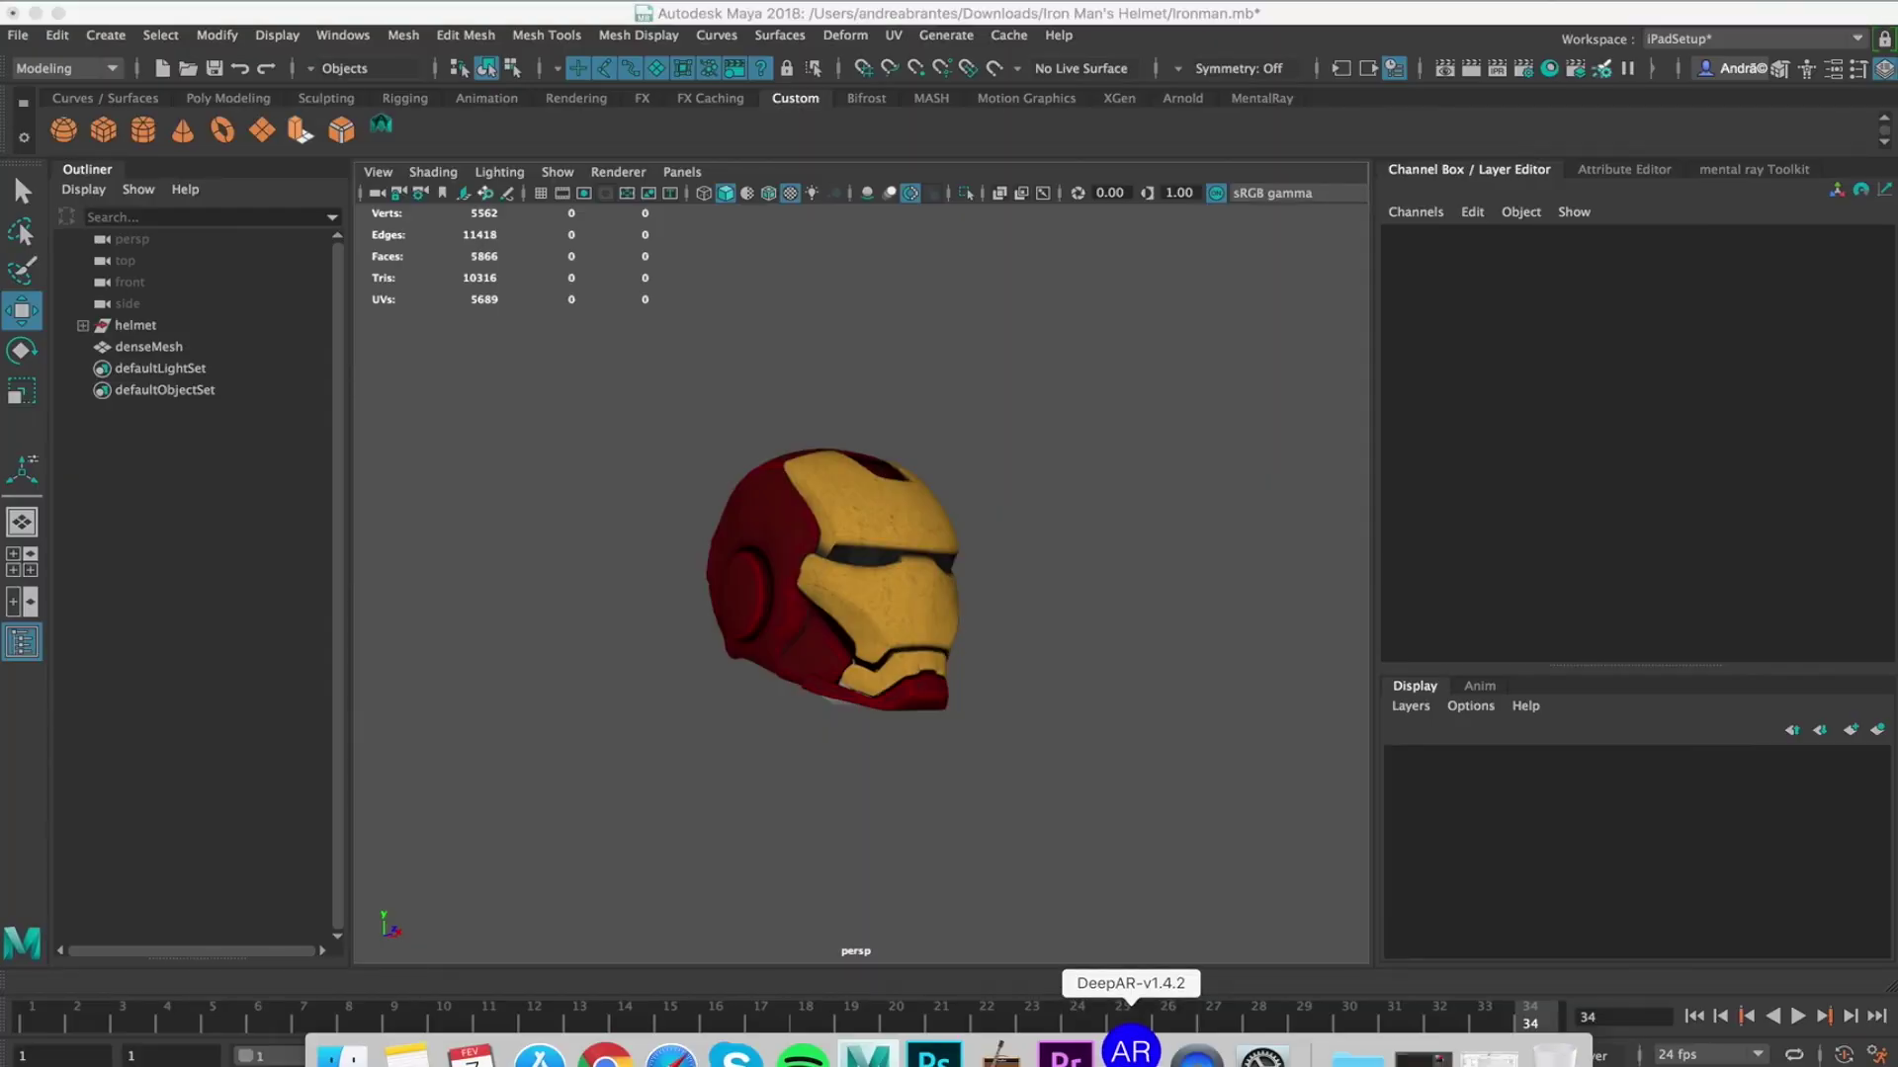
# - Switch to DeepAR Studio and import the ironman.fbx model from the Iron Man's Helmet folder
pyautogui.click(1127, 1046)
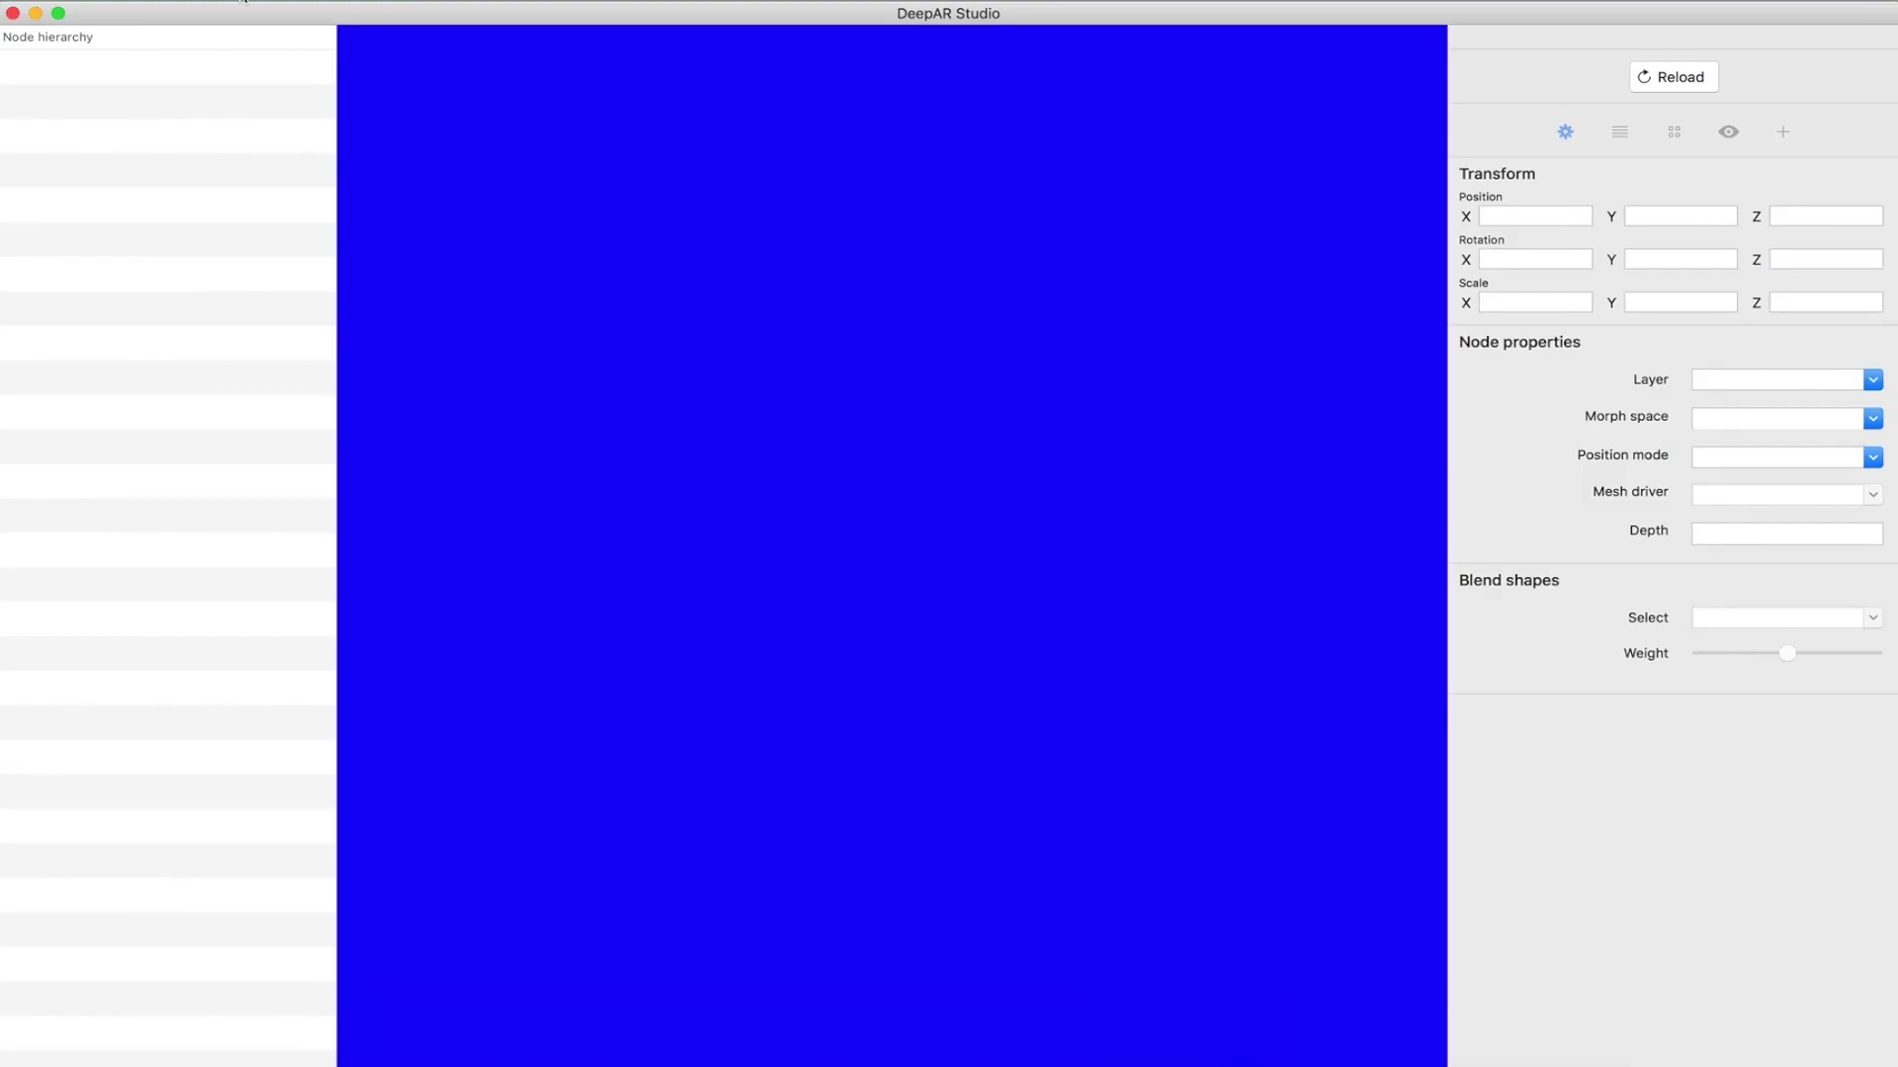
pyautogui.click(153, 1)
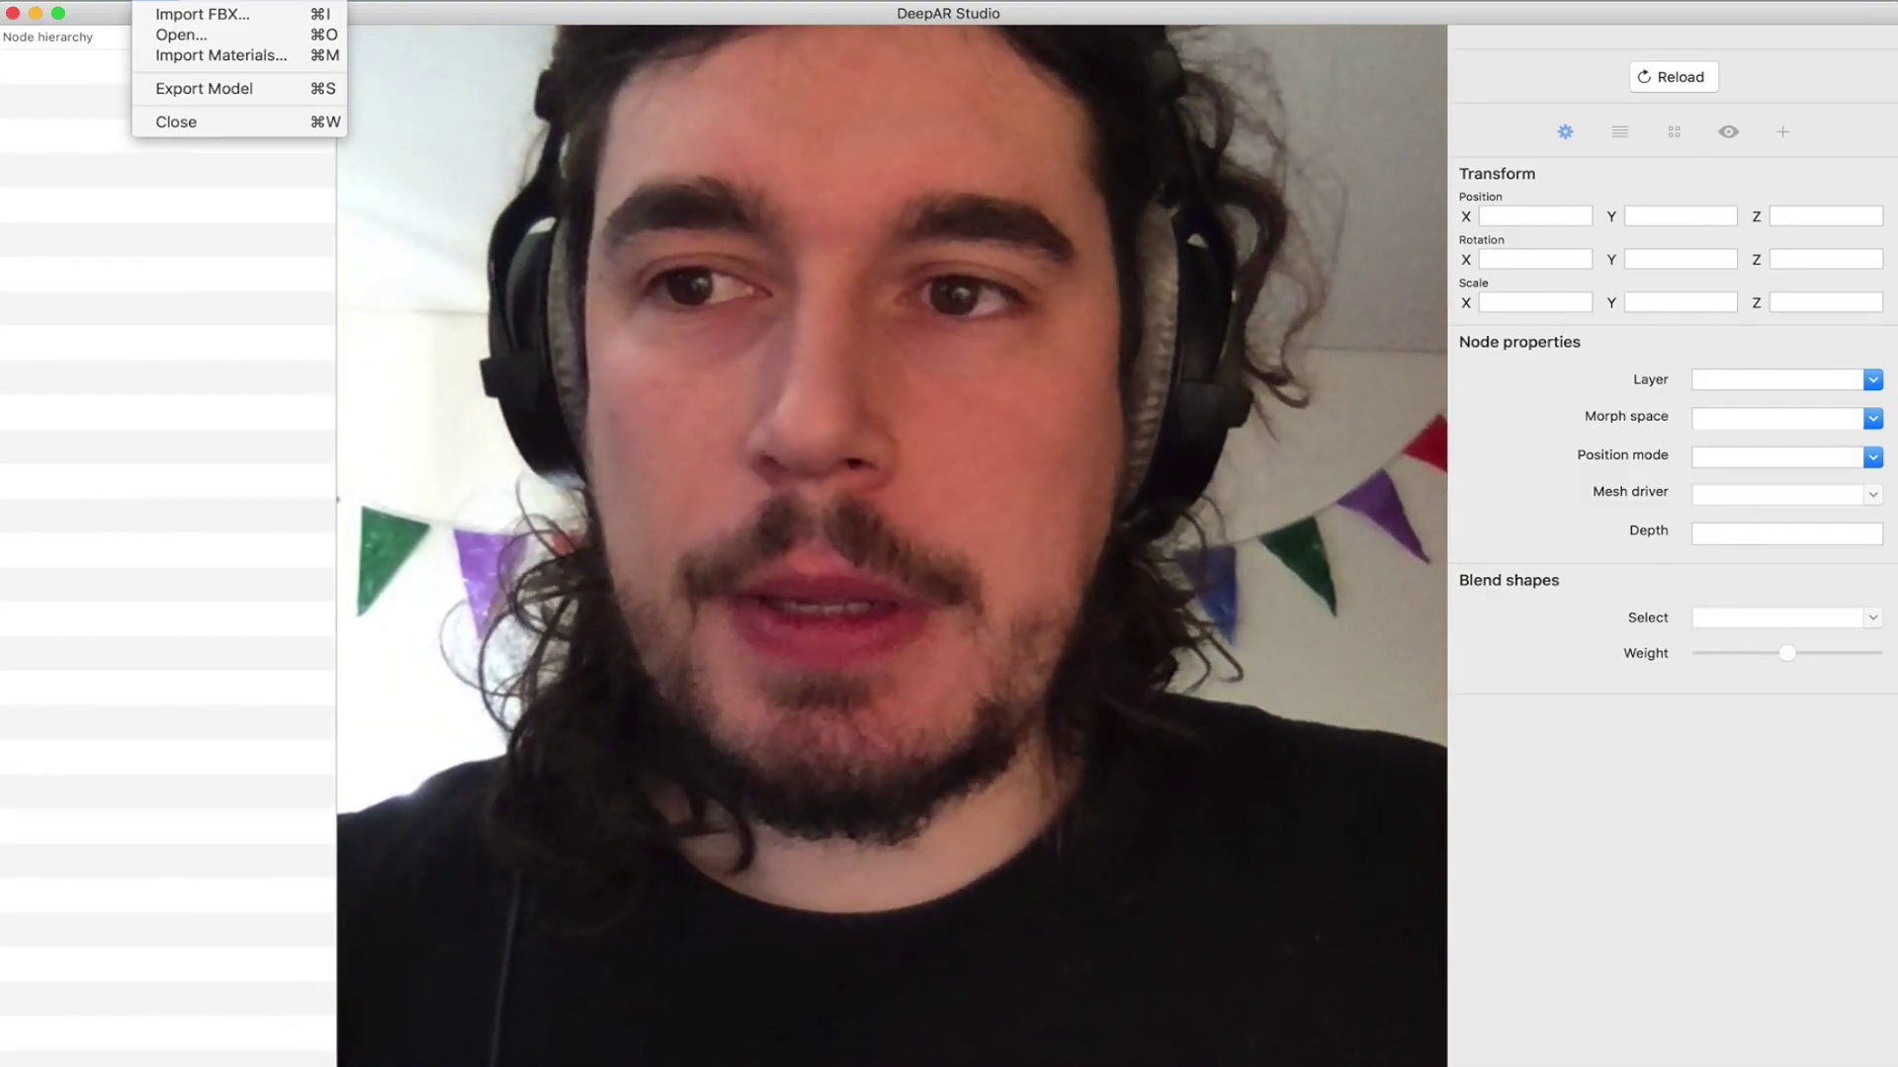
pyautogui.click(174, 14)
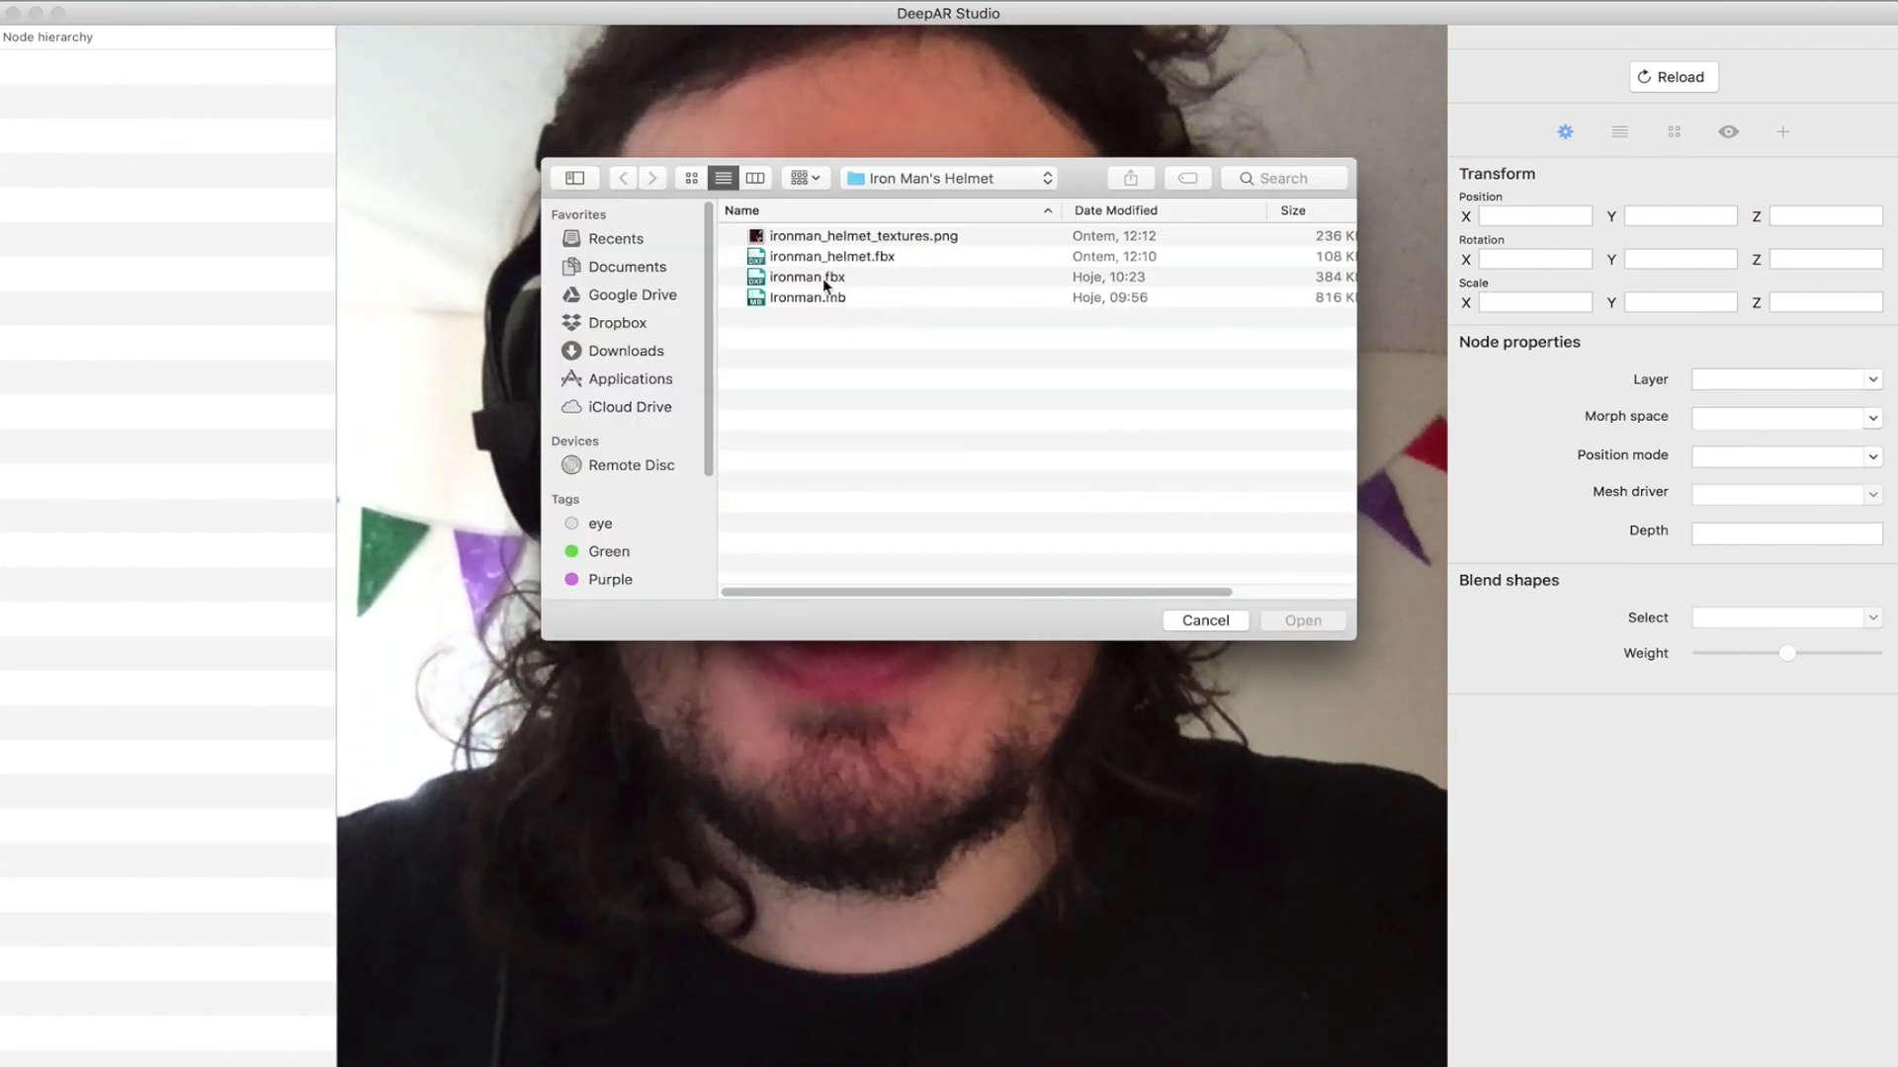
pyautogui.click(822, 275)
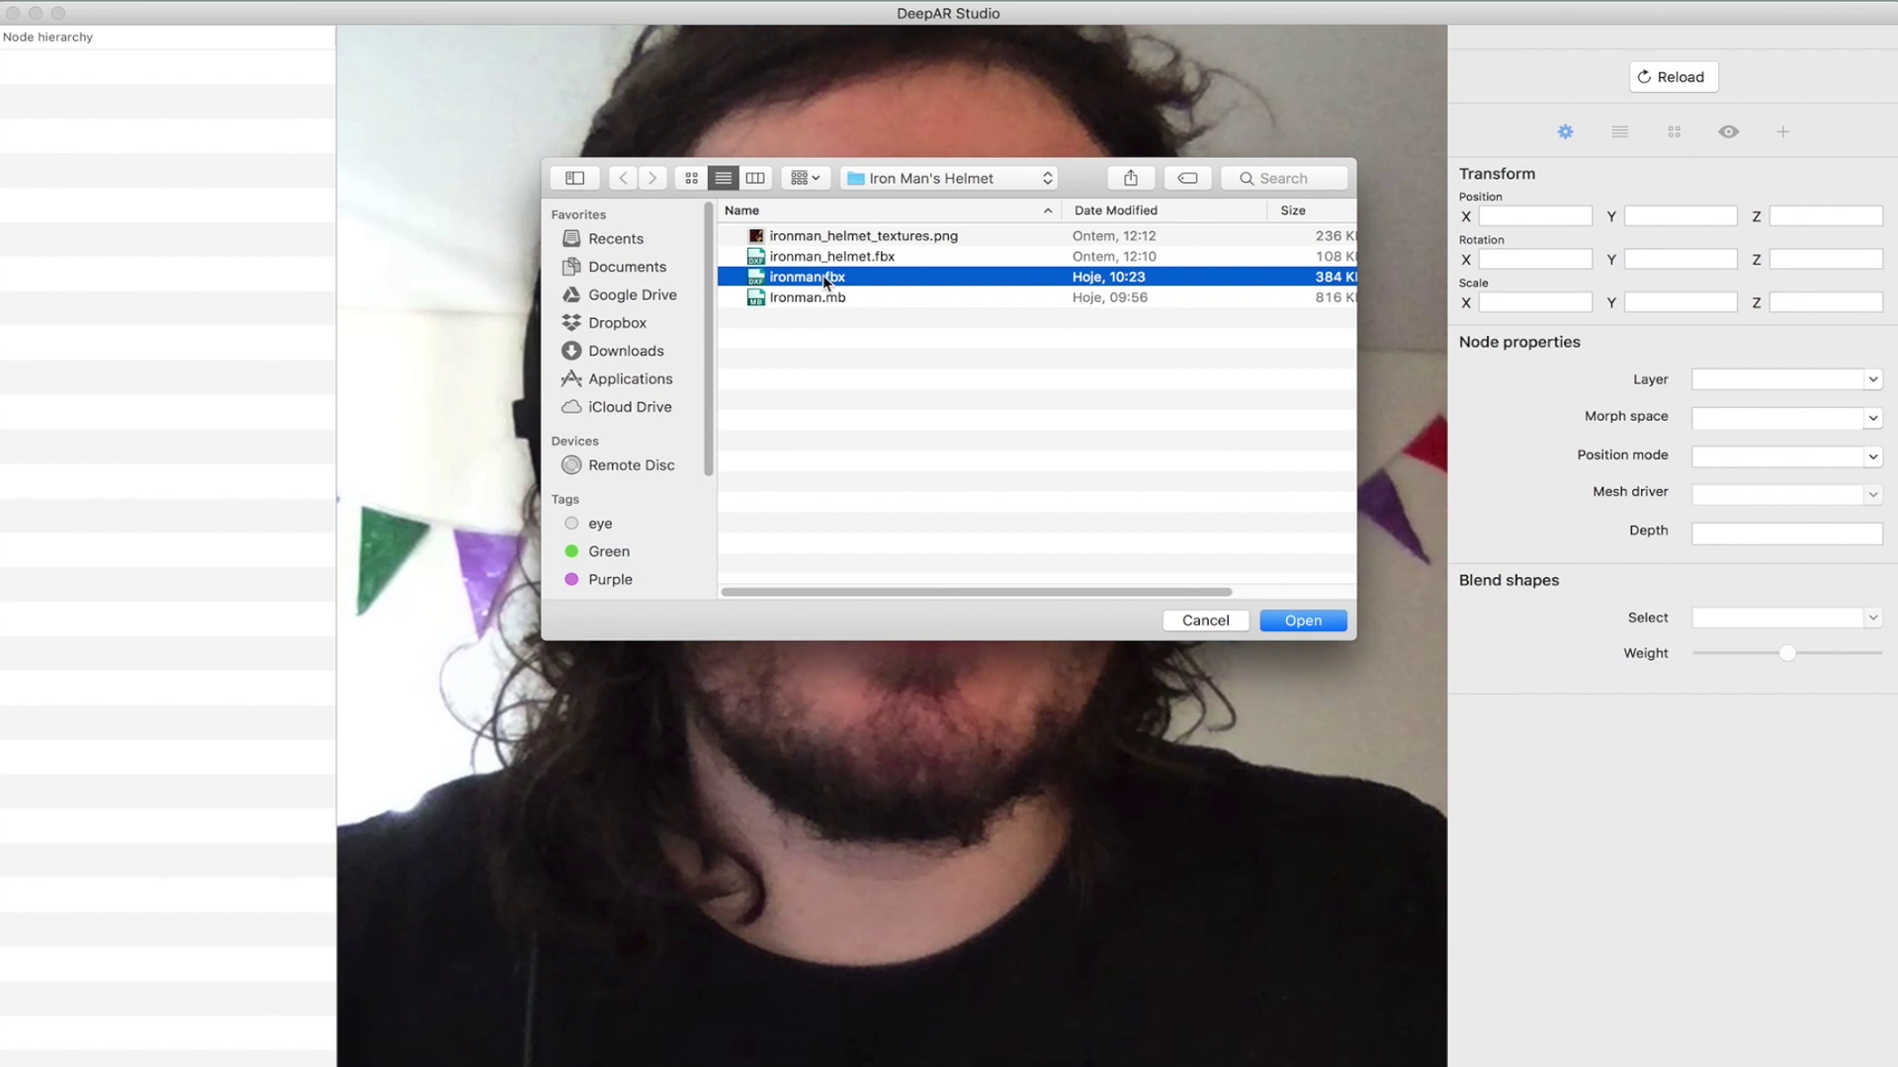
pyautogui.doubleClick(822, 277)
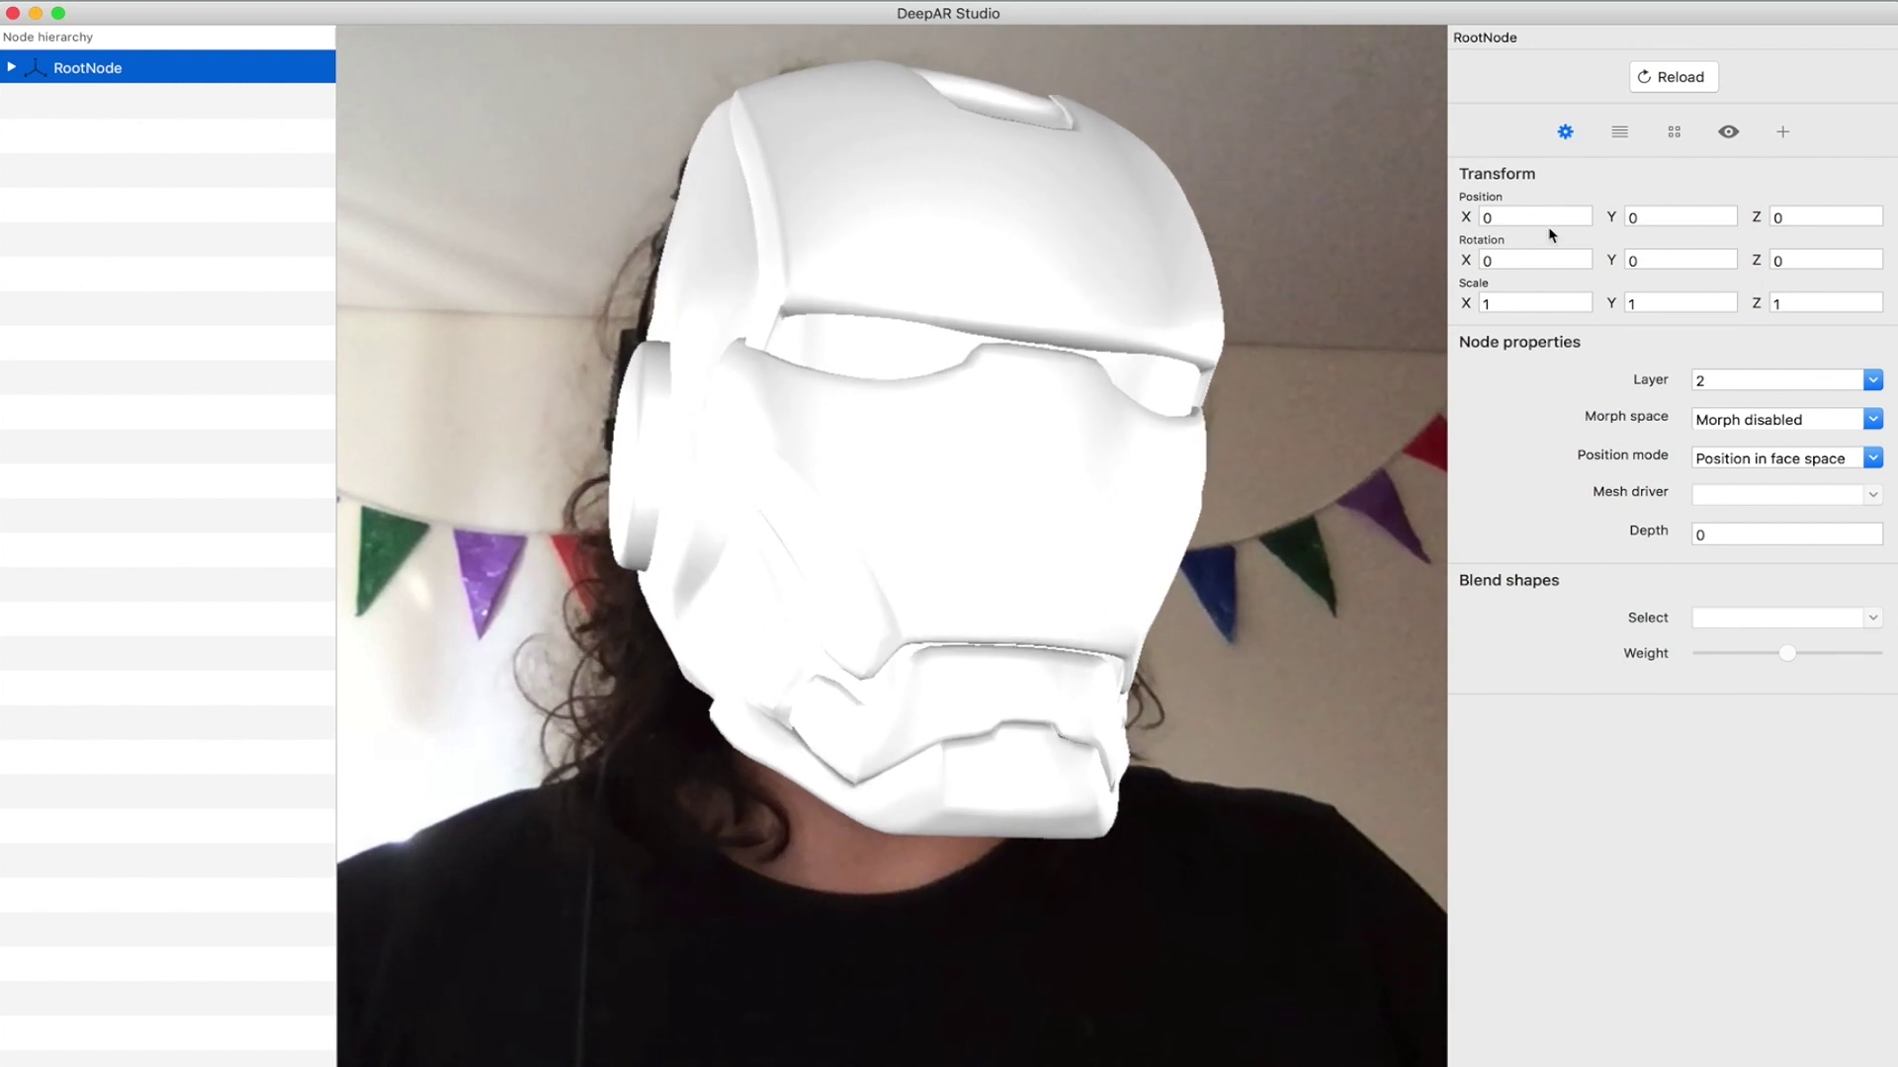
# - Set the helmet node's scale to 1.1 on X, Y and Z and its Z position to -0.01
pyautogui.click(11, 67)
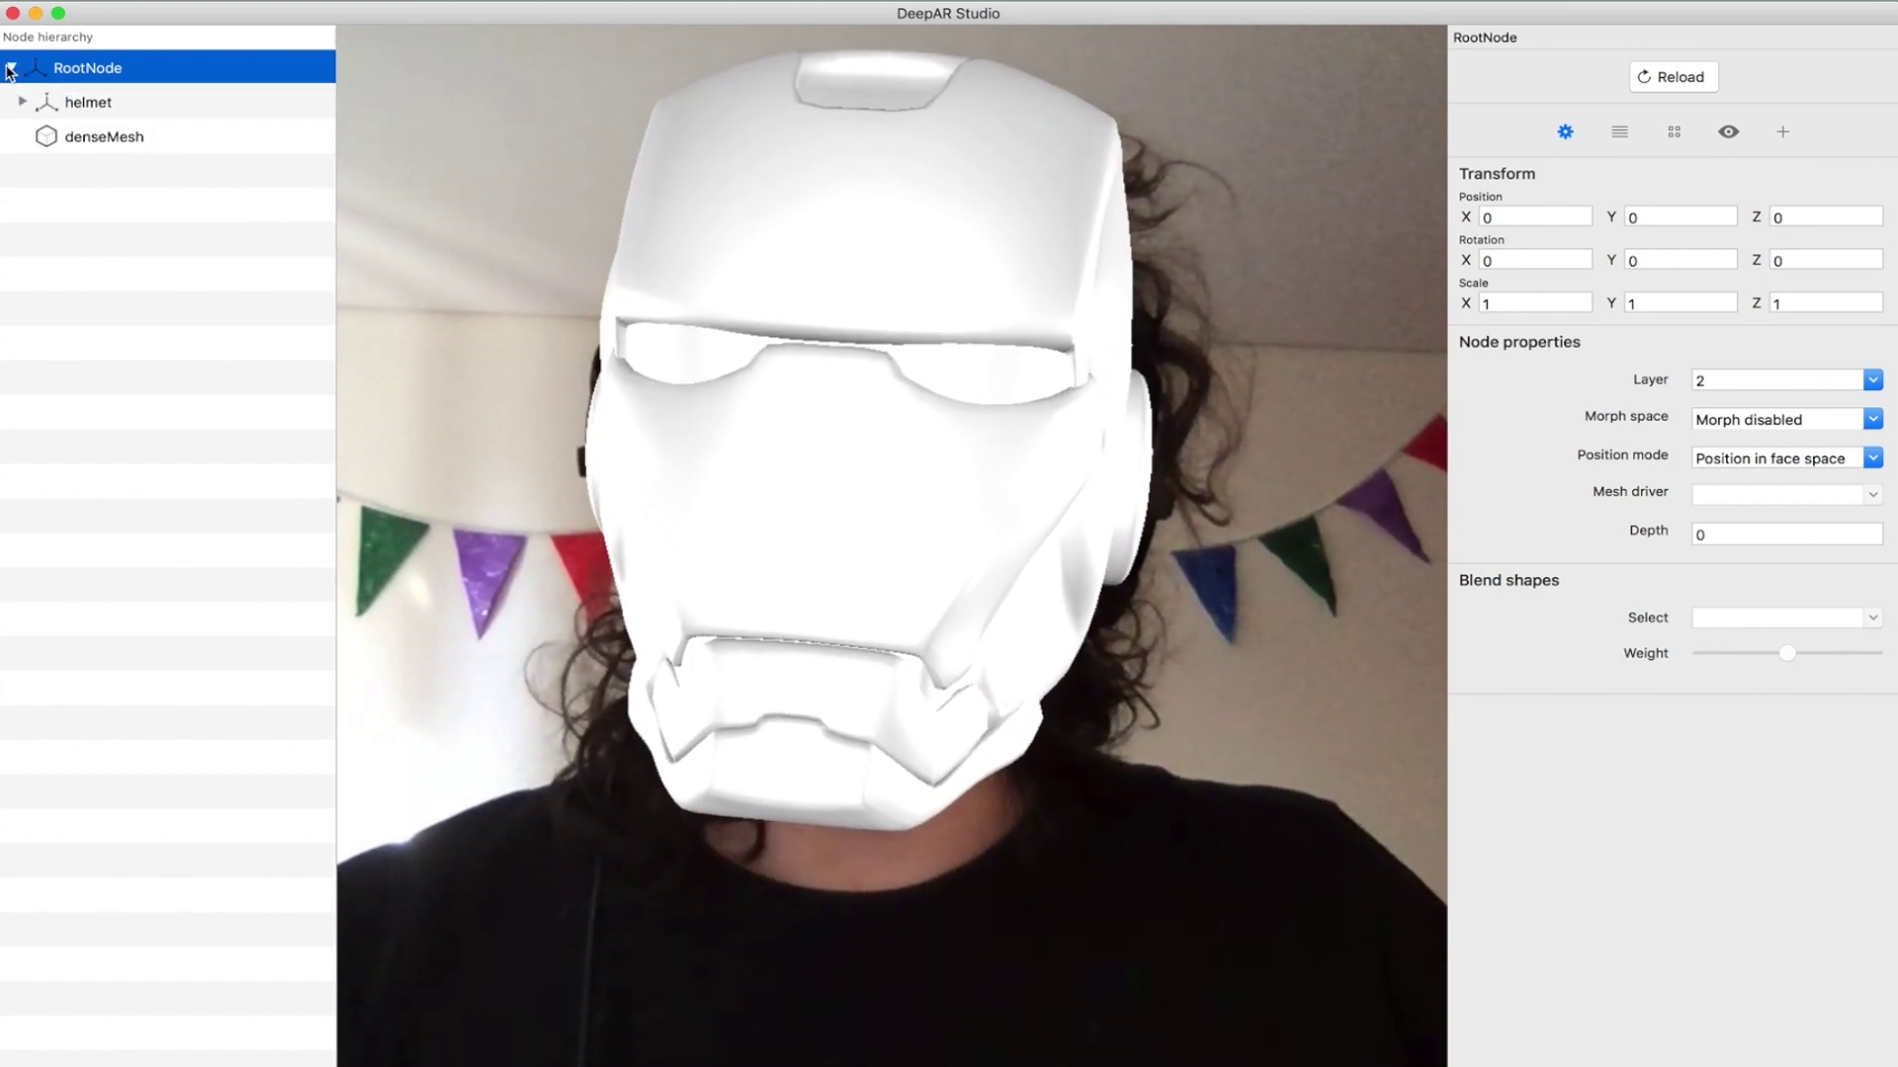
pyautogui.click(95, 106)
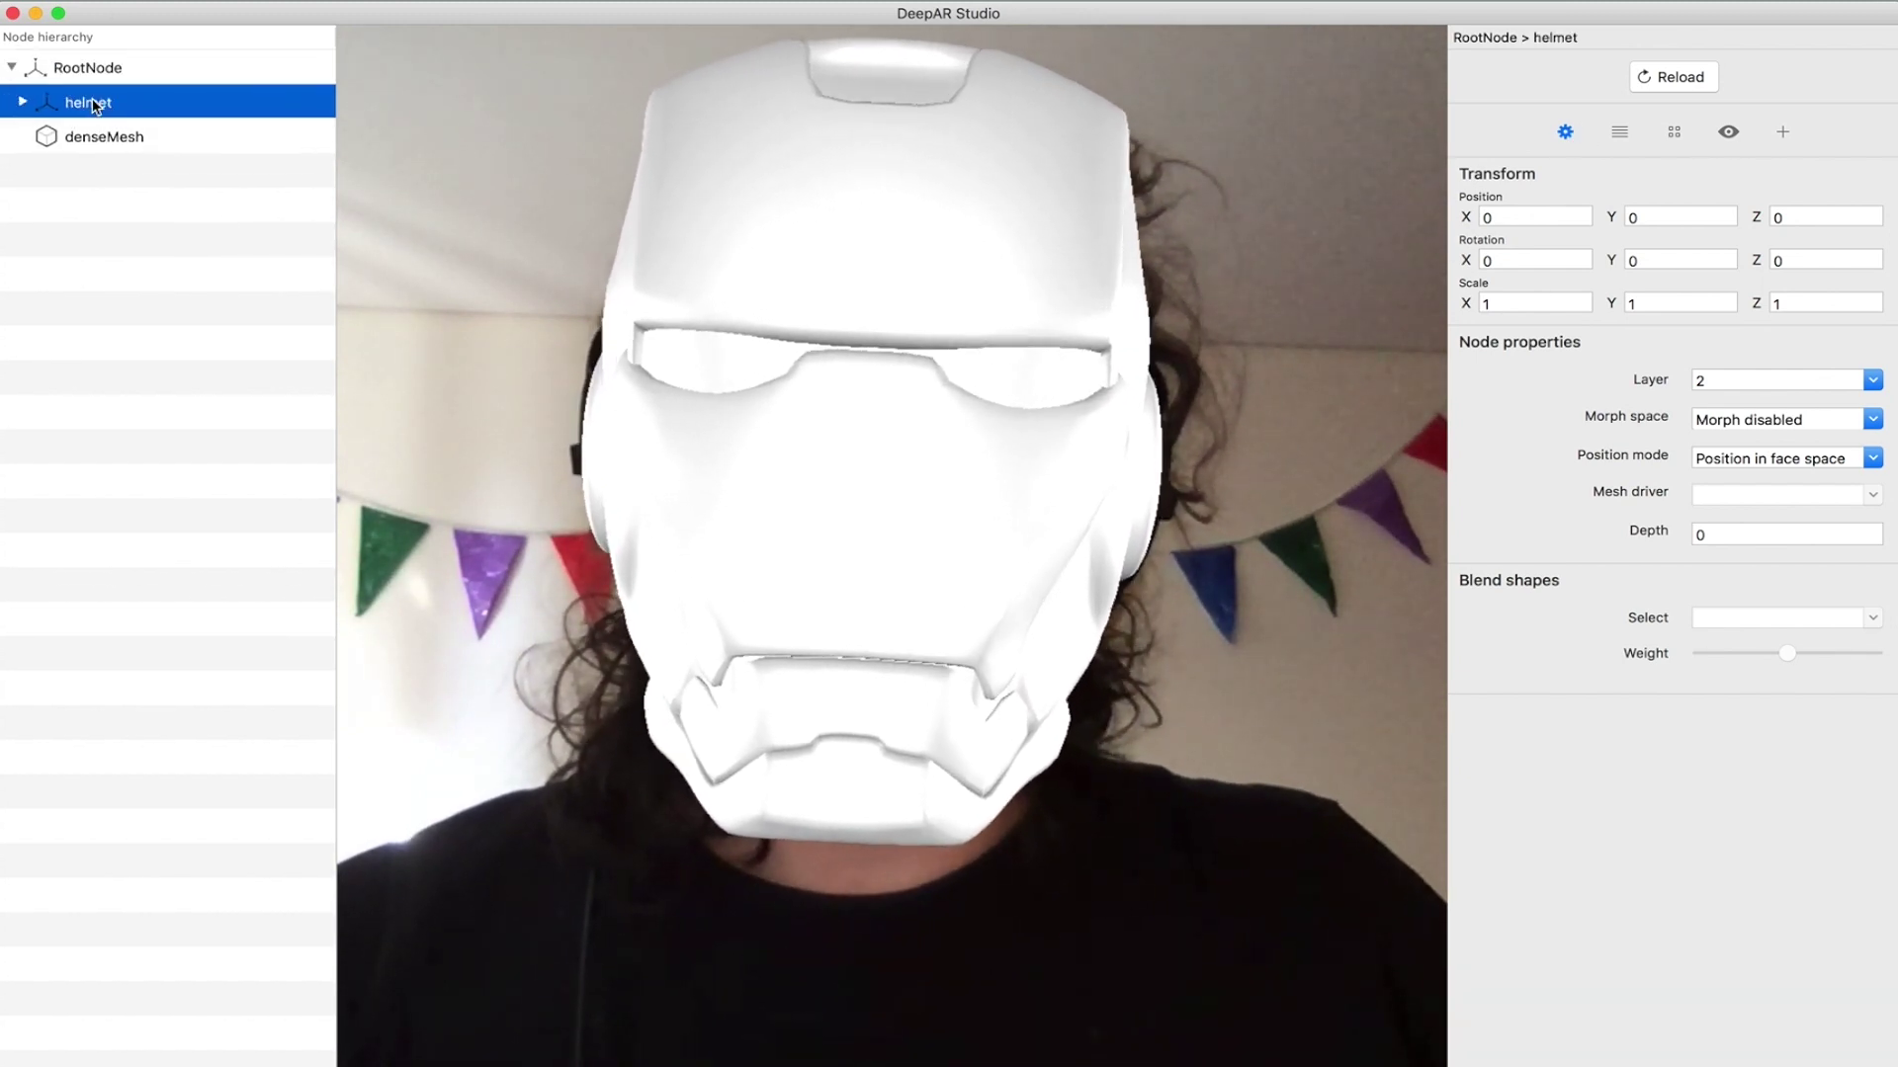
pyautogui.click(1522, 301)
pyautogui.write('.1')
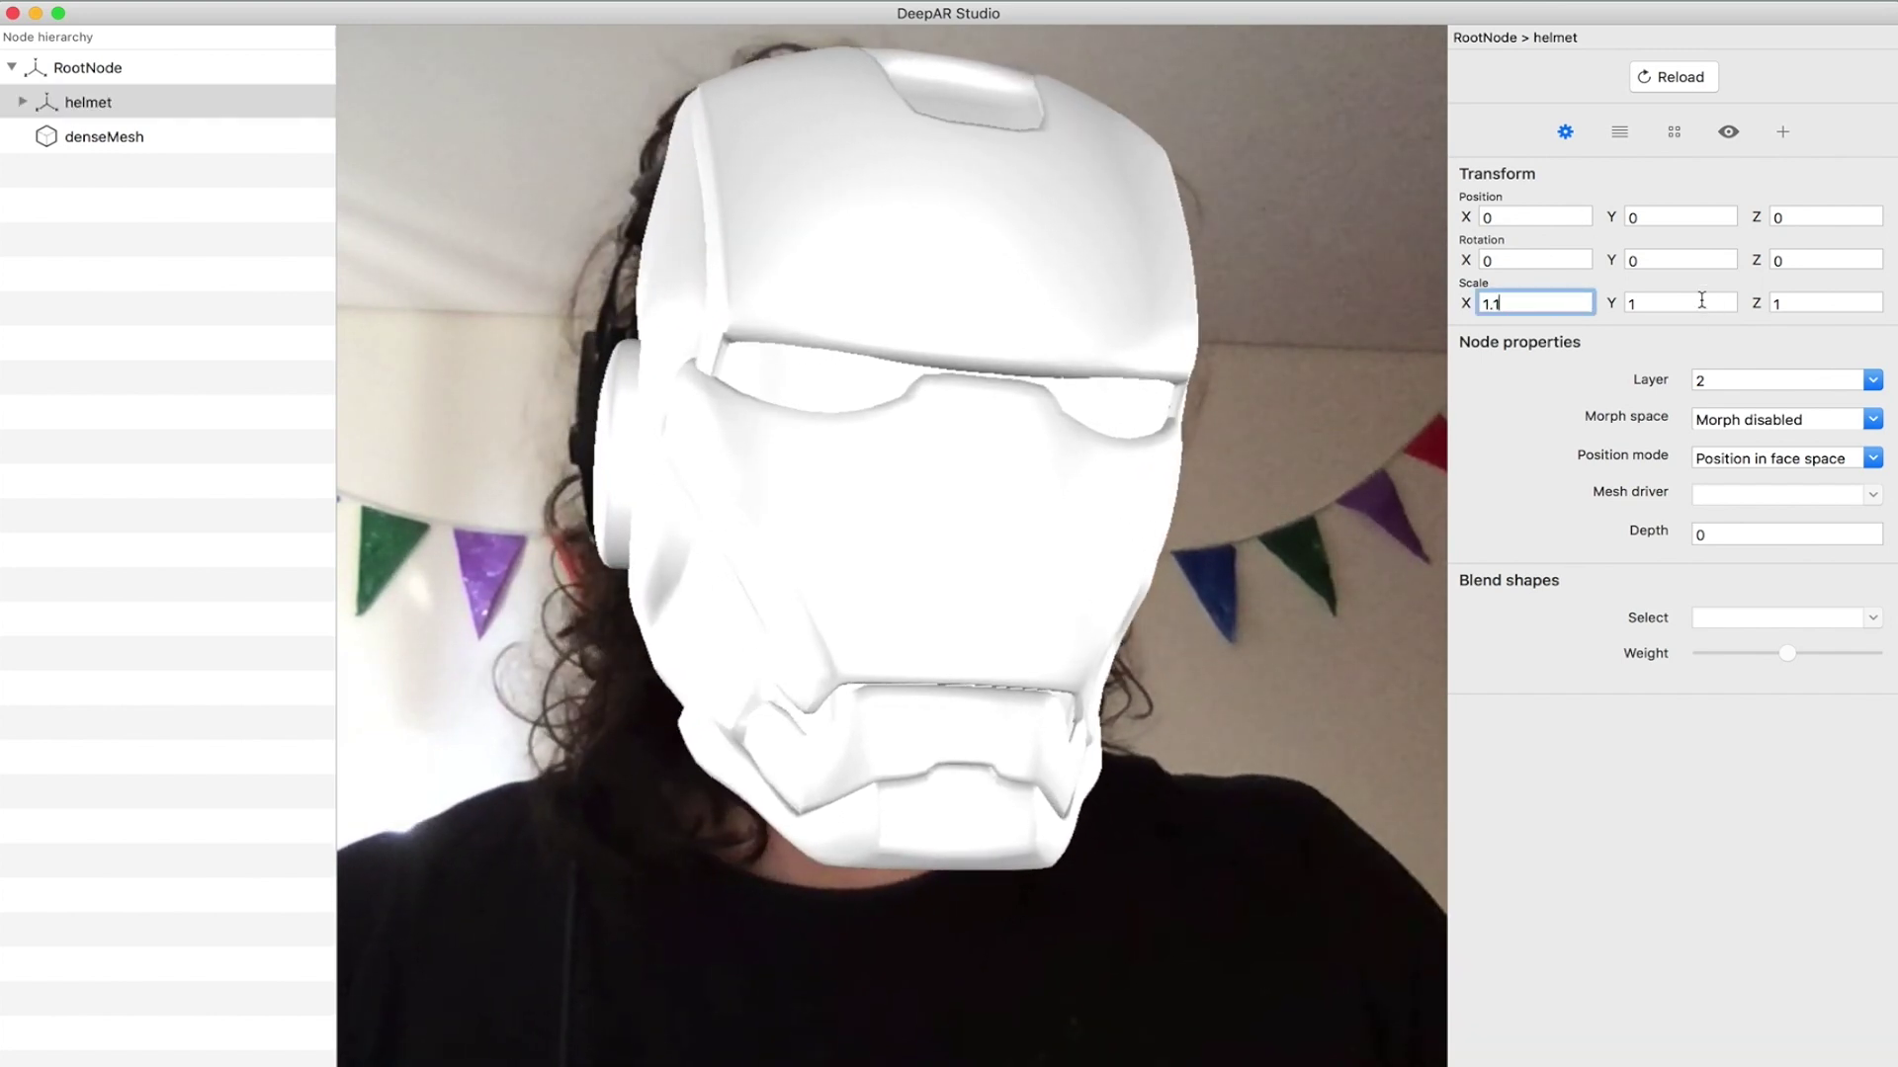
pyautogui.click(1708, 306)
pyautogui.write('.1')
pyautogui.click(1809, 302)
pyautogui.write('.1')
pyautogui.press('BackSpace')
pyautogui.press('BackSpace')
pyautogui.press('BackSpace')
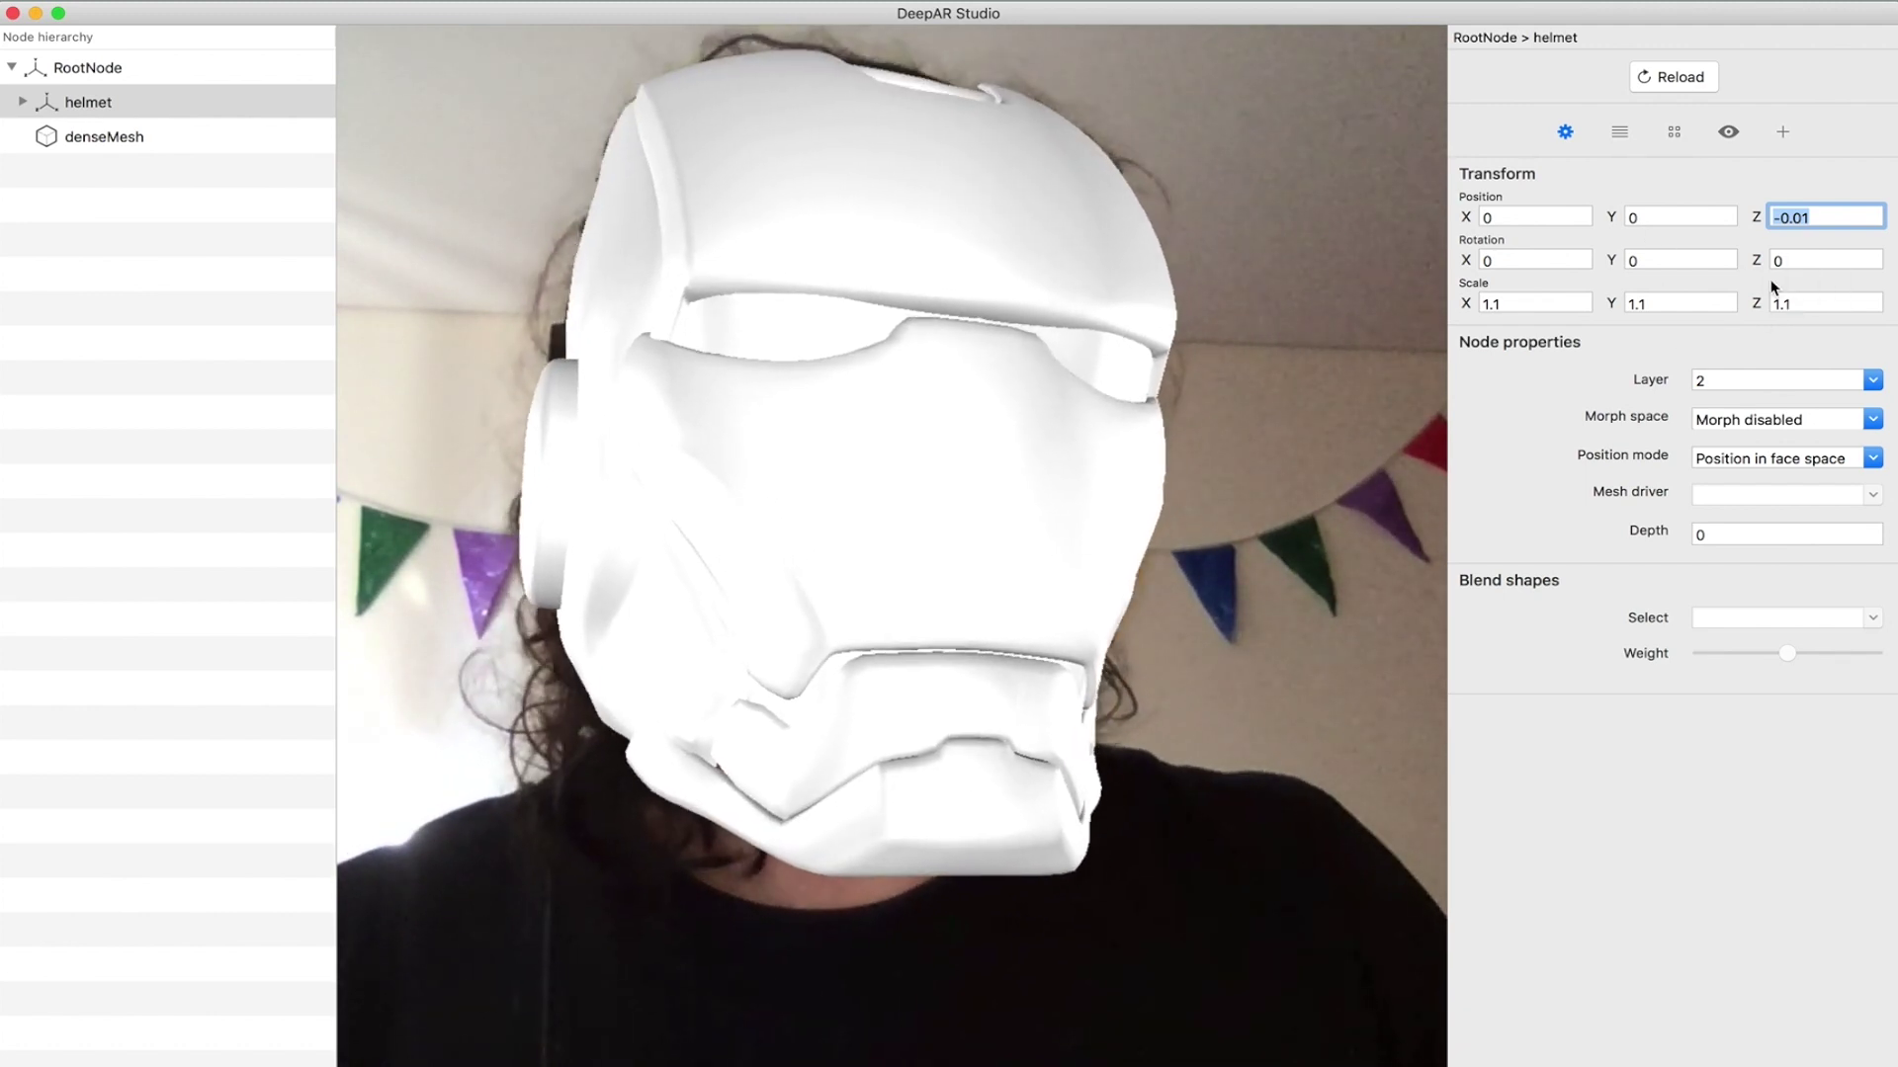
# - Add the image ironman_helmet_textures.png to the project's textures
pyautogui.click(1621, 132)
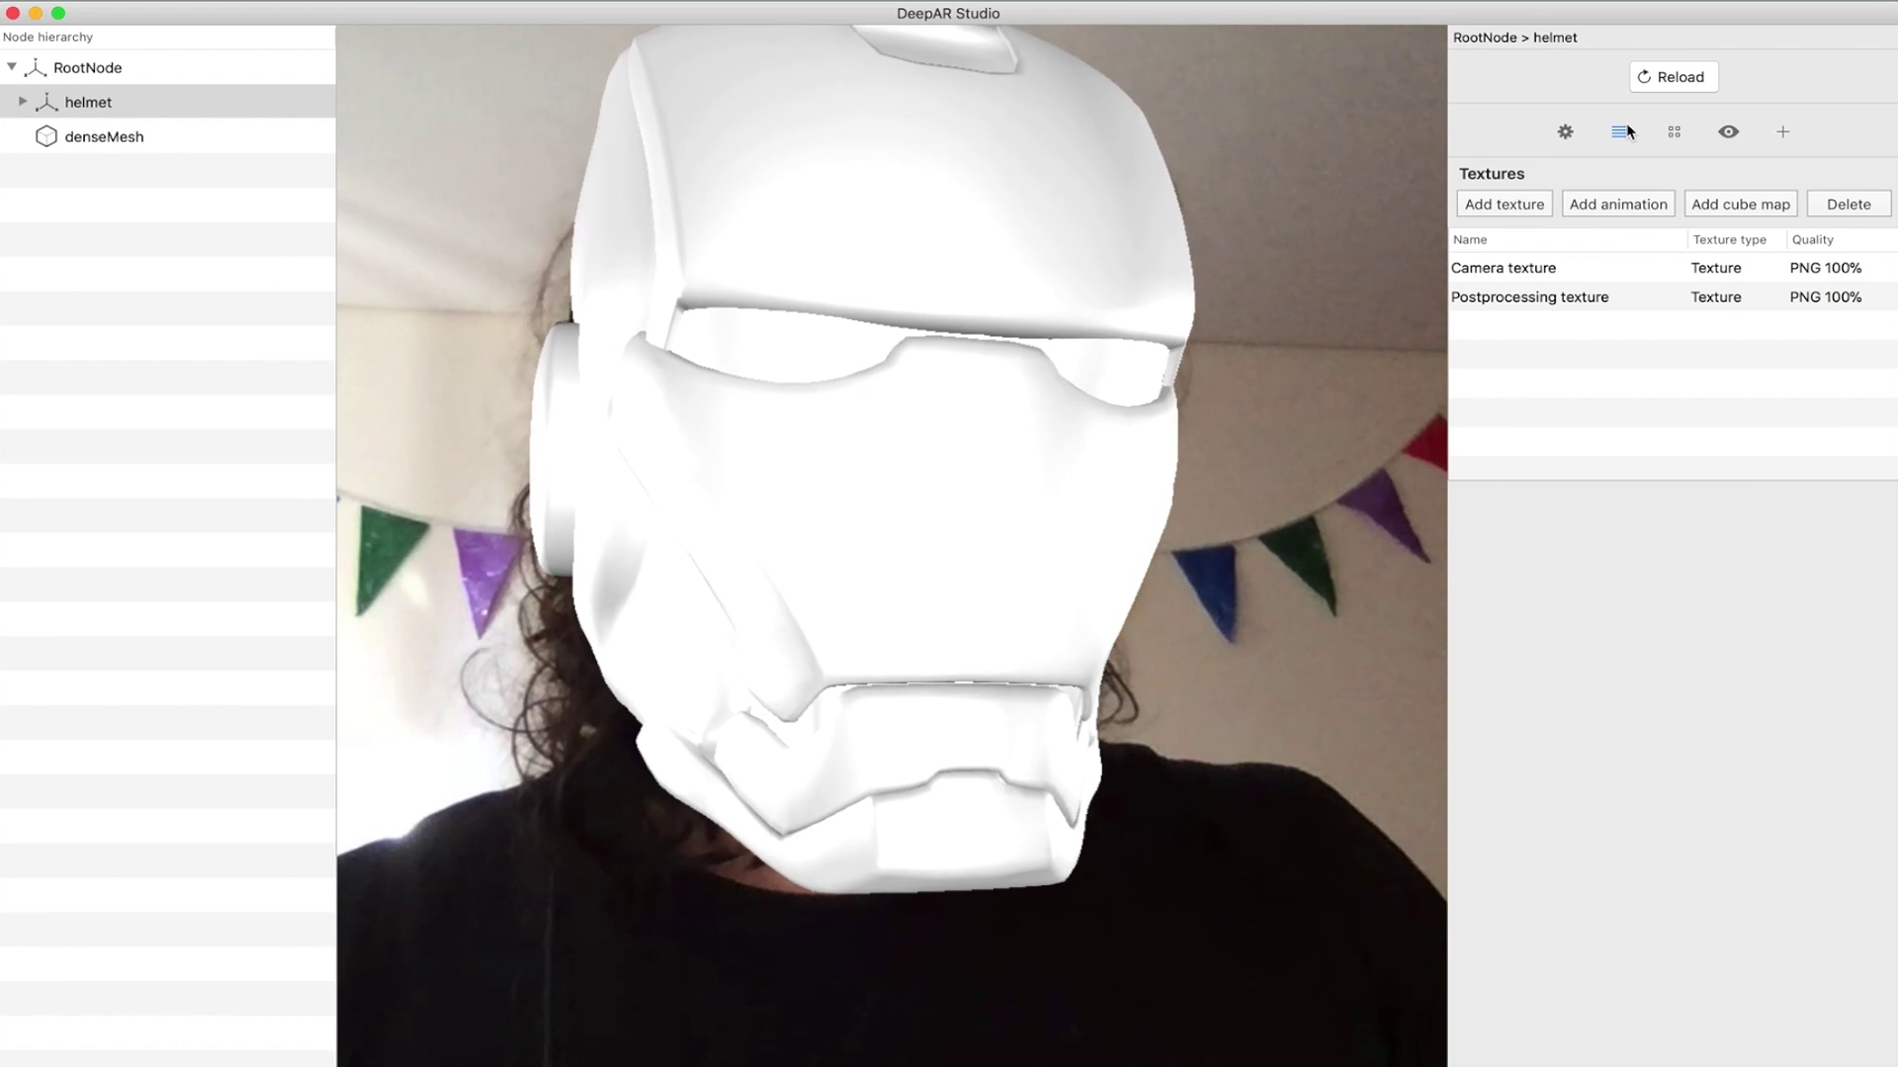
pyautogui.click(1523, 211)
pyautogui.doubleClick(892, 236)
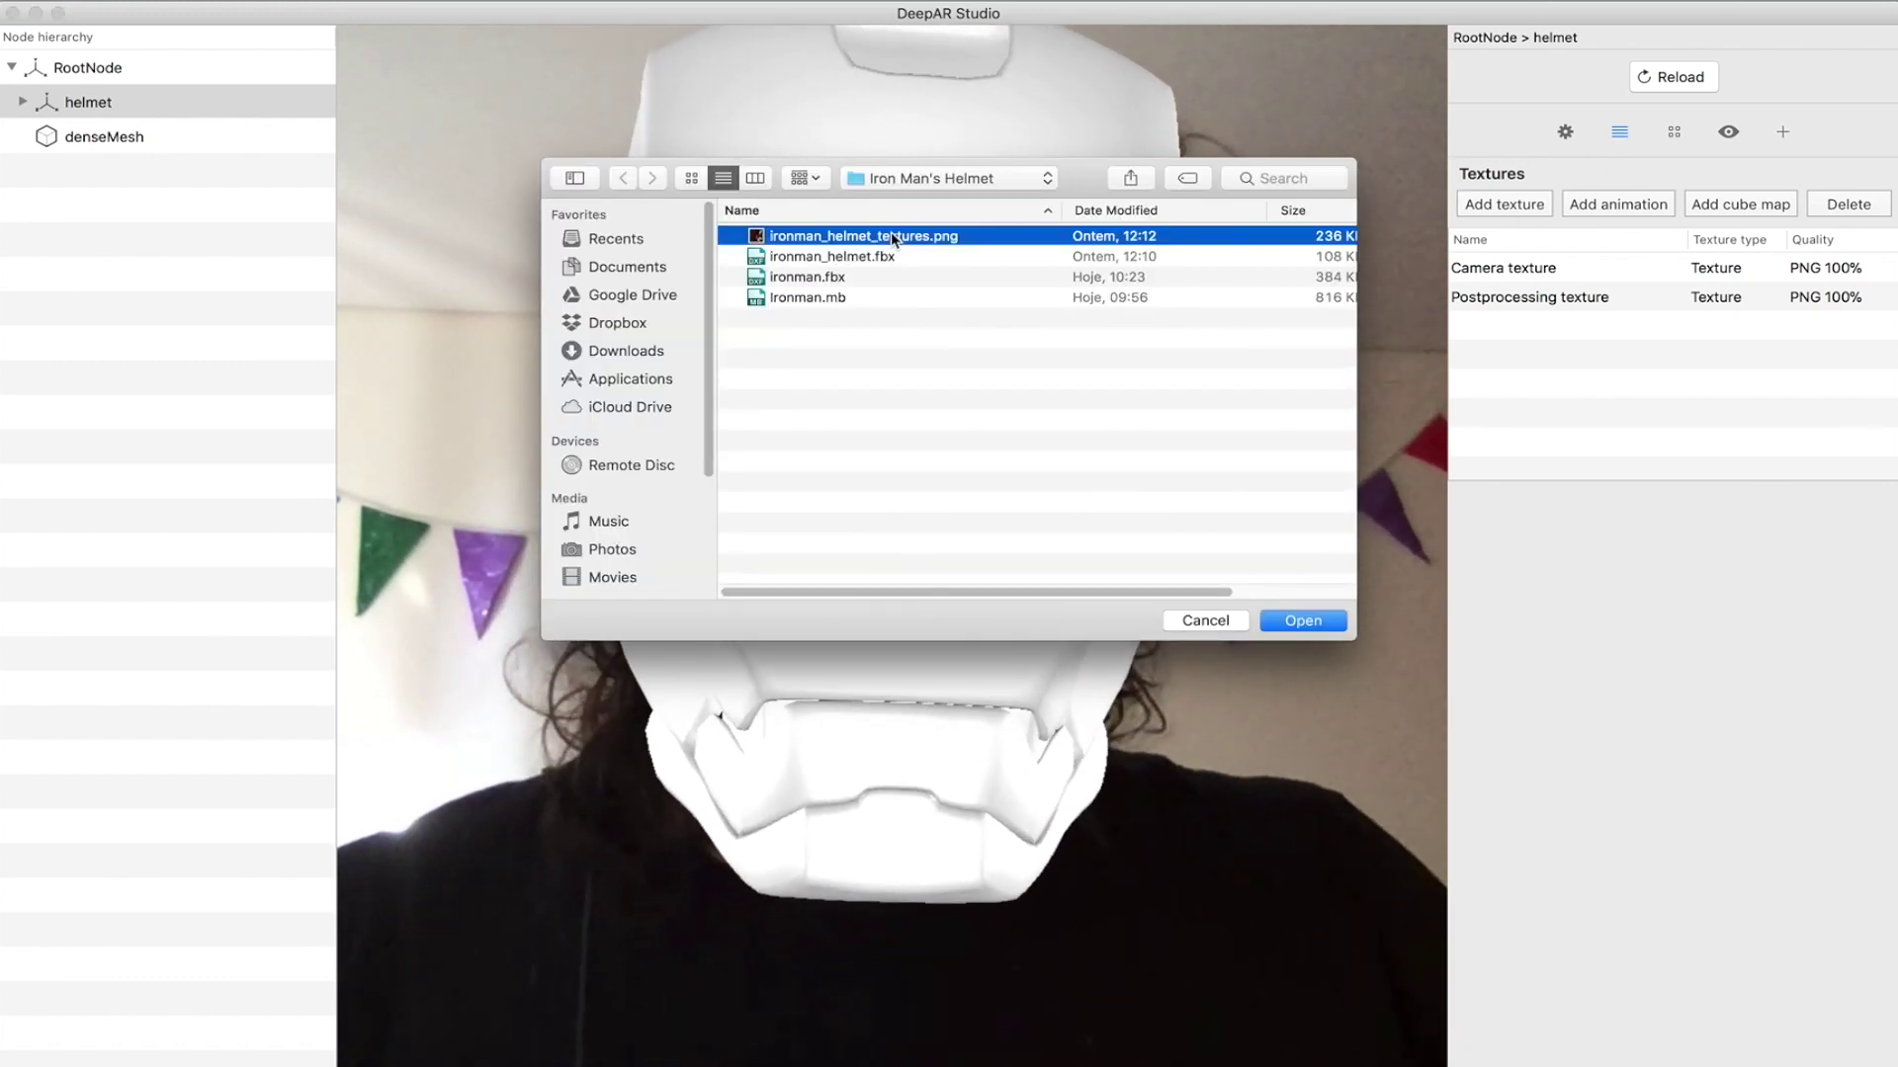
pyautogui.click(1122, 170)
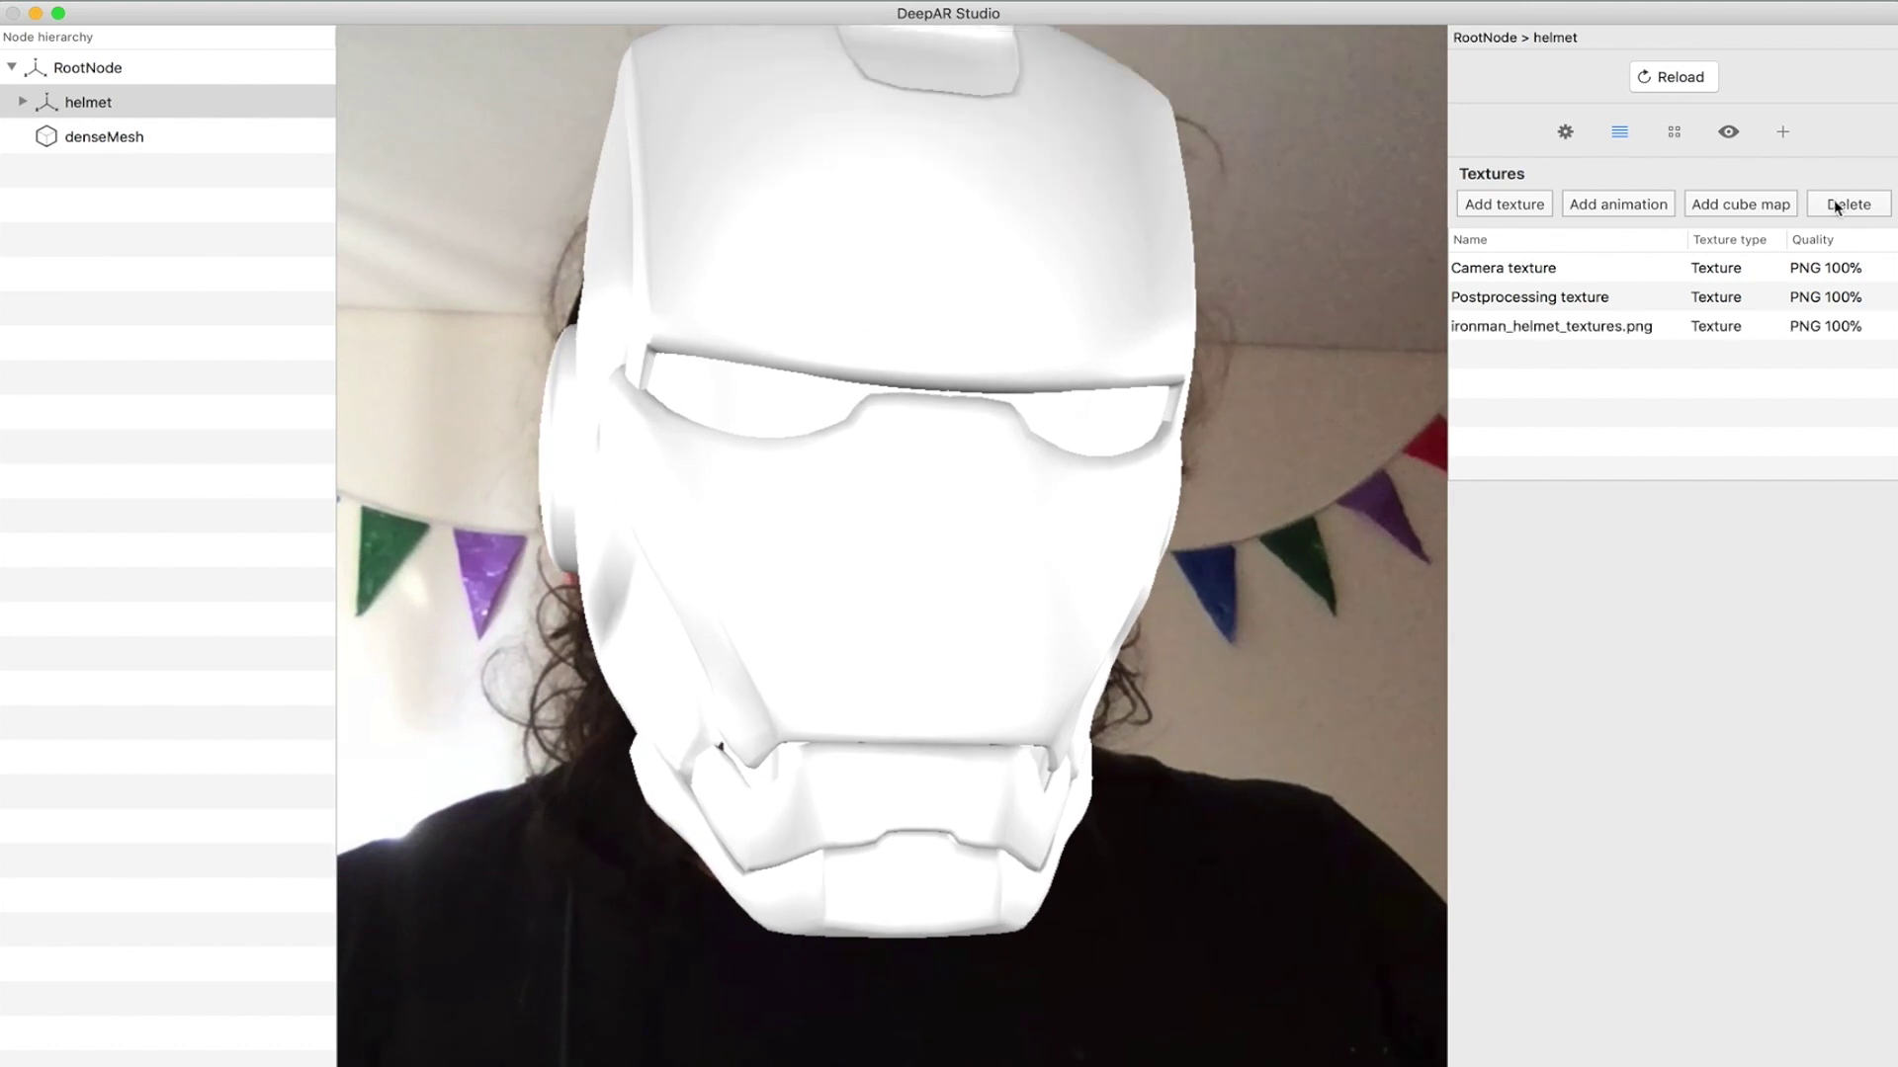
# - Expand the helmet node and change the ironManShader material's shader to Standard shader difuse
pyautogui.click(1675, 132)
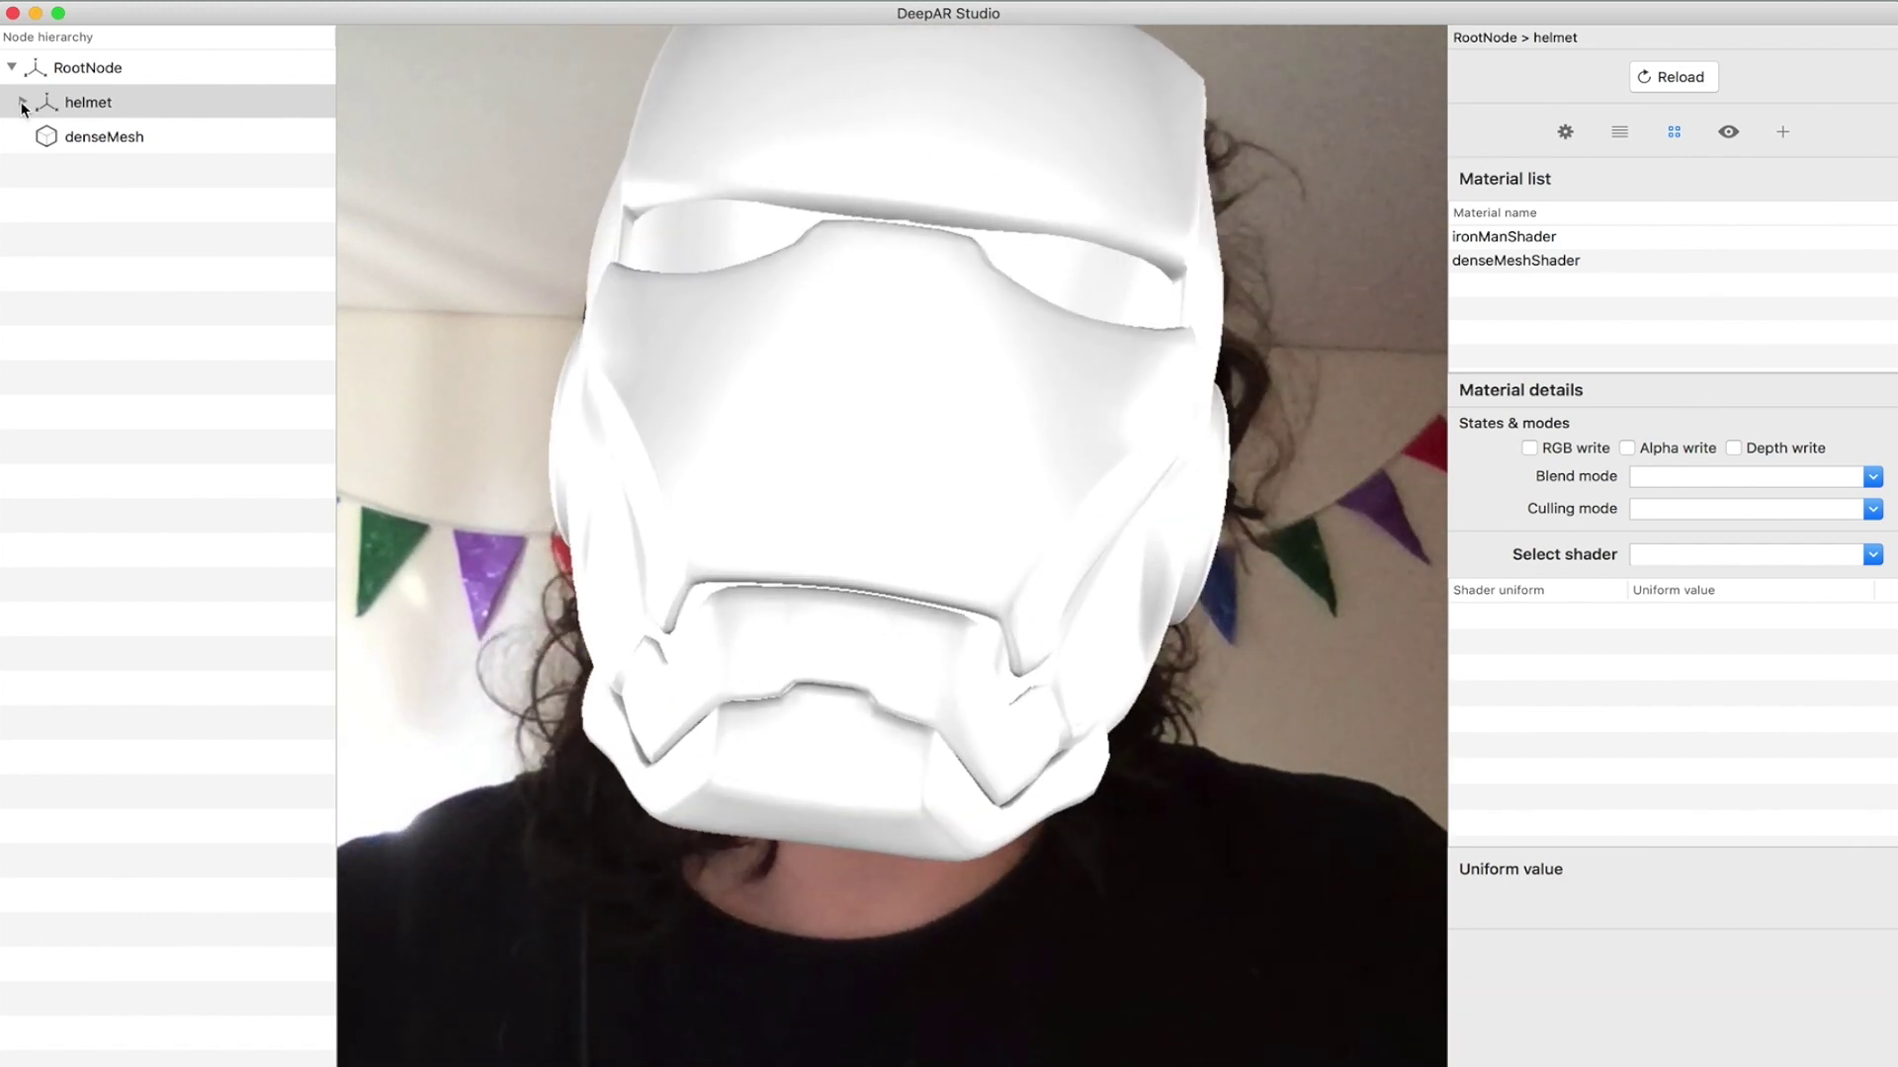
pyautogui.press('Right')
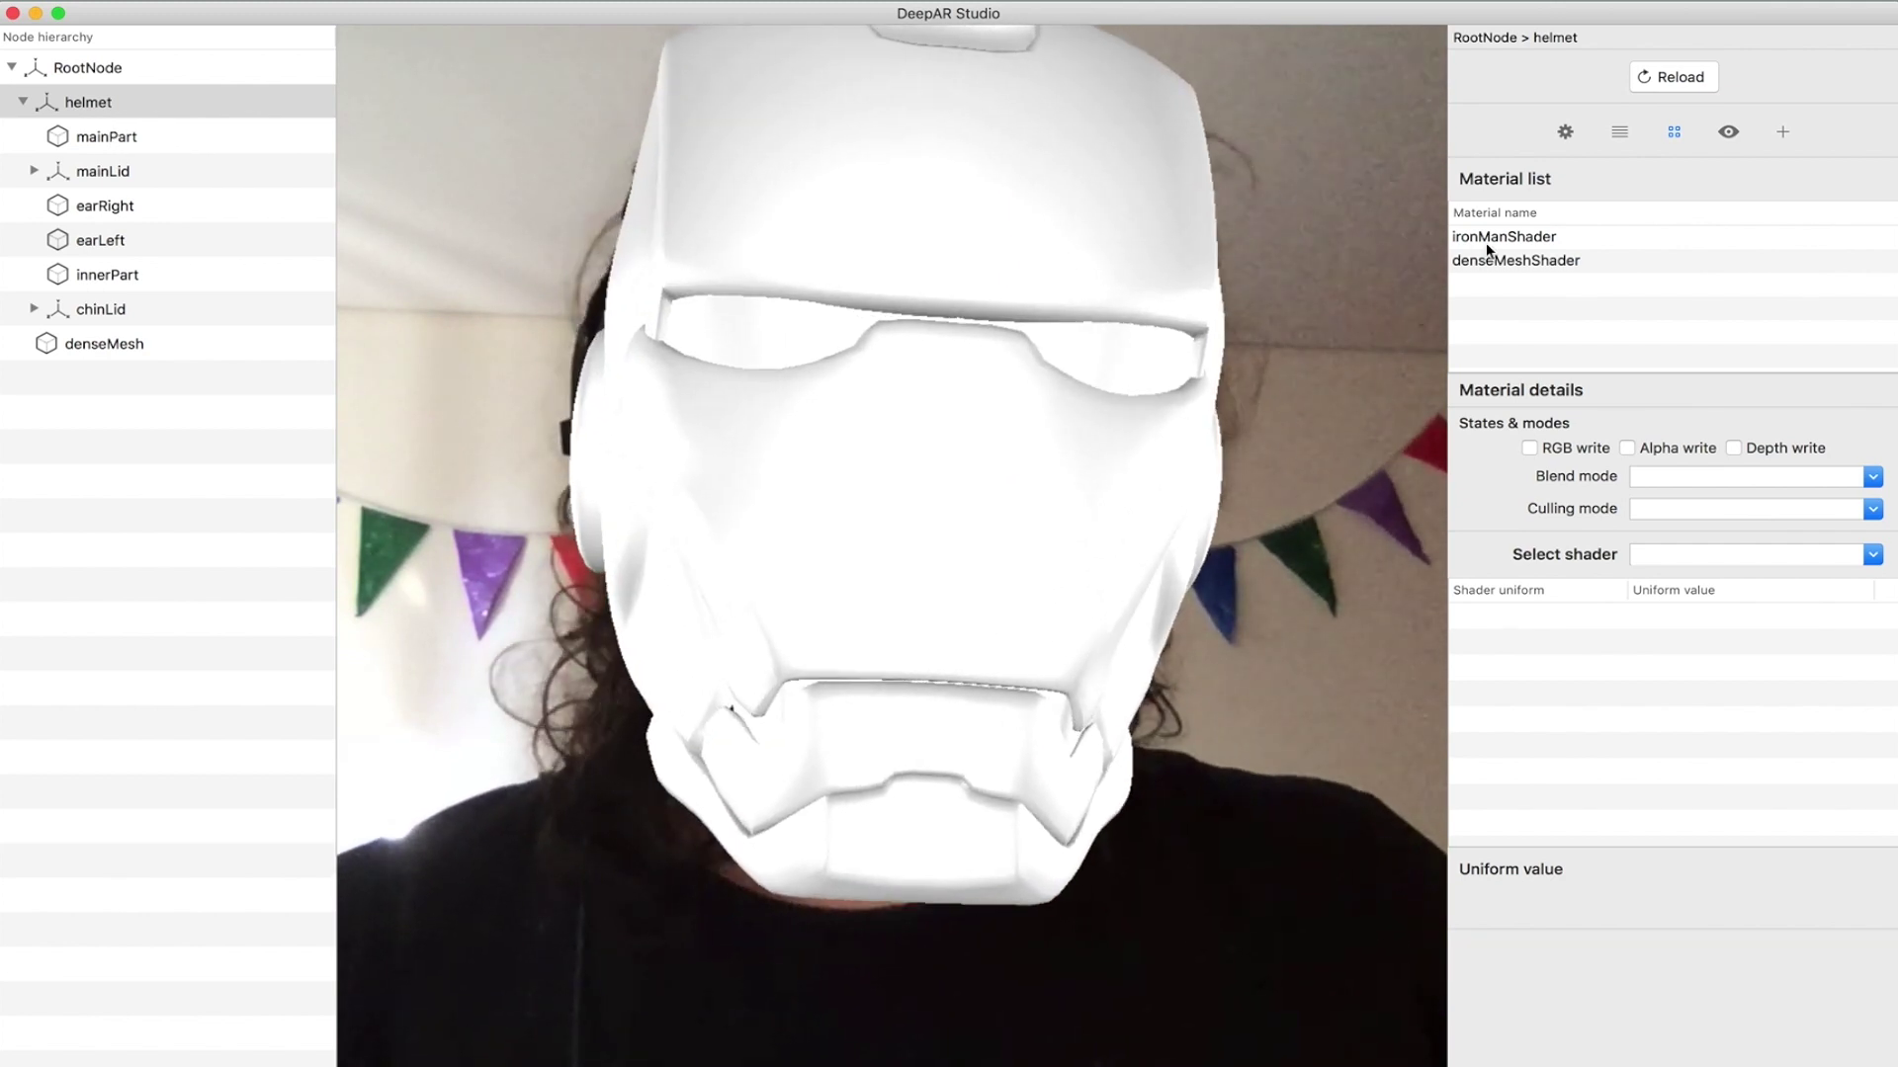
pyautogui.click(1520, 237)
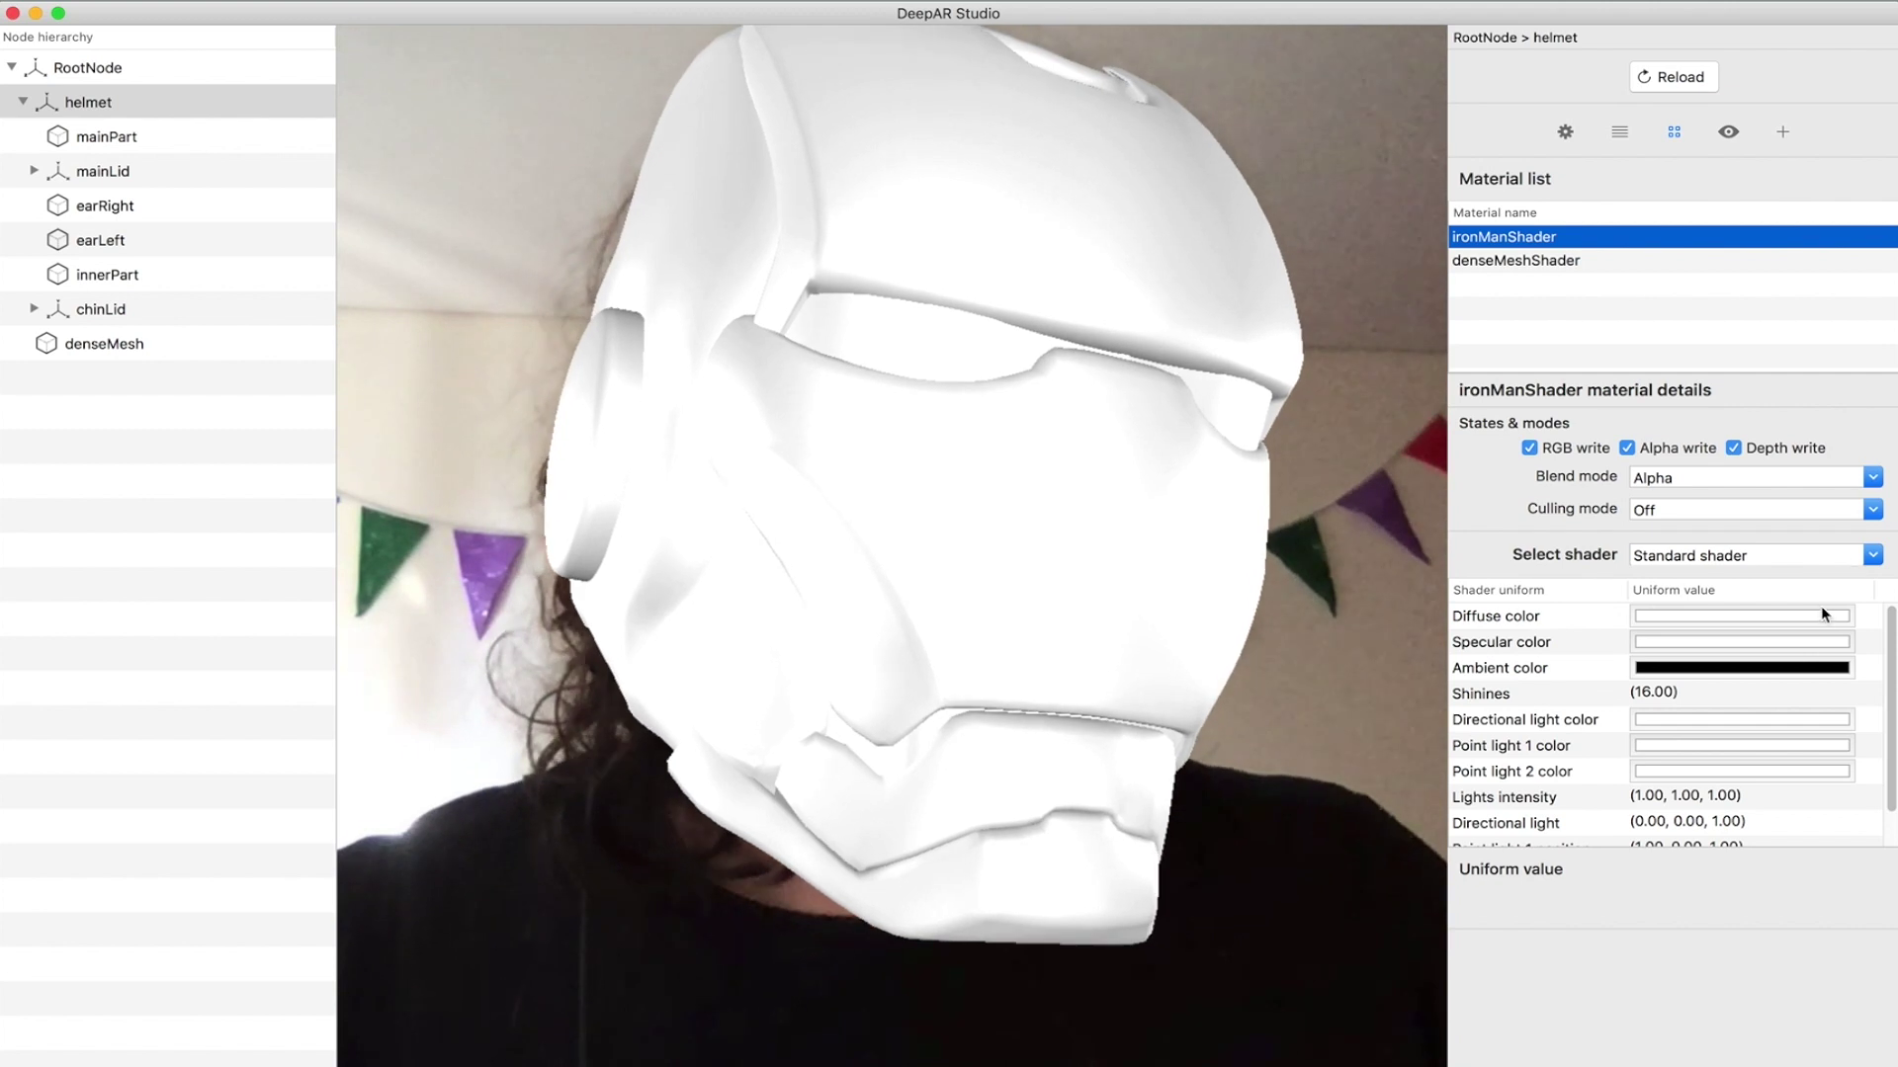
pyautogui.click(1873, 555)
pyautogui.scroll(-3, 1804, 605)
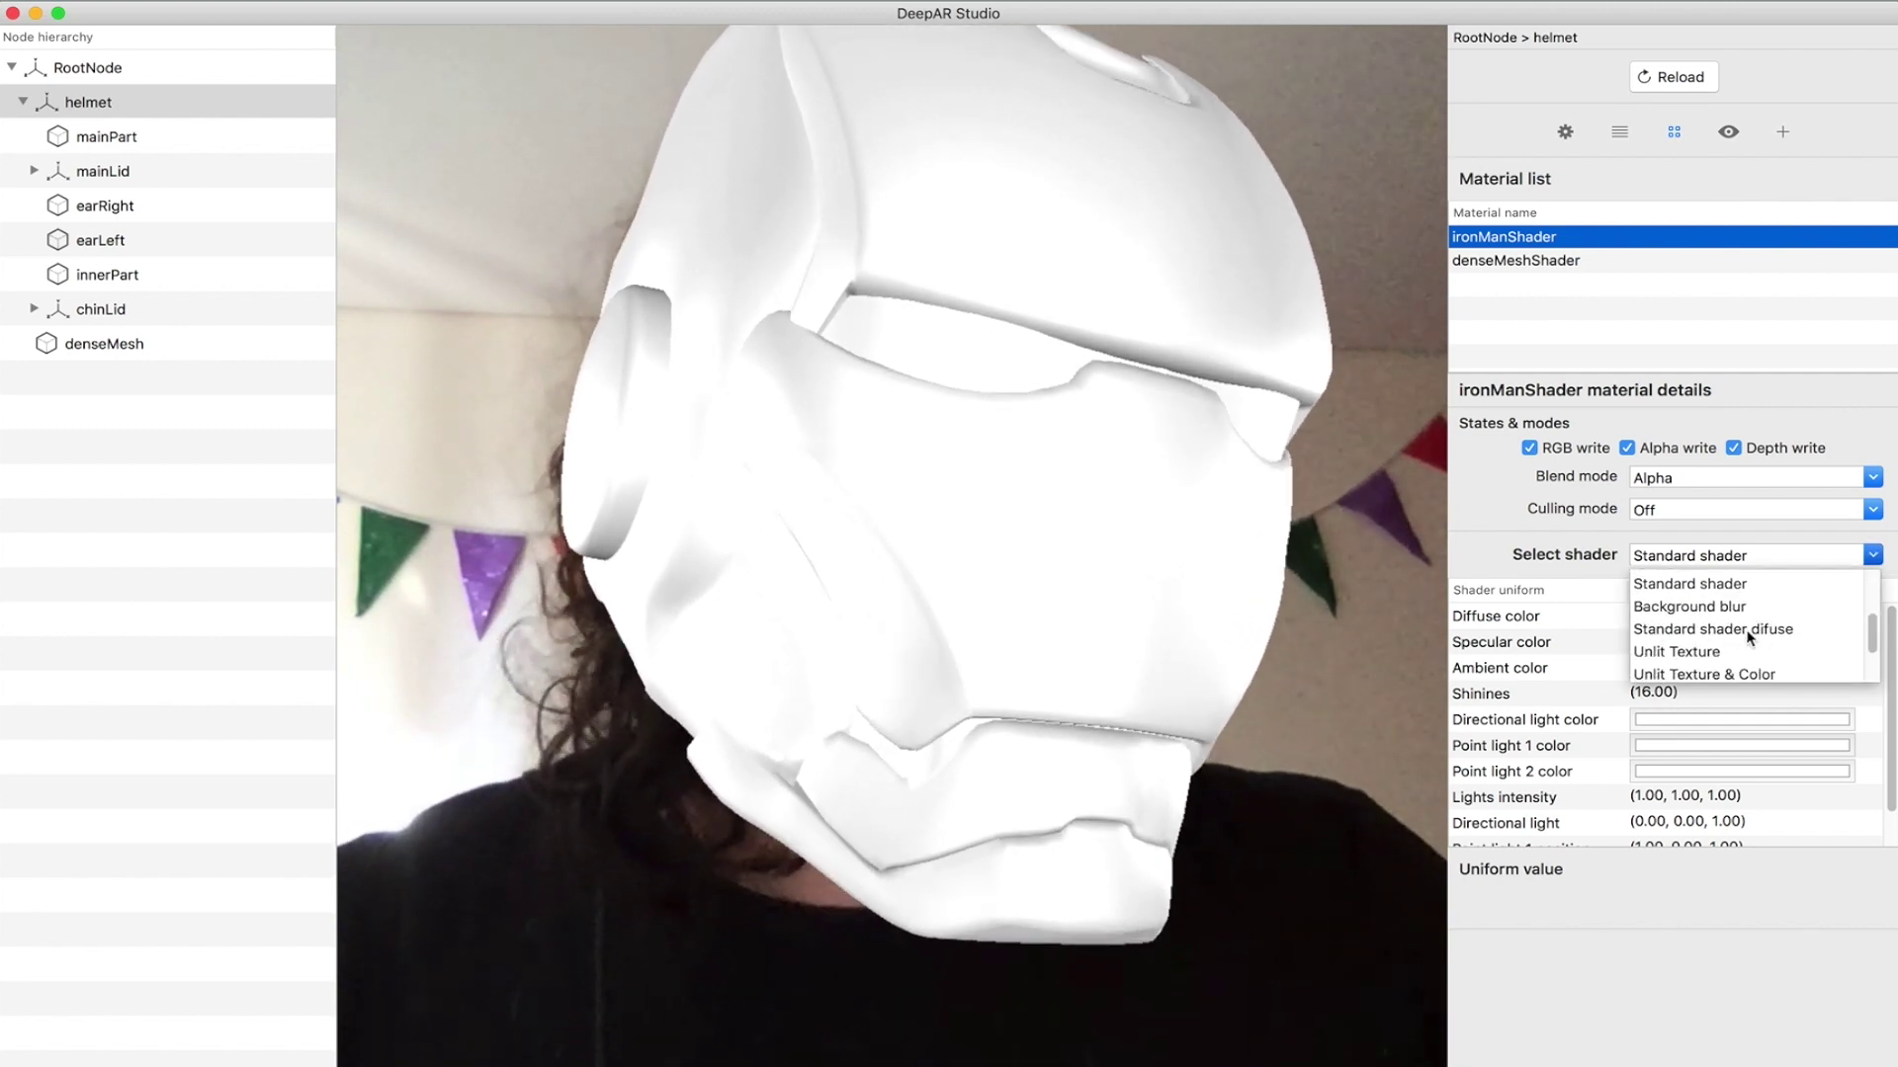
pyautogui.click(1648, 629)
# - Assign ironman_helmet_textures.png as the diffuse texture of the ironManShader material
pyautogui.click(1647, 621)
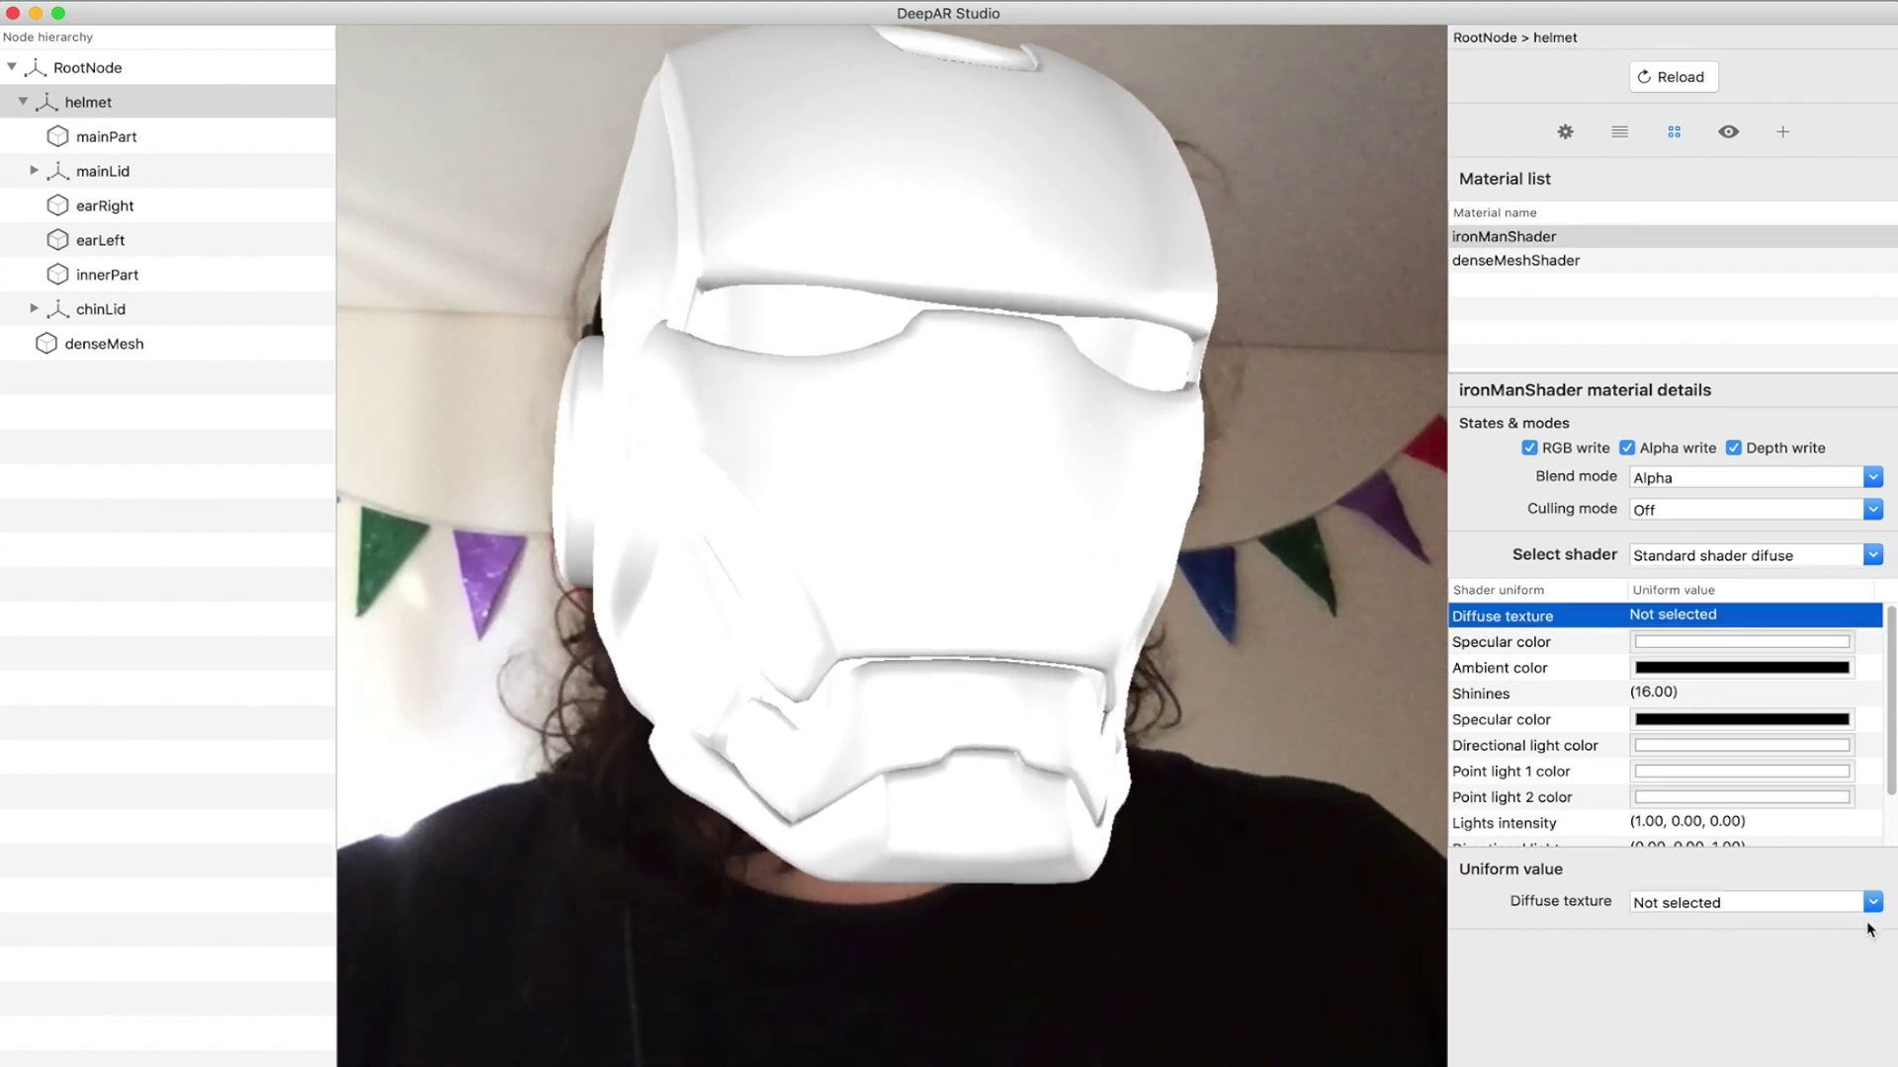
pyautogui.click(1872, 903)
pyautogui.click(1696, 974)
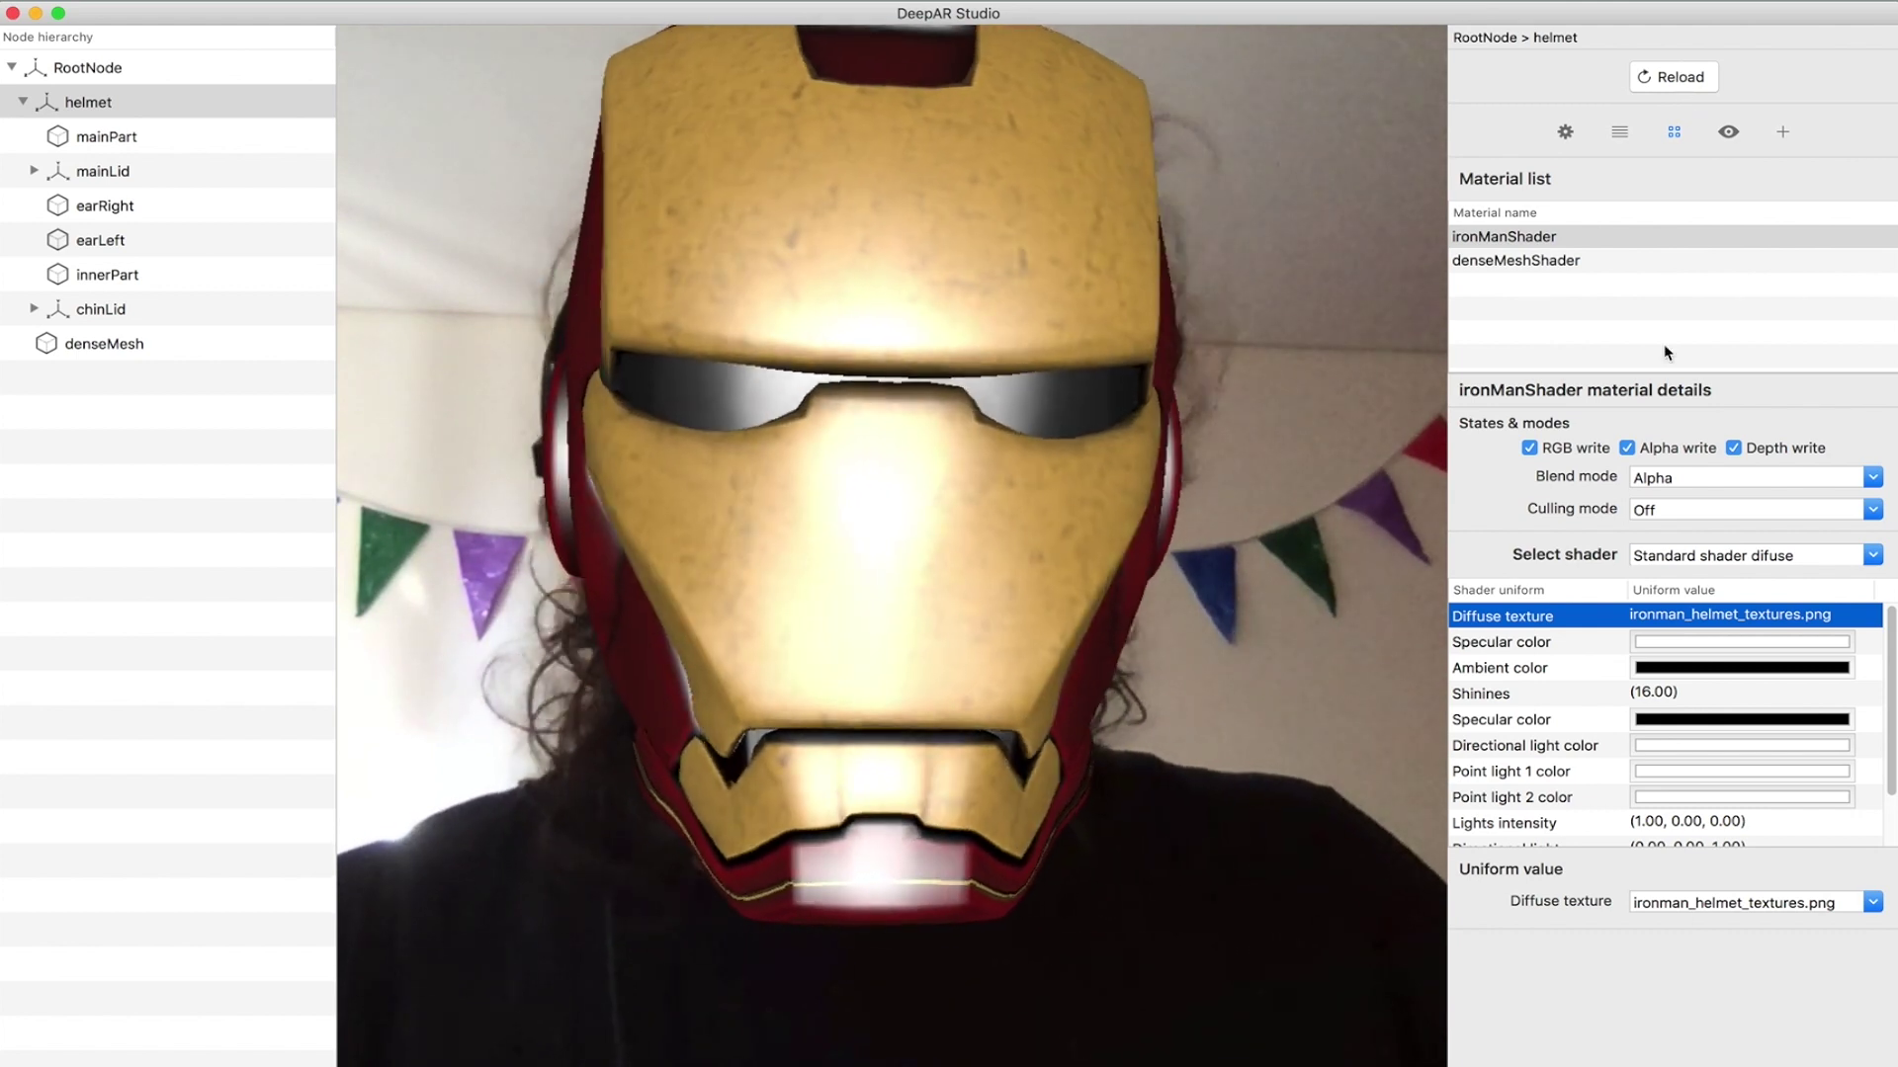
# - Darken the first specular color of the ironManShader material to nearly black and set its opacity to 33%
pyautogui.click(1609, 641)
pyautogui.click(1764, 900)
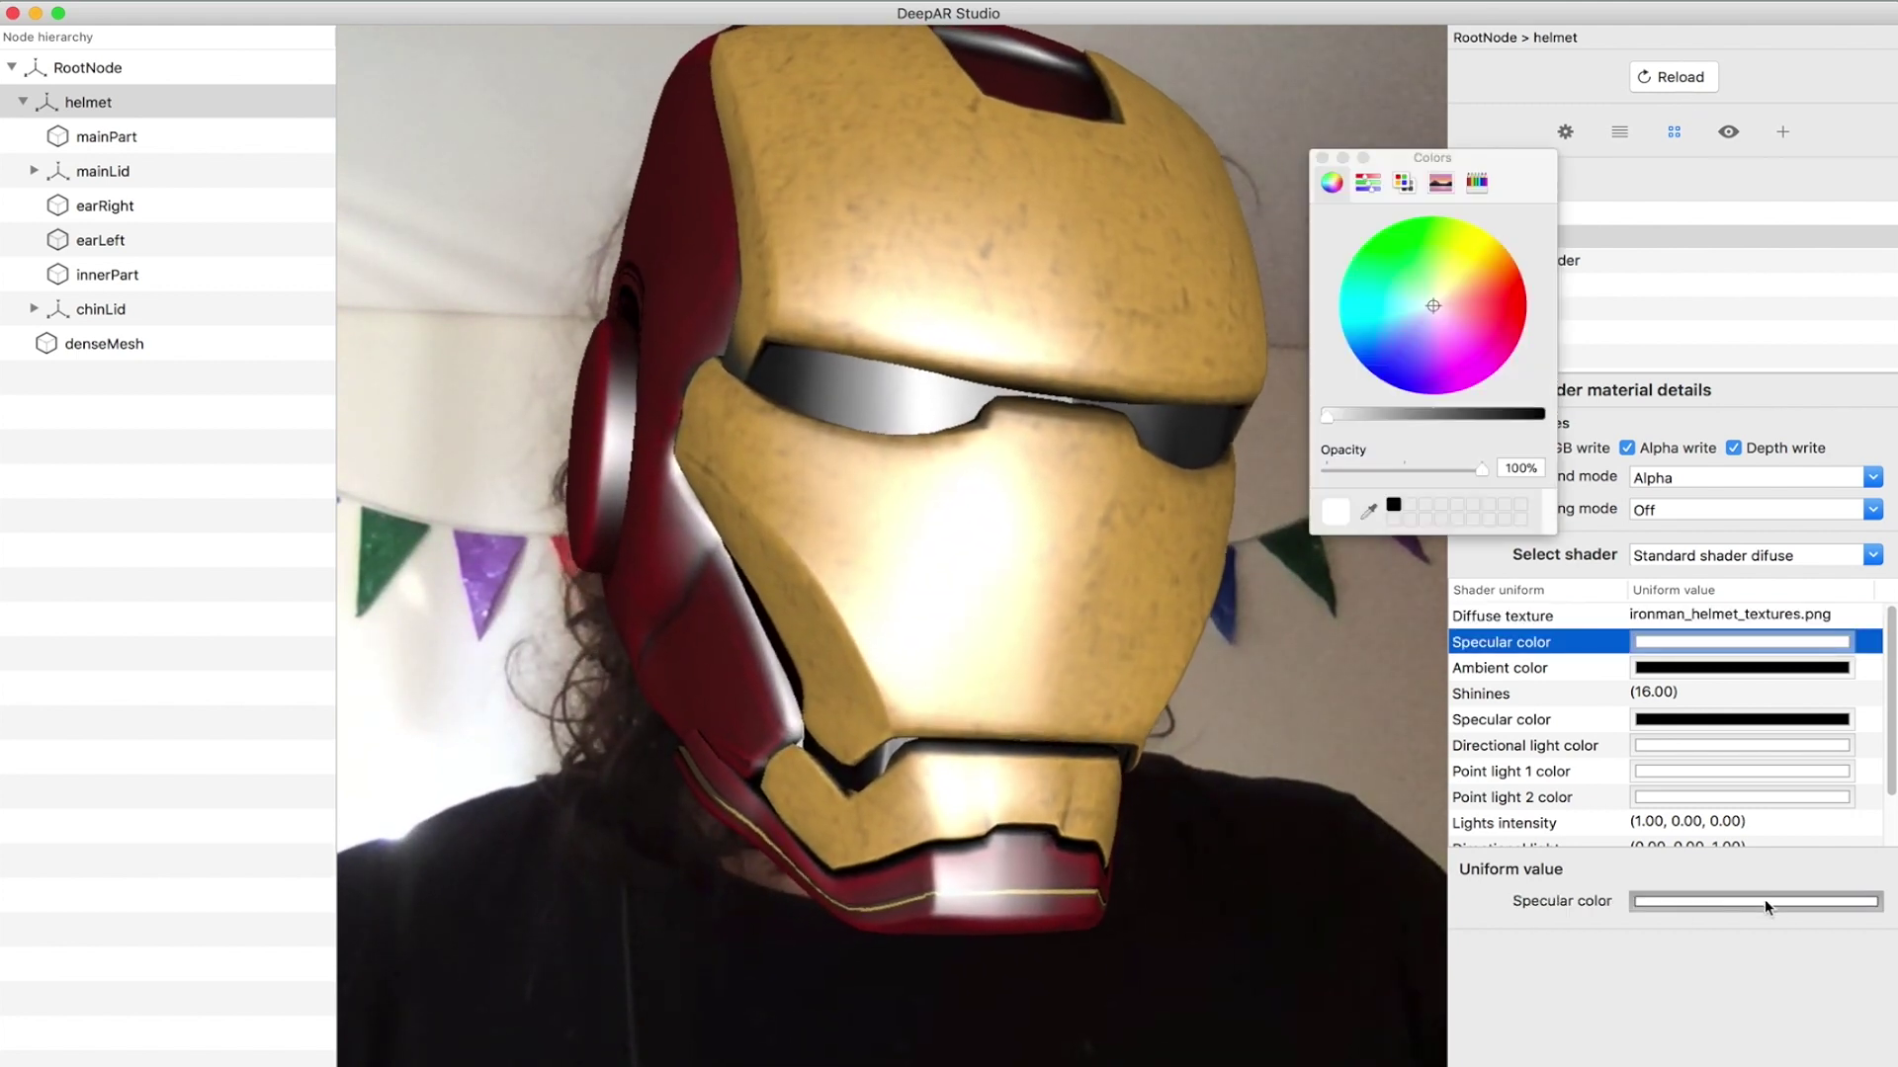
pyautogui.moveTo(1423, 423); pyautogui.dragTo(1791, 435)
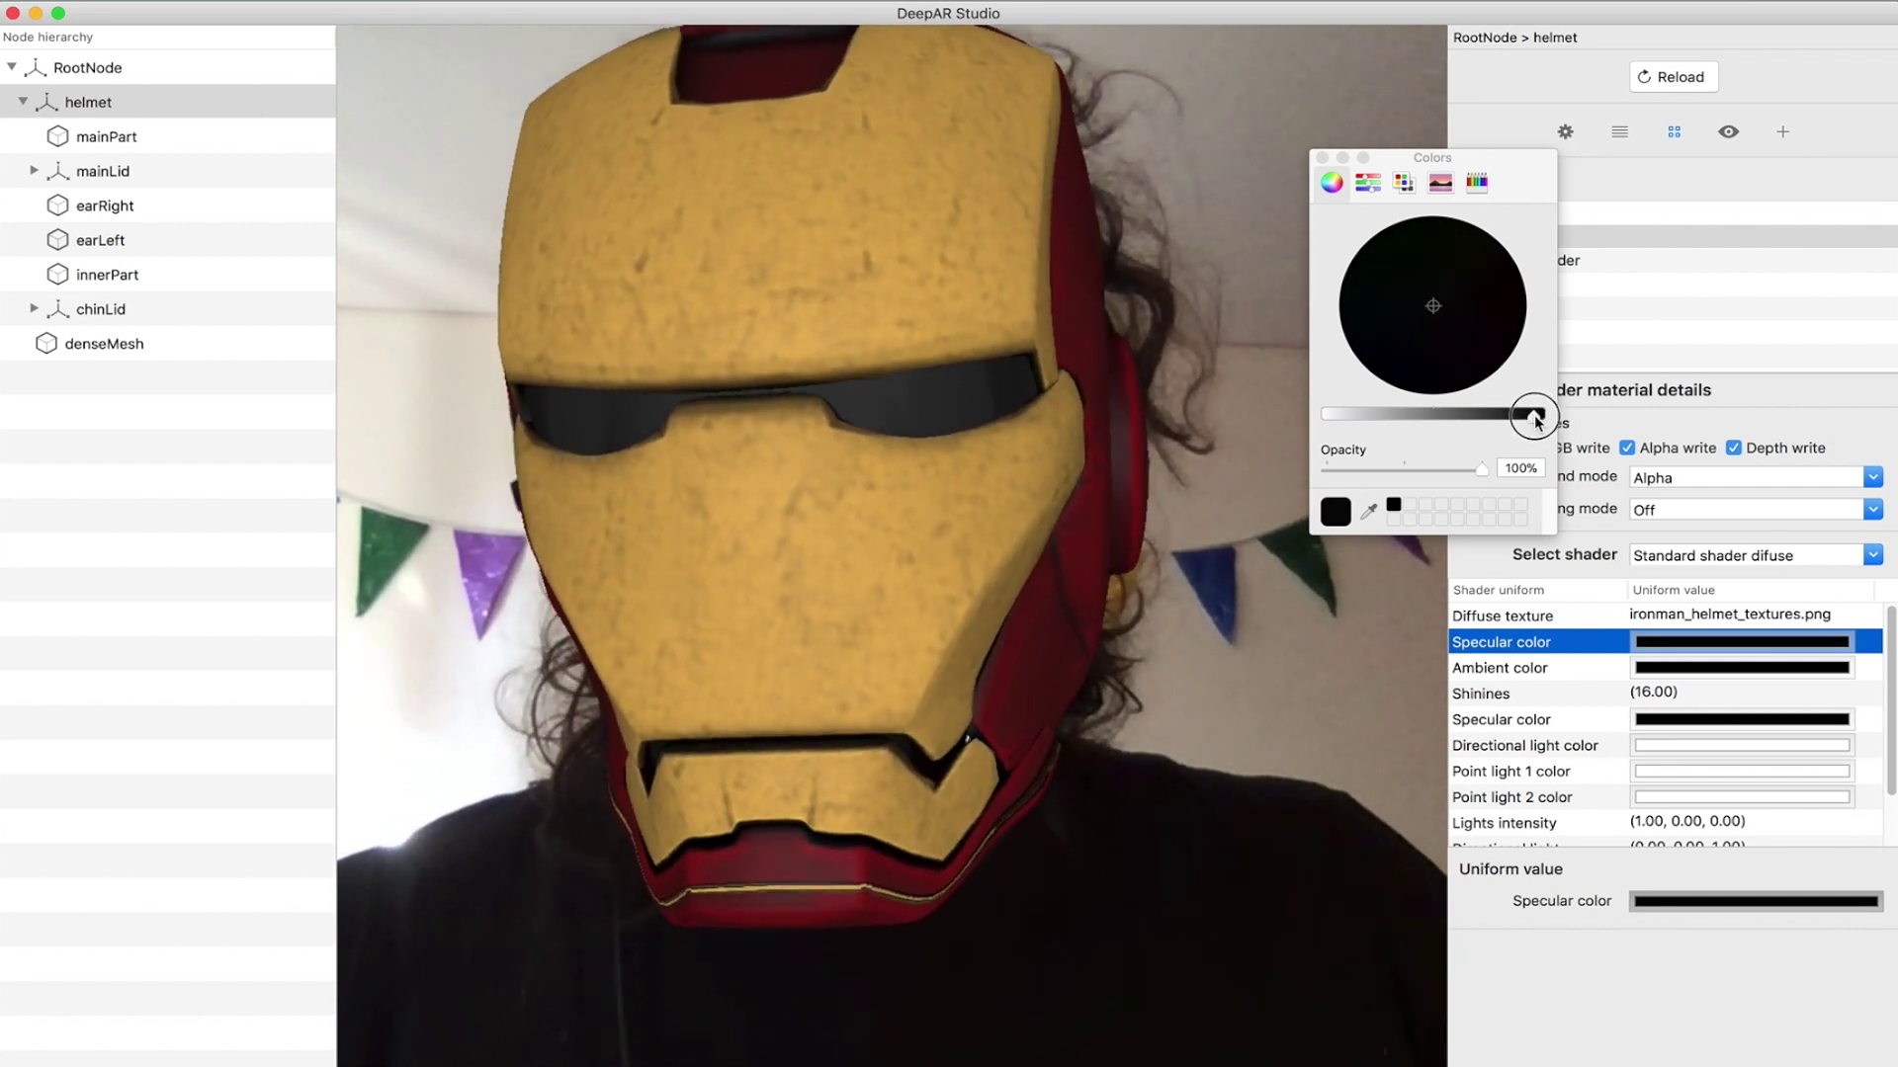
pyautogui.moveTo(1530, 422); pyautogui.dragTo(1514, 427)
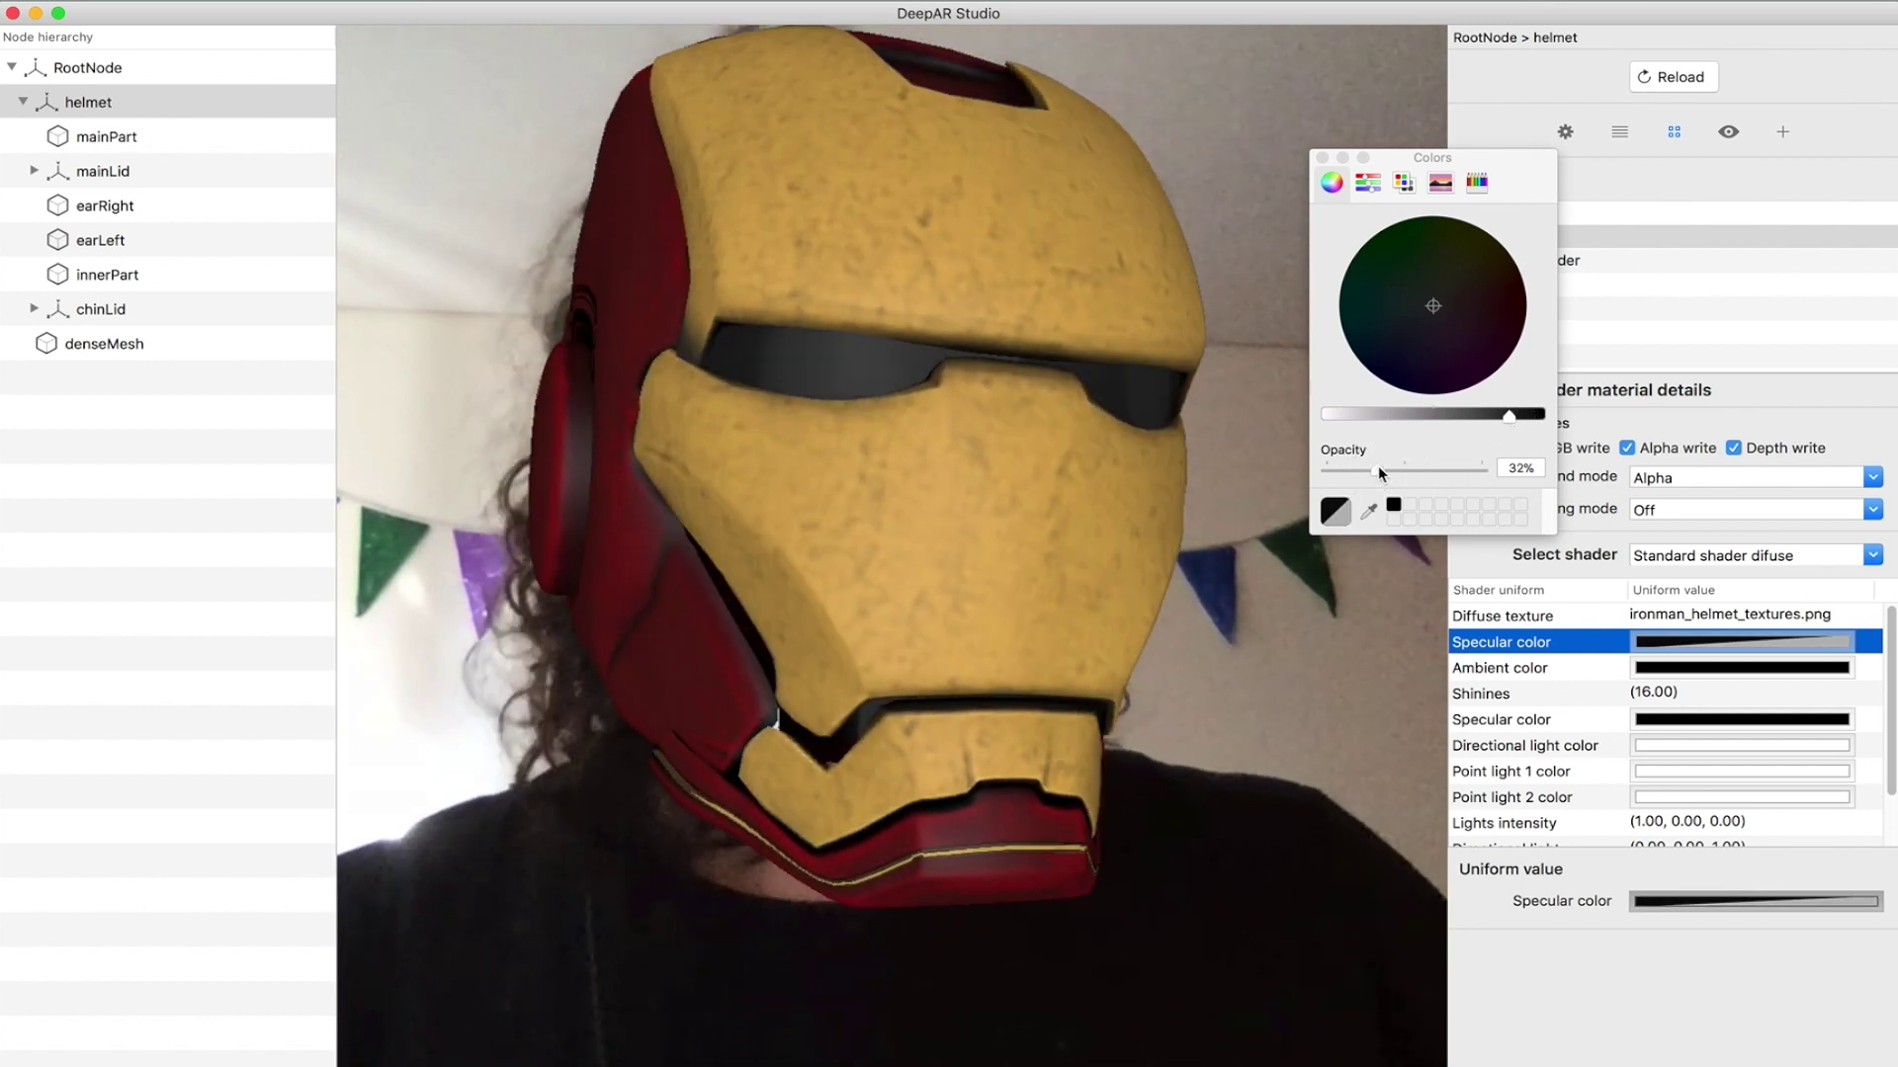
pyautogui.moveTo(1380, 467); pyautogui.dragTo(1379, 466)
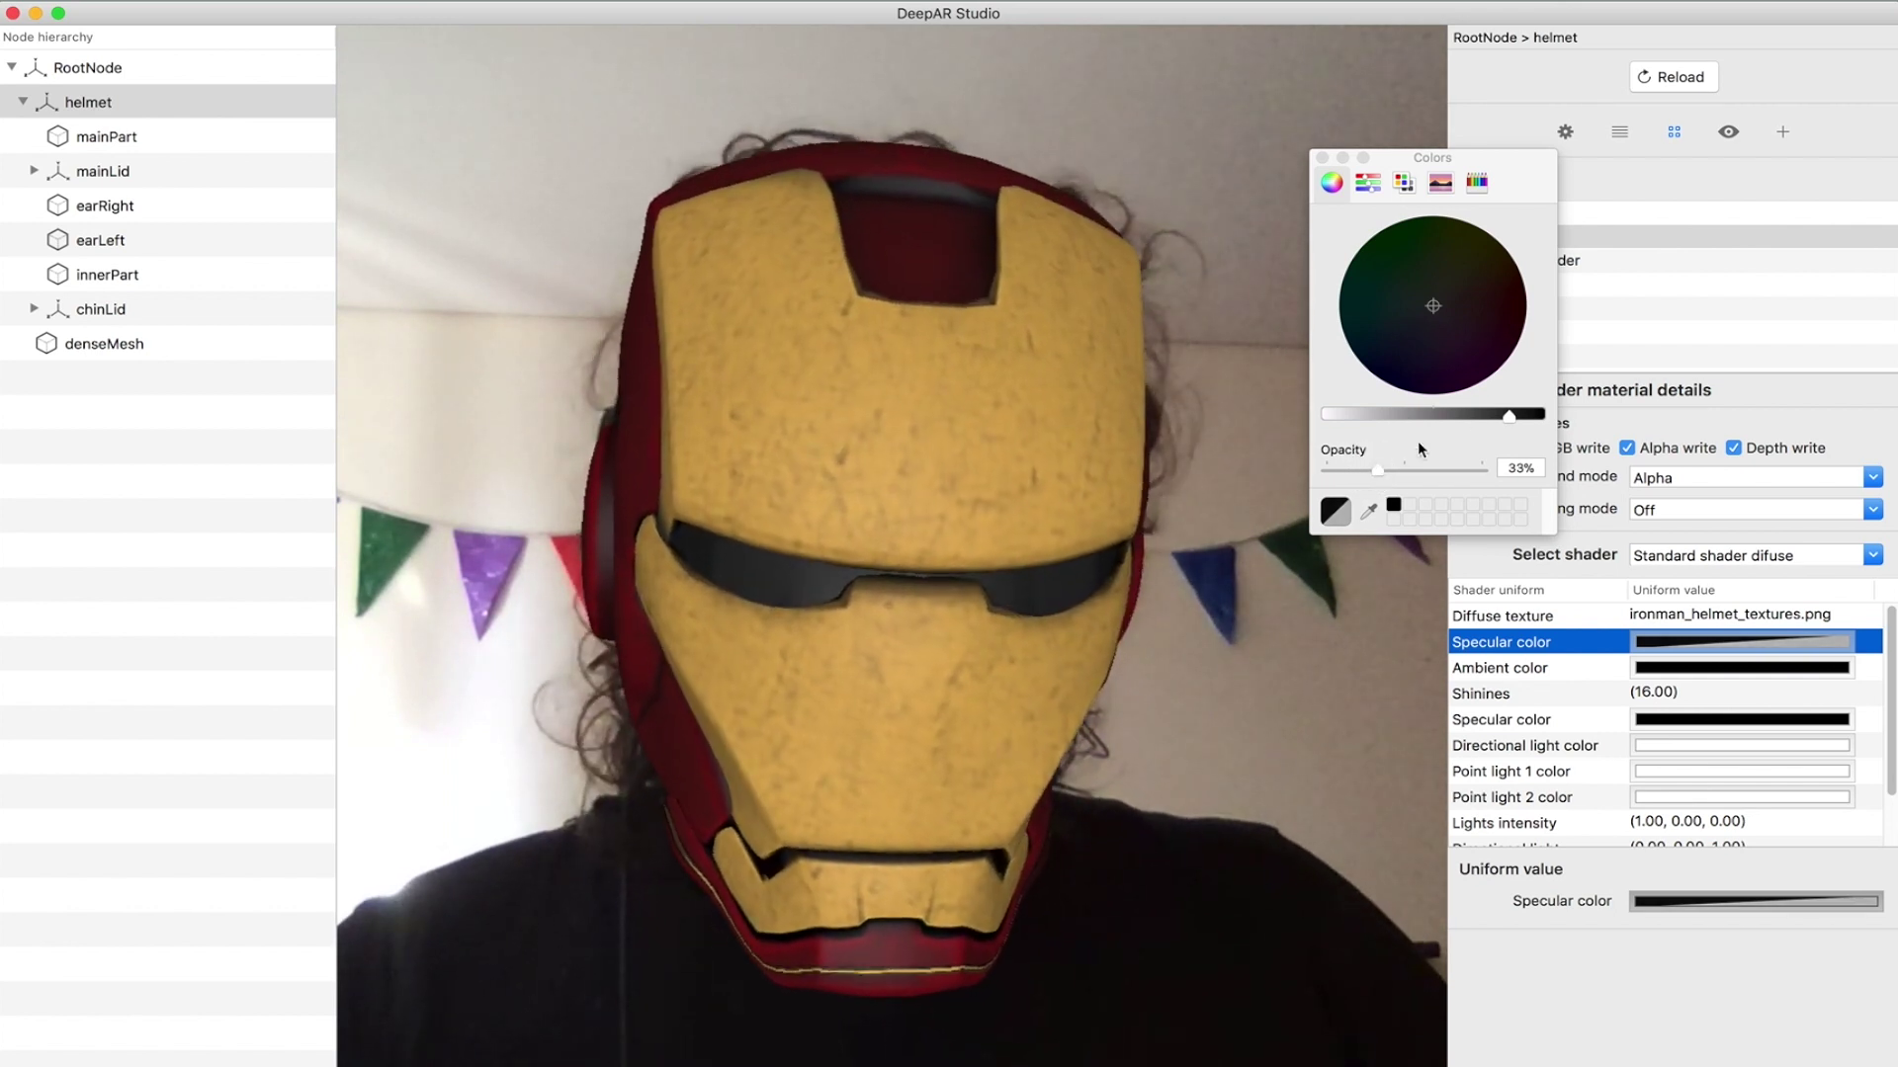
pyautogui.moveTo(1509, 416); pyautogui.dragTo(1499, 420)
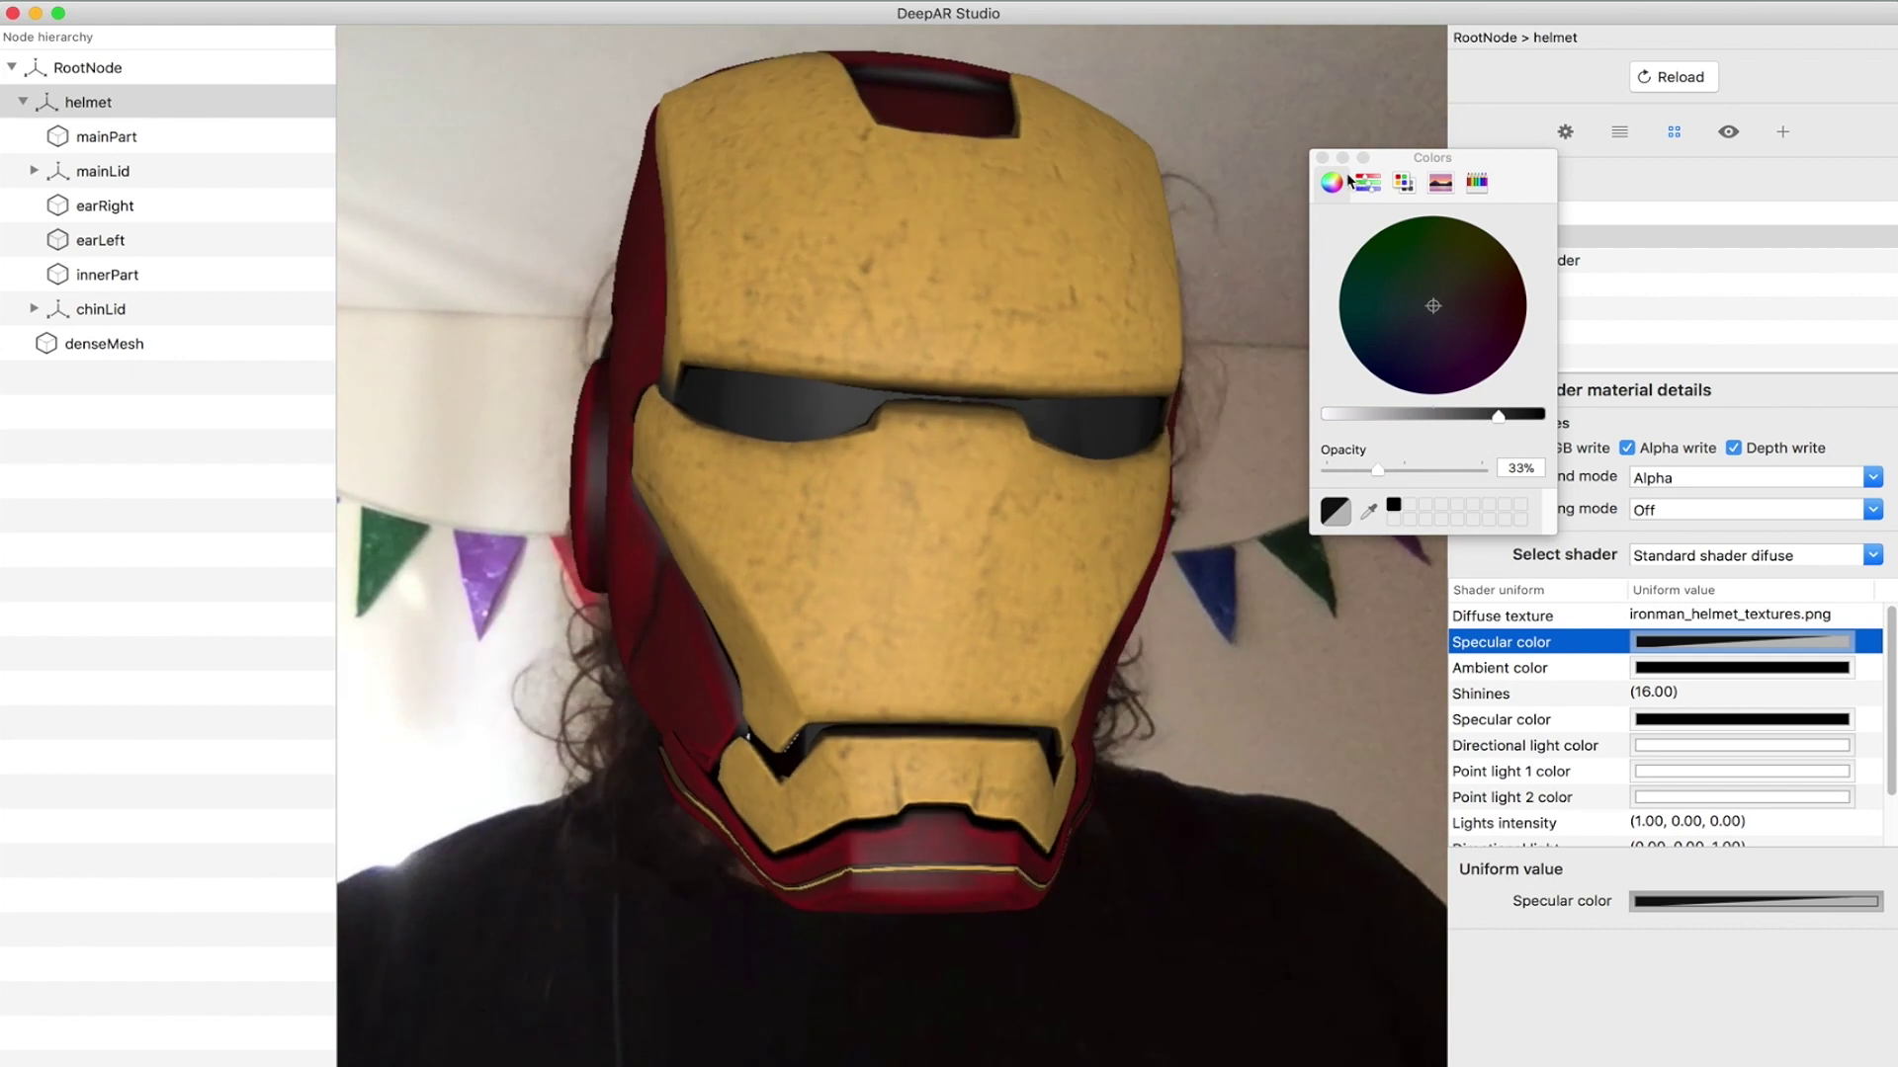
pyautogui.click(1323, 158)
pyautogui.scroll(-1, 1552, 711)
pyautogui.scroll(1, 1552, 711)
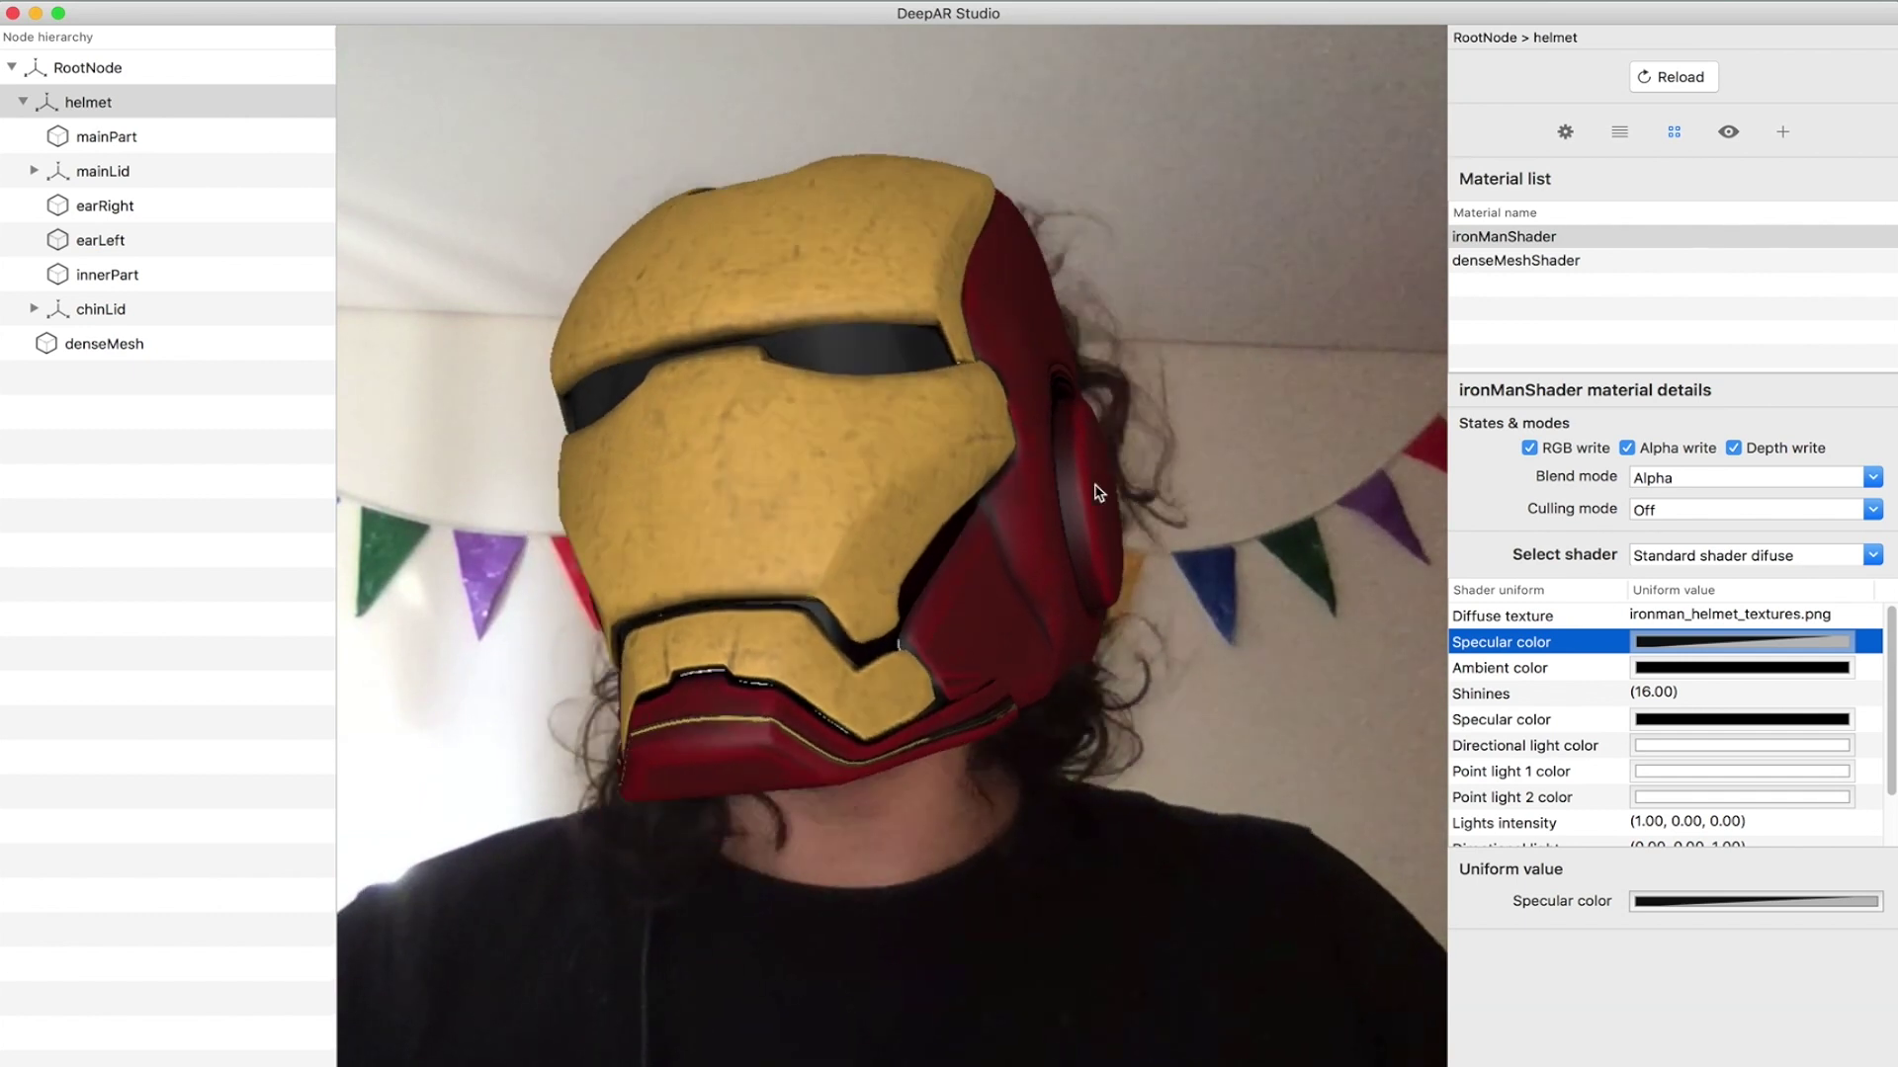
# - Try Standard shader full on the ironManShader material, and switch back to Standard shader difuse
pyautogui.click(1874, 554)
pyautogui.click(1768, 582)
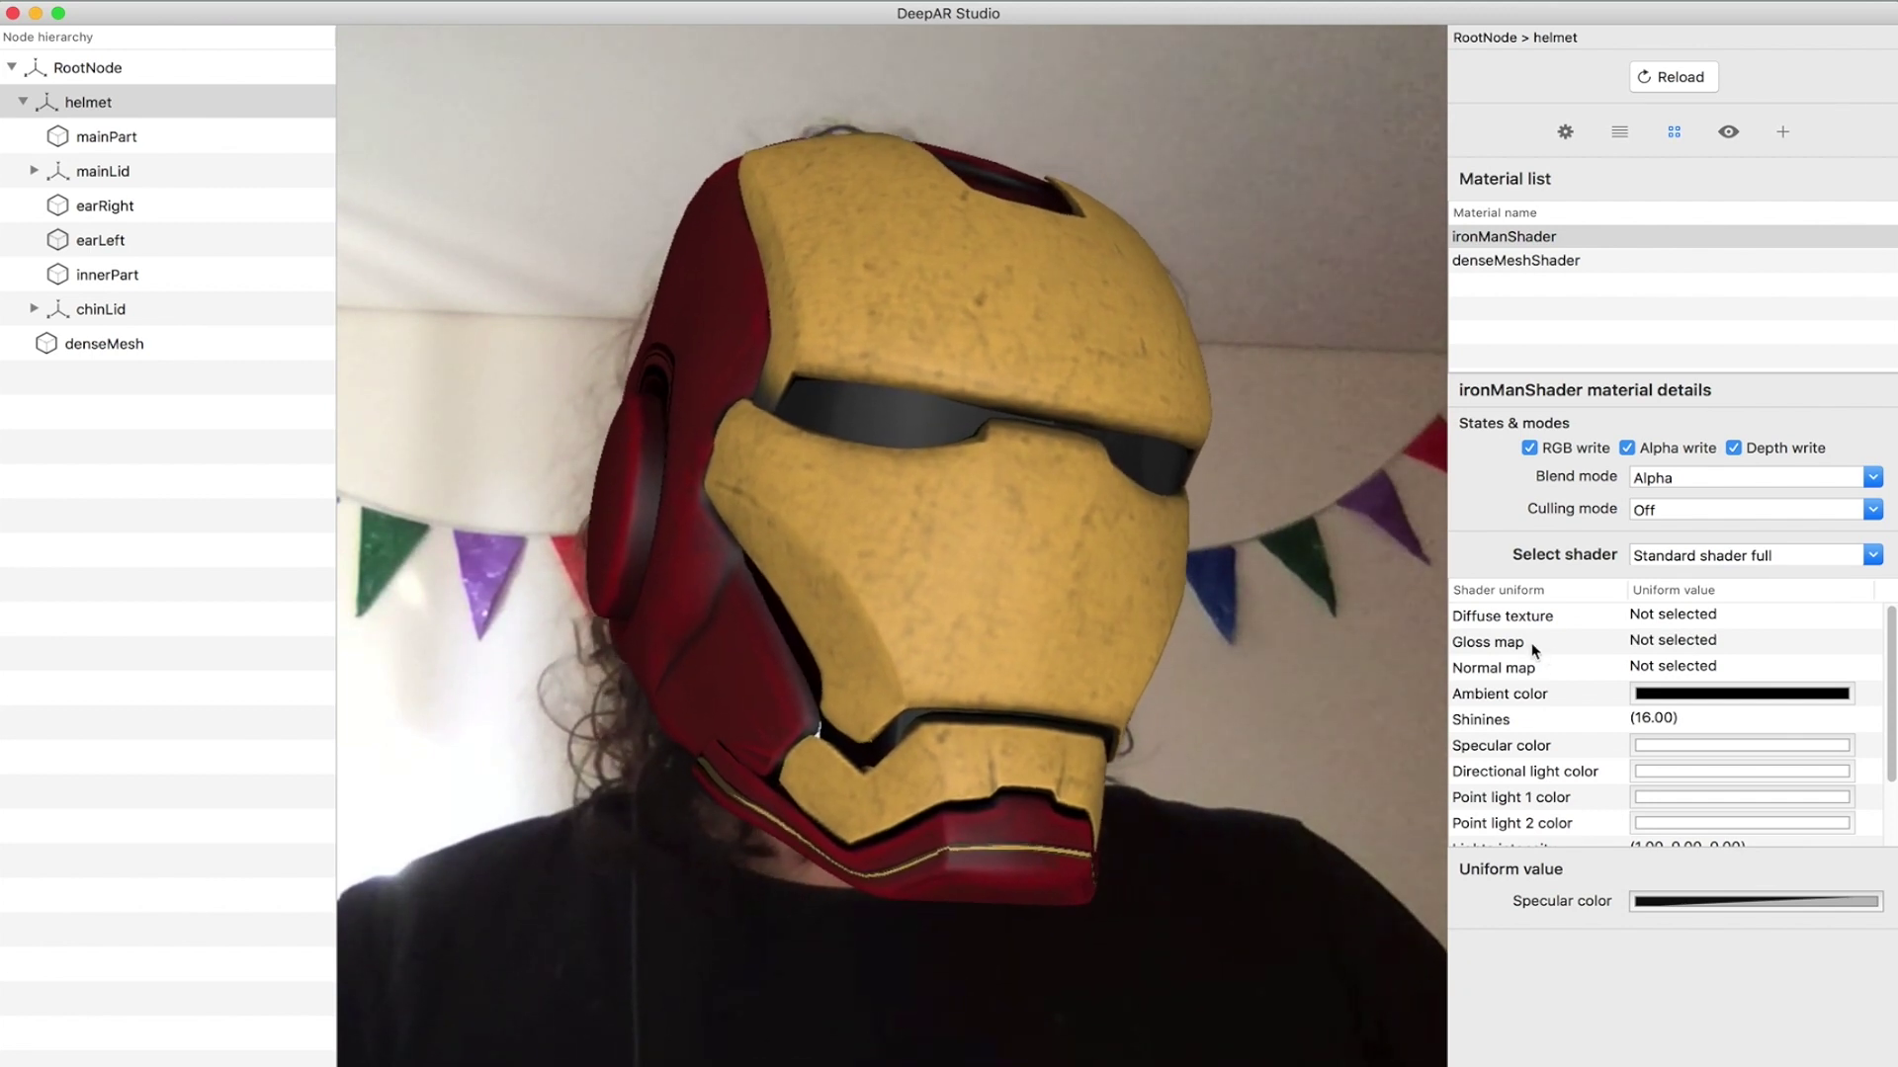
pyautogui.click(1874, 556)
pyautogui.scroll(-3, 1780, 646)
pyautogui.scroll(3, 1780, 646)
pyautogui.scroll(-4, 1782, 649)
pyautogui.scroll(4, 1784, 650)
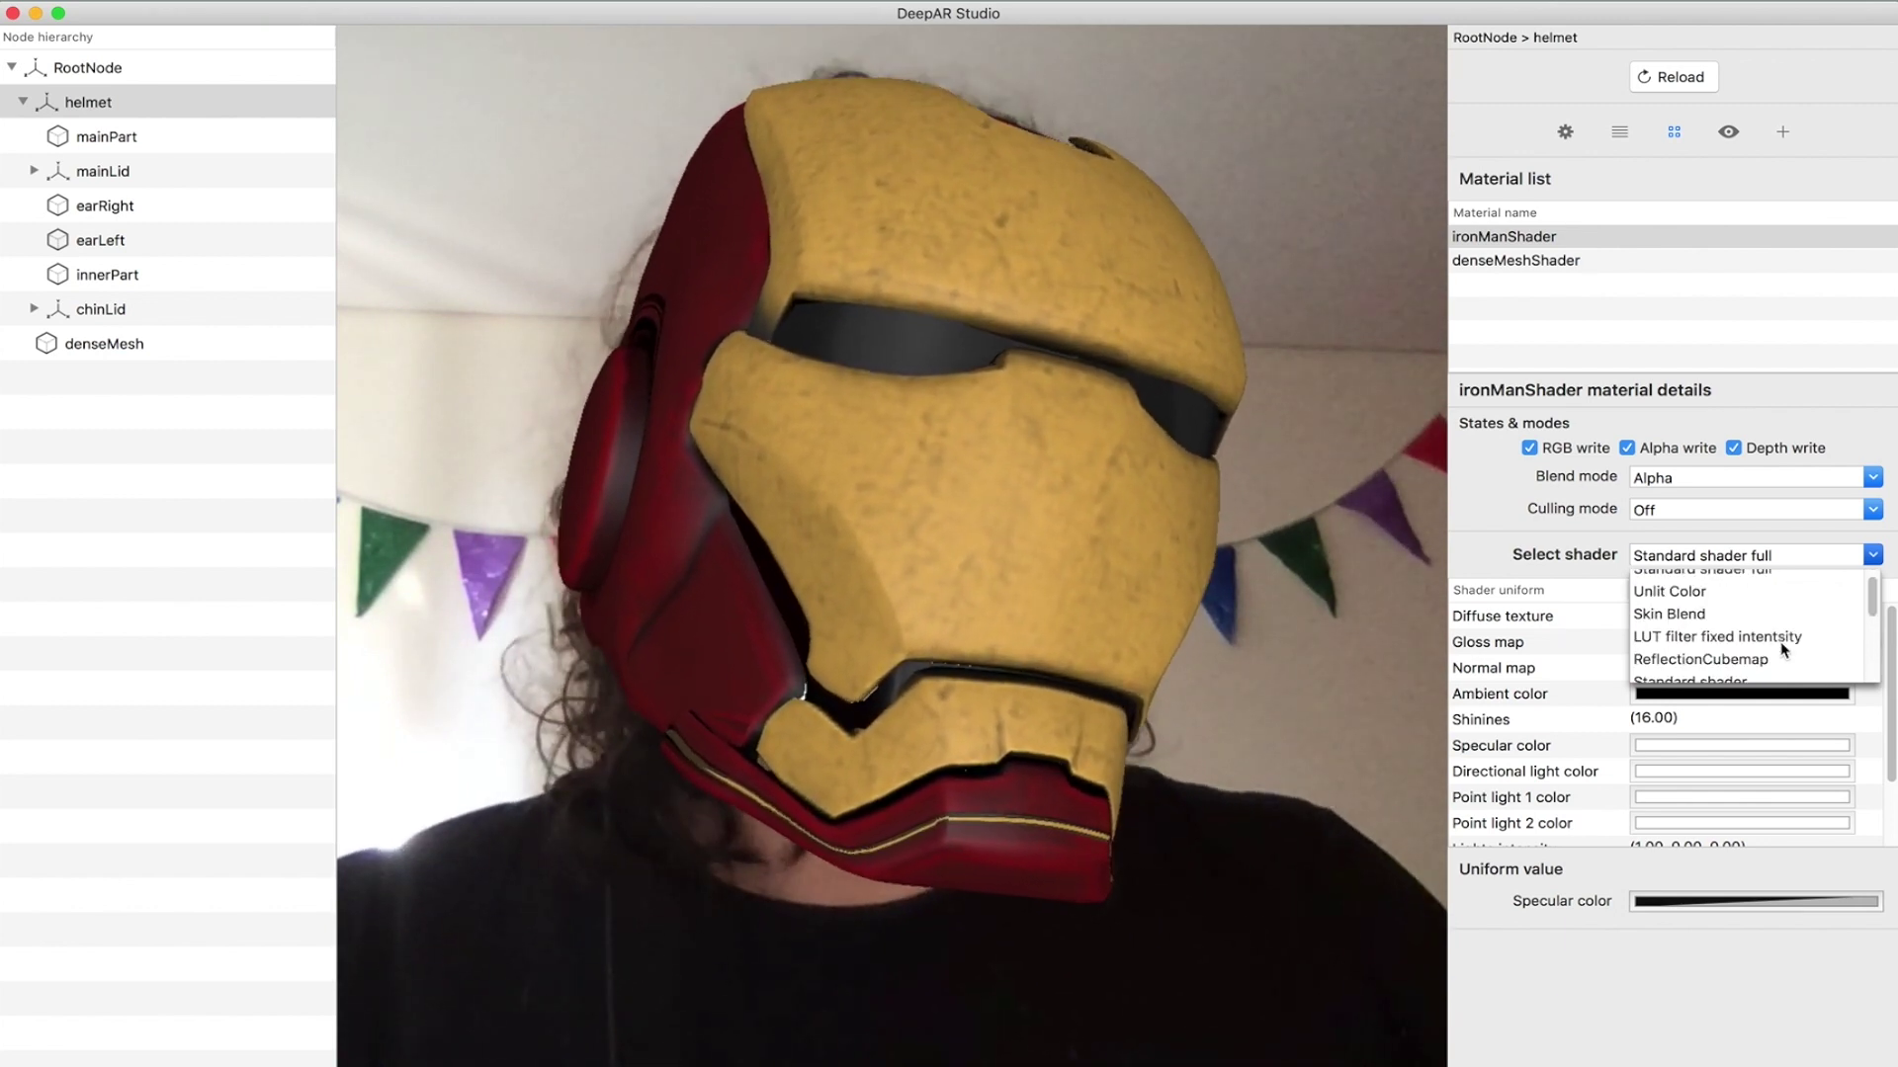
pyautogui.scroll(-3, 1784, 650)
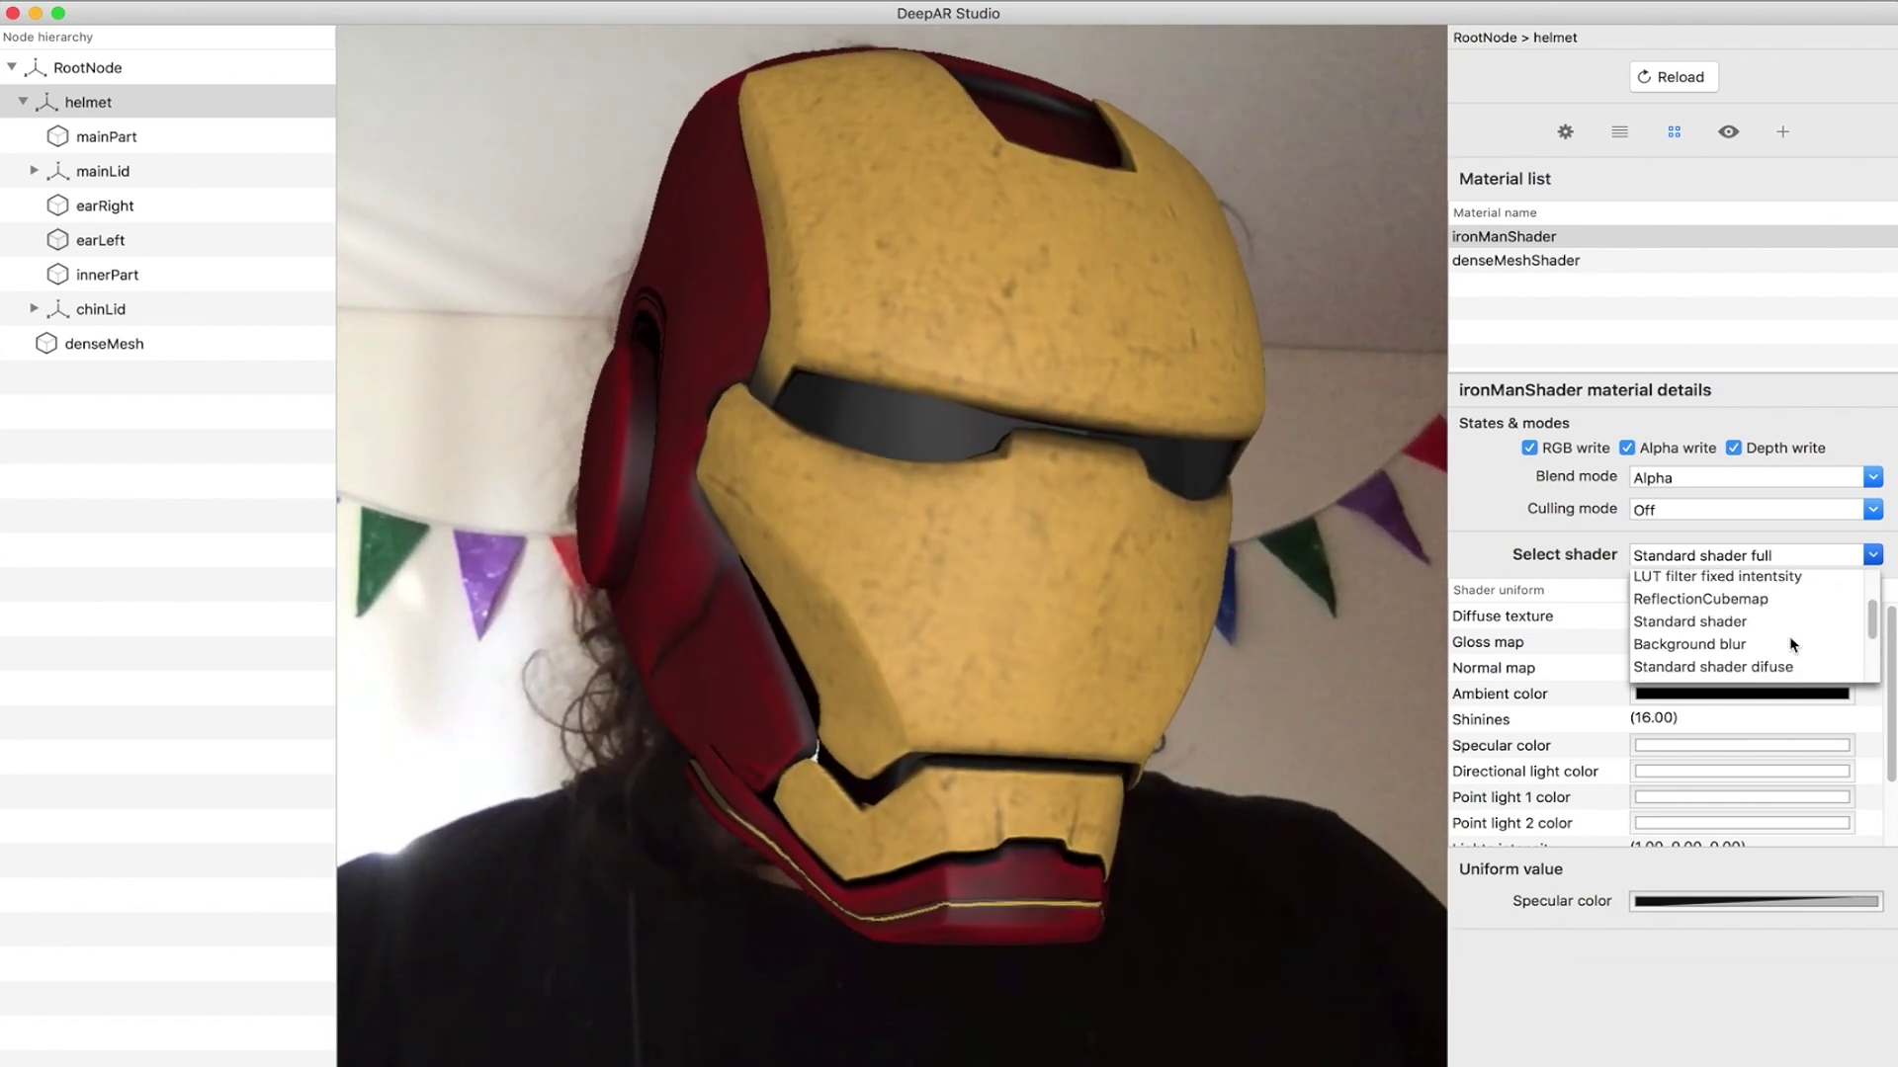
pyautogui.scroll(-1, 1793, 645)
pyautogui.click(1792, 641)
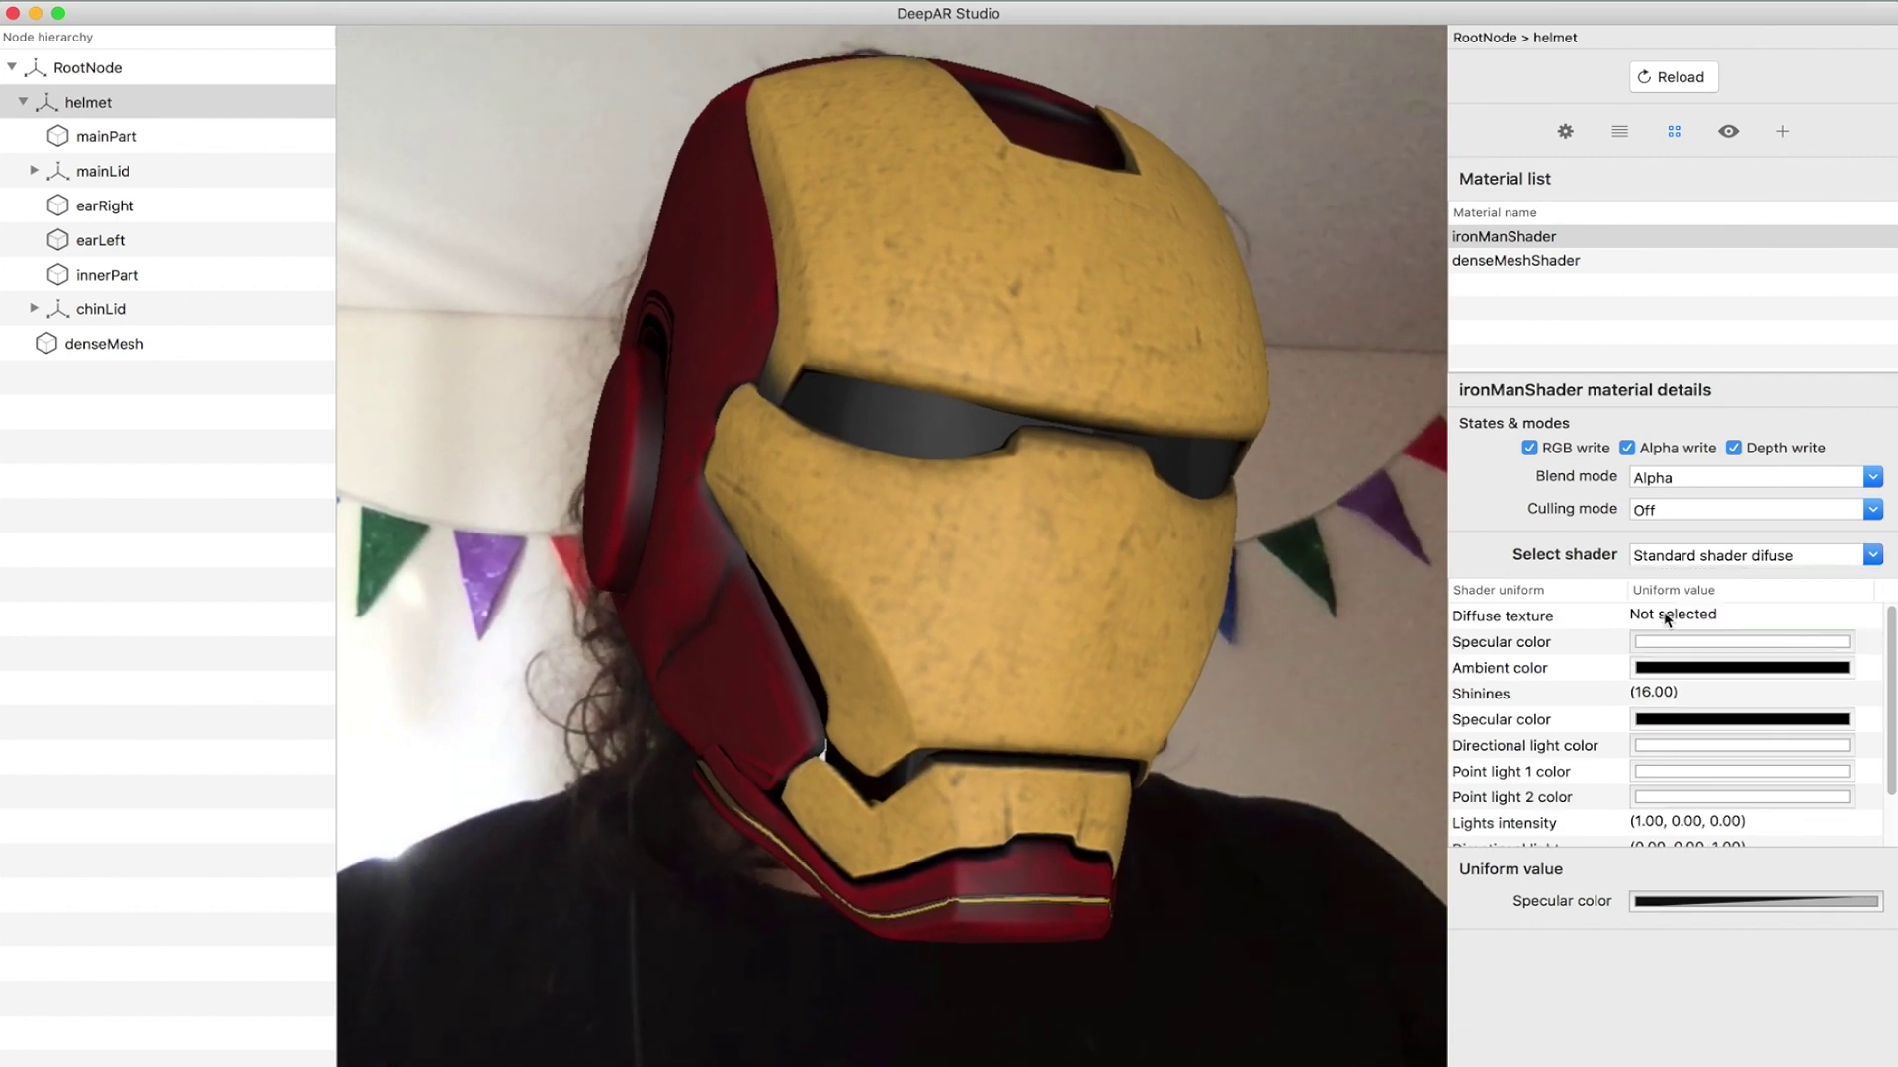
# - Reassign ironman_helmet_textures.png as ironManShader's diffuse texture and darken its first specular color to nearly black with reduced opacity
pyautogui.click(1871, 903)
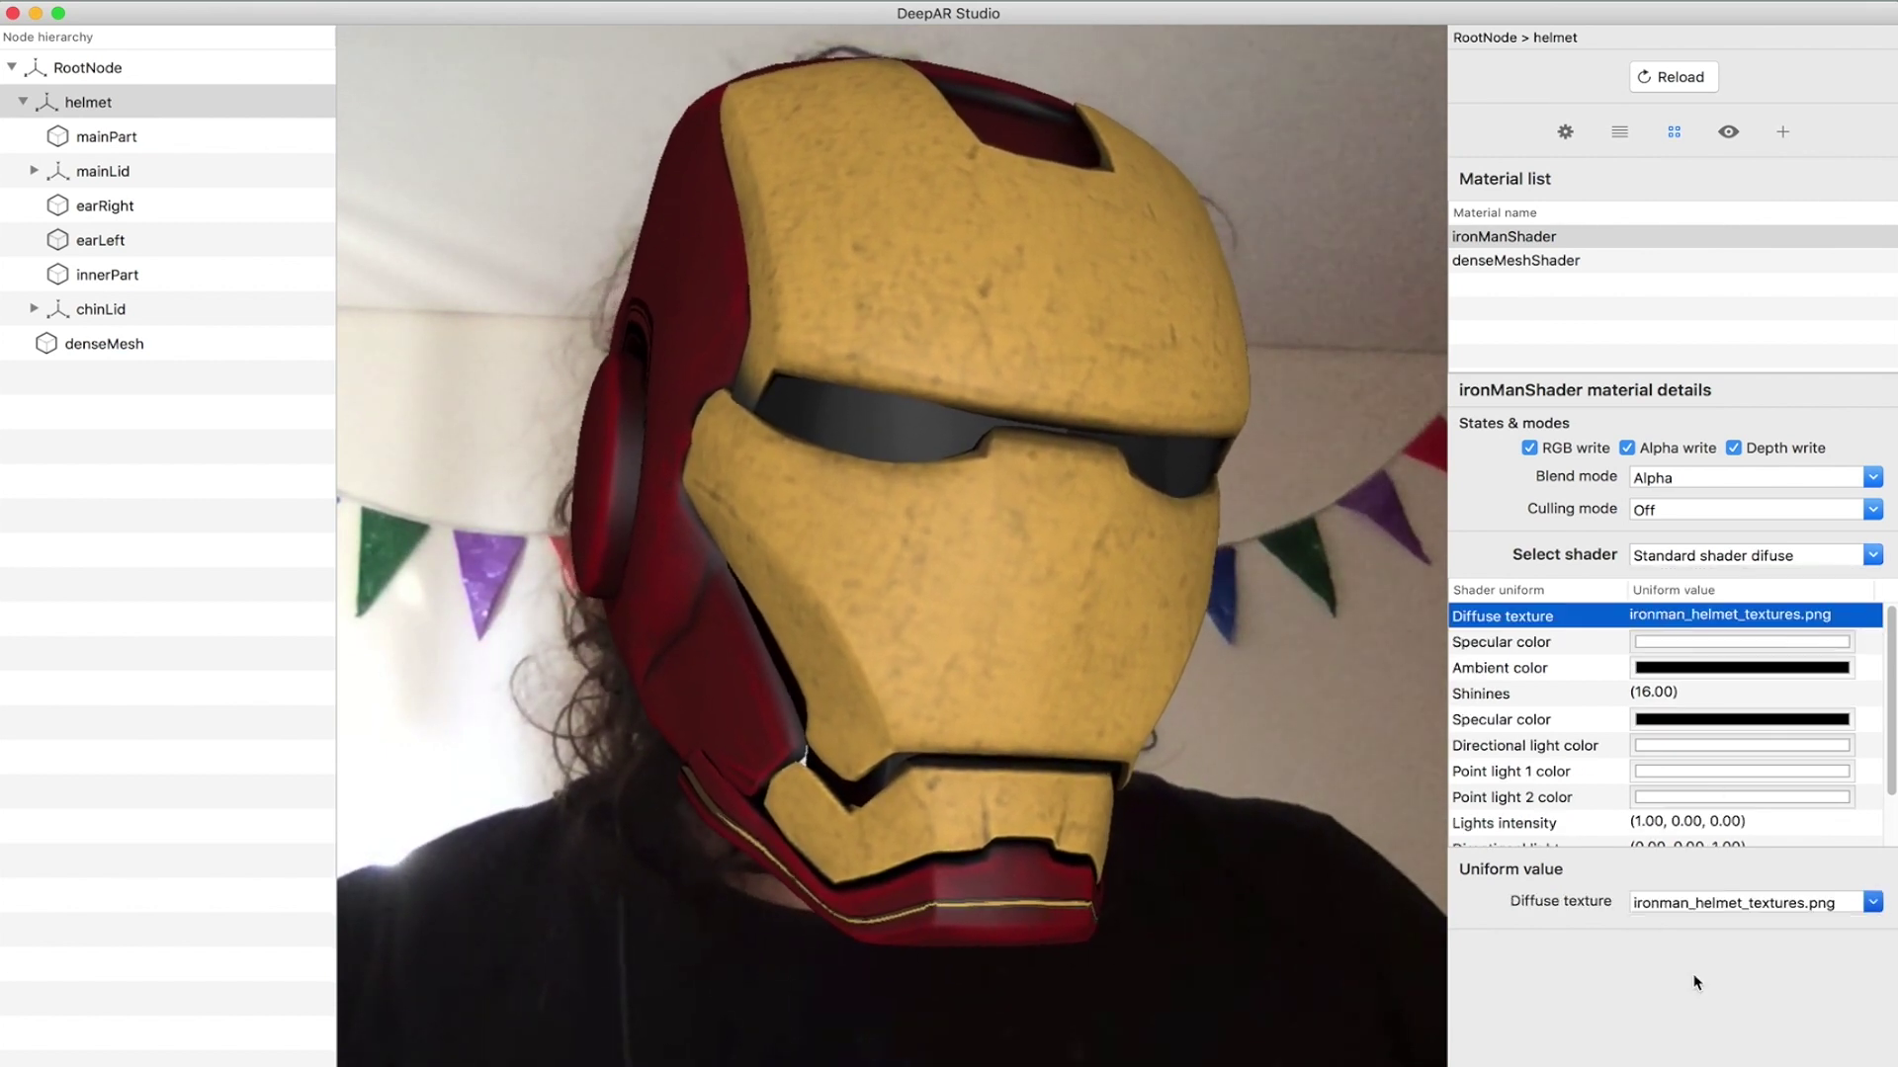
pyautogui.click(1695, 974)
pyautogui.click(1604, 642)
pyautogui.click(1739, 901)
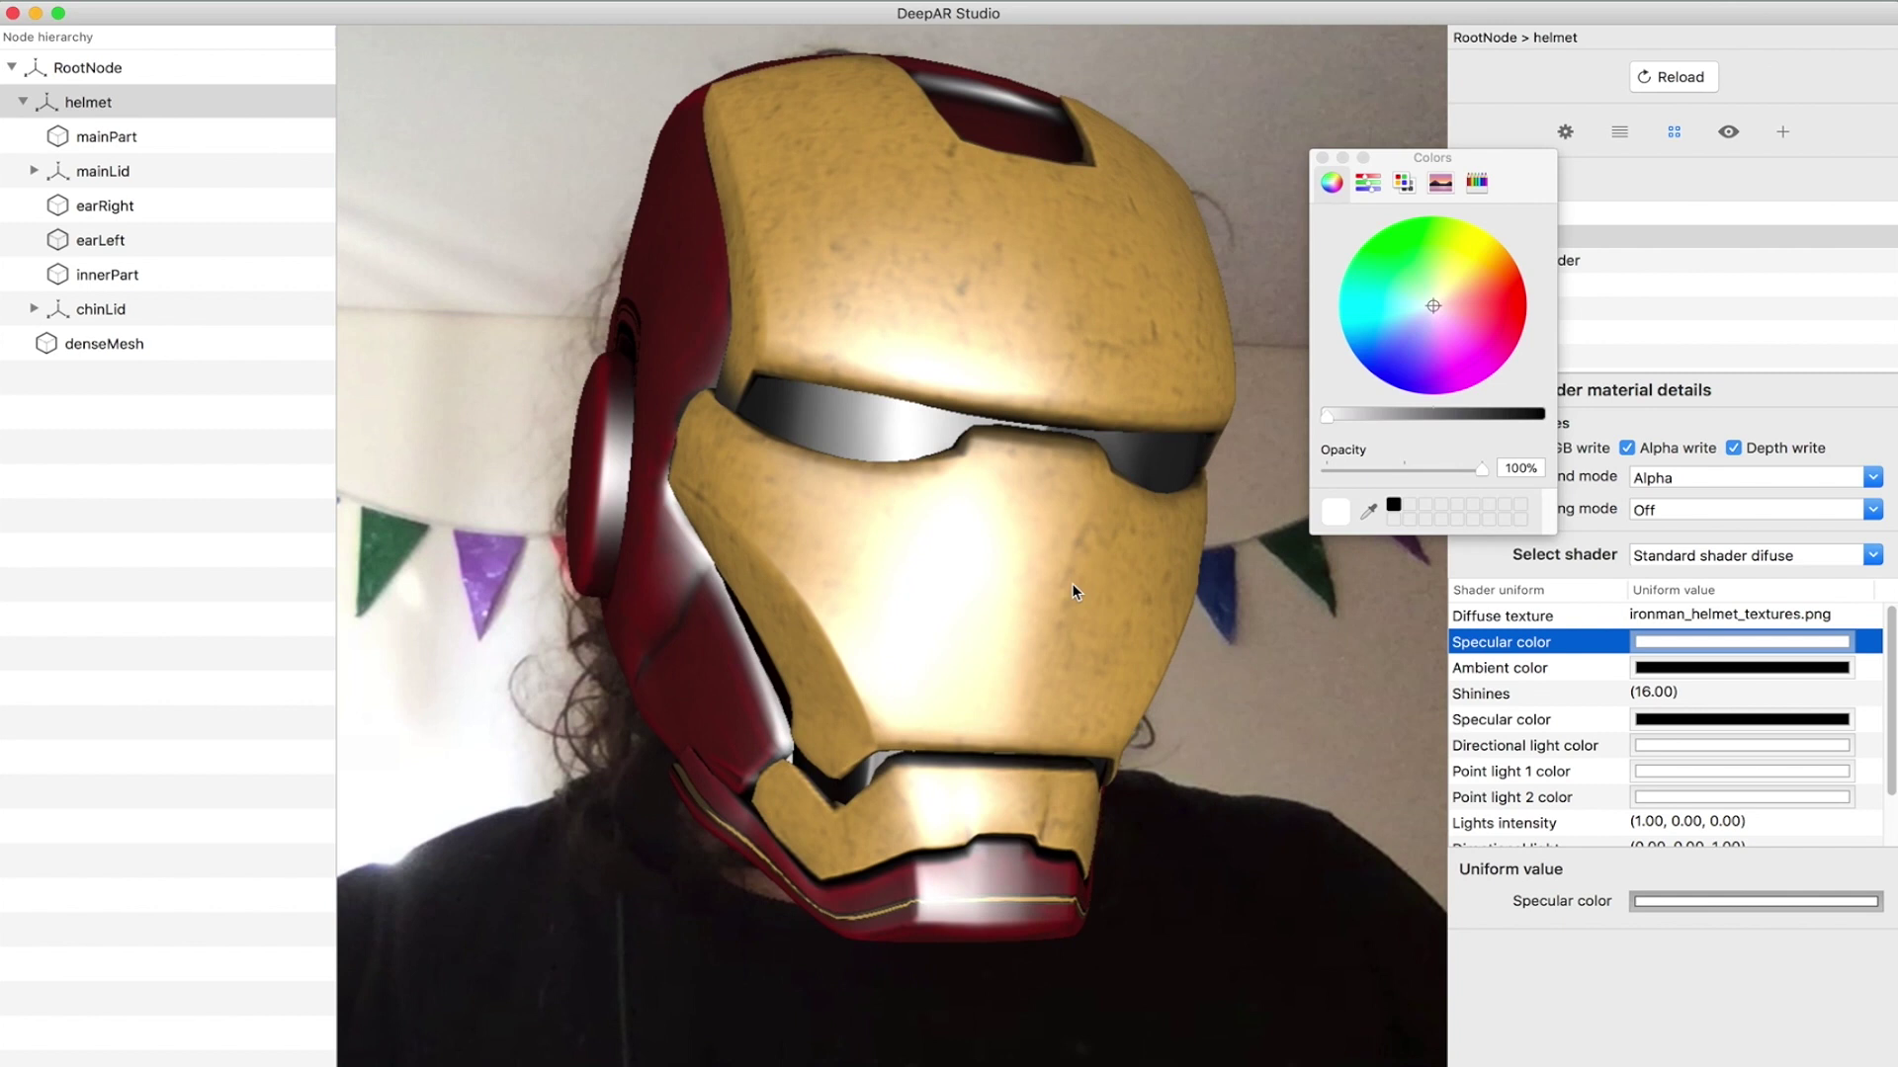
pyautogui.moveTo(1407, 417); pyautogui.dragTo(1513, 419)
pyautogui.click(1114, 661)
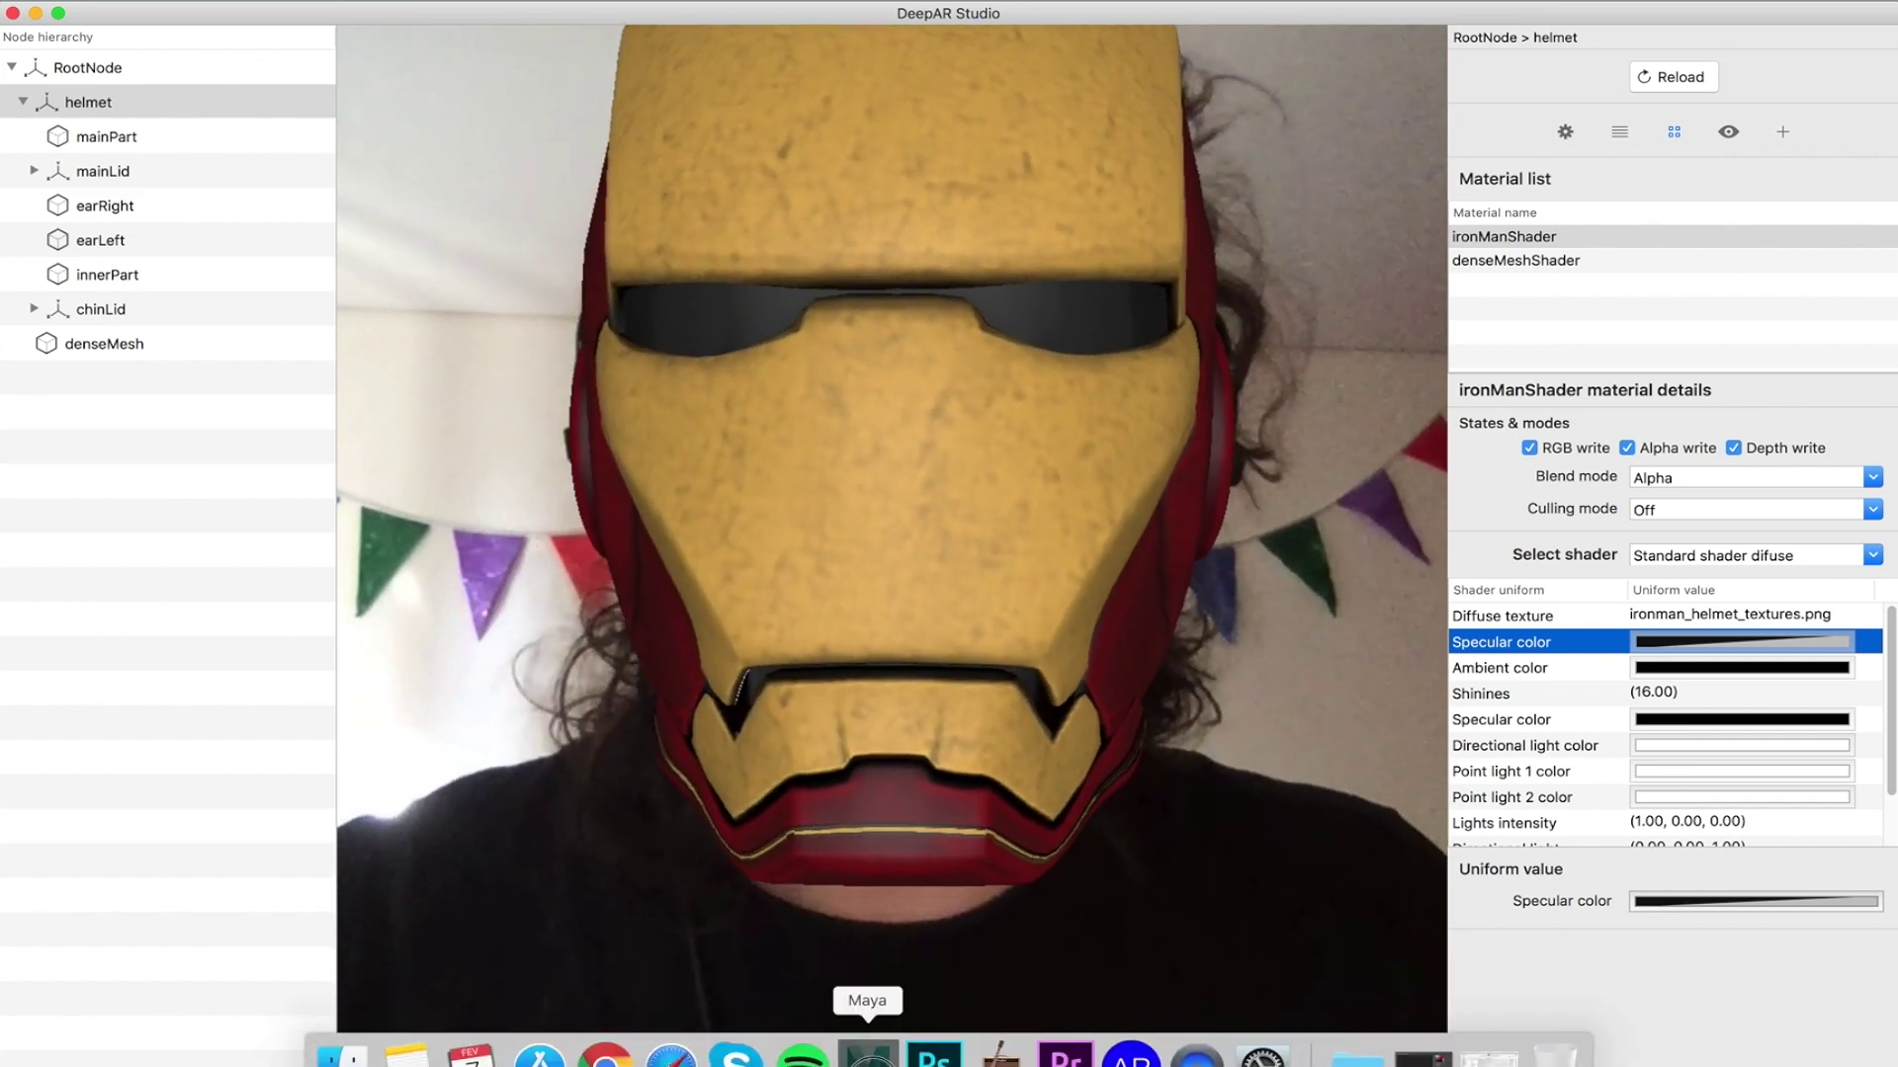
# - Switch to Maya, select the helmet's chin part and examine up close how it fits around the face mesh
pyautogui.click(860, 1042)
pyautogui.click(812, 506)
pyautogui.keyDown('alt'); pyautogui.moveTo(812, 506); pyautogui.dragTo(847, 530); pyautogui.keyUp('alt')
pyautogui.click(741, 606)
pyautogui.keyDown('alt'); pyautogui.moveTo(741, 606); pyautogui.dragTo(903, 570); pyautogui.keyUp('alt')
pyautogui.keyDown('alt'); pyautogui.moveTo(902, 570); pyautogui.dragTo(866, 580, button='right'); pyautogui.keyUp('alt')
pyautogui.keyDown('alt'); pyautogui.moveTo(865, 578); pyautogui.dragTo(830, 553); pyautogui.keyUp('alt')
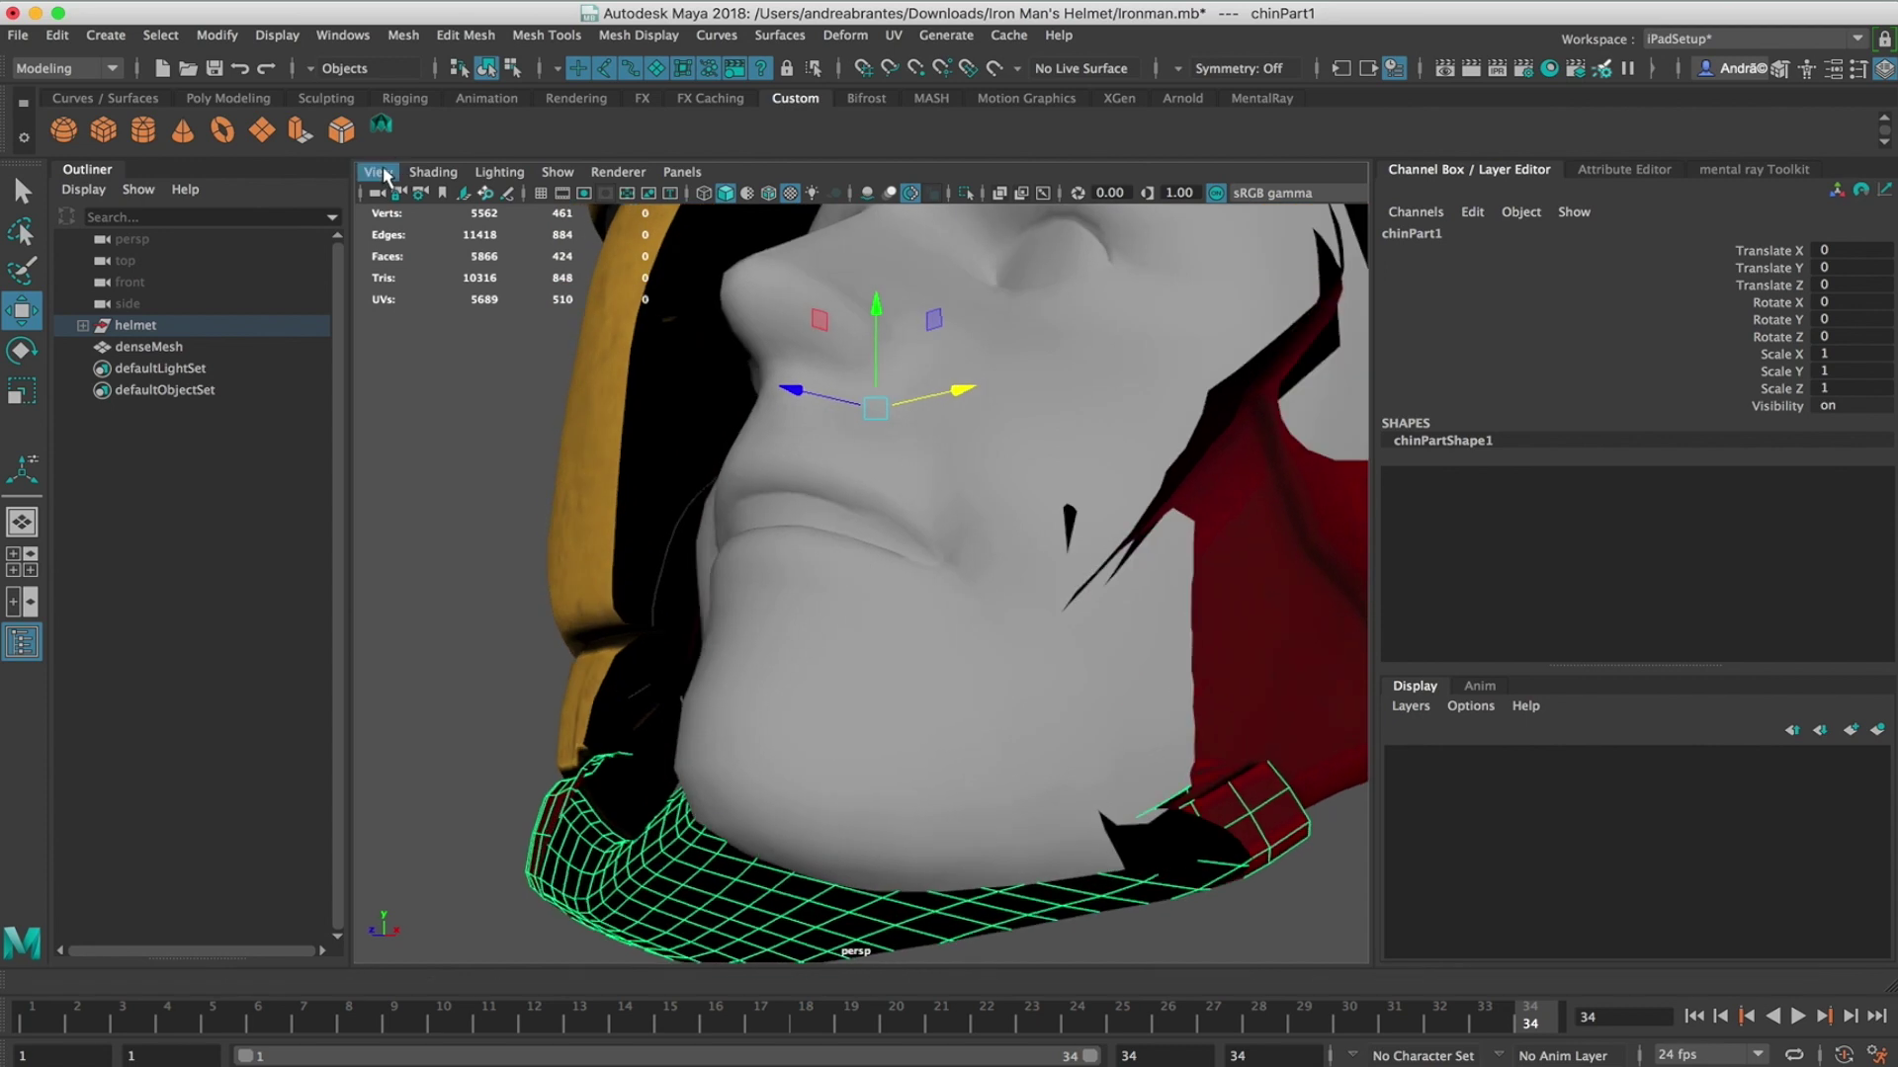
# - Set the perspective camera's near clip plane to 0.001
pyautogui.click(381, 173)
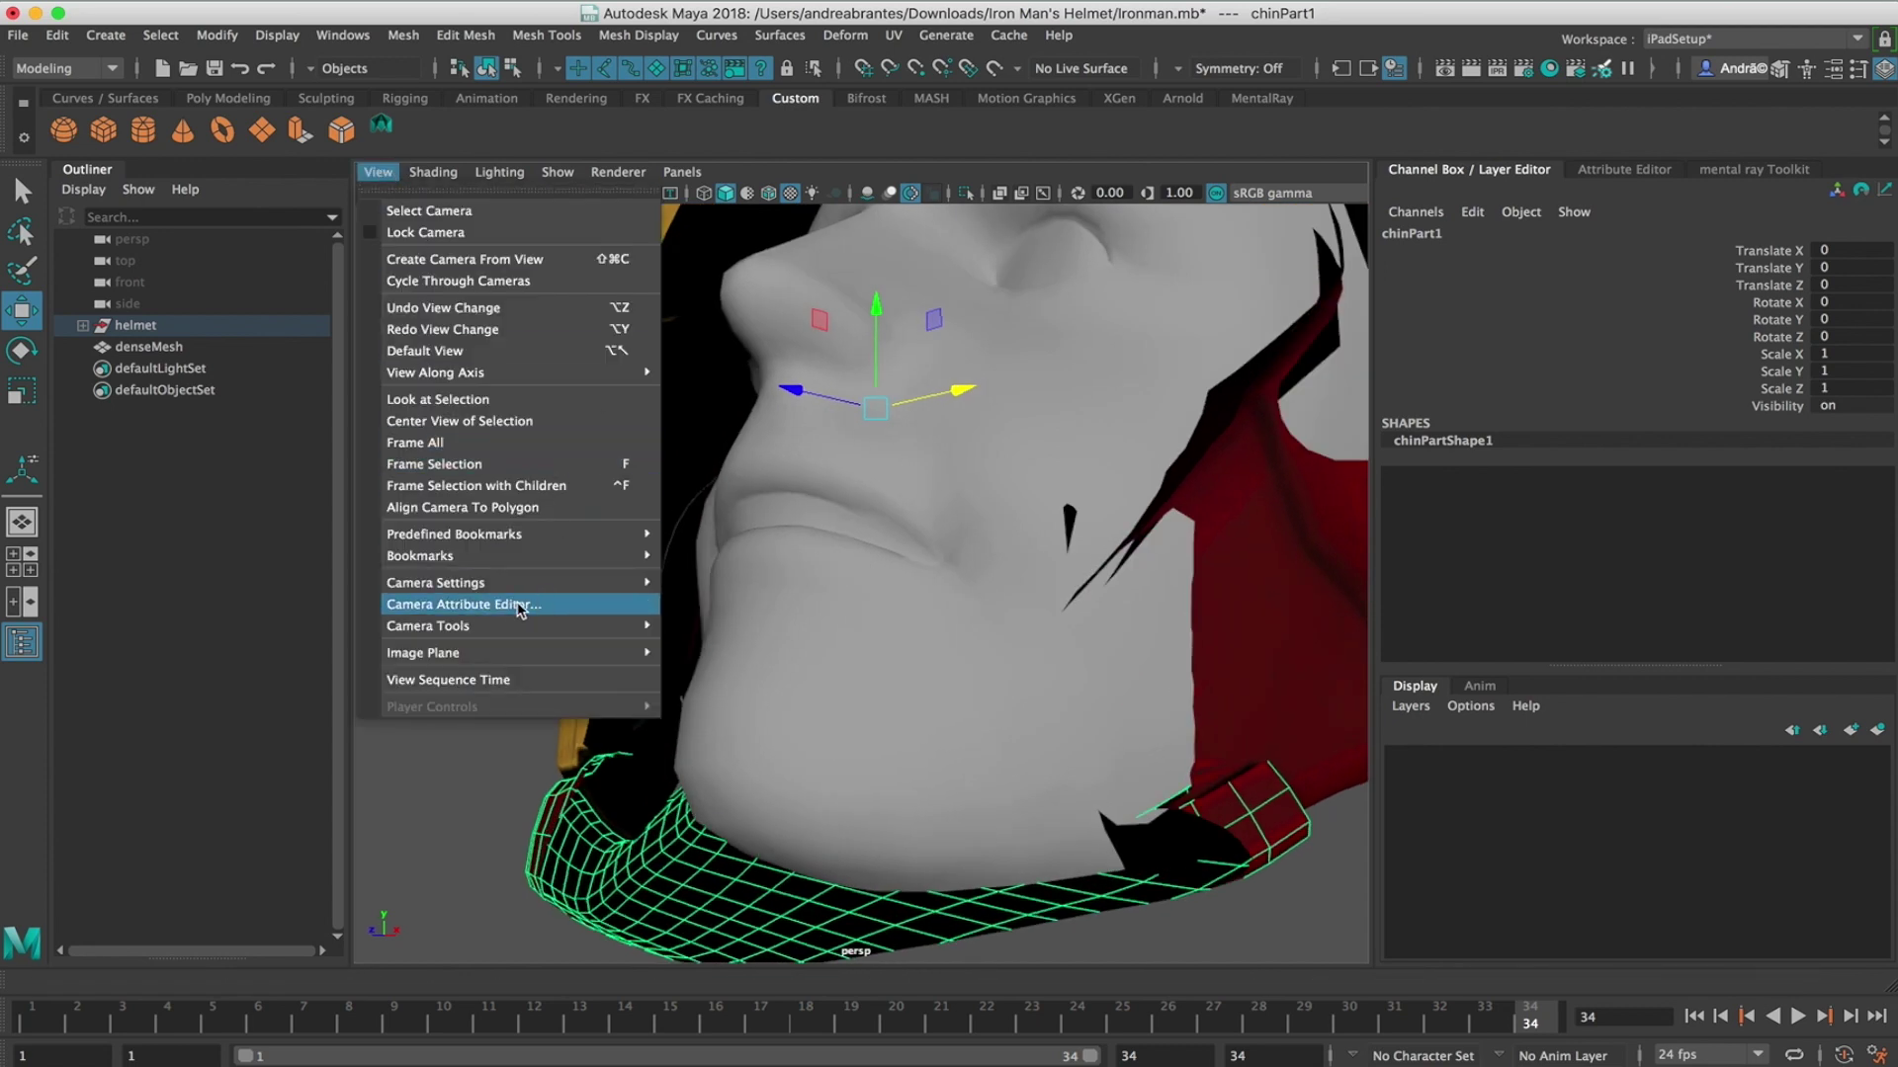
pyautogui.click(478, 606)
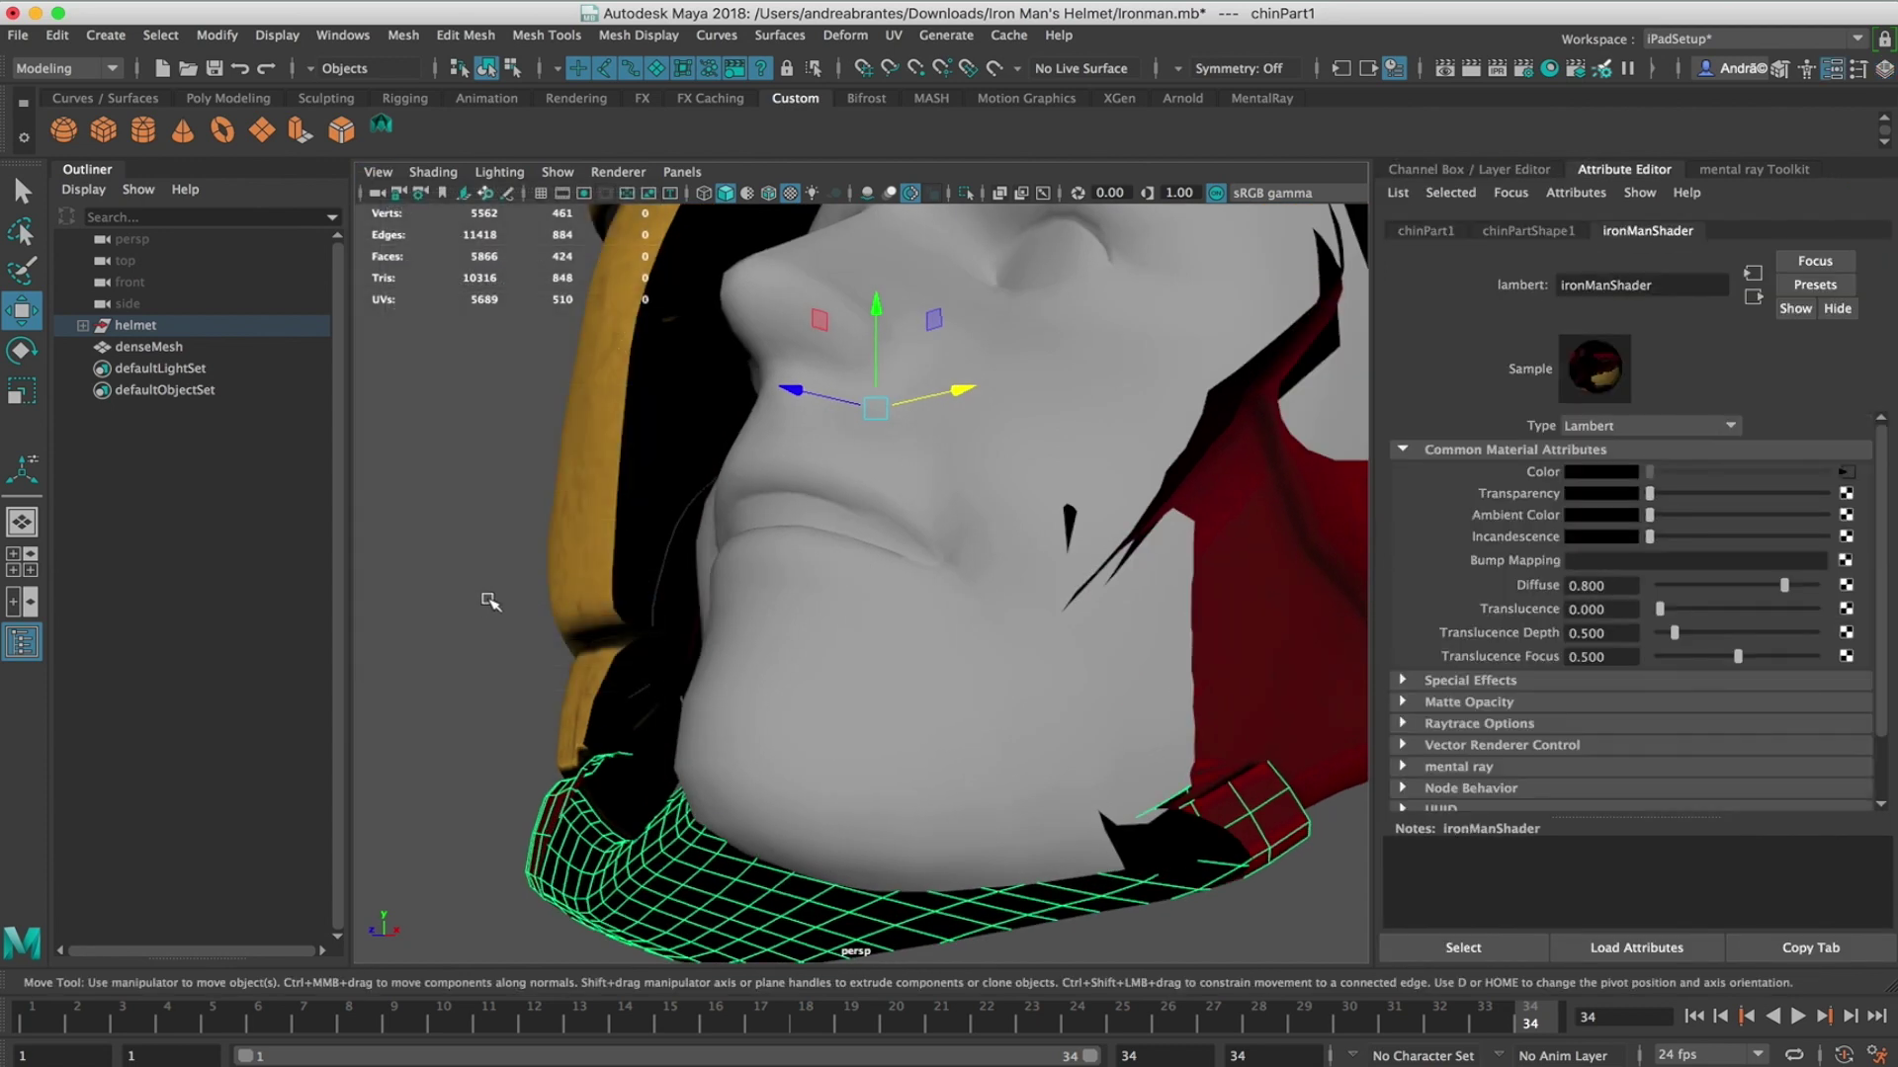
pyautogui.click(378, 172)
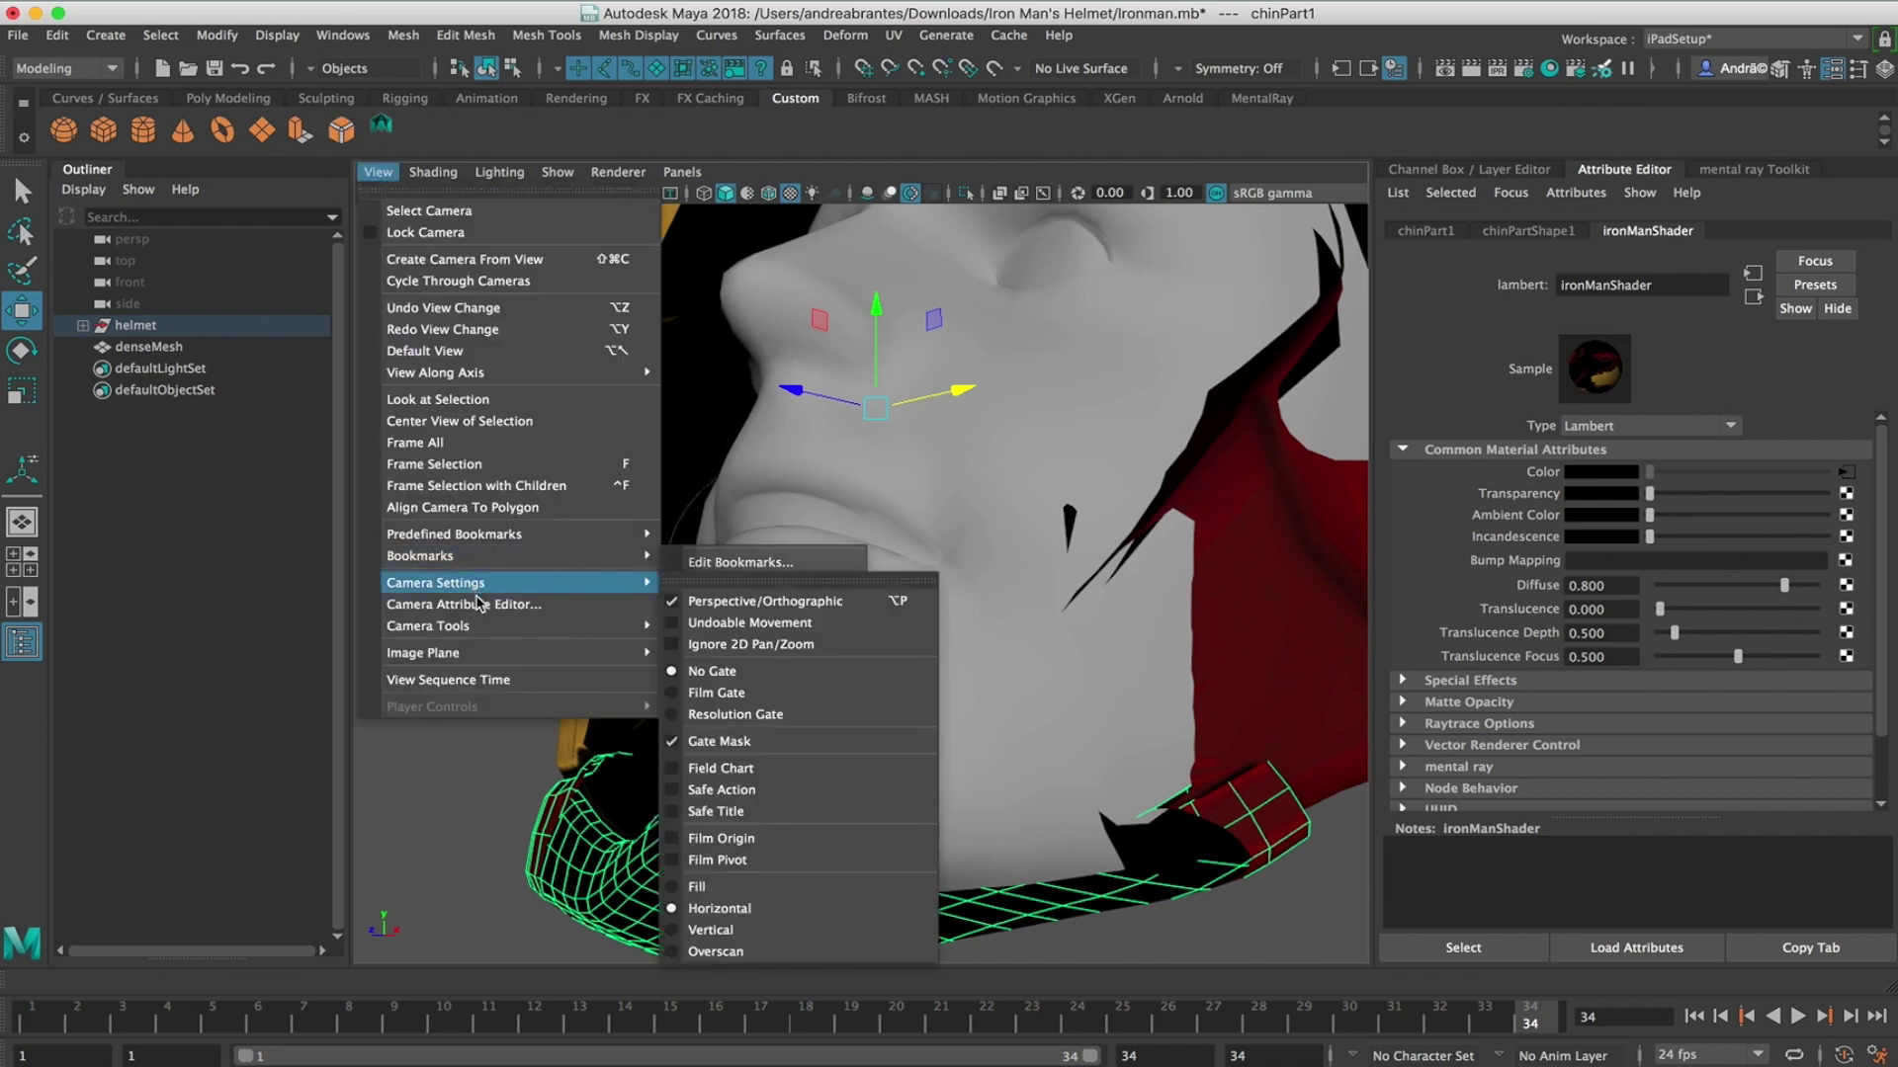
pyautogui.click(479, 606)
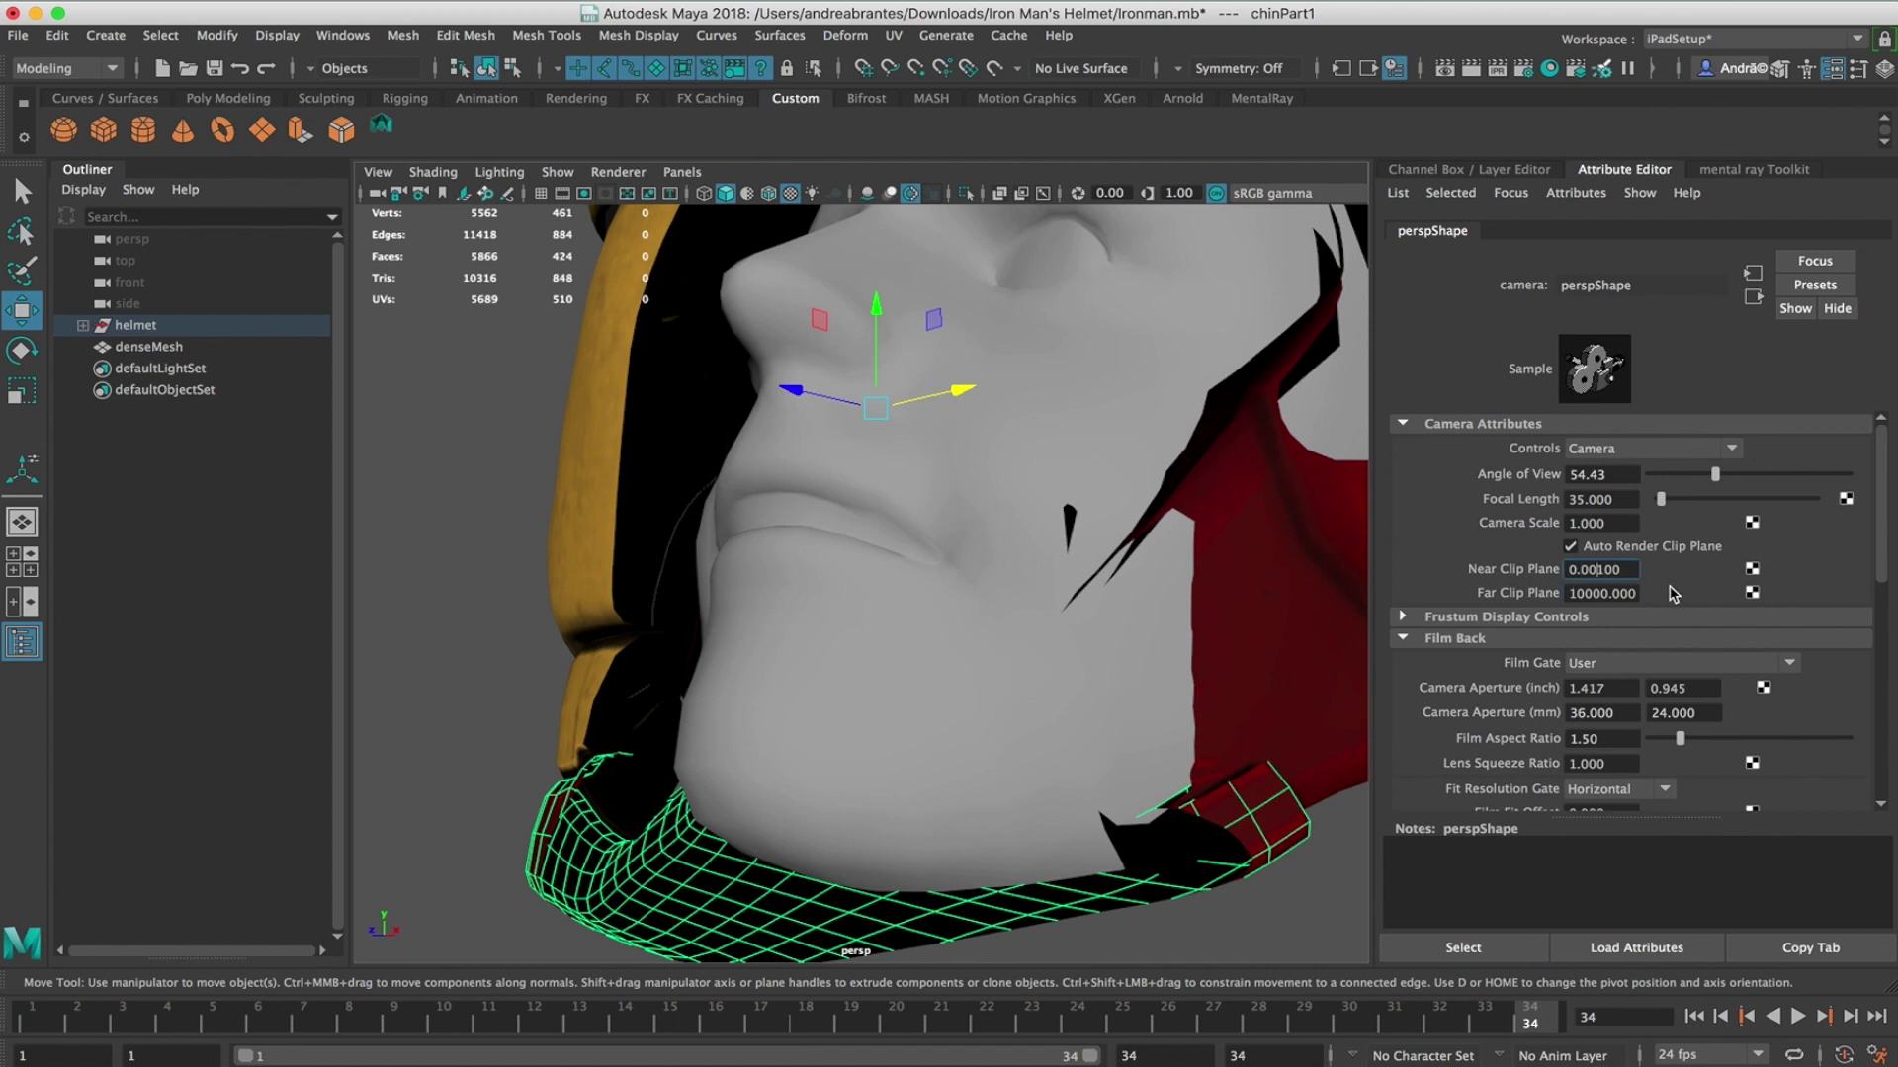
pyautogui.press('Return')
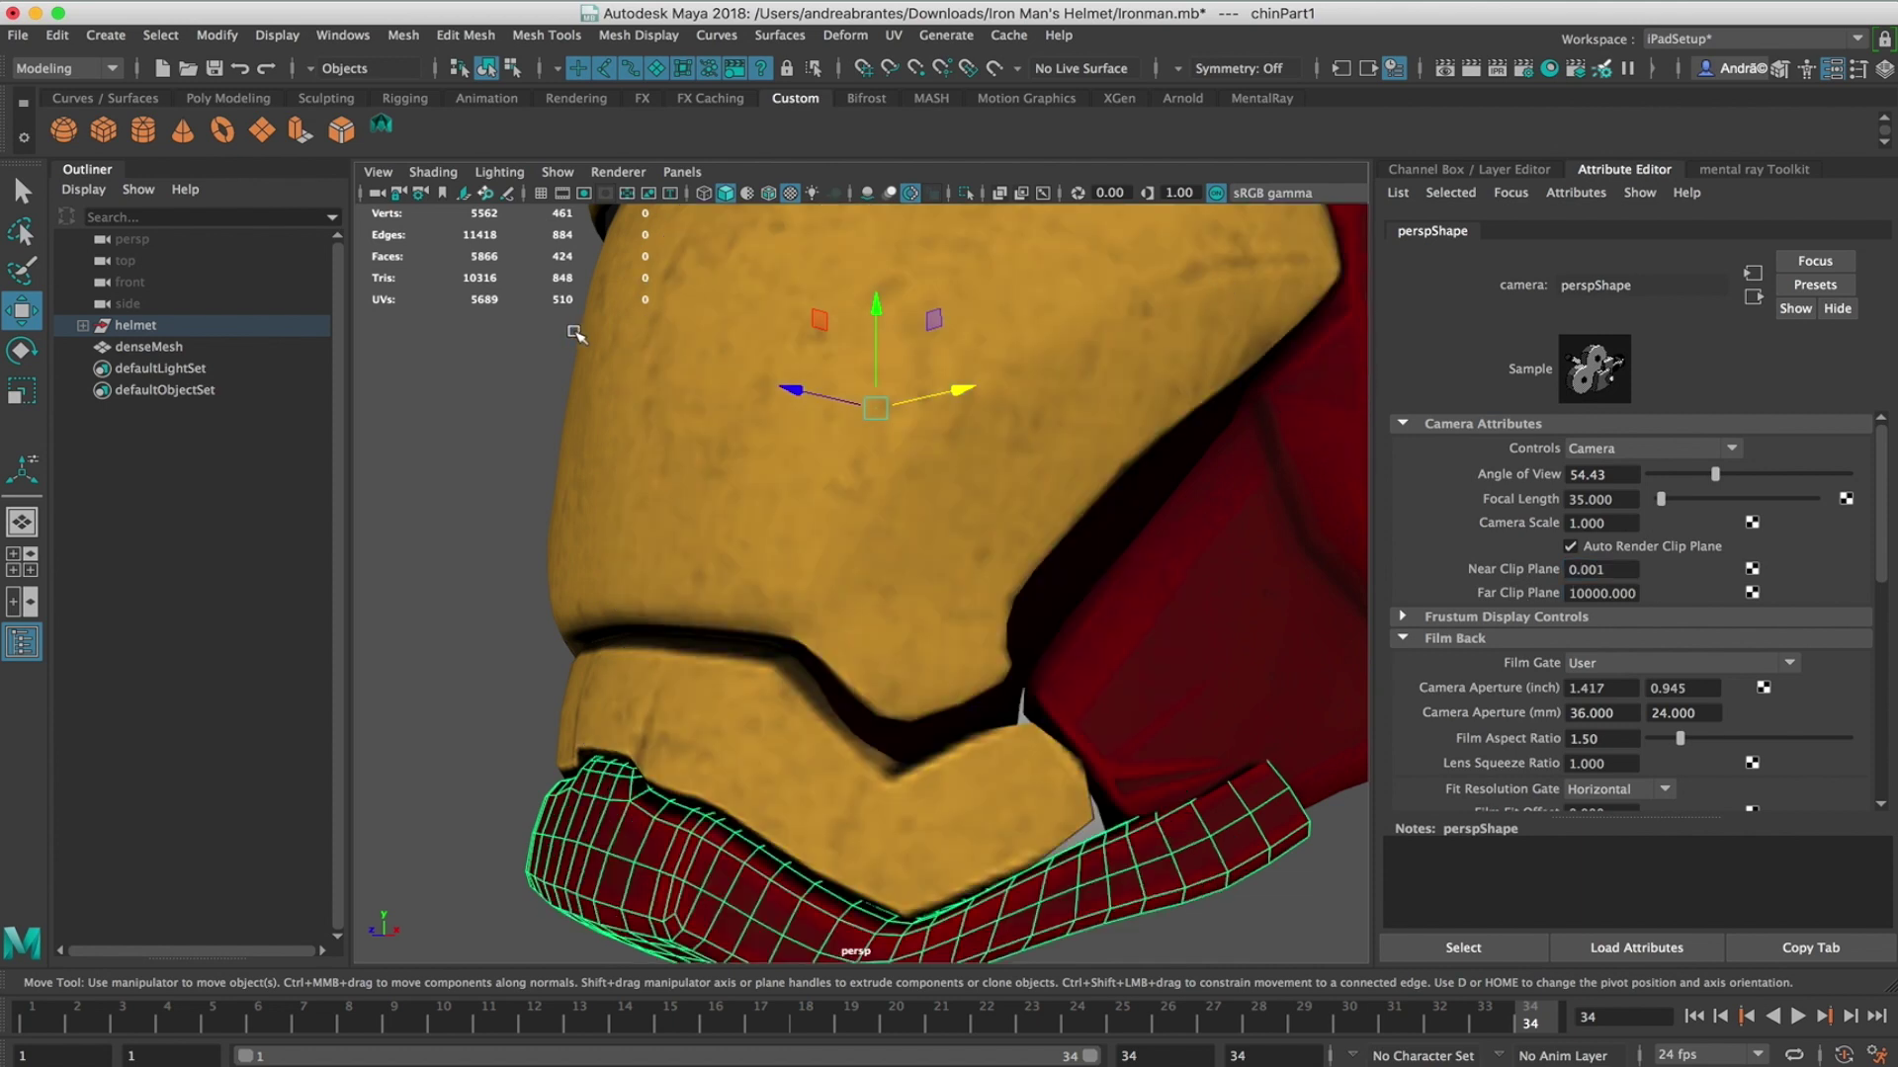
# - Examine the whole helmet from both sides, check the chin part, and look at the helmet in DeepAR Studio
pyautogui.click(496, 373)
pyautogui.moveTo(496, 372)
pyautogui.keyDown('alt'); pyautogui.mouseDown(button='right')
pyautogui.moveTo(516, 386)
pyautogui.moveTo(484, 358)
pyautogui.mouseUp(button='right'); pyautogui.keyUp('alt')
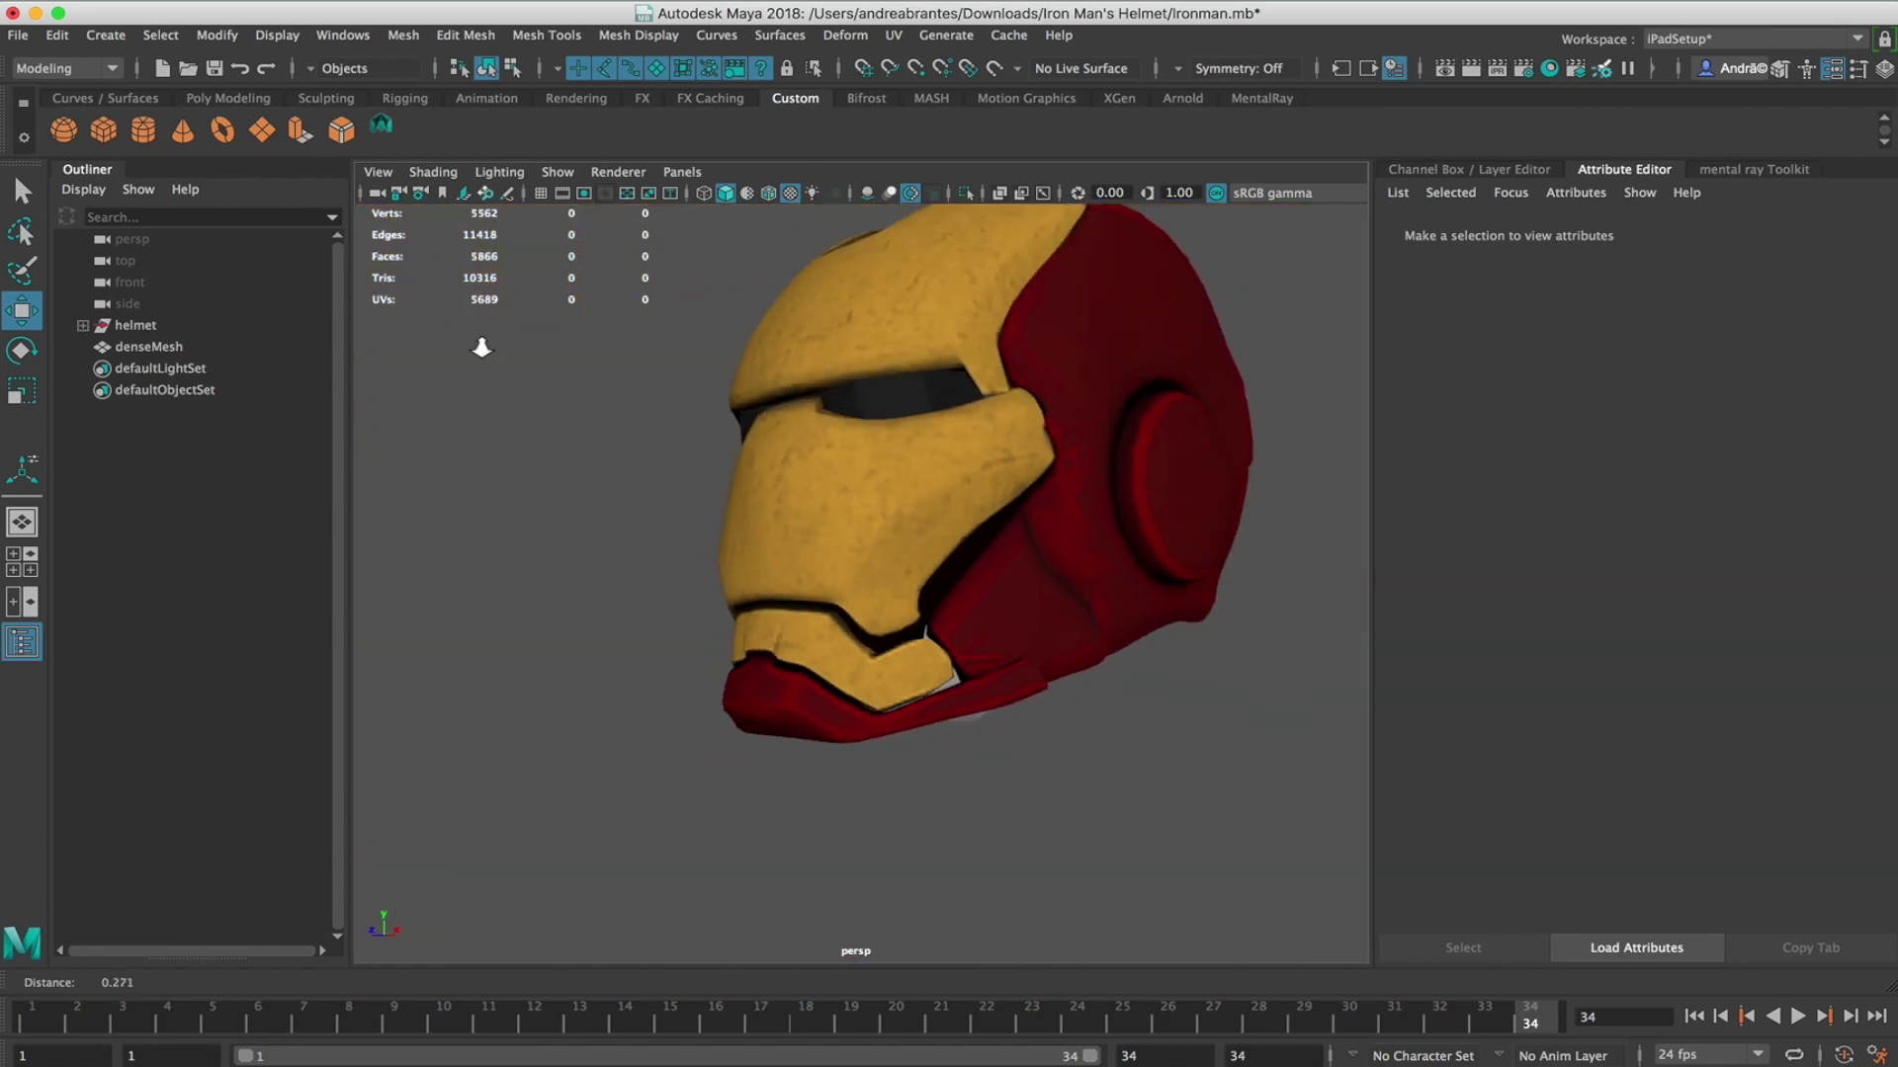
pyautogui.keyDown('alt'); pyautogui.moveTo(484, 358); pyautogui.dragTo(1126, 419); pyautogui.keyUp('alt')
pyautogui.keyDown('alt'); pyautogui.moveTo(1127, 419); pyautogui.dragTo(1004, 445, button='right'); pyautogui.keyUp('alt')
pyautogui.keyDown('alt'); pyautogui.moveTo(1004, 445); pyautogui.dragTo(943, 672); pyautogui.keyUp('alt')
pyautogui.click(784, 816)
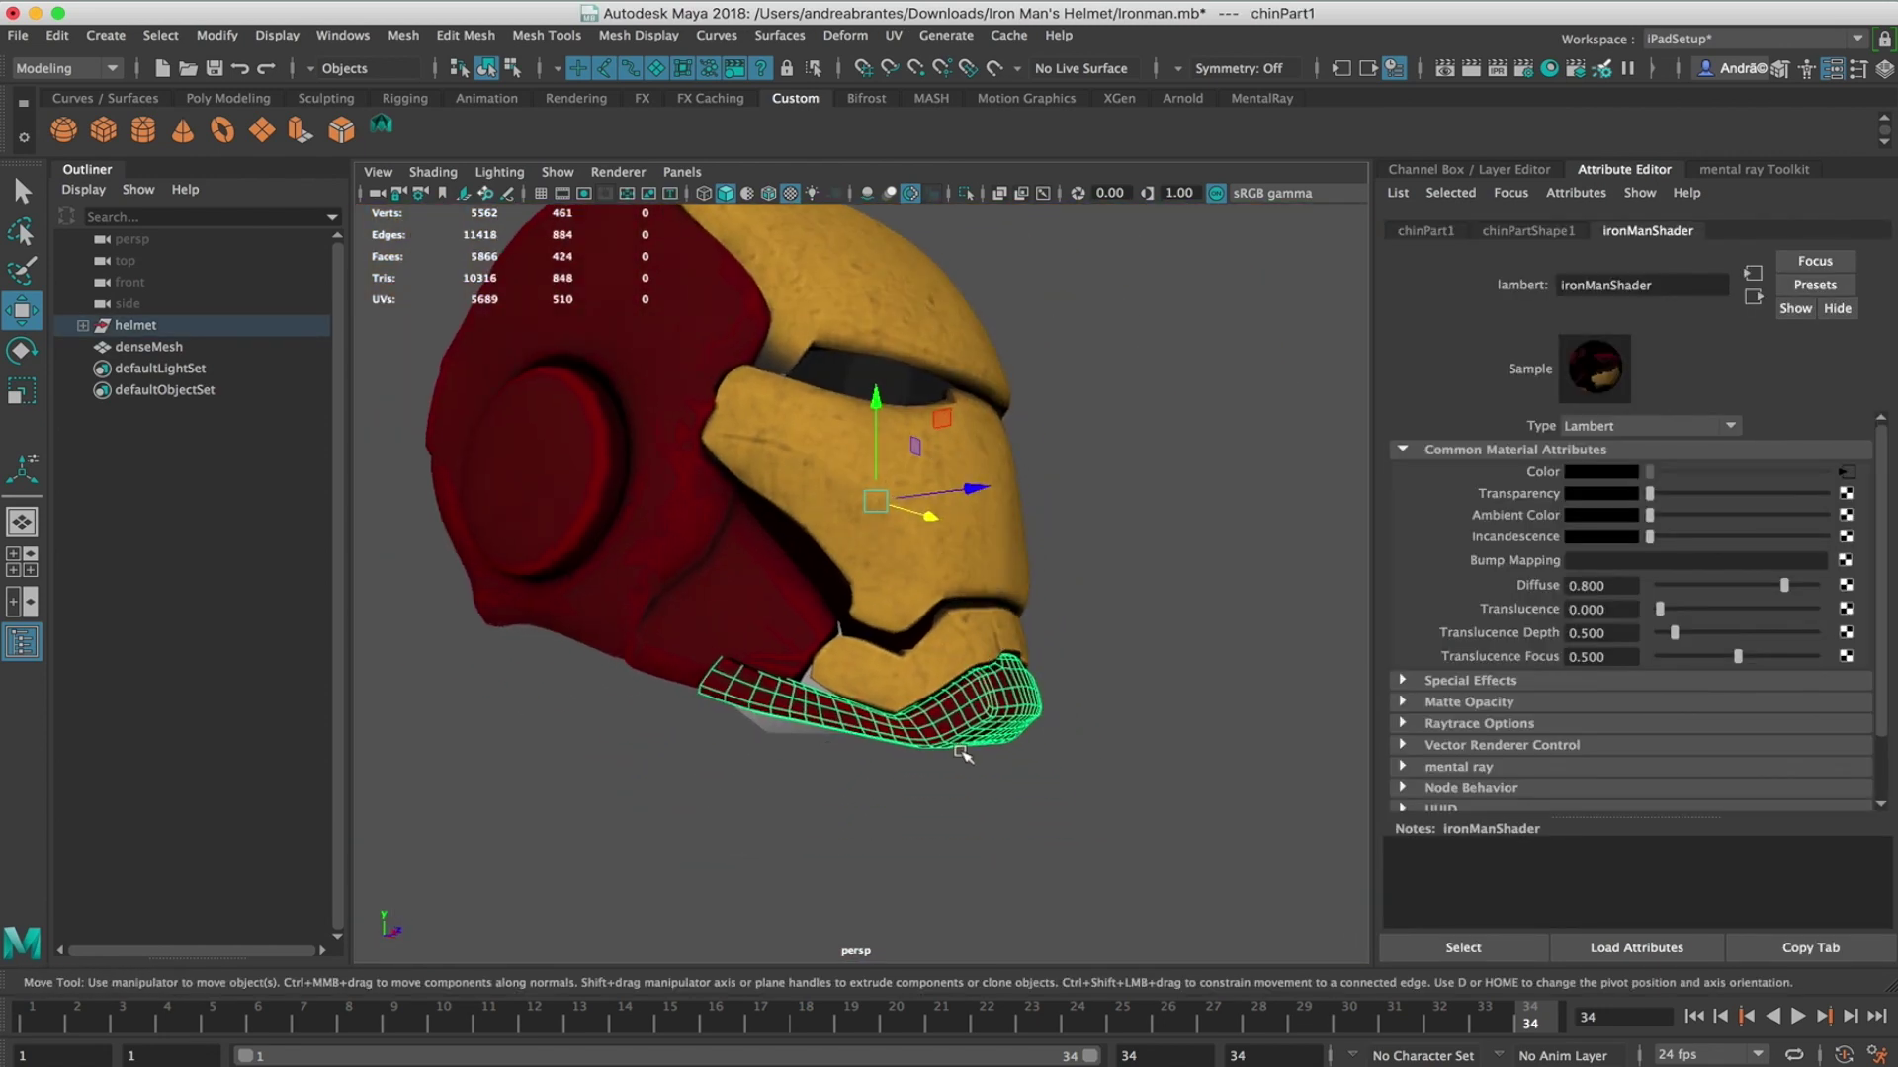
pyautogui.click(1061, 695)
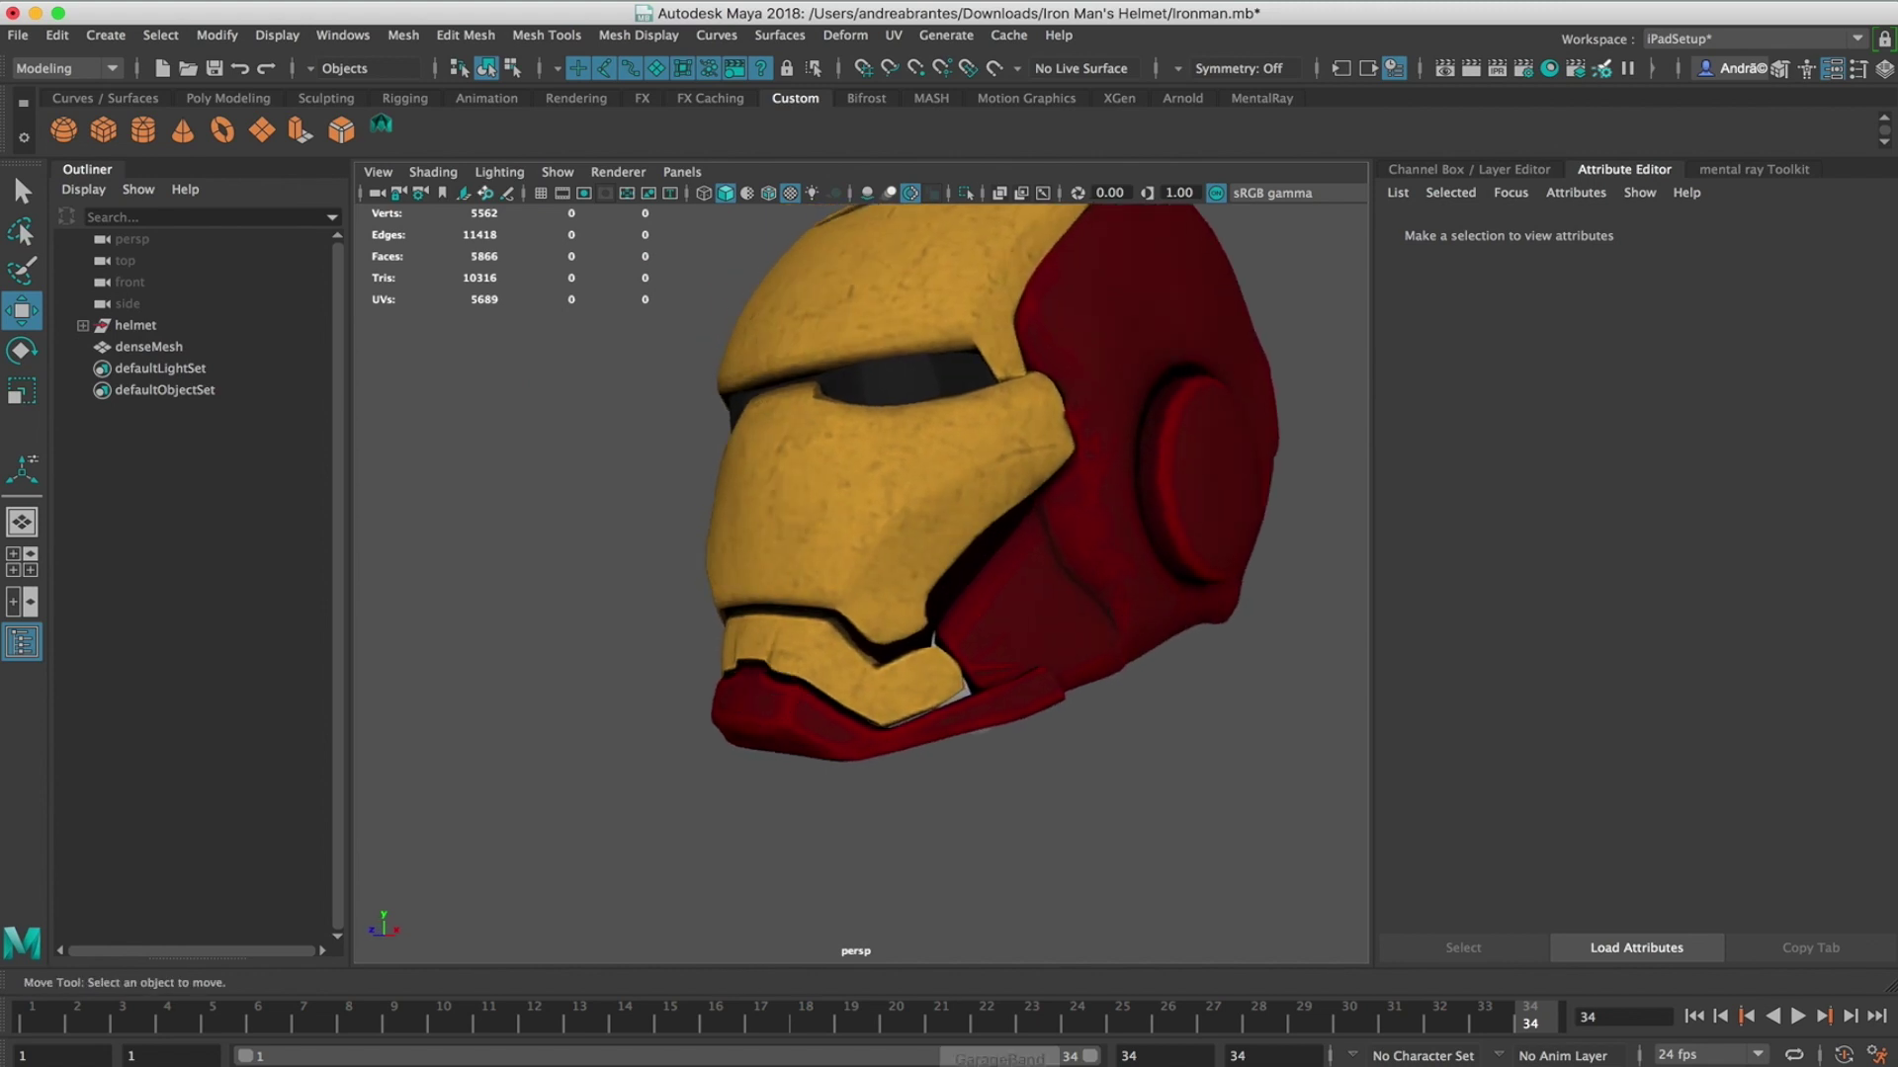
pyautogui.click(1129, 1055)
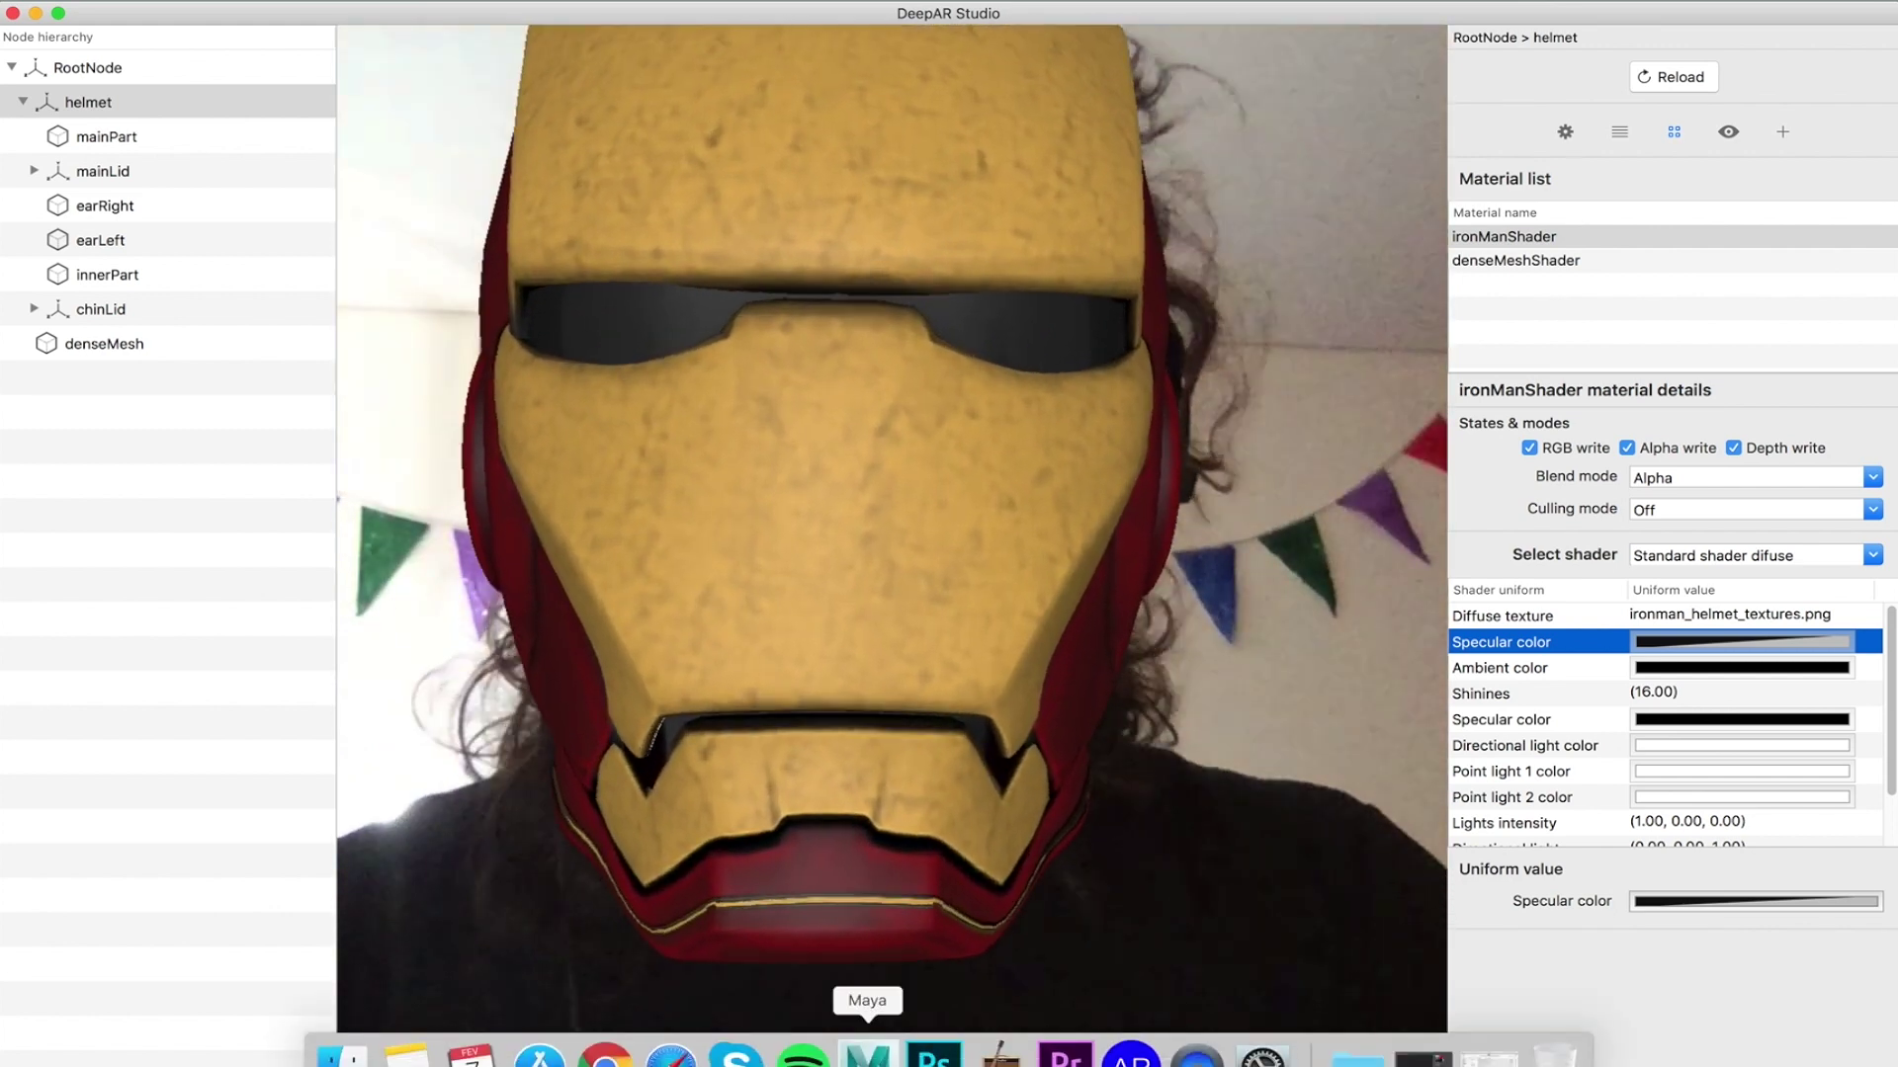
# - Switch back to Maya and show the UV layout of the helmet's red main part in the UV Editor
pyautogui.click(869, 1016)
pyautogui.keyDown('alt'); pyautogui.moveTo(1028, 698); pyautogui.dragTo(940, 720); pyautogui.keyUp('alt')
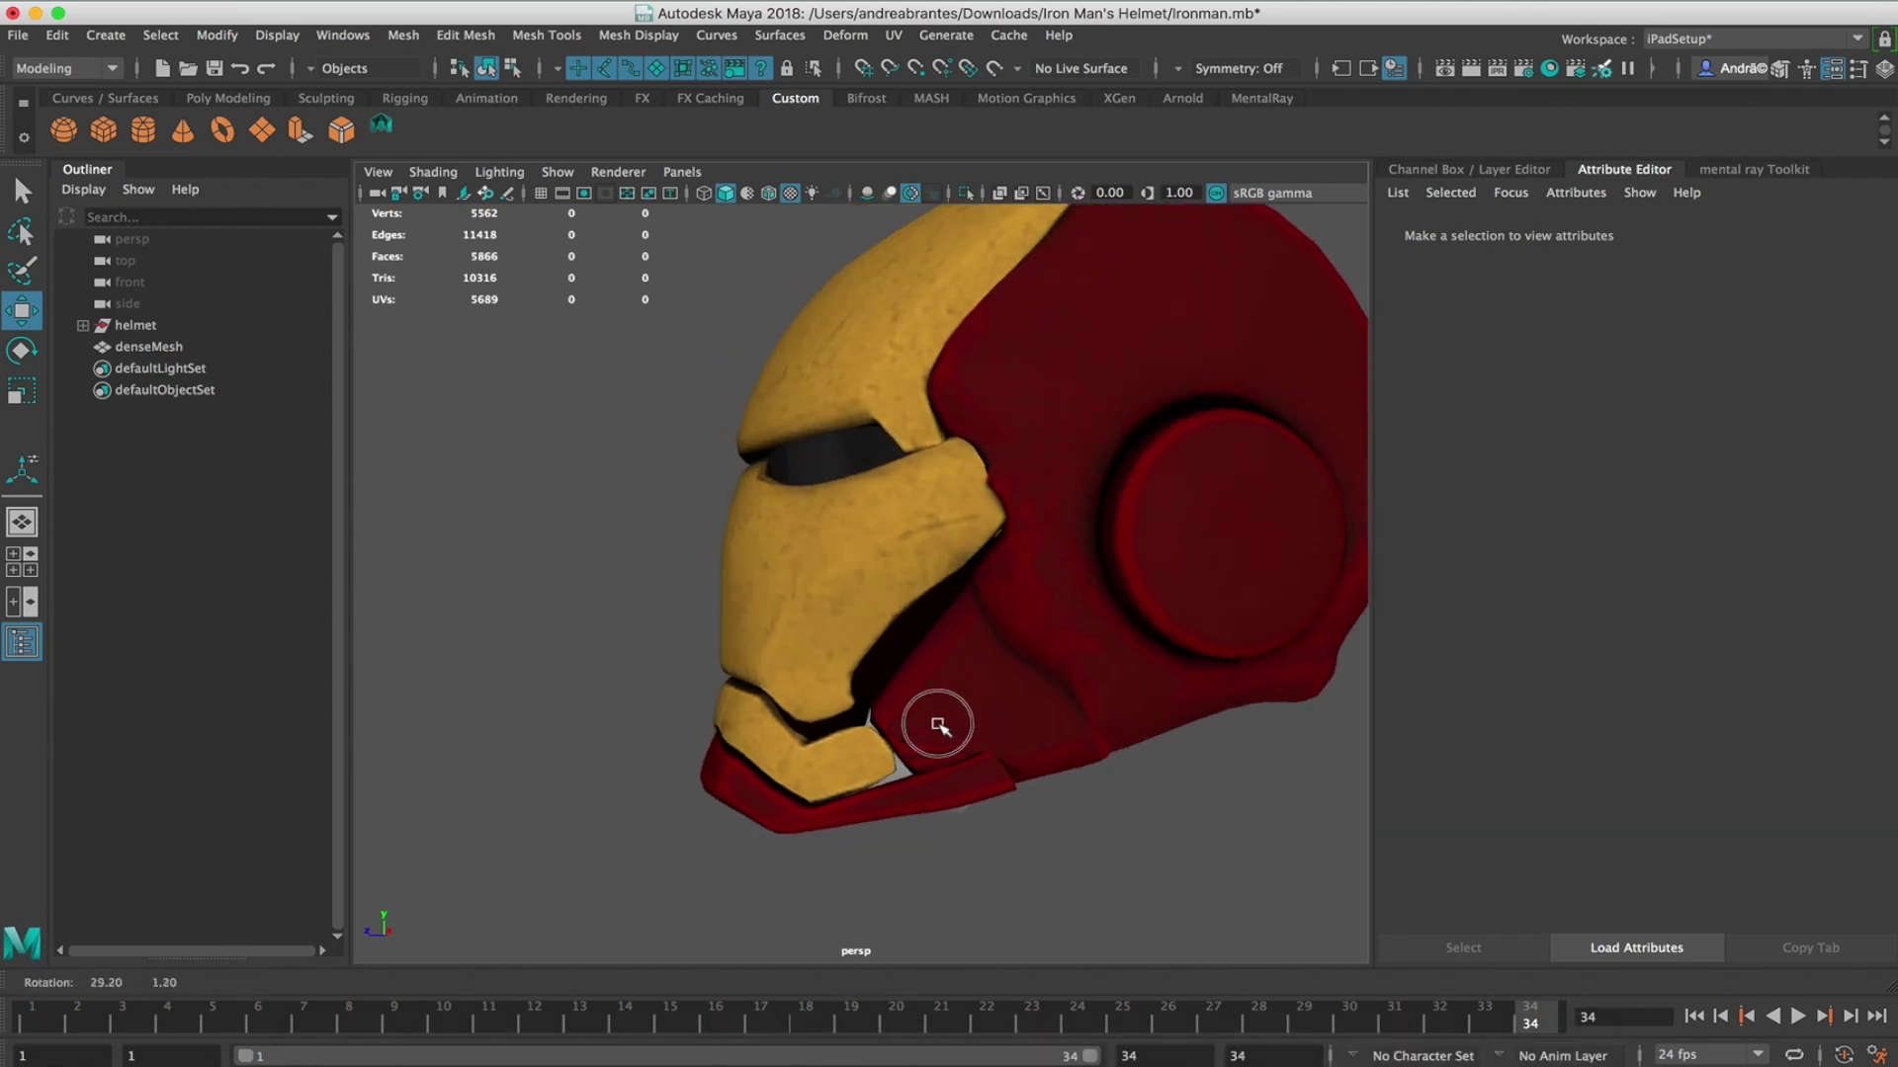
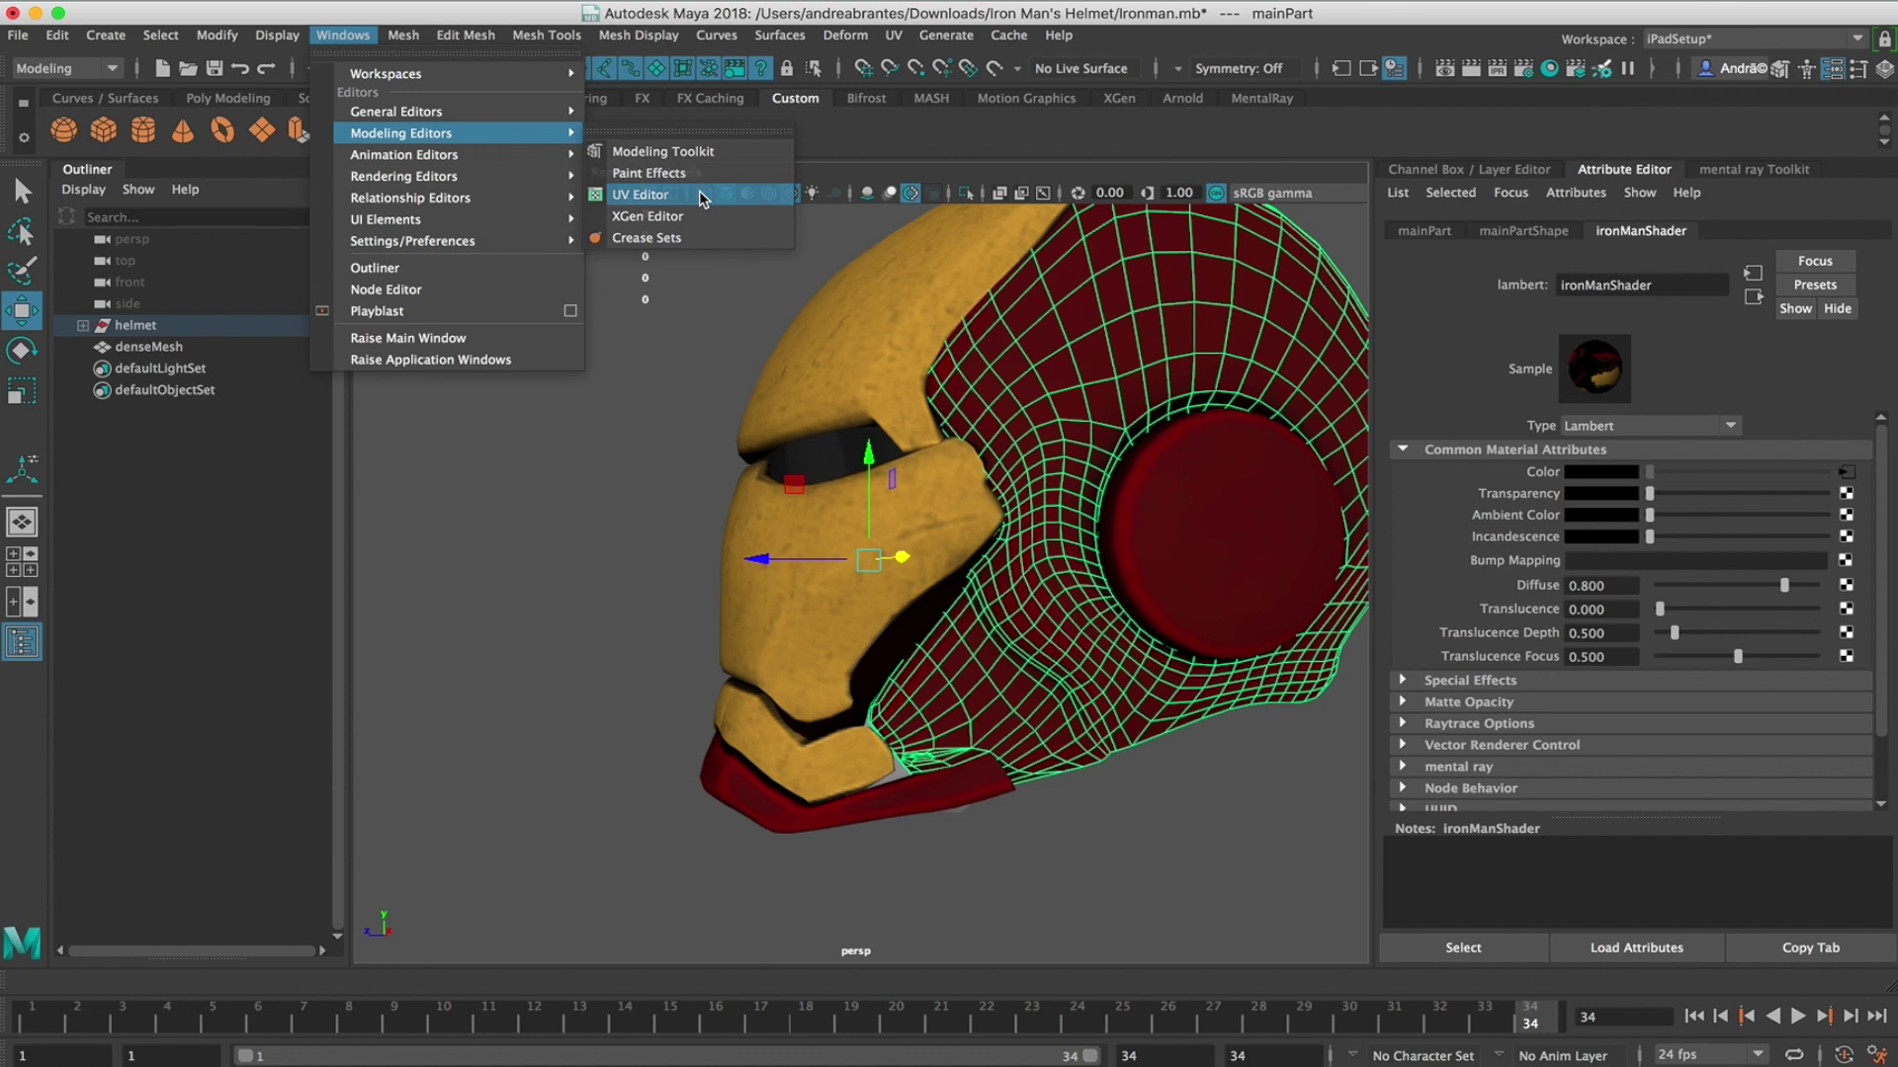
pyautogui.scroll(-5, 1317, 326)
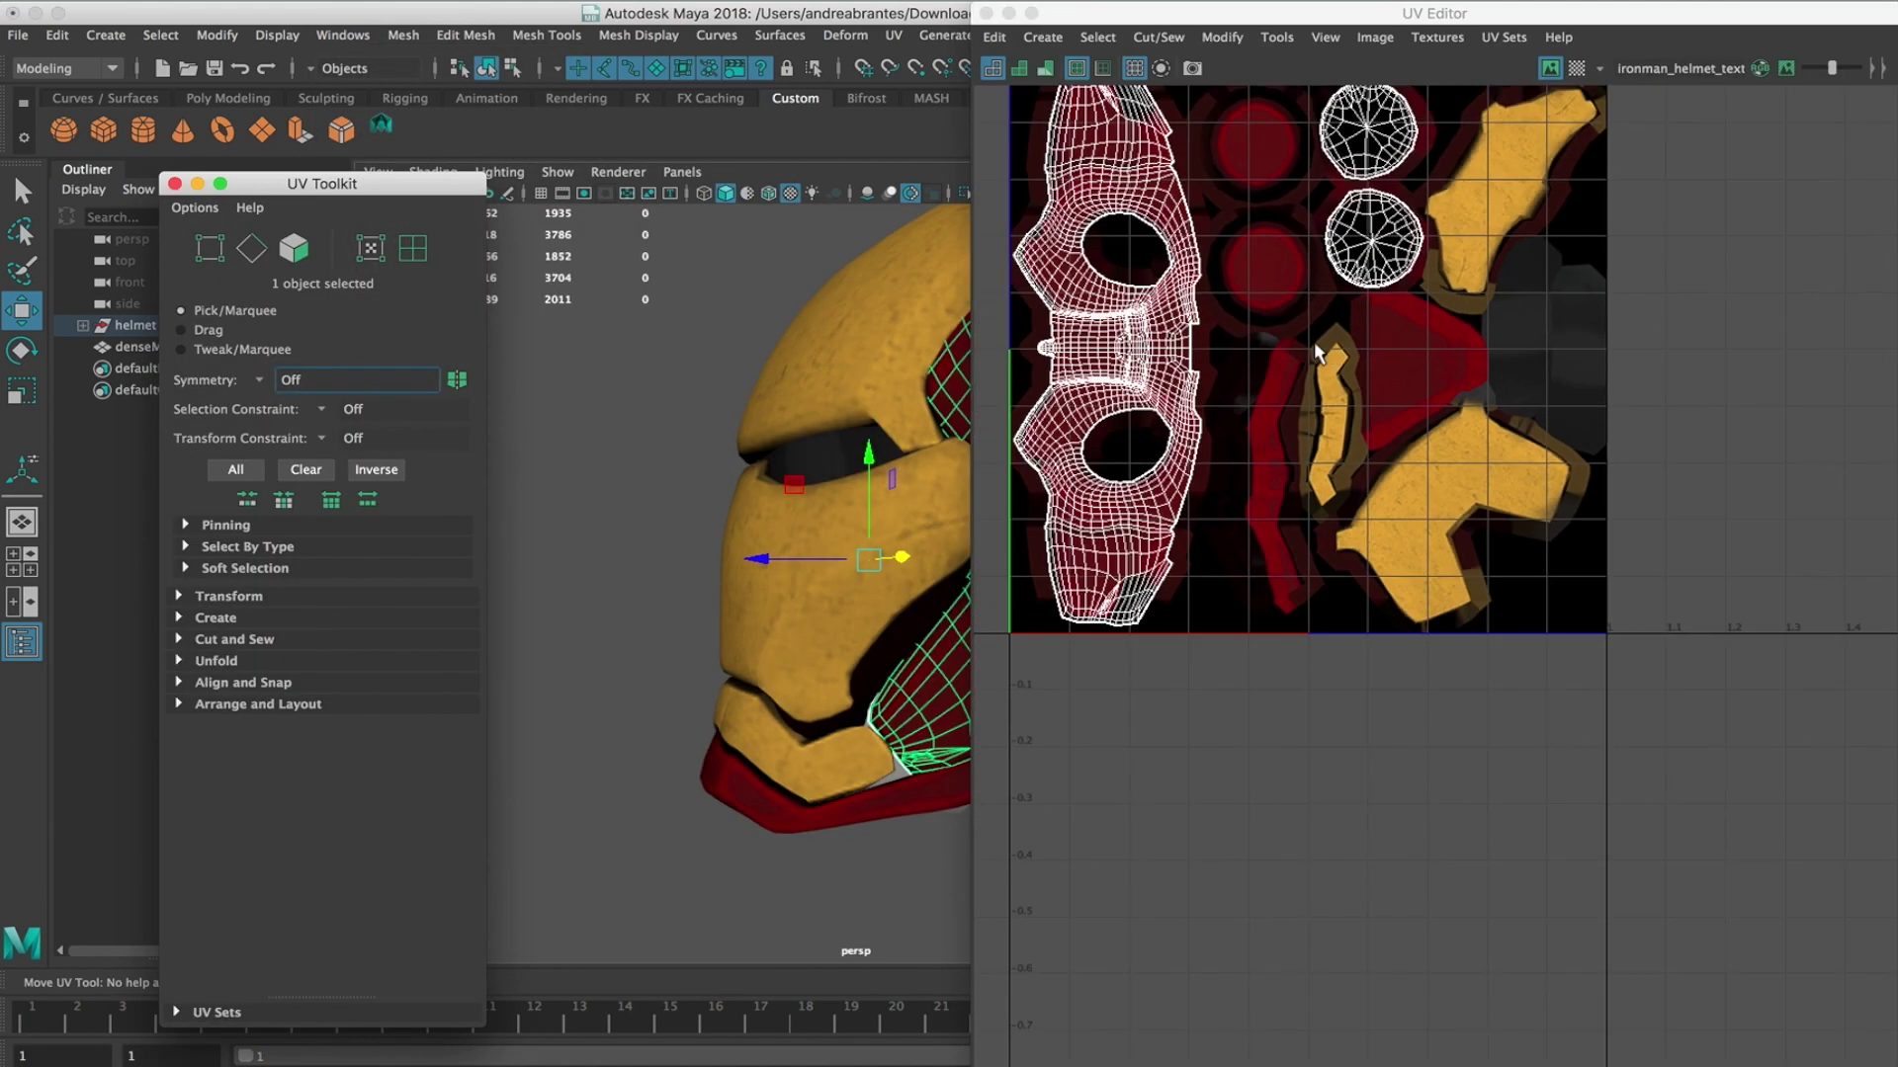
pyautogui.keyDown('alt'); pyautogui.moveTo(1295, 336); pyautogui.dragTo(1331, 372, button='middle'); pyautogui.keyUp('alt')
pyautogui.scroll(1, 1332, 372)
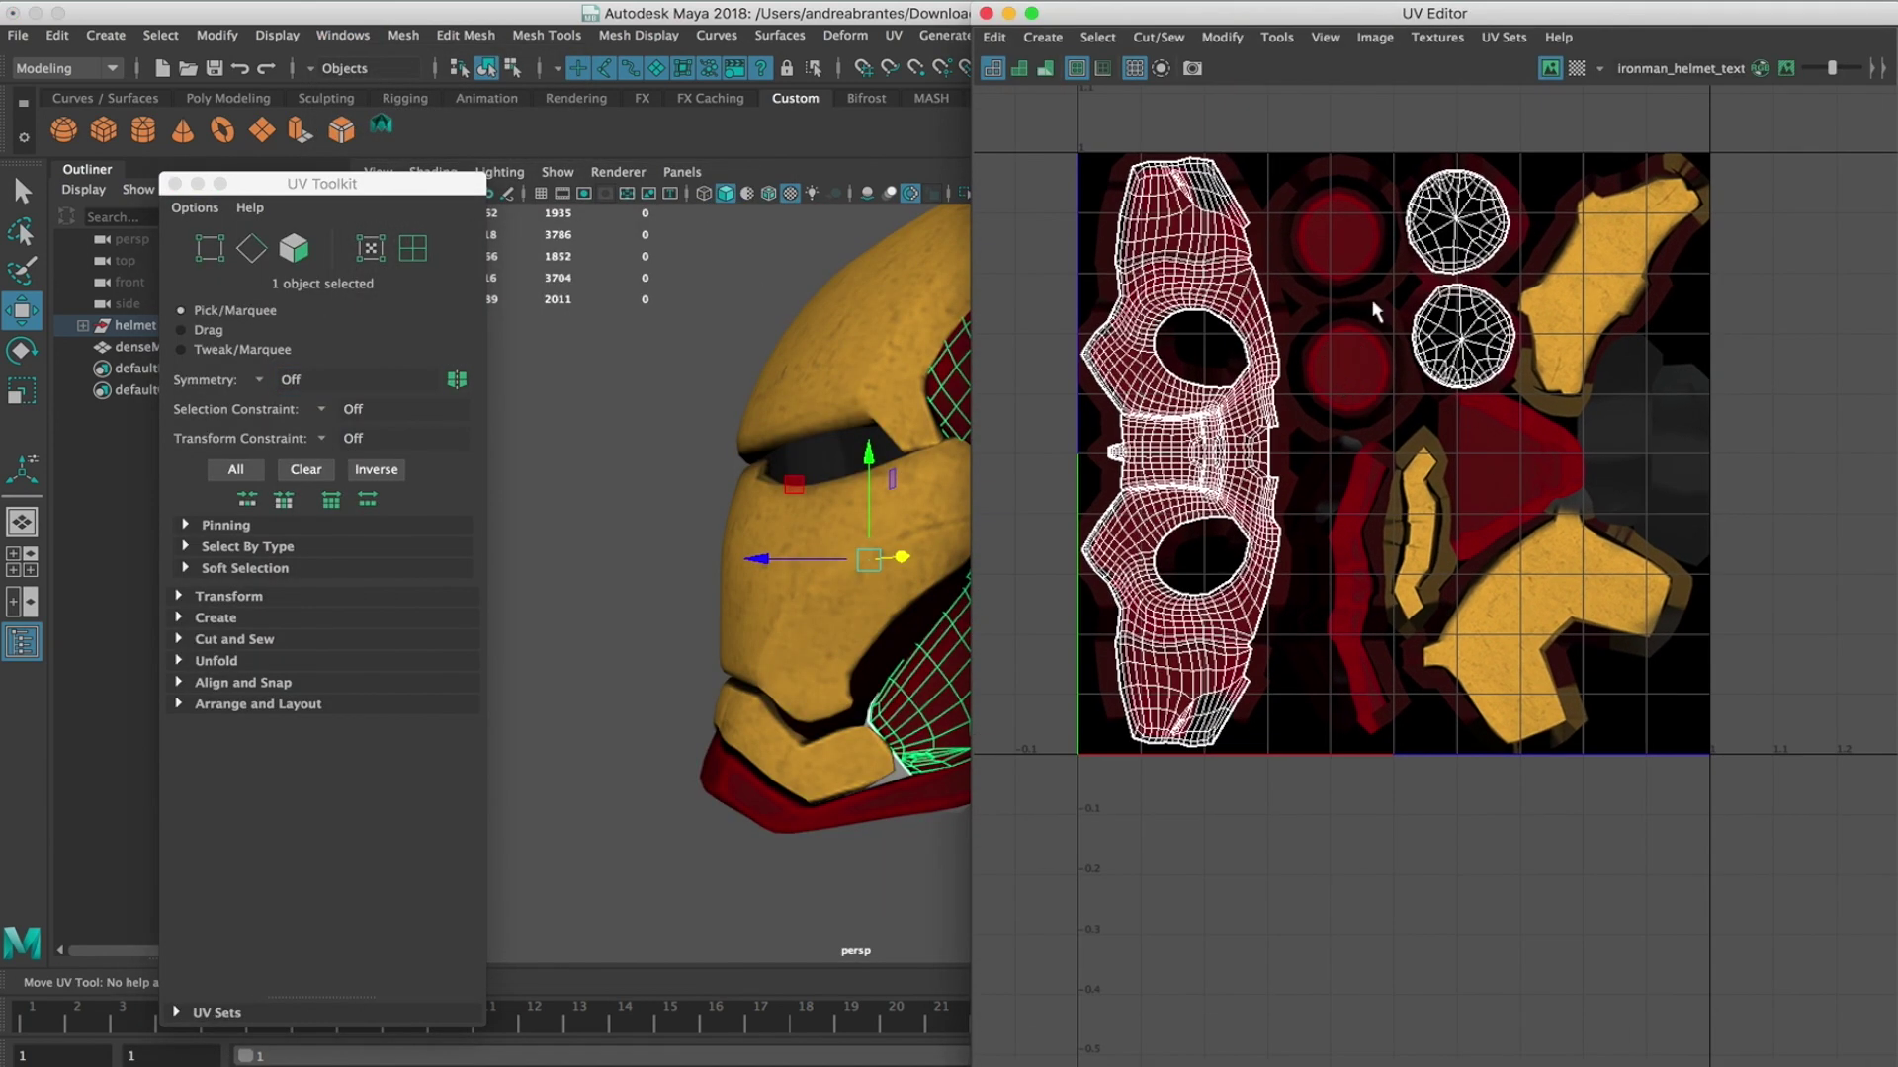
# - Examine the main part's UV shells, checking the two round ones, and return to object selection
pyautogui.moveTo(1196, 252); pyautogui.dragTo(1468, 223, button='right')
pyautogui.click(1467, 222)
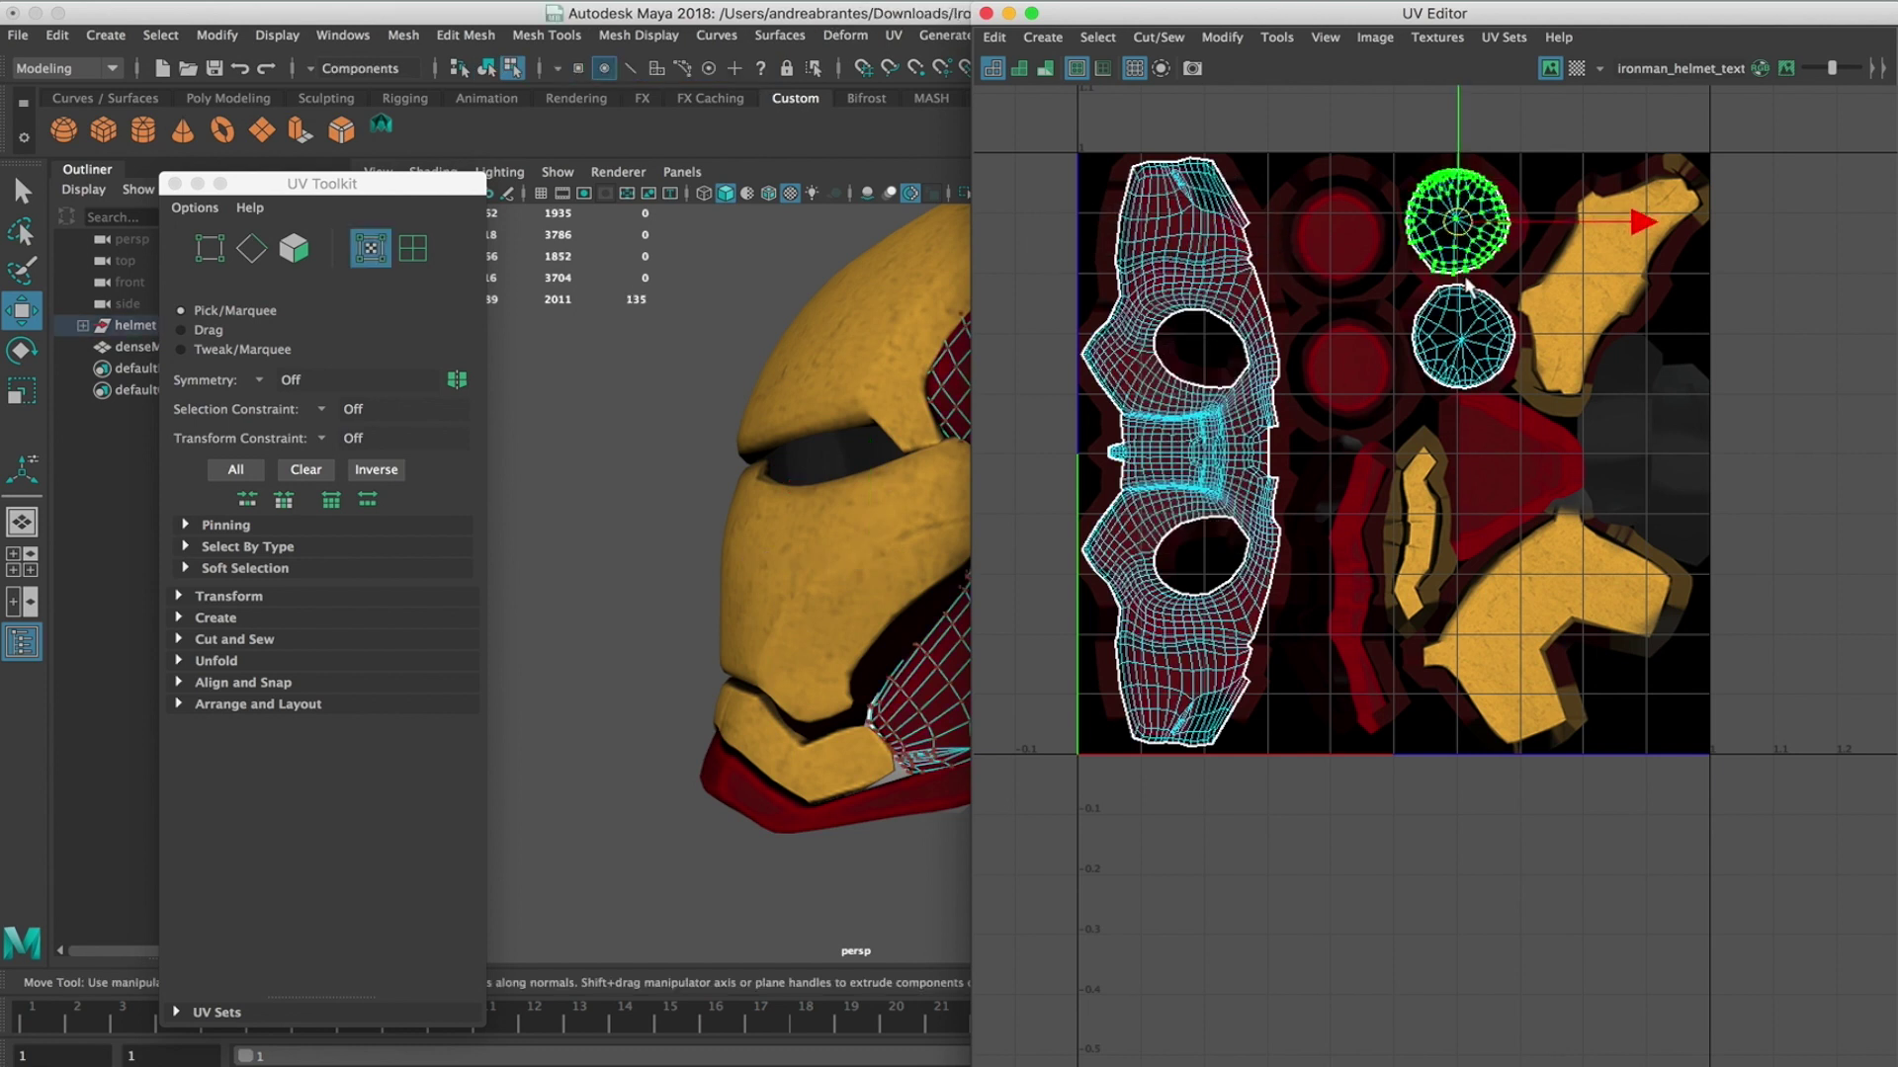
pyautogui.click(1463, 341)
pyautogui.press('q')
pyautogui.press('F10')
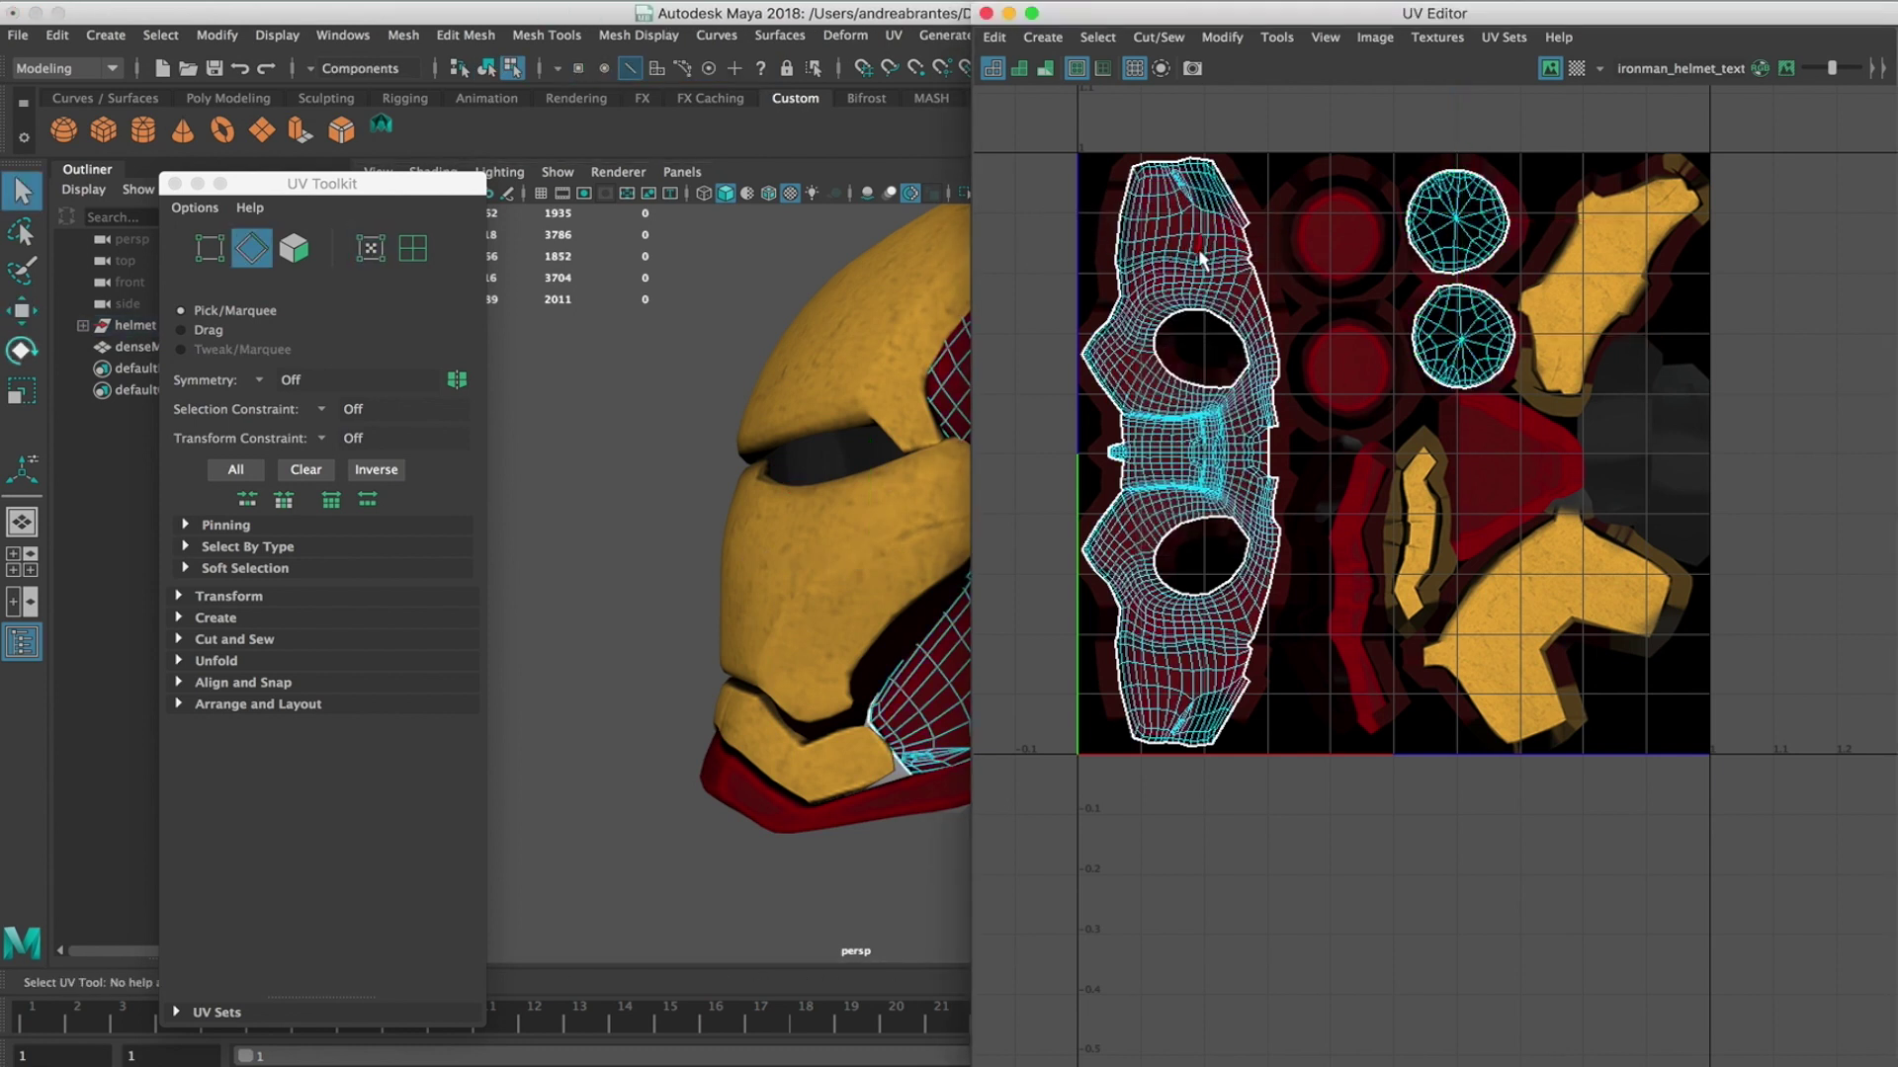
pyautogui.click(889, 309)
pyautogui.moveTo(847, 287); pyautogui.dragTo(902, 250, button='right')
pyautogui.click(605, 359)
pyautogui.click(951, 394)
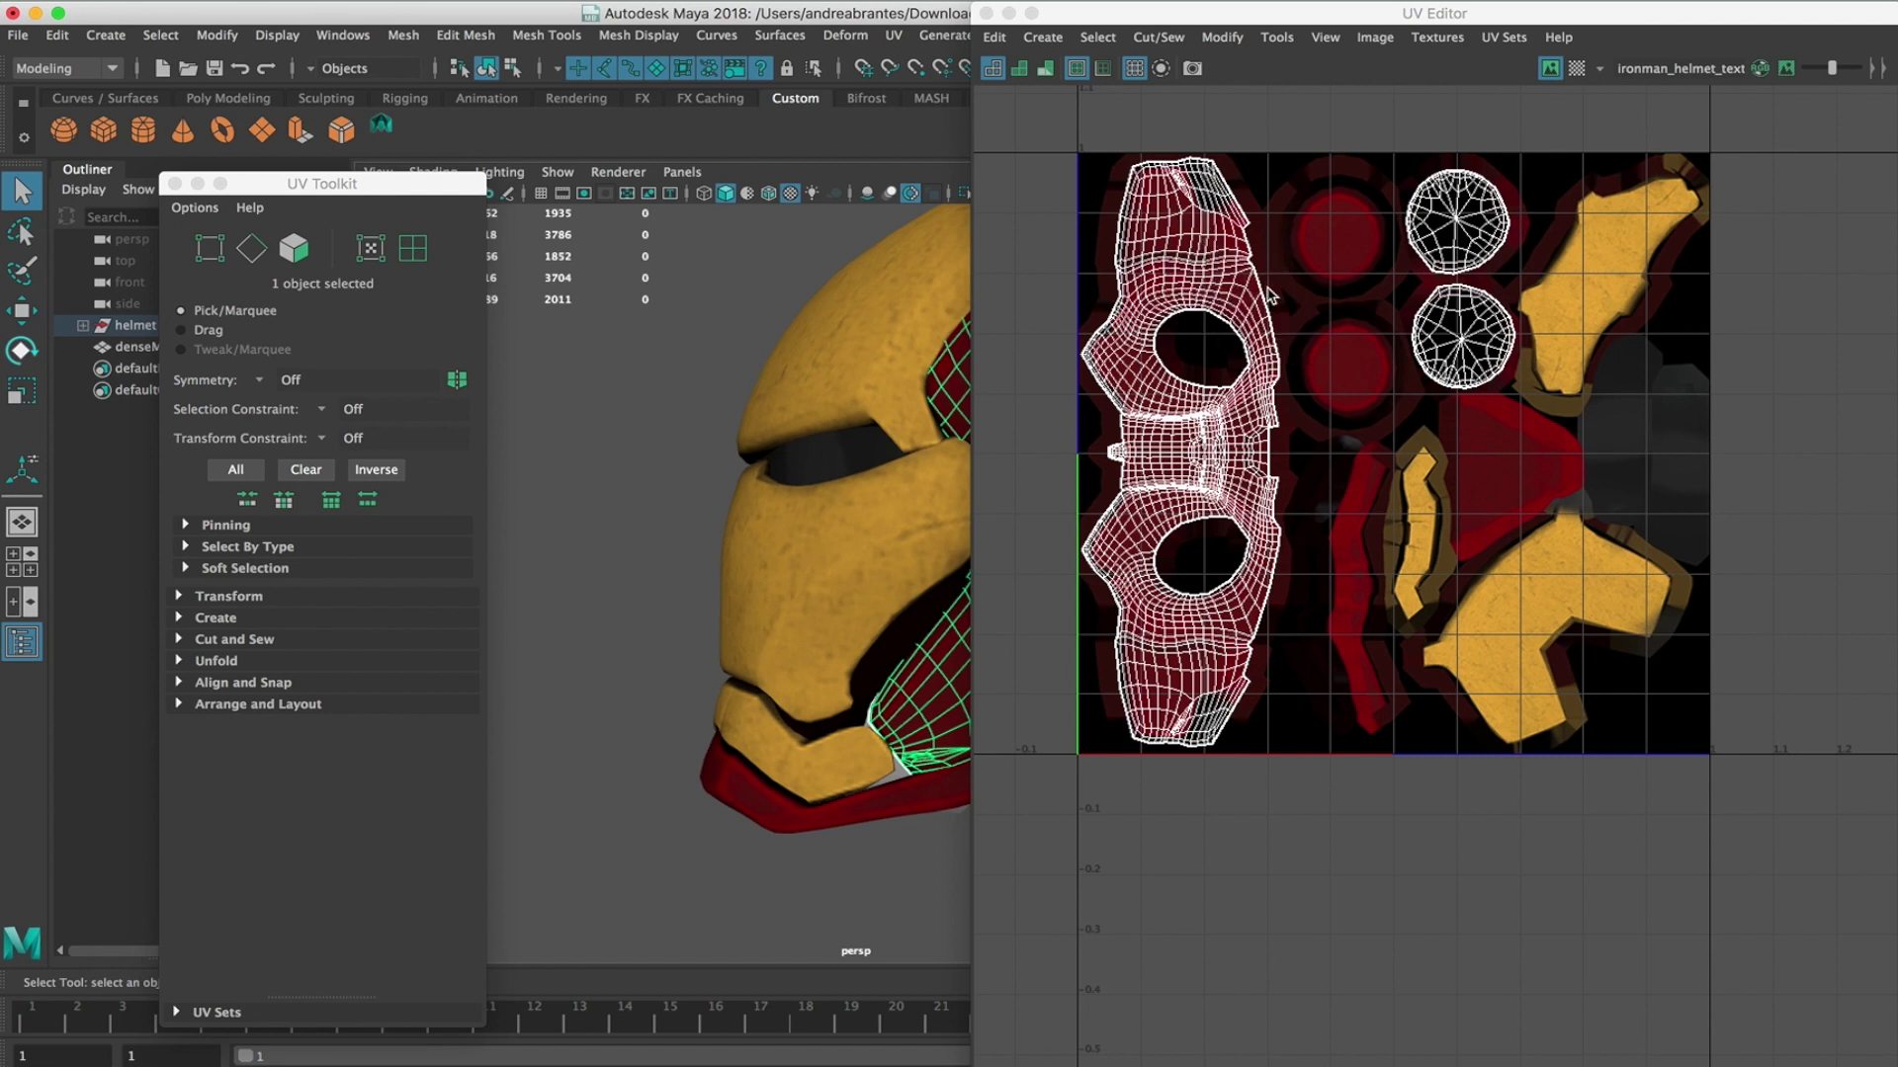
# - Detach the faces of the main part's large UV shell and check the two round shells
pyautogui.moveTo(1191, 3); pyautogui.dragTo(1379, 3)
pyautogui.moveTo(1377, 234); pyautogui.dragTo(1383, 290, button='right')
pyautogui.doubleClick(1381, 250)
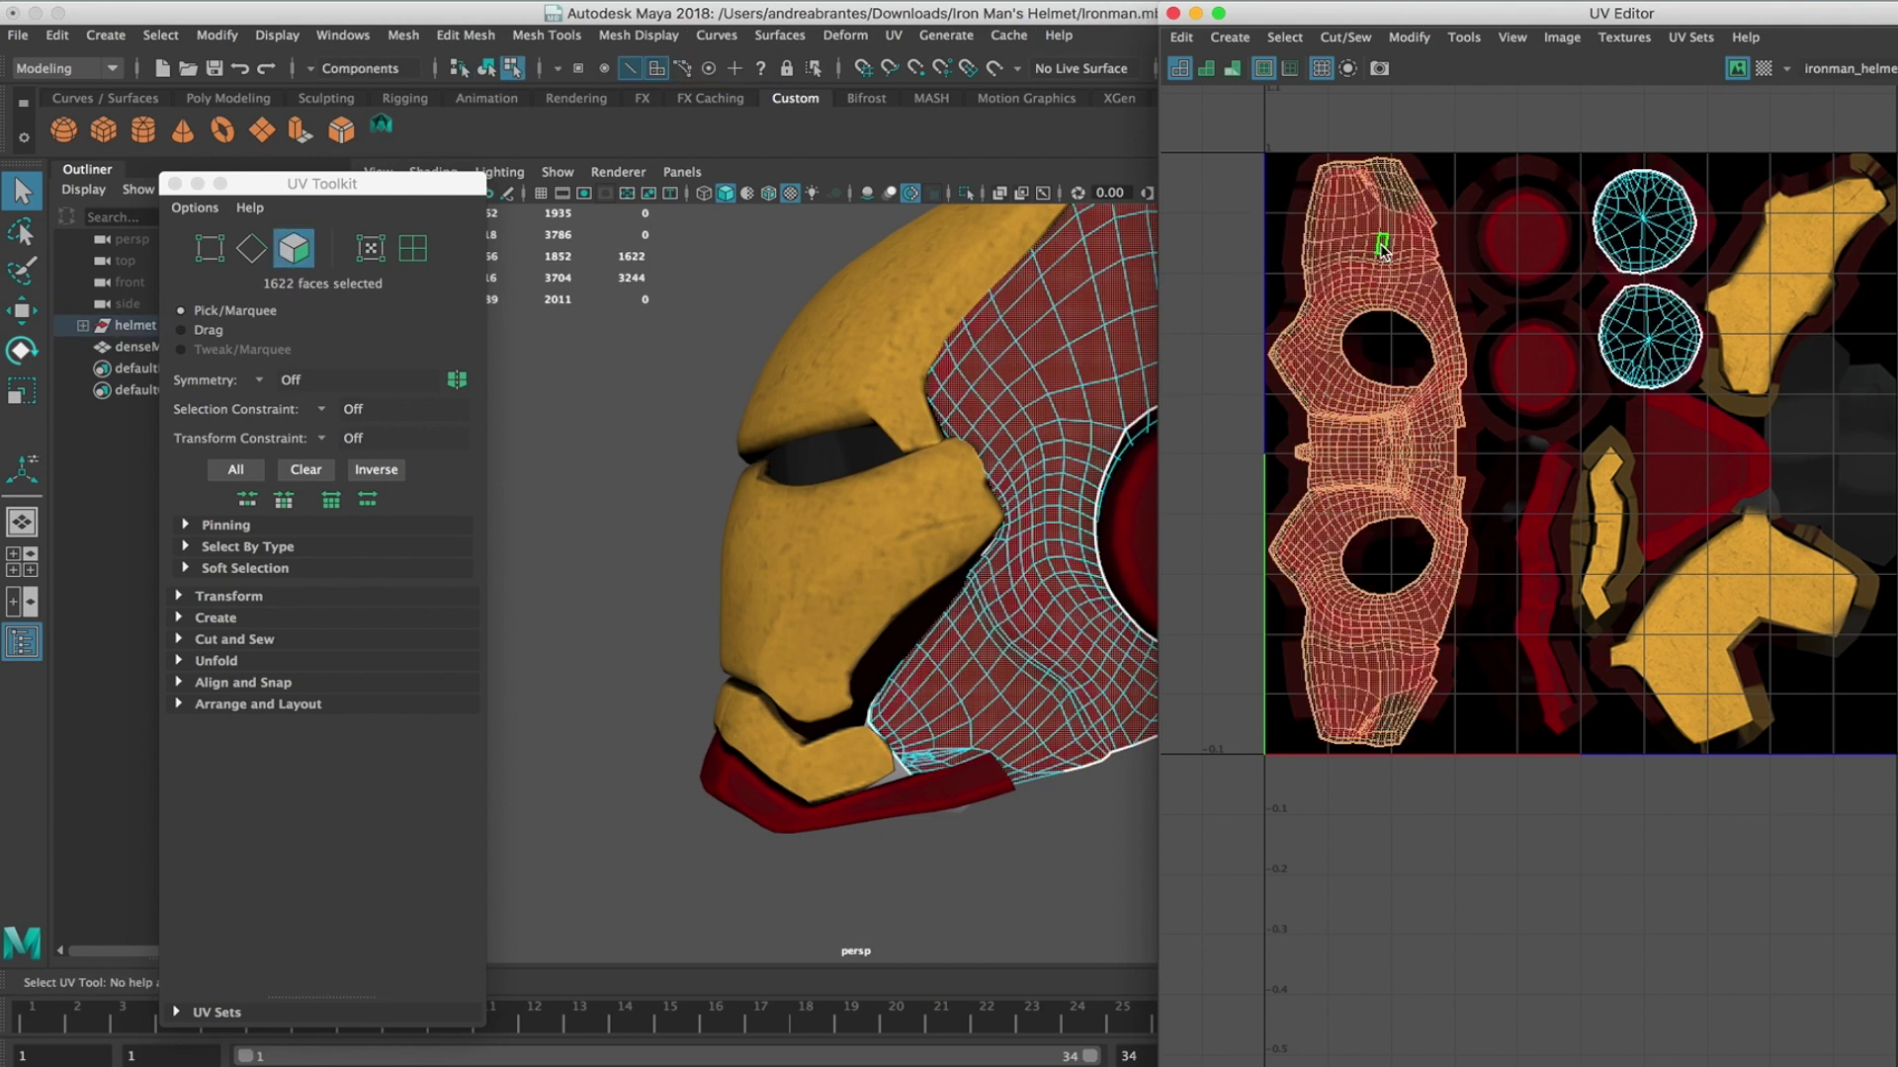
pyautogui.click(400, 35)
pyautogui.moveTo(459, 34)
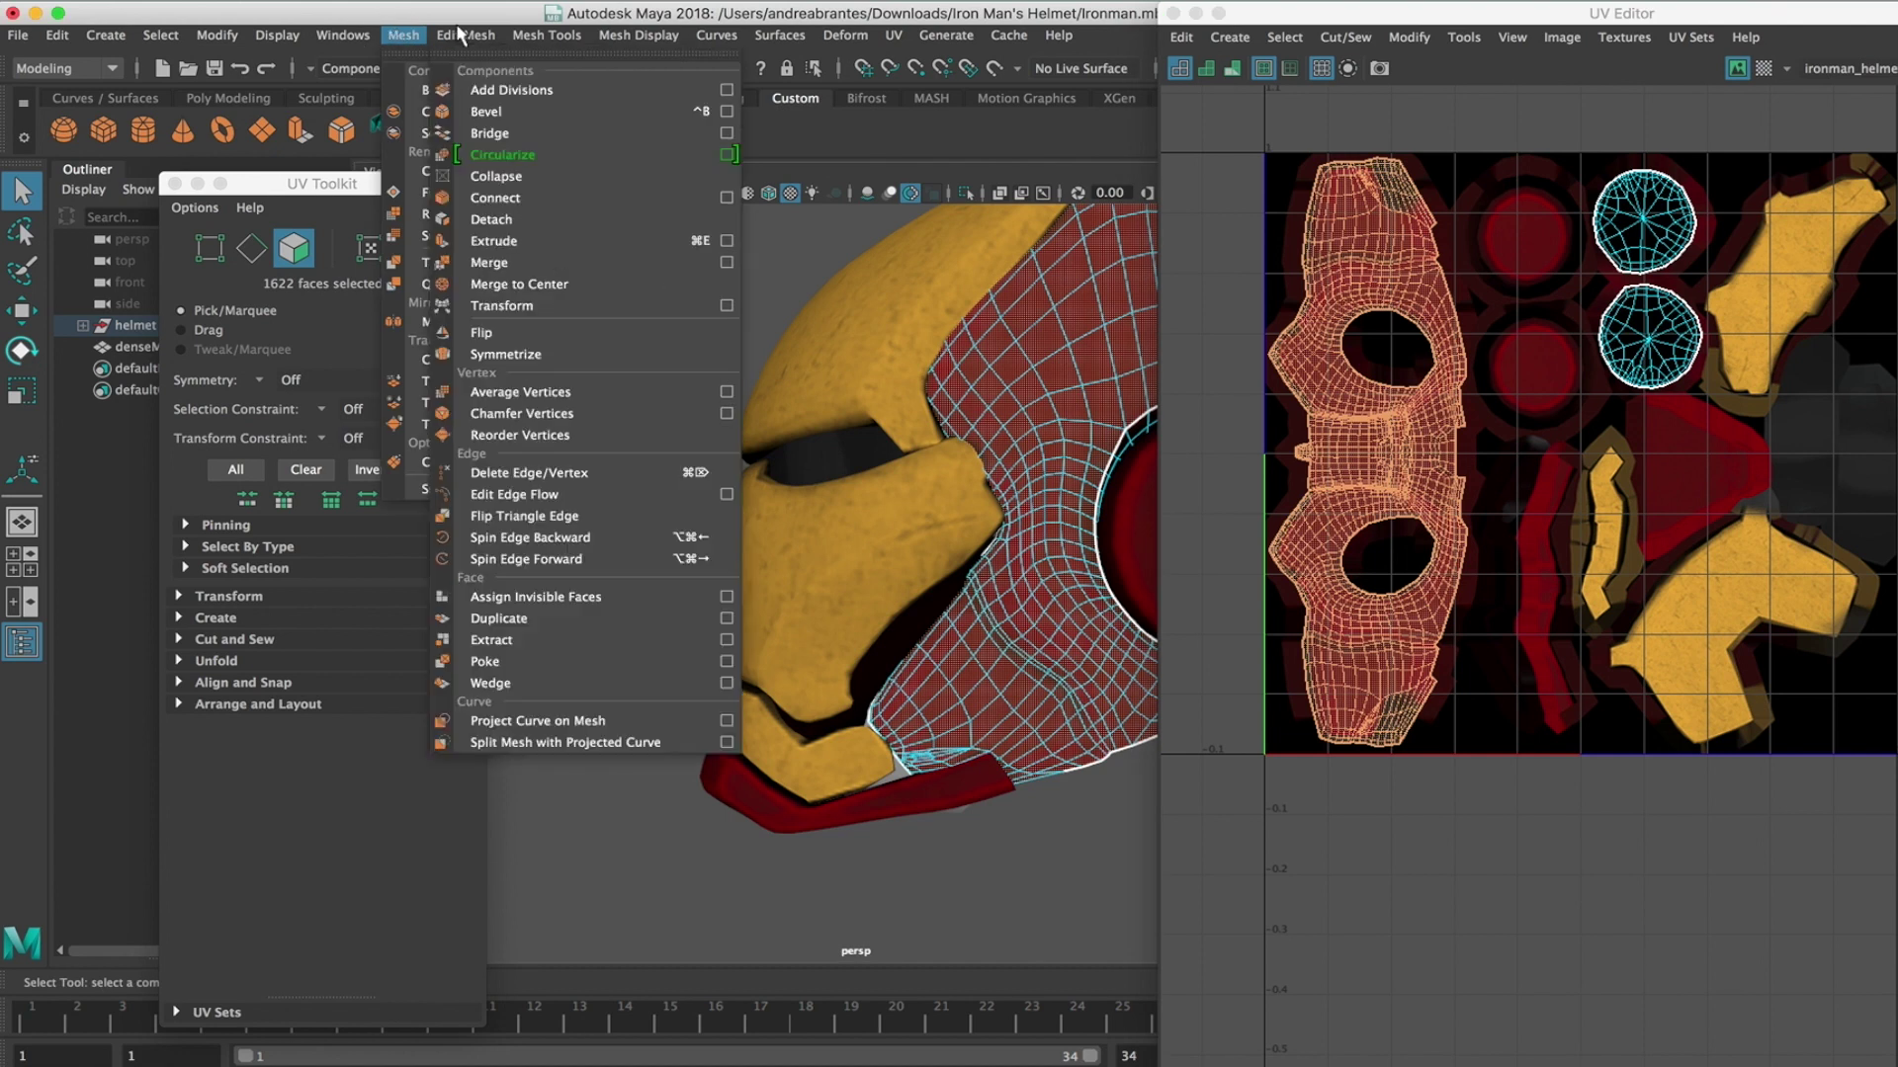
pyautogui.click(514, 222)
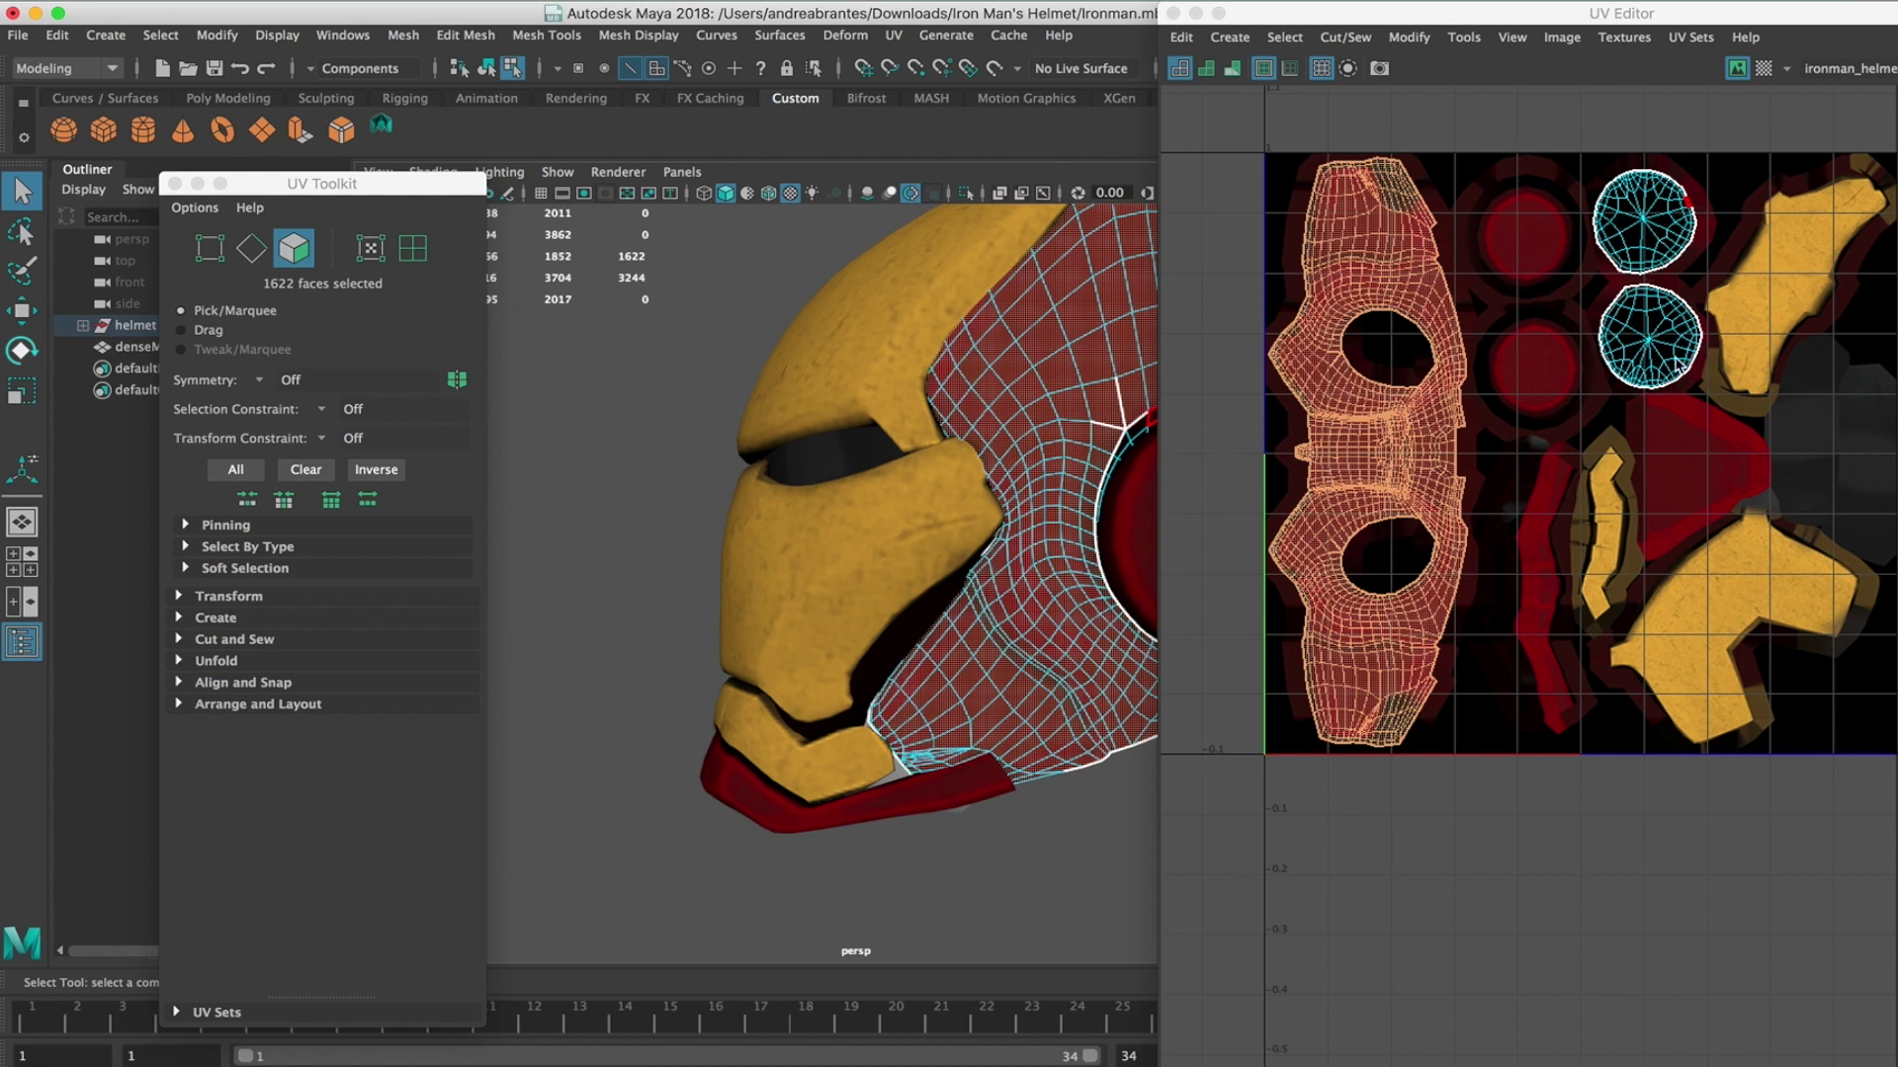
pyautogui.click(1646, 354)
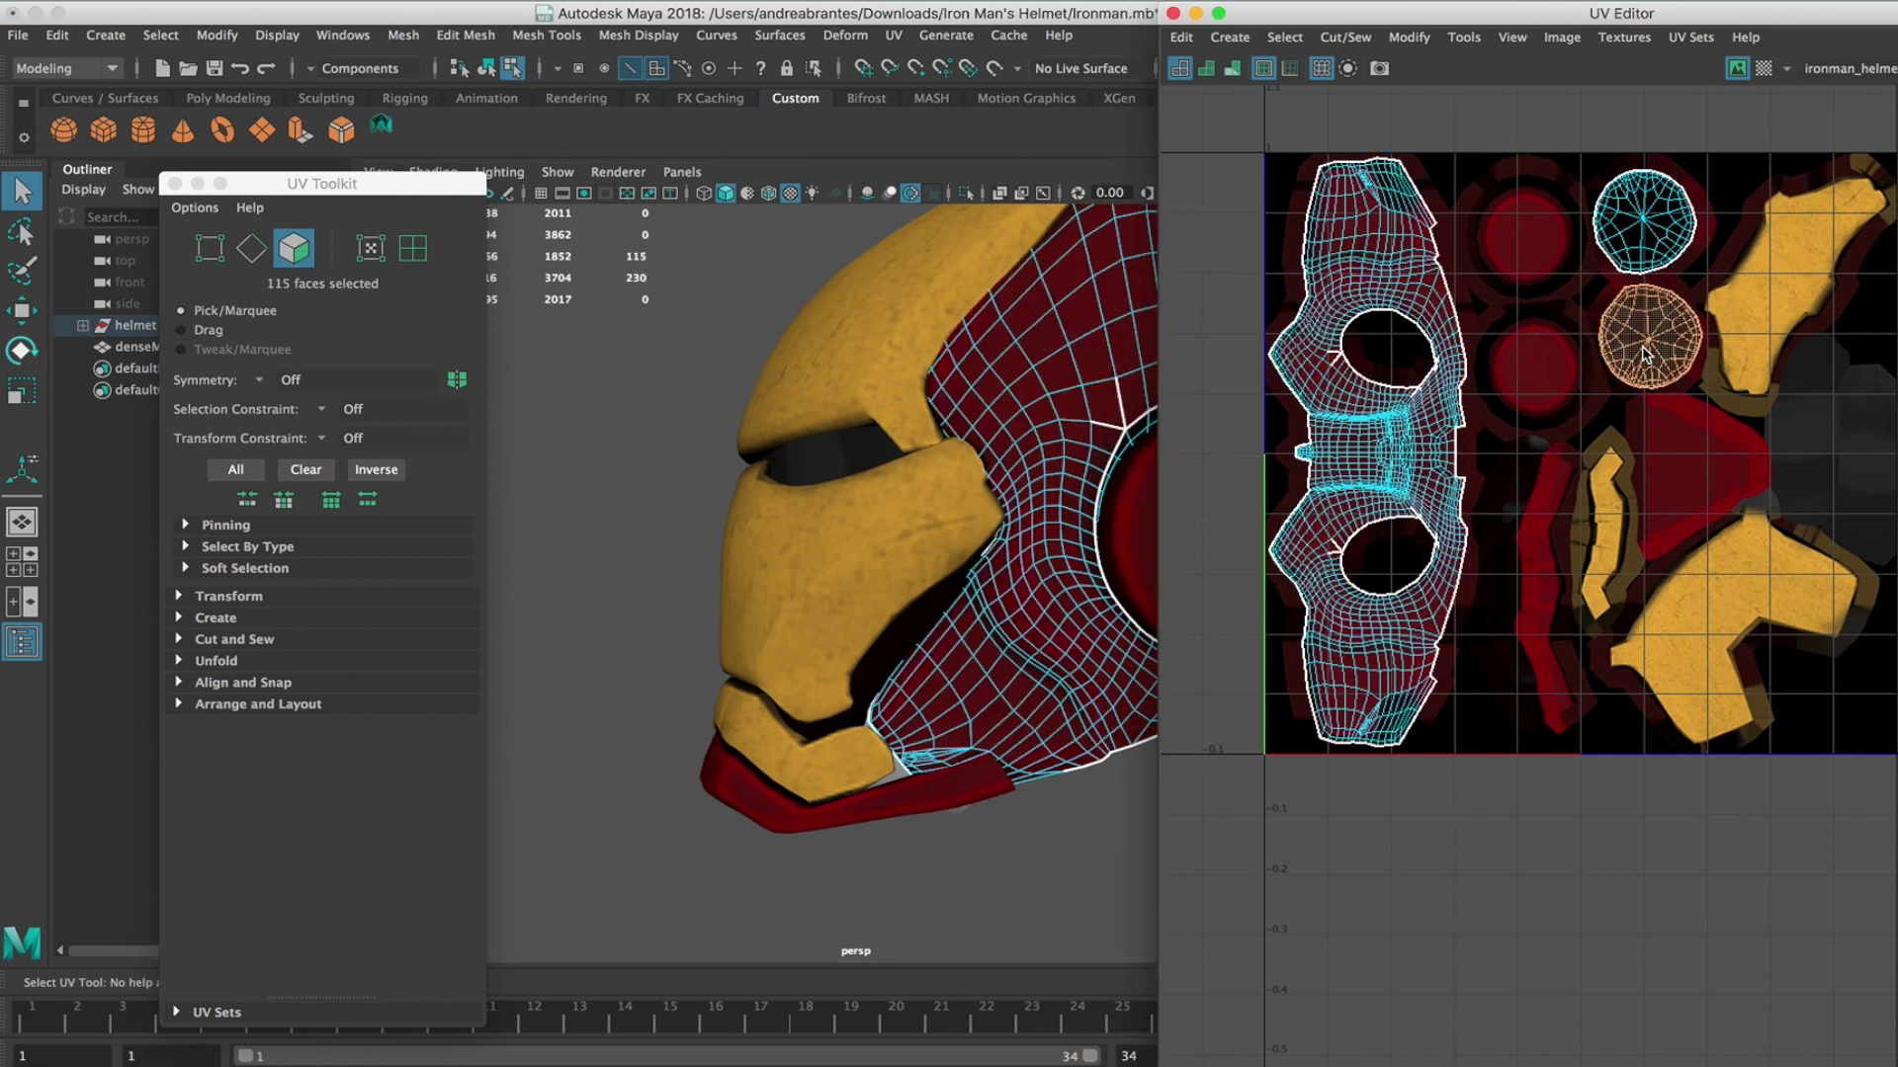
pyautogui.moveTo(1646, 354); pyautogui.dragTo(1645, 237)
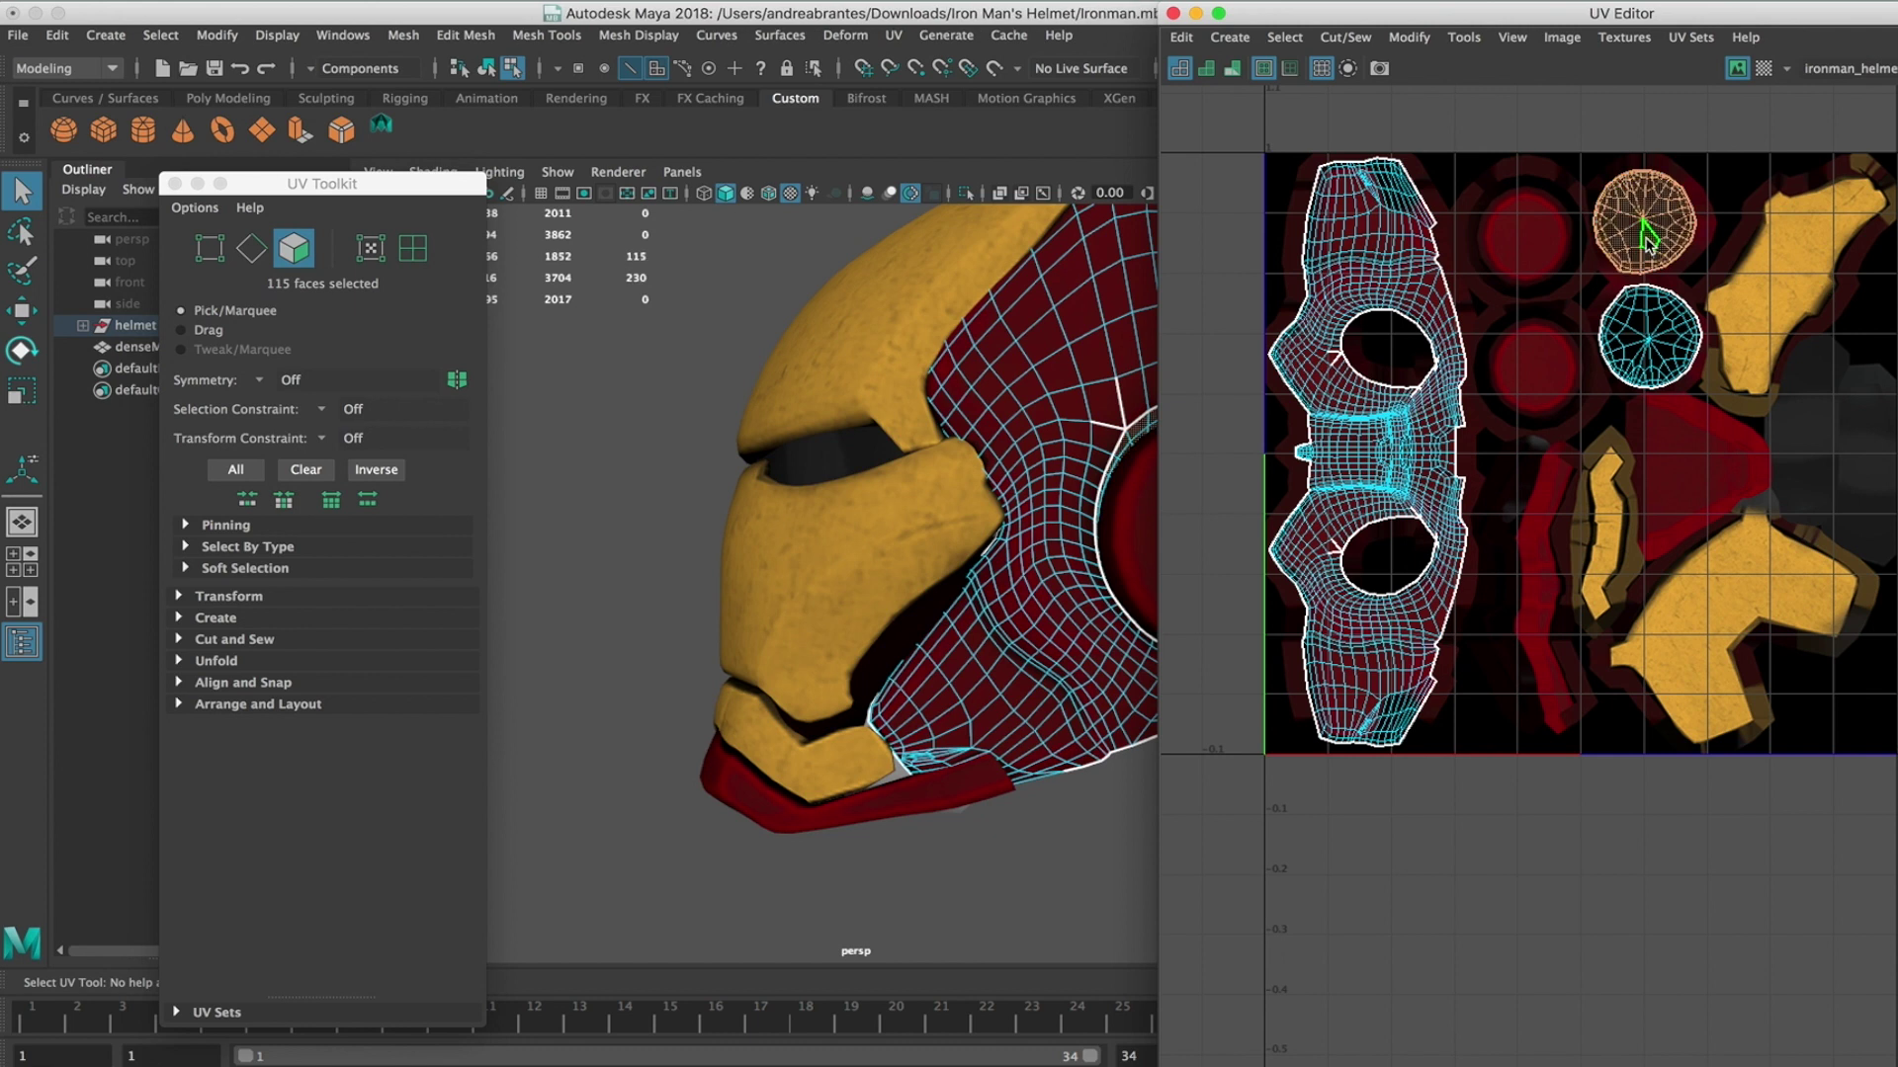
# - Detach the faces of the chin part's wide, tapered UV shell from the rest of the chin
pyautogui.moveTo(889, 518)
pyautogui.keyDown('alt'); pyautogui.mouseDown(button='right')
pyautogui.moveTo(876, 538)
pyautogui.moveTo(860, 523)
pyautogui.mouseUp(button='right'); pyautogui.keyUp('alt')
pyautogui.keyDown('alt'); pyautogui.moveTo(860, 524); pyautogui.dragTo(923, 593); pyautogui.keyUp('alt')
pyautogui.keyDown('alt'); pyautogui.moveTo(924, 593); pyautogui.dragTo(933, 593, button='right'); pyautogui.keyUp('alt')
pyautogui.click(929, 593)
pyautogui.moveTo(945, 257); pyautogui.dragTo(1091, 269, button='right')
pyautogui.click(937, 617)
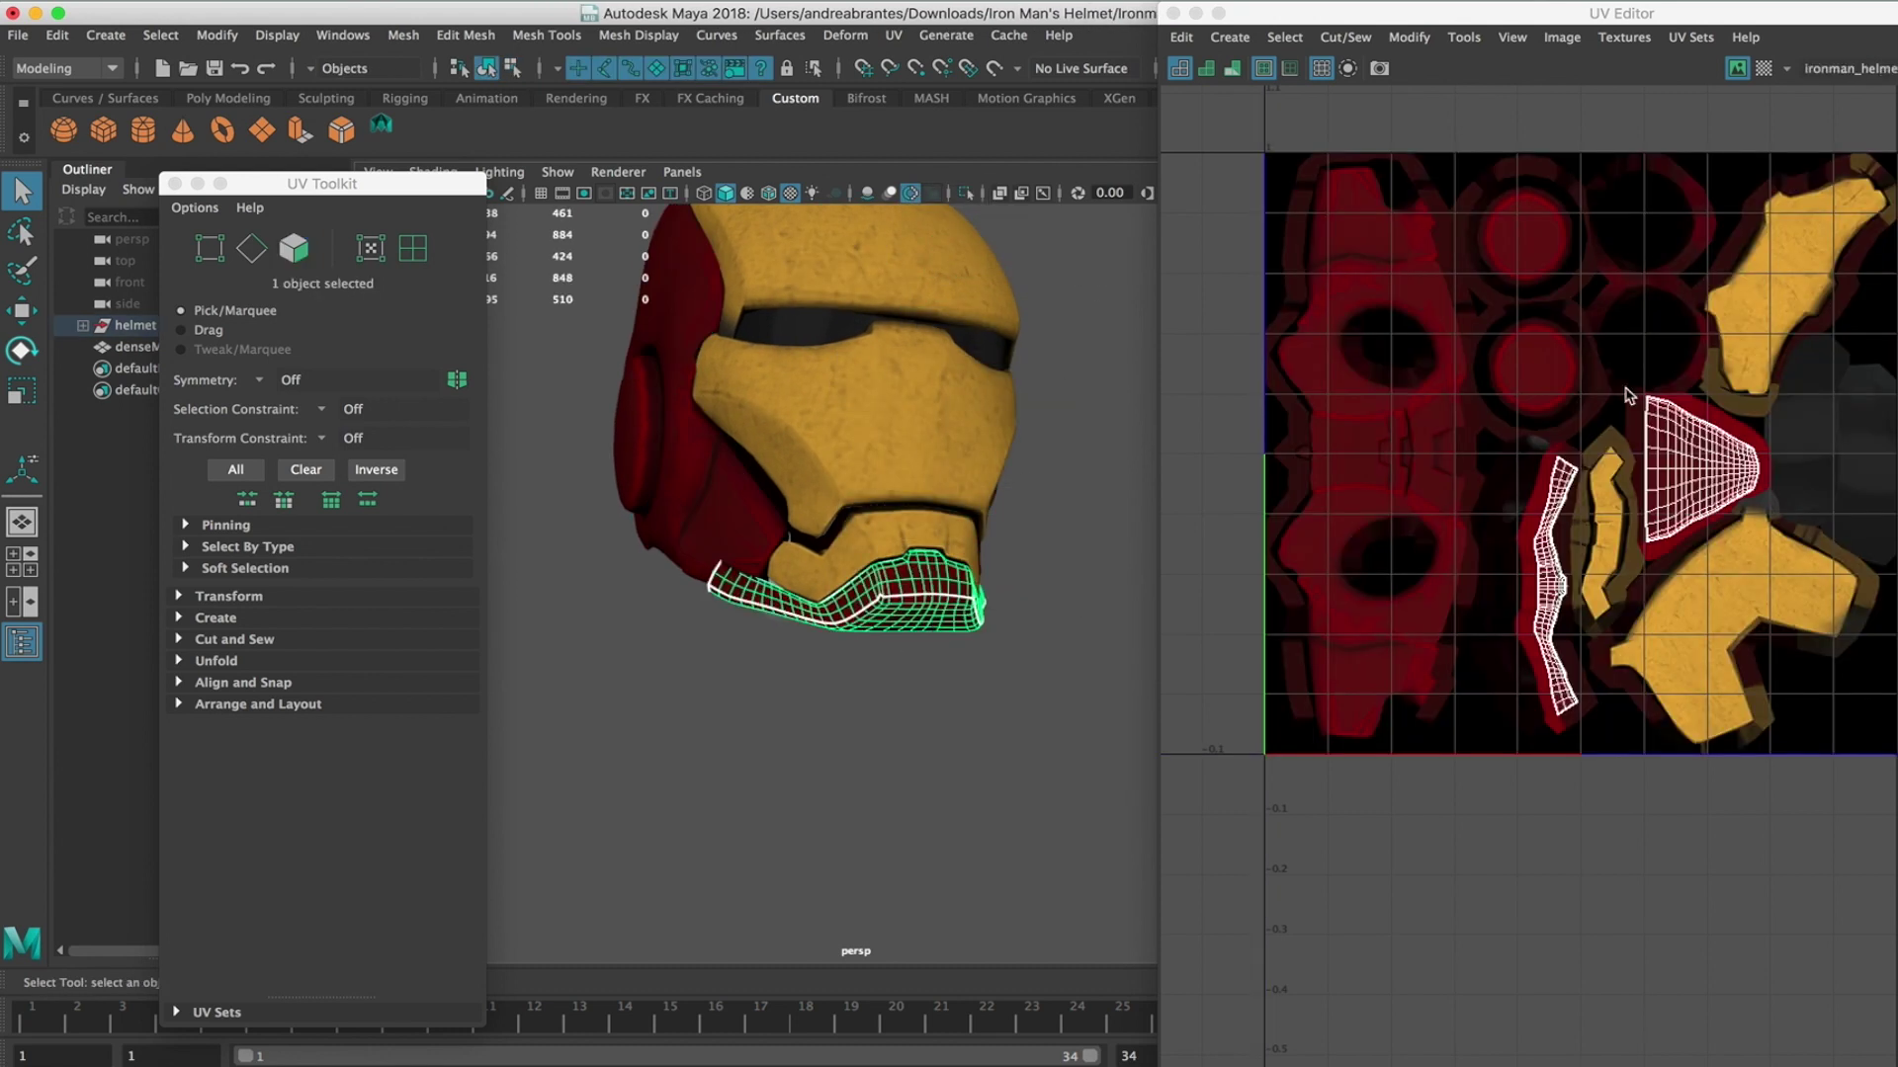
pyautogui.keyDown('alt'); pyautogui.moveTo(1453, 395); pyautogui.dragTo(1661, 427, button='right'); pyautogui.keyUp('alt')
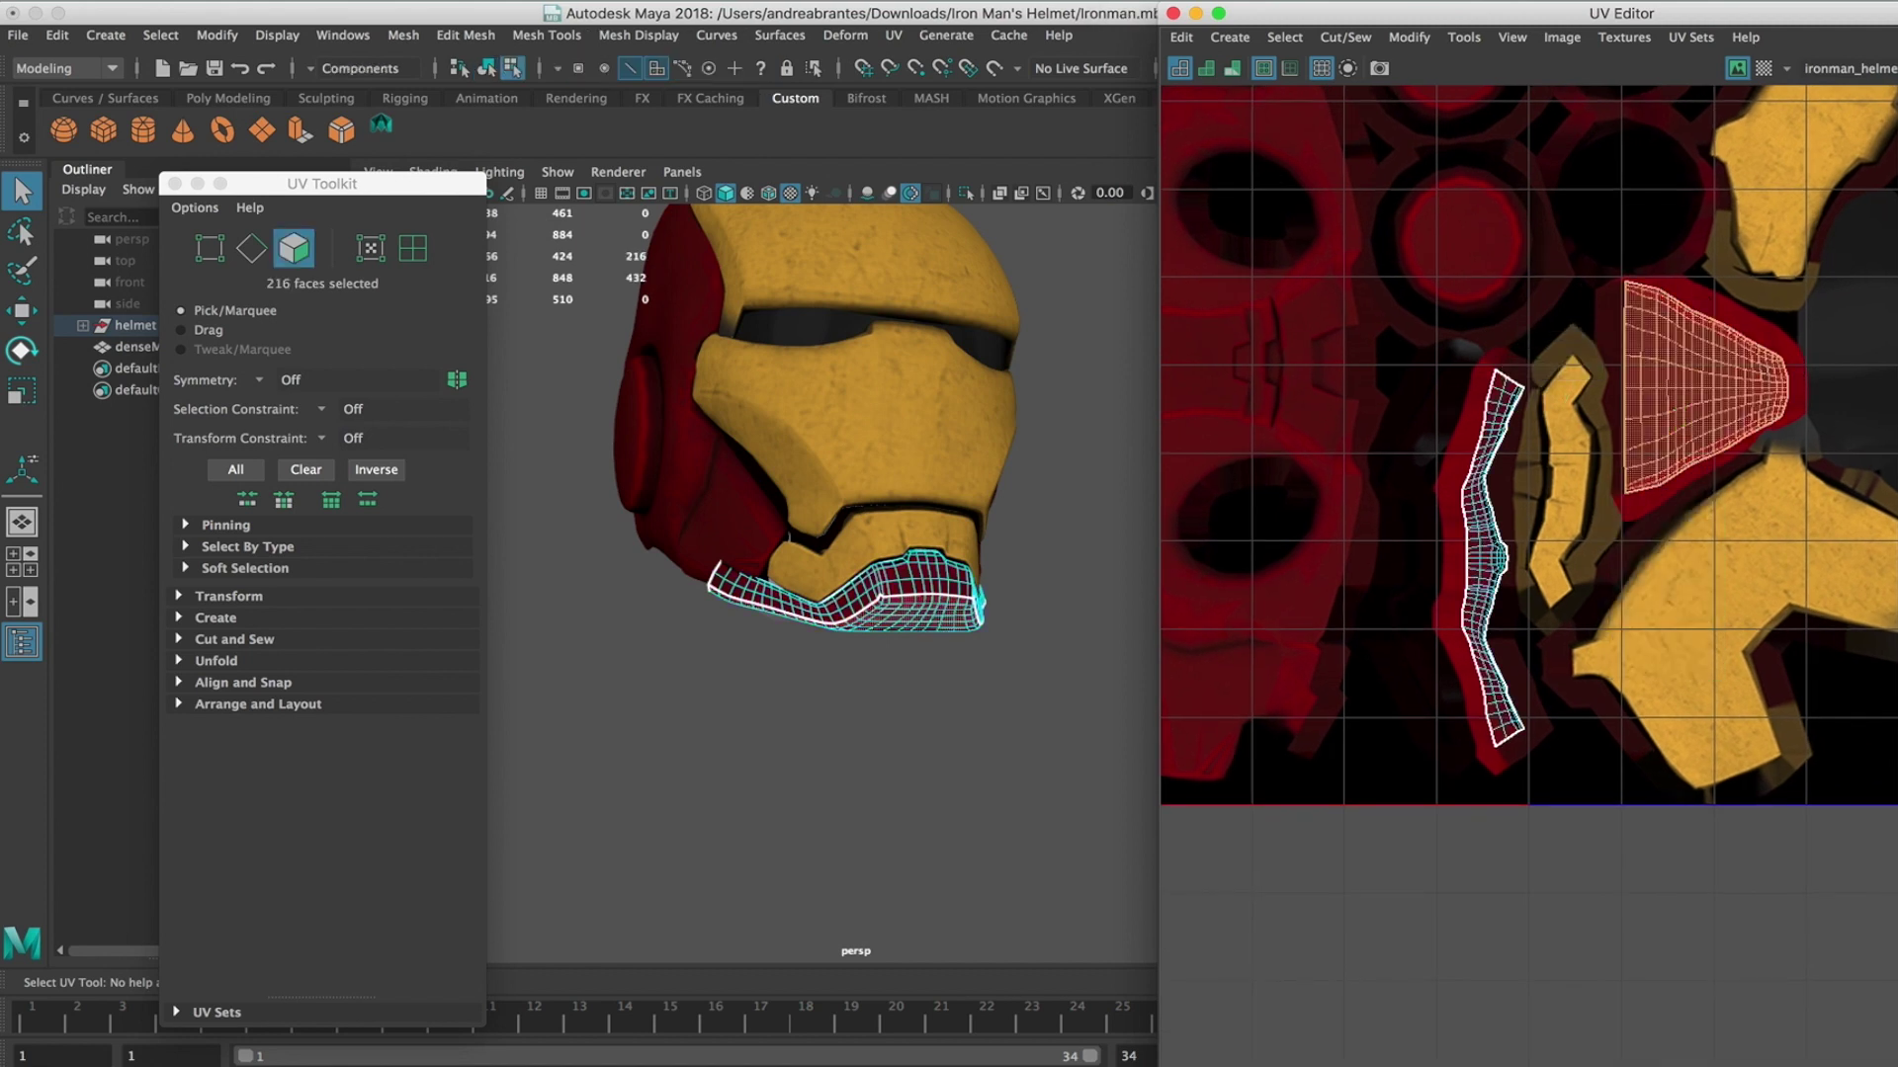
pyautogui.click(478, 37)
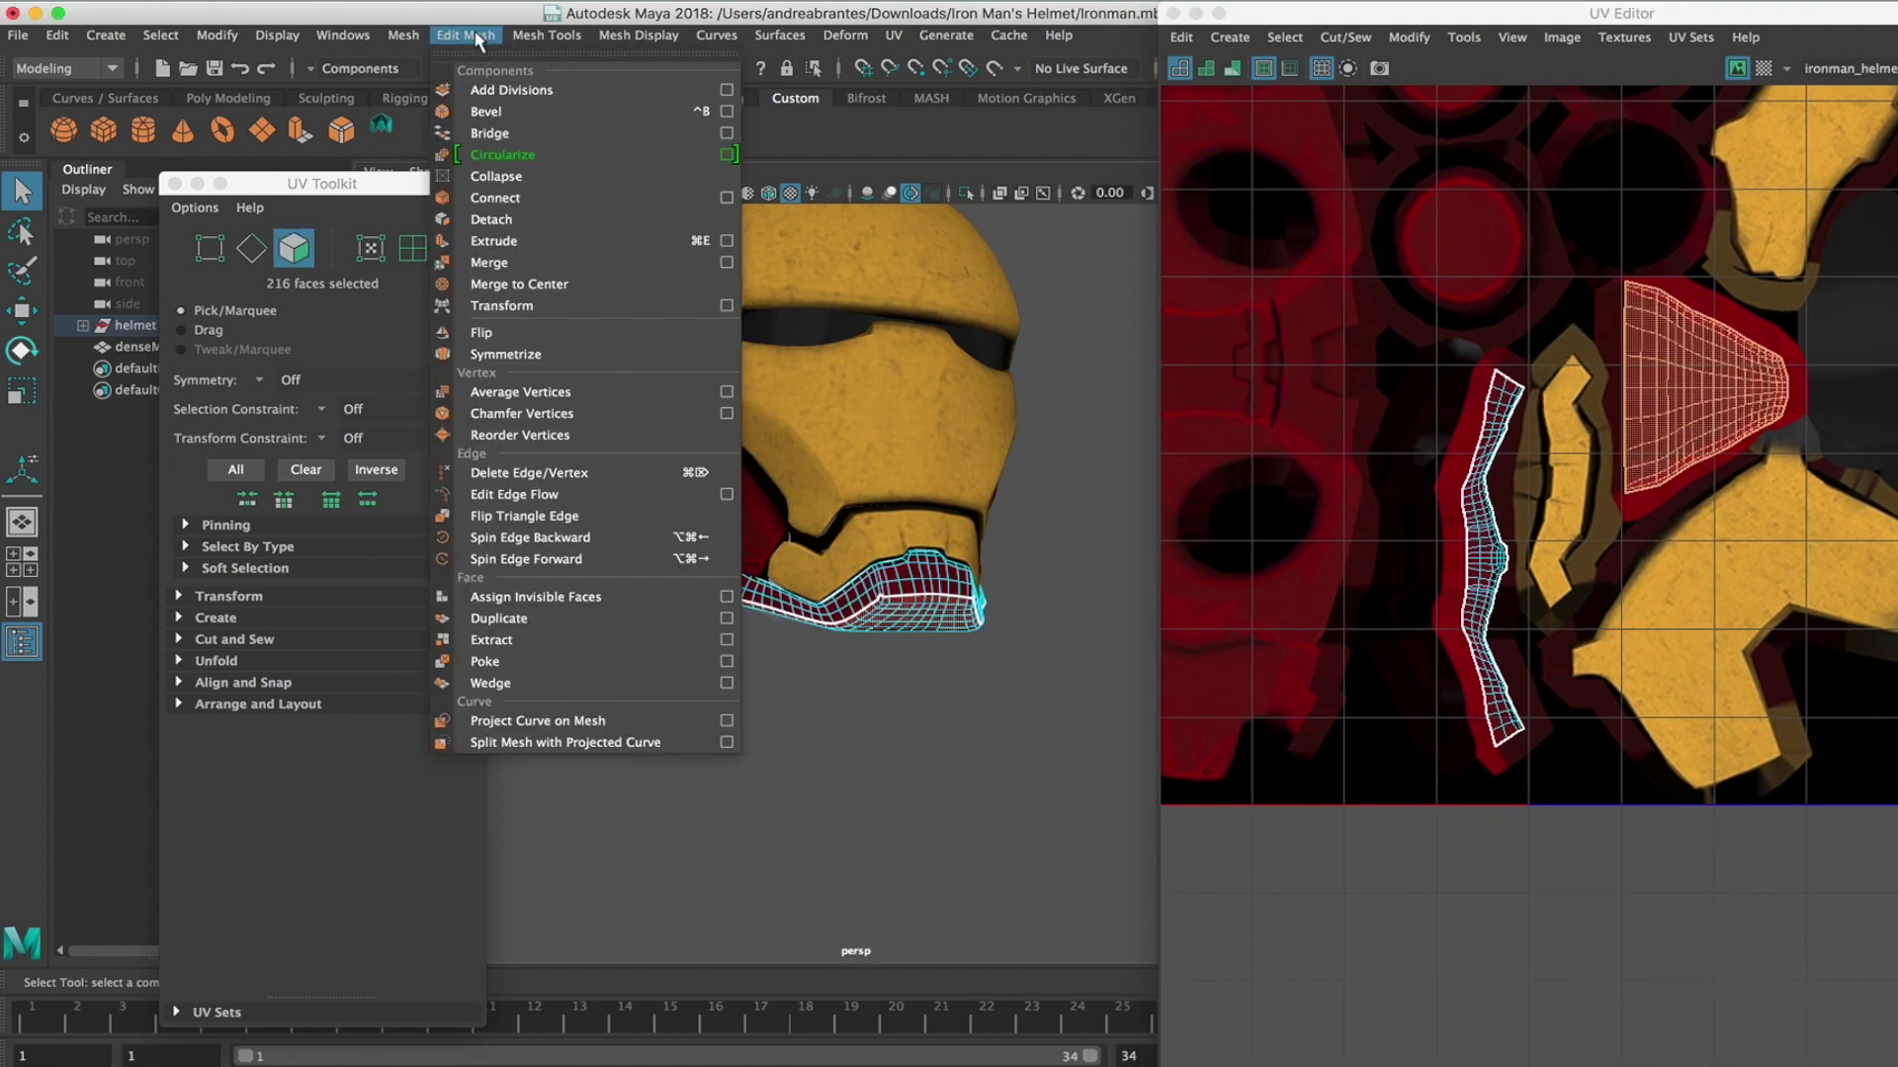
pyautogui.click(509, 211)
# - Separate the chin part into individual meshes
pyautogui.moveTo(935, 372); pyautogui.dragTo(1073, 305, button='right')
pyautogui.keyDown('alt'); pyautogui.moveTo(1073, 304); pyautogui.dragTo(762, 606); pyautogui.keyUp('alt')
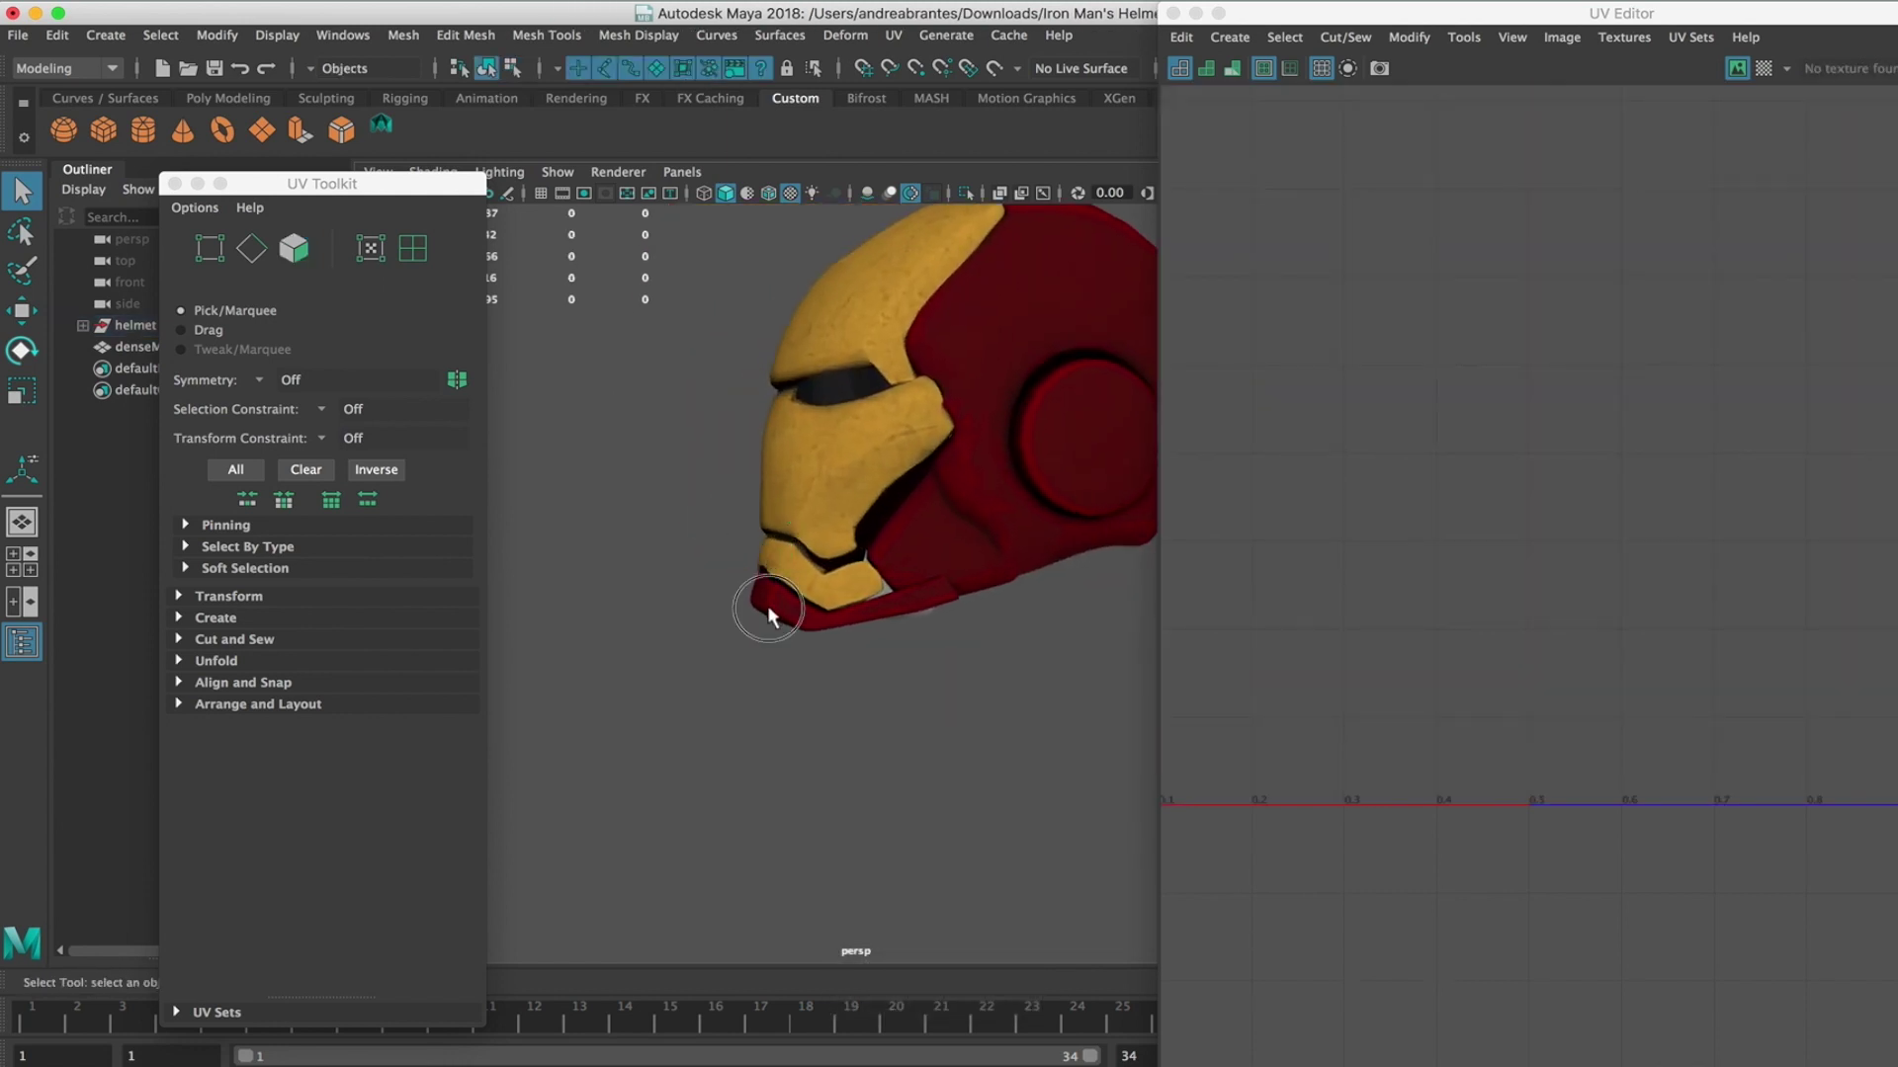
pyautogui.click(762, 606)
pyautogui.click(402, 35)
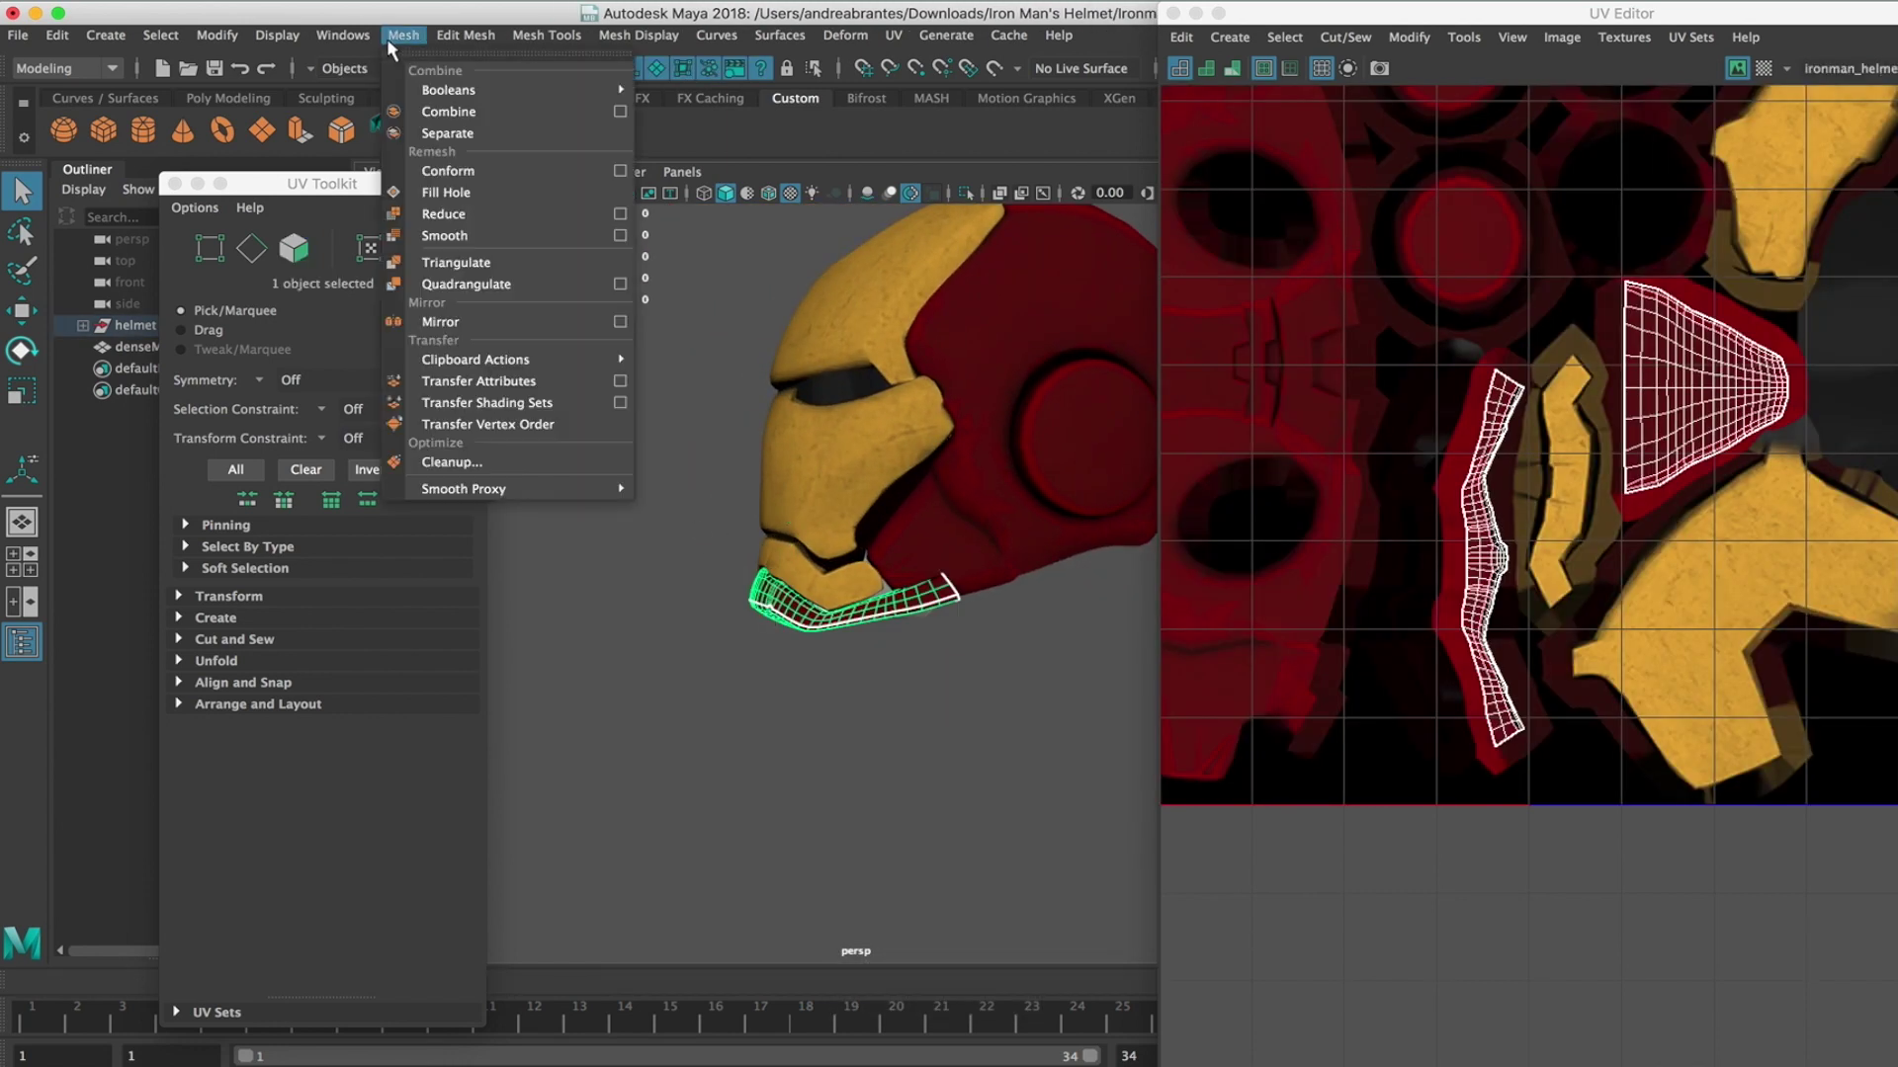
pyautogui.click(441, 133)
pyautogui.click(776, 625)
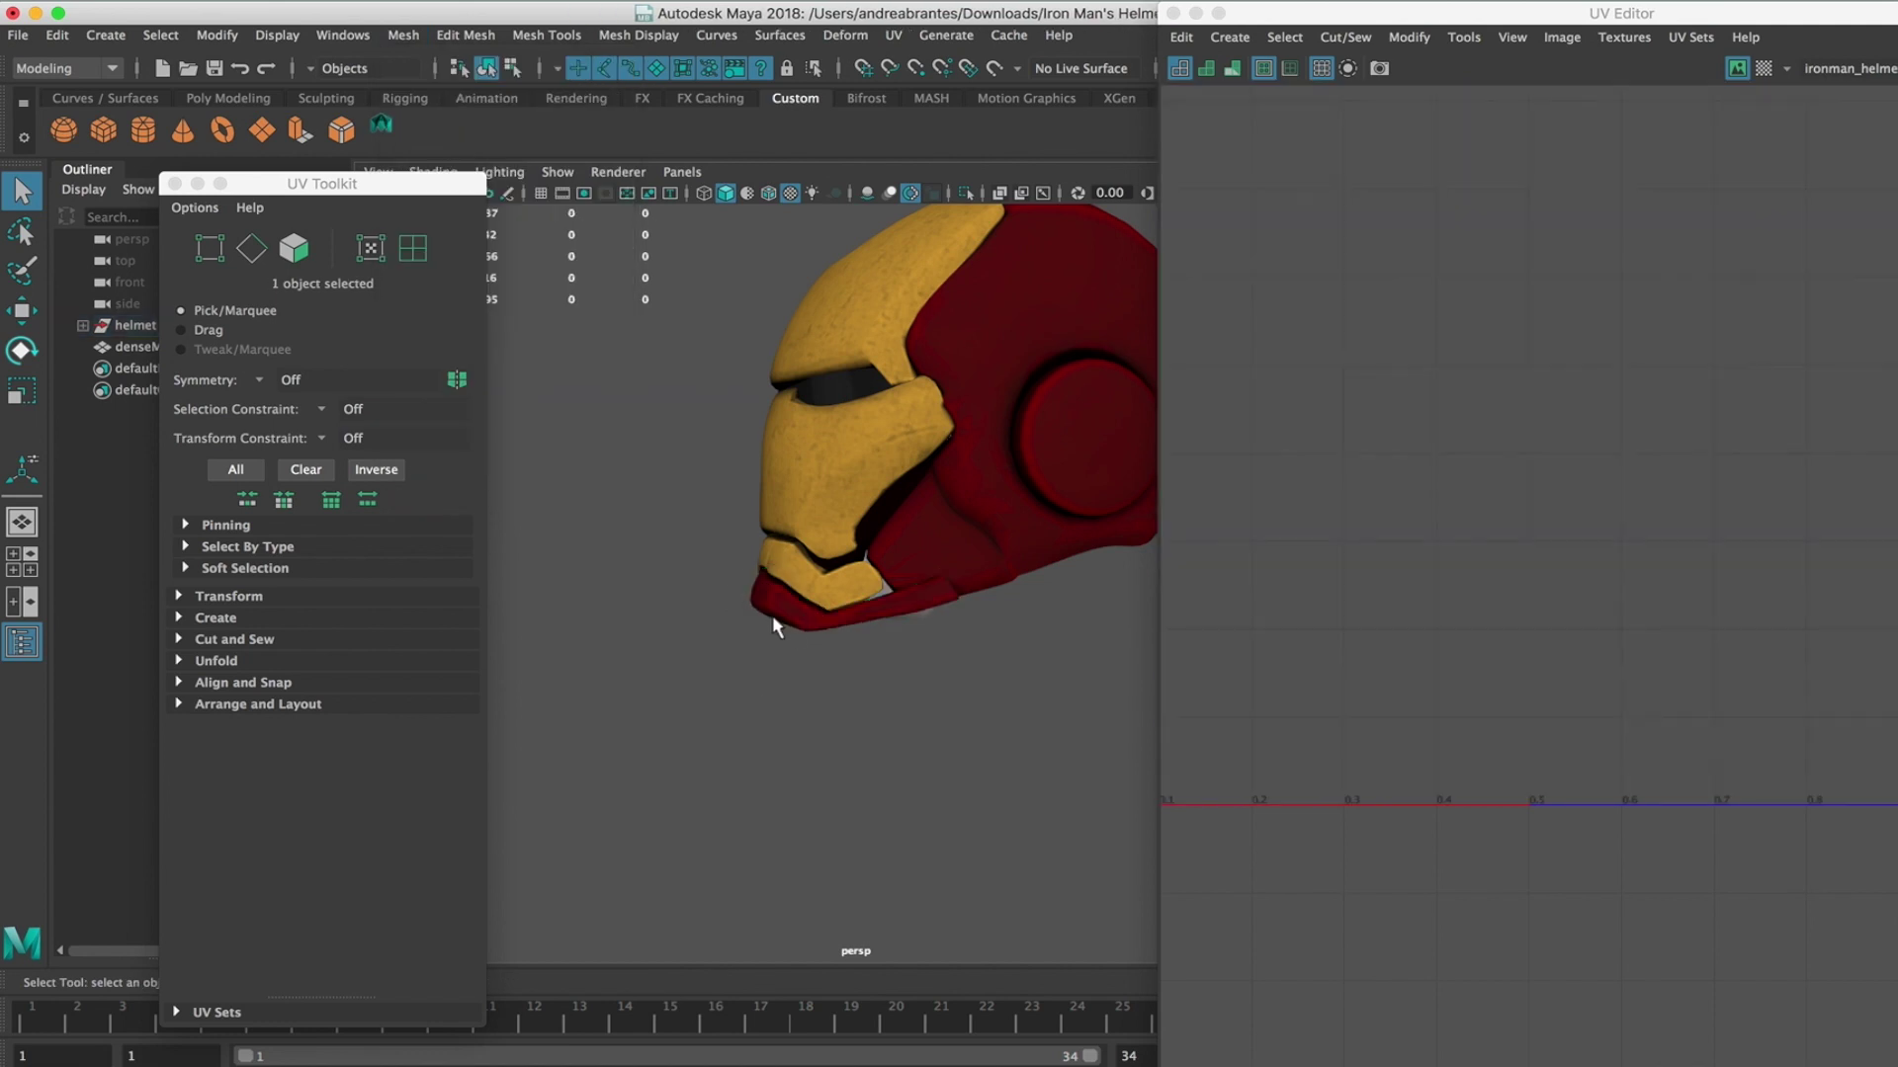
# - Separate the red main part into individual meshes and close the UV Toolkit
pyautogui.click(1001, 506)
pyautogui.click(1081, 467)
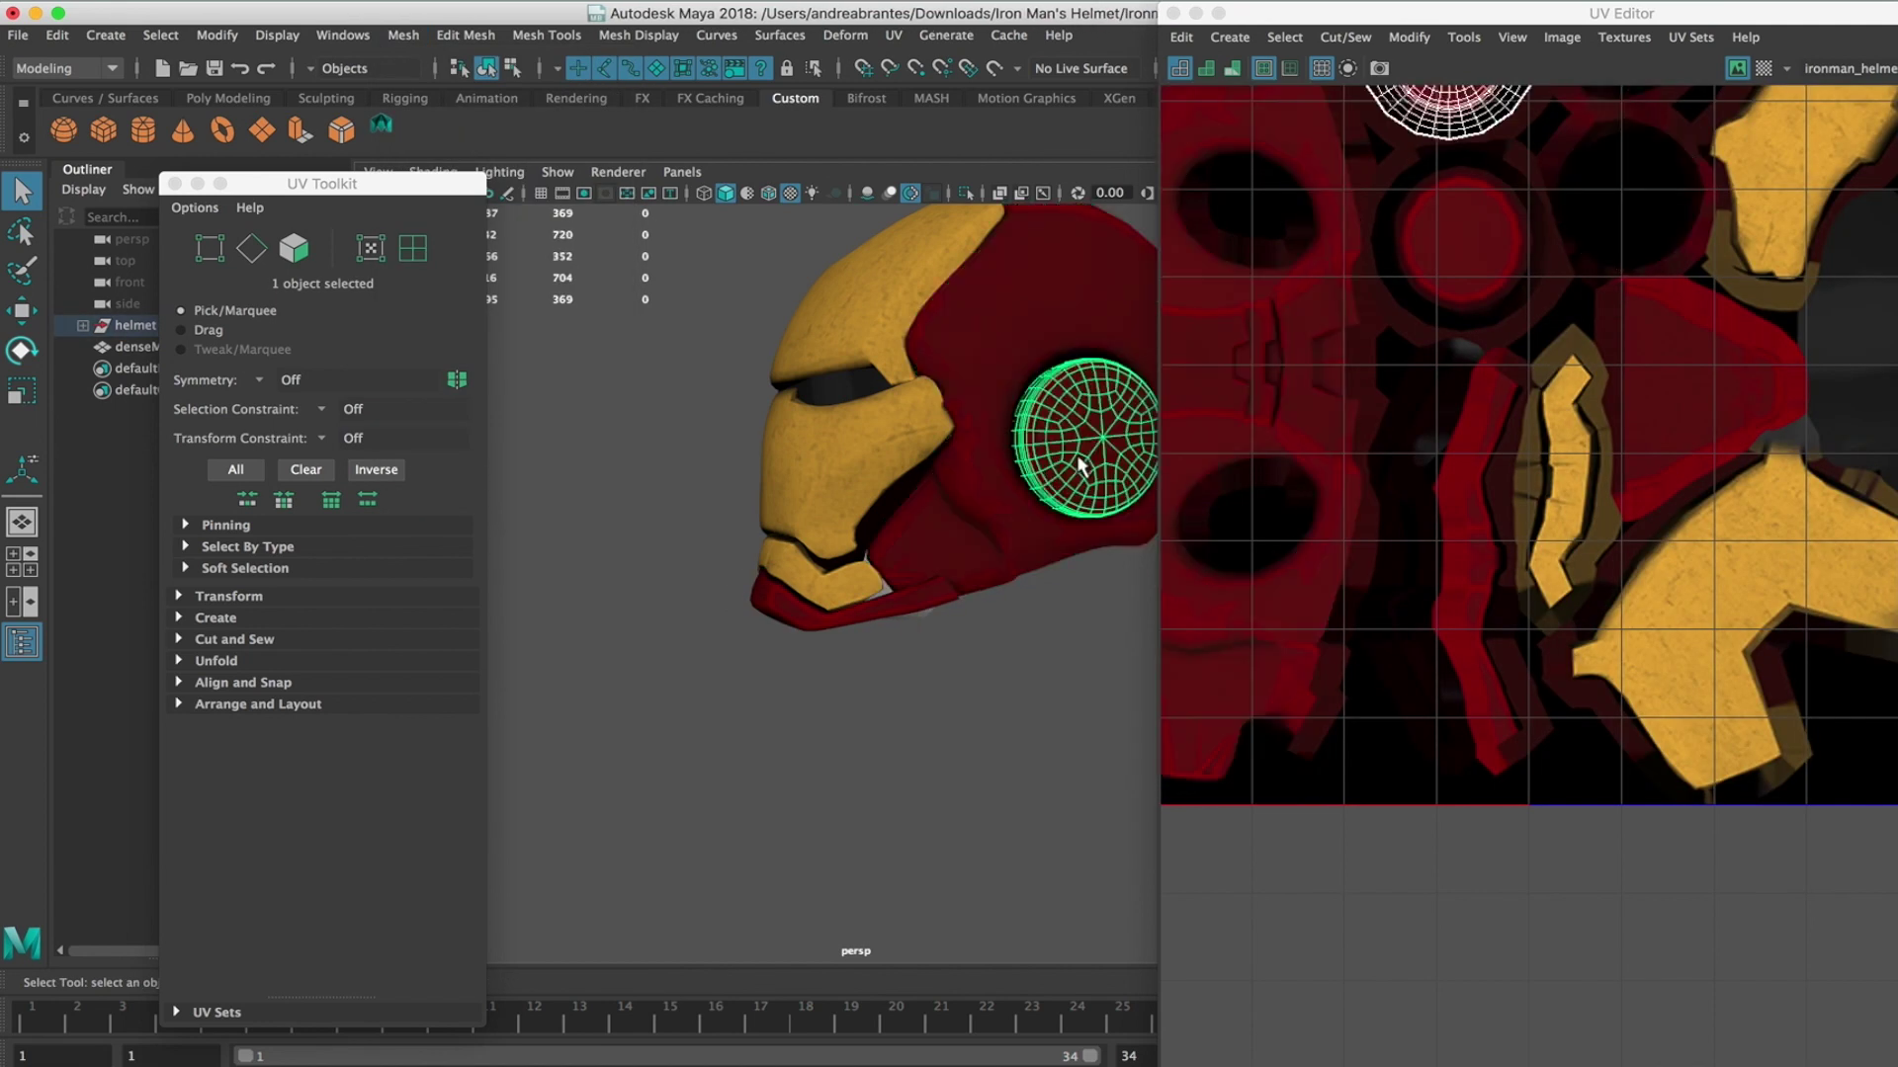
pyautogui.click(1048, 345)
pyautogui.click(463, 36)
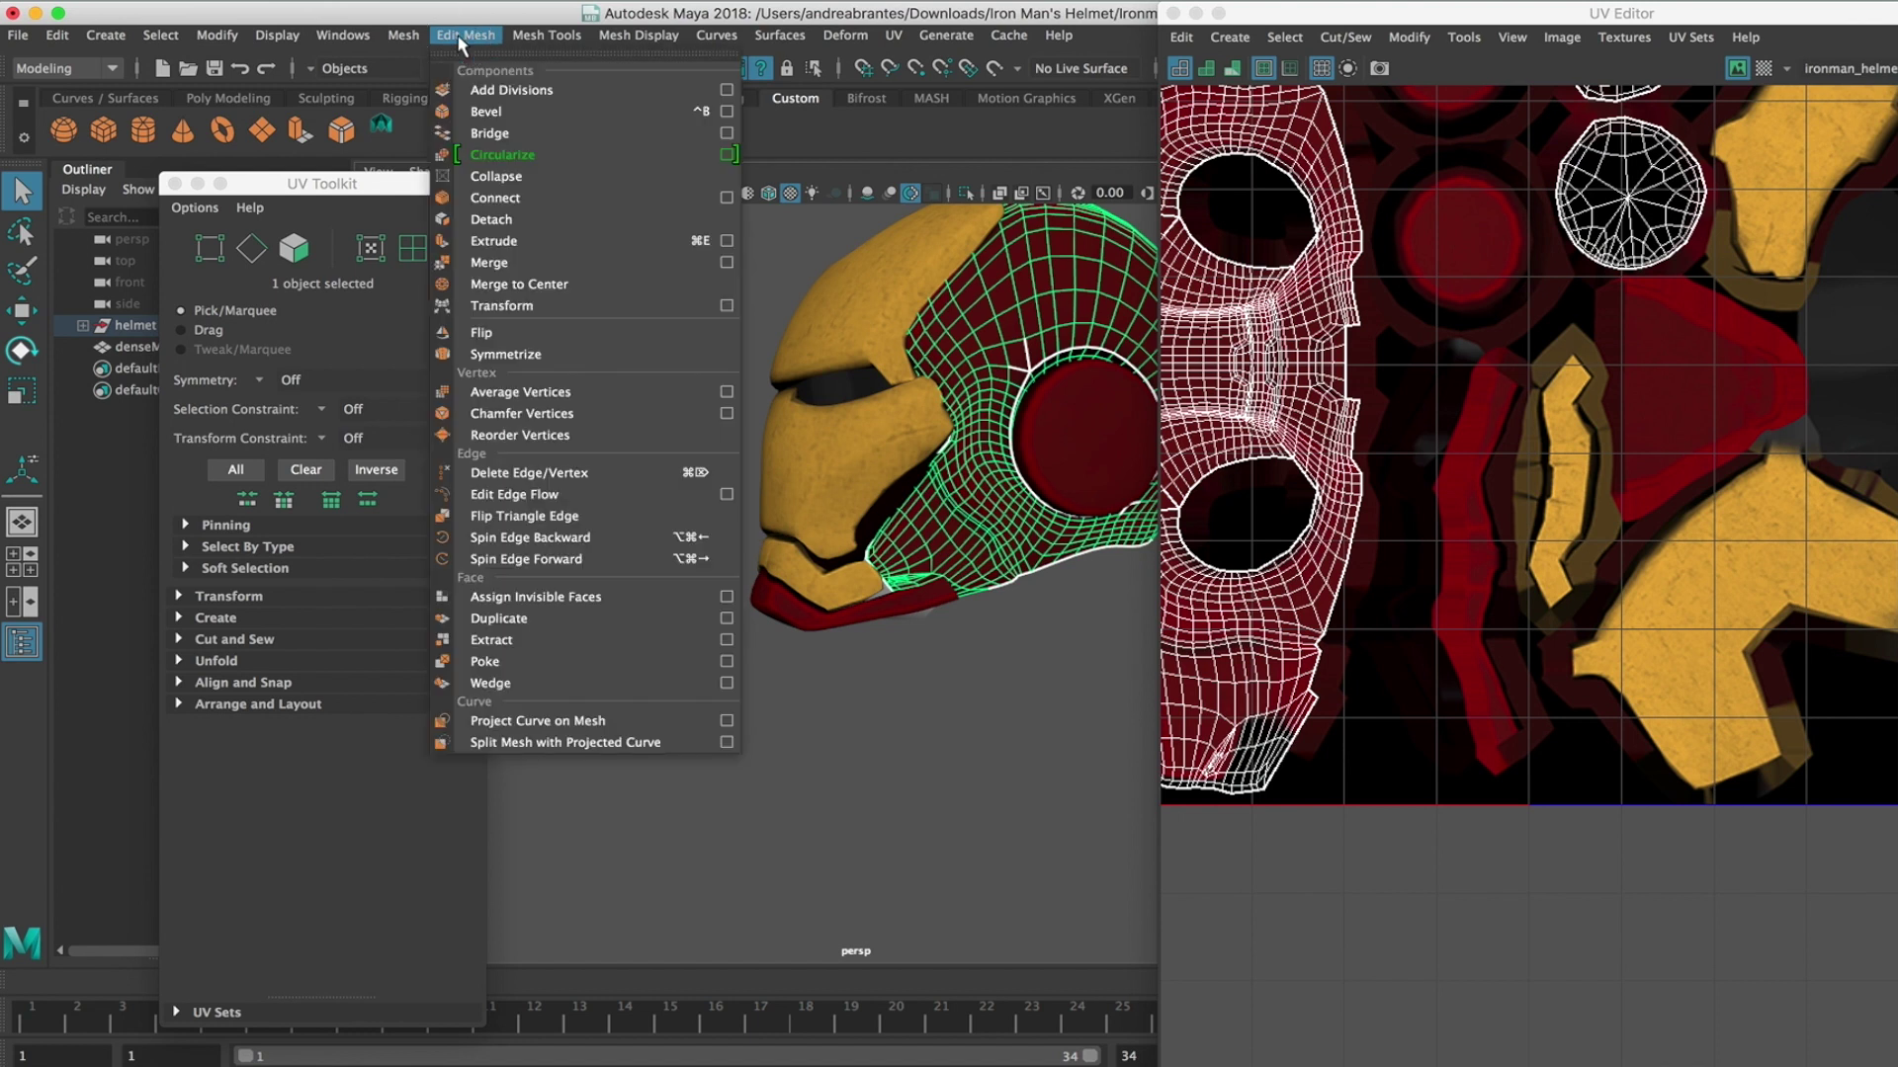
pyautogui.moveTo(404, 36)
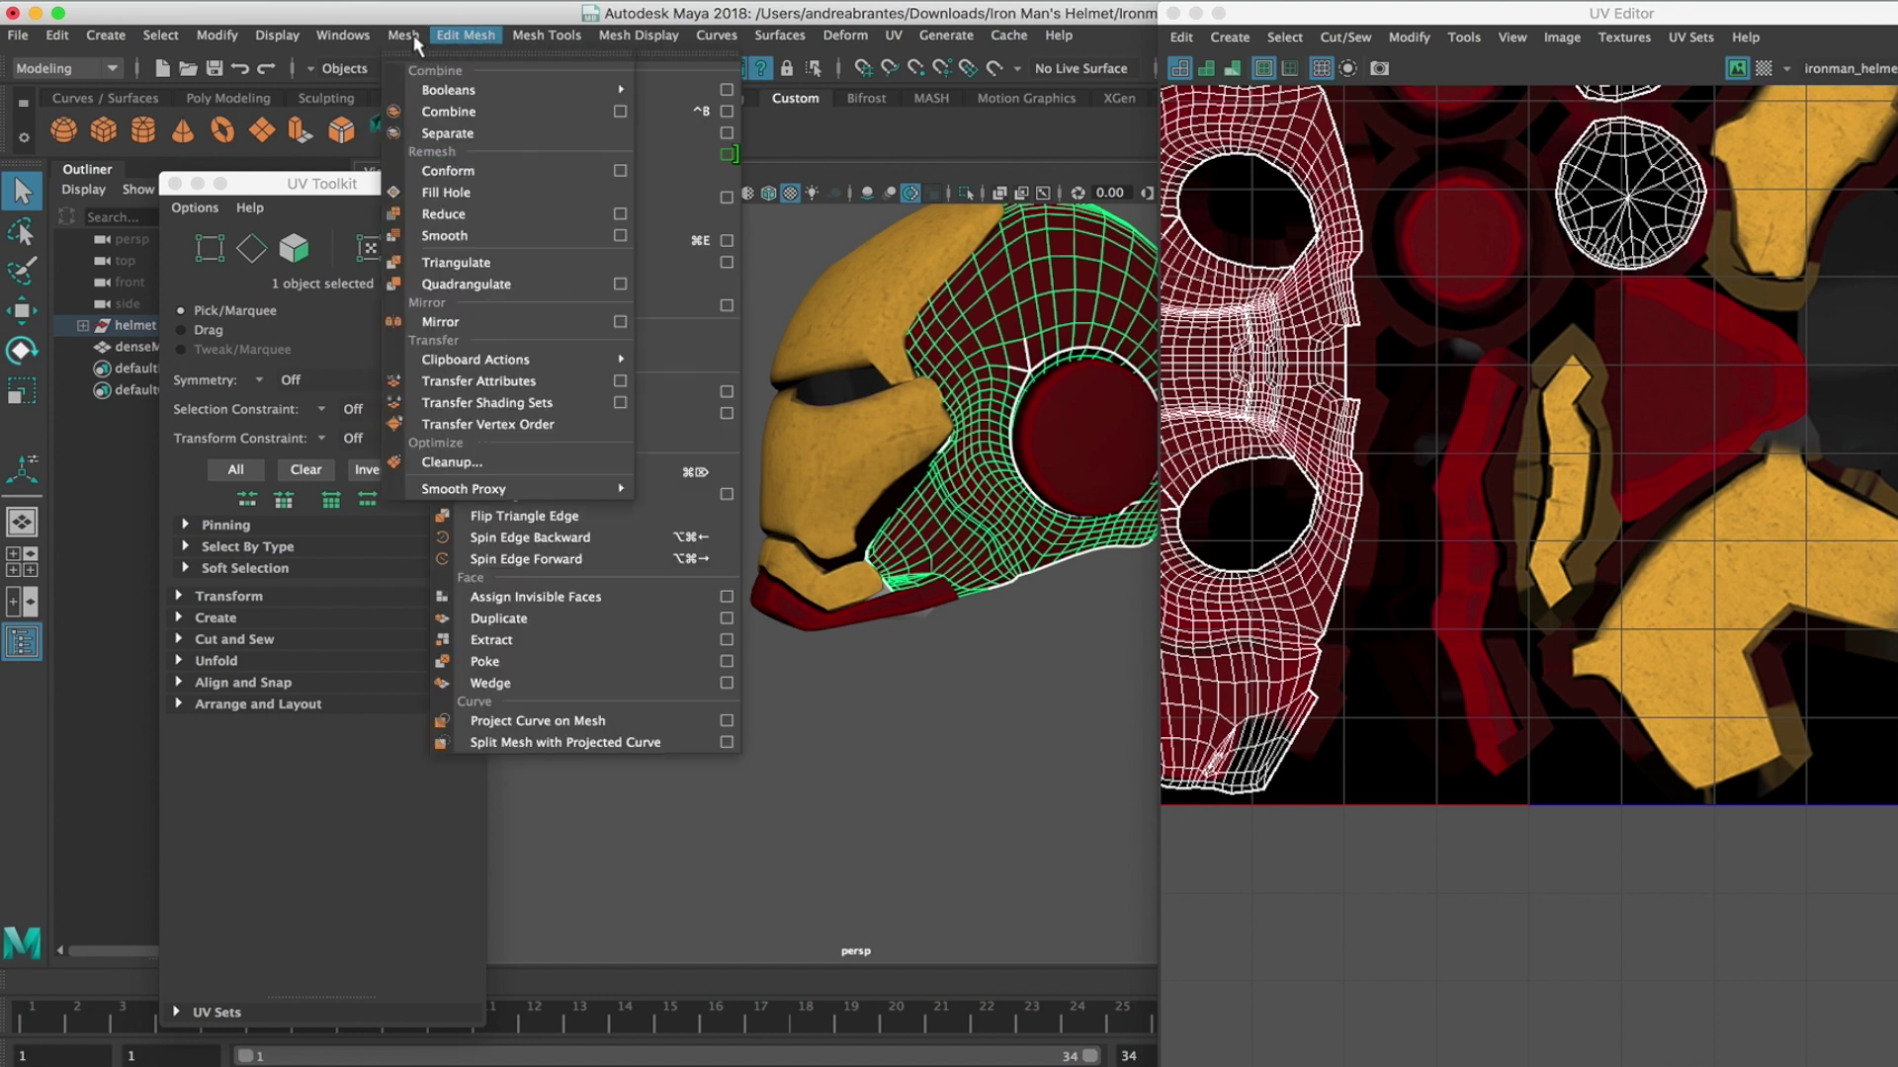
pyautogui.click(450, 136)
pyautogui.click(175, 184)
pyautogui.click(415, 889)
# - Examine the separated main shell and the round pieces behind the ear discs on both sides of the helmet
pyautogui.click(1069, 359)
pyautogui.click(1065, 367)
pyautogui.click(1053, 362)
pyautogui.scroll(6, 1056, 368)
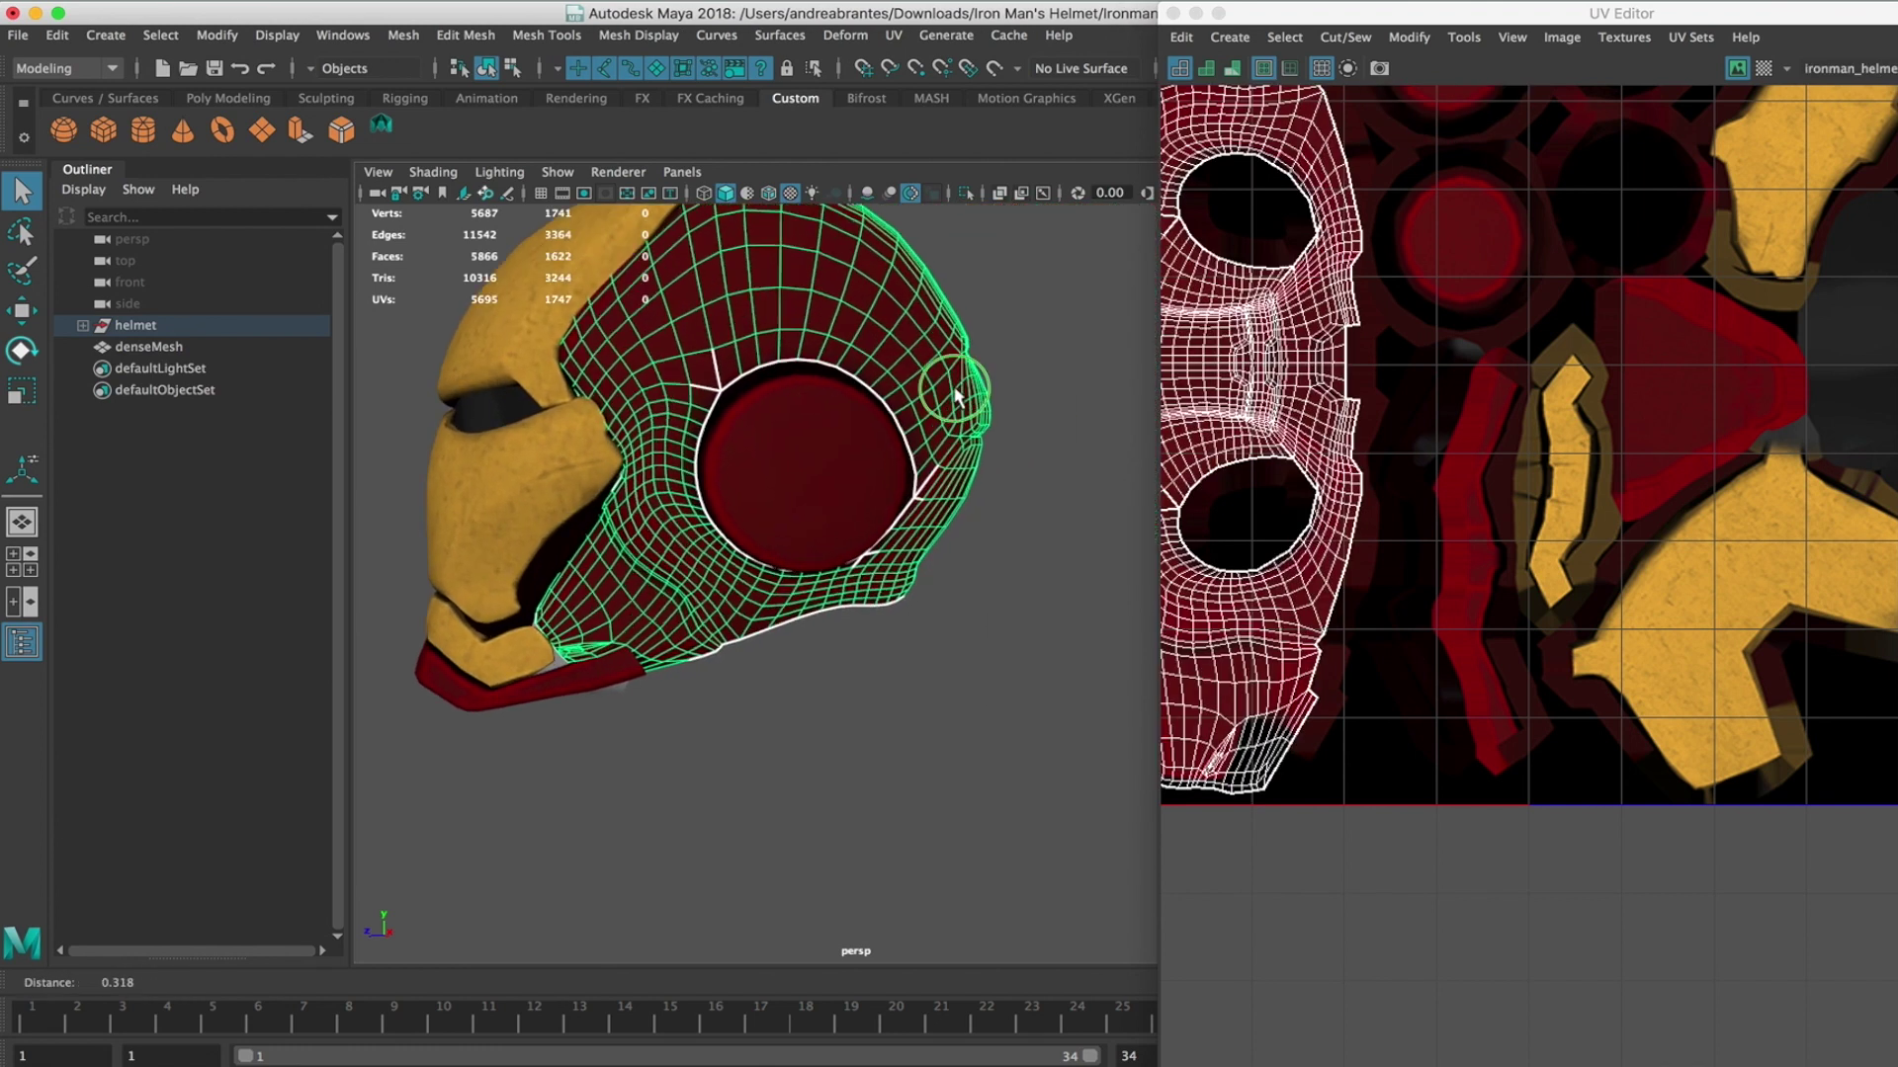
pyautogui.click(782, 411)
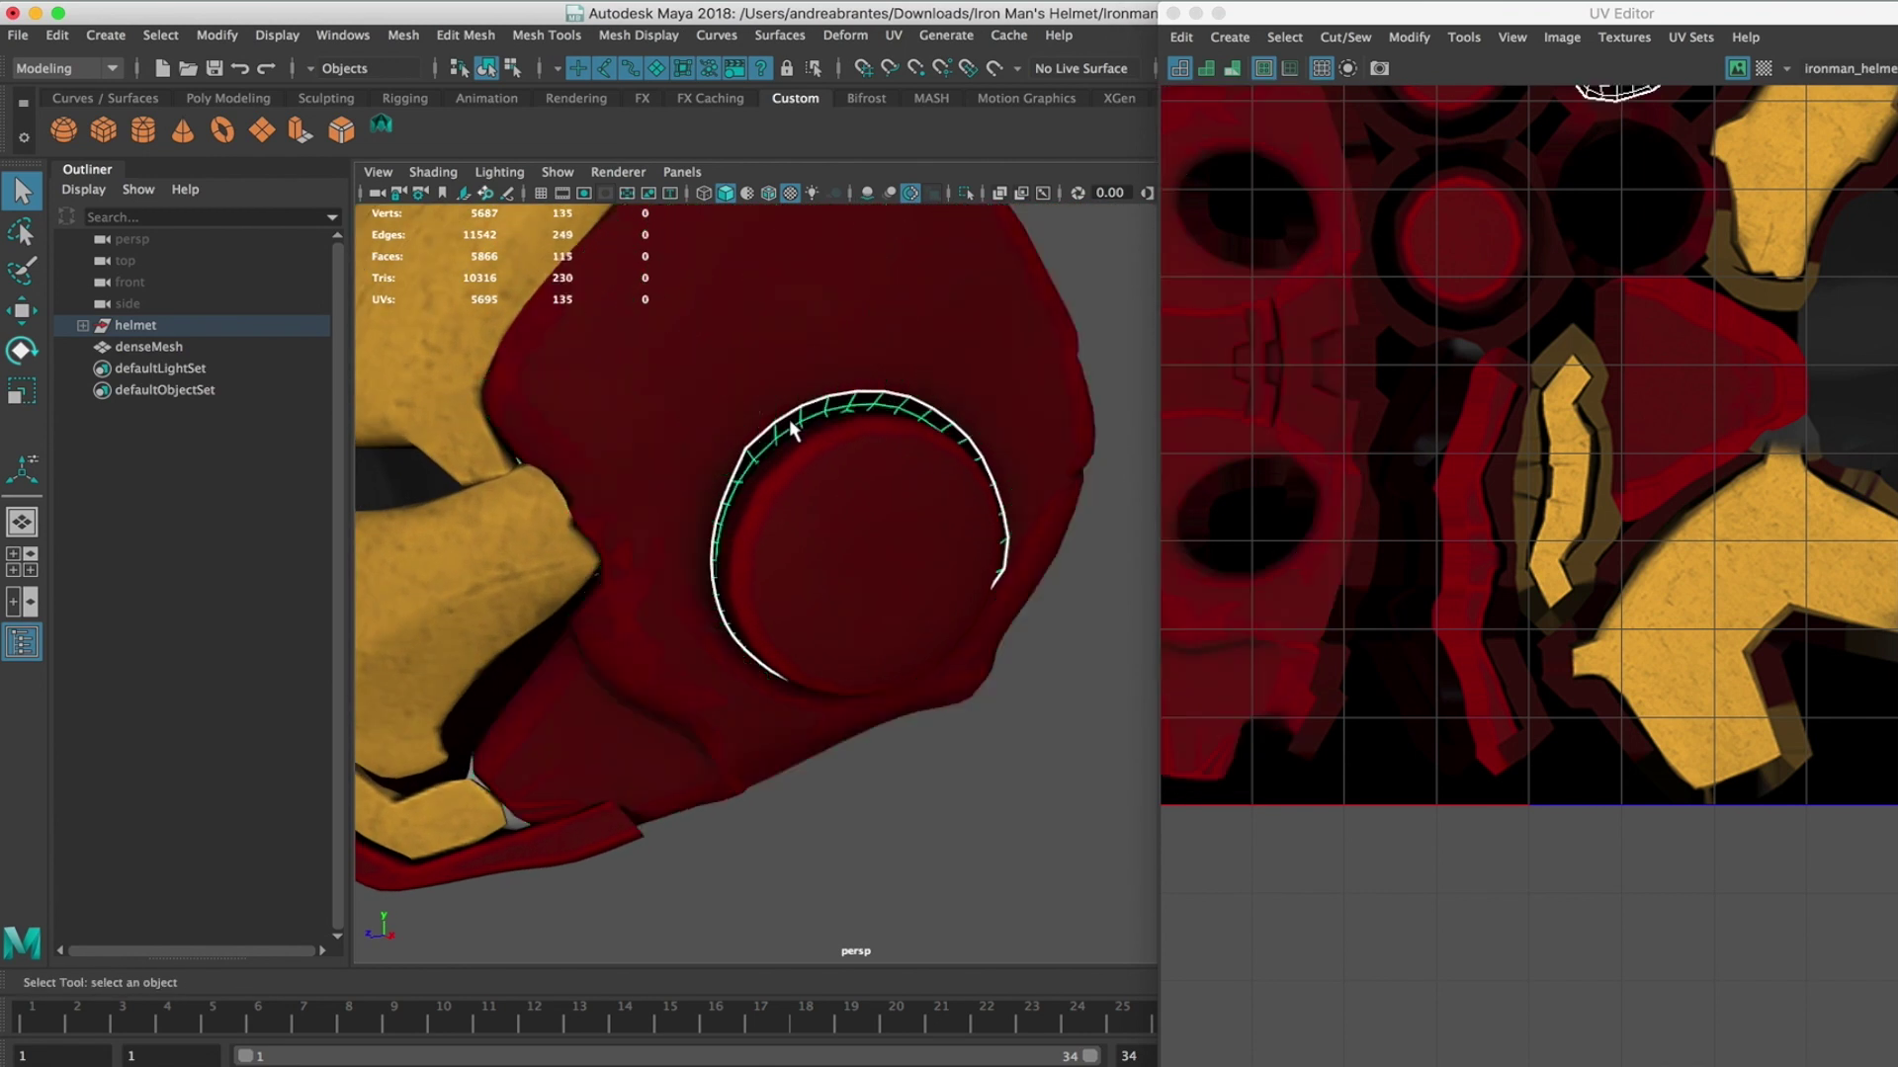
pyautogui.keyDown('alt'); pyautogui.moveTo(776, 403); pyautogui.dragTo(845, 378); pyautogui.keyUp('alt')
pyautogui.click(845, 378)
pyautogui.keyDown('alt'); pyautogui.moveTo(885, 317); pyautogui.dragTo(1093, 317); pyautogui.keyUp('alt')
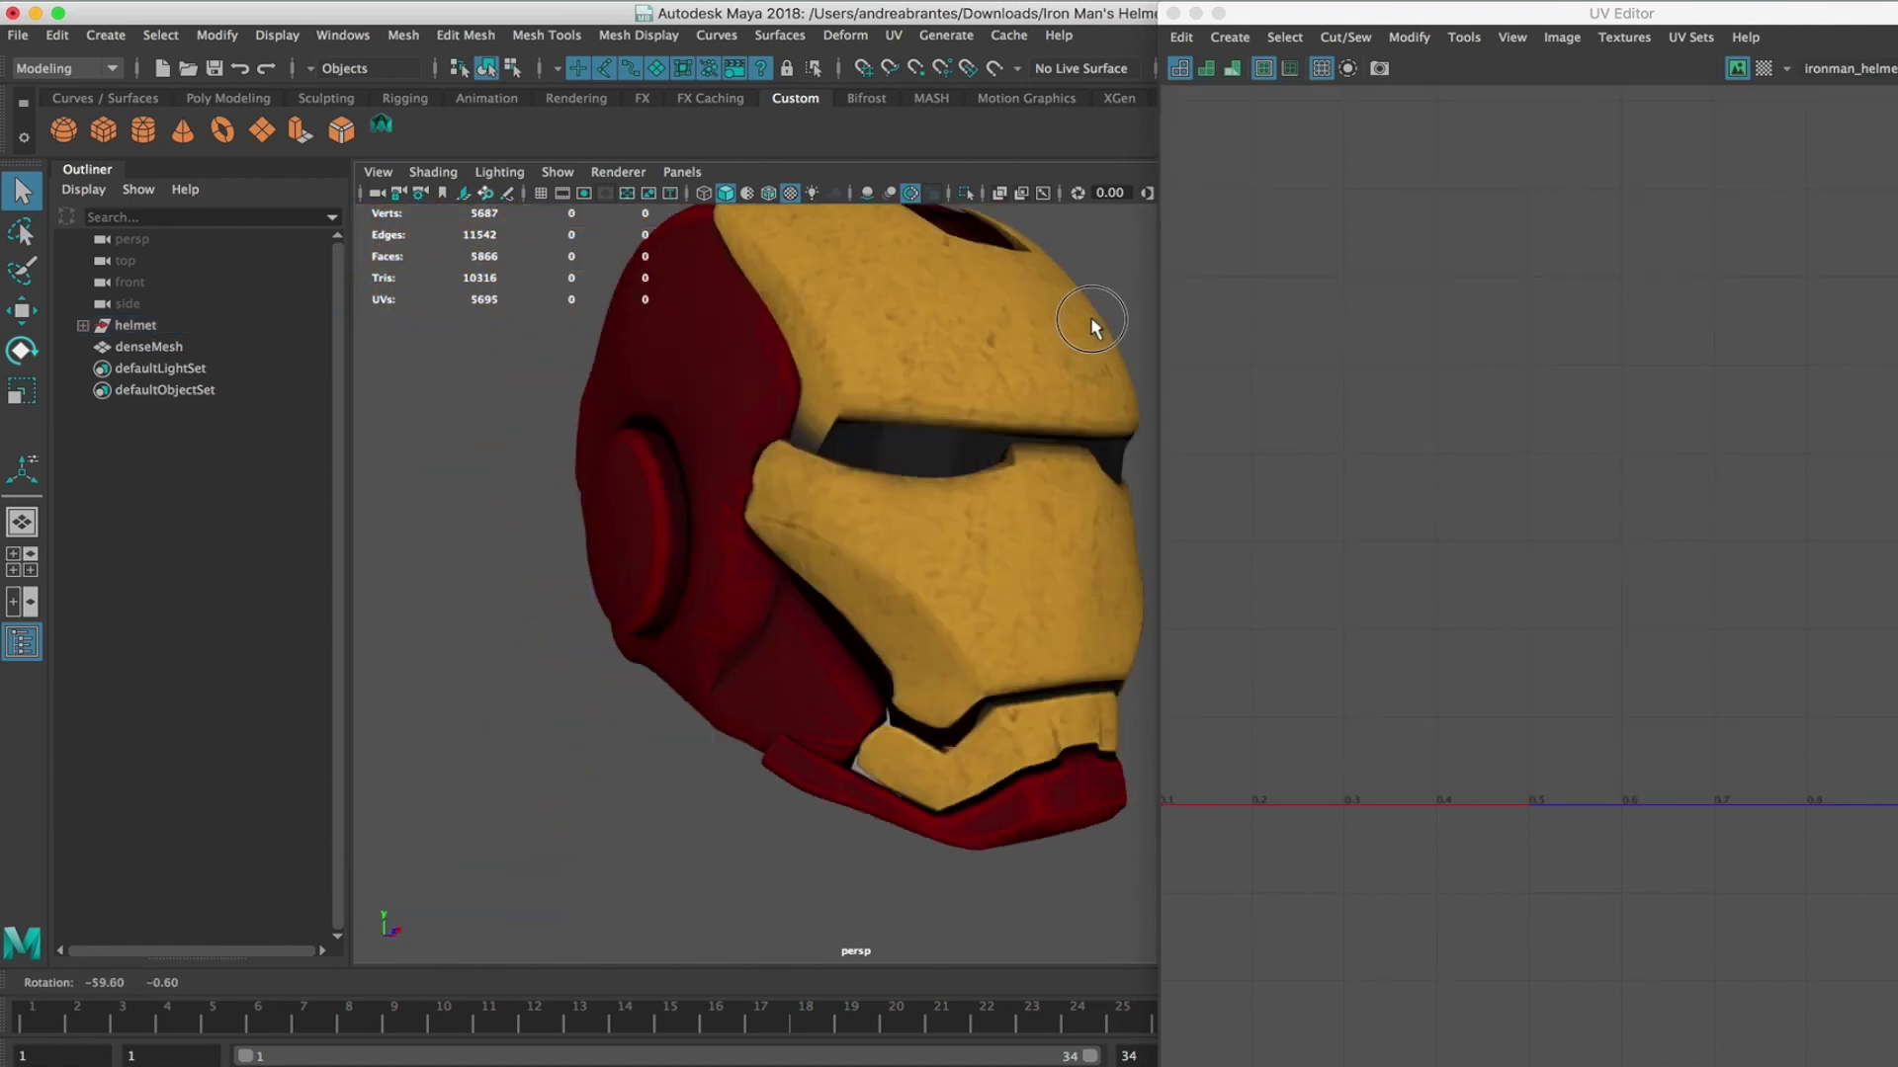
pyautogui.scroll(5, 751, 360)
pyautogui.scroll(5, 748, 341)
pyautogui.click(791, 413)
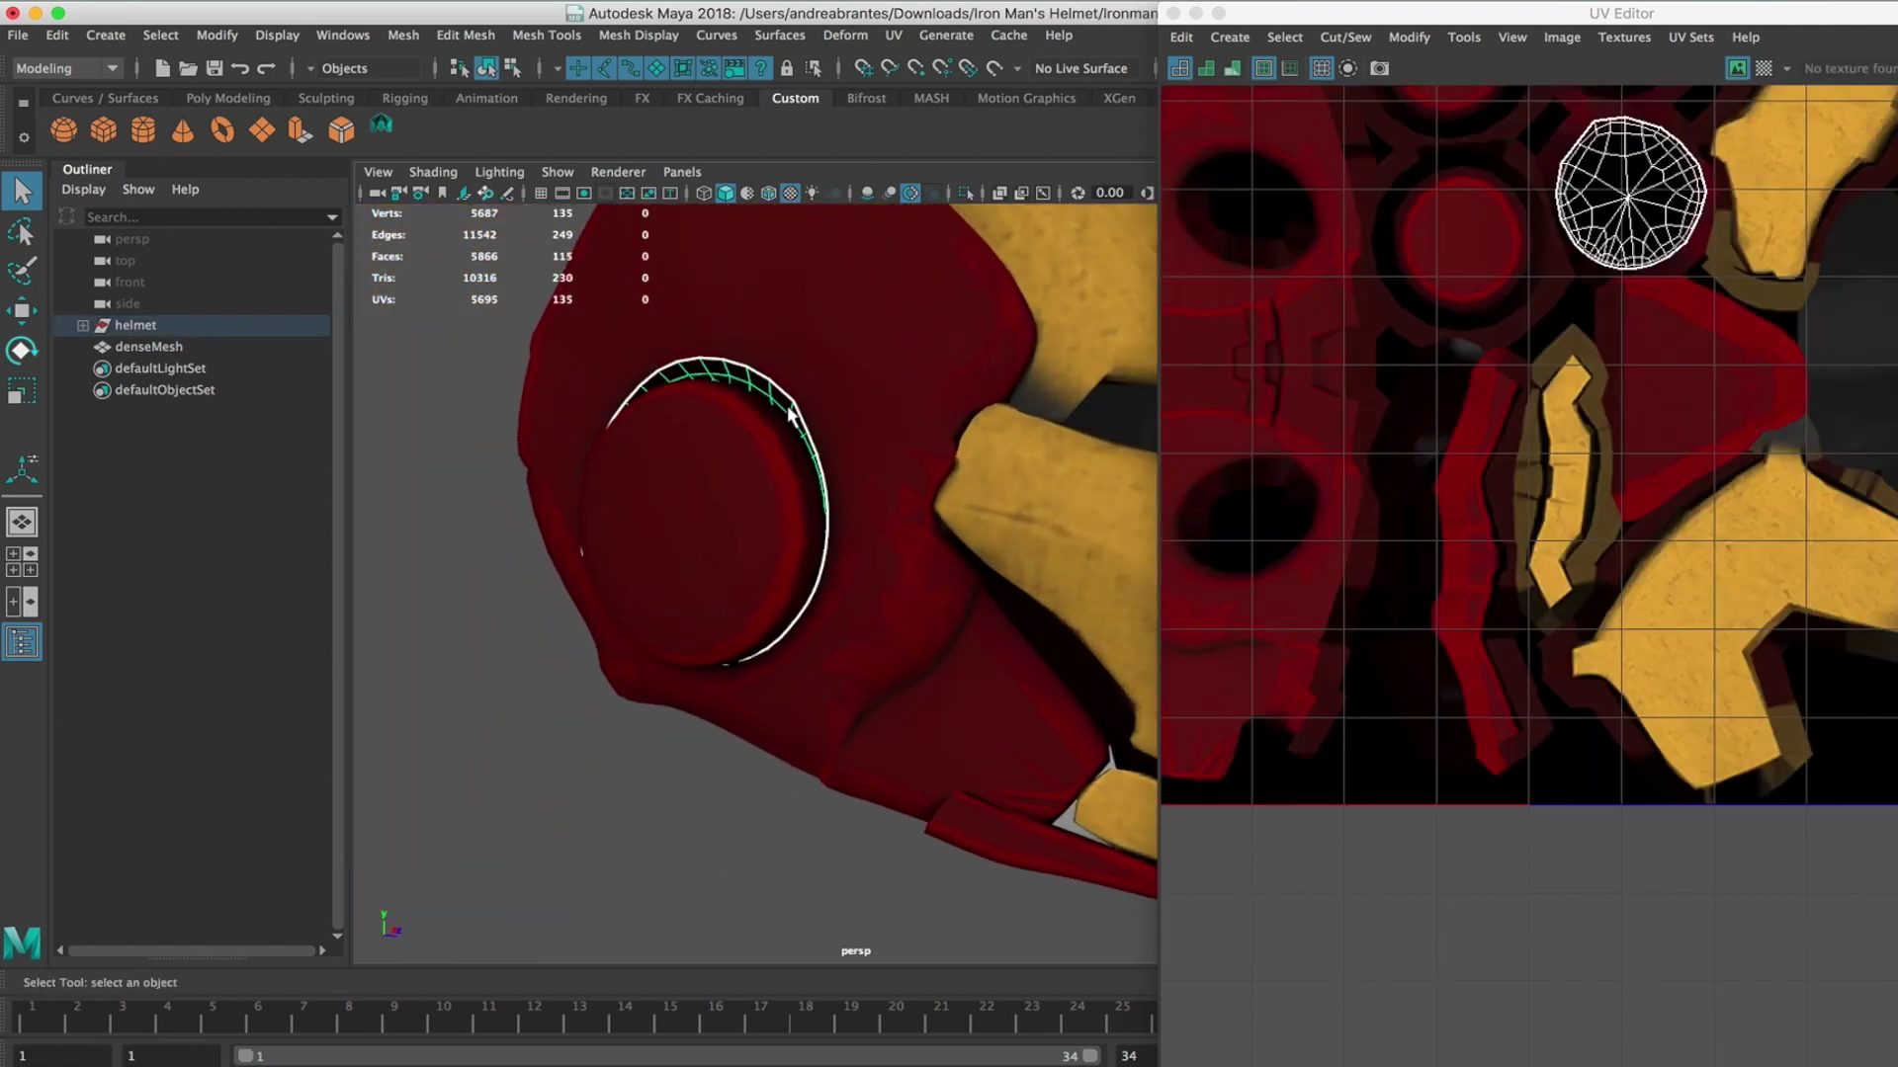
pyautogui.click(393, 392)
pyautogui.scroll(5, 754, 415)
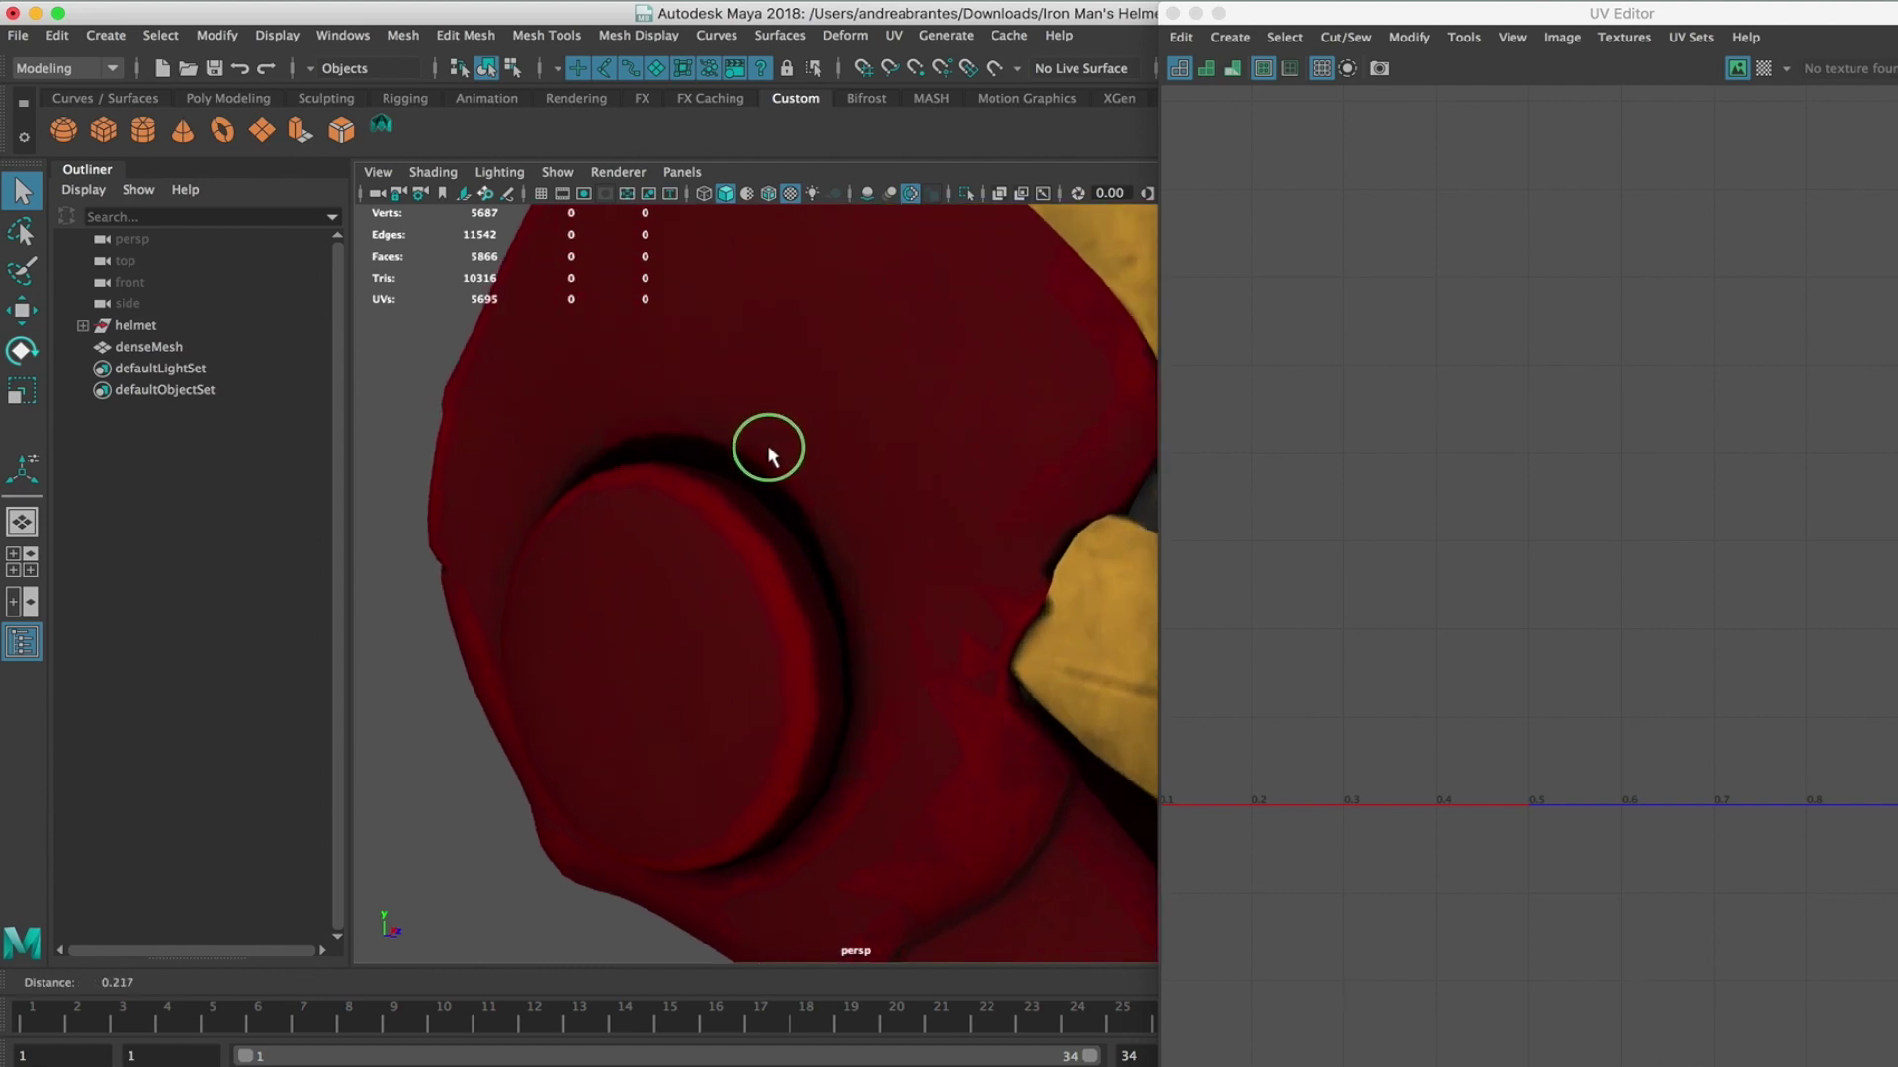
# - Examine the helmet's ear disc, faceplate edges and the separated red chin pieces from the side and underneath
pyautogui.click(767, 470)
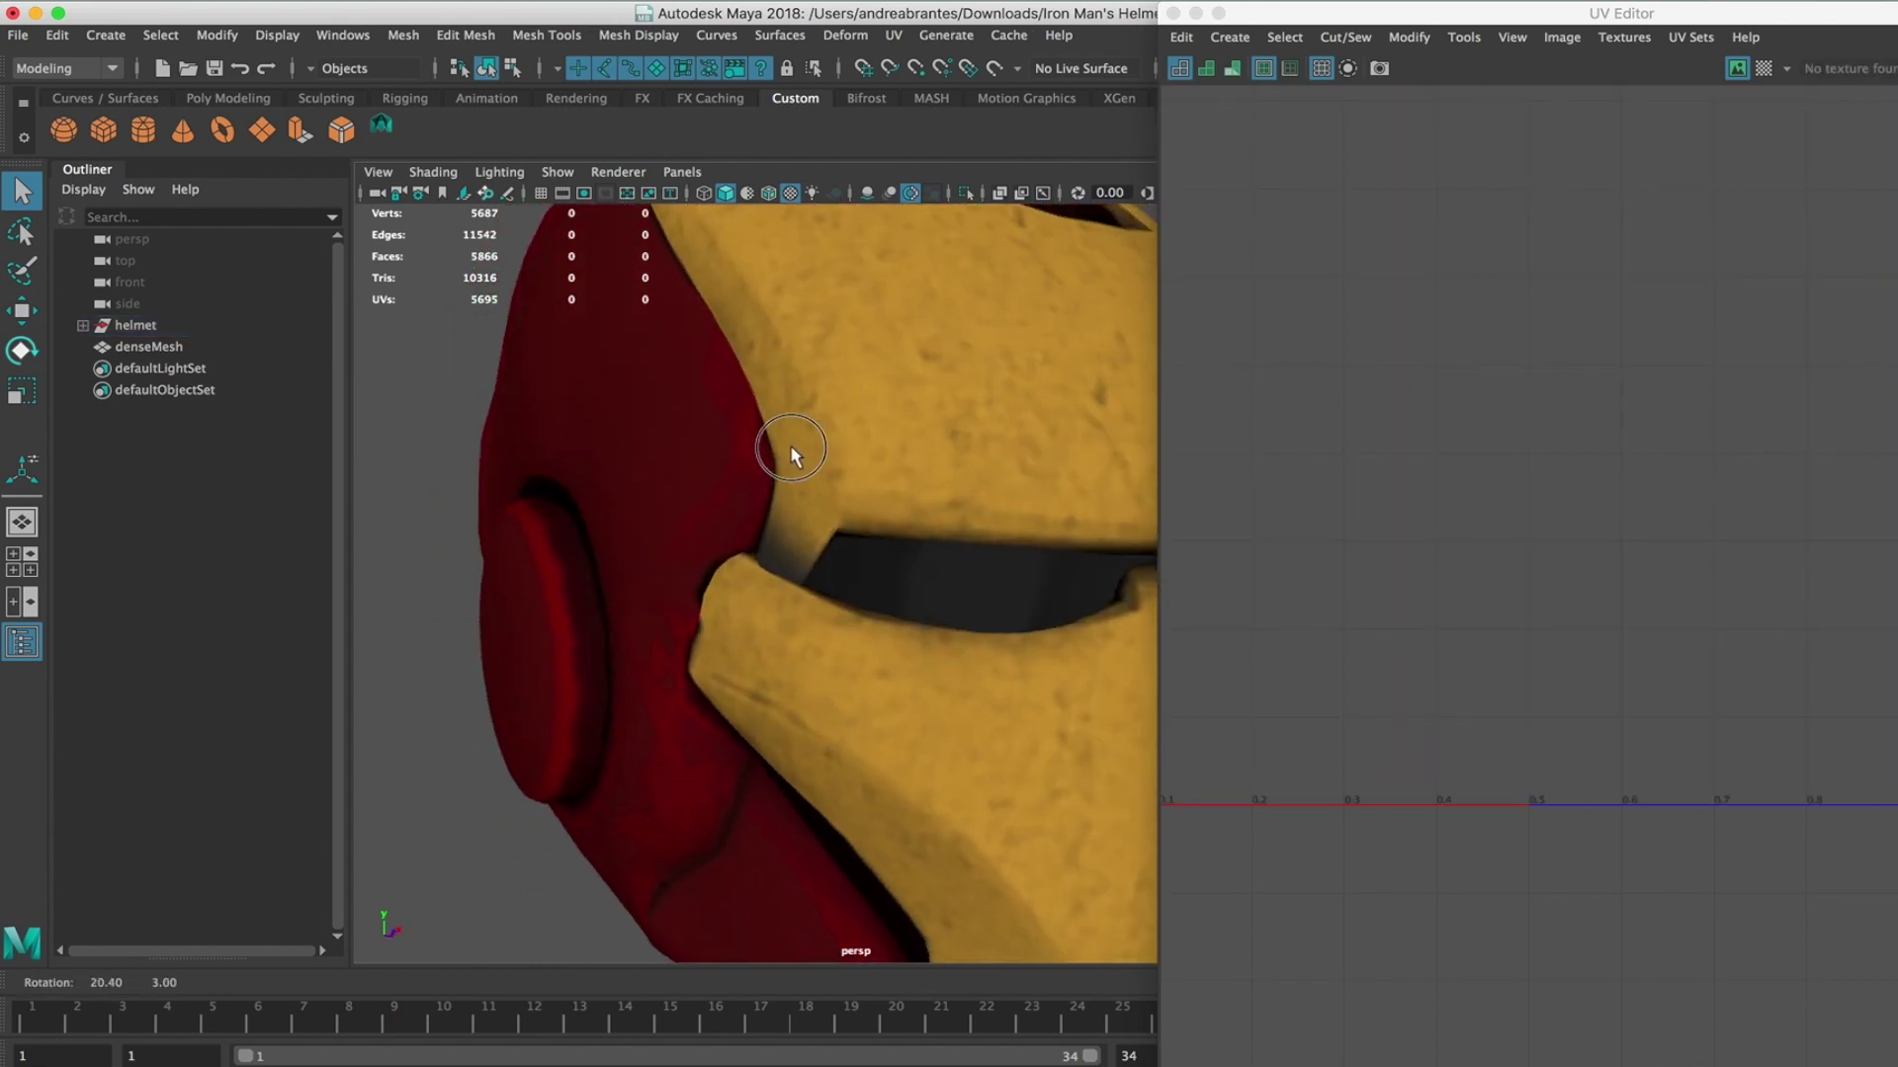
pyautogui.scroll(-5, 783, 450)
pyautogui.scroll(4, 786, 449)
pyautogui.scroll(3, 697, 480)
pyautogui.keyDown('alt'); pyautogui.moveTo(737, 509); pyautogui.dragTo(1054, 585); pyautogui.keyUp('alt')
pyautogui.click(877, 504)
pyautogui.press('f')
pyautogui.click(825, 507)
pyautogui.scroll(-5, 941, 538)
pyautogui.scroll(5, 958, 571)
pyautogui.click(959, 571)
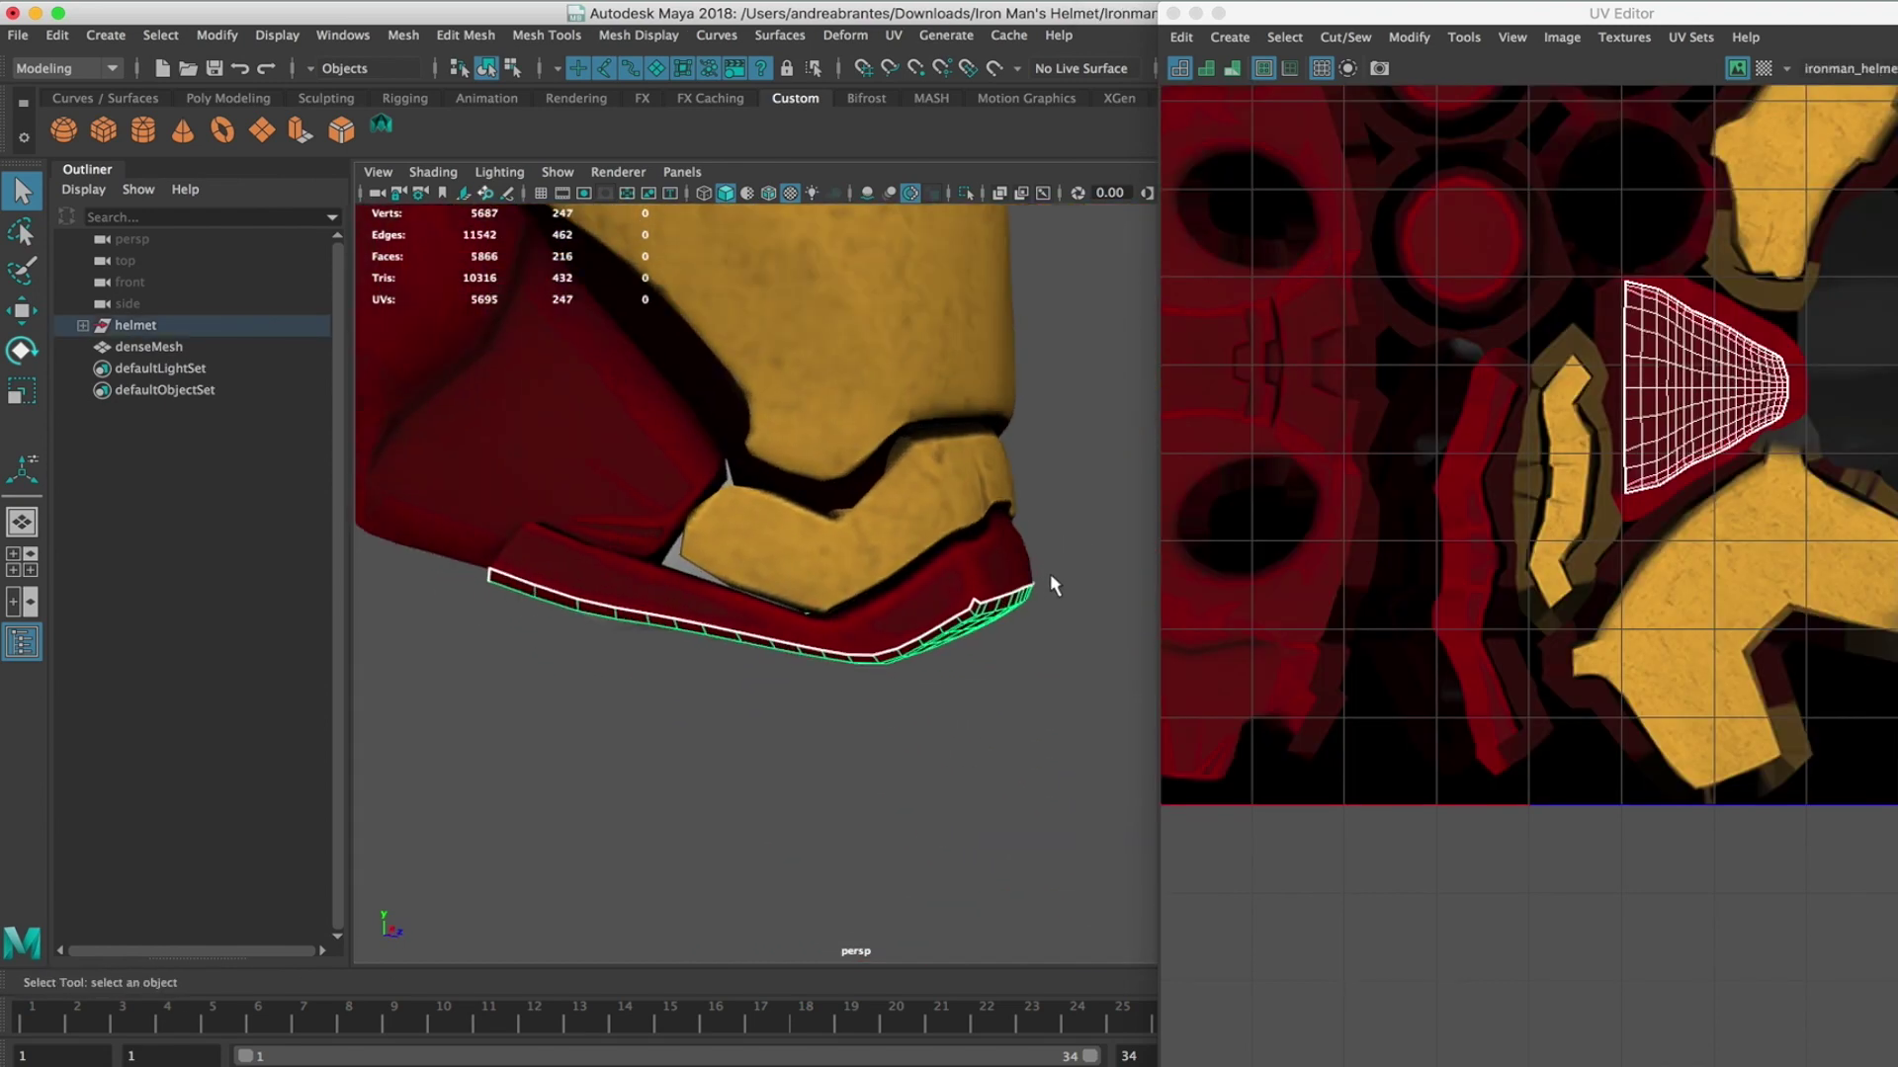
pyautogui.click(1094, 519)
pyautogui.scroll(3, 1036, 566)
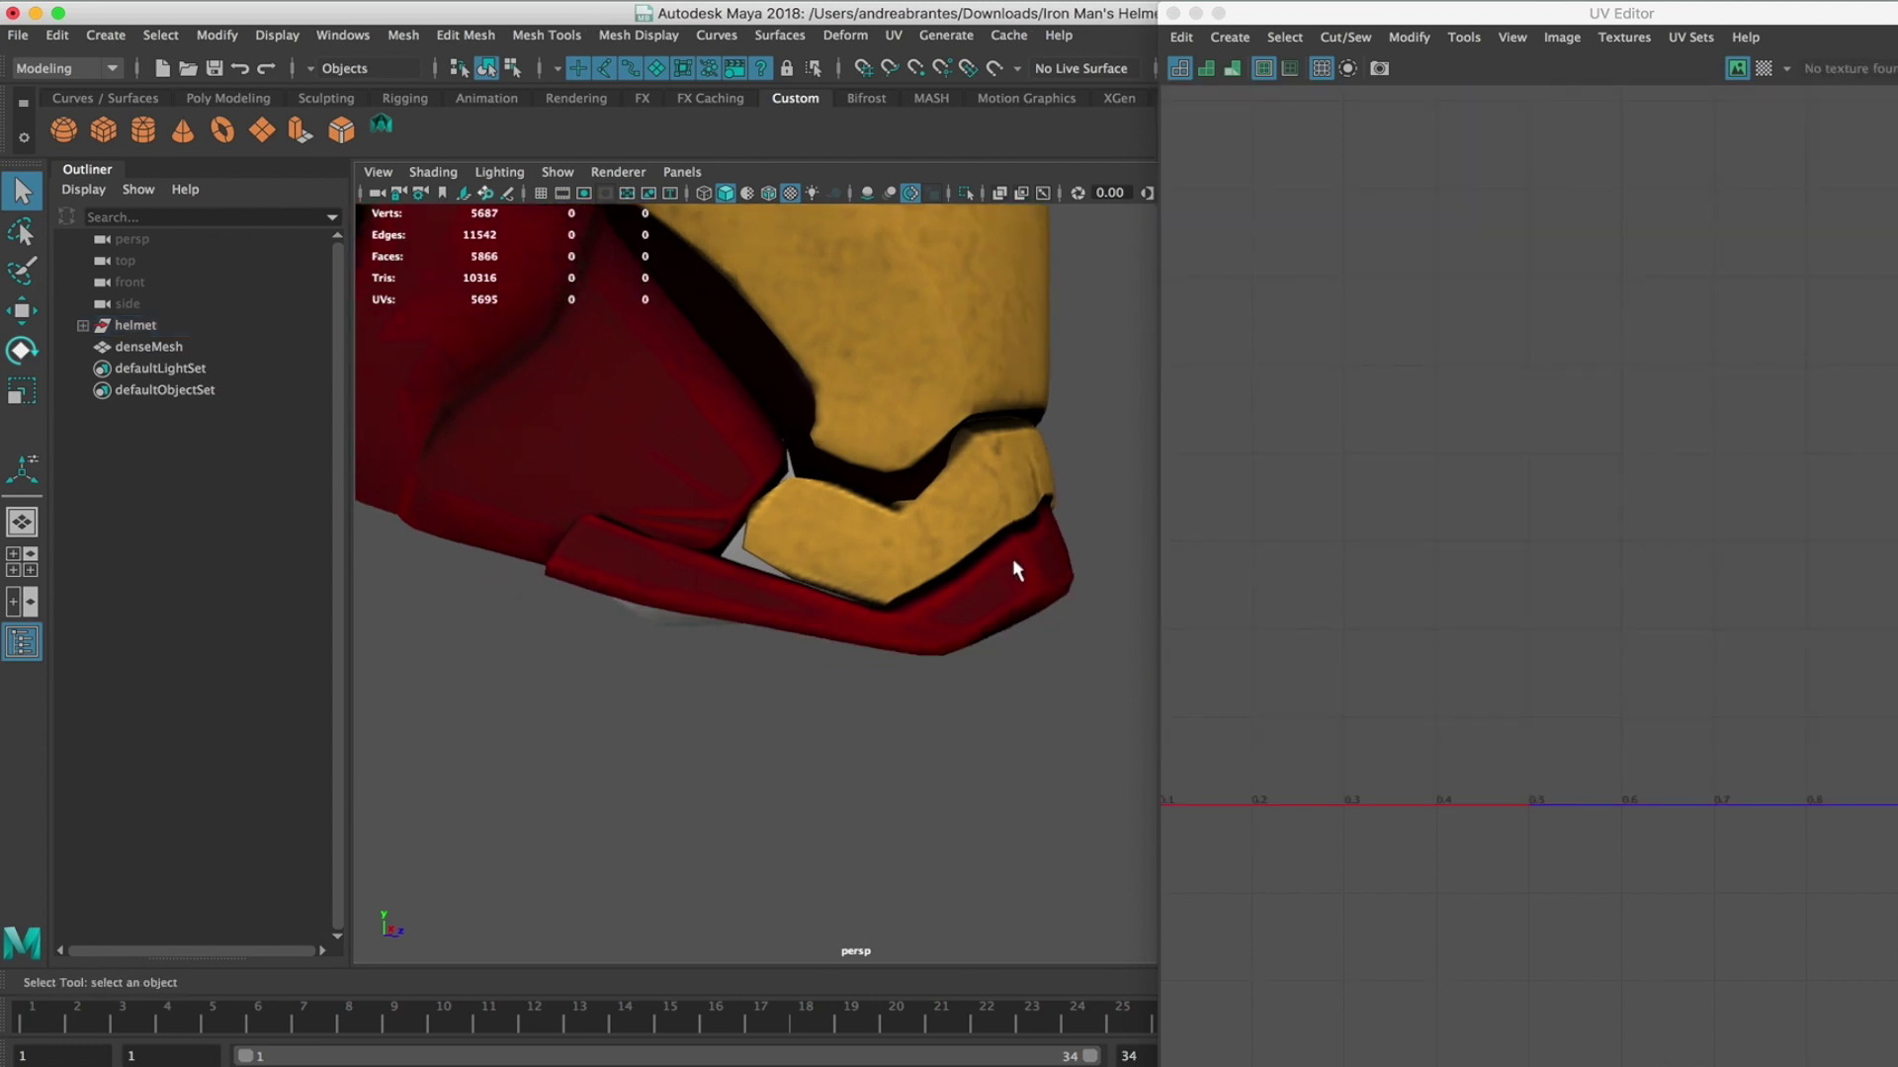
# - Soften the edges of the red chin strip and the separate piece covering its underside
pyautogui.click(1055, 605)
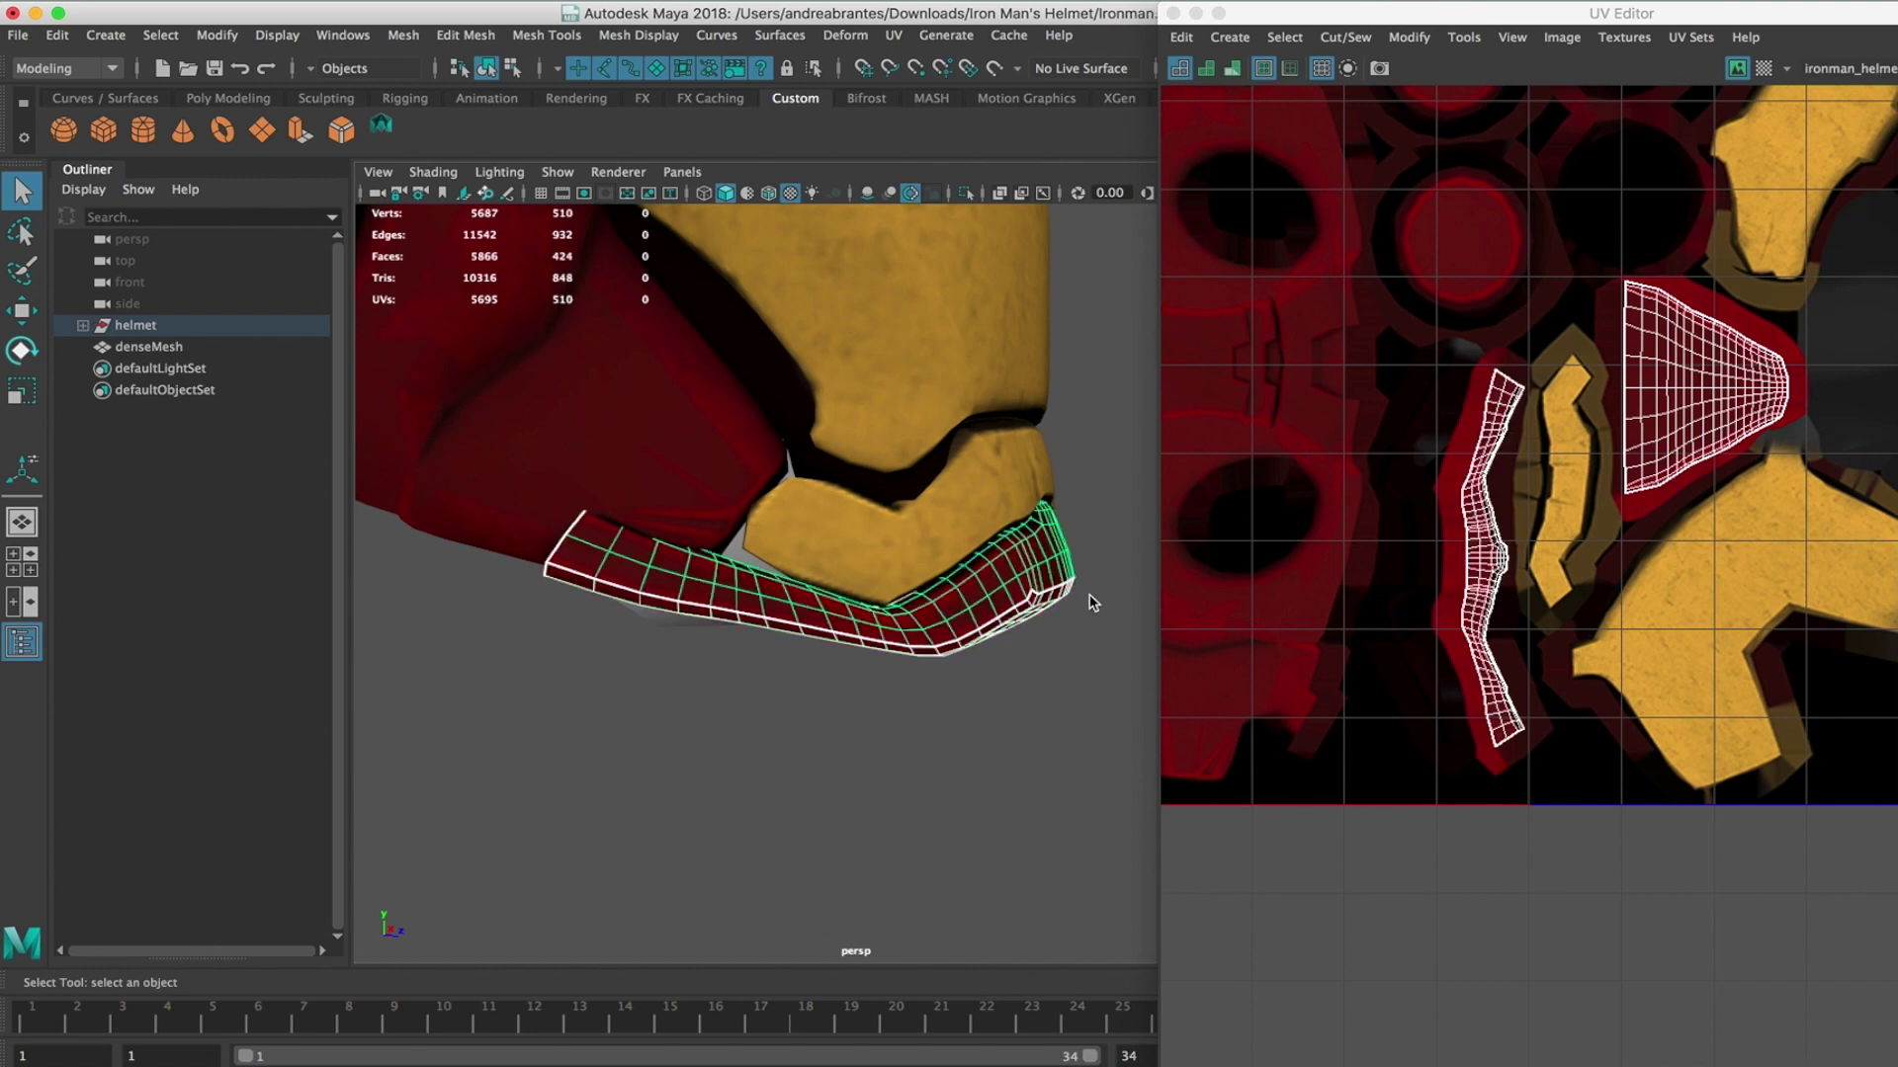
pyautogui.click(723, 37)
pyautogui.moveTo(665, 38)
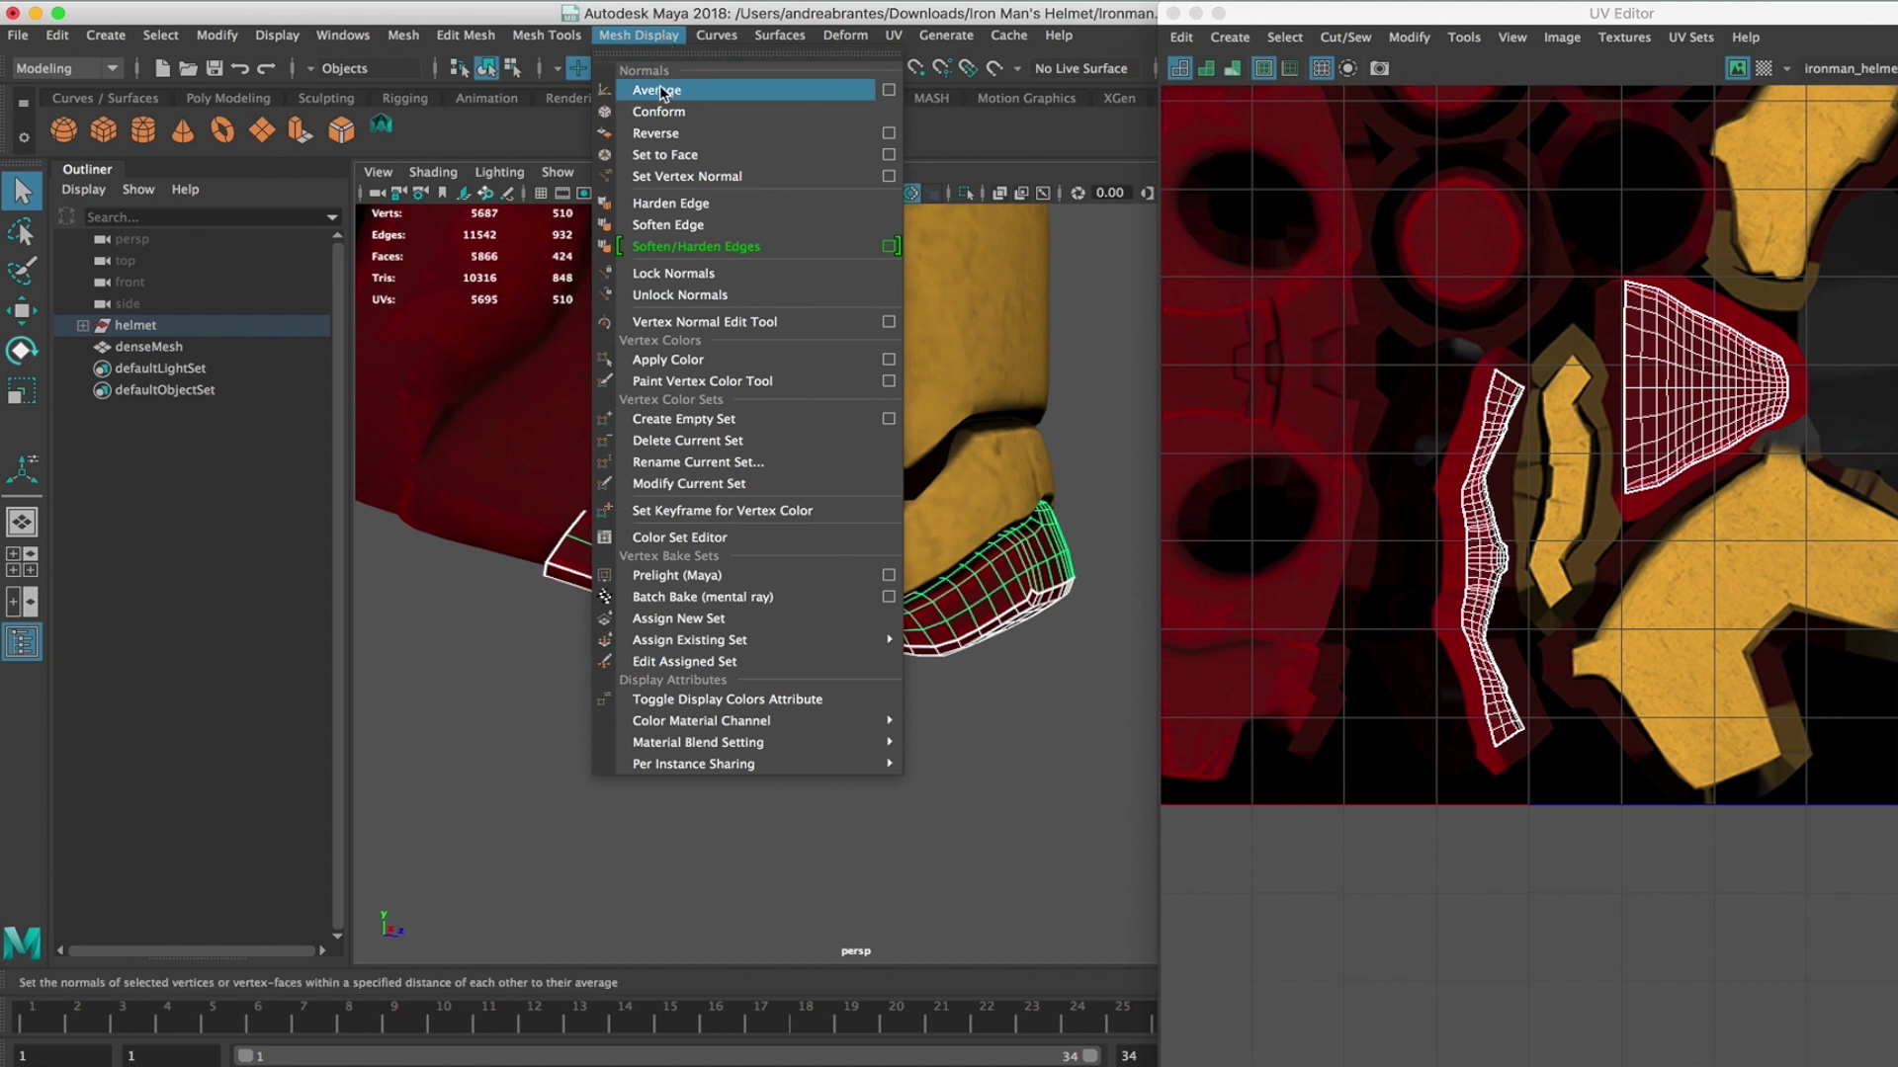
pyautogui.click(661, 91)
pyautogui.click(635, 36)
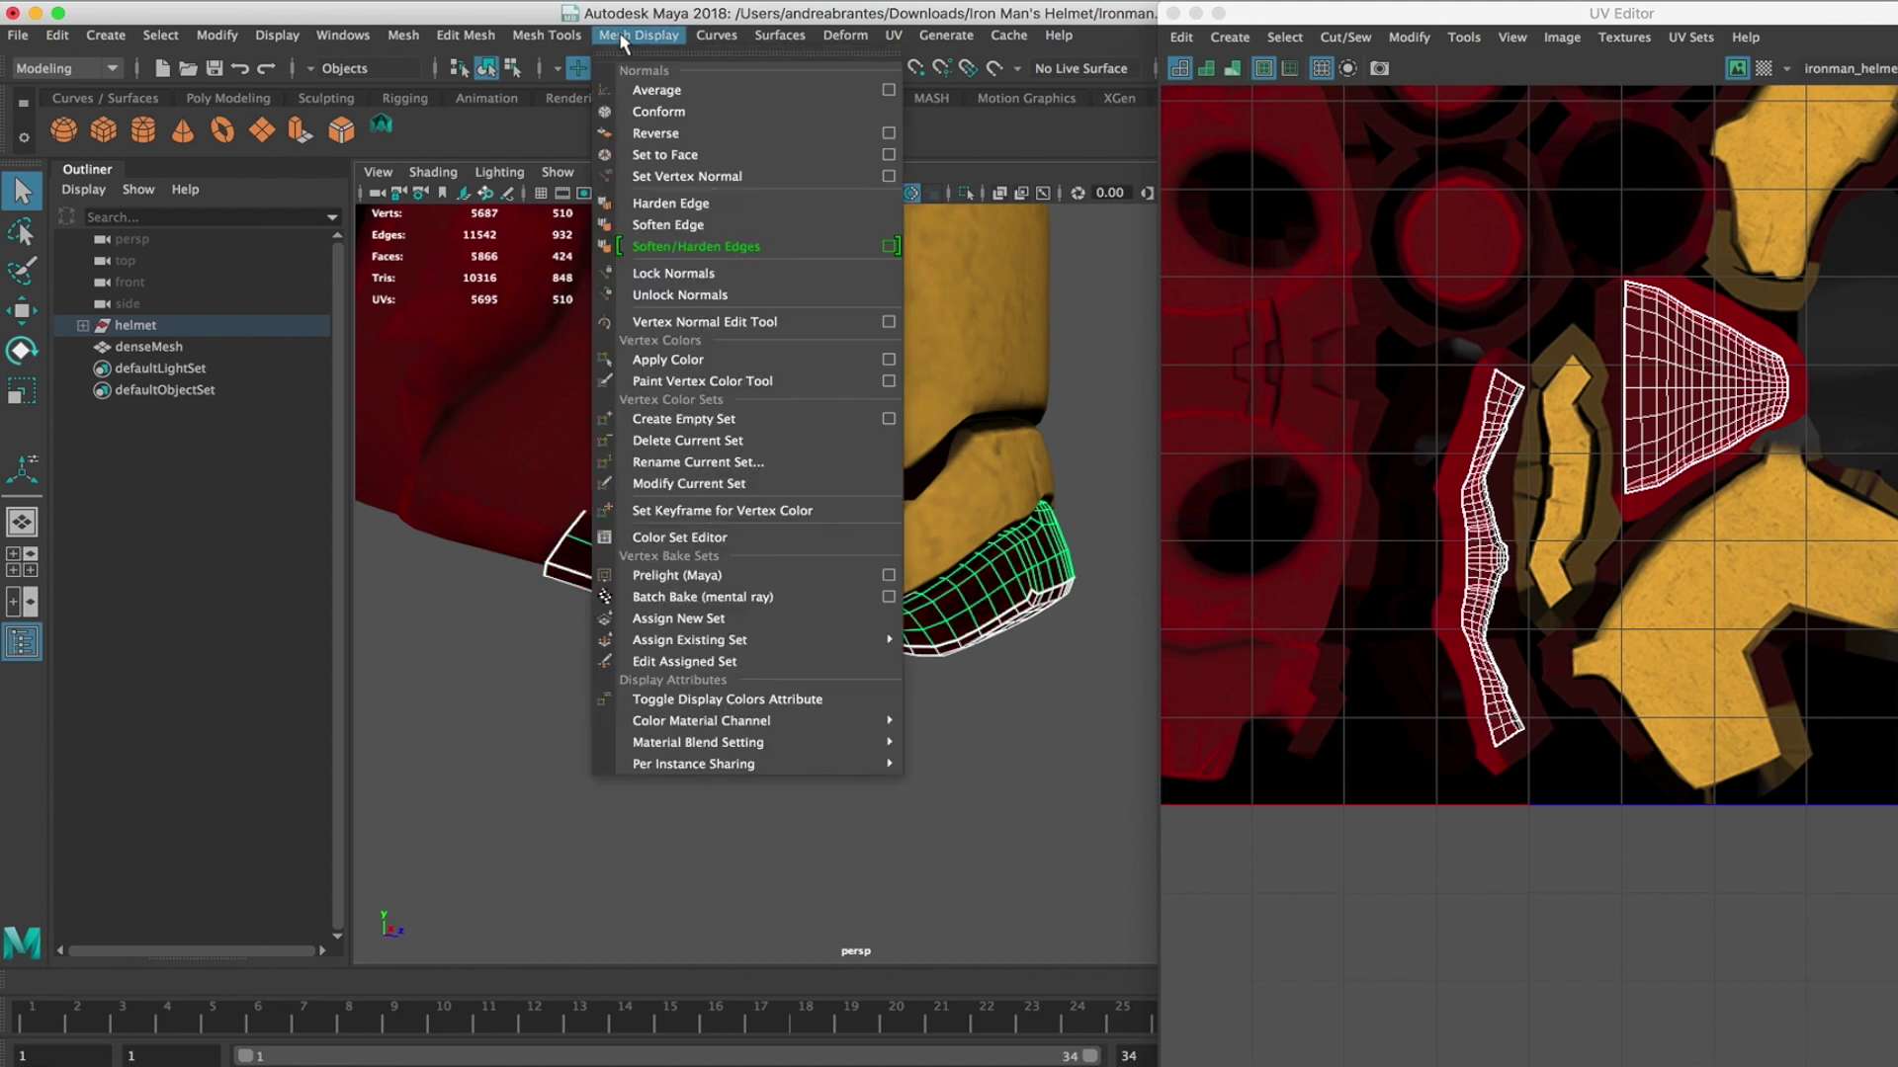
pyautogui.click(678, 145)
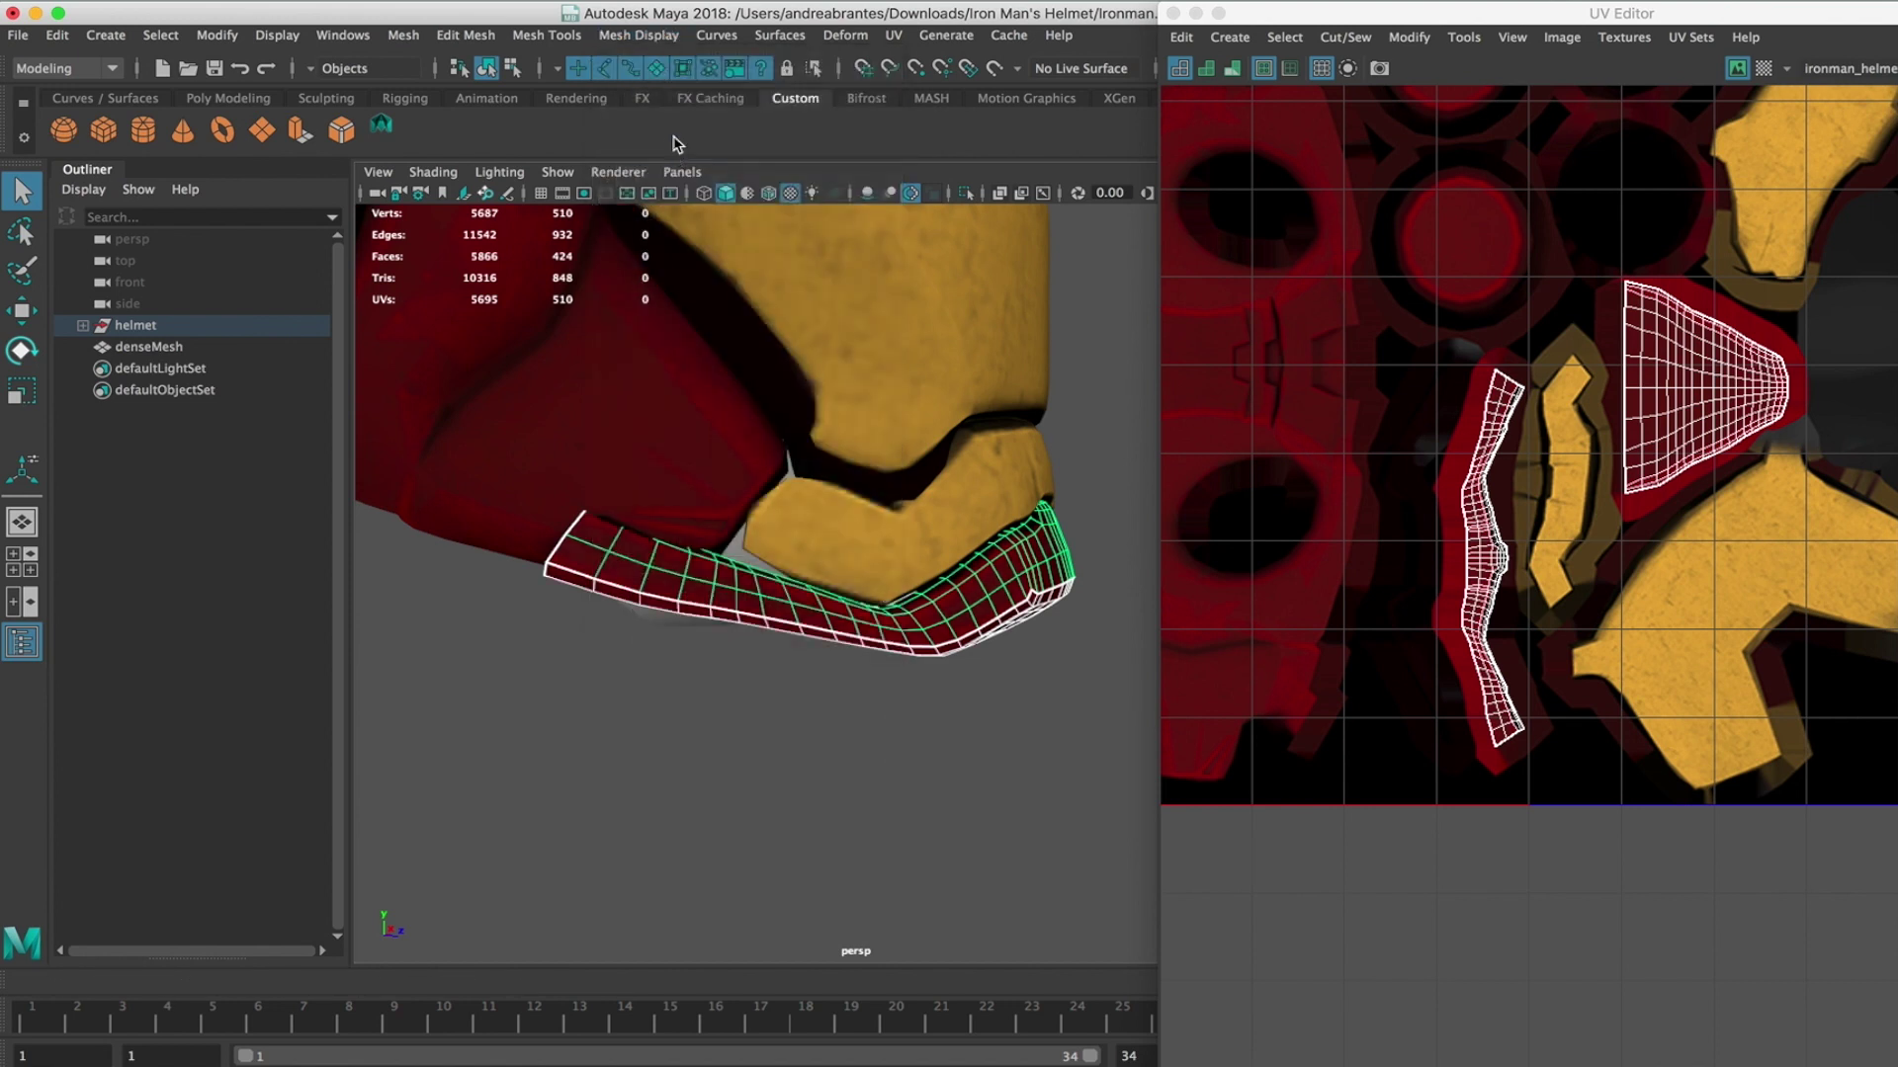
pyautogui.click(638, 35)
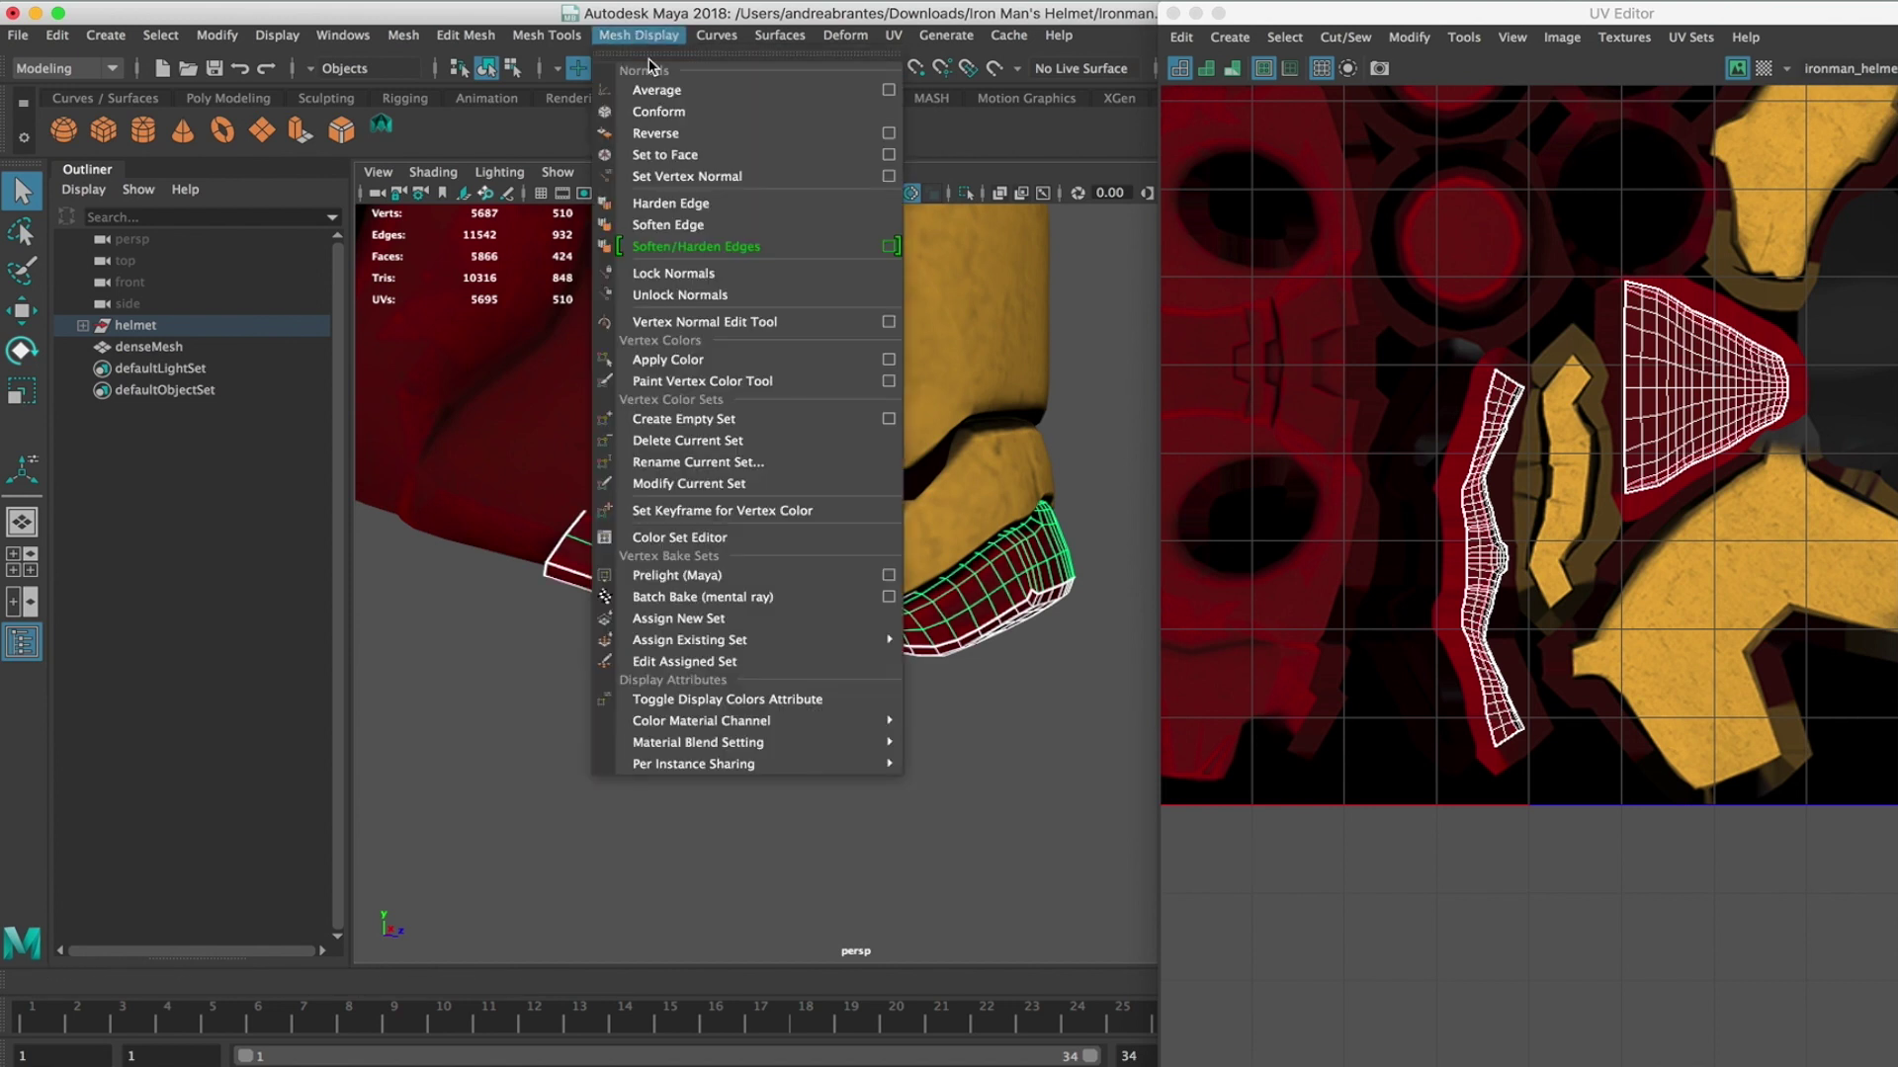
pyautogui.click(695, 225)
pyautogui.click(1003, 373)
# - Delete the non-deformer history of all the helmet meshes and the denseMesh together
pyautogui.click(1119, 442)
pyautogui.keyDown('alt'); pyautogui.moveTo(1119, 442); pyautogui.dragTo(742, 495); pyautogui.keyUp('alt')
pyautogui.scroll(5, 831, 475)
pyautogui.moveTo(741, 495)
pyautogui.keyDown('alt'); pyautogui.mouseDown(button='right')
pyautogui.moveTo(754, 589)
pyautogui.moveTo(742, 500)
pyautogui.moveTo(775, 506)
pyautogui.mouseUp(button='right'); pyautogui.keyUp('alt')
pyautogui.keyDown('alt'); pyautogui.moveTo(774, 505); pyautogui.dragTo(748, 376); pyautogui.keyUp('alt')
pyautogui.moveTo(595, 282); pyautogui.dragTo(1147, 759)
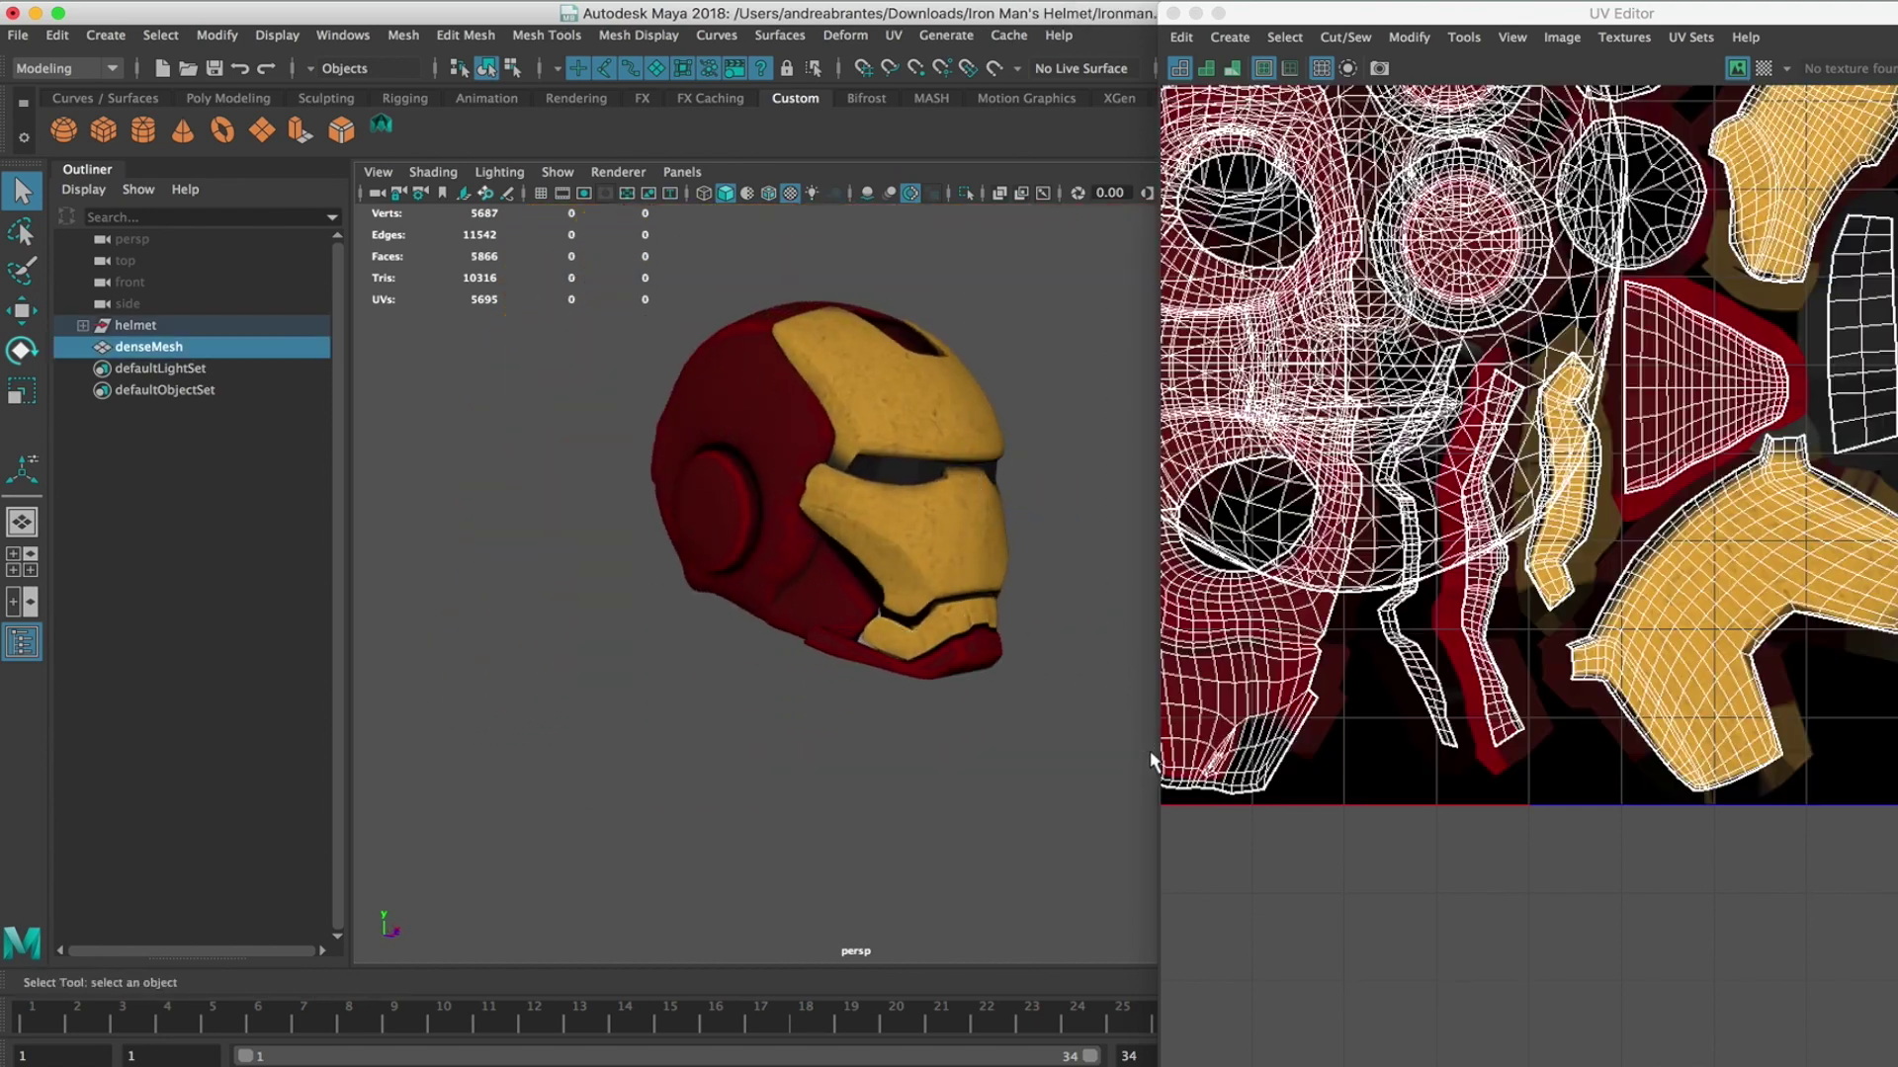
pyautogui.click(57, 39)
pyautogui.moveTo(254, 294)
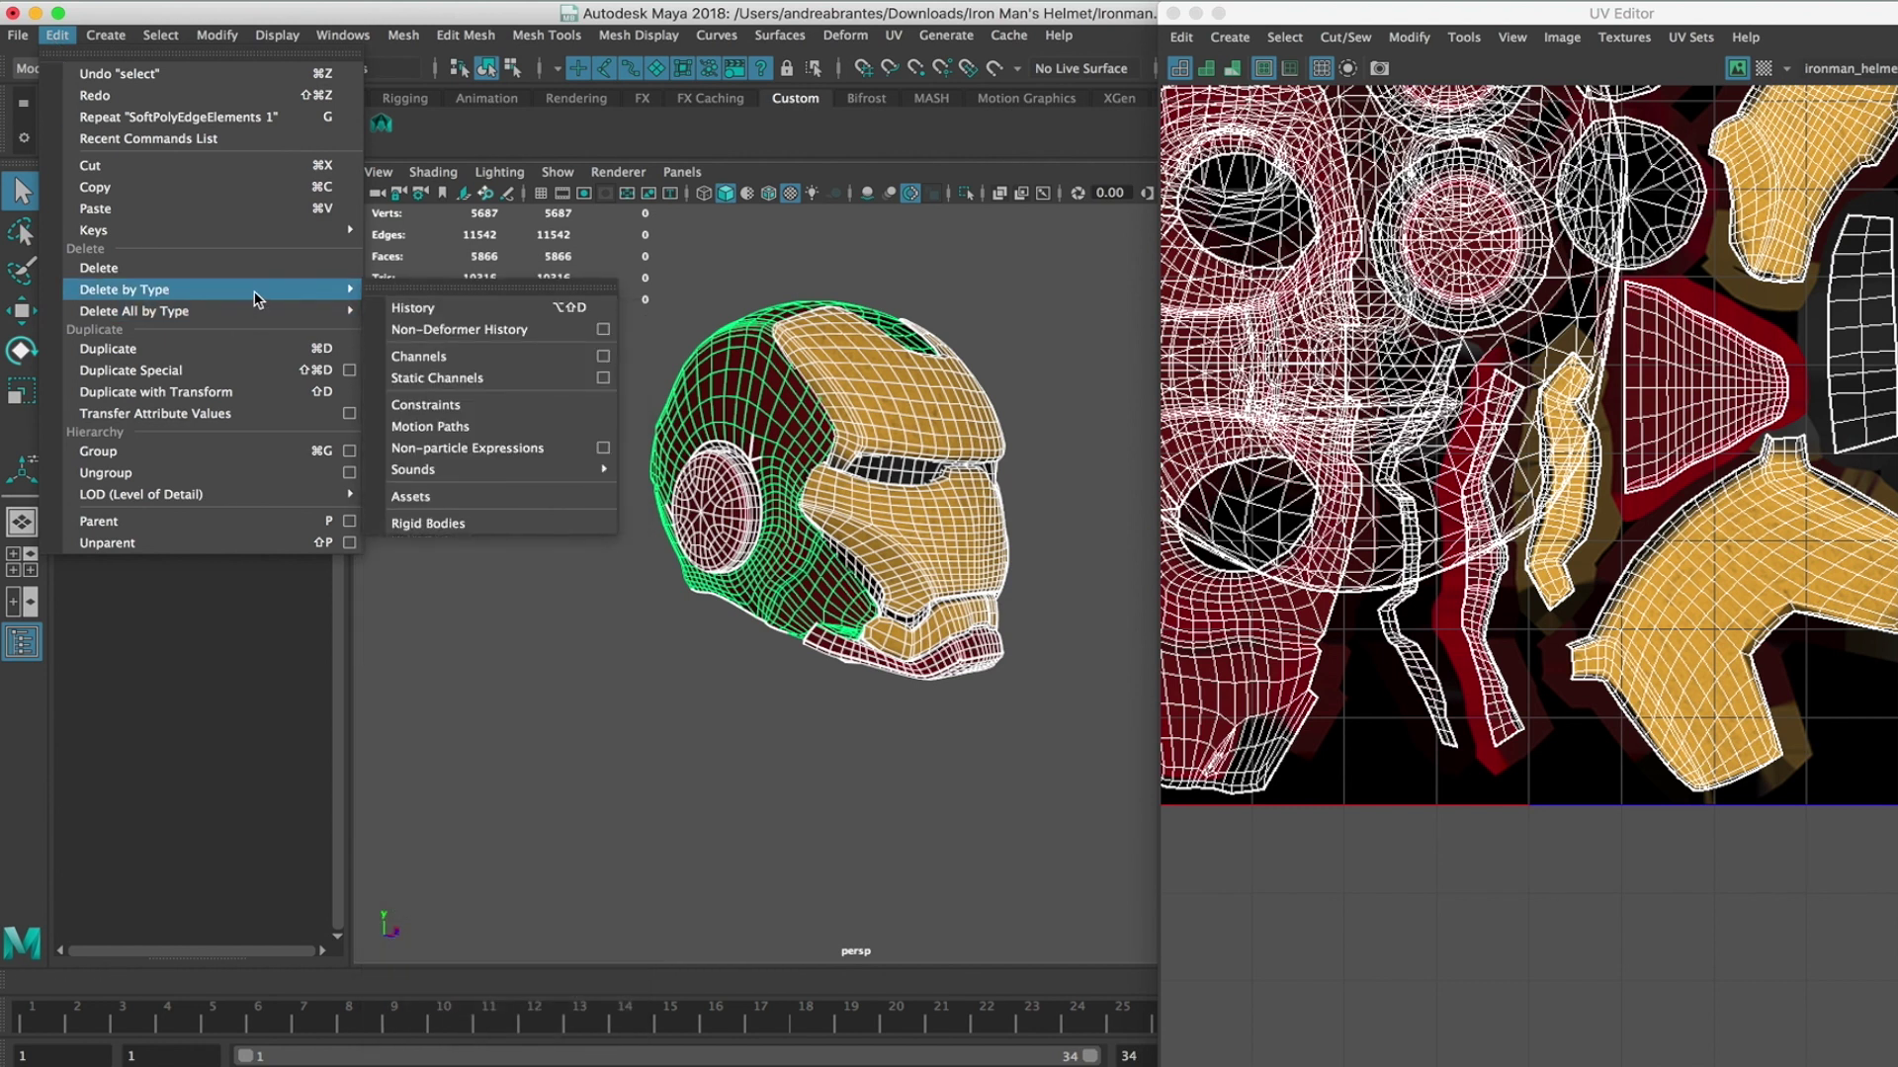
pyautogui.click(472, 334)
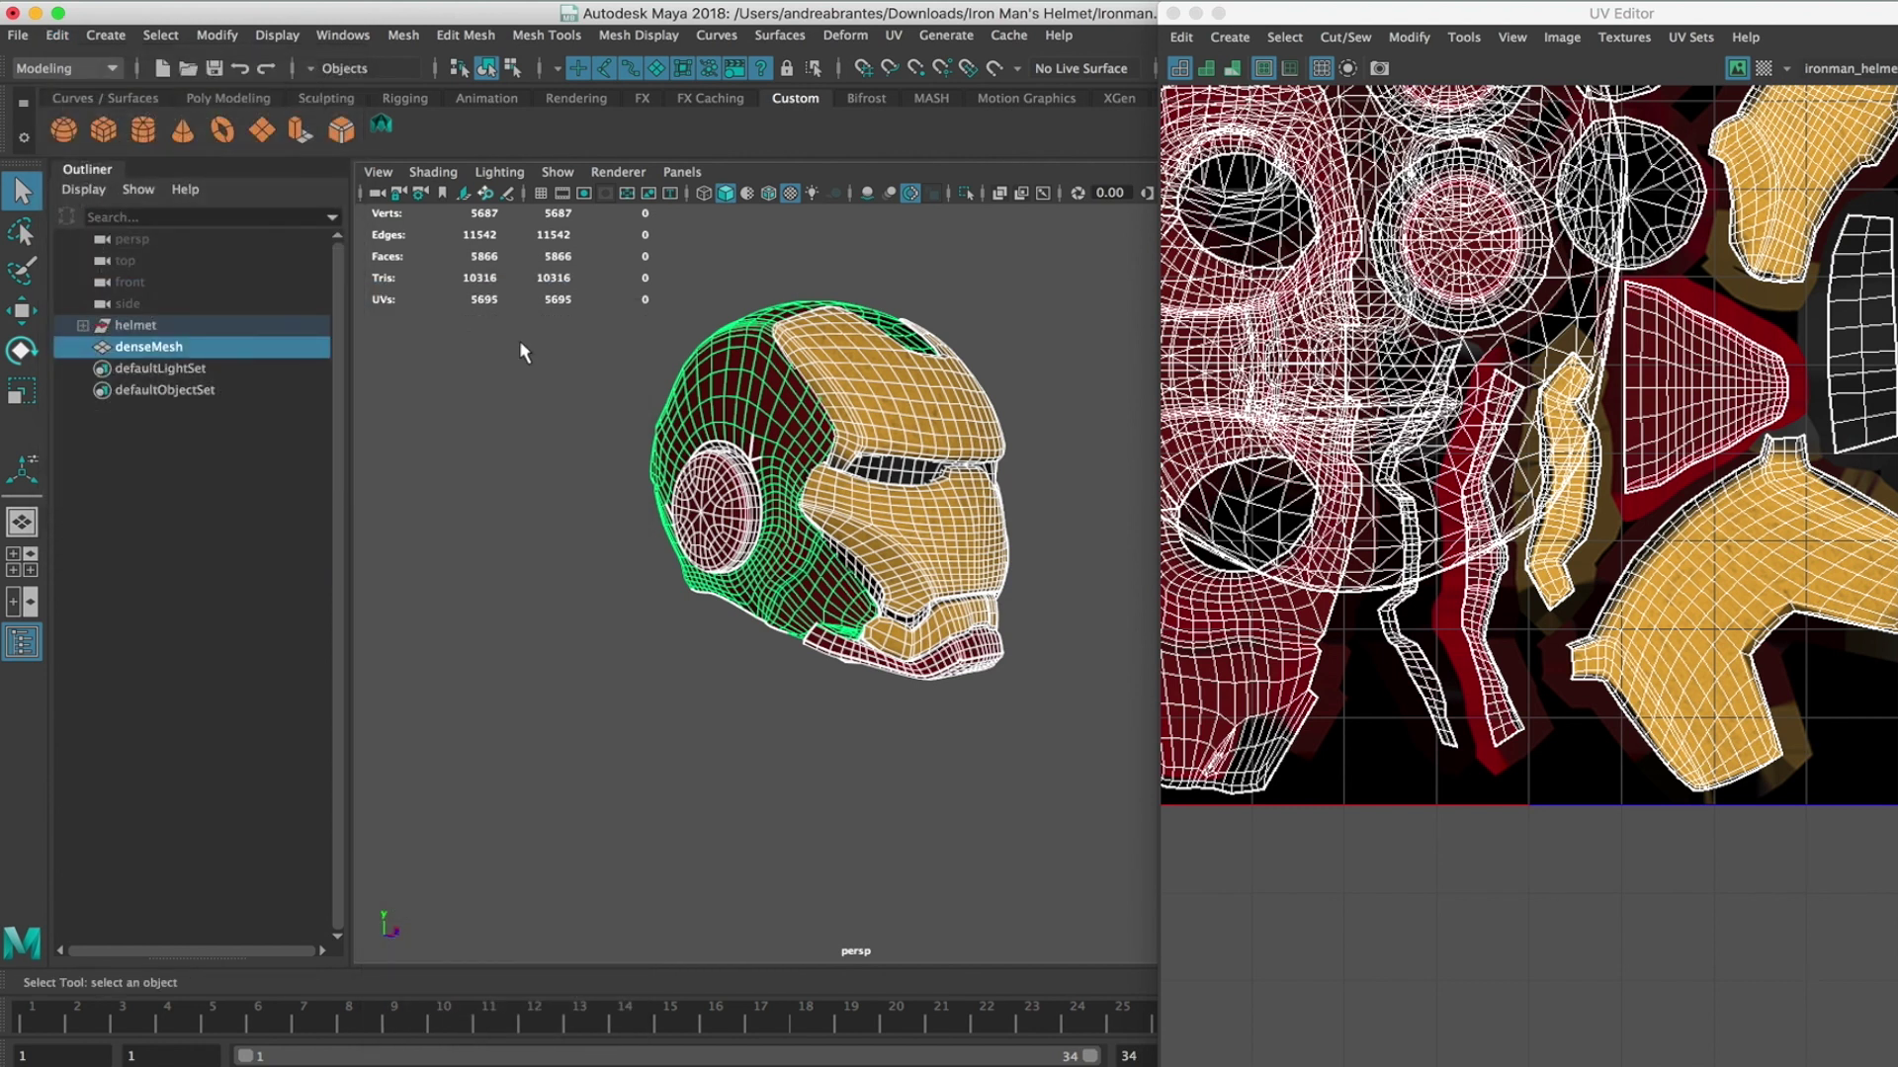
# - Close the UV Editor and show the Attribute Editor for the helmet's red main shell, then clear the selection
pyautogui.click(1065, 315)
pyautogui.click(766, 467)
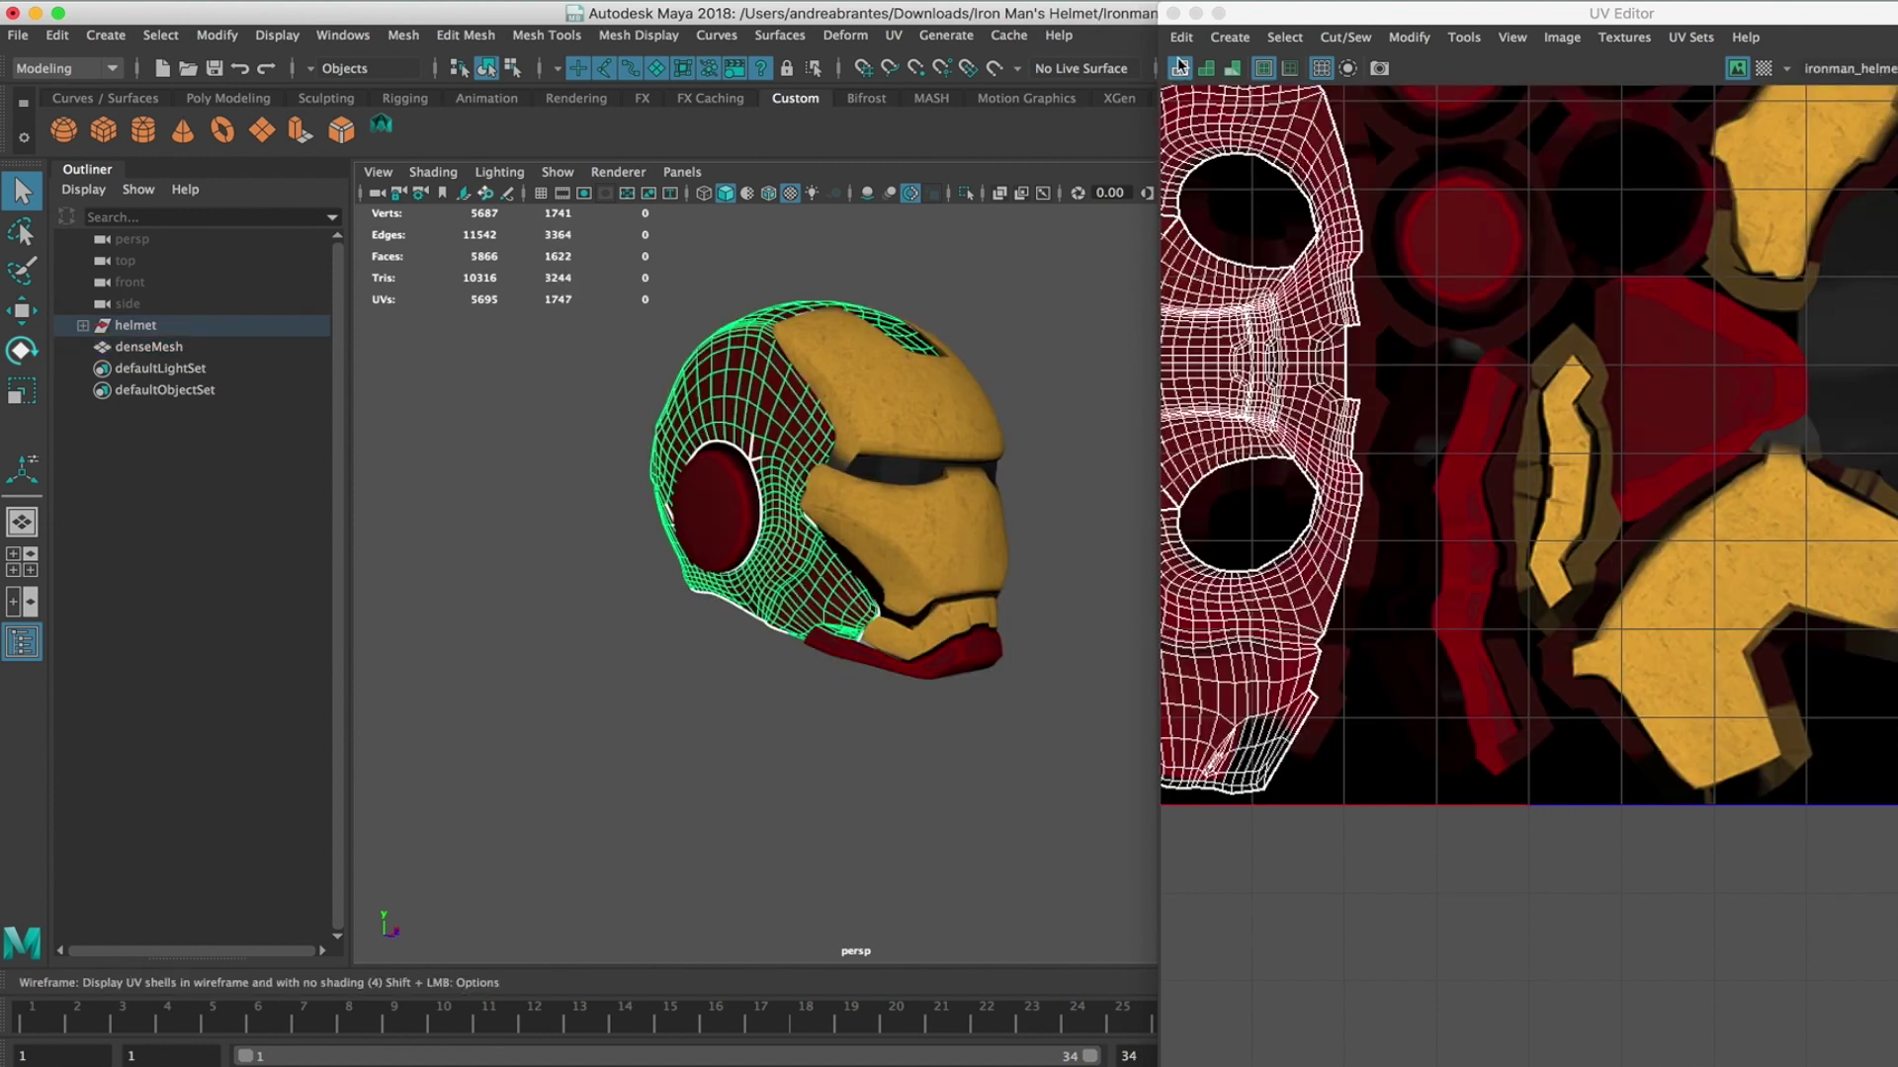
pyautogui.hotkey('ctrl', 'a')
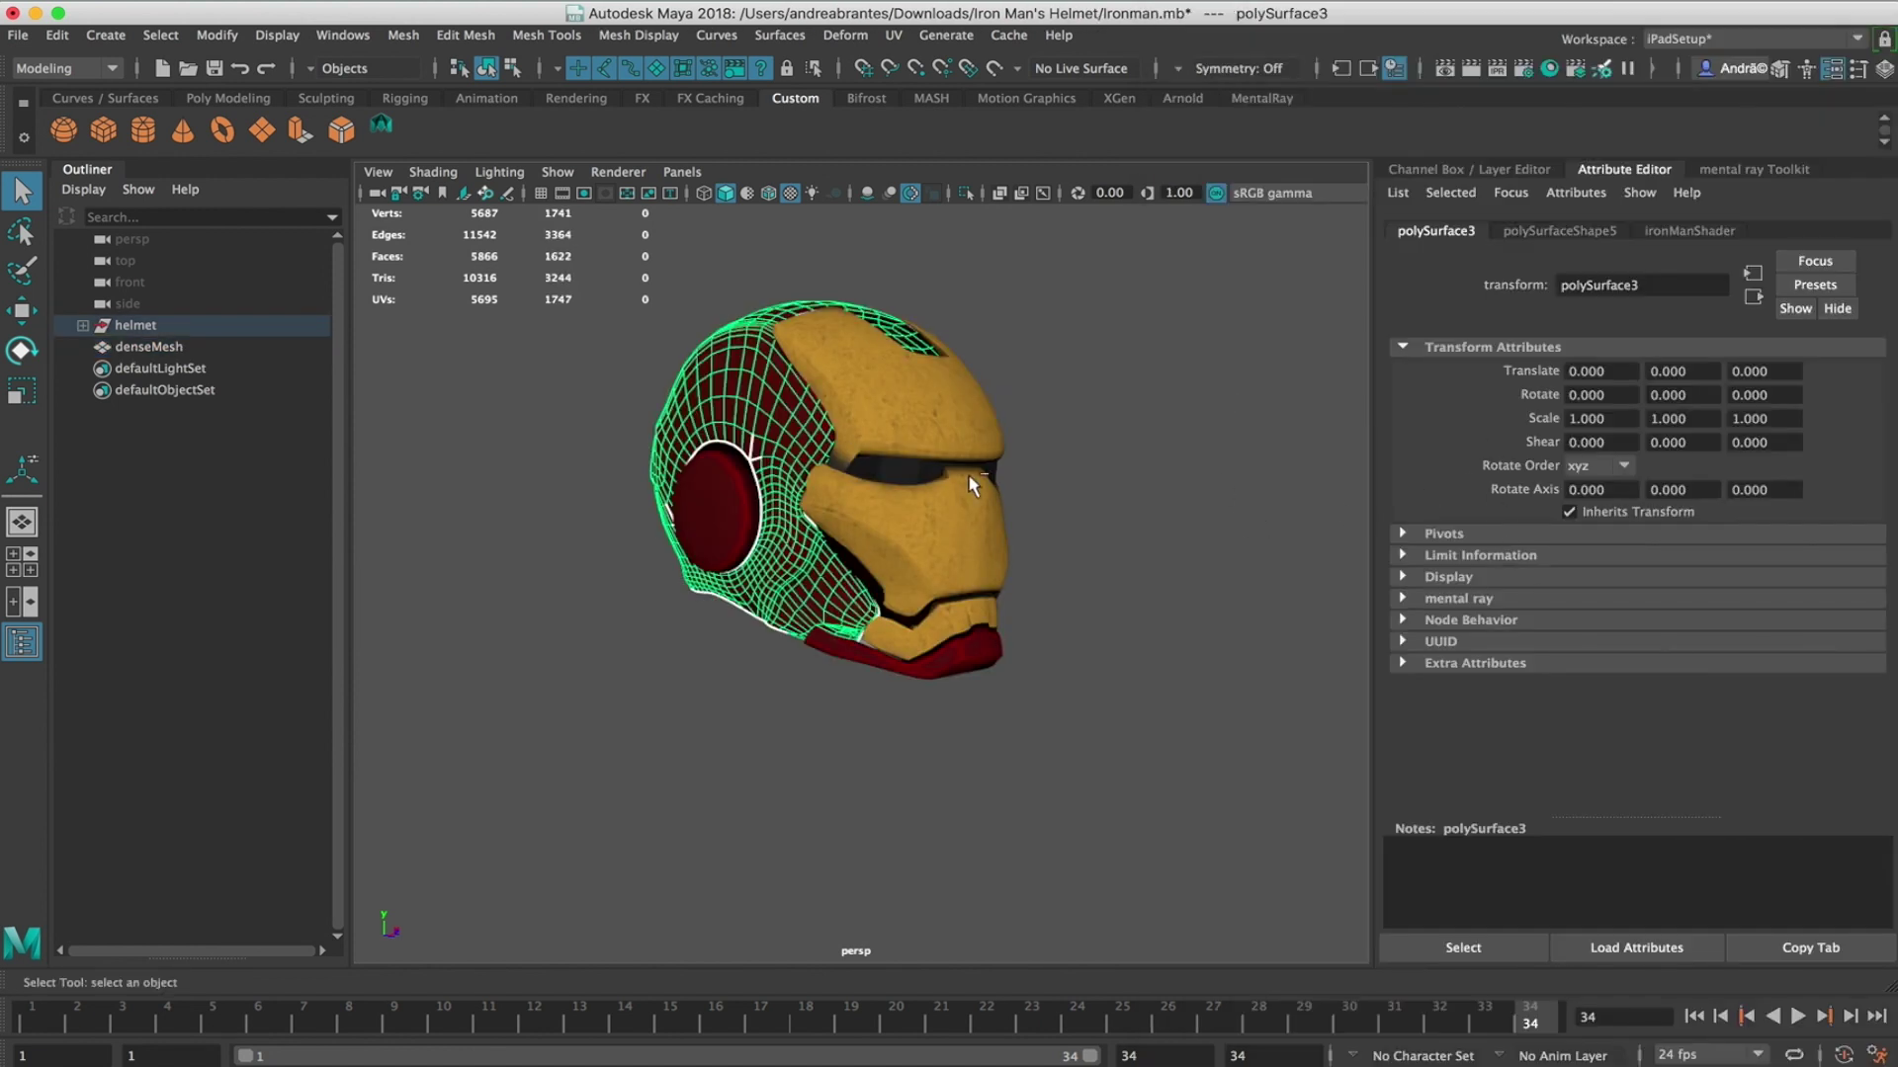
pyautogui.hotkey('ctrl', 'a')
pyautogui.hotkey('ctrl', 'a')
pyautogui.click(135, 326)
pyautogui.click(708, 425)
pyautogui.keyDown('alt'); pyautogui.moveTo(719, 450); pyautogui.dragTo(761, 435); pyautogui.keyUp('alt')
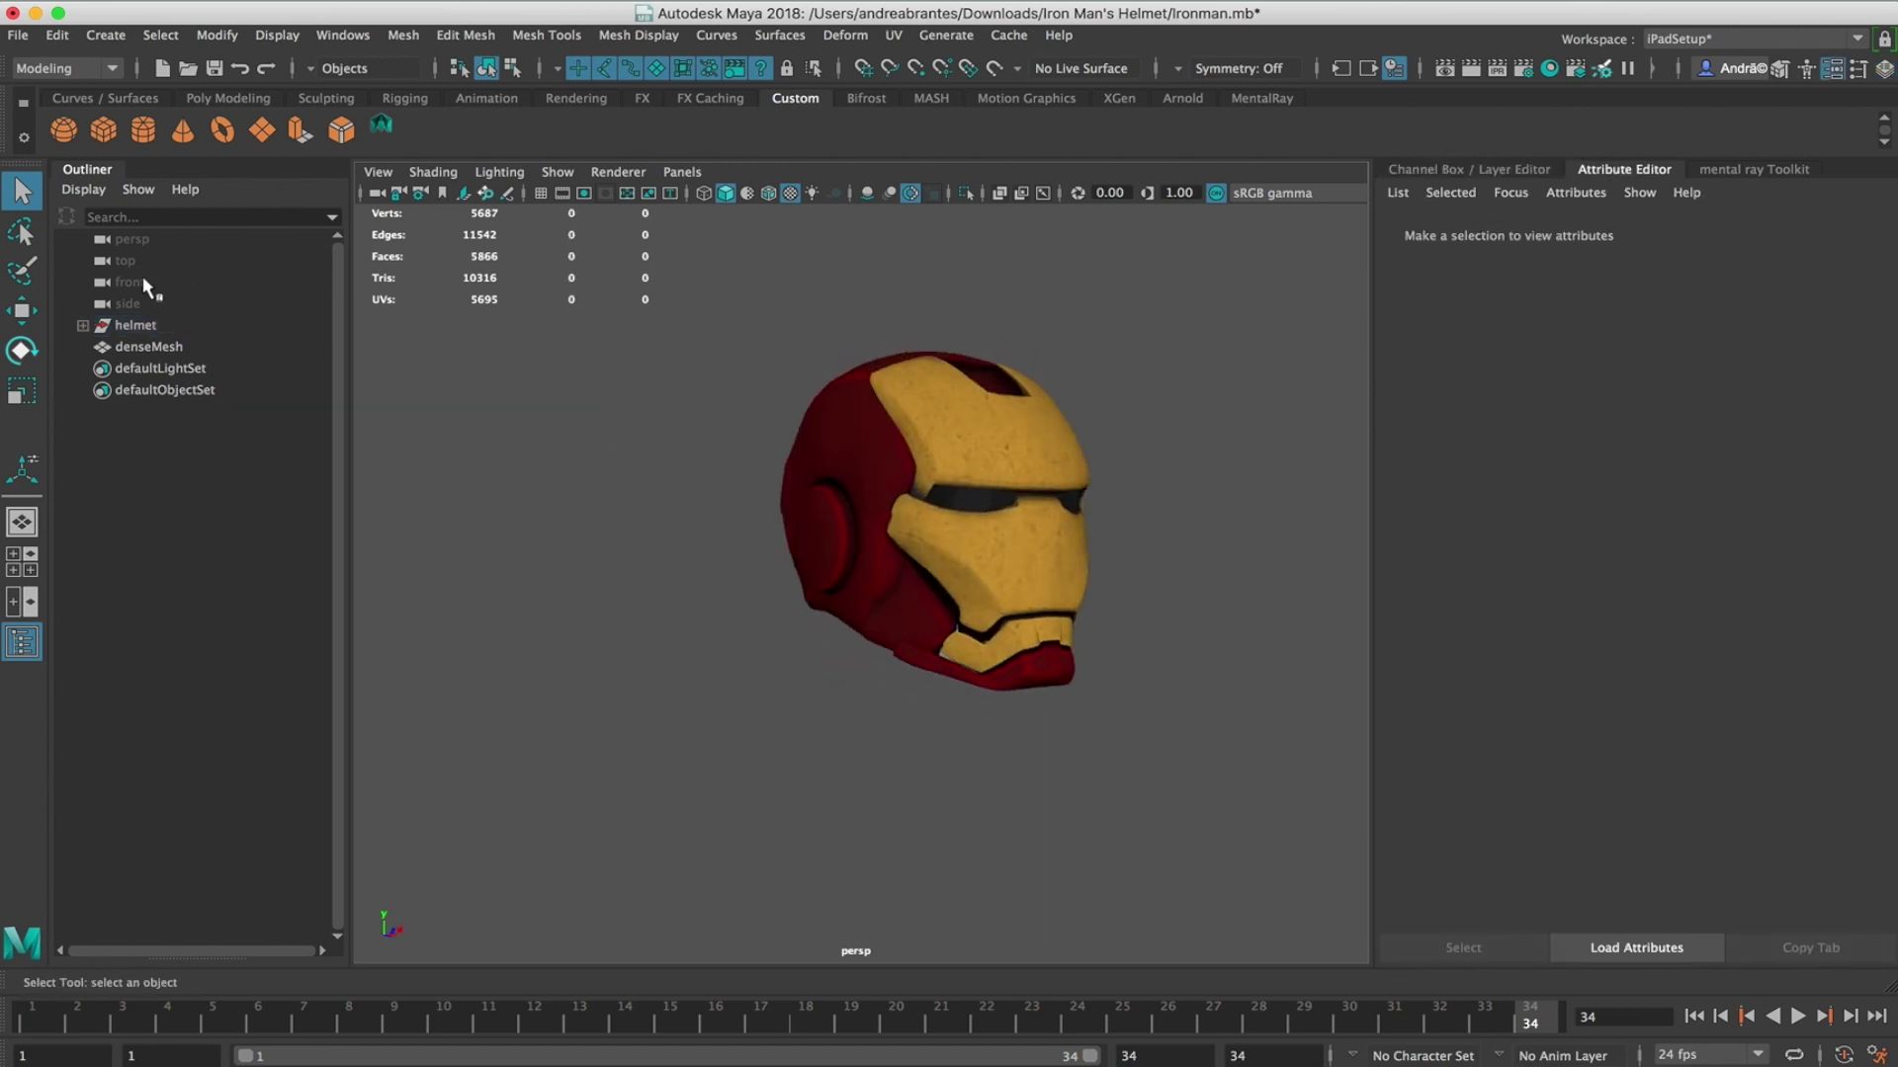
# - Export only the helmet group and denseMesh as ironman_v2.fbx to the Iron Man's Helmet folder
pyautogui.click(138, 326)
pyautogui.click(154, 346)
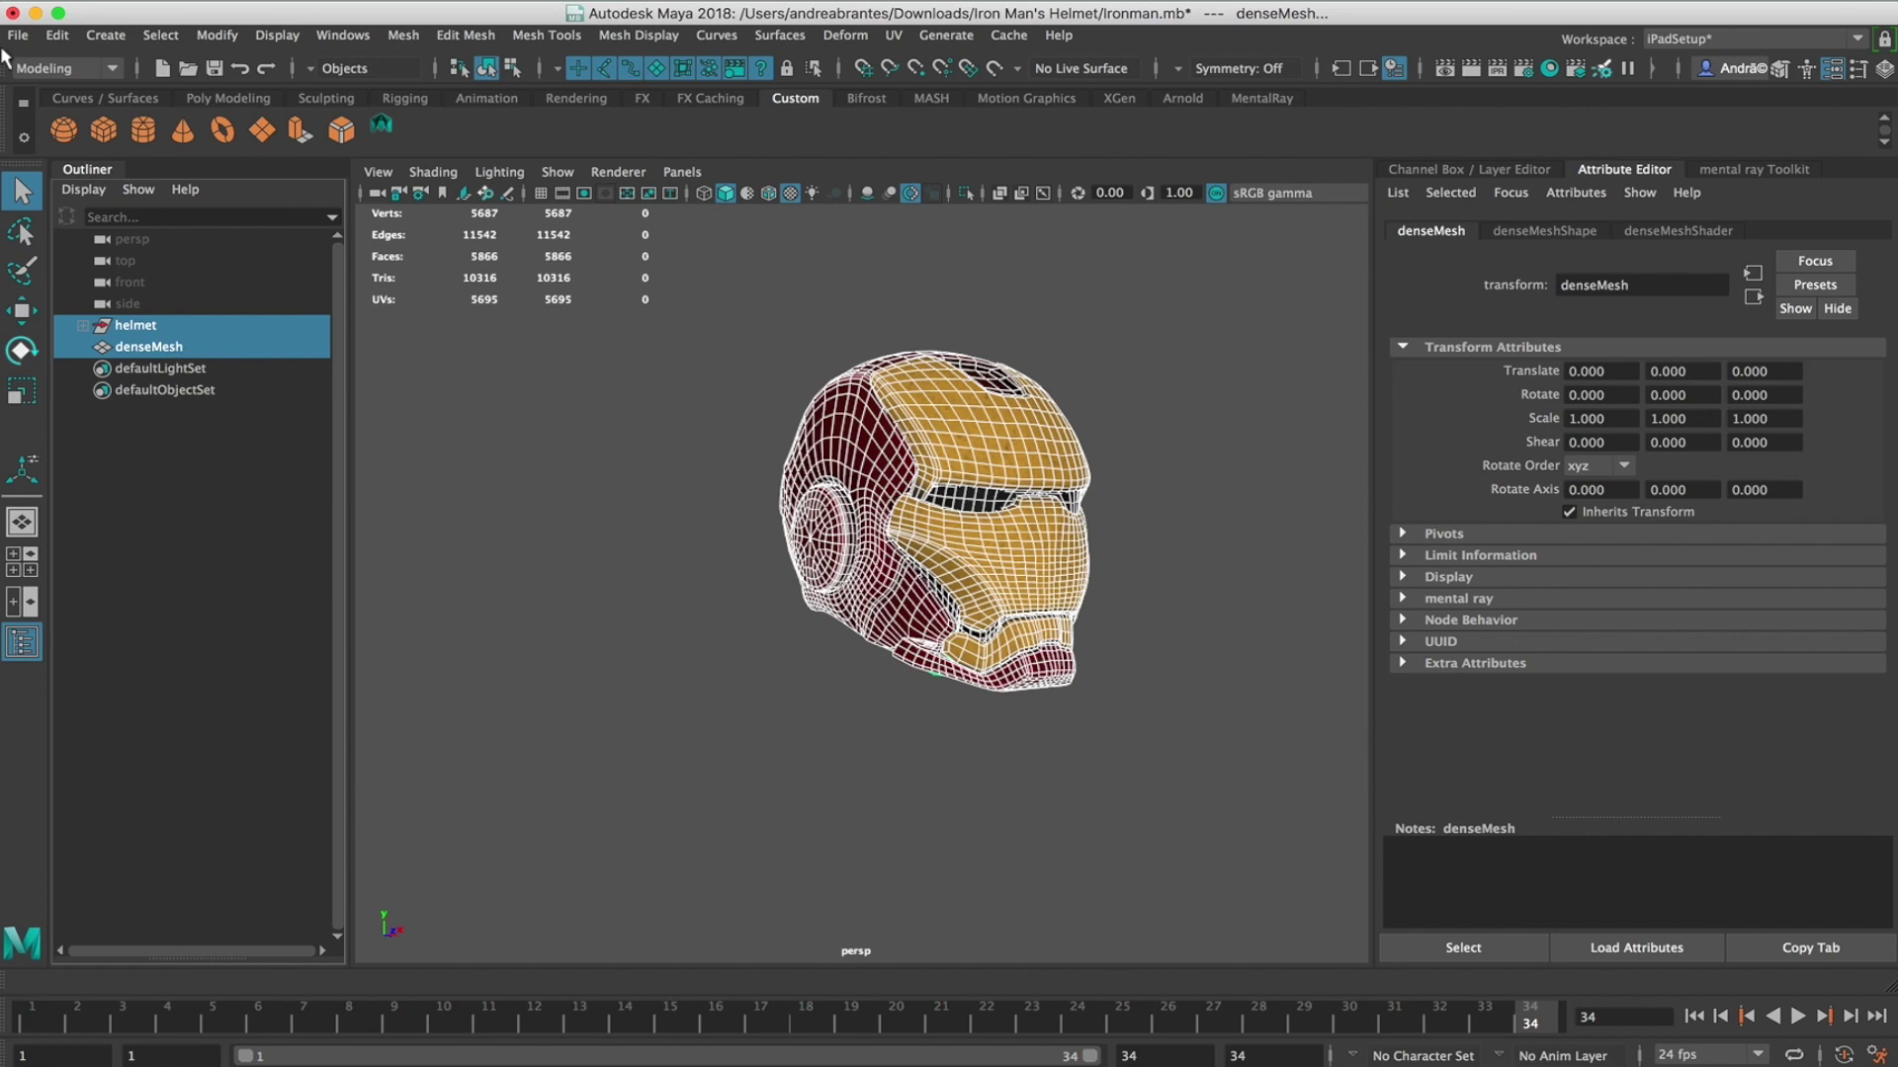
pyautogui.click(18, 36)
pyautogui.click(126, 340)
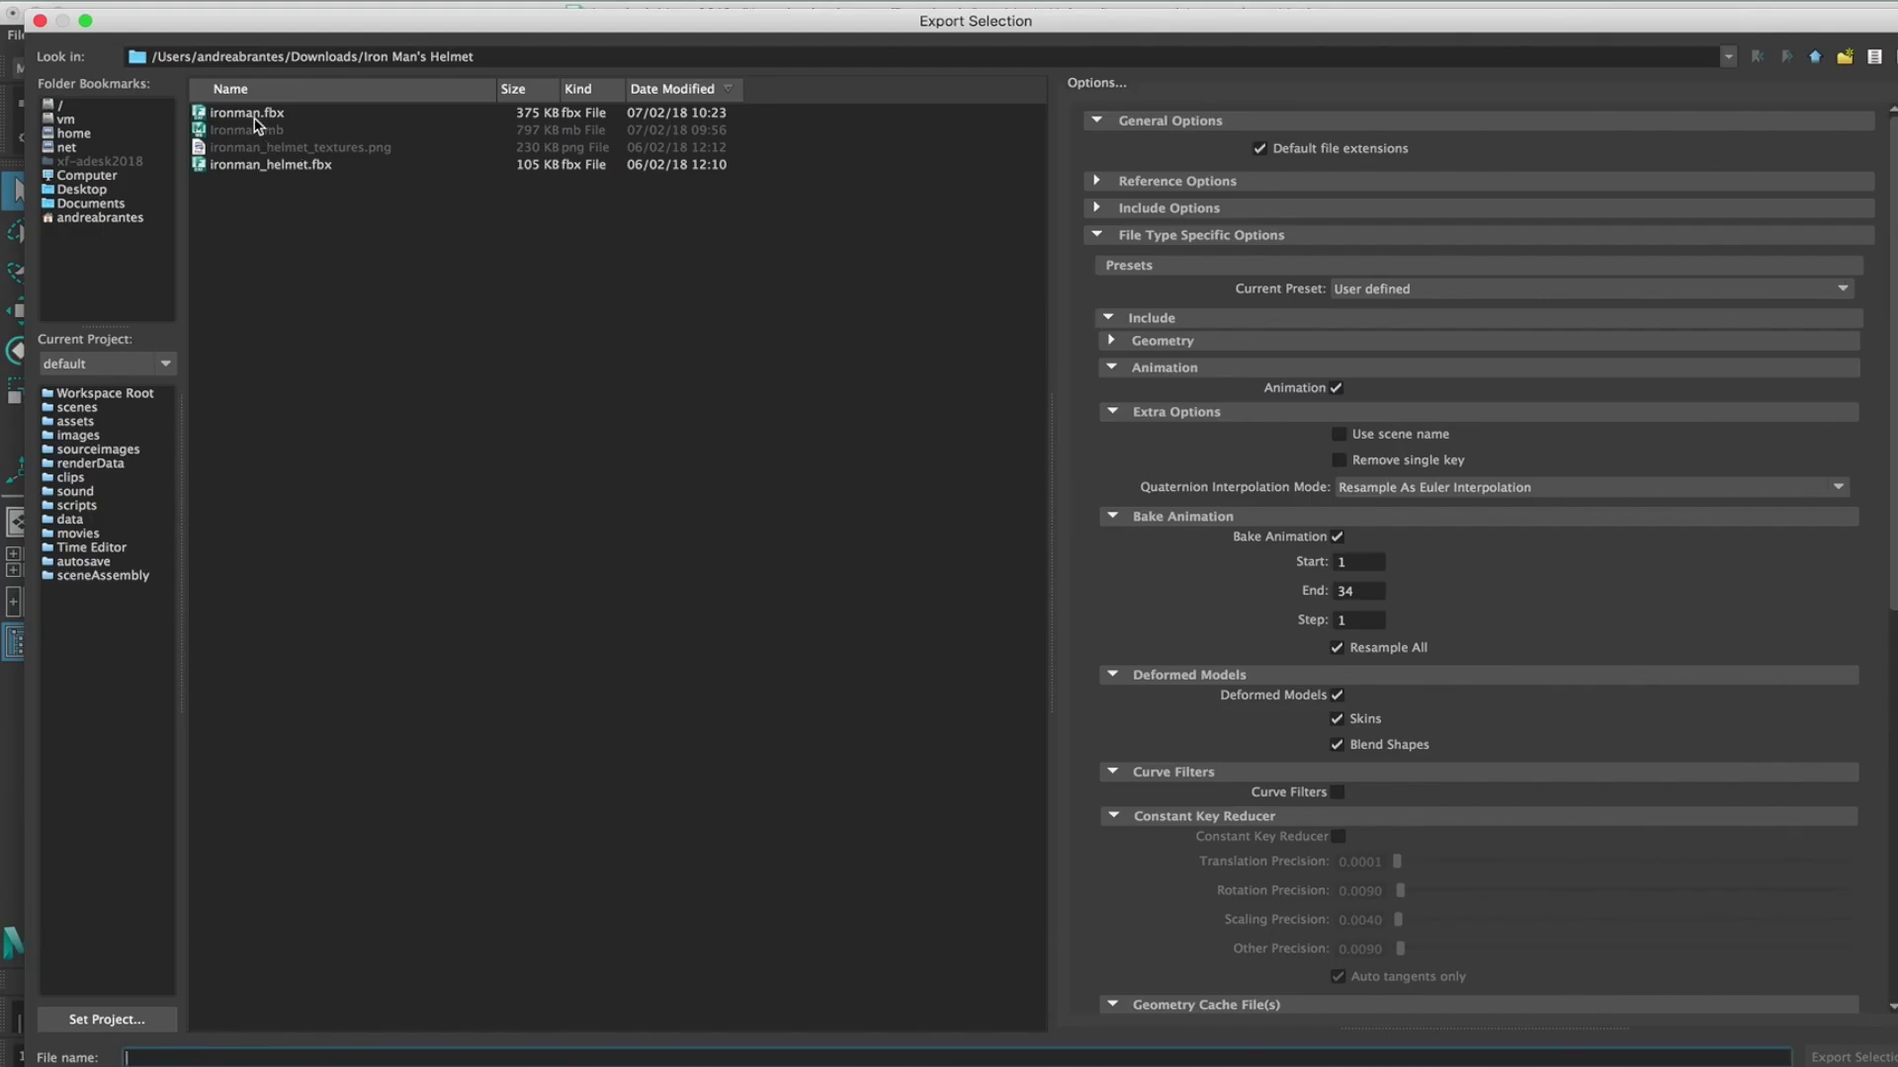
pyautogui.click(247, 114)
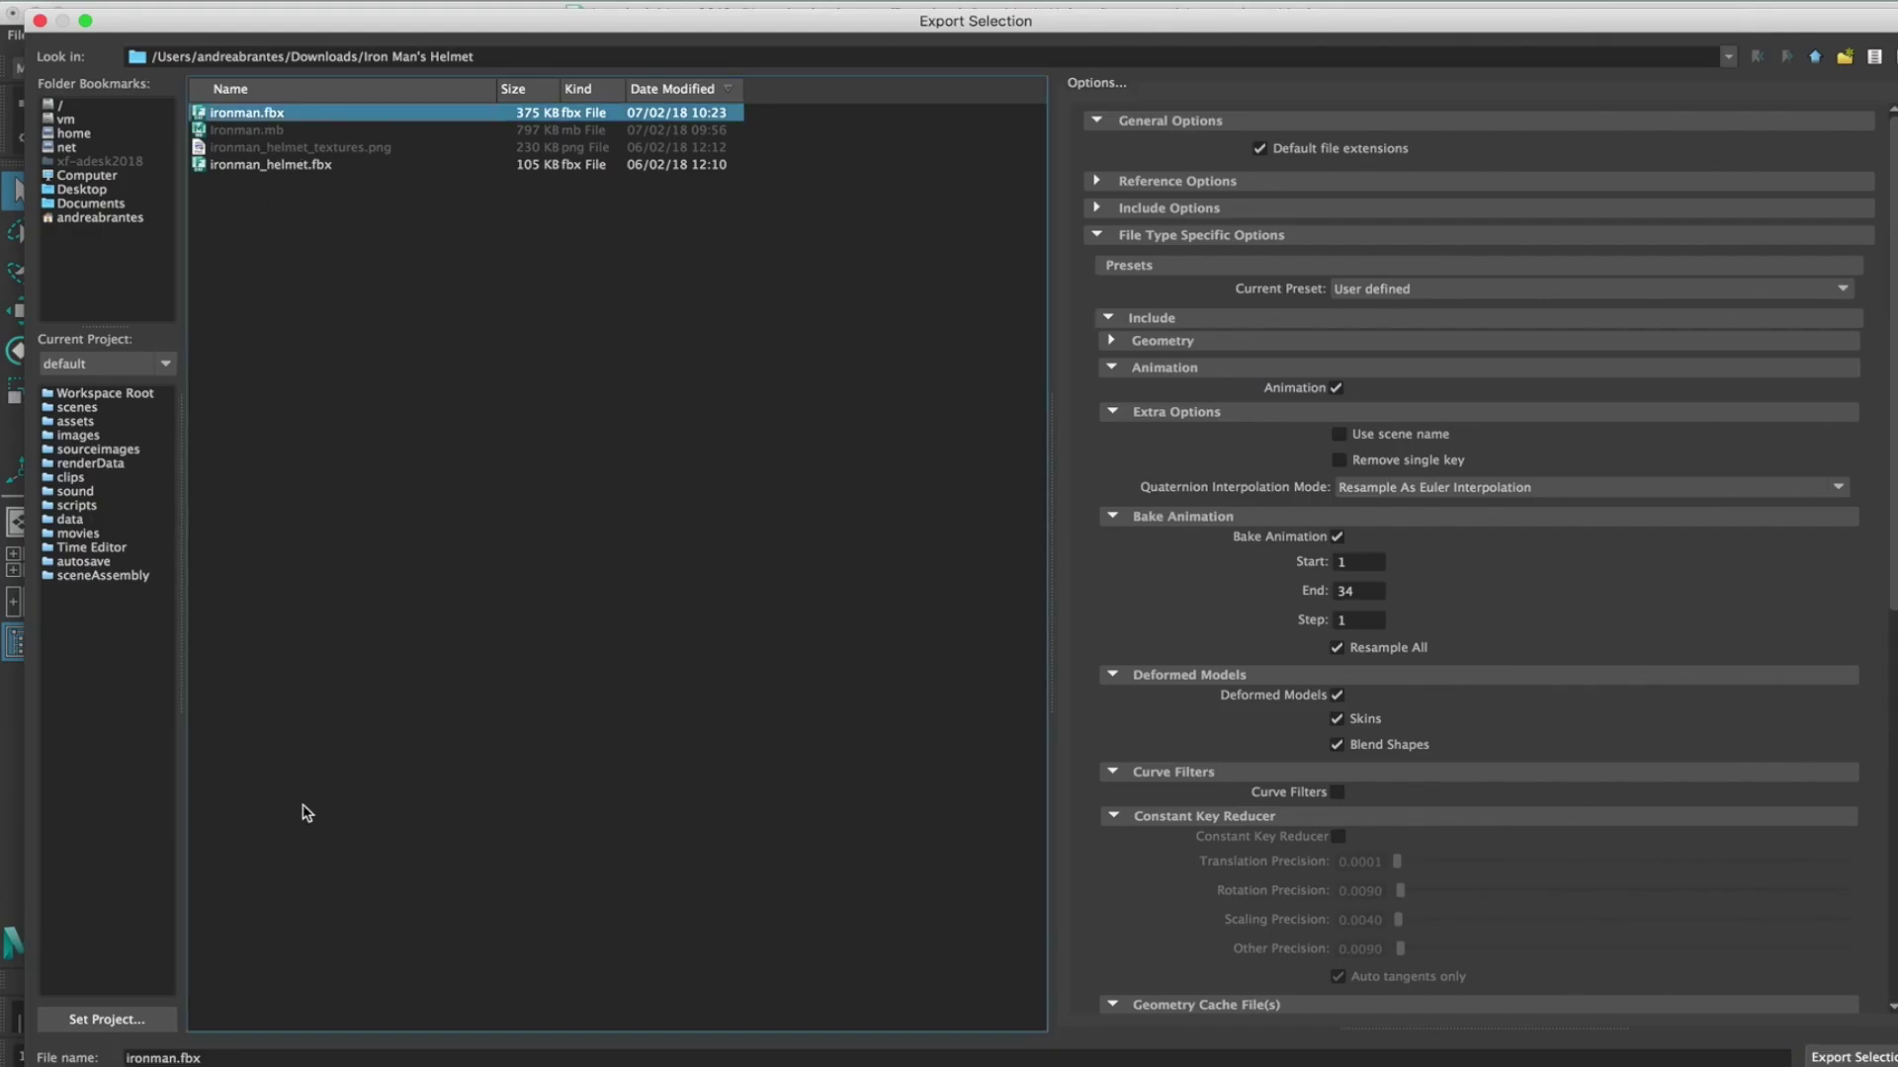
pyautogui.click(182, 1058)
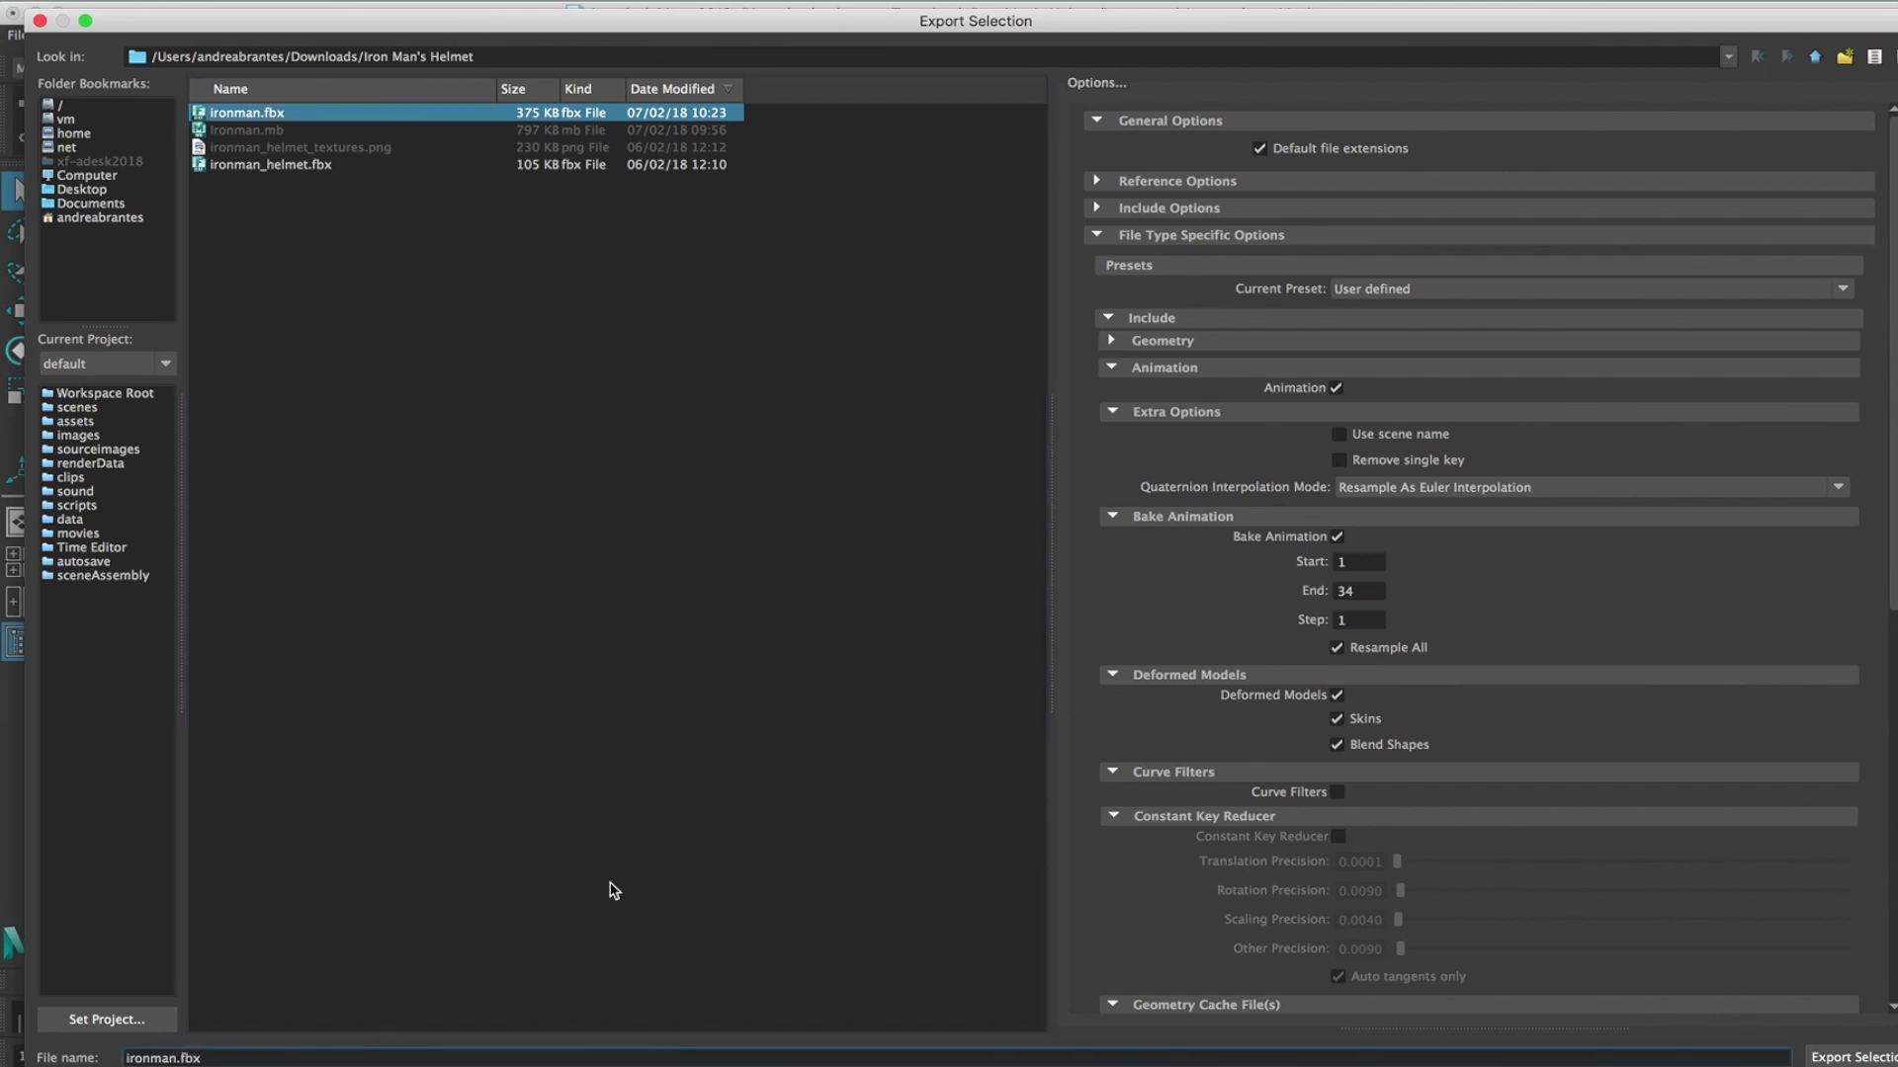
pyautogui.write('_v2')
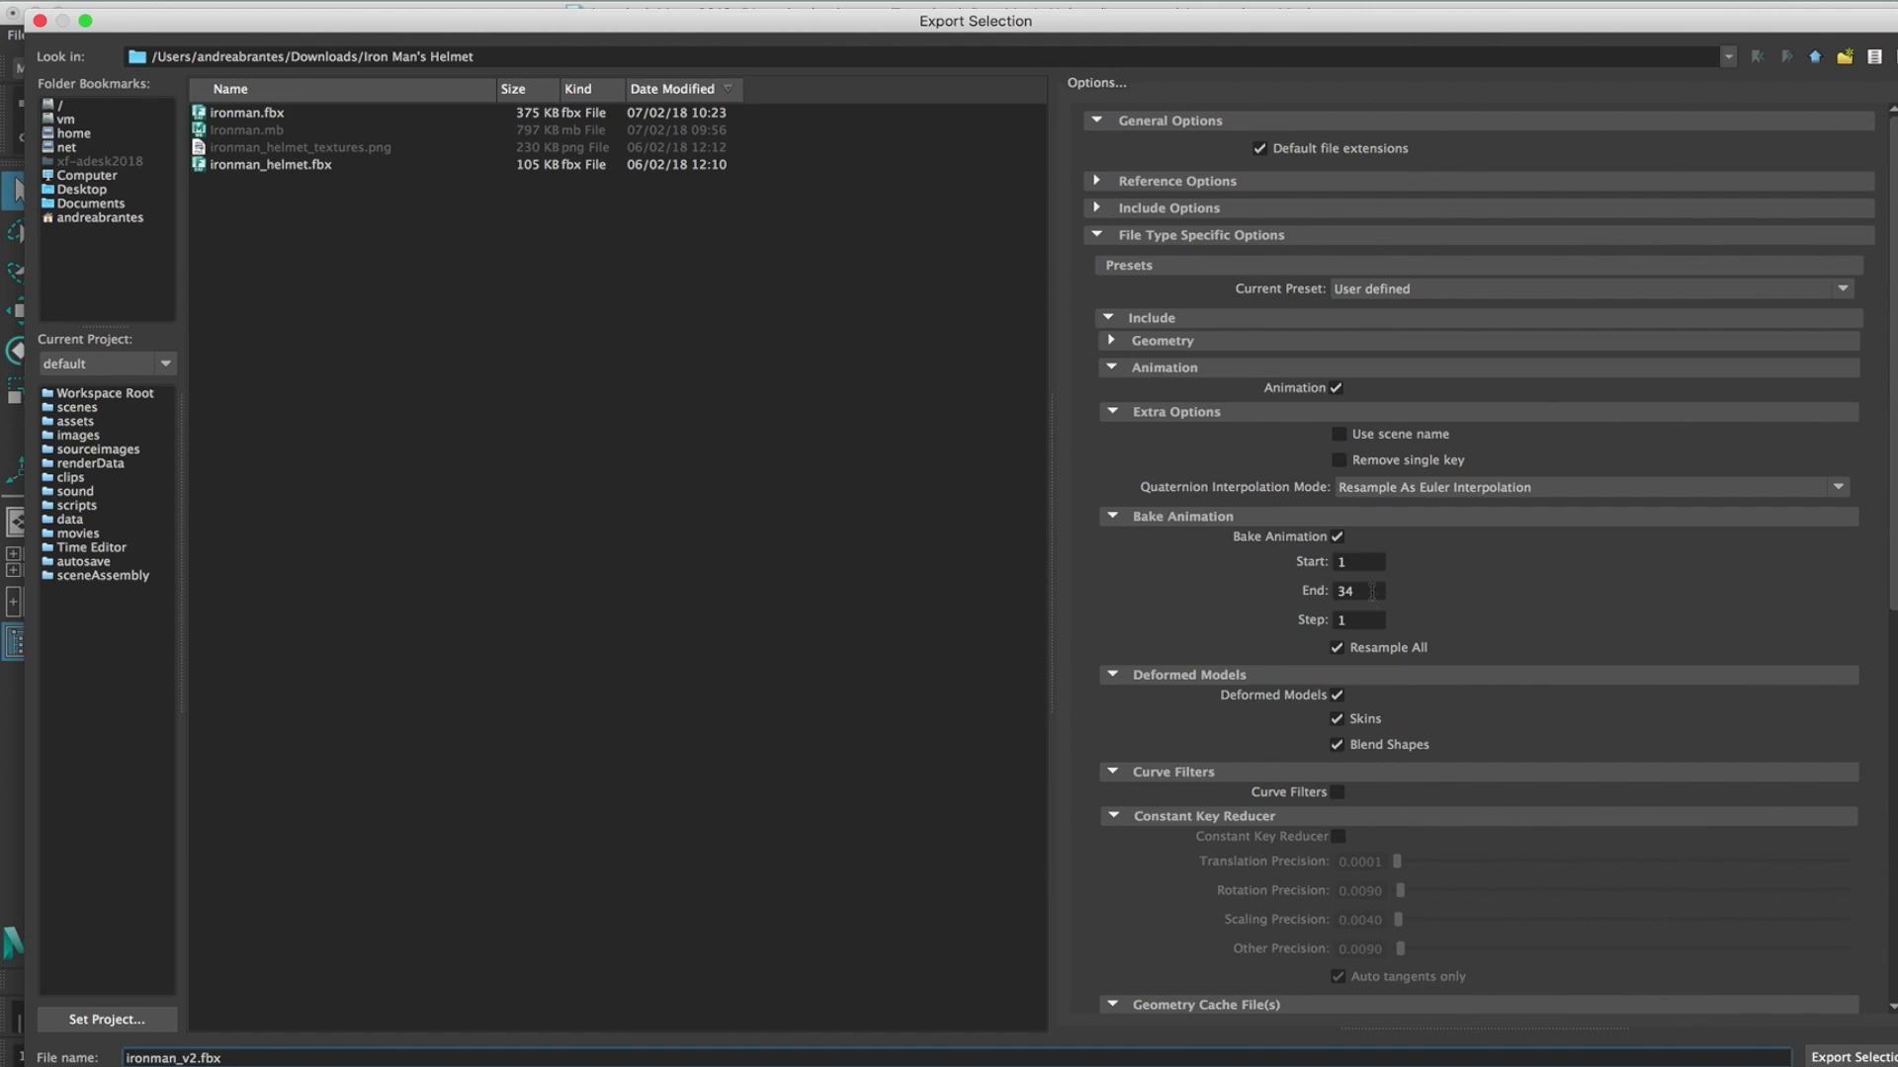
pyautogui.scroll(-10, 1370, 647)
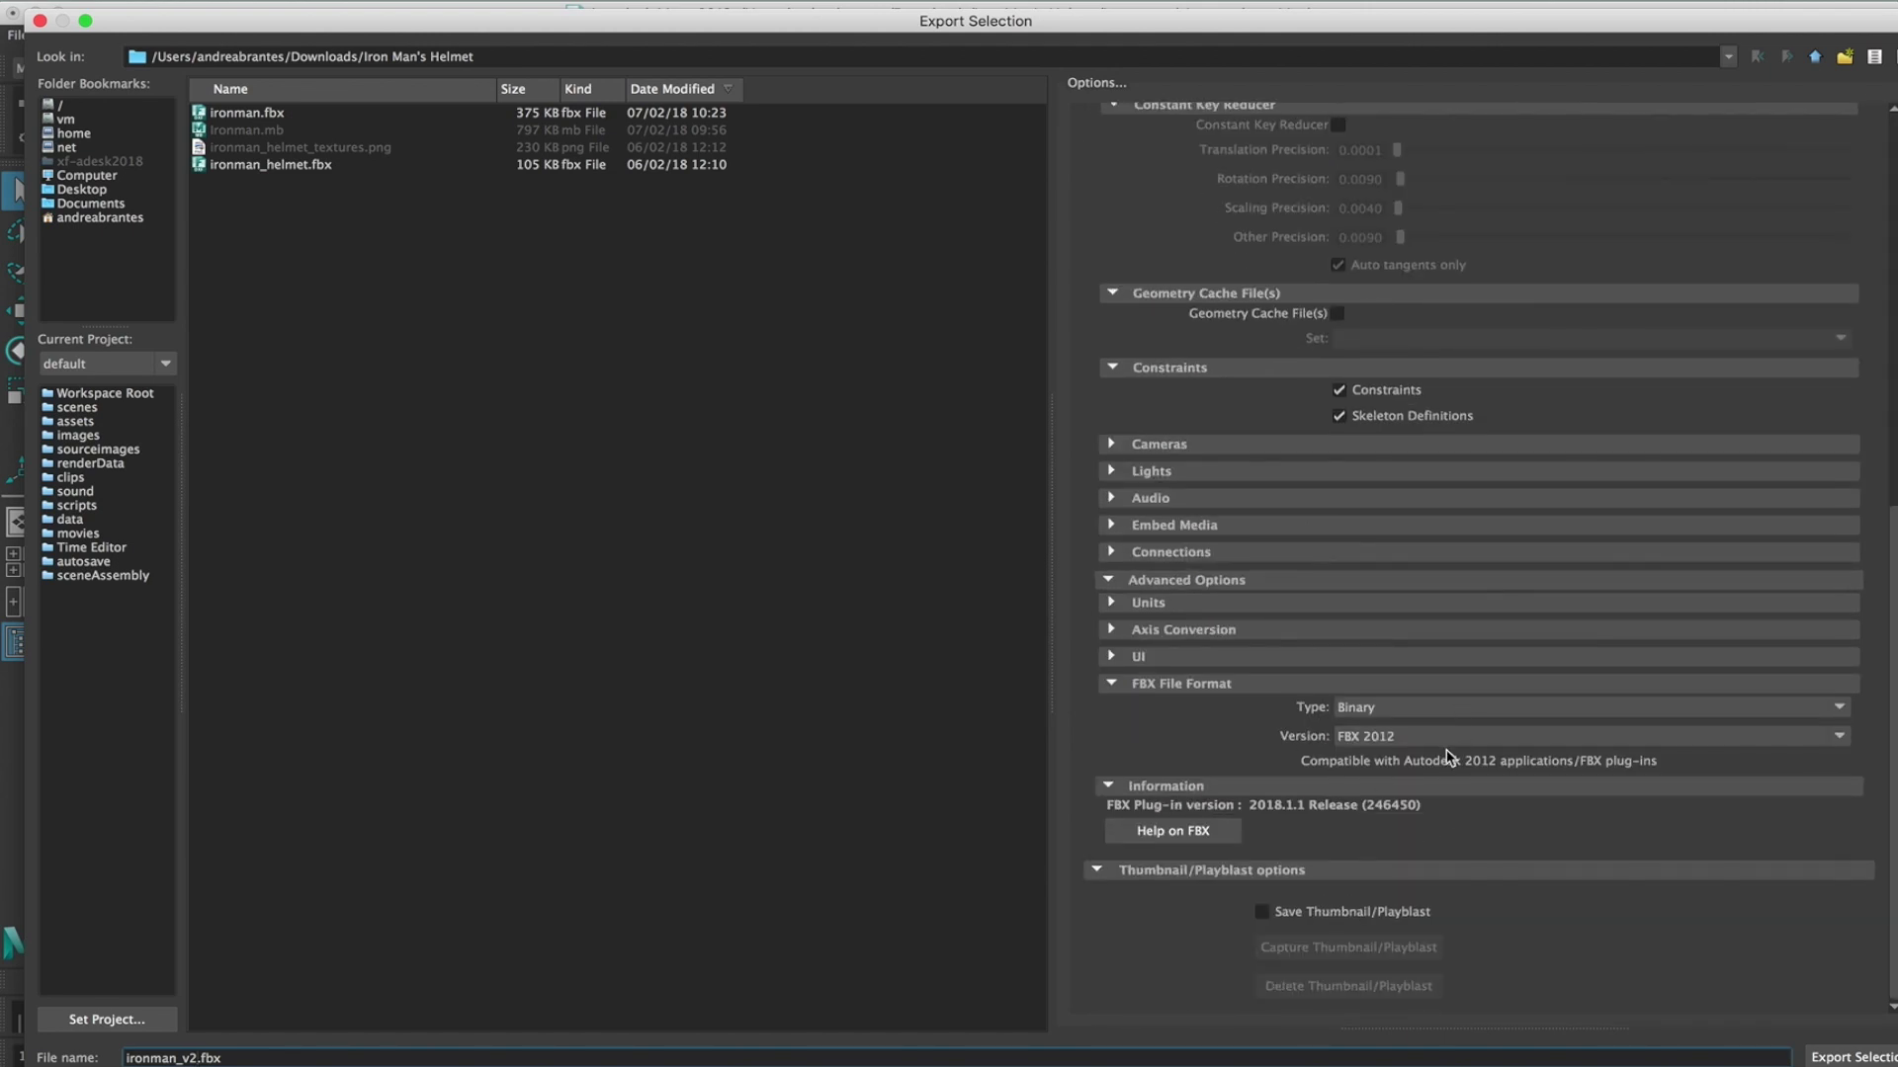
pyautogui.click(1832, 1059)
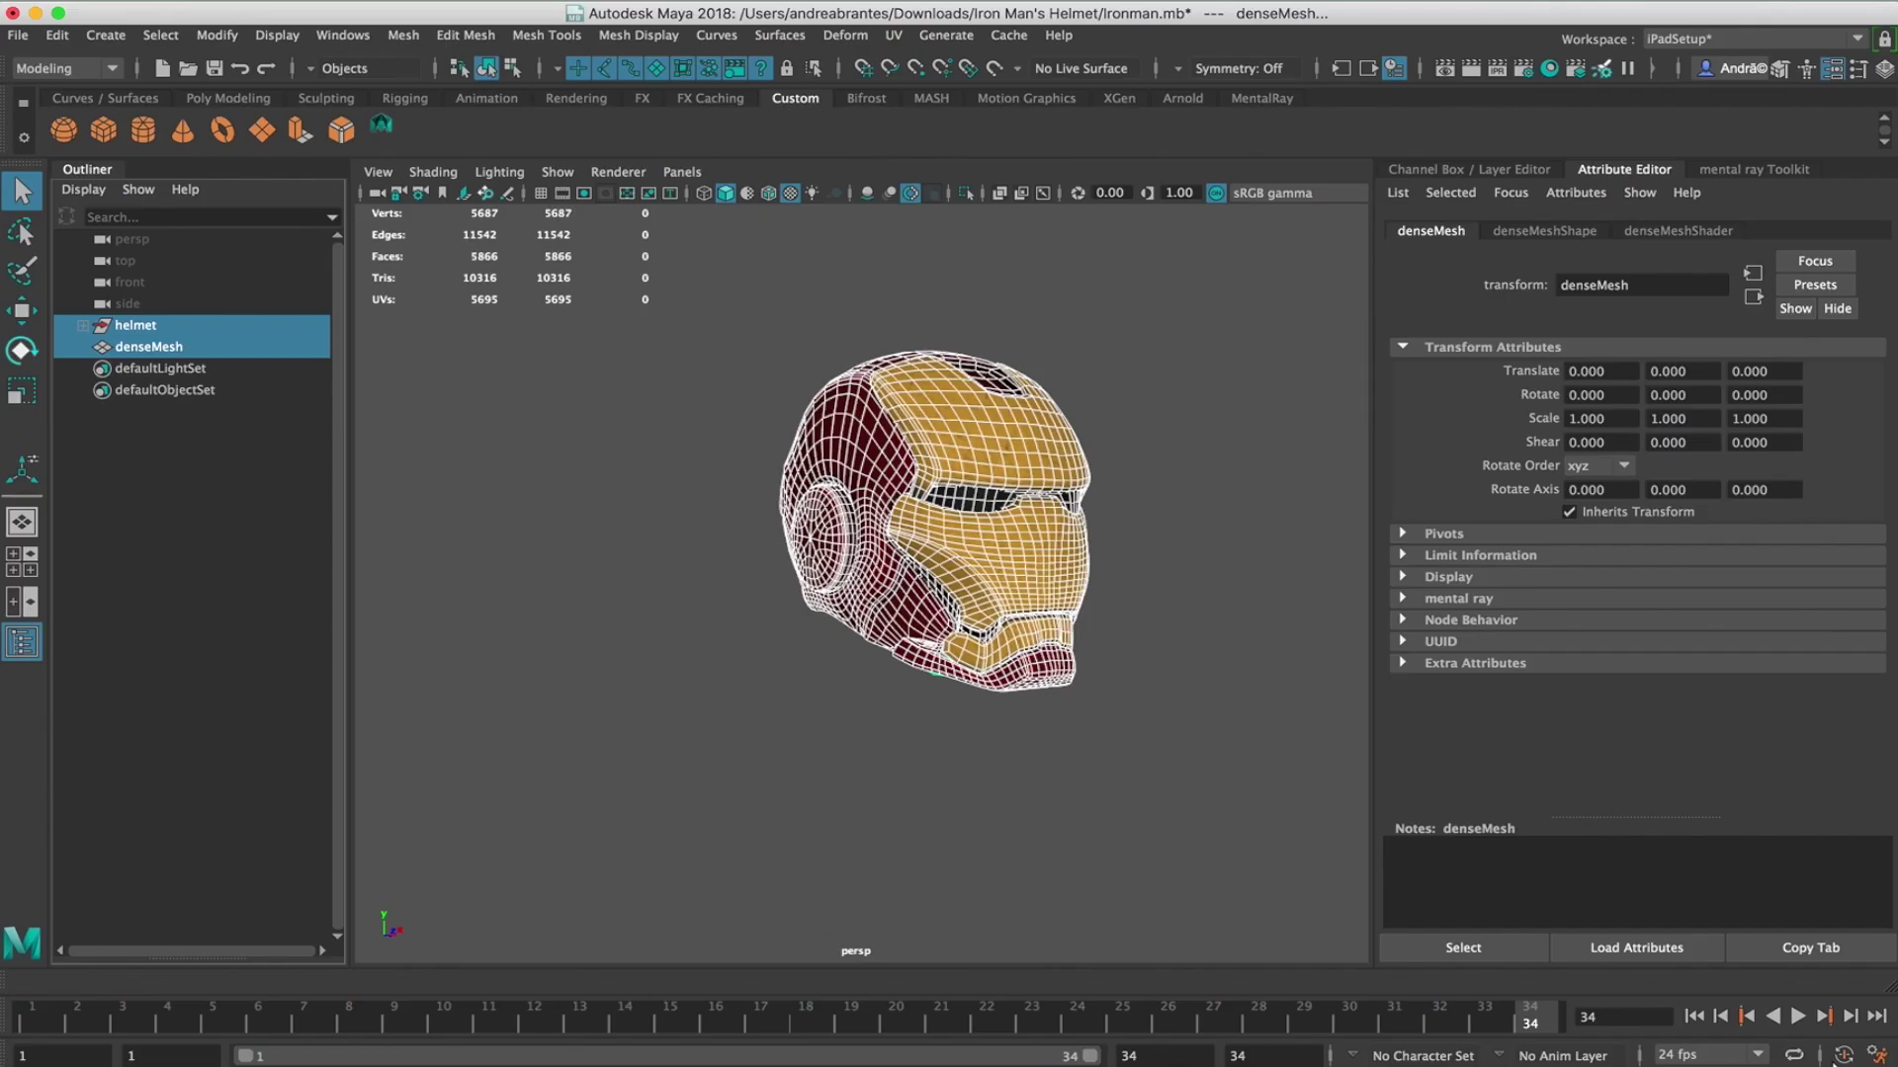
# - Switch to DeepAR Studio and import the ironman_v2.fbx model
pyautogui.click(1196, 574)
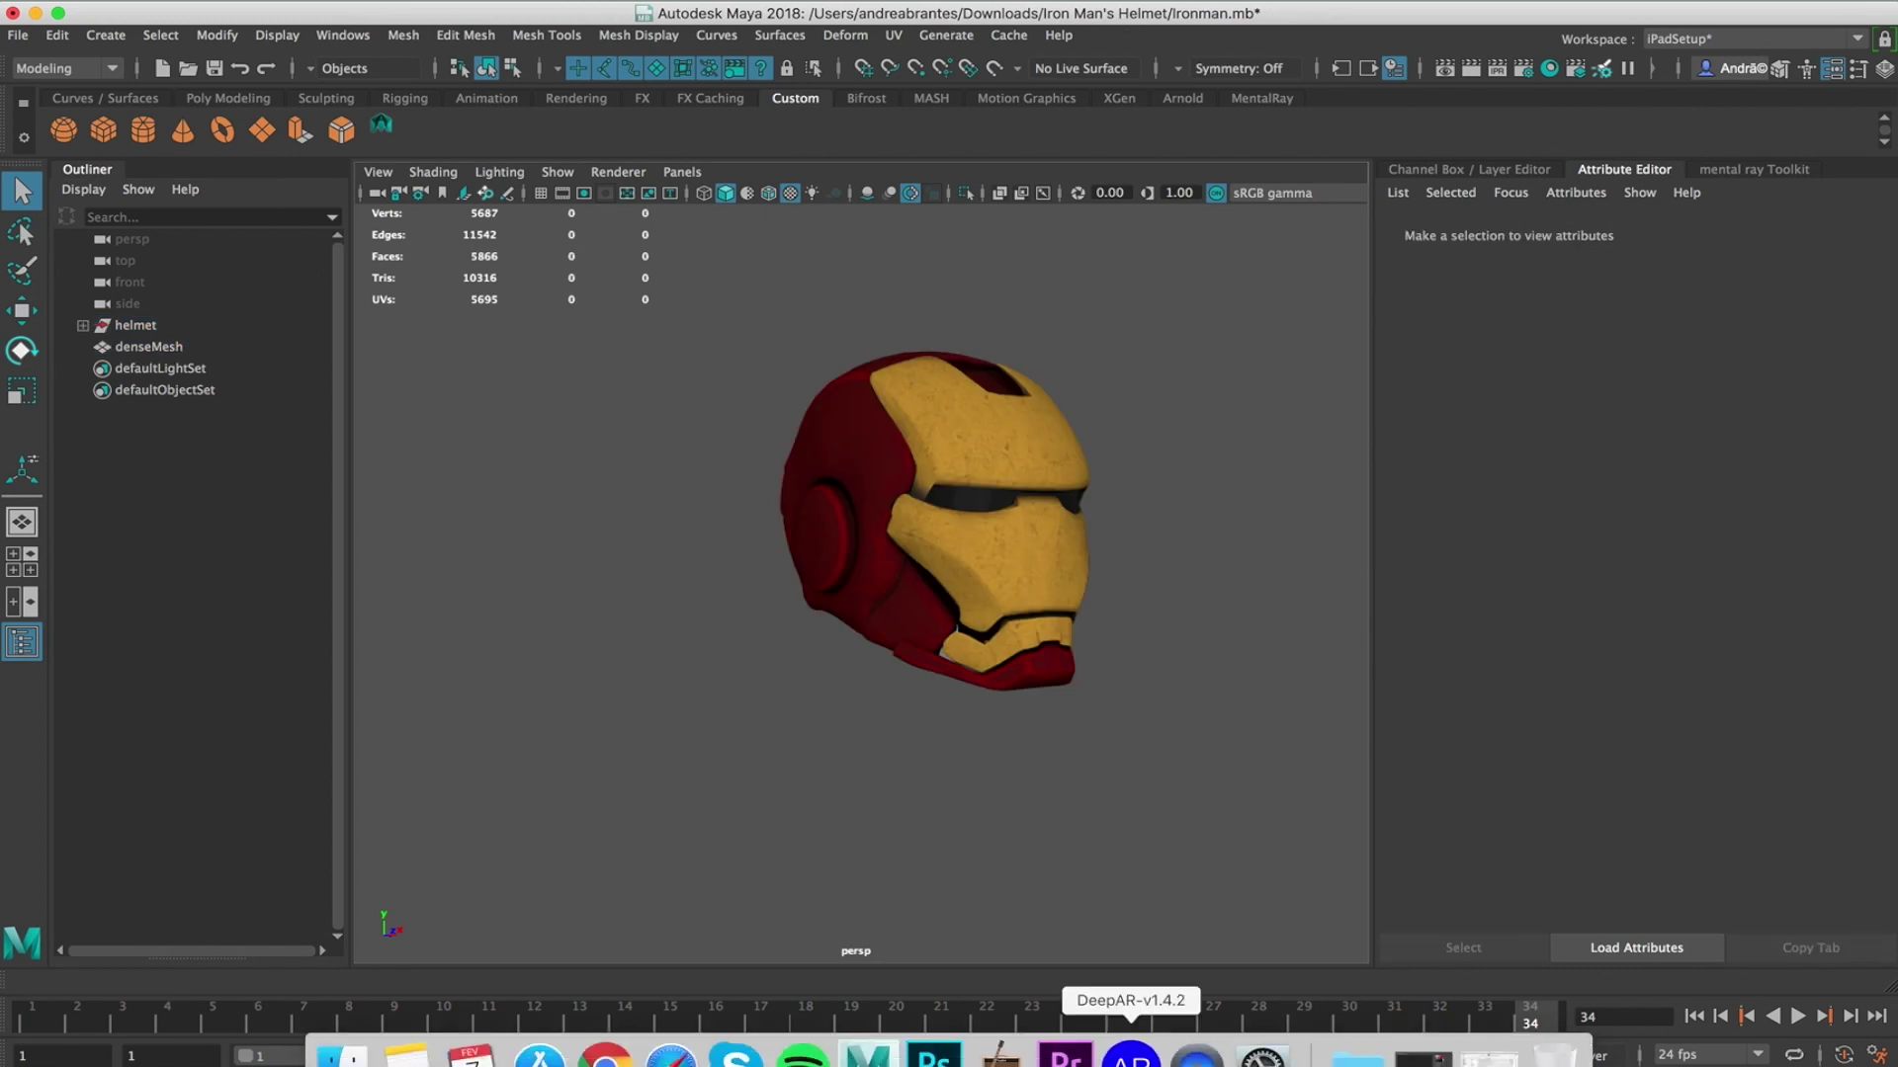
pyautogui.click(1130, 1054)
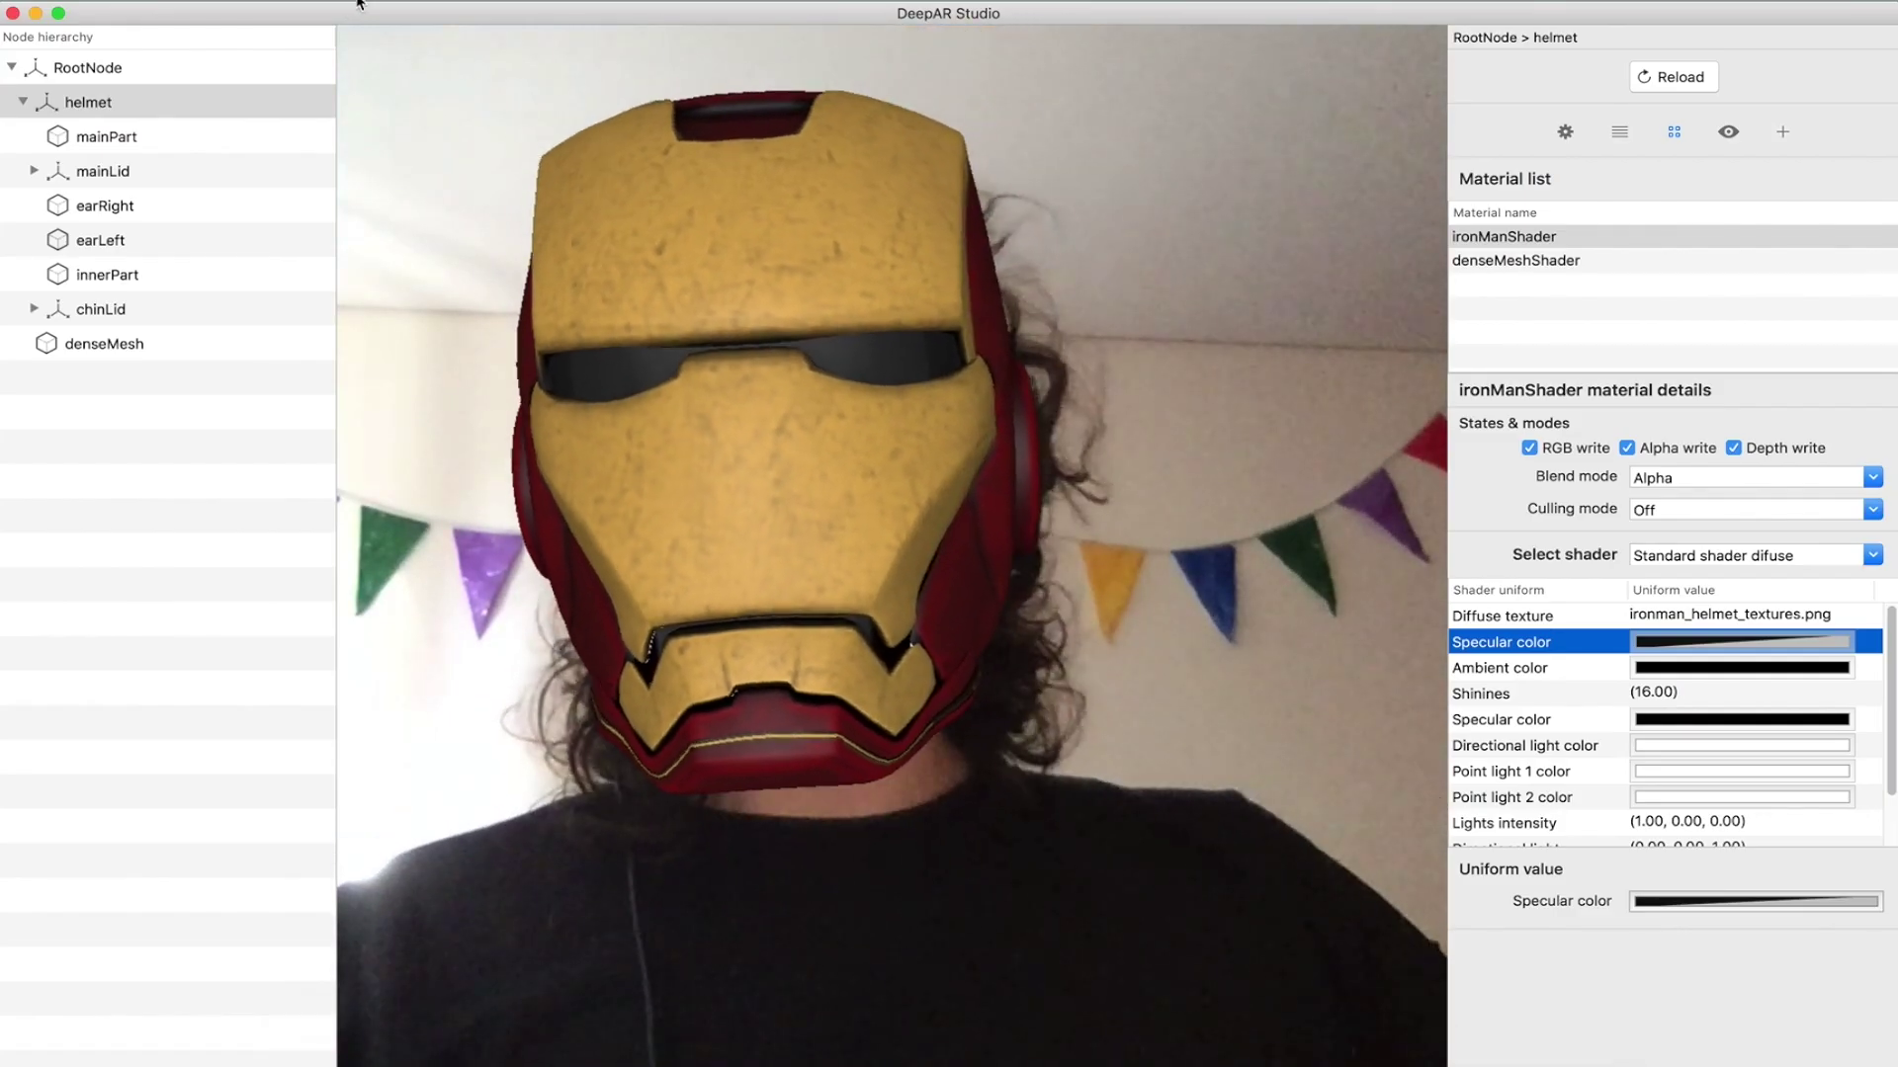
pyautogui.click(163, 3)
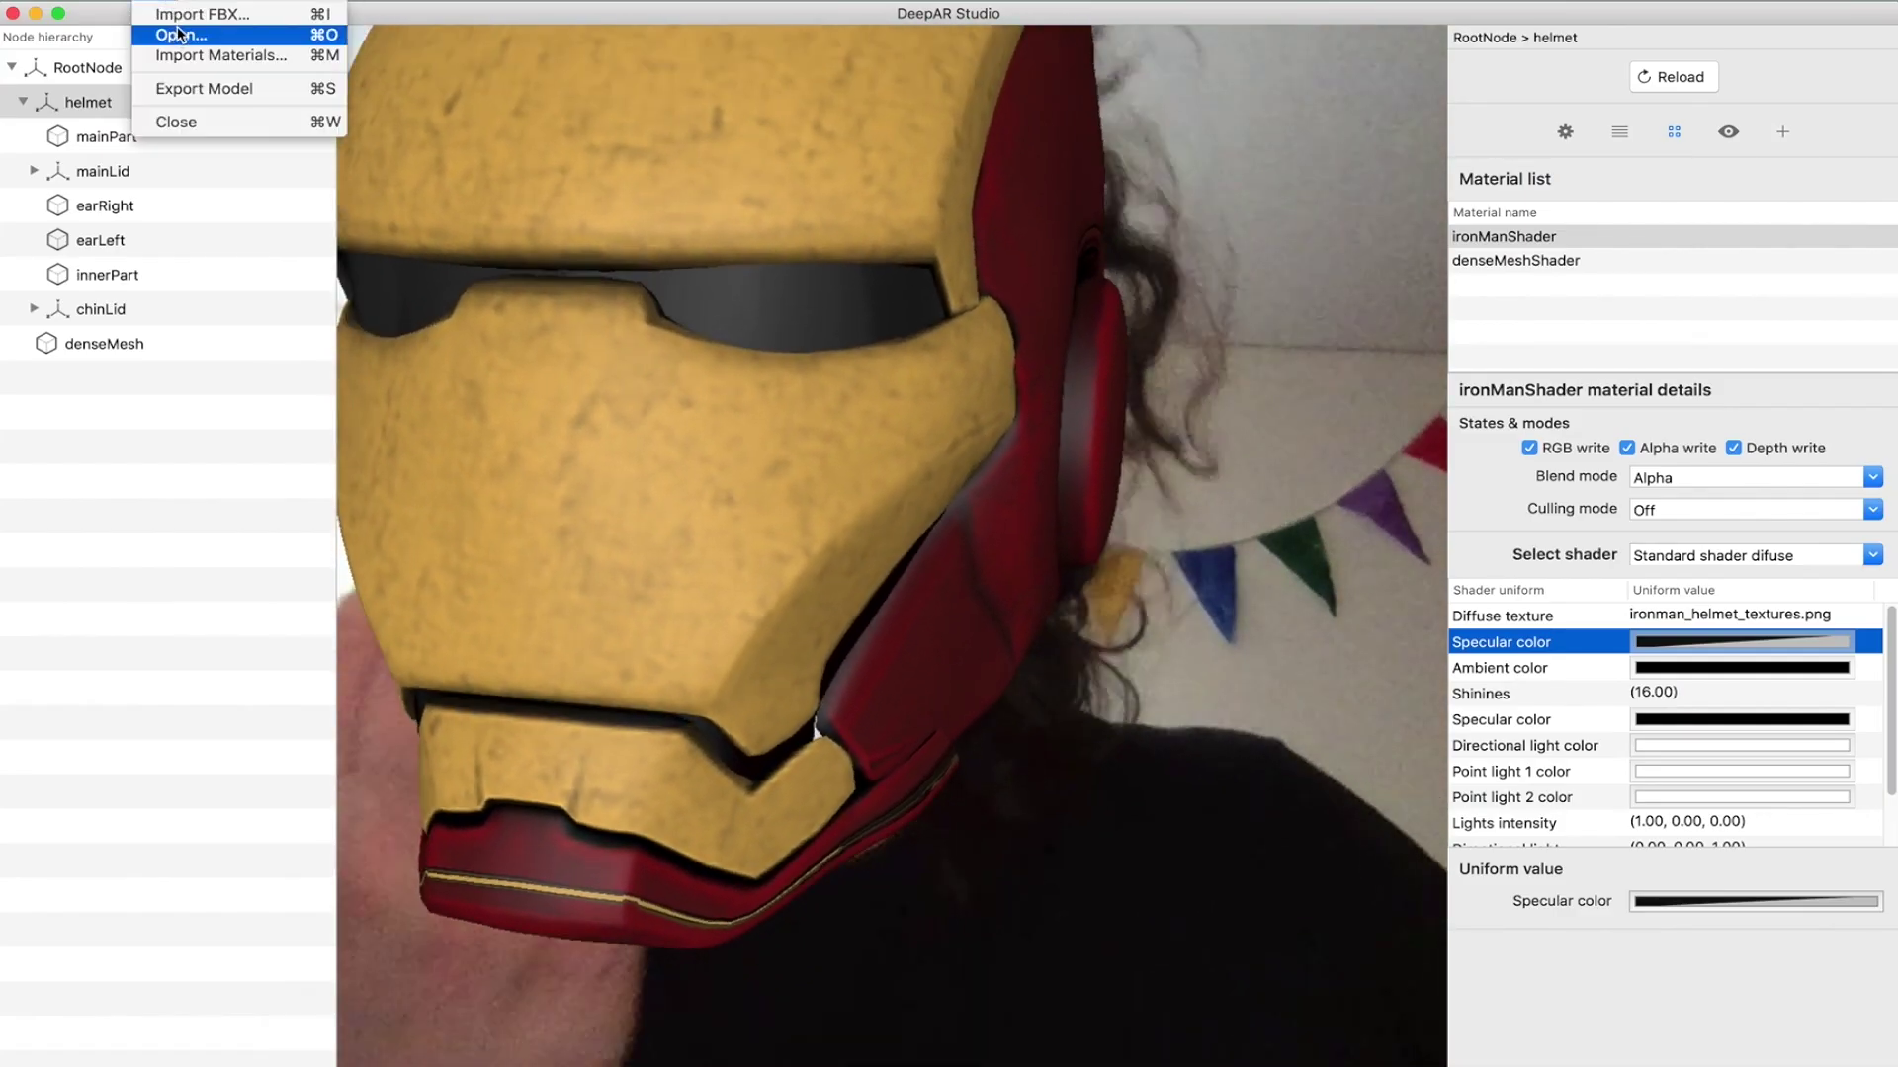
pyautogui.click(179, 18)
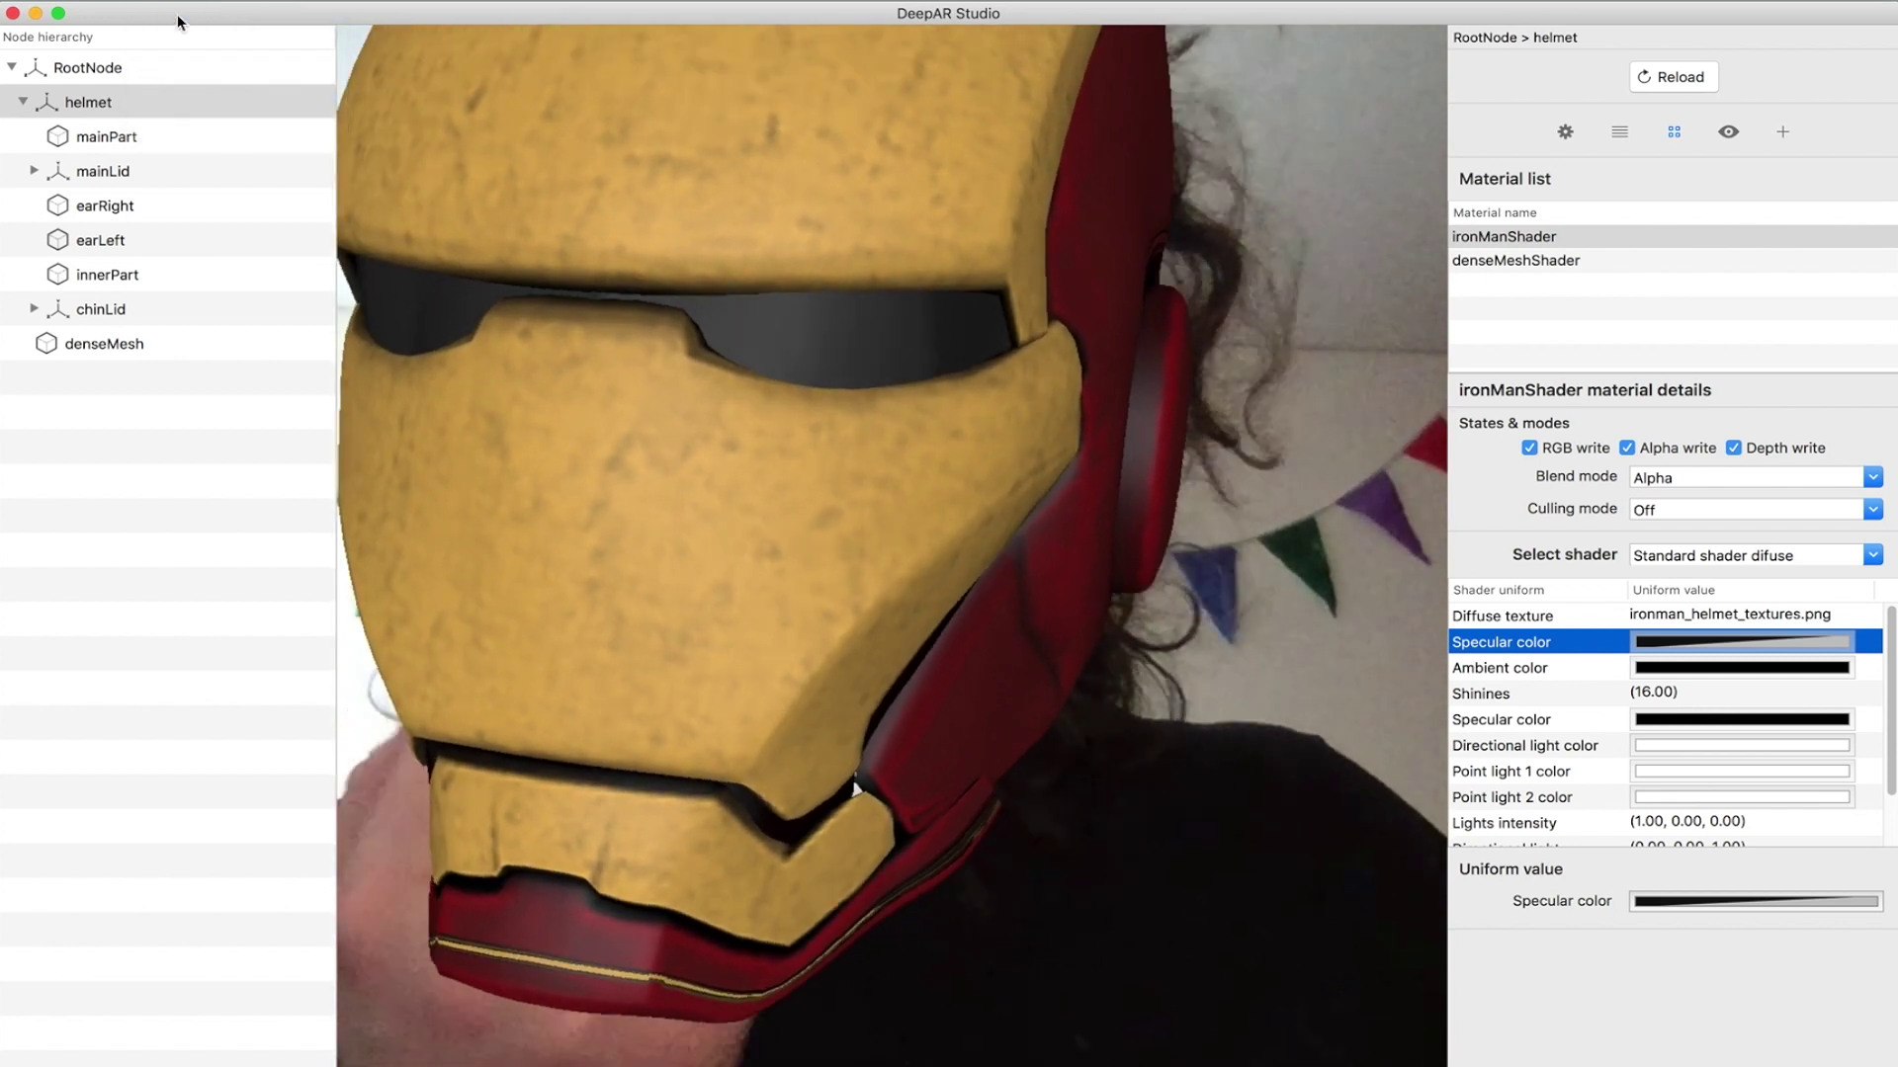
pyautogui.click(858, 278)
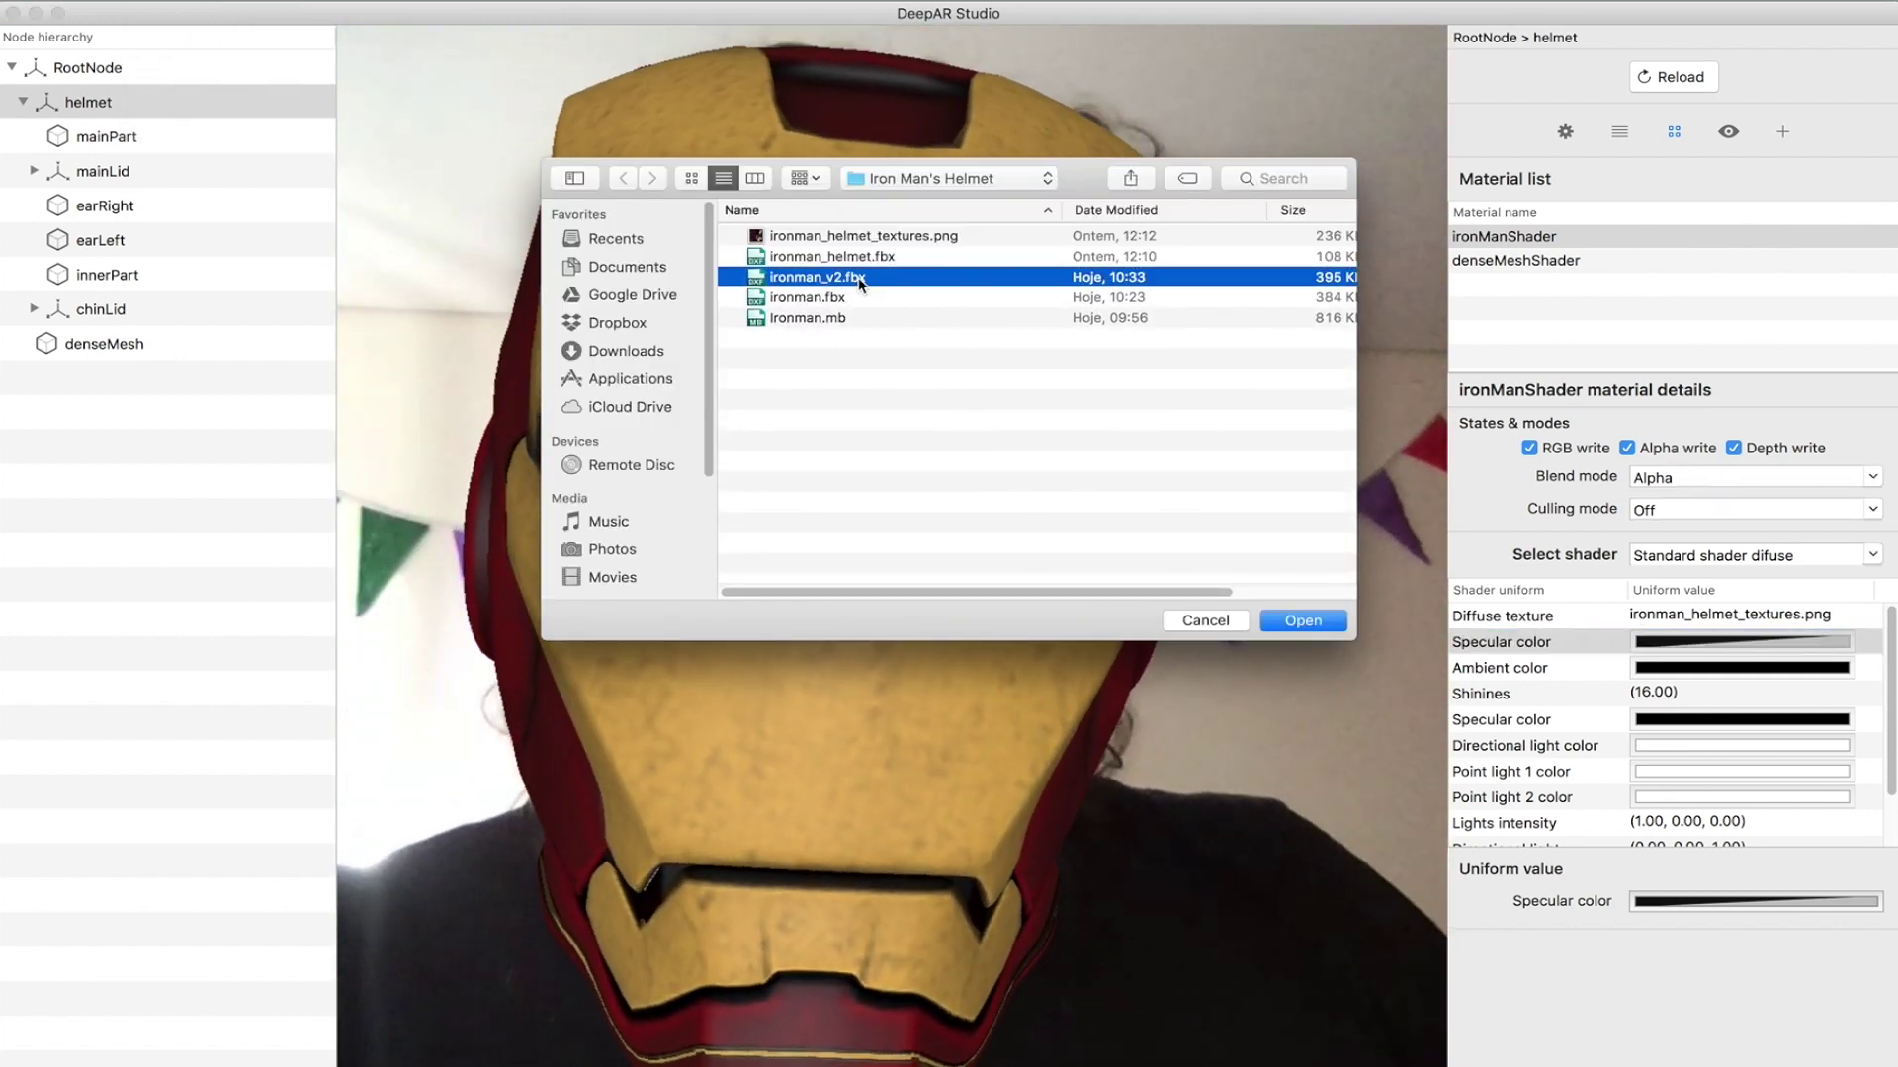
pyautogui.doubleClick(858, 277)
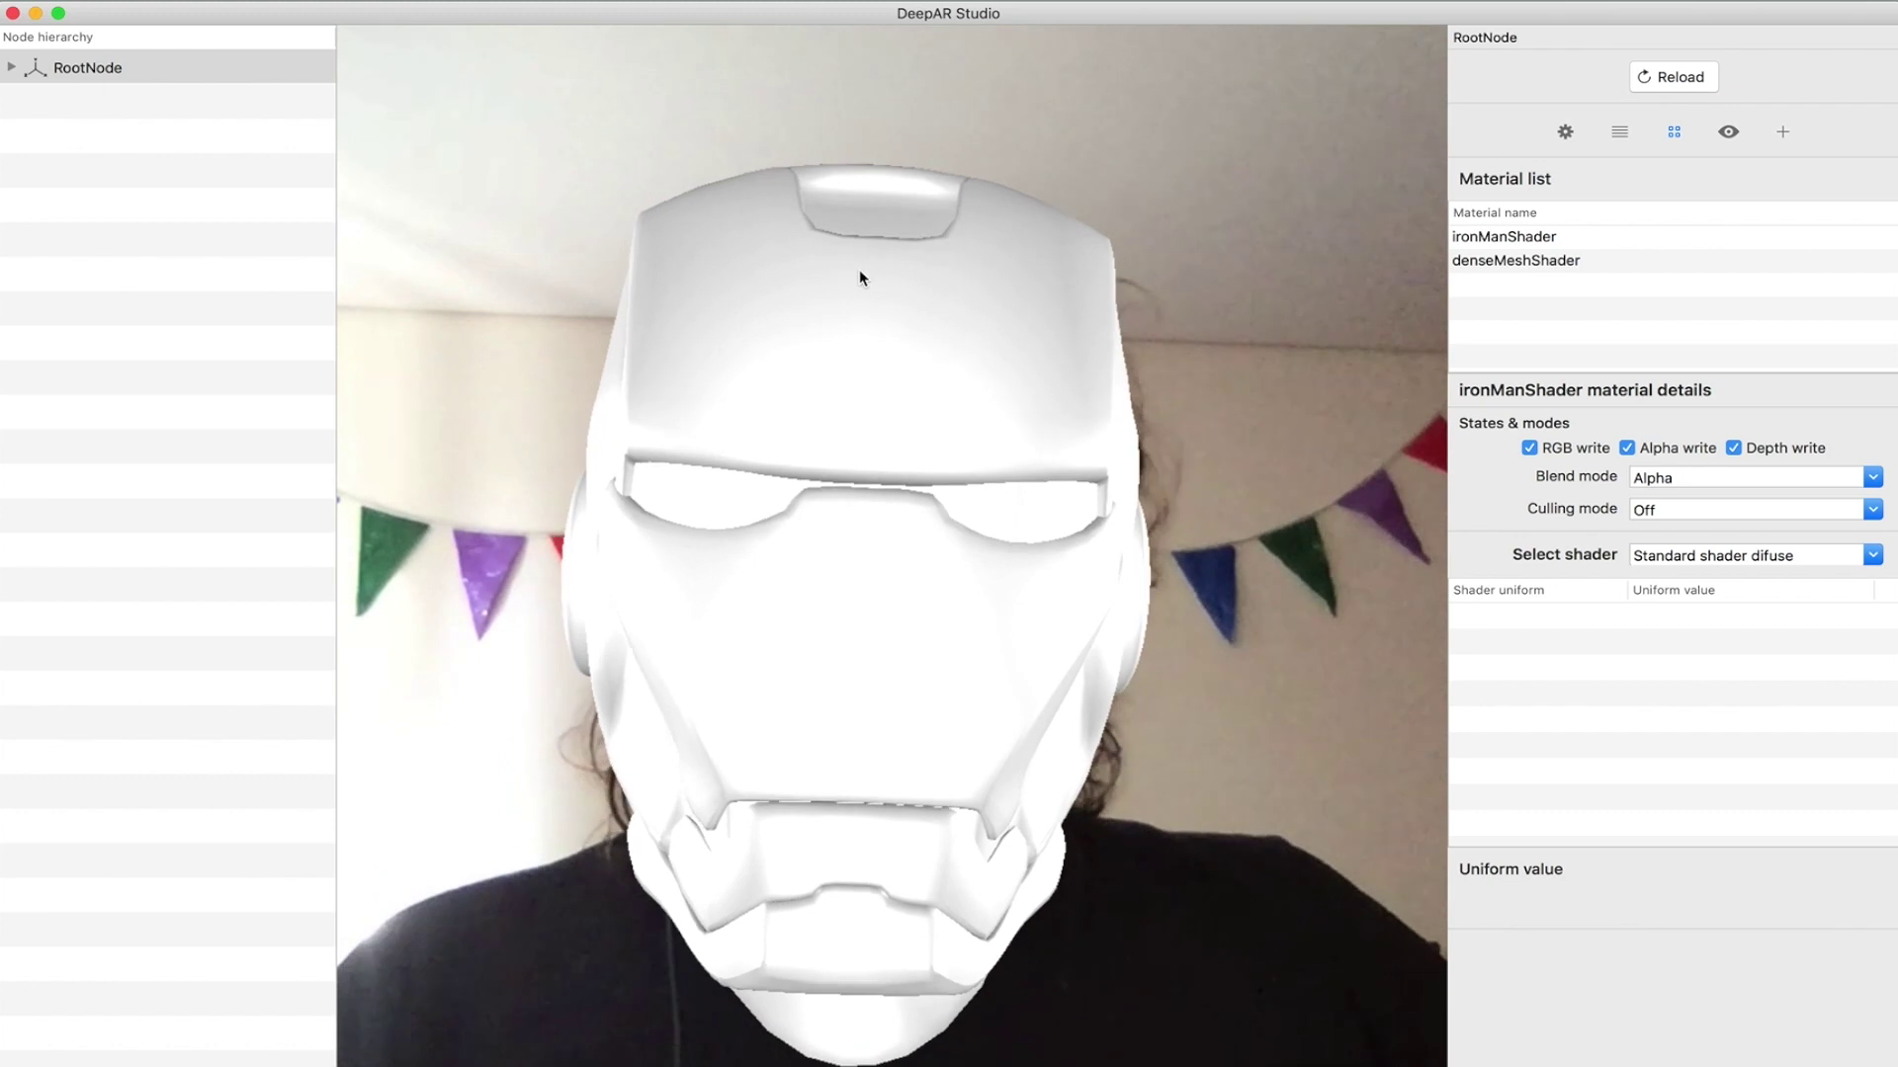
# - Add ironman_helmet_textures.png to the effect's textures at PNG - 100% quality
pyautogui.click(1619, 132)
pyautogui.click(1504, 203)
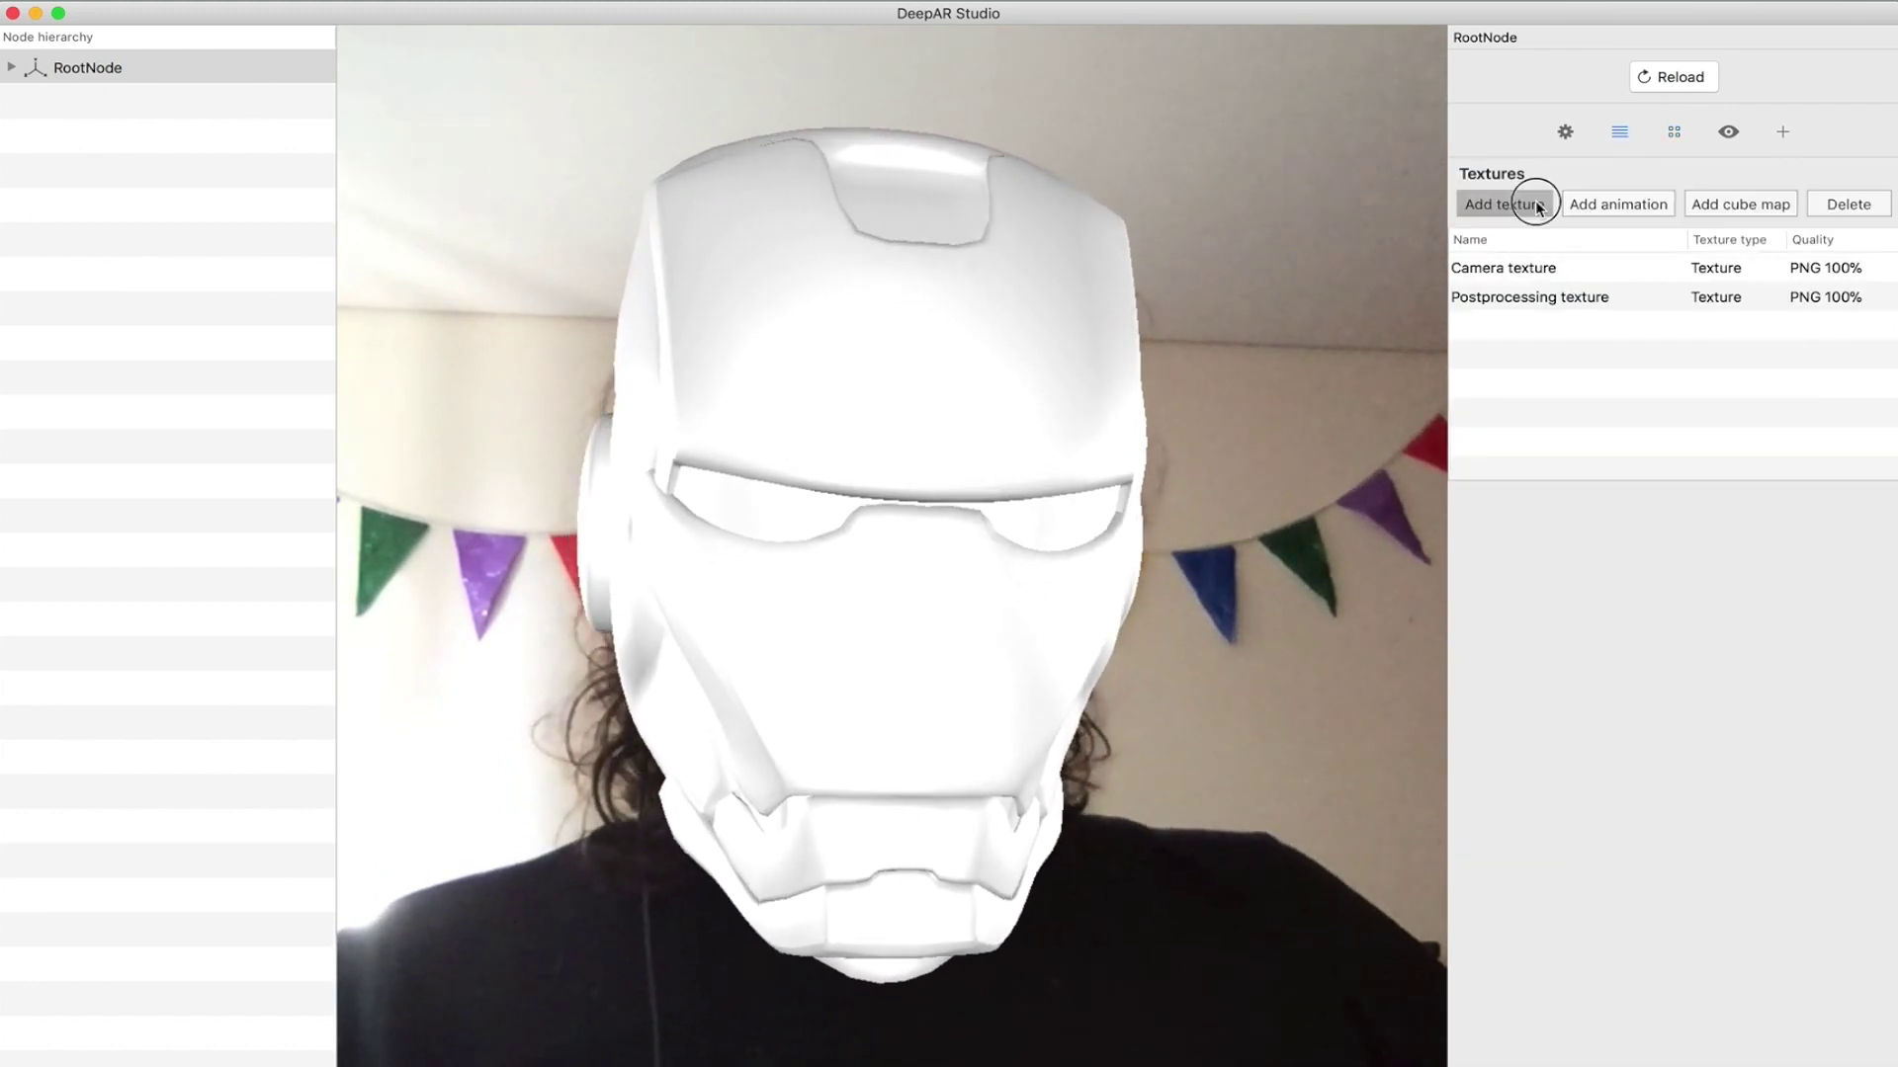
pyautogui.doubleClick(835, 239)
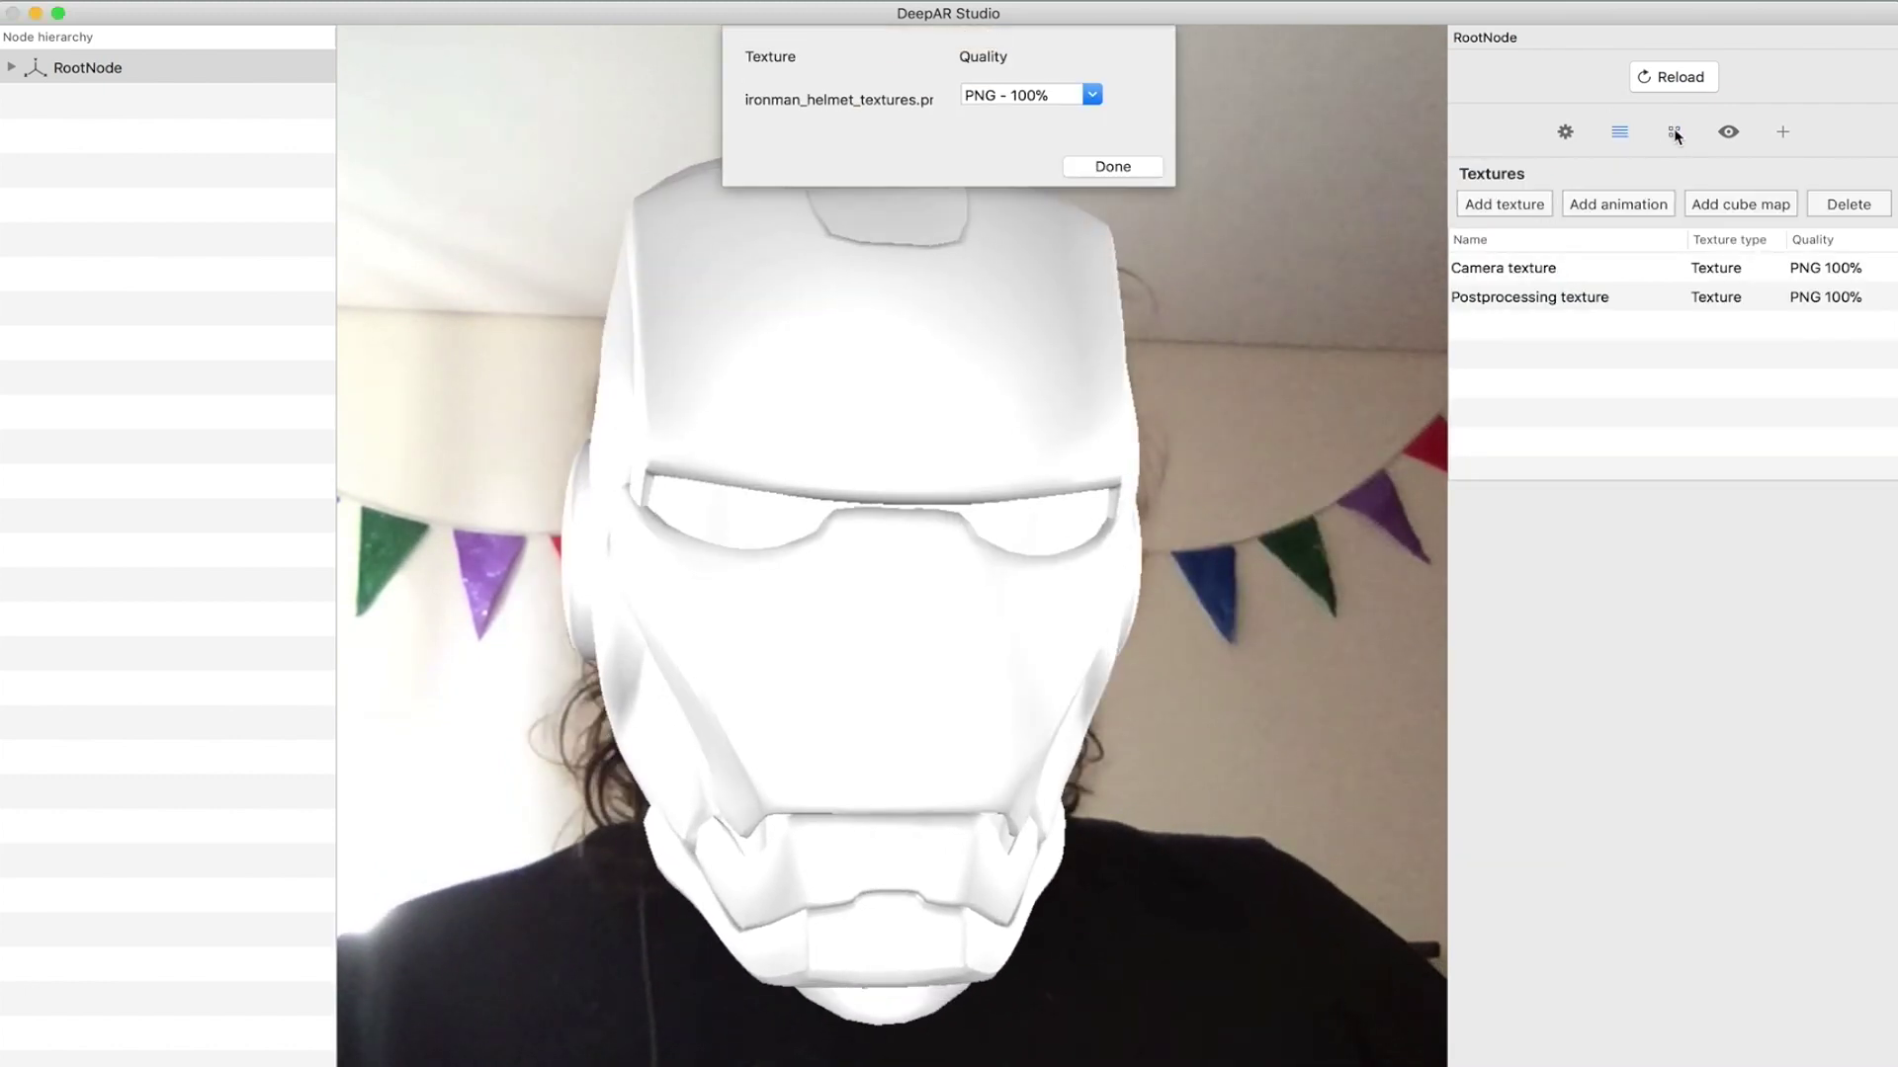
pyautogui.click(1113, 162)
# - Change the shader of the ironManShader material to Standard shader difuse
pyautogui.click(1675, 132)
pyautogui.click(1562, 236)
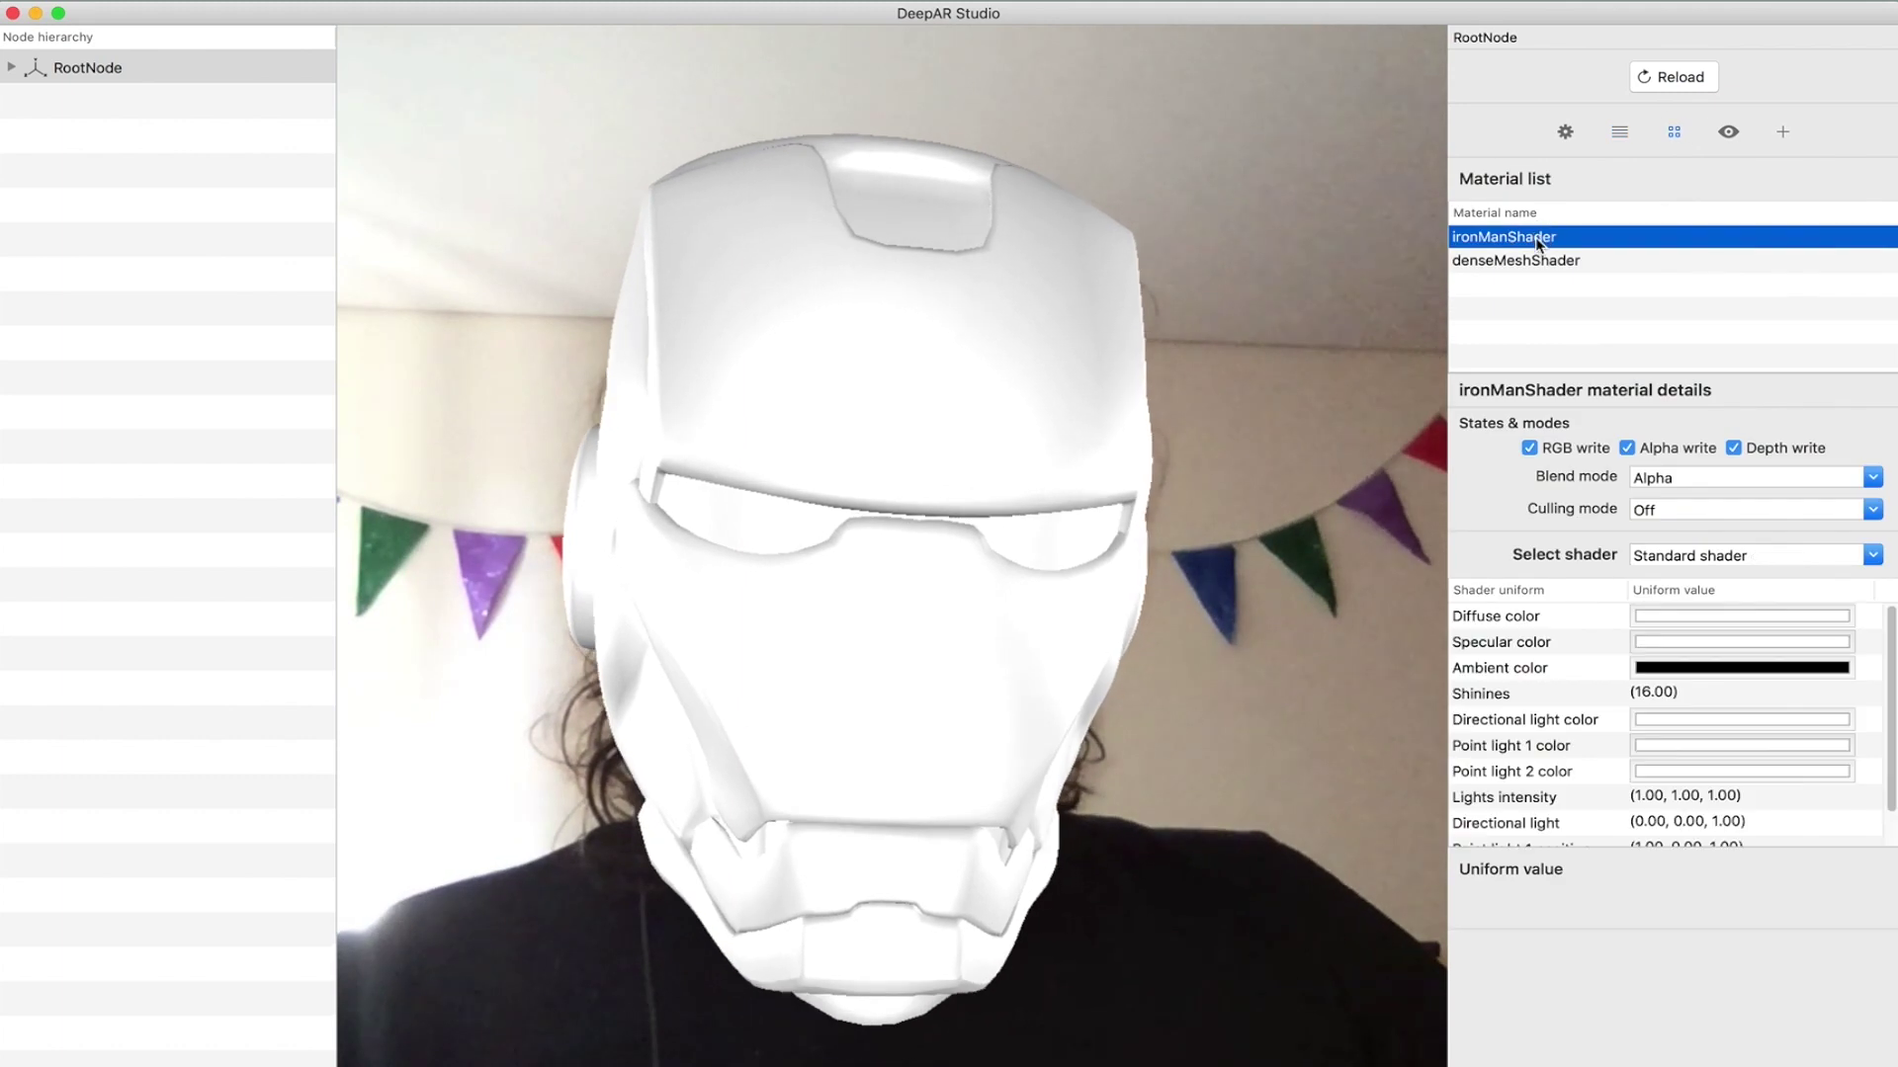
pyautogui.click(1873, 557)
pyautogui.scroll(-4, 1765, 637)
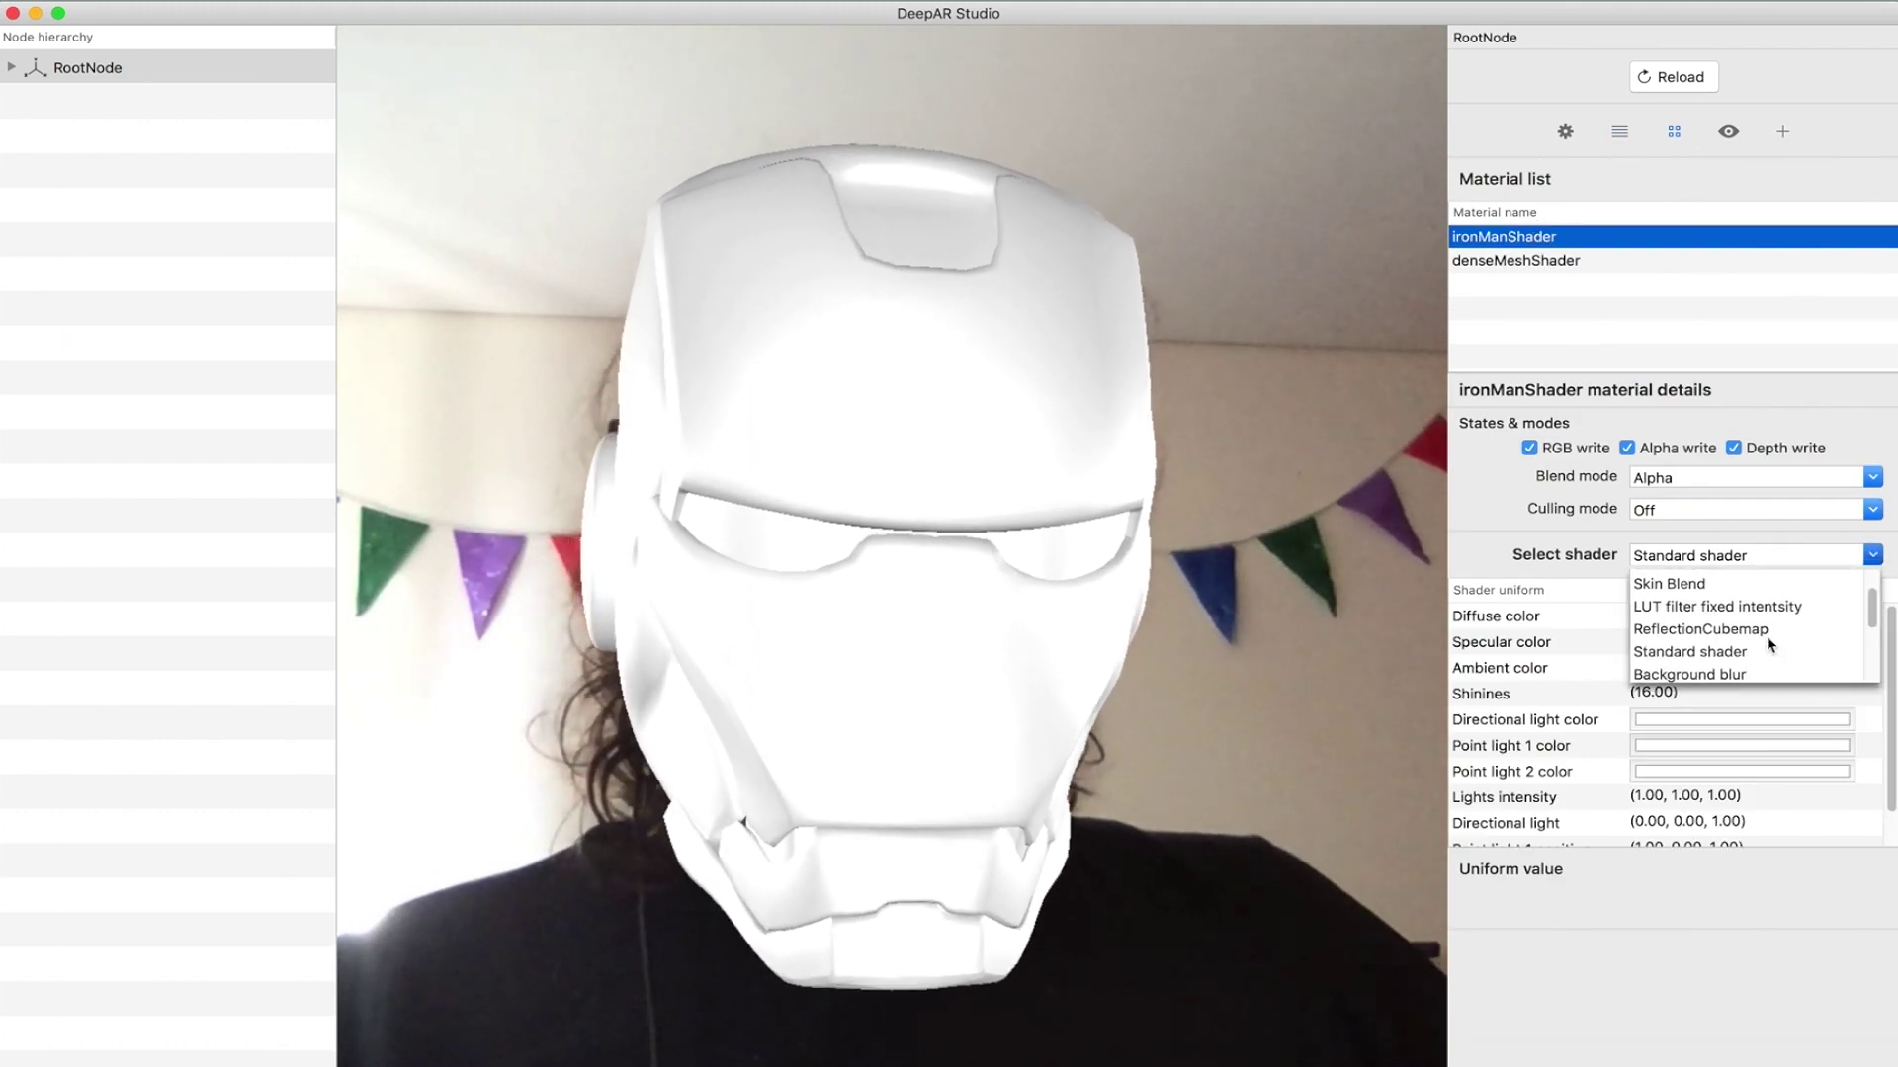
pyautogui.click(1767, 641)
# - Assign ironman_helmet_textures.png as the diffuse texture of ironManShader
pyautogui.click(1693, 615)
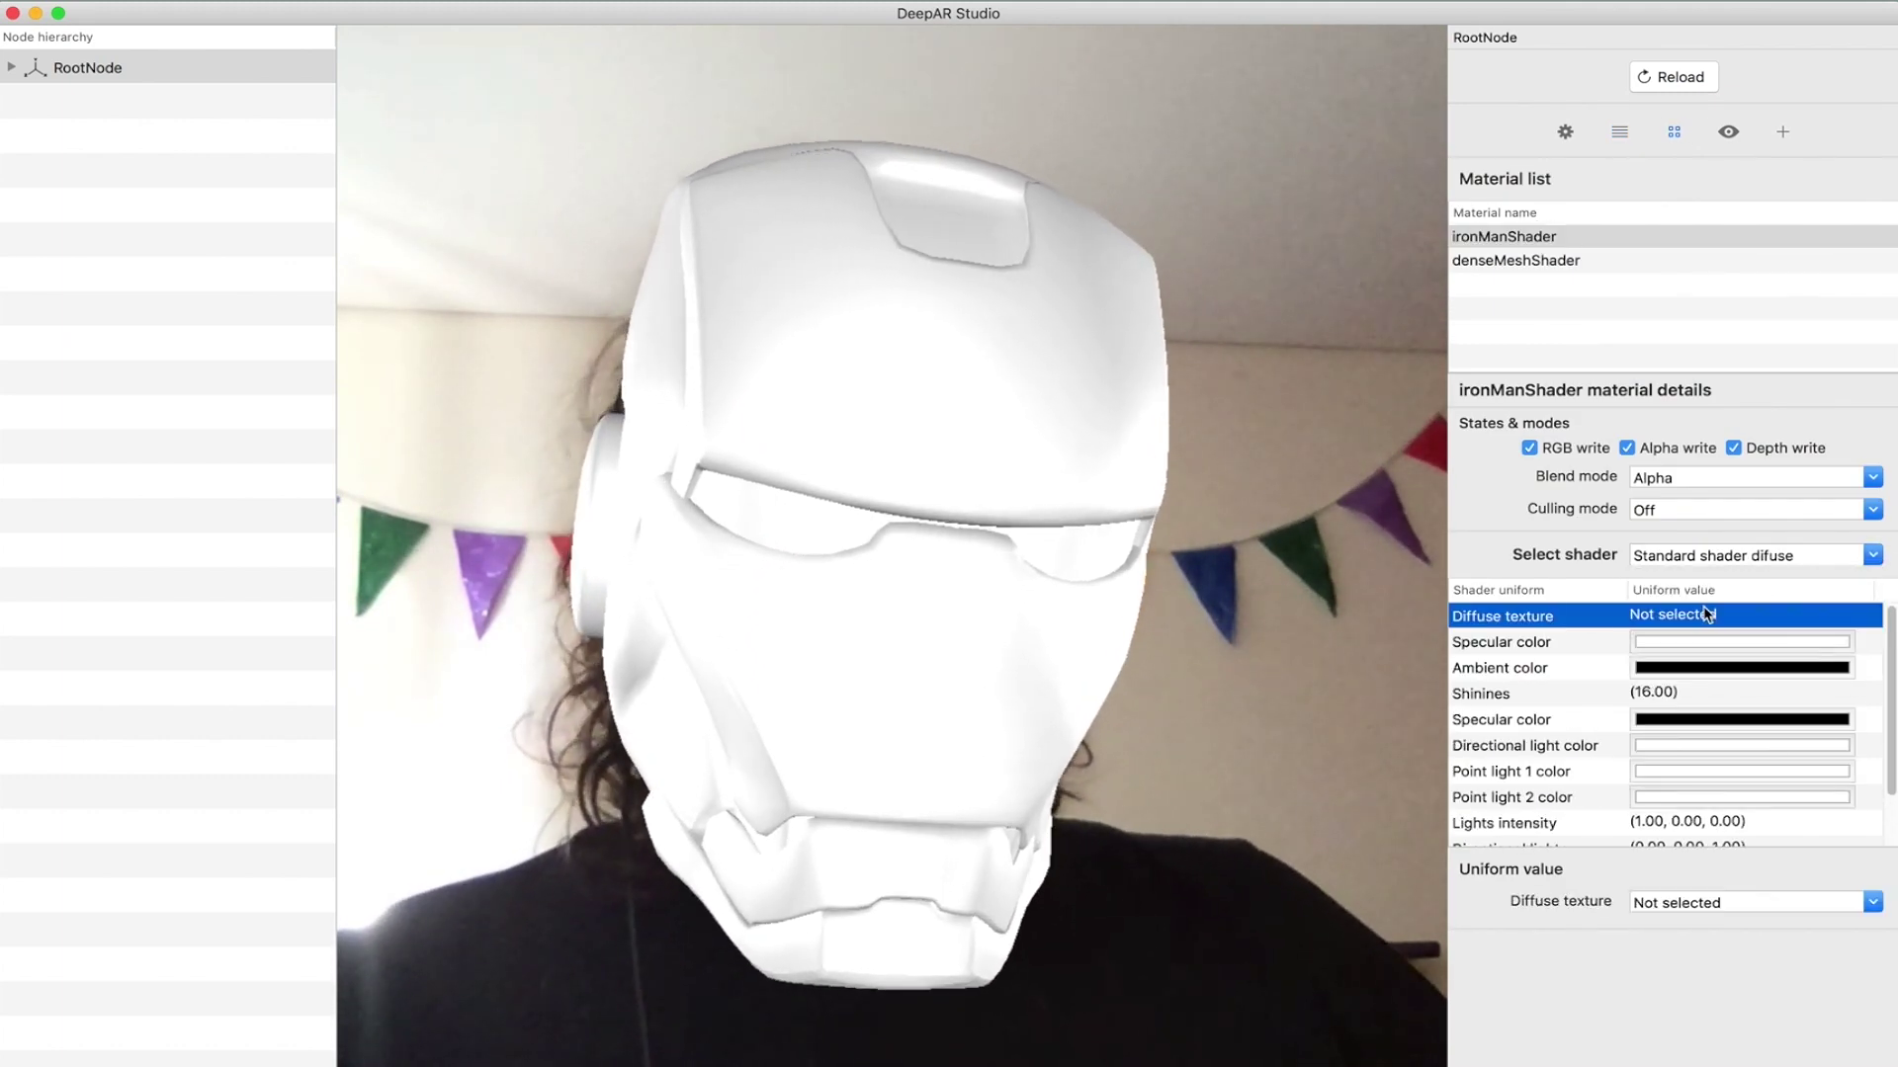
pyautogui.click(1873, 902)
pyautogui.click(1739, 973)
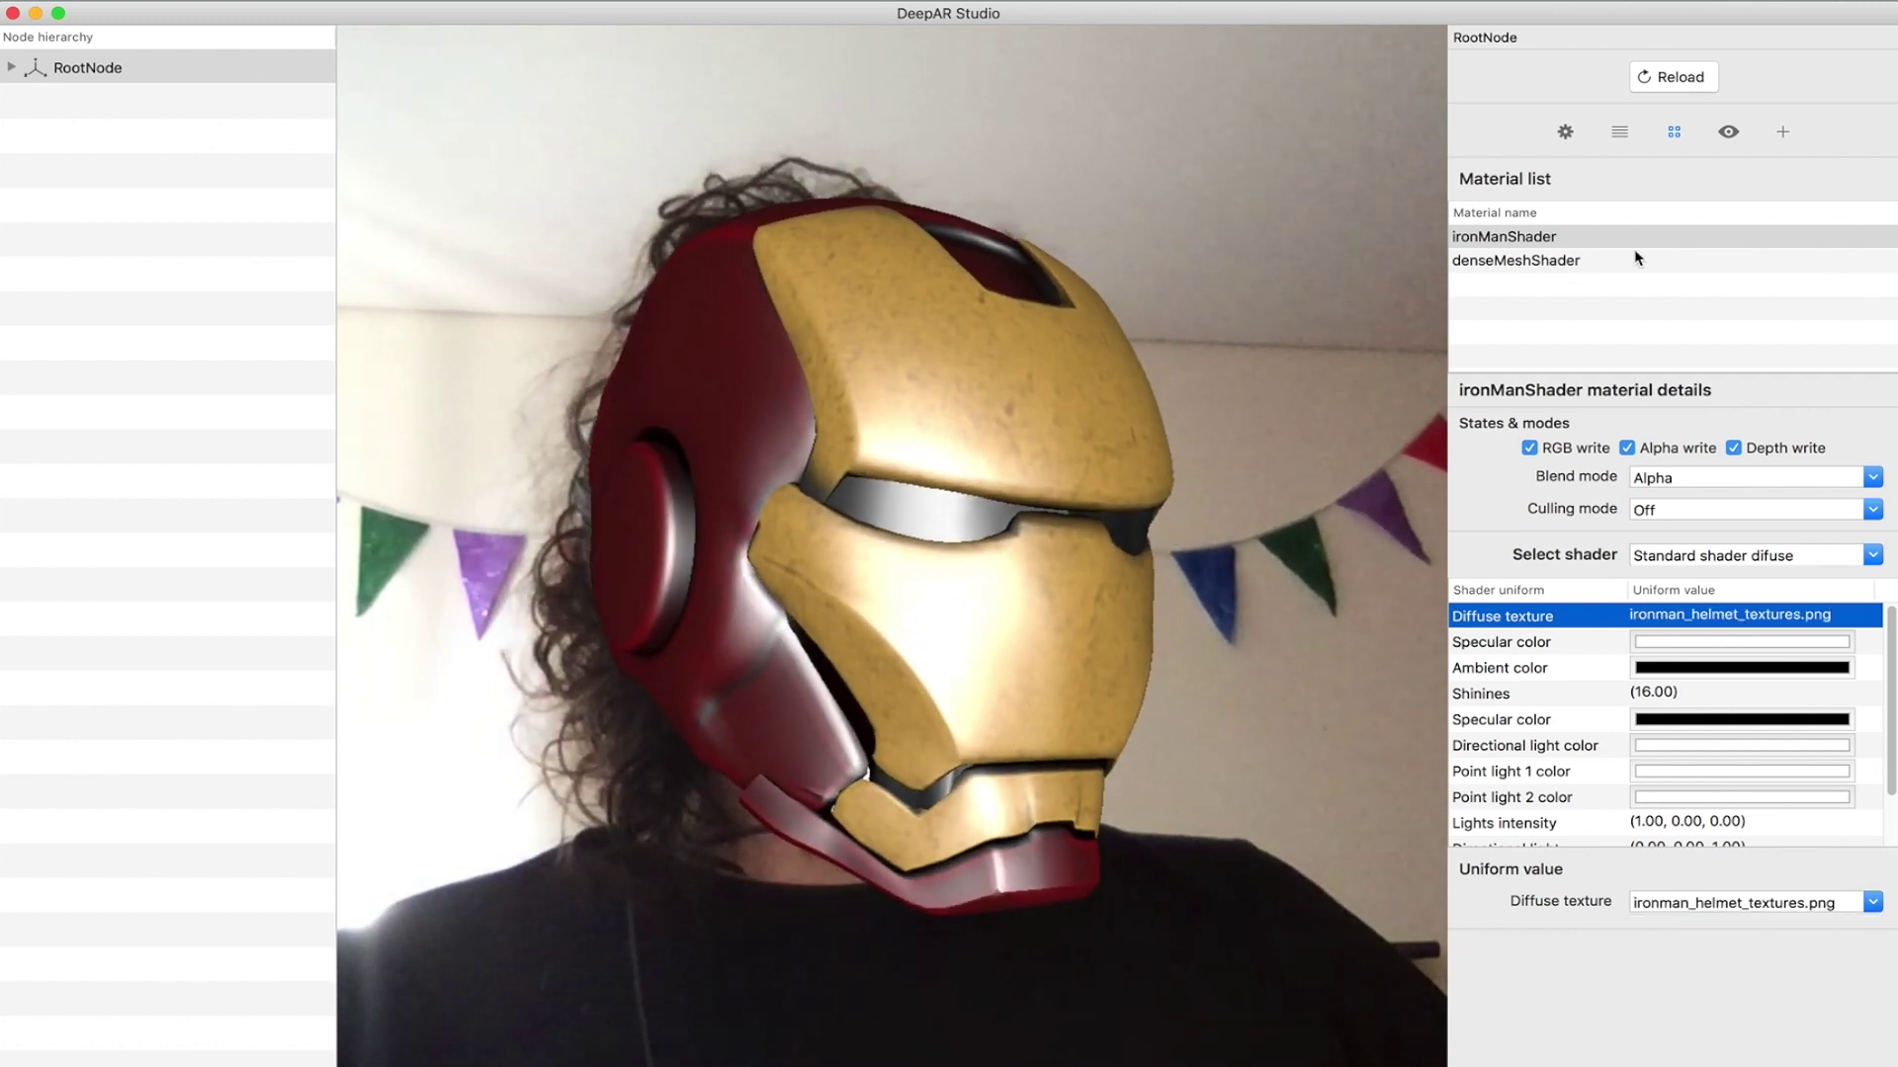
# - Set ironManShader's first specular color to a dark grey with 38% opacity
pyautogui.click(1564, 645)
pyautogui.click(1704, 909)
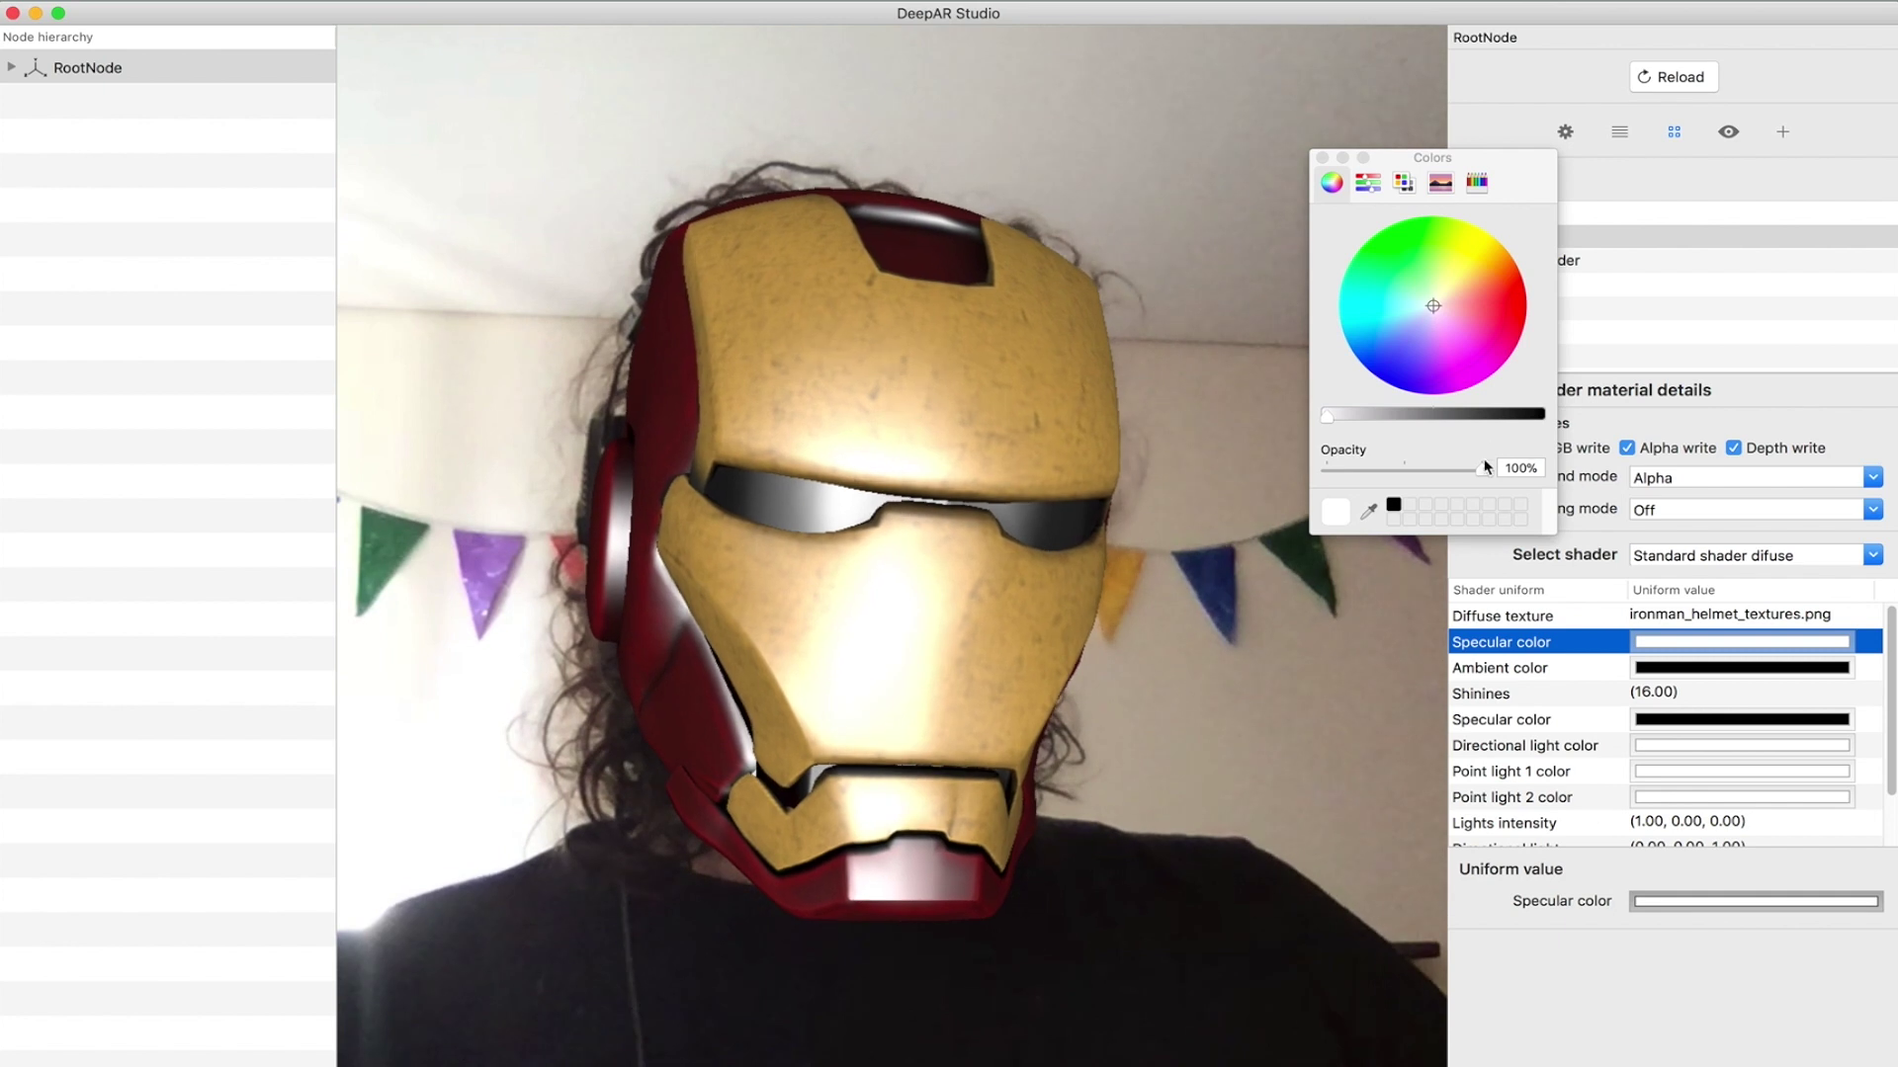
pyautogui.click(1500, 416)
pyautogui.moveTo(1425, 471); pyautogui.dragTo(1390, 475)
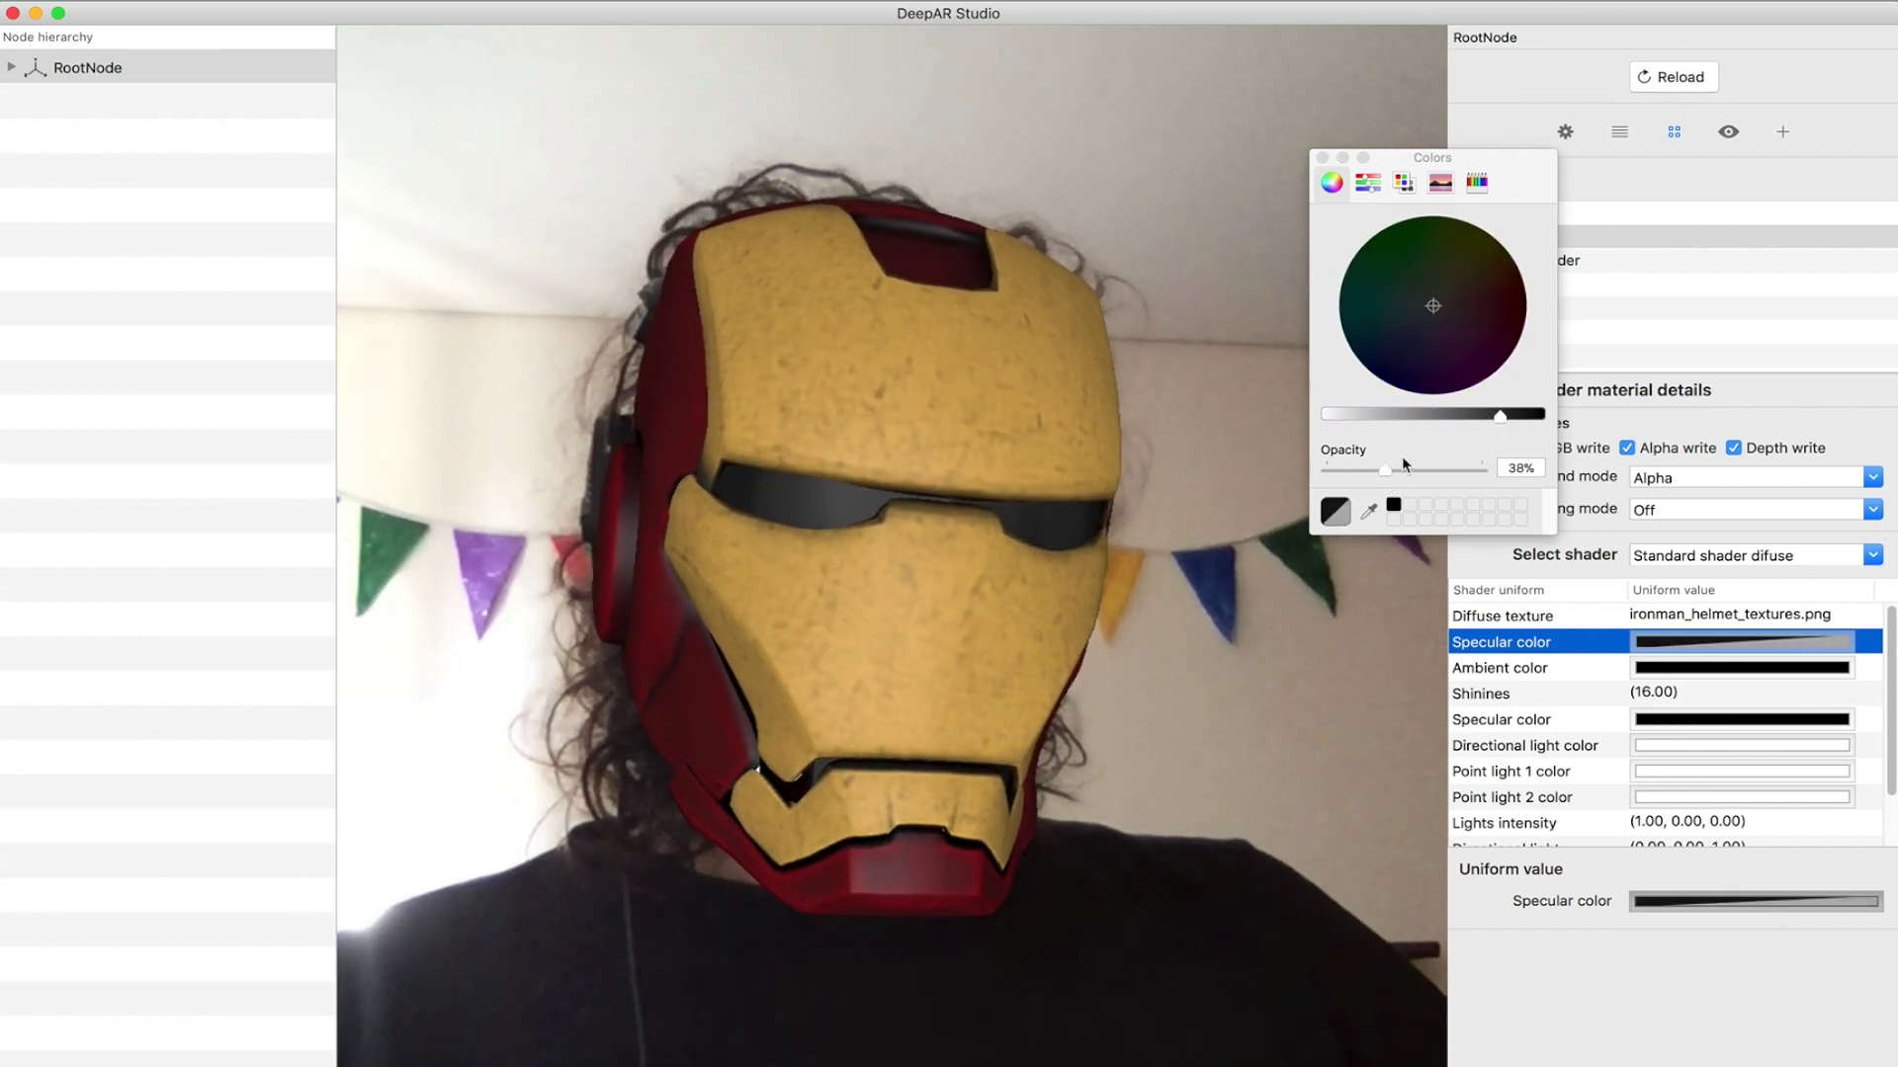
# - Lighten ironManShader's first specular color slightly and close the color picker
pyautogui.moveTo(1497, 417); pyautogui.dragTo(1491, 419)
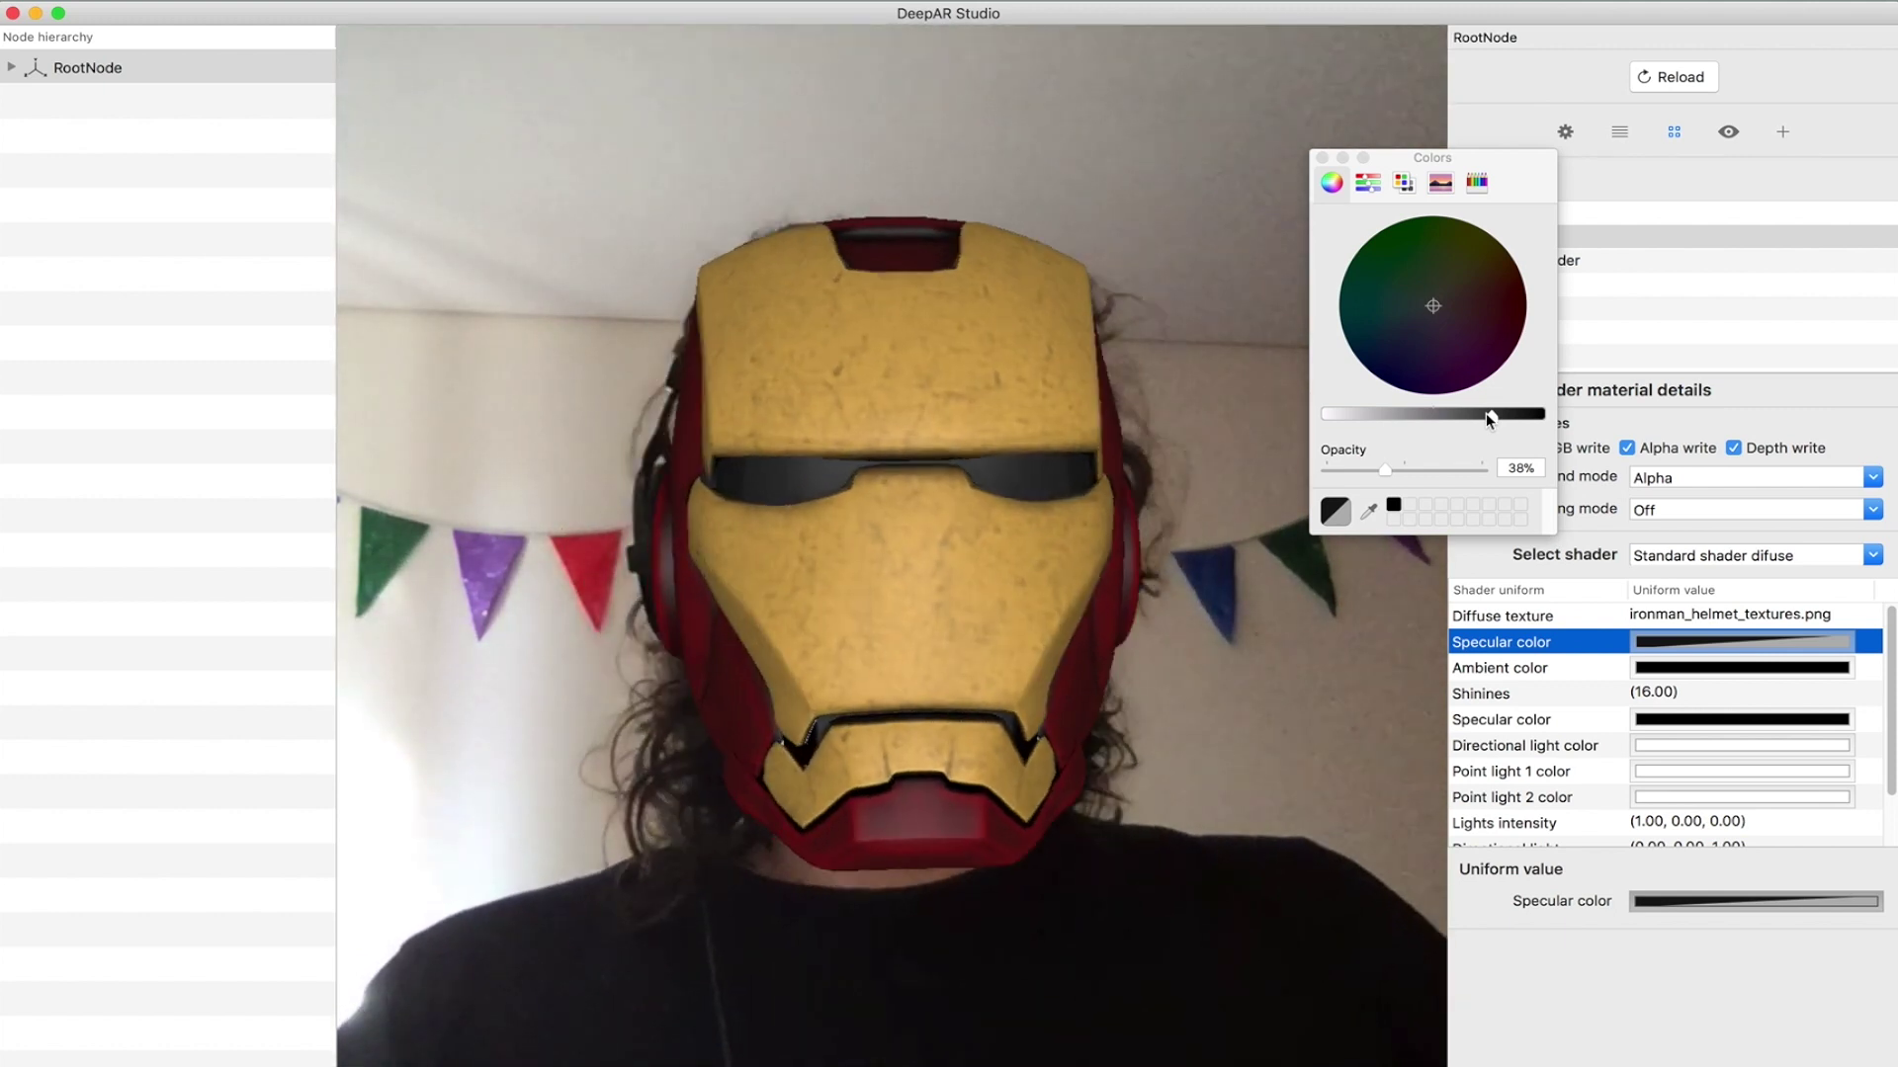
pyautogui.click(1322, 158)
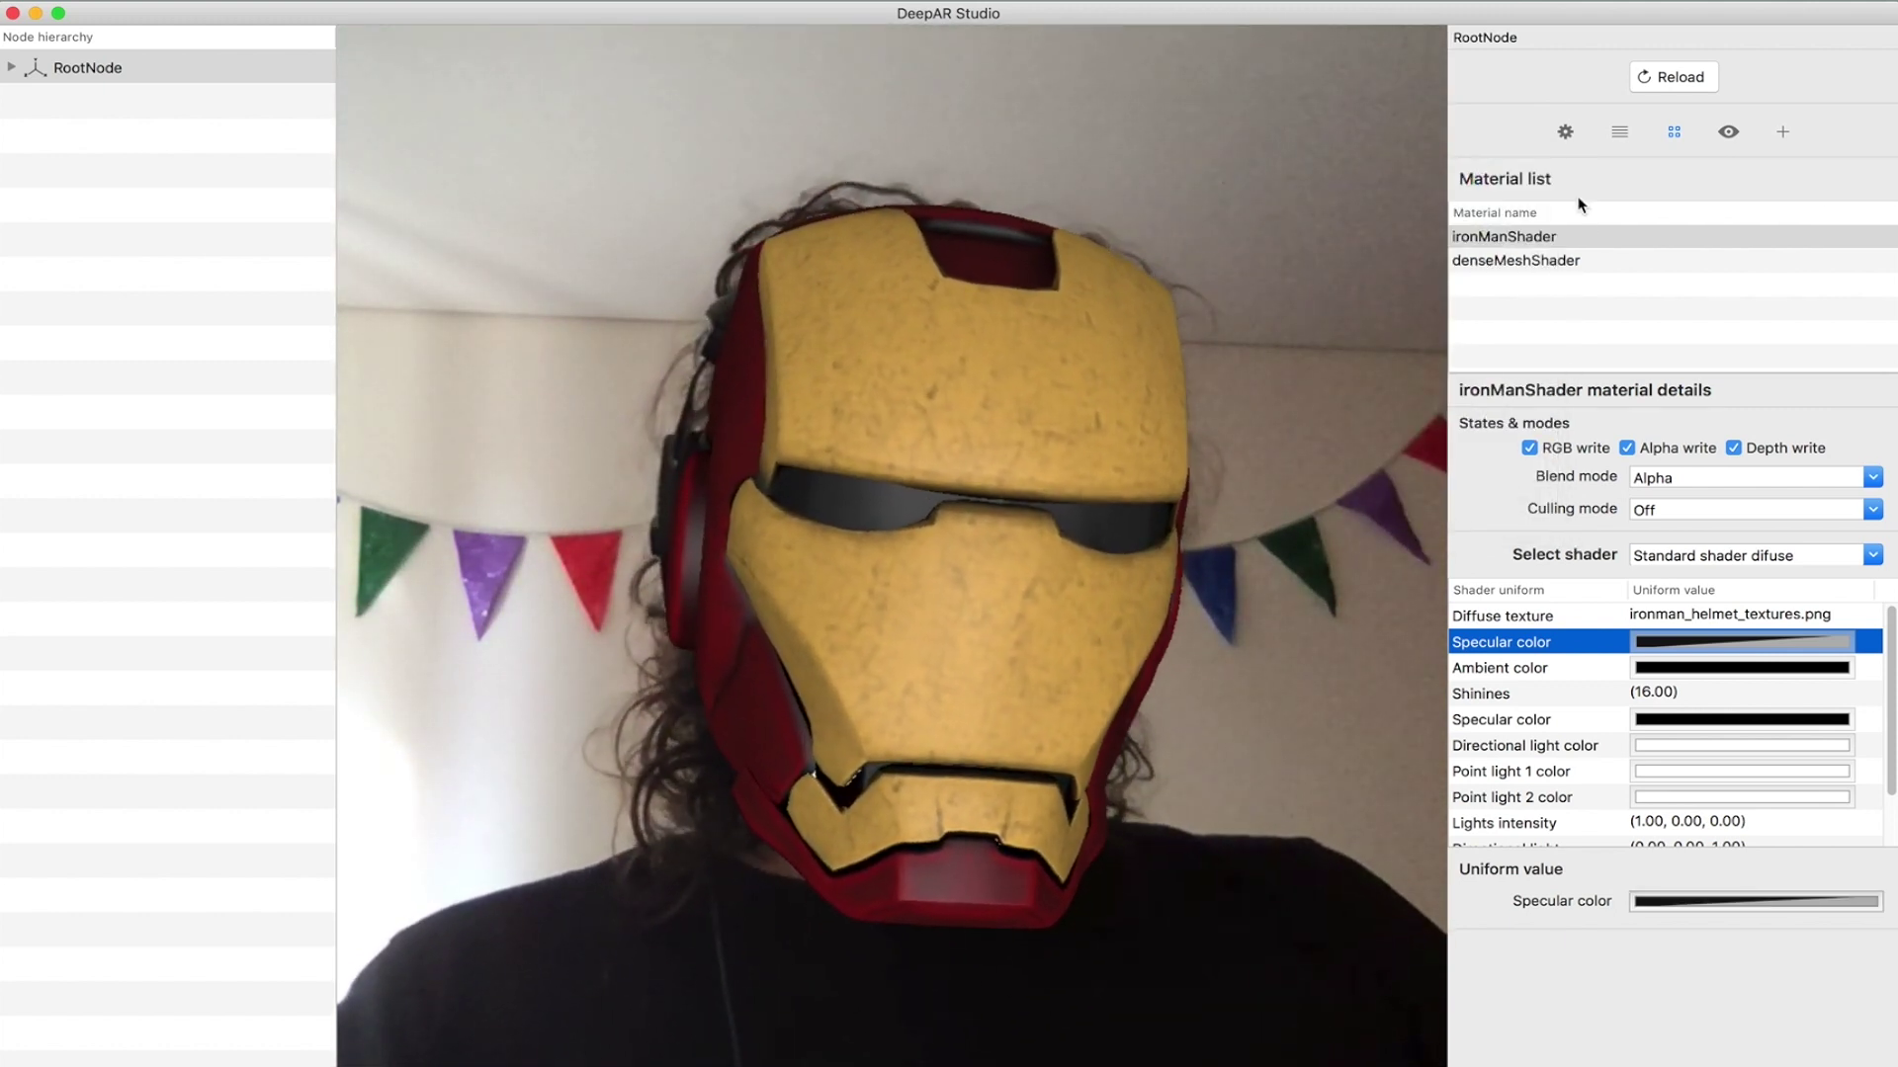
# - Disable RGB, alpha and depth write for ironManShader and reload the effect to preview the face mesh
pyautogui.click(1579, 236)
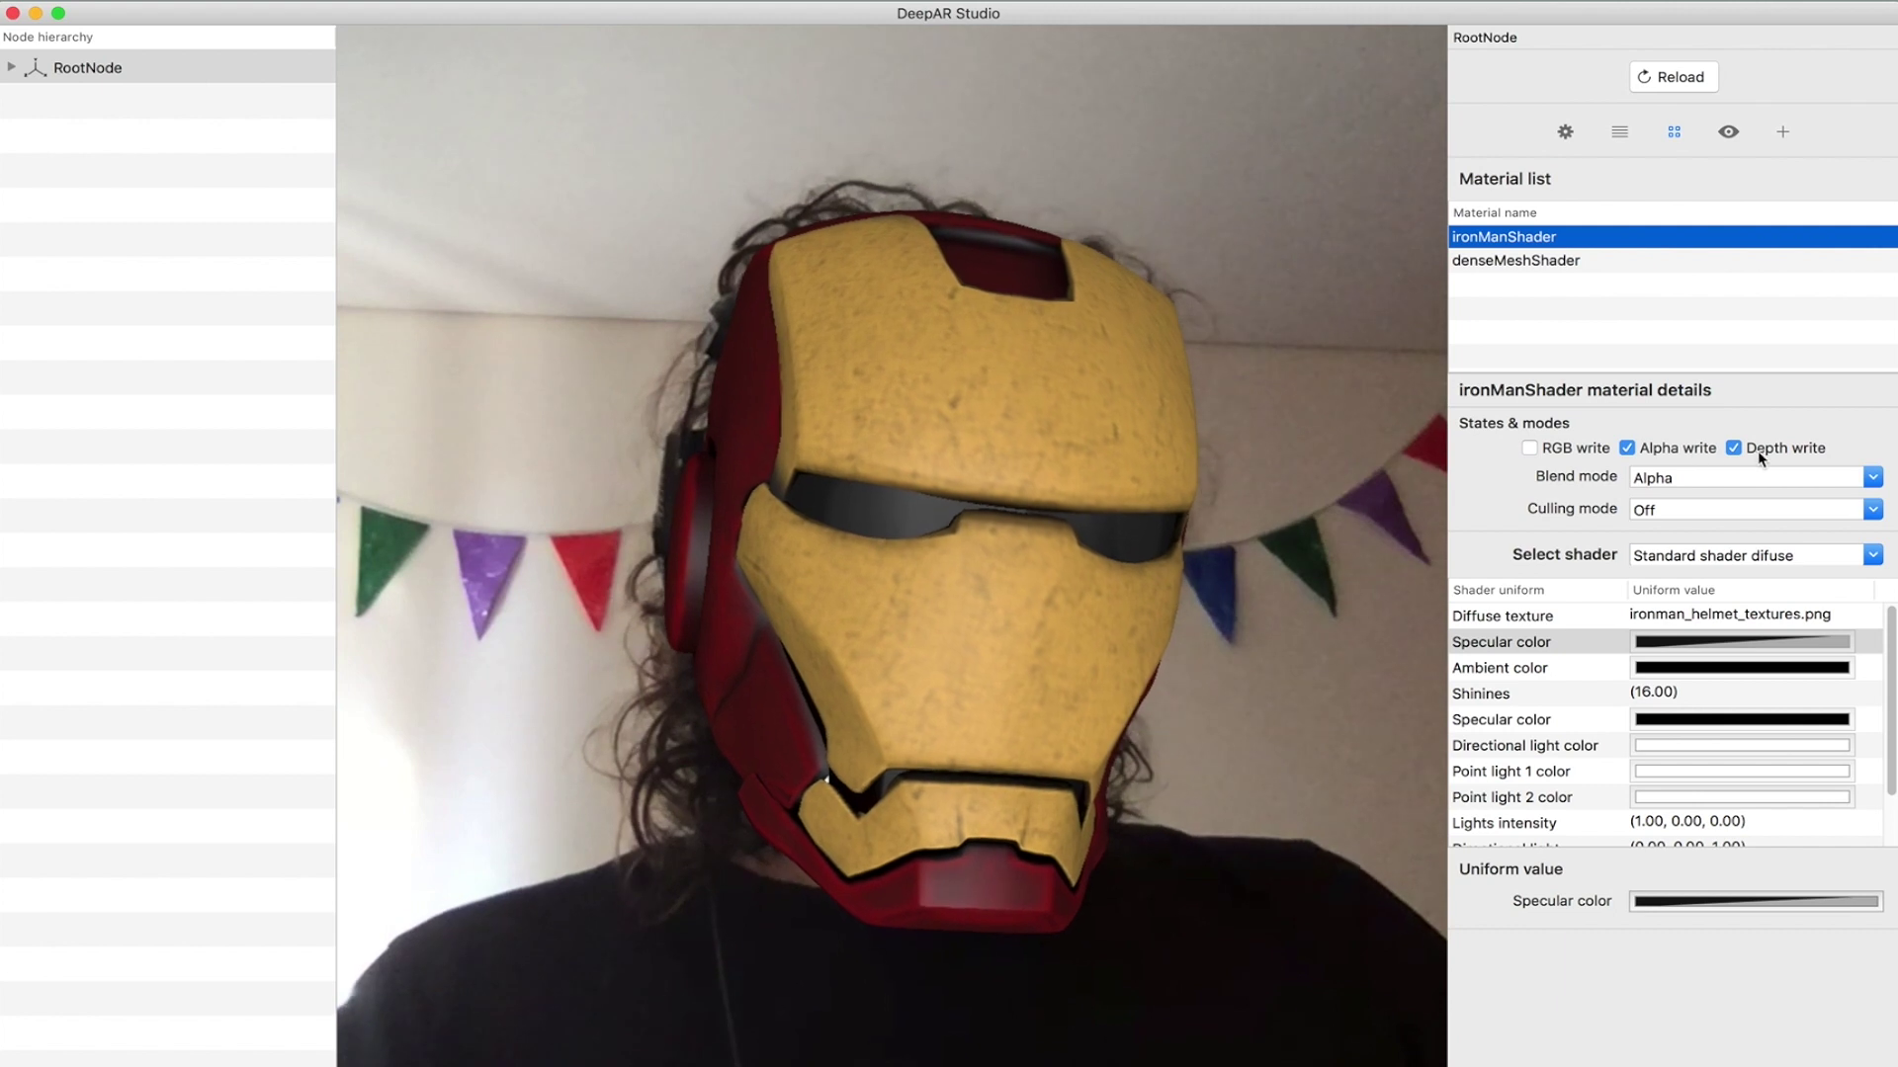
pyautogui.click(1684, 79)
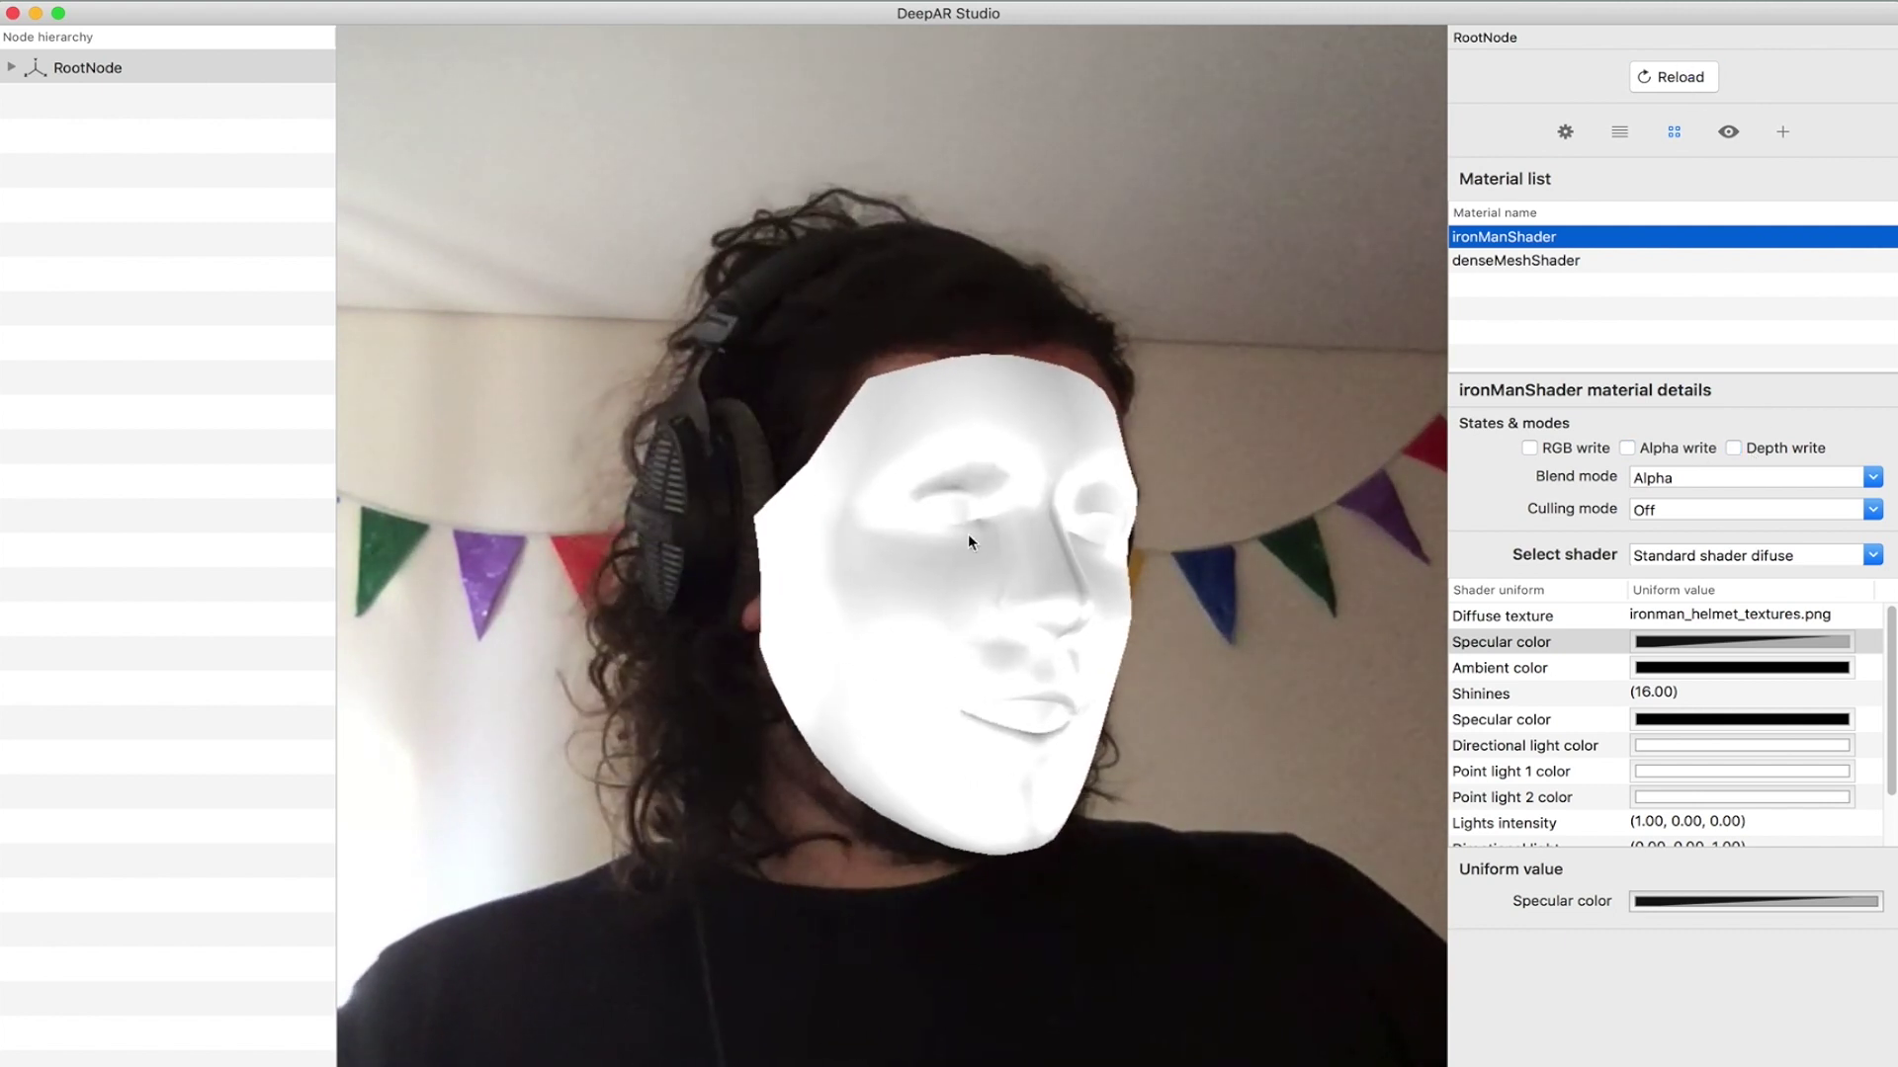
# - Disable RGB write and alpha write for denseMeshShader, leaving depth write enabled, and reload the effect
pyautogui.click(1551, 261)
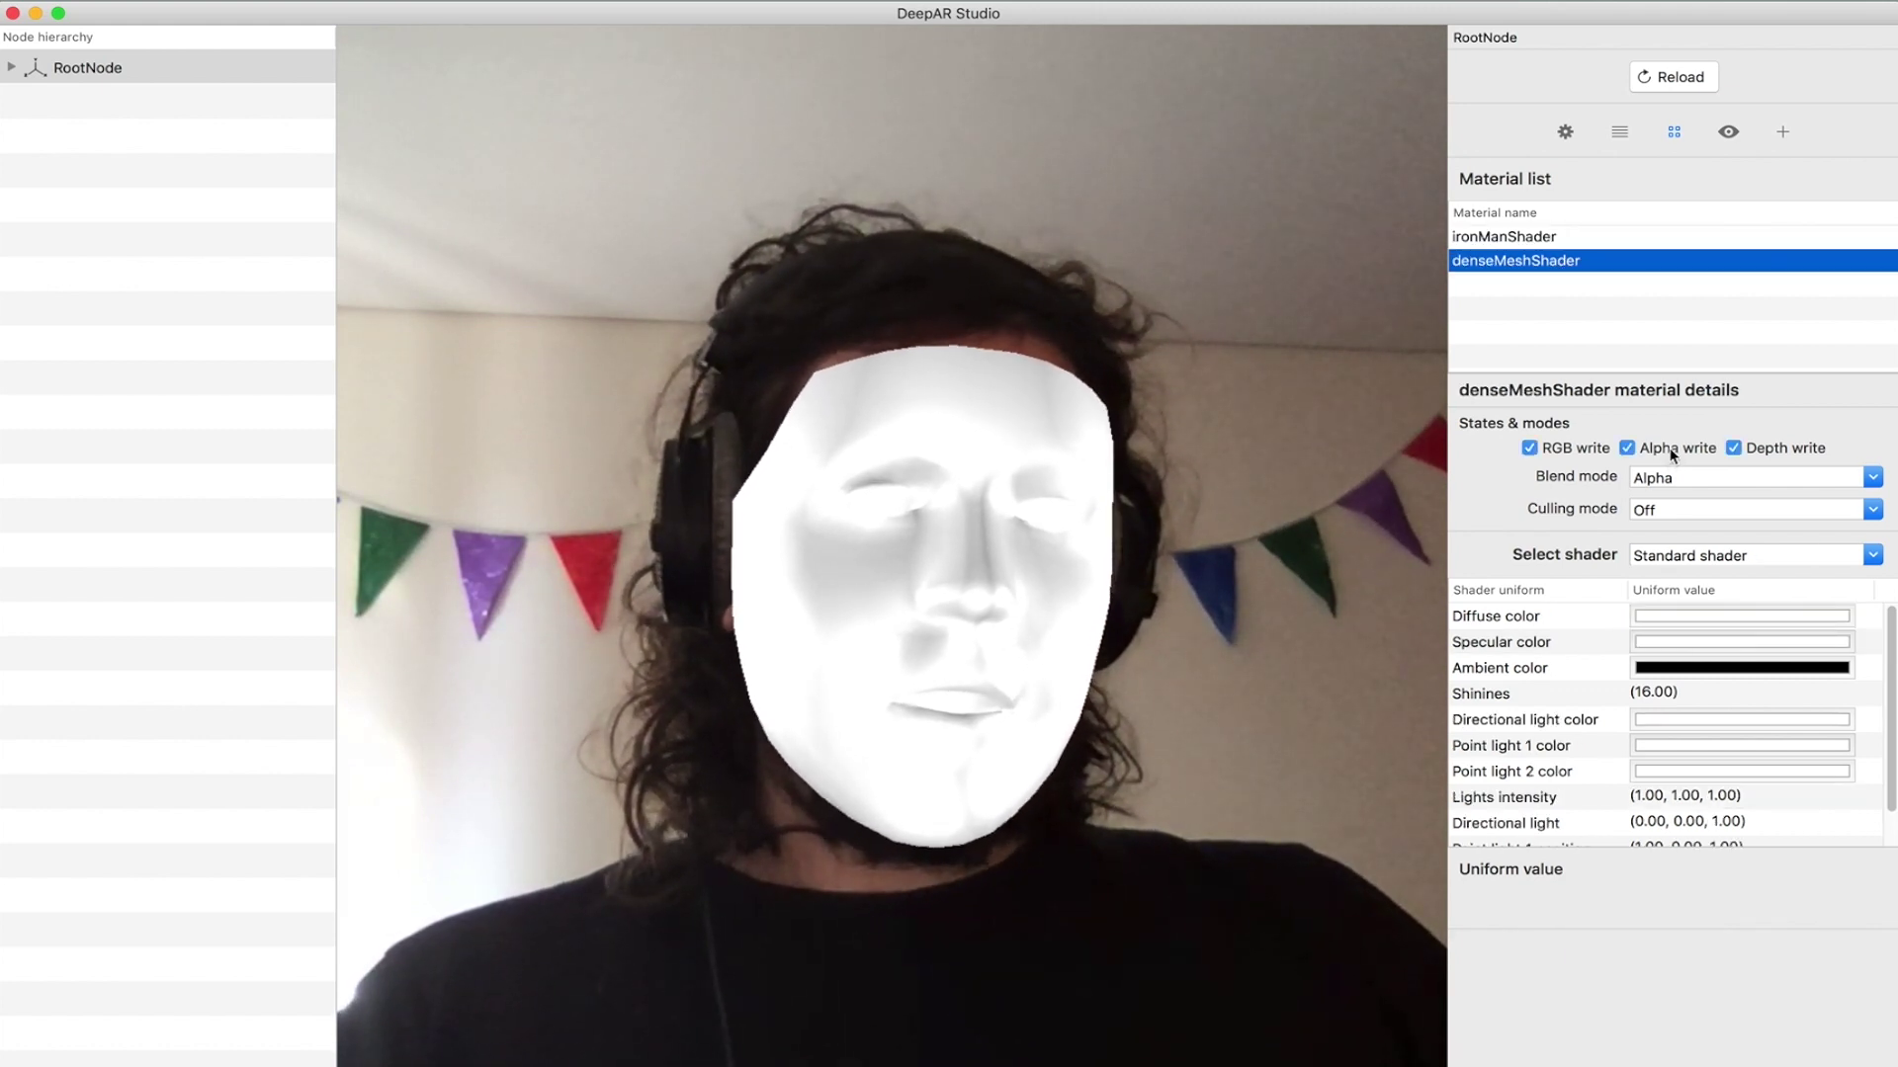
pyautogui.click(1591, 450)
pyautogui.click(1677, 79)
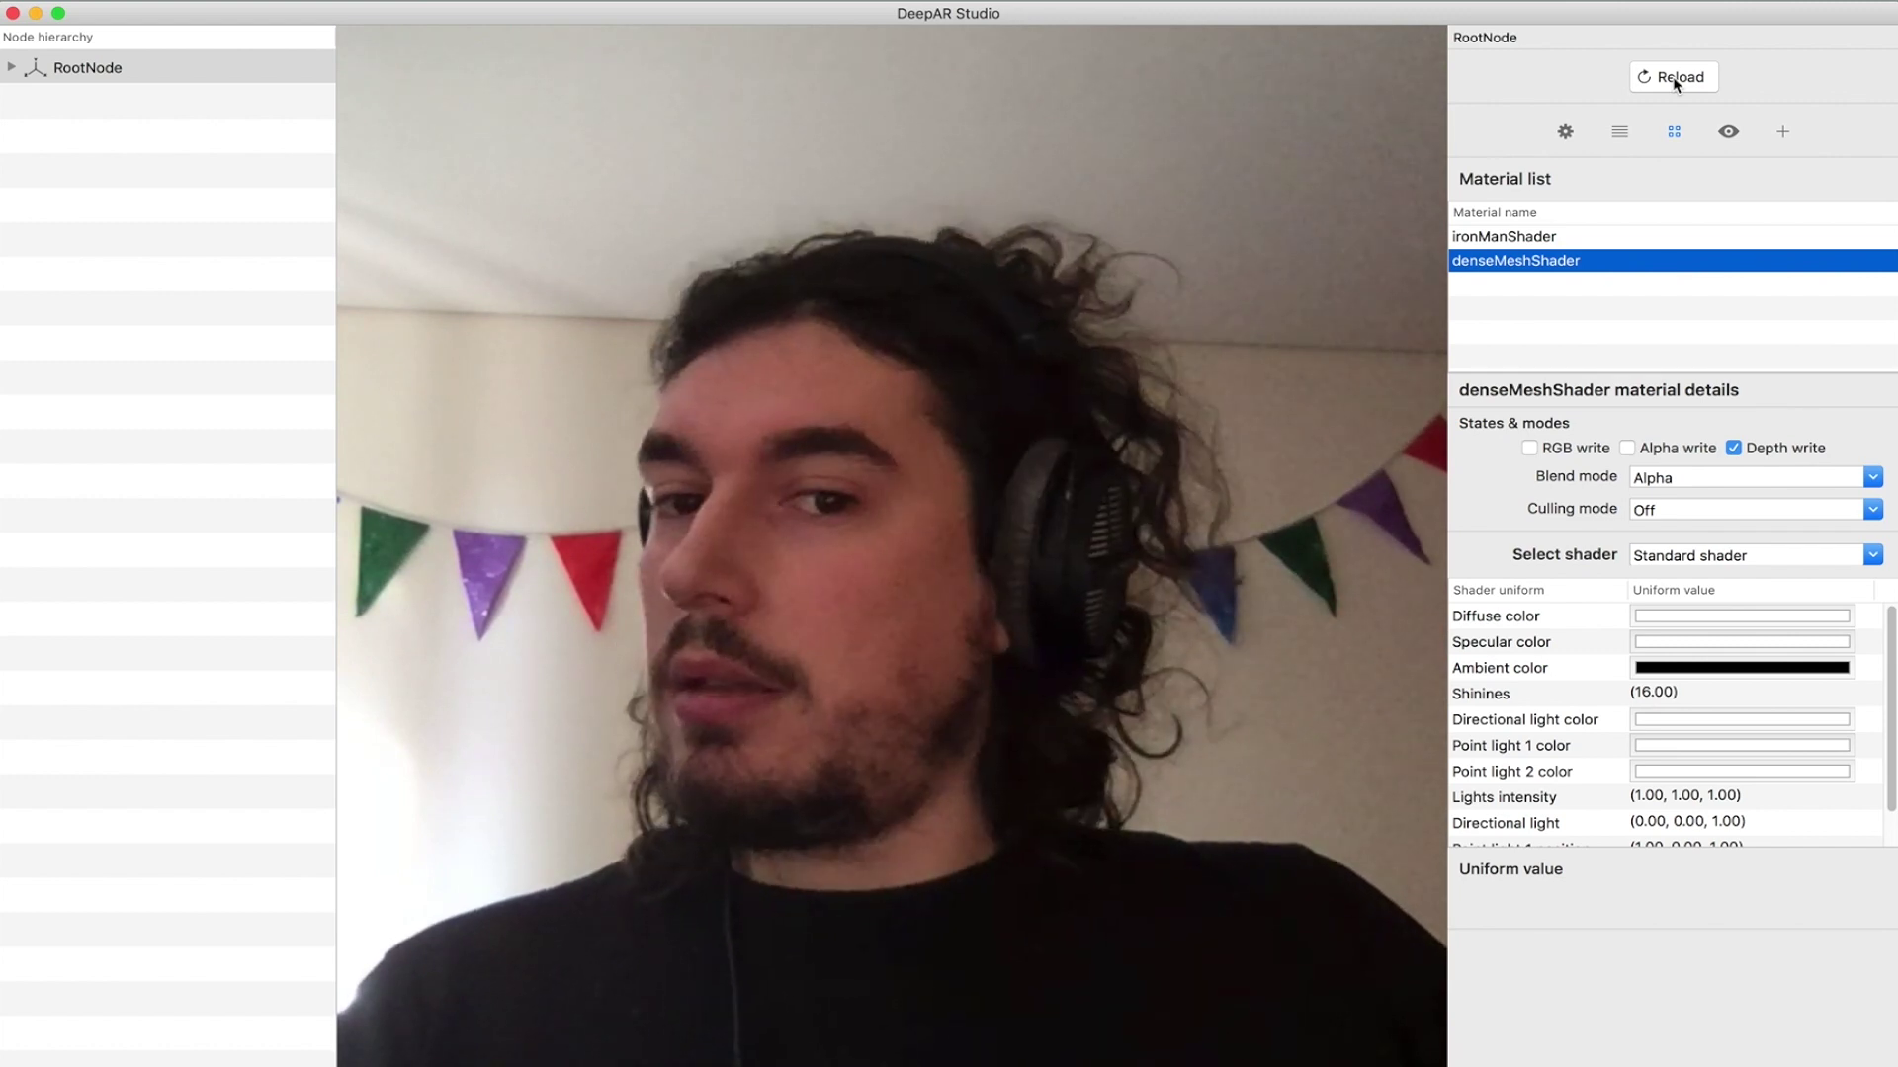
# - Enable RGB, alpha and depth write again for ironManShader and reload the effect
pyautogui.click(1500, 240)
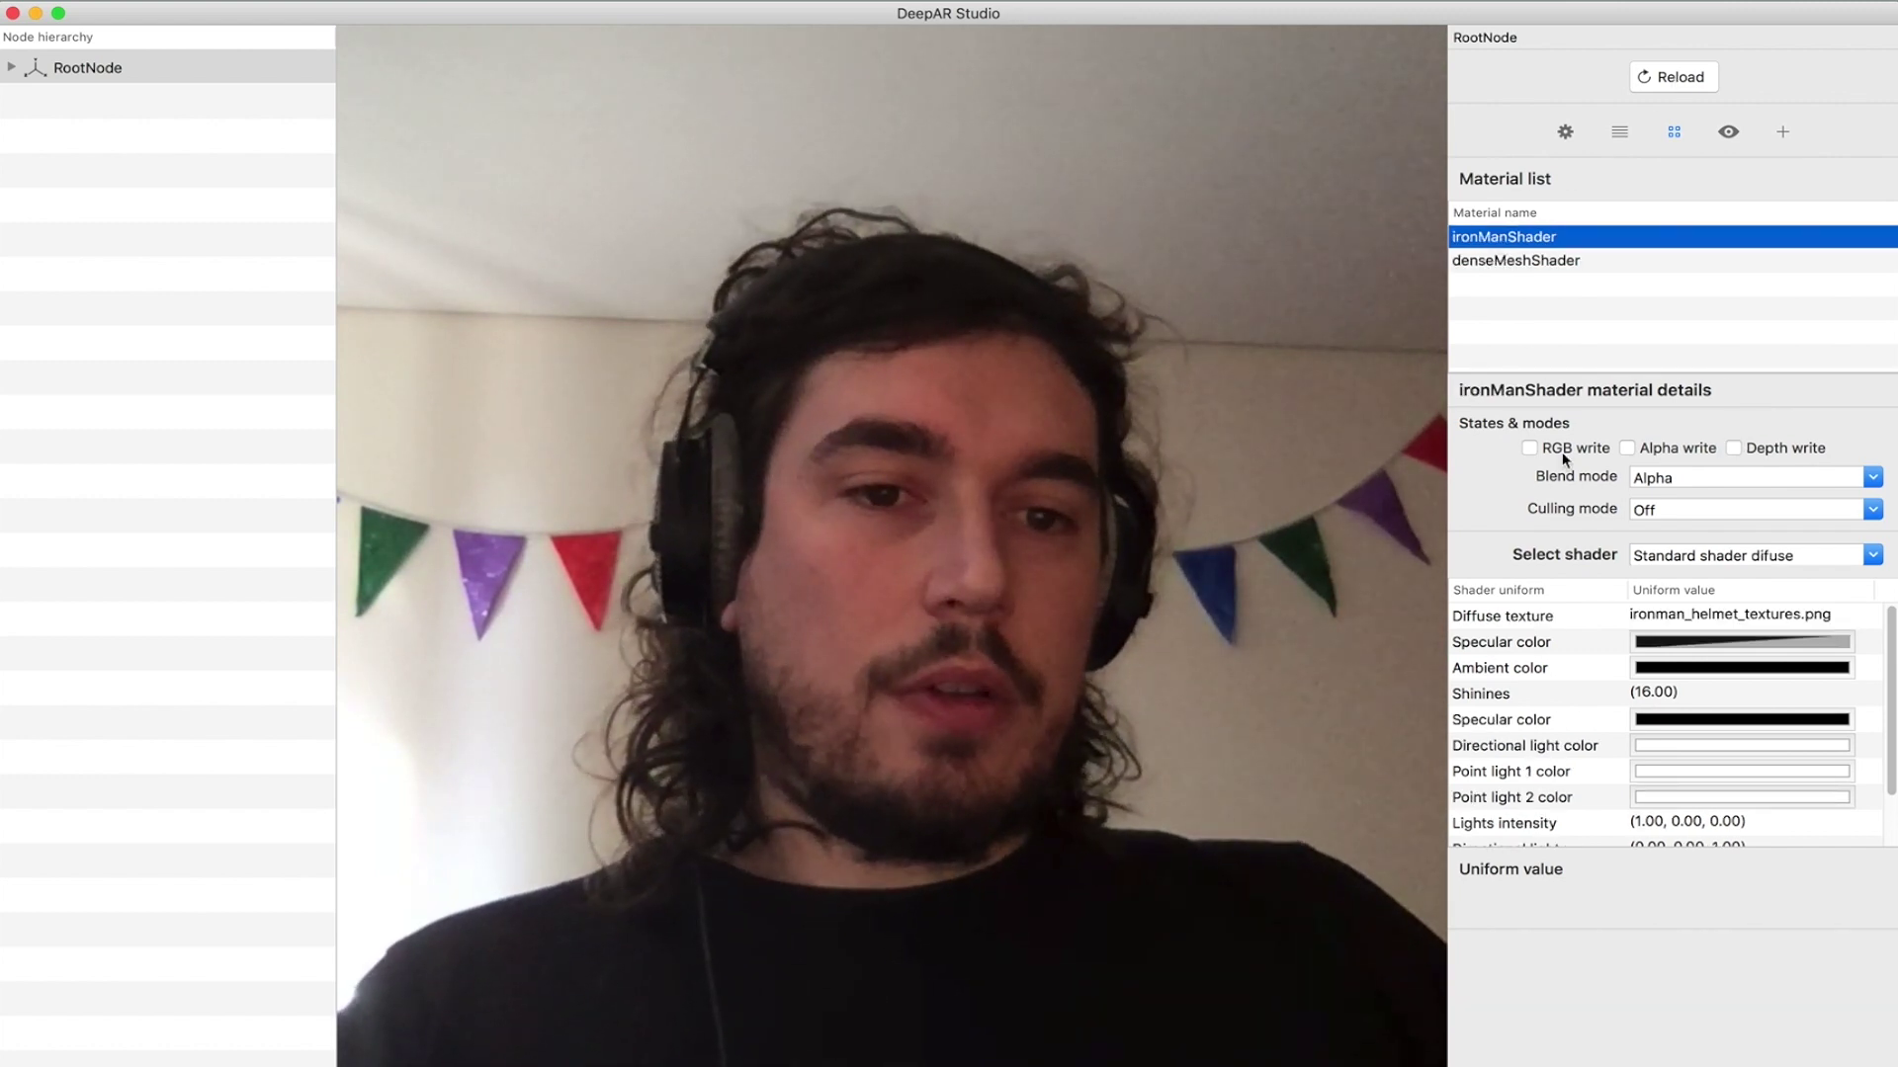
pyautogui.click(1773, 447)
pyautogui.click(1692, 77)
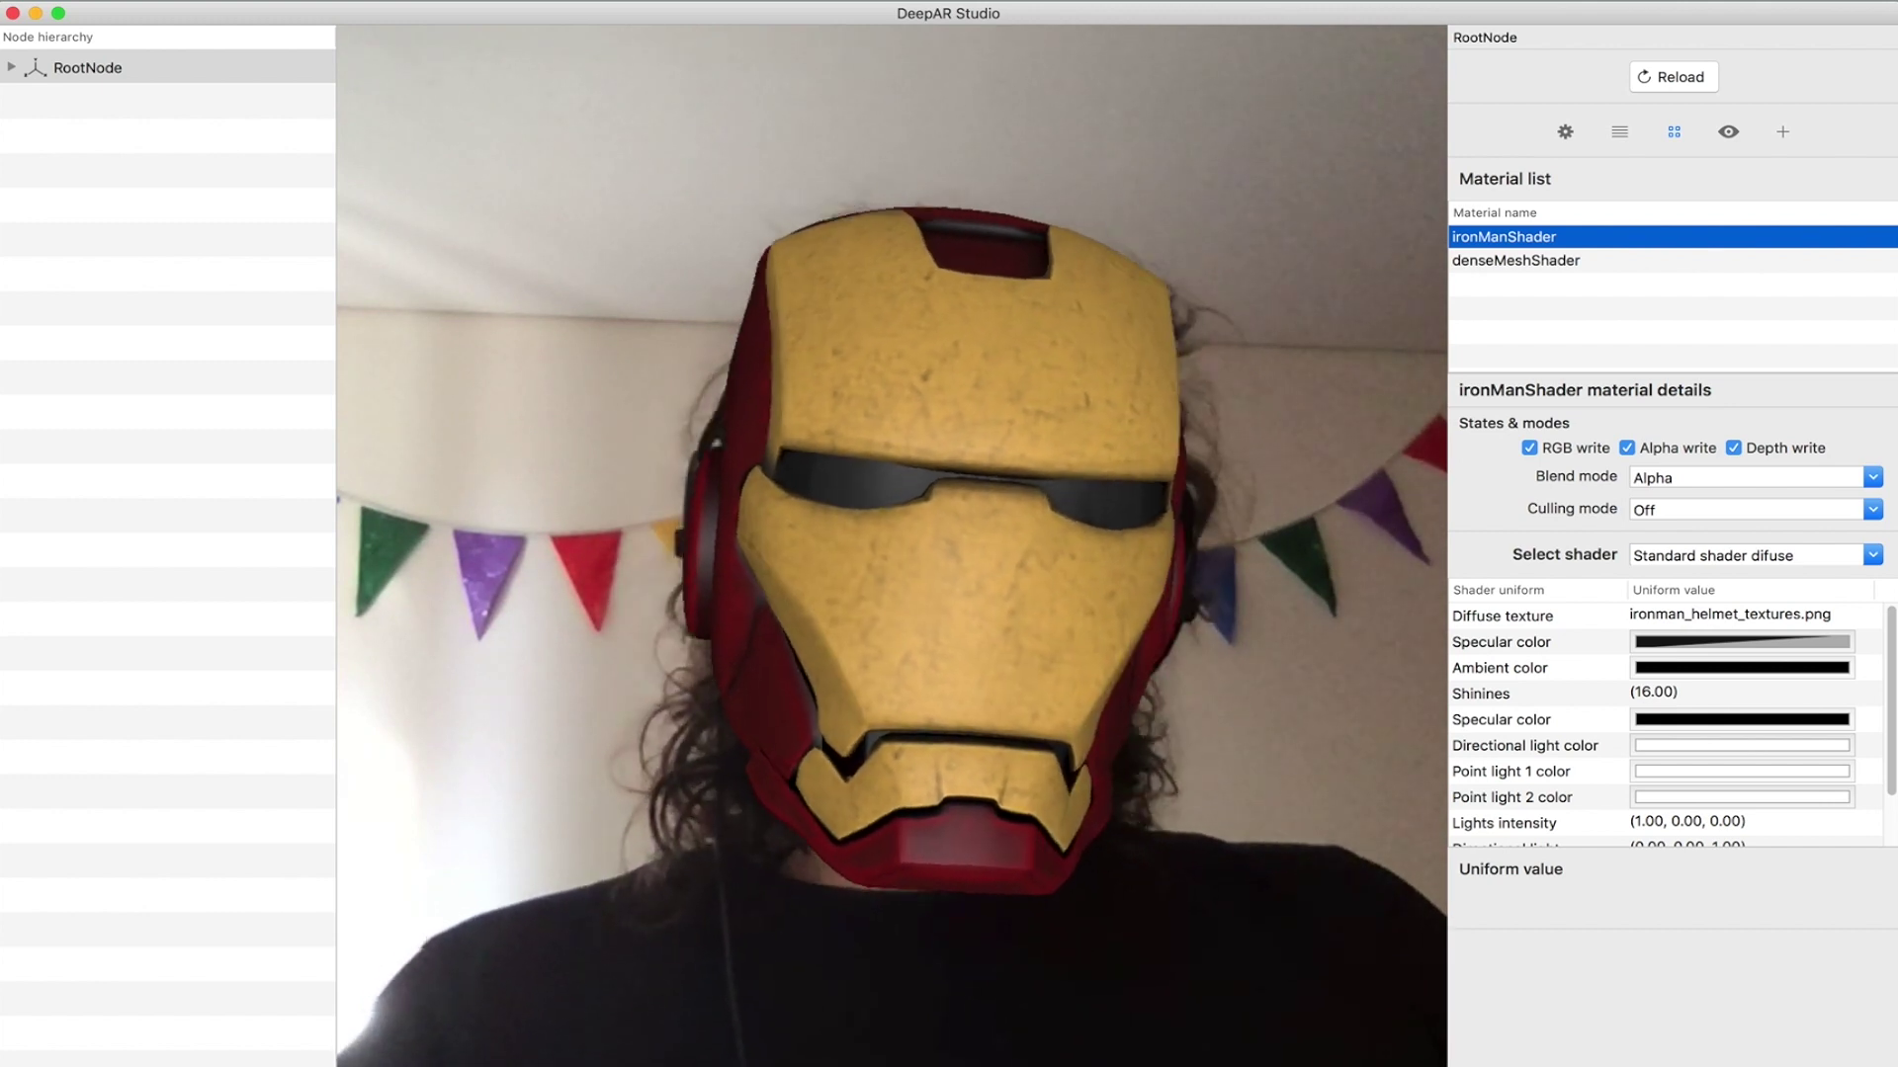
# - Switch to Maya, select the helmet's visor and assign it a new Lambert material
pyautogui.moveTo(933, 1058)
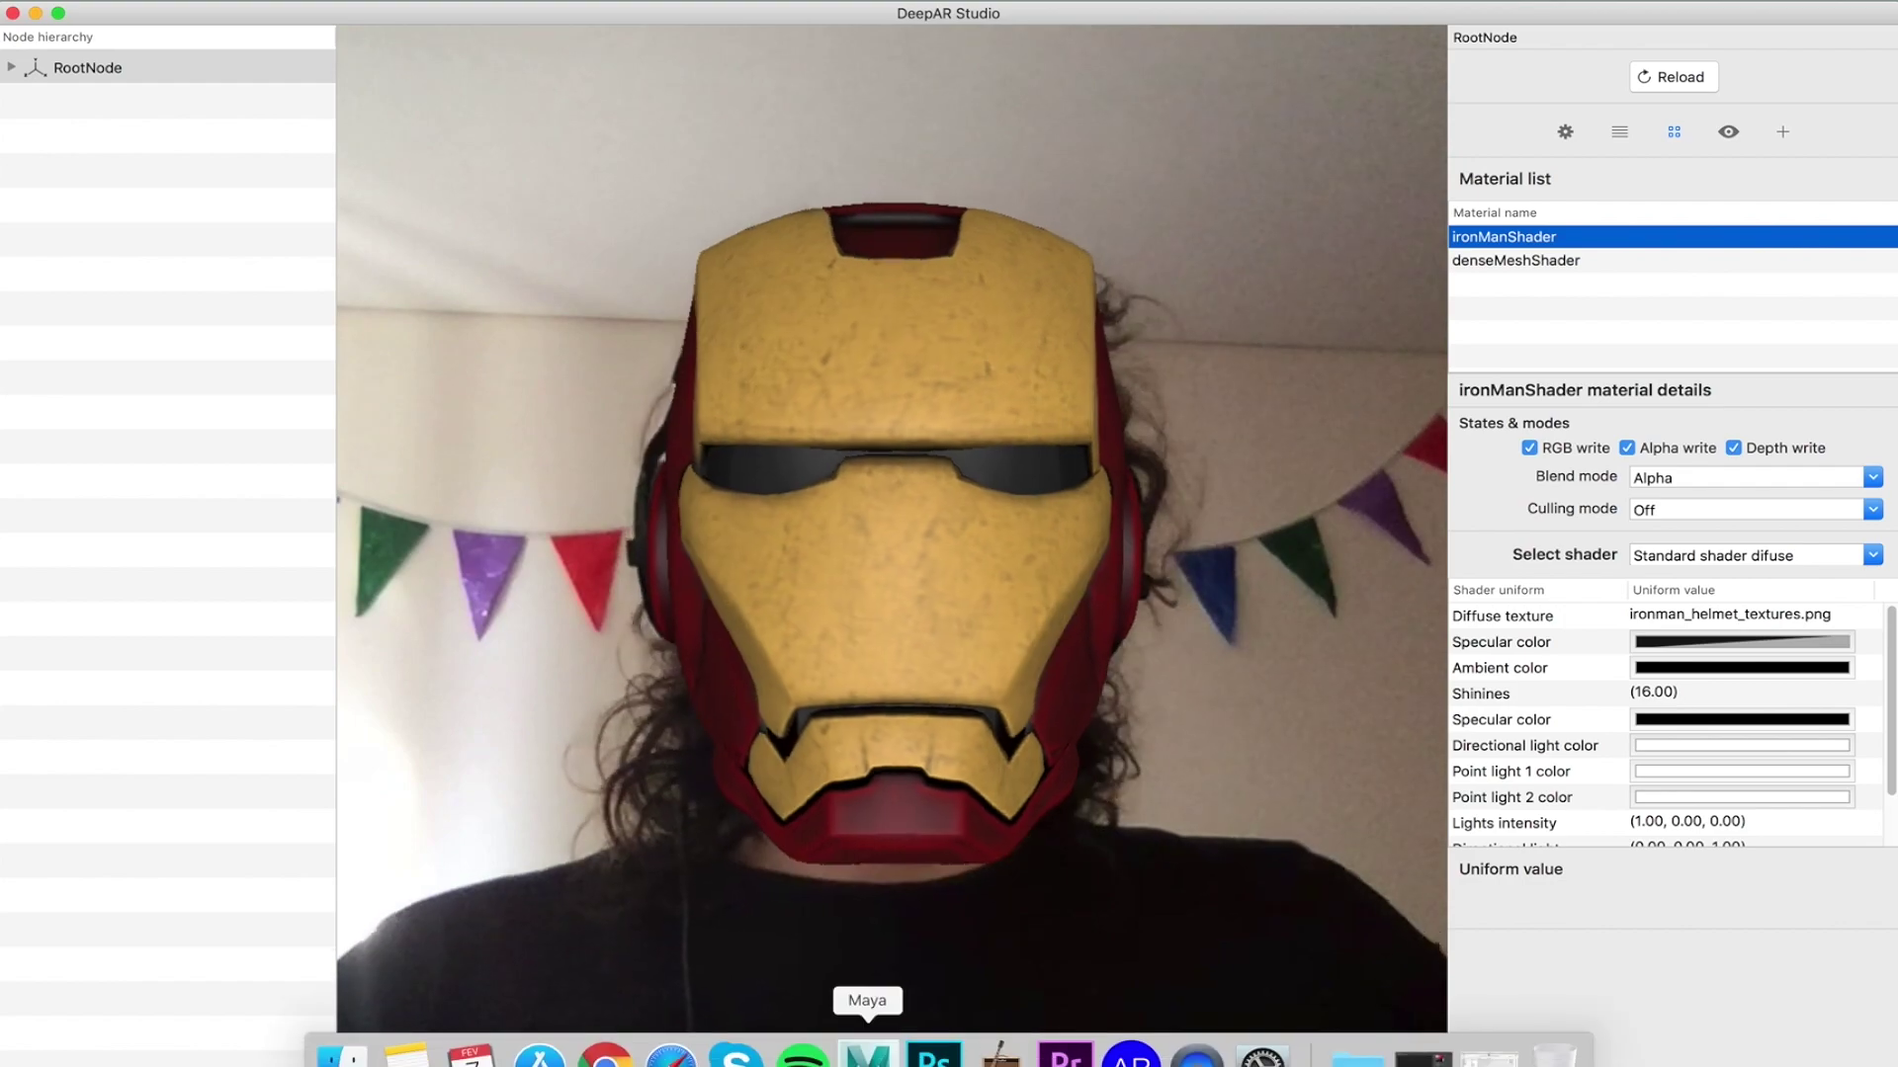
pyautogui.click(867, 1038)
pyautogui.click(991, 514)
pyautogui.keyDown('alt'); pyautogui.moveTo(990, 514); pyautogui.dragTo(879, 531); pyautogui.keyUp('alt')
pyautogui.scroll(5, 923, 478)
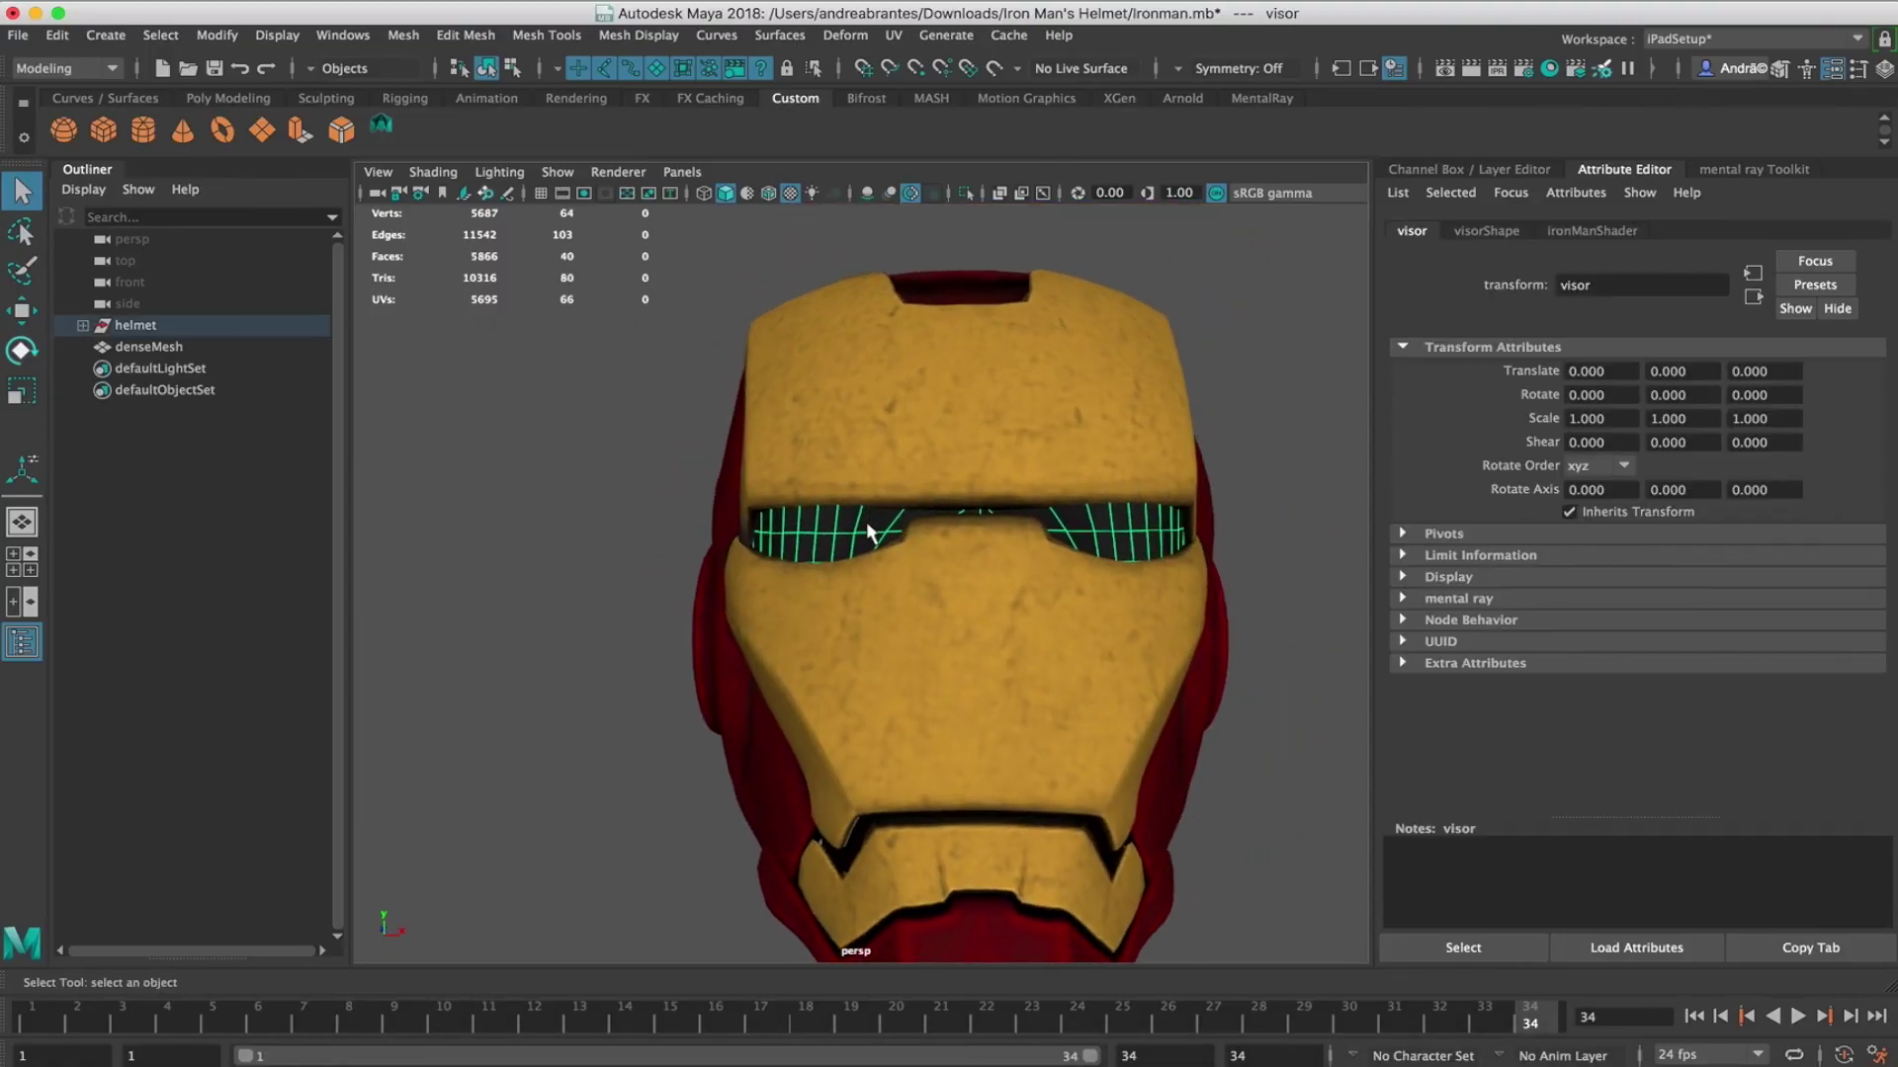
pyautogui.moveTo(866, 443); pyautogui.dragTo(929, 1021, button='right')
pyautogui.moveTo(1060, 956); pyautogui.dragTo(1033, 931, button='right')
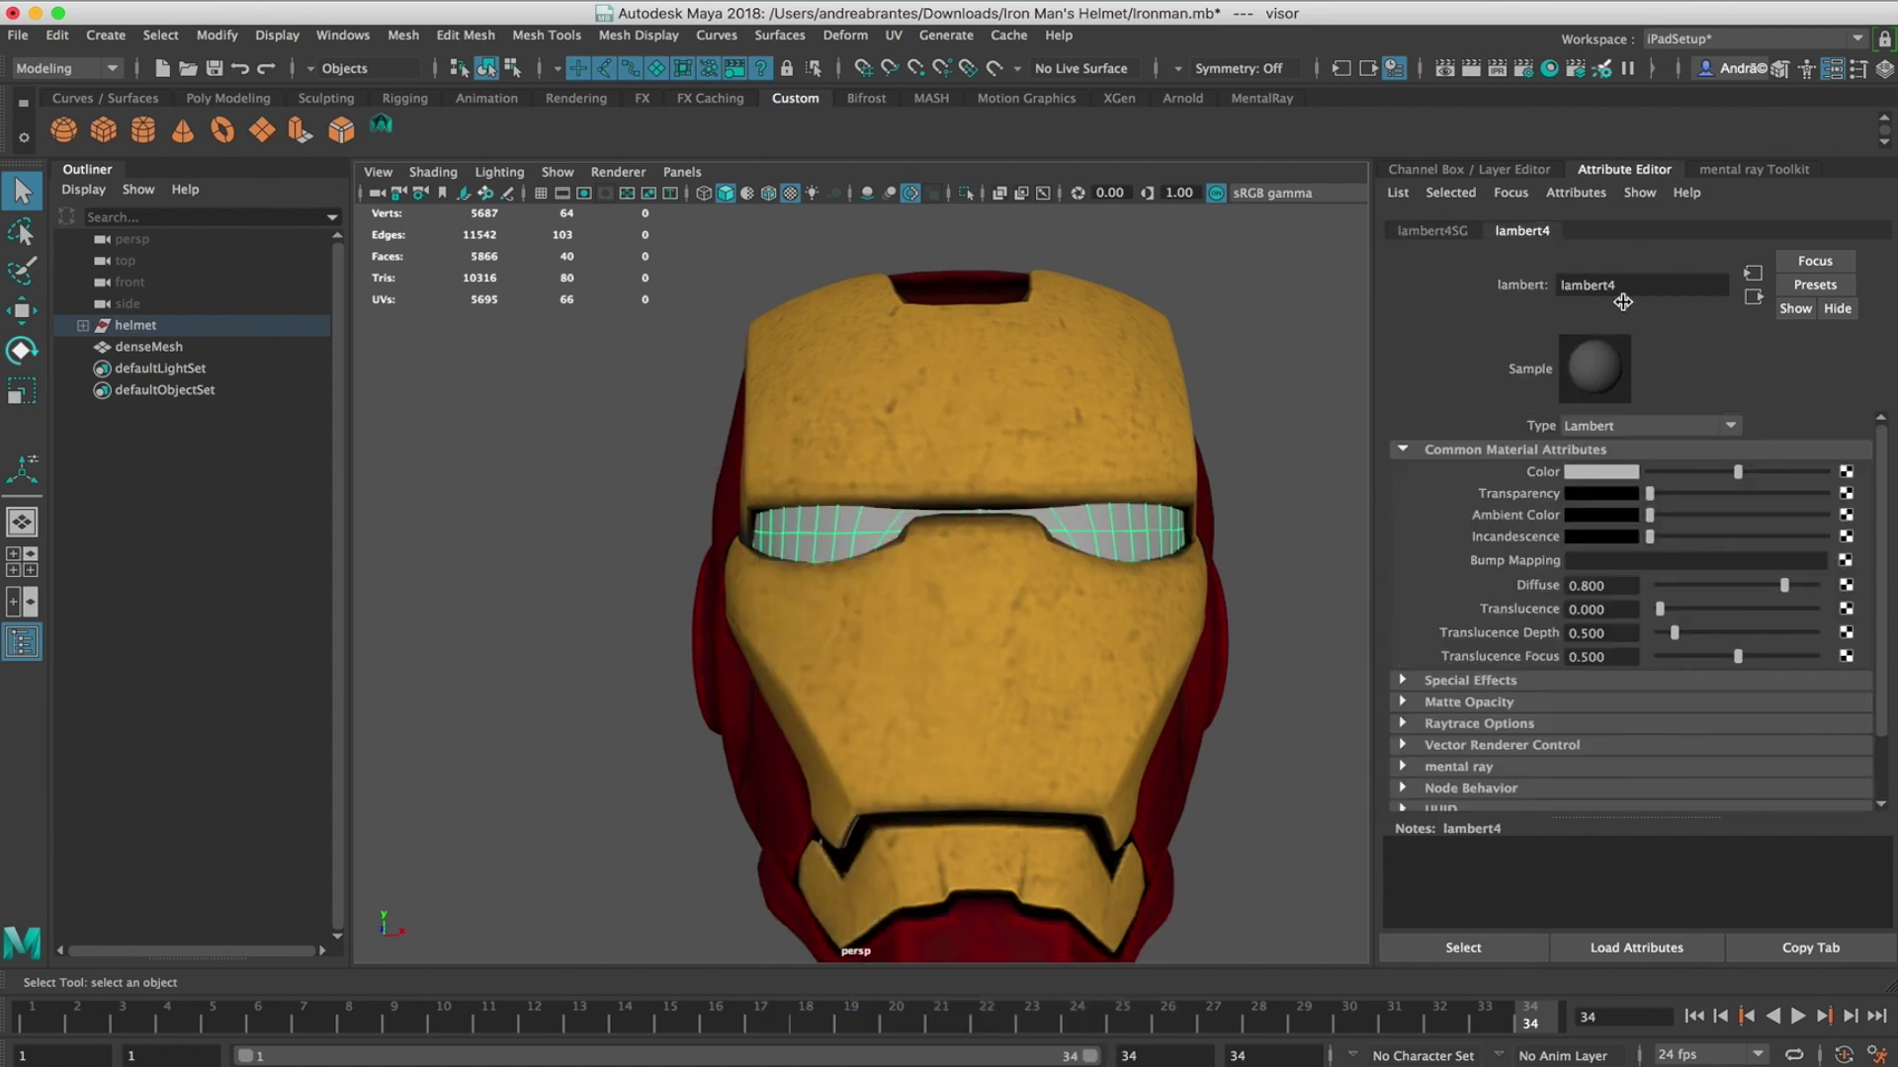
# - Rename the visor's Lambert material to visorShader and show the model in textured shading
pyautogui.write('visorShader')
pyautogui.press('Return')
pyautogui.click(1218, 262)
pyautogui.press('6')
pyautogui.scroll(-2, 1139, 500)
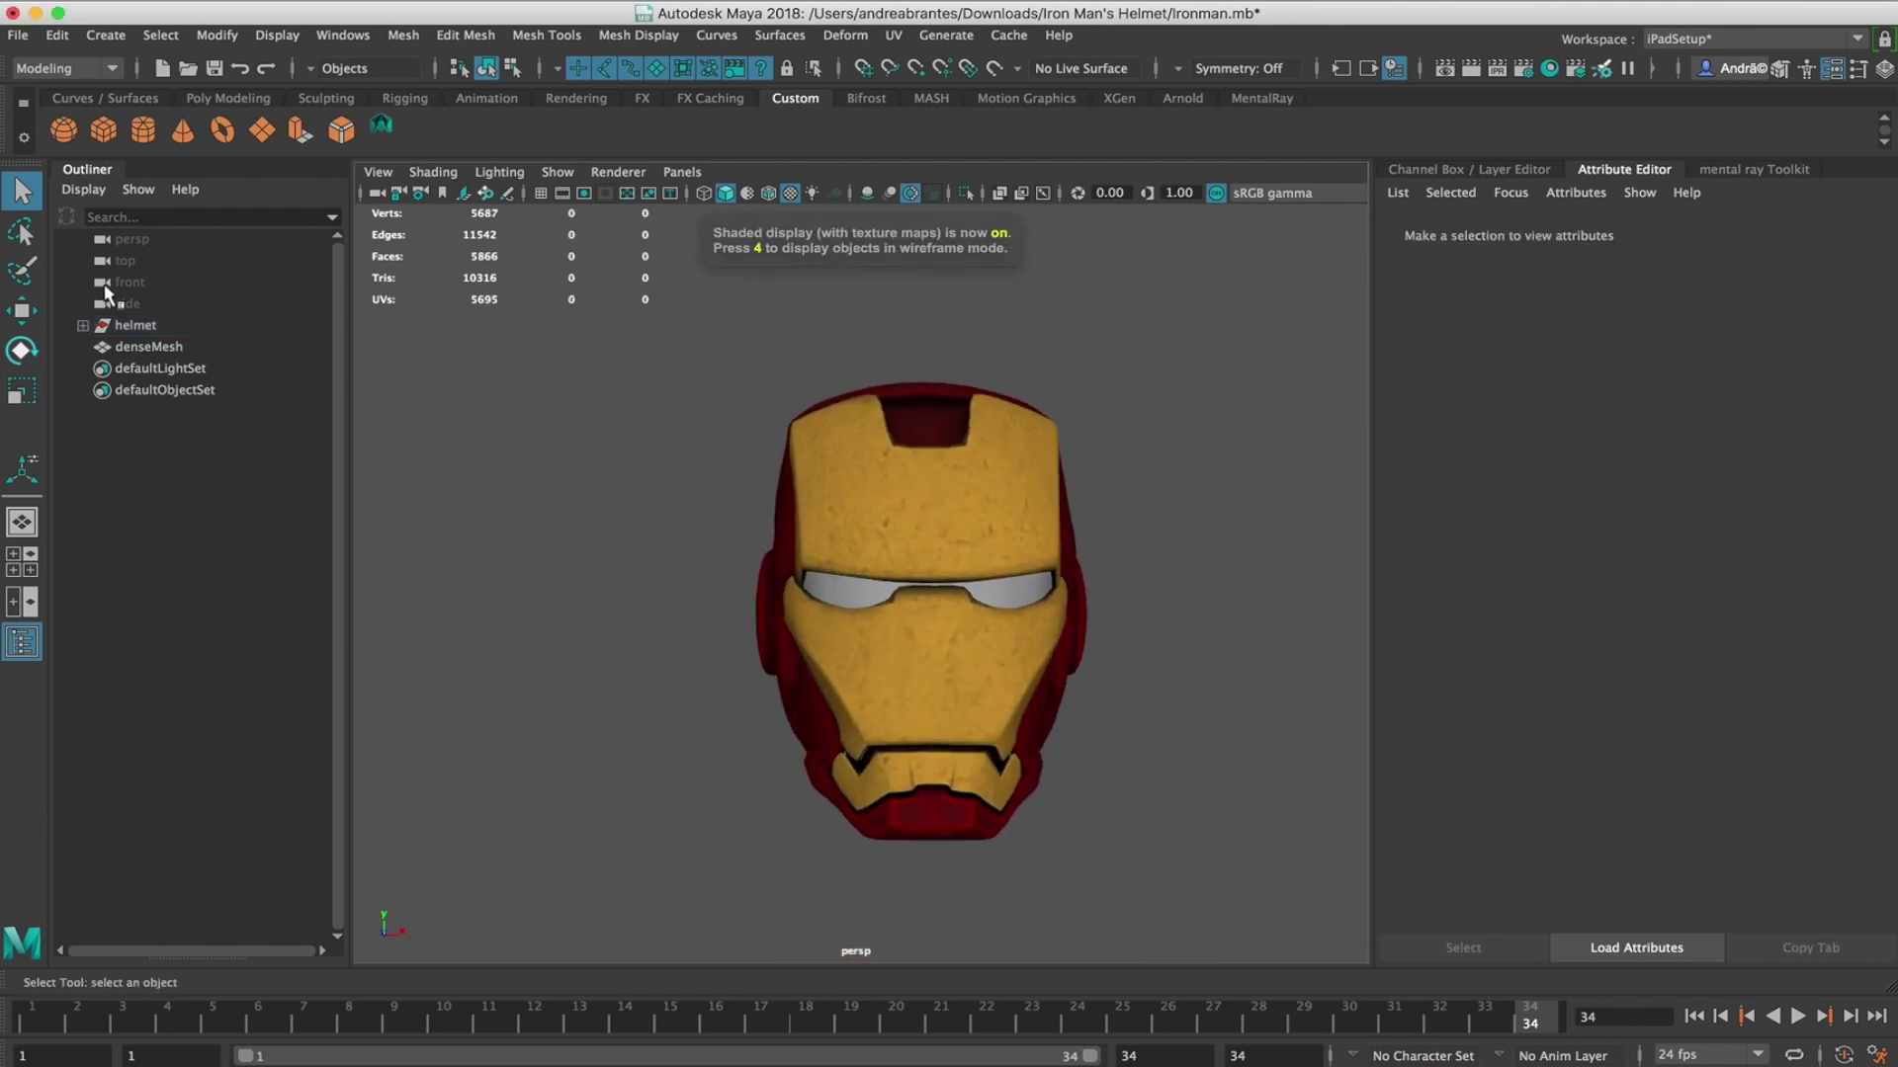
# - Export the selected helmet group and denseMesh as ironman_v3.fbx in the Iron Man's Helmet folder
pyautogui.click(176, 330)
pyautogui.keyDown('shift'); pyautogui.click(158, 347); pyautogui.keyUp('shift')
pyautogui.click(18, 35)
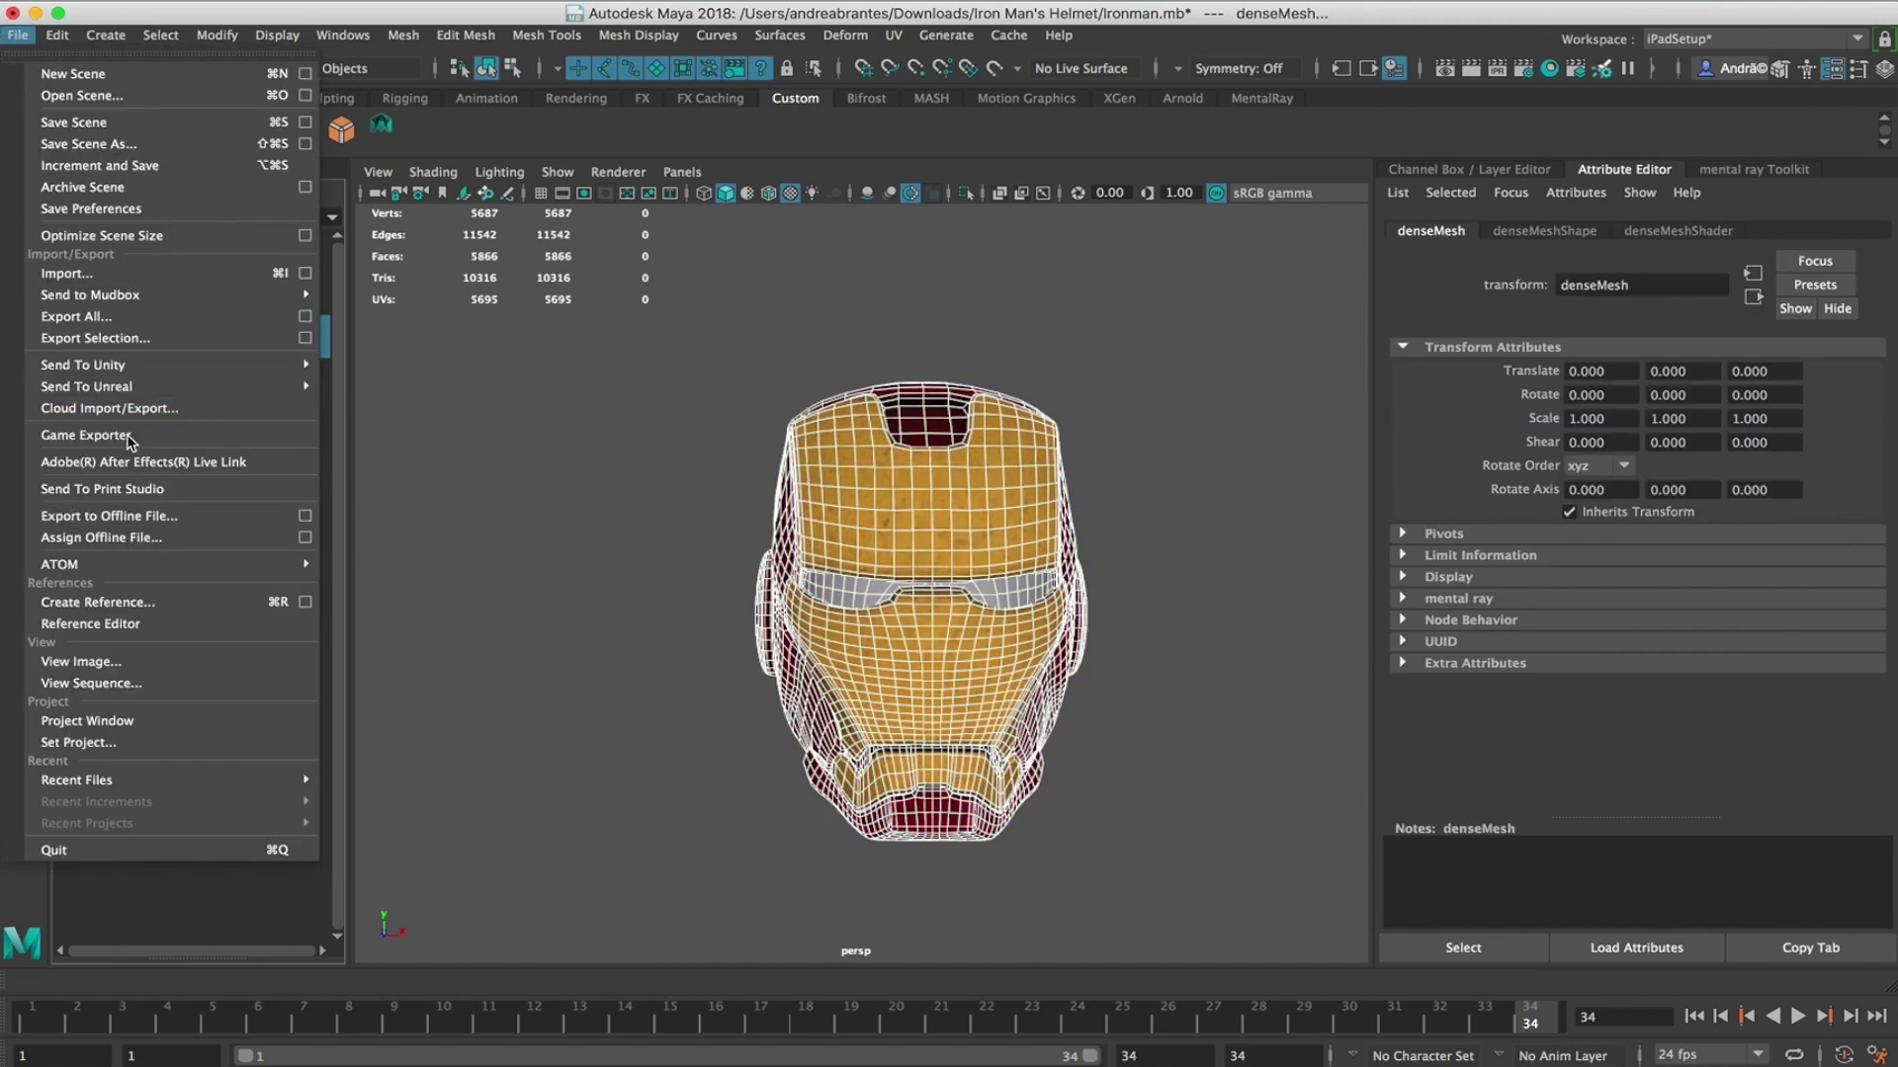
pyautogui.click(94, 338)
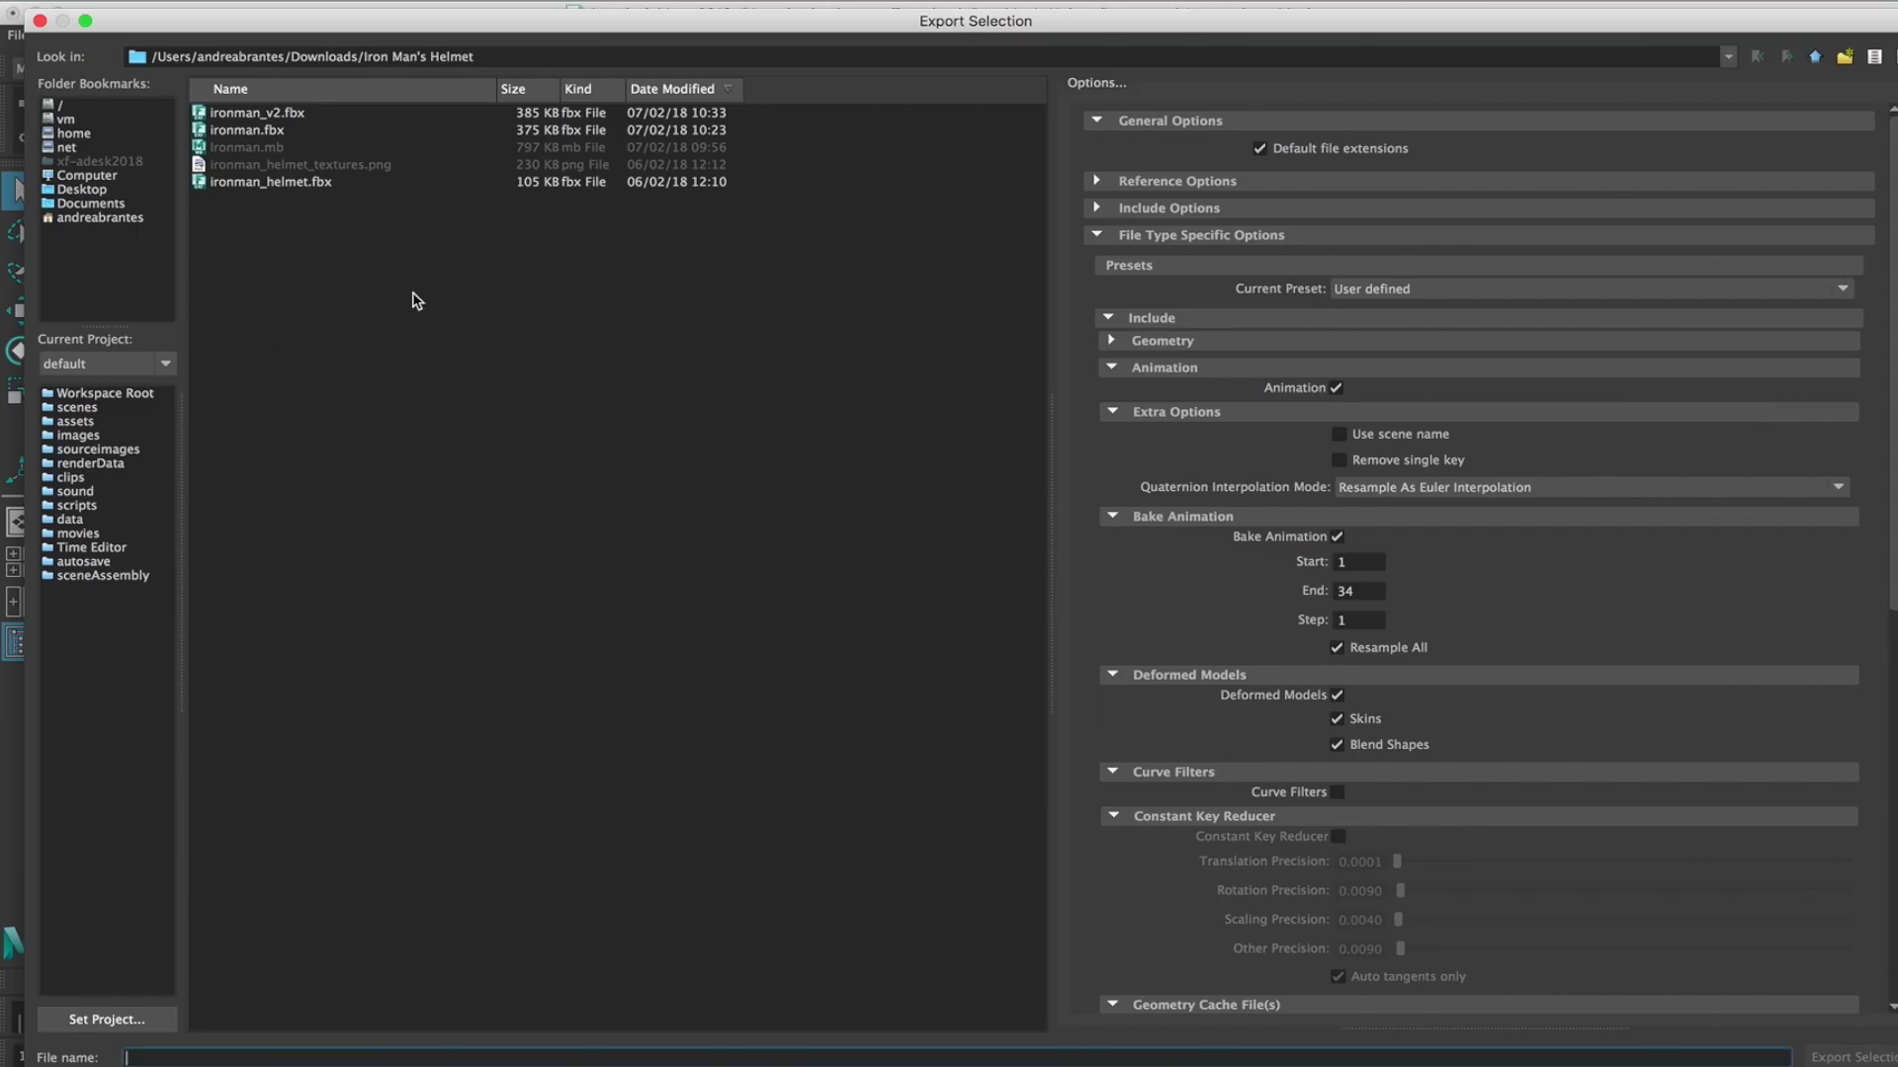
pyautogui.click(292, 115)
pyautogui.click(190, 1056)
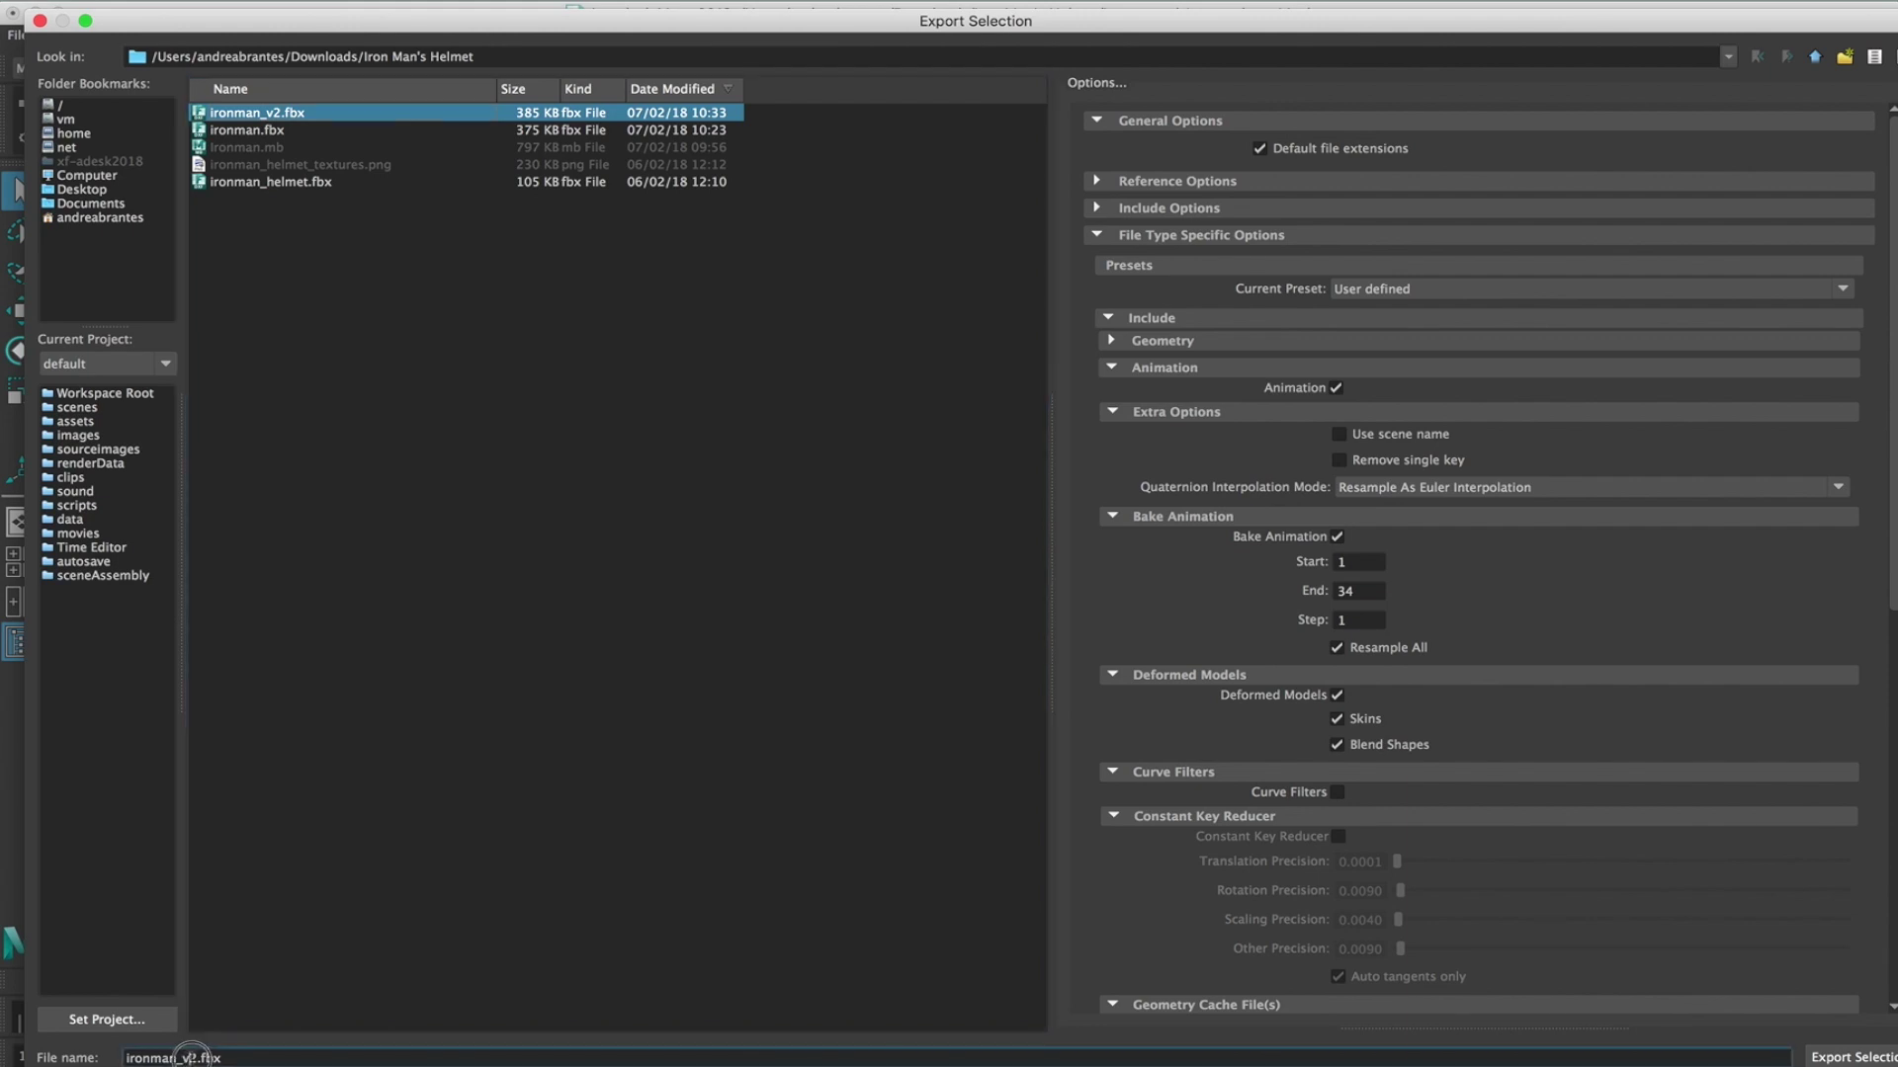
pyautogui.press('Delete')
pyautogui.write('3')
pyautogui.scroll(-10, 1275, 643)
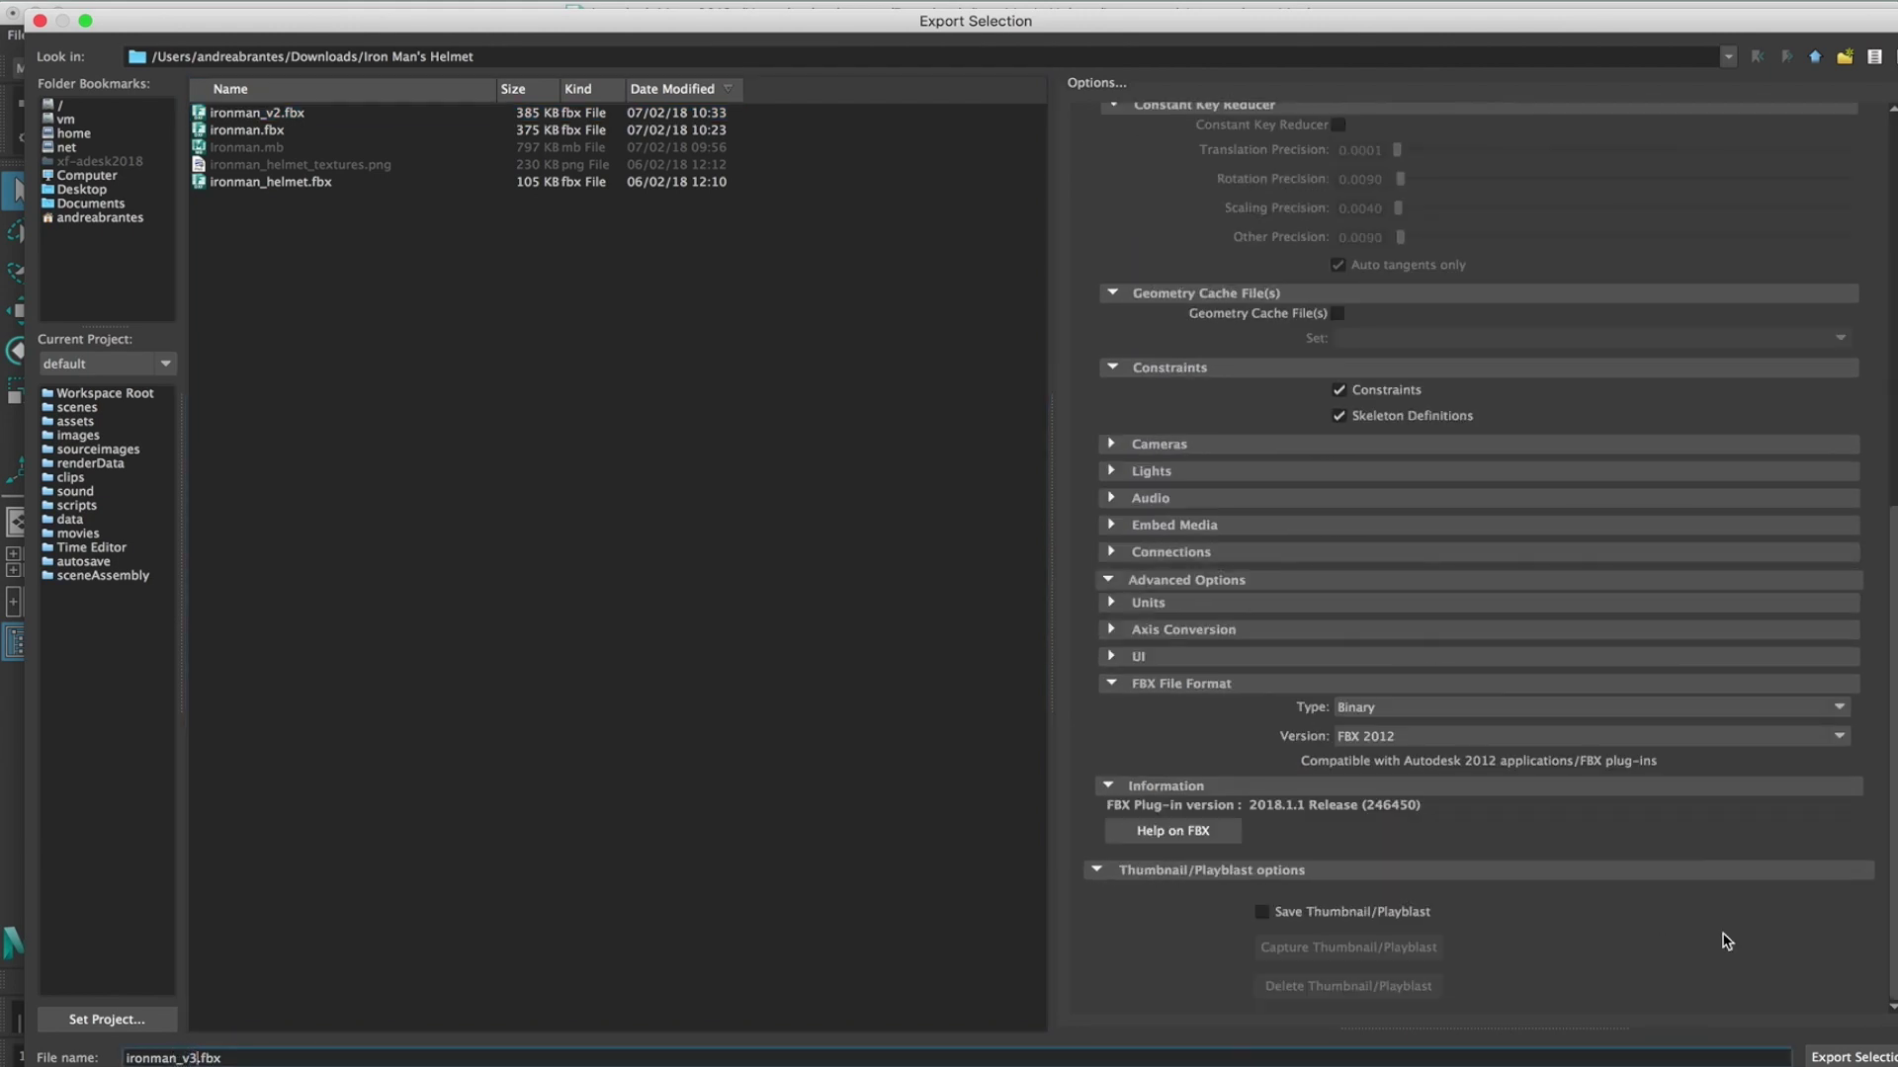
pyautogui.click(1823, 1057)
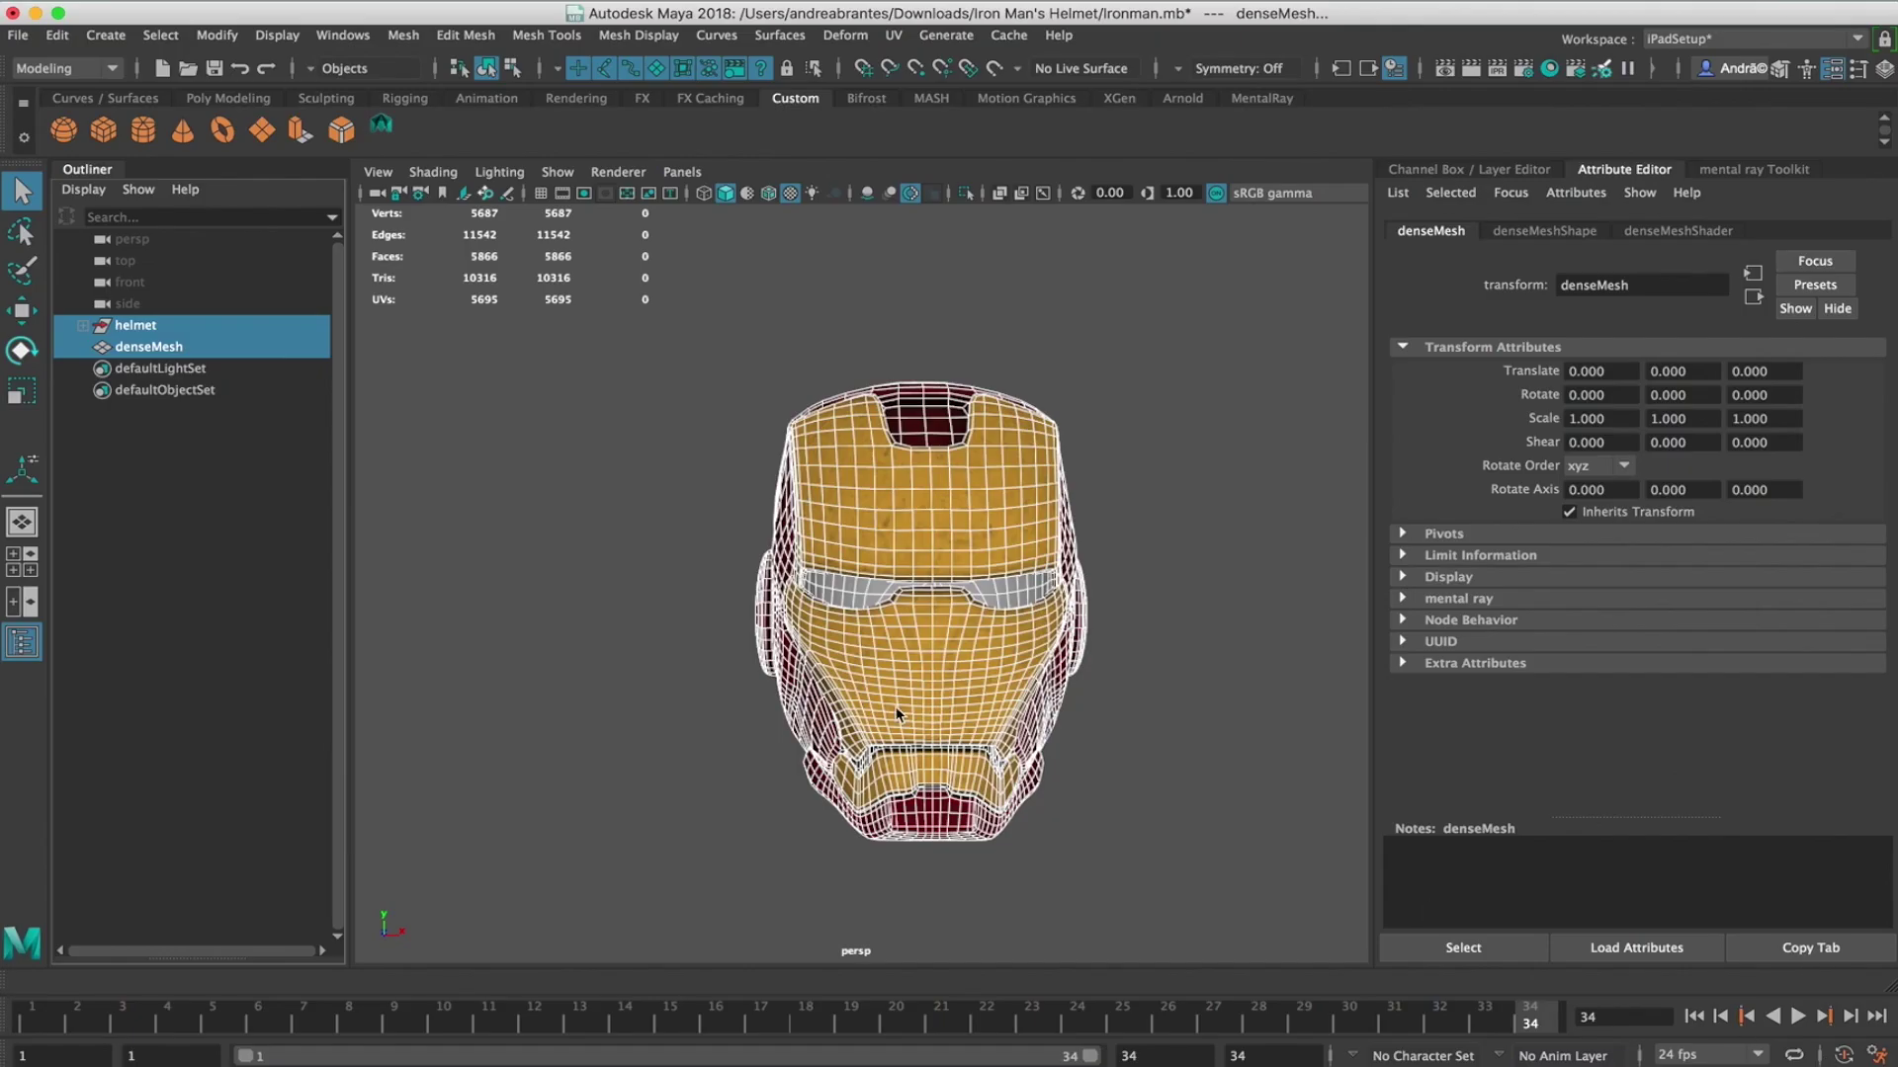
pyautogui.click(1144, 634)
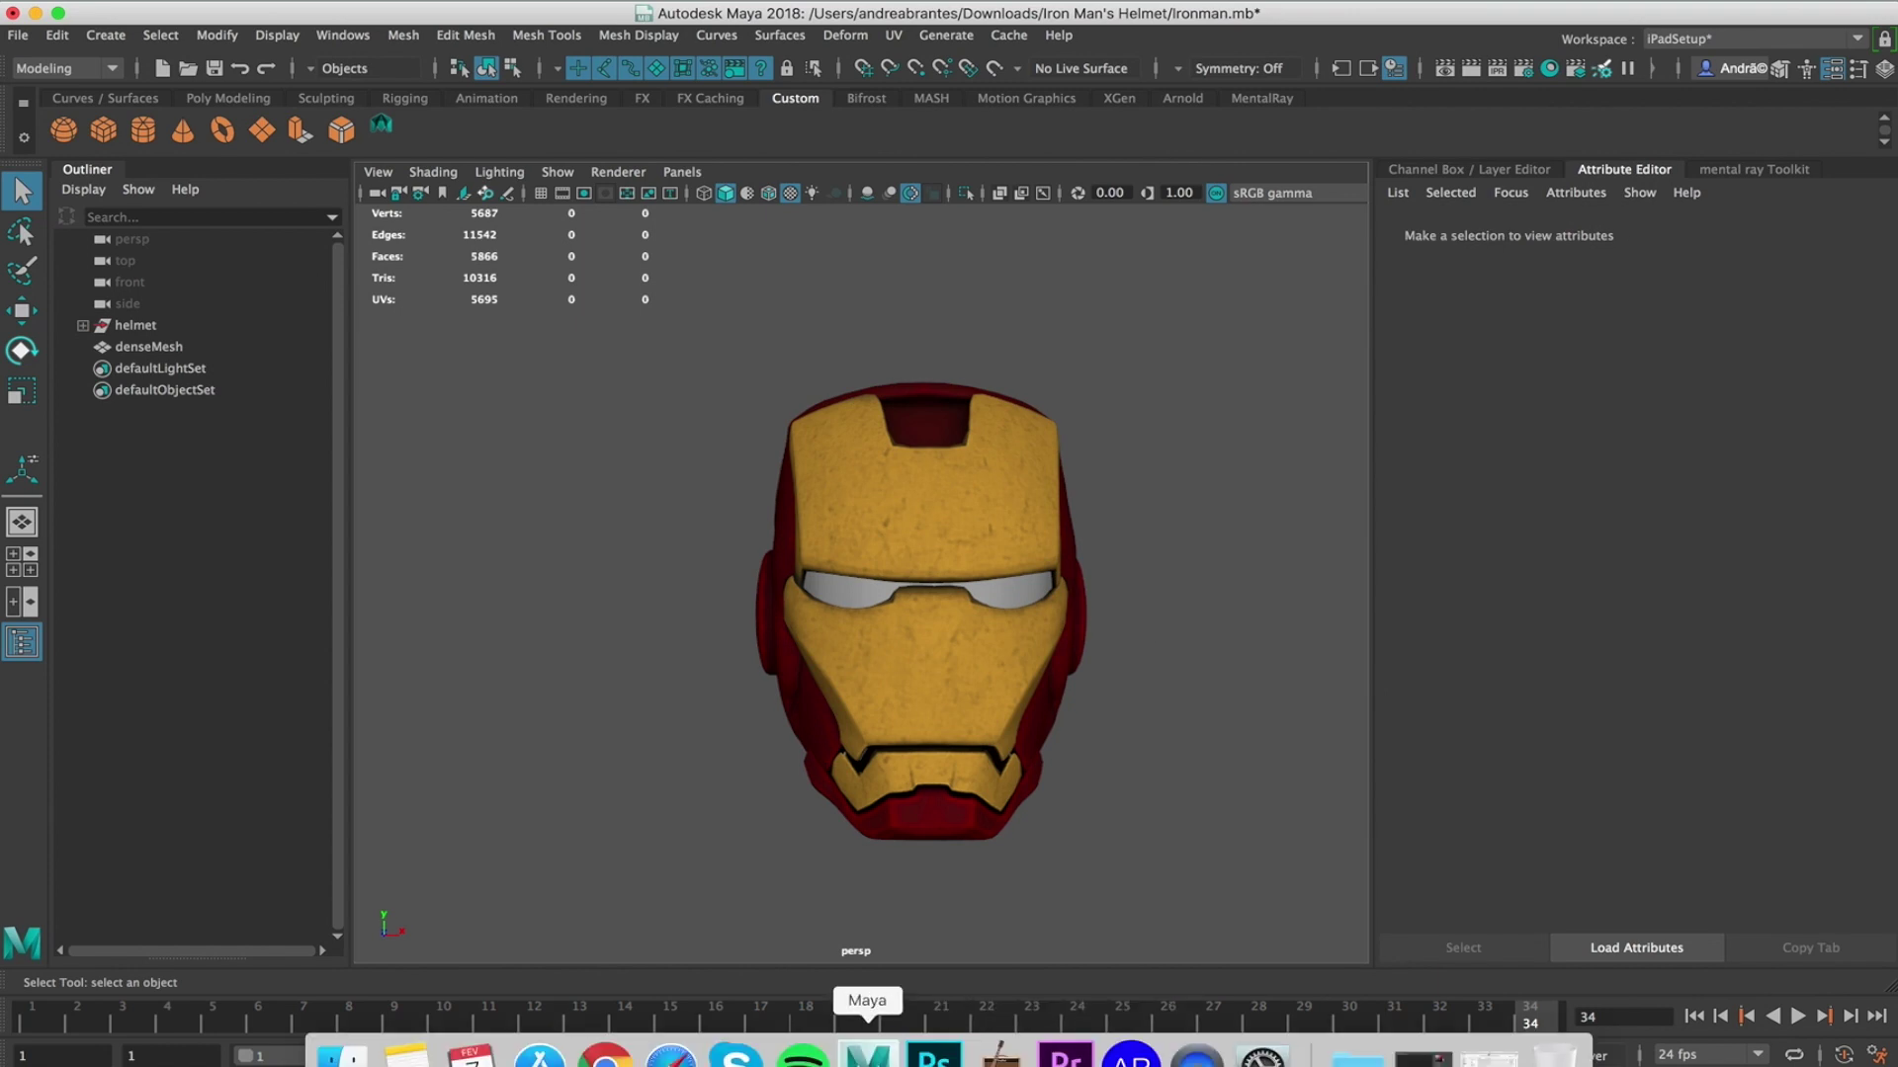
# - Switch to DeepAR Studio and import ironman_v3.fbx into the effect
pyautogui.click(1130, 1055)
pyautogui.click(148, 0)
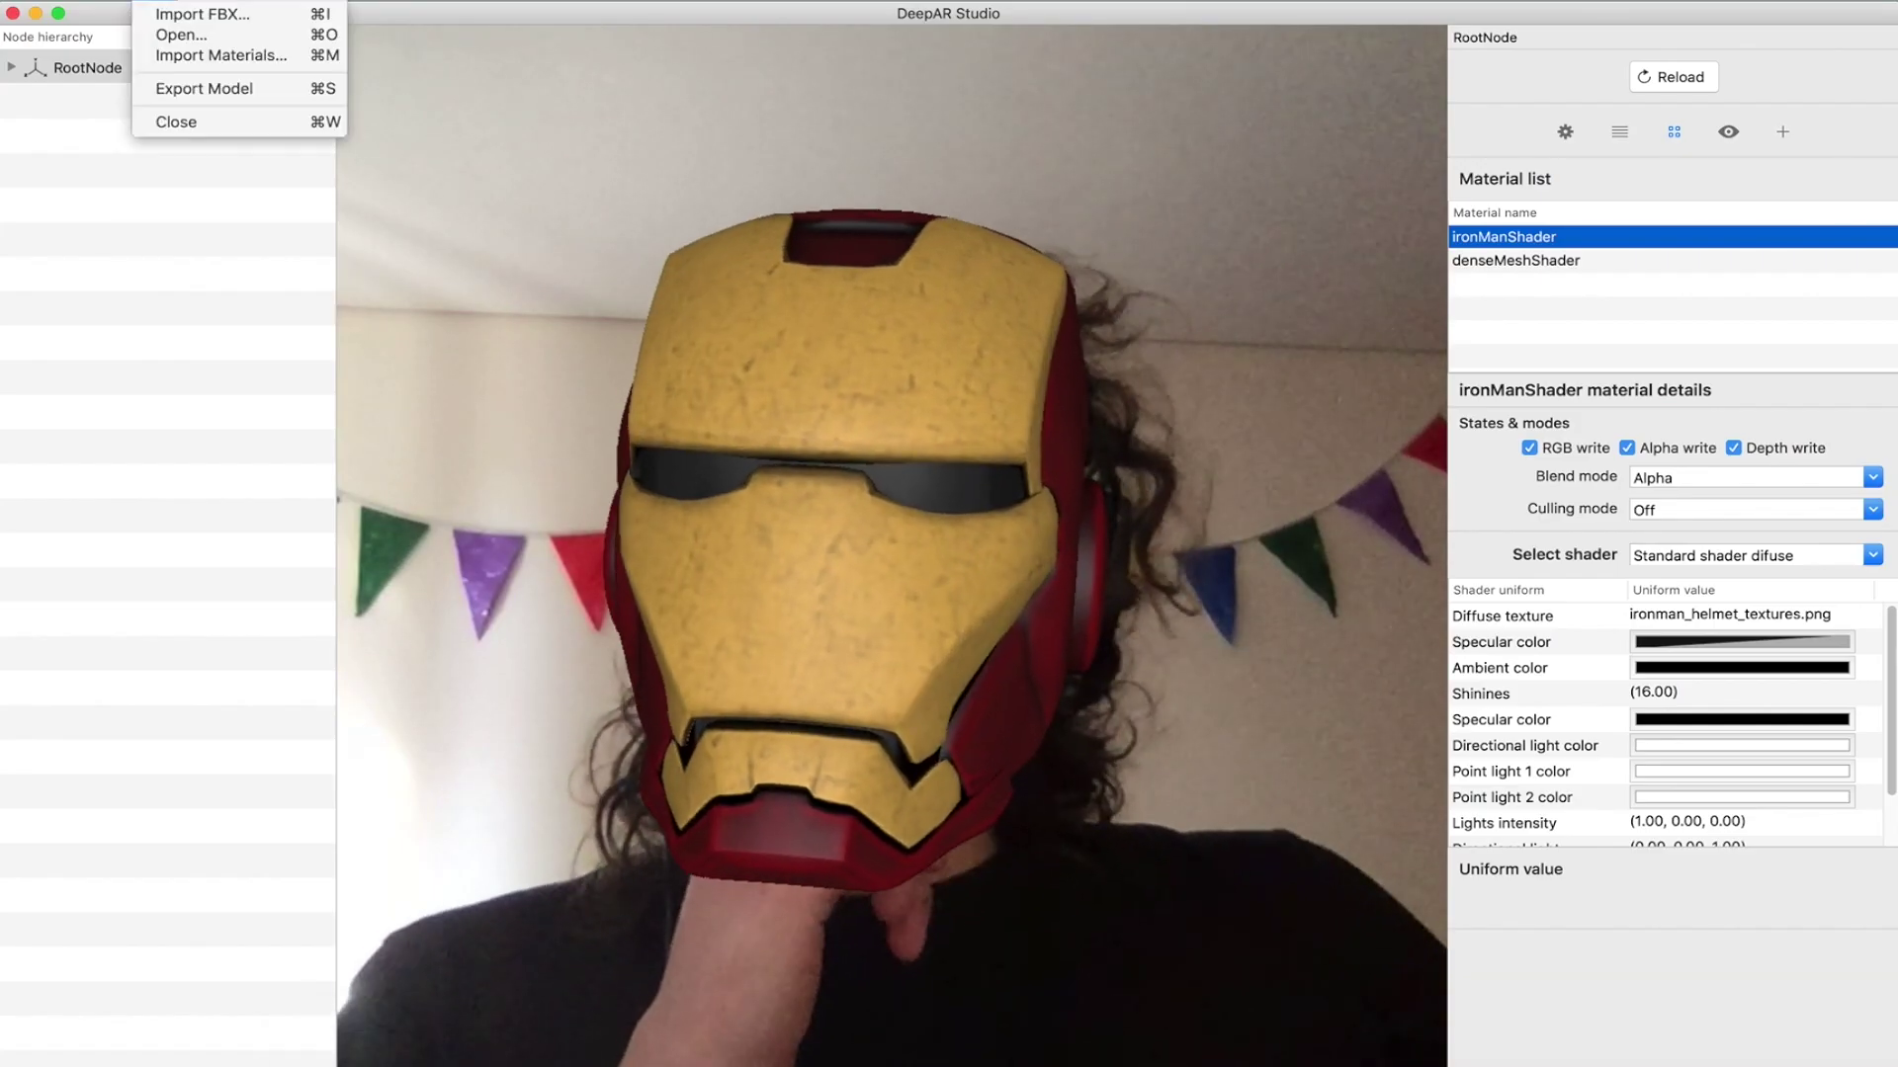
pyautogui.click(177, 12)
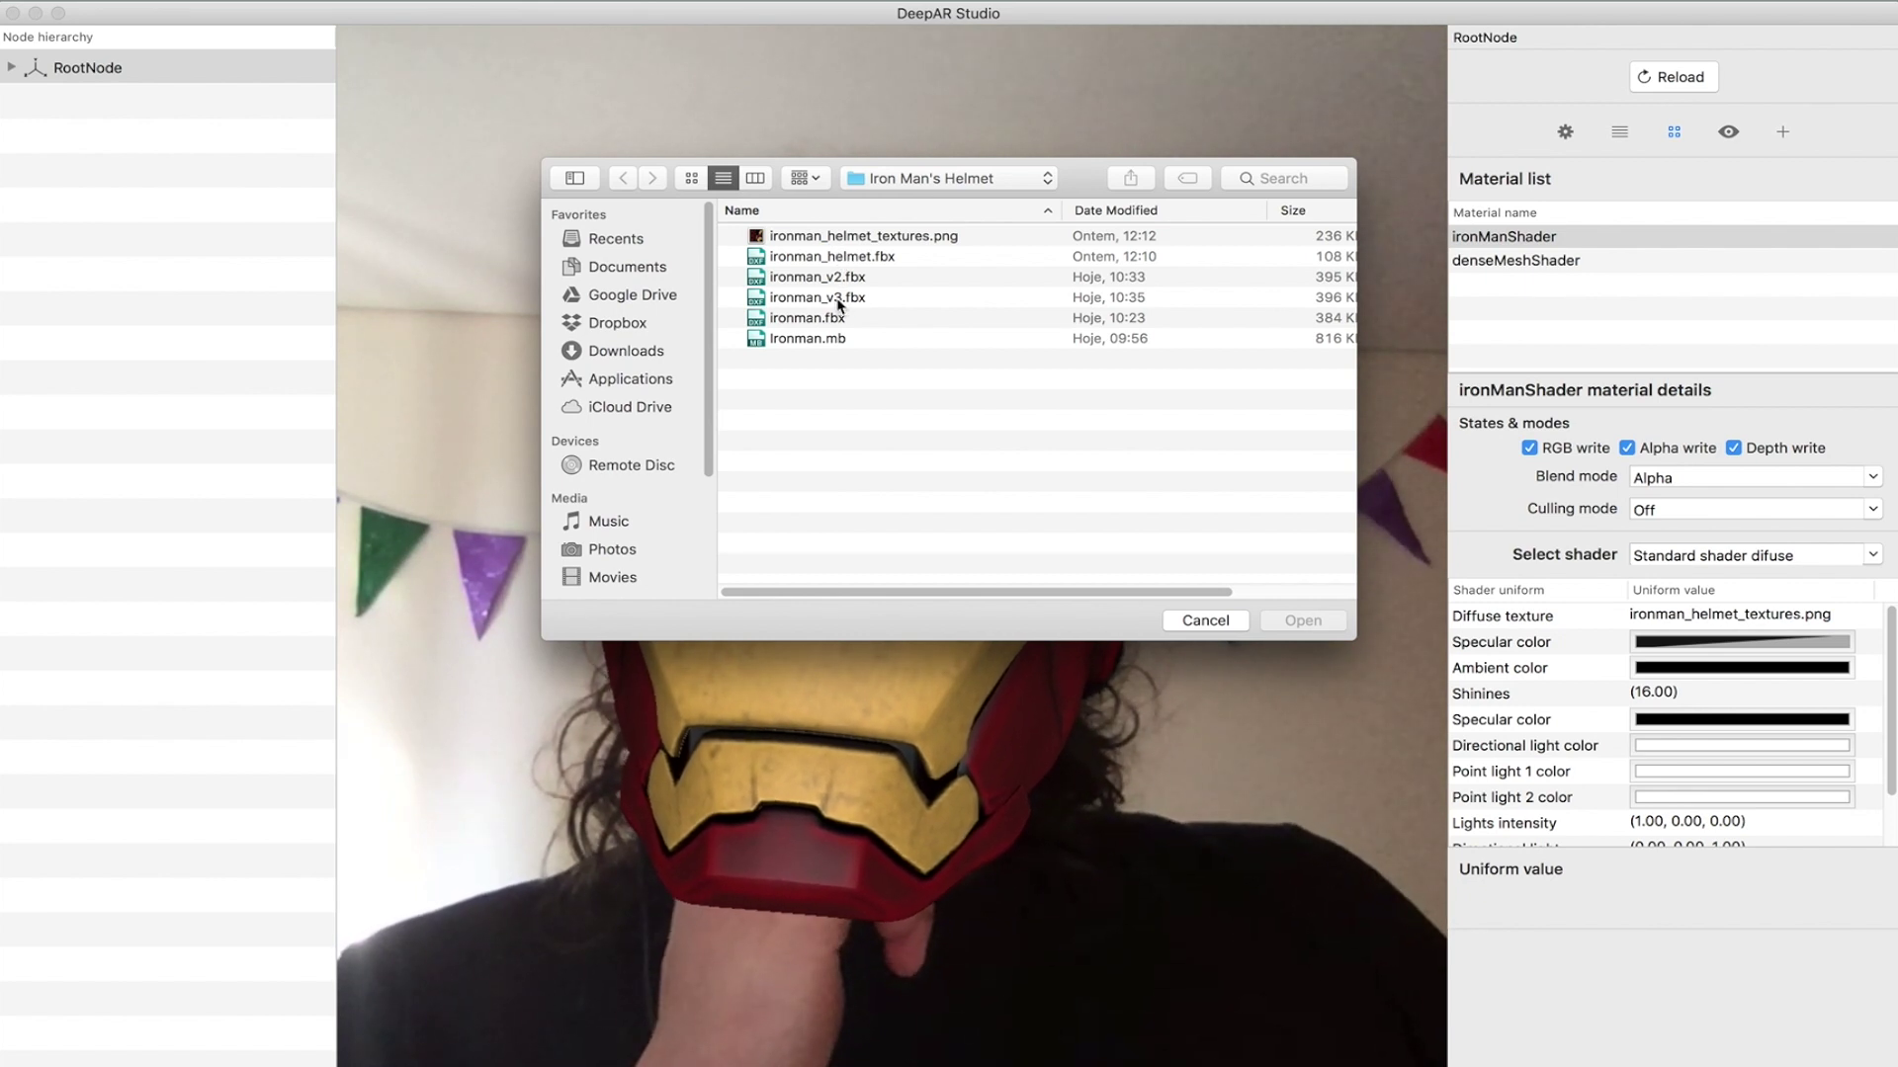
pyautogui.click(840, 298)
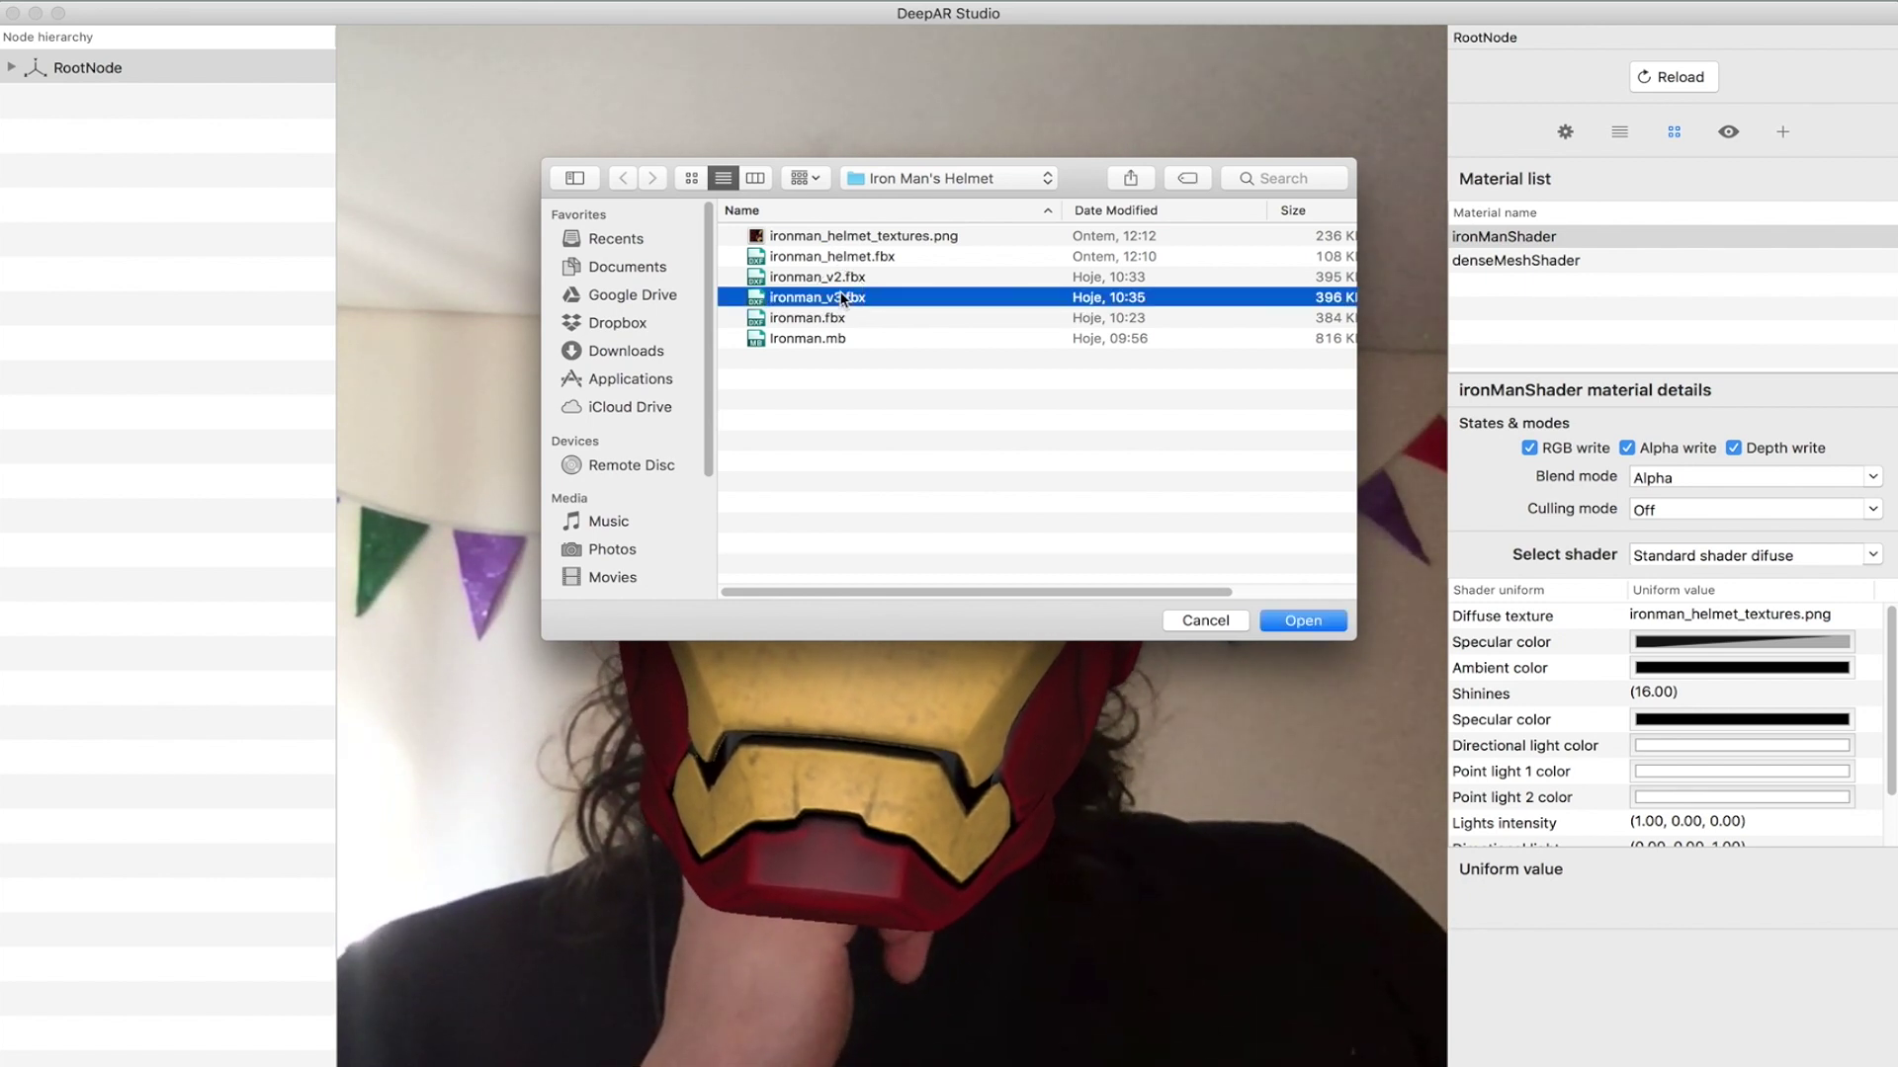
pyautogui.doubleClick(842, 298)
# - Add ironman_helmet_textures.png to the textures of the newly imported model at PNG - 100% quality
pyautogui.click(1619, 131)
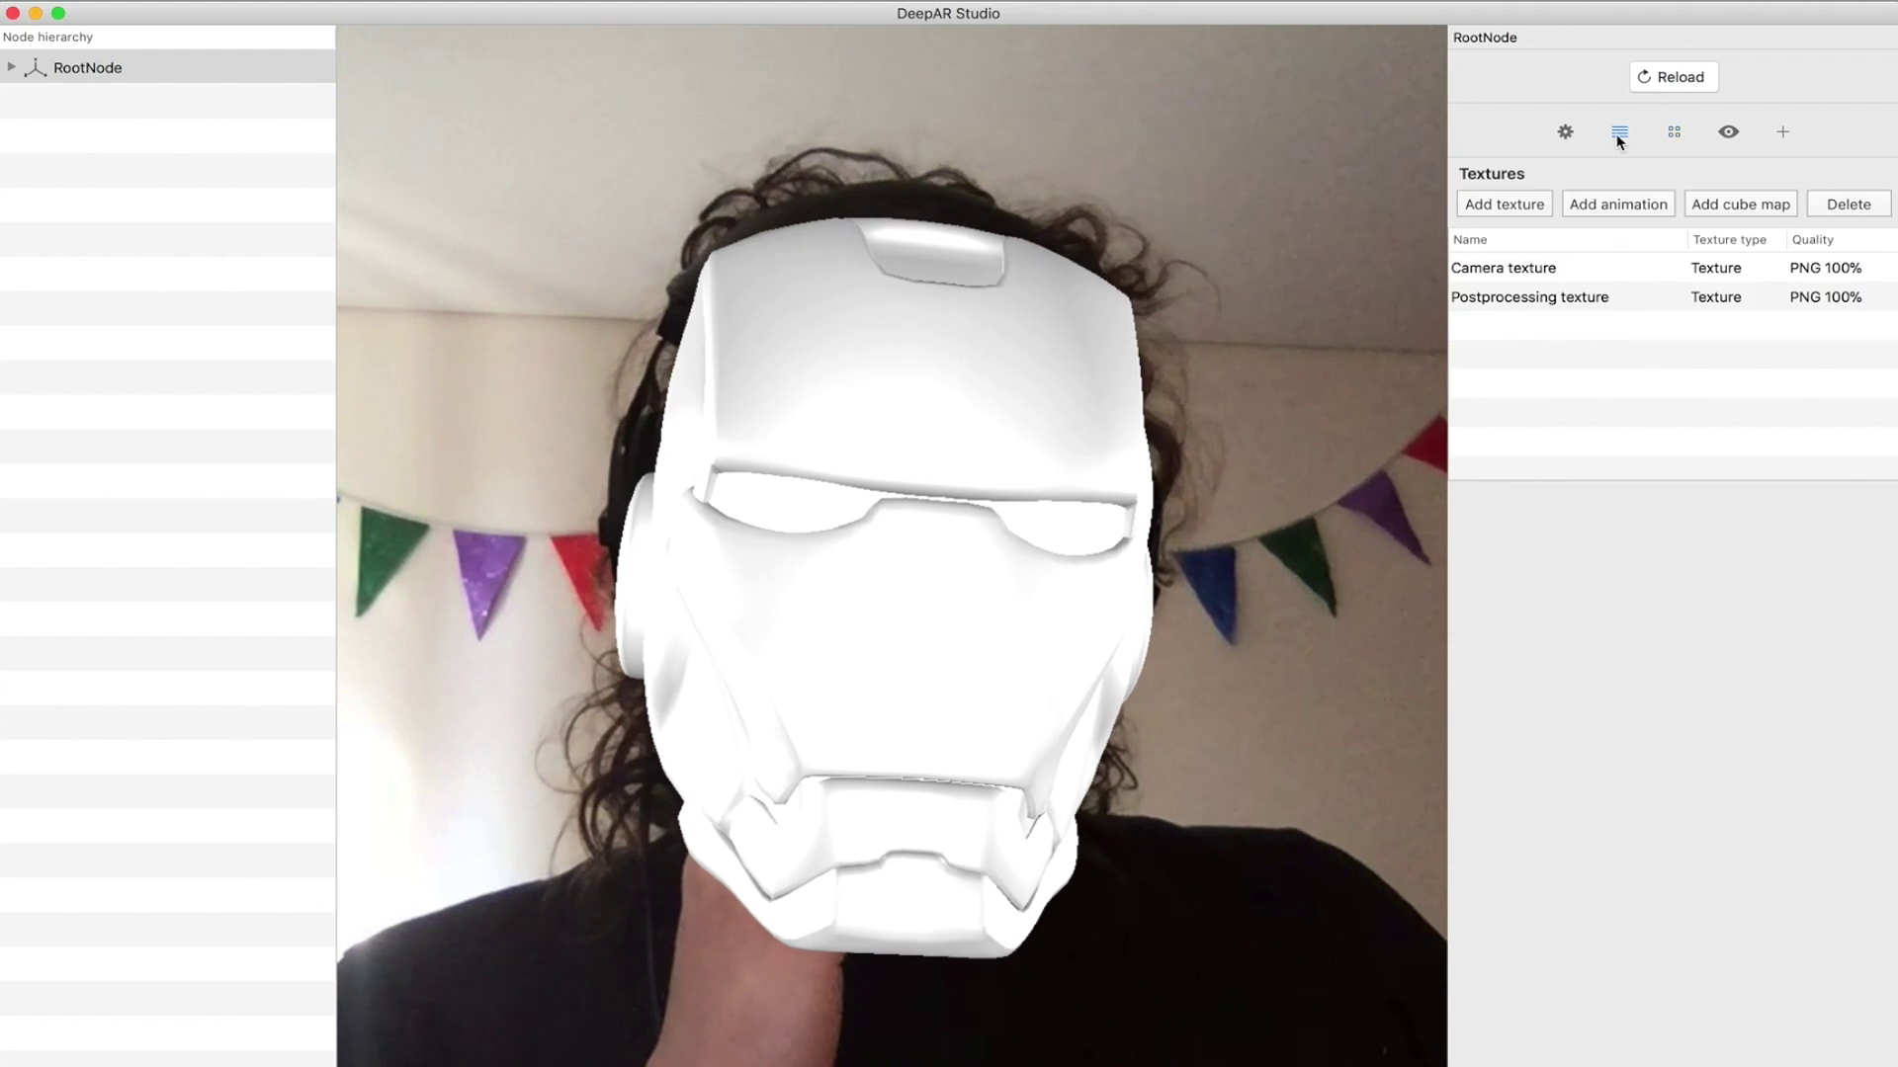
pyautogui.click(1536, 201)
pyautogui.click(803, 236)
pyautogui.doubleClick(802, 236)
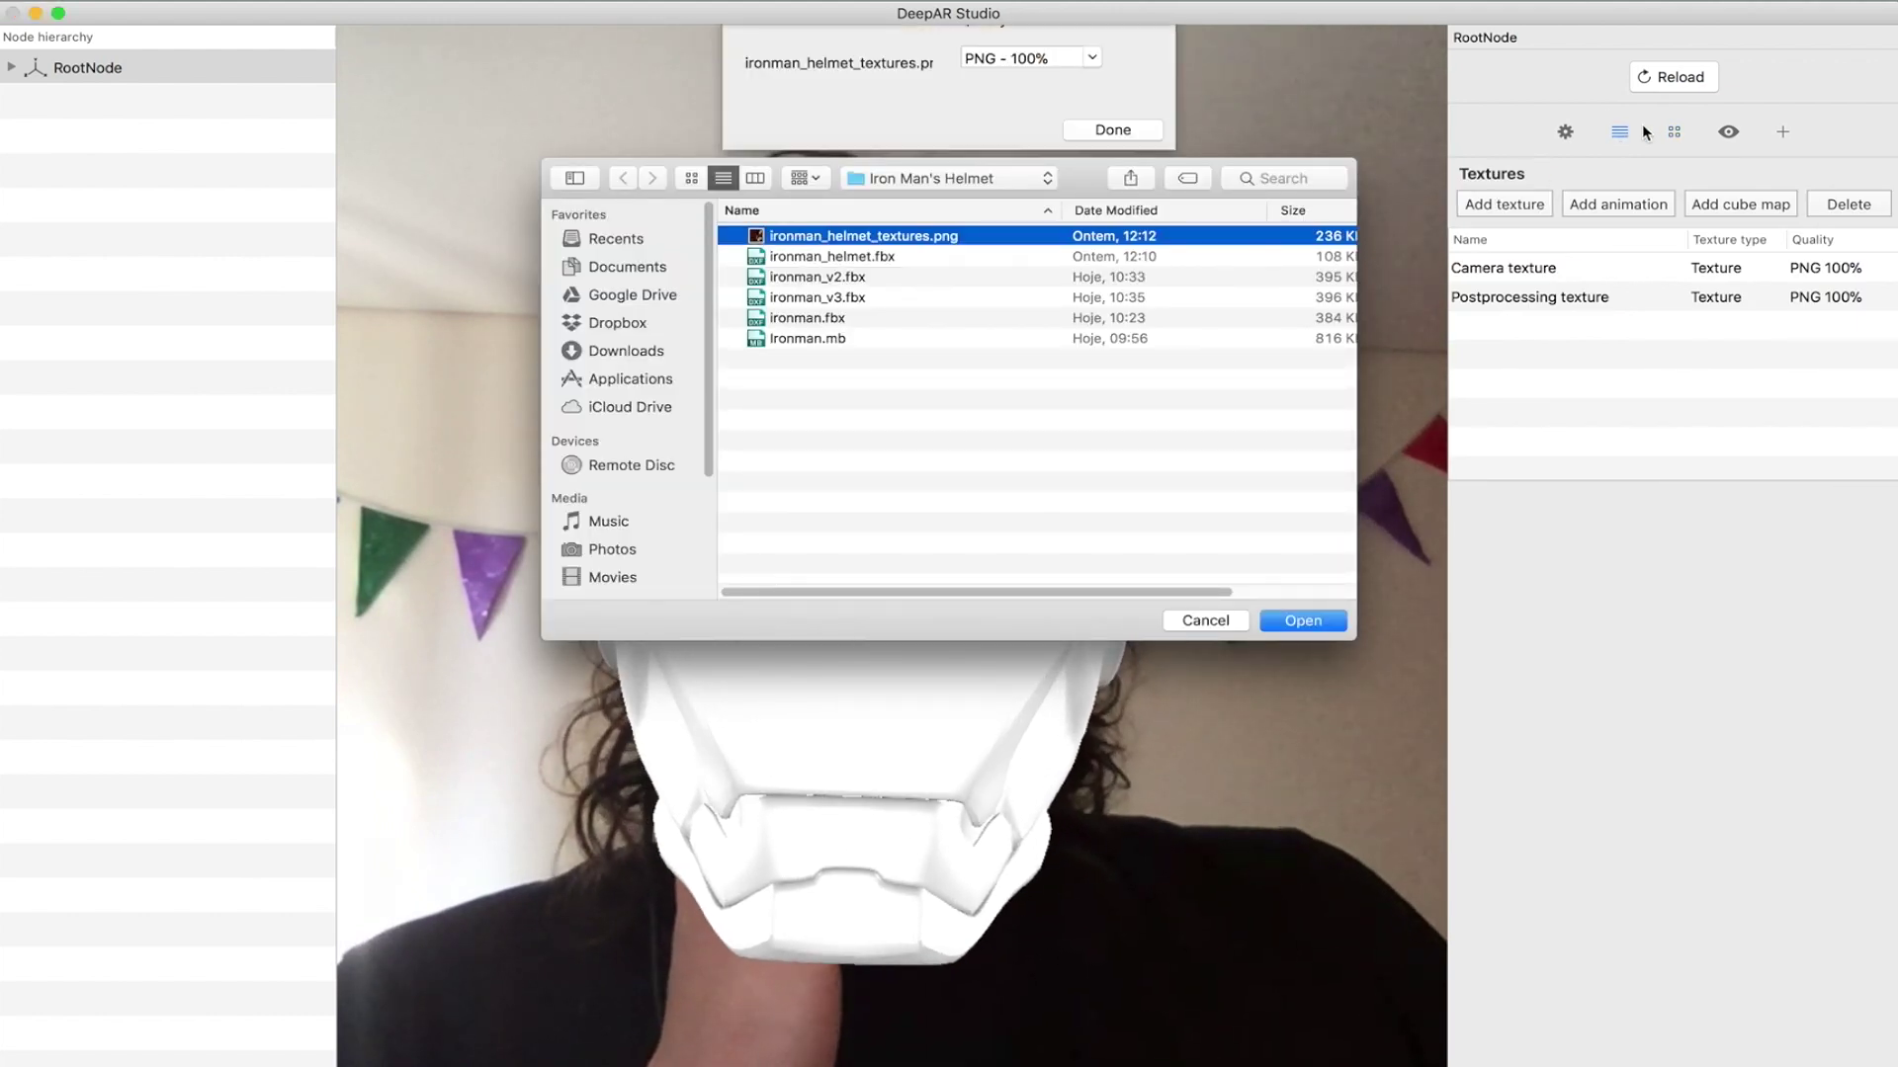
pyautogui.press('Return')
# - Set the reimported helmet's ironManShader material to Standard shader difuse
pyautogui.click(1673, 131)
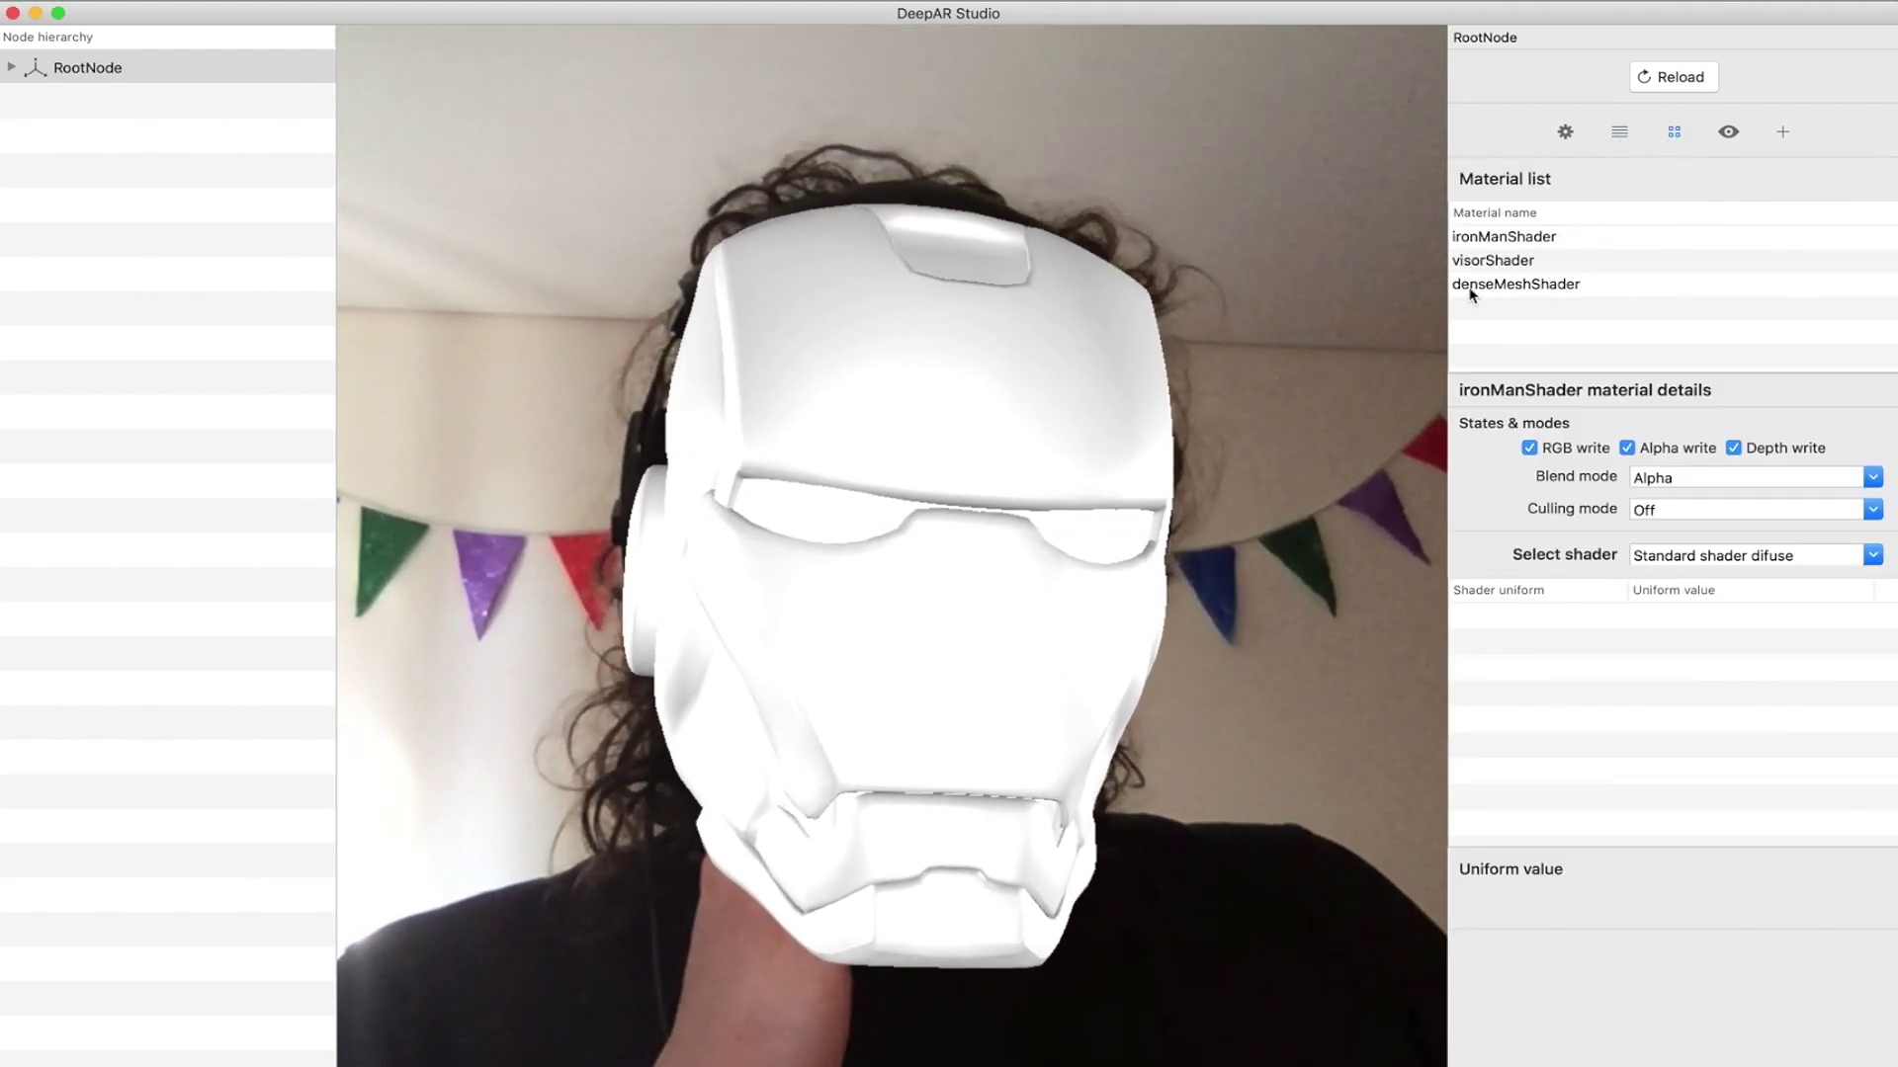
pyautogui.click(1532, 260)
pyautogui.click(1527, 238)
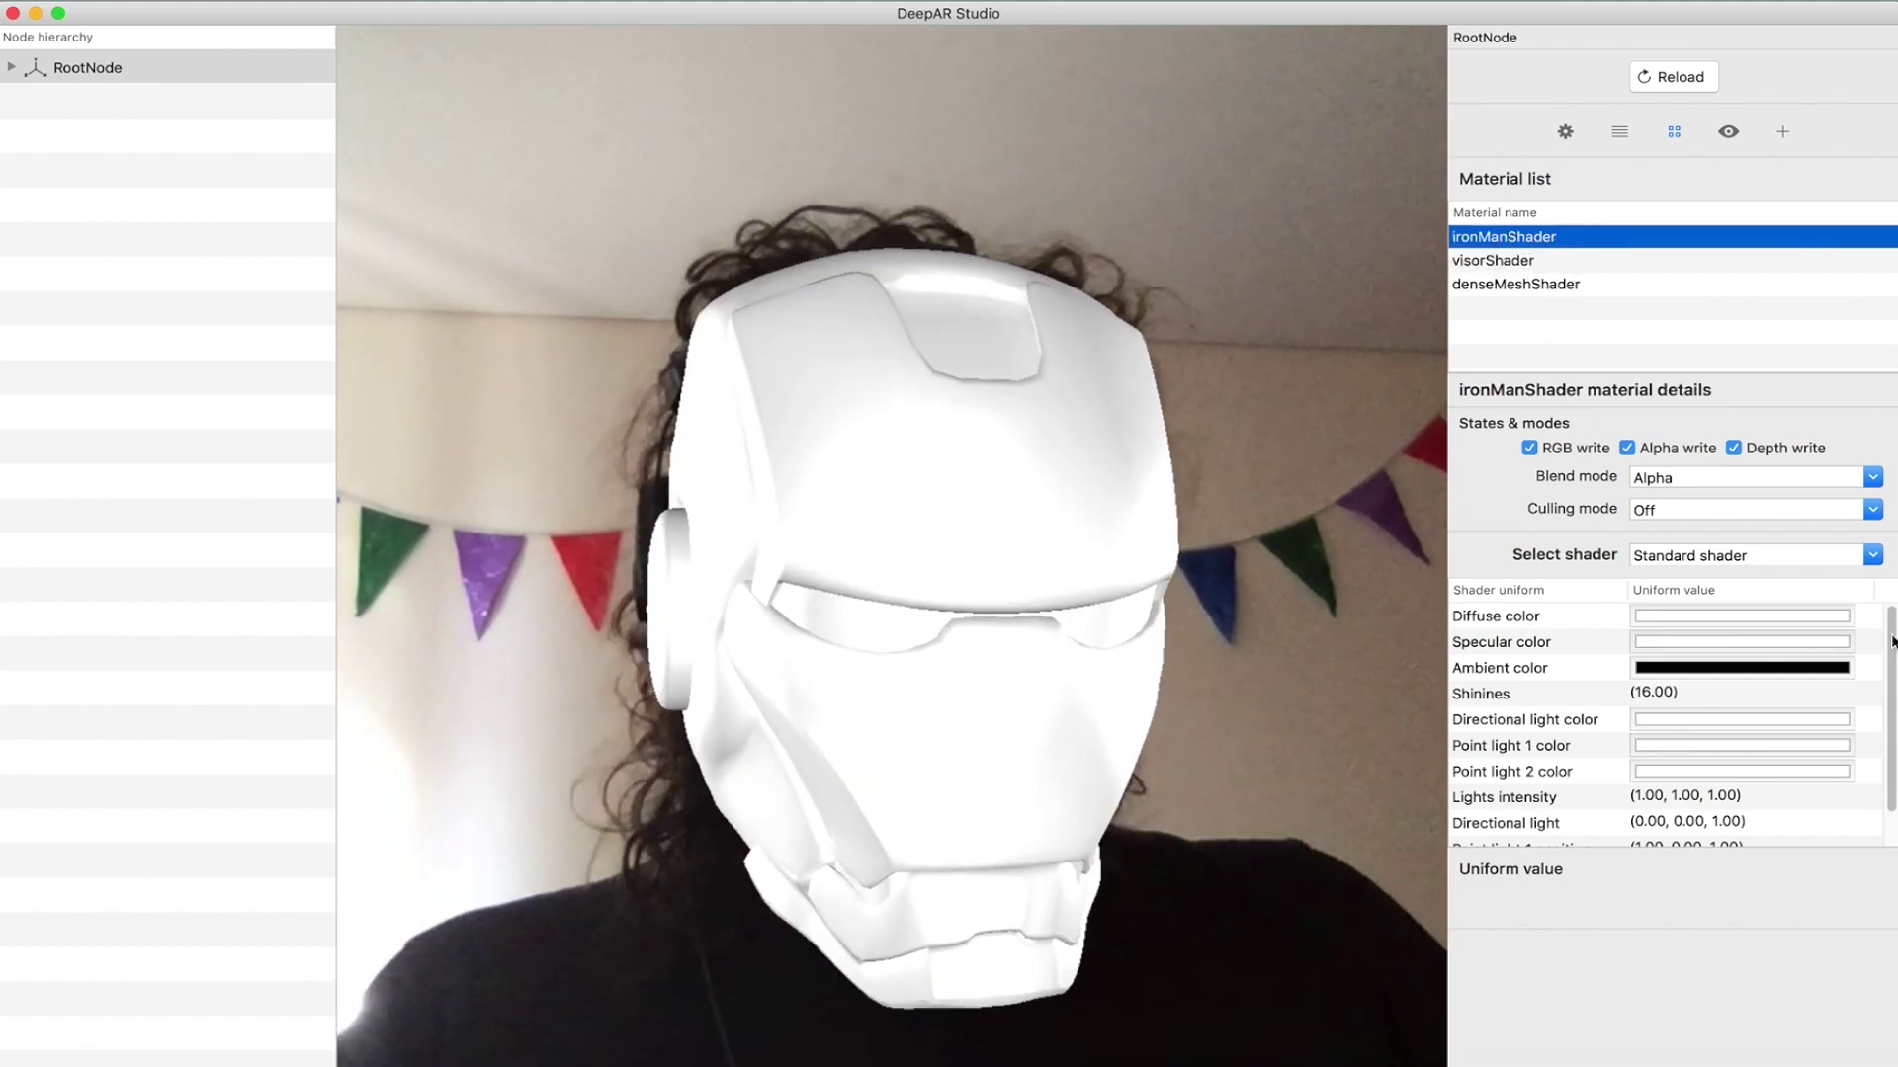
pyautogui.click(1739, 555)
pyautogui.scroll(-4, 1735, 637)
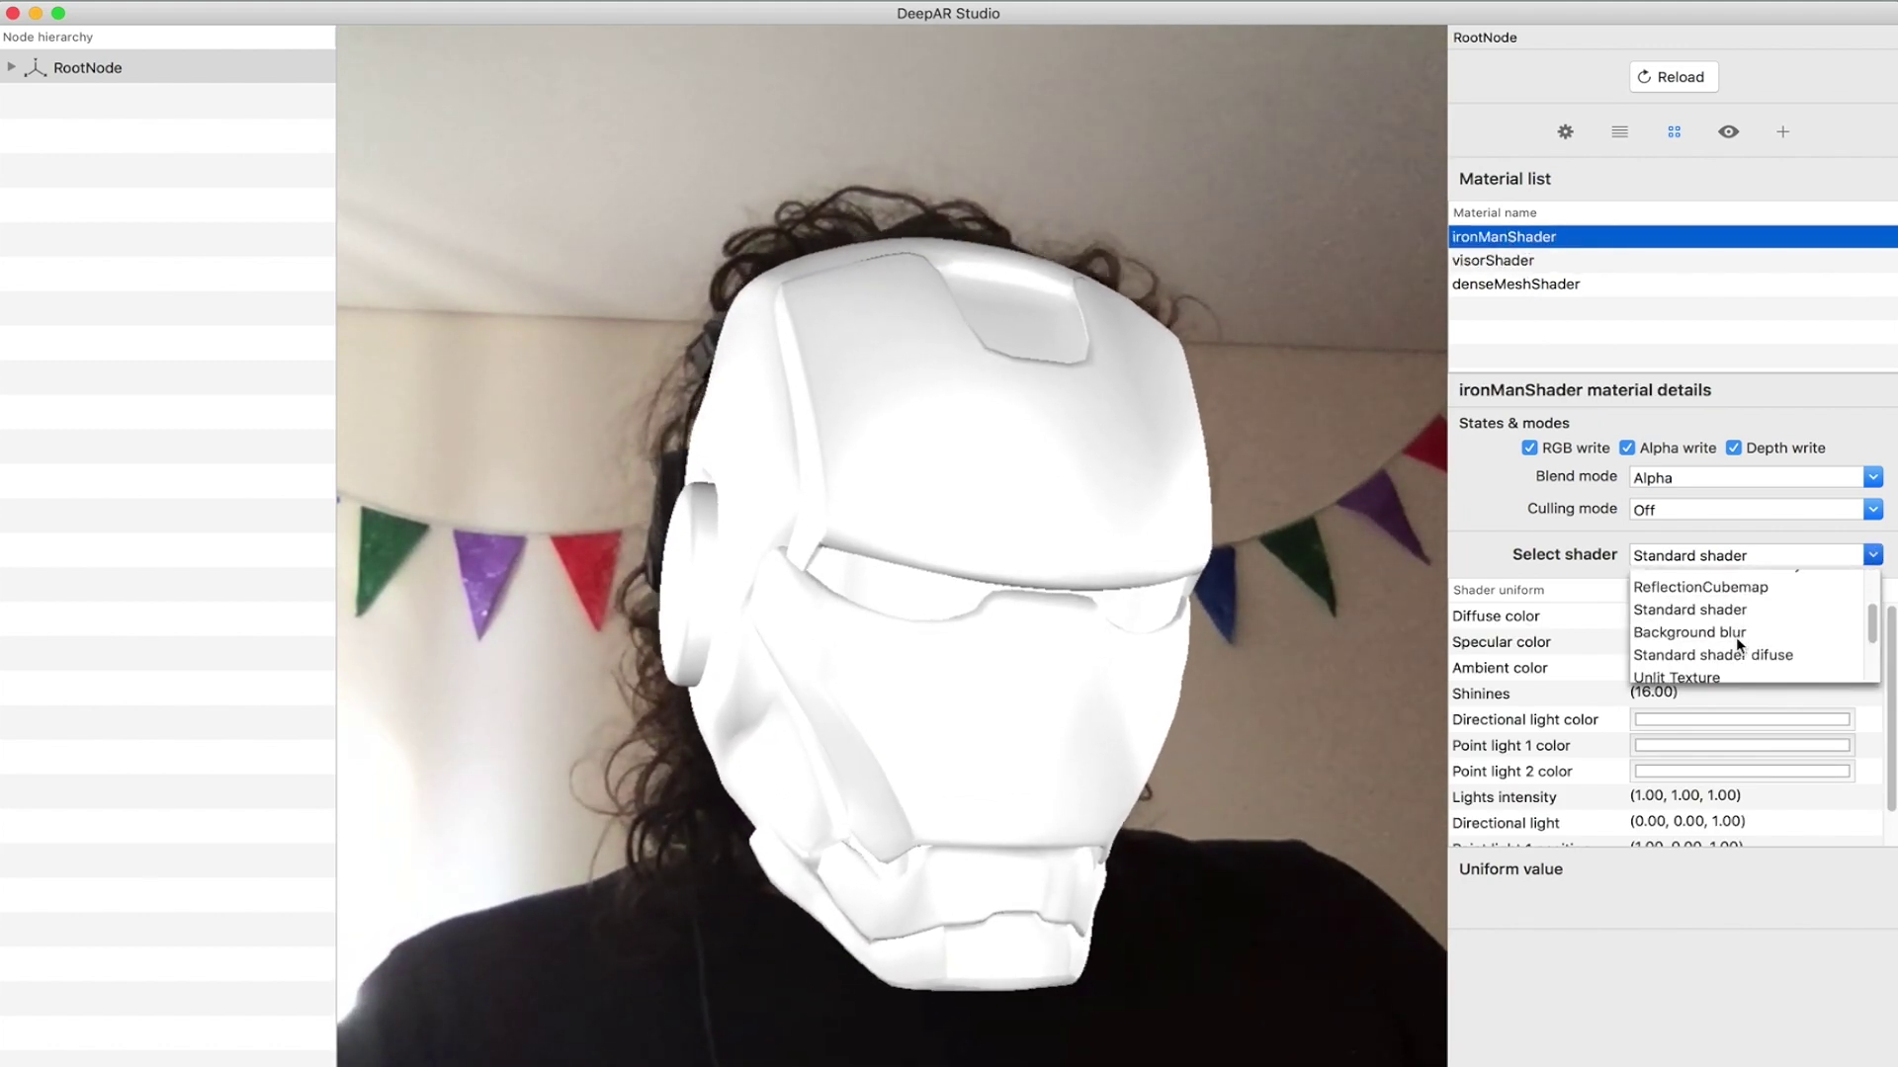
pyautogui.click(1735, 638)
# - Select ironman_helmet_textures.png as the diffuse texture of the reimported ironManShader
pyautogui.click(1639, 612)
pyautogui.click(1840, 903)
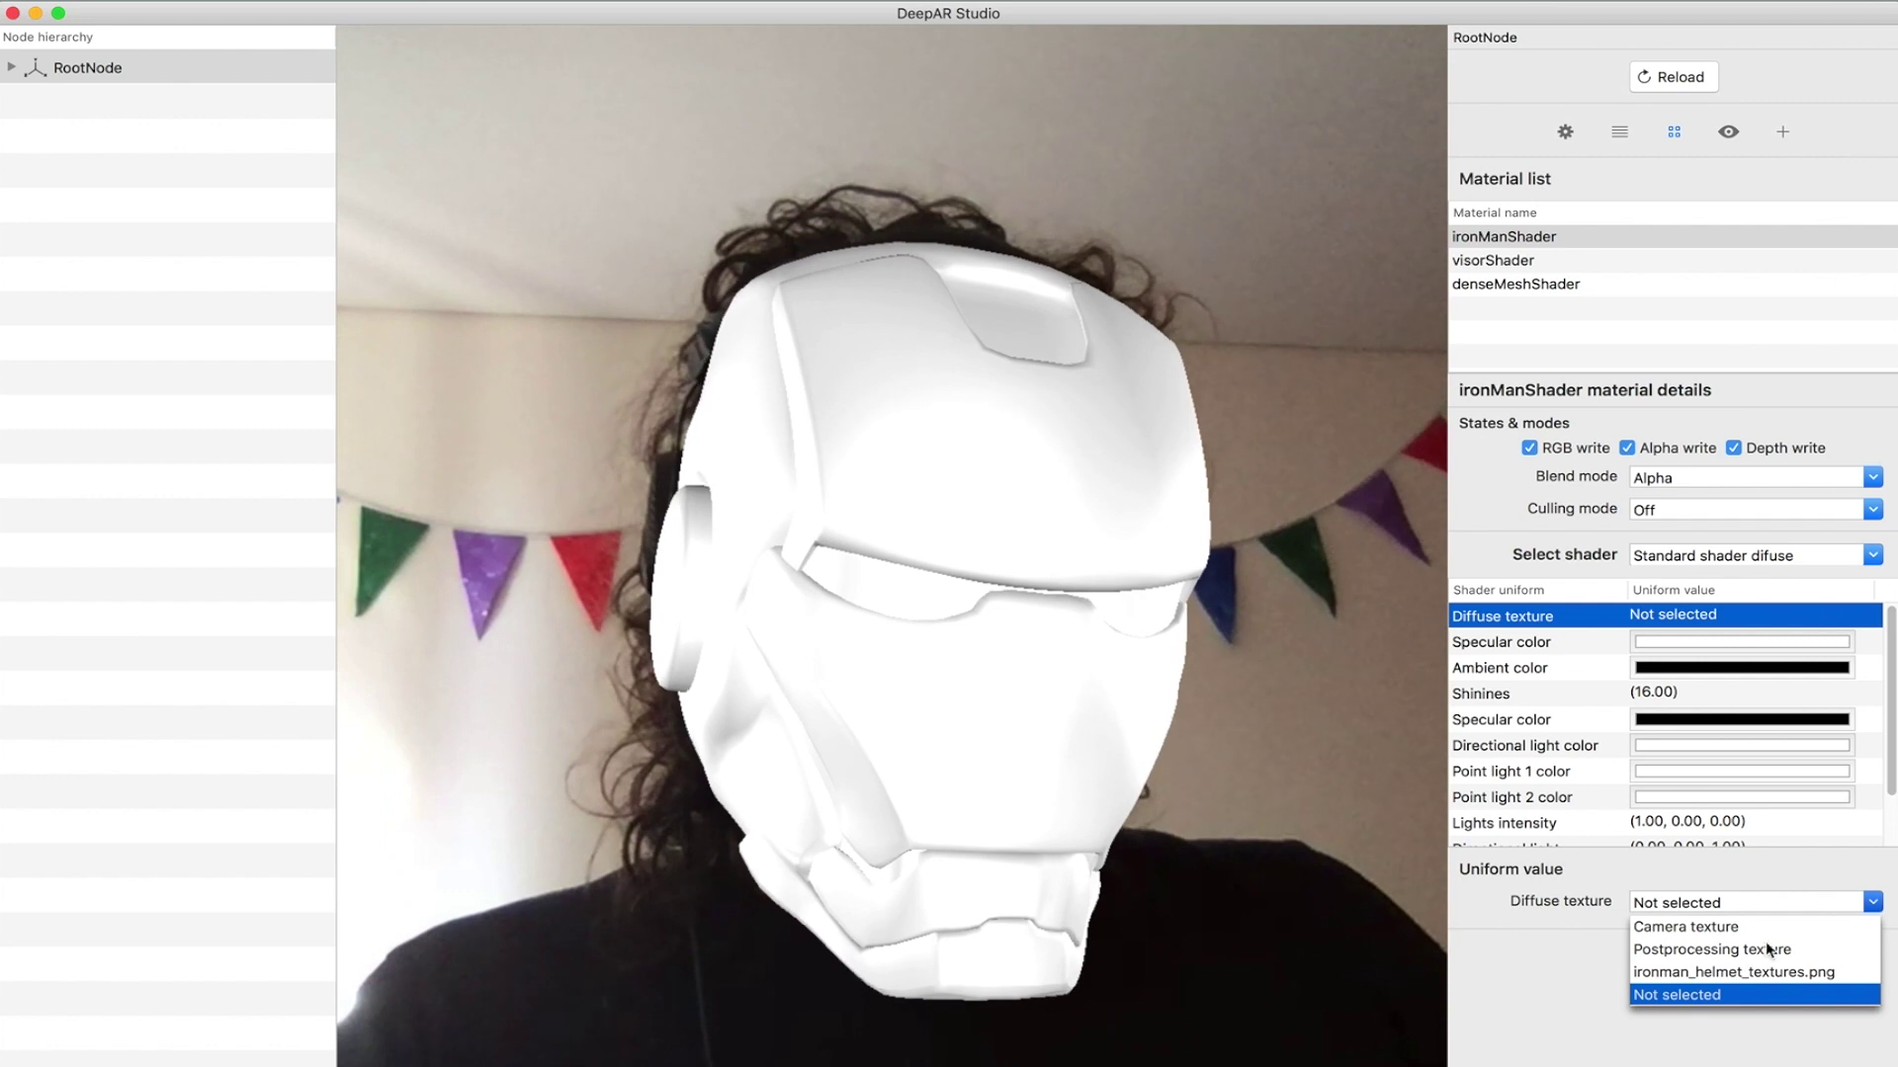
pyautogui.click(1702, 973)
# - Set ironManShader's first specular color to a dark grey with 34% opacity and close the color picker
pyautogui.click(1670, 643)
pyautogui.click(1706, 902)
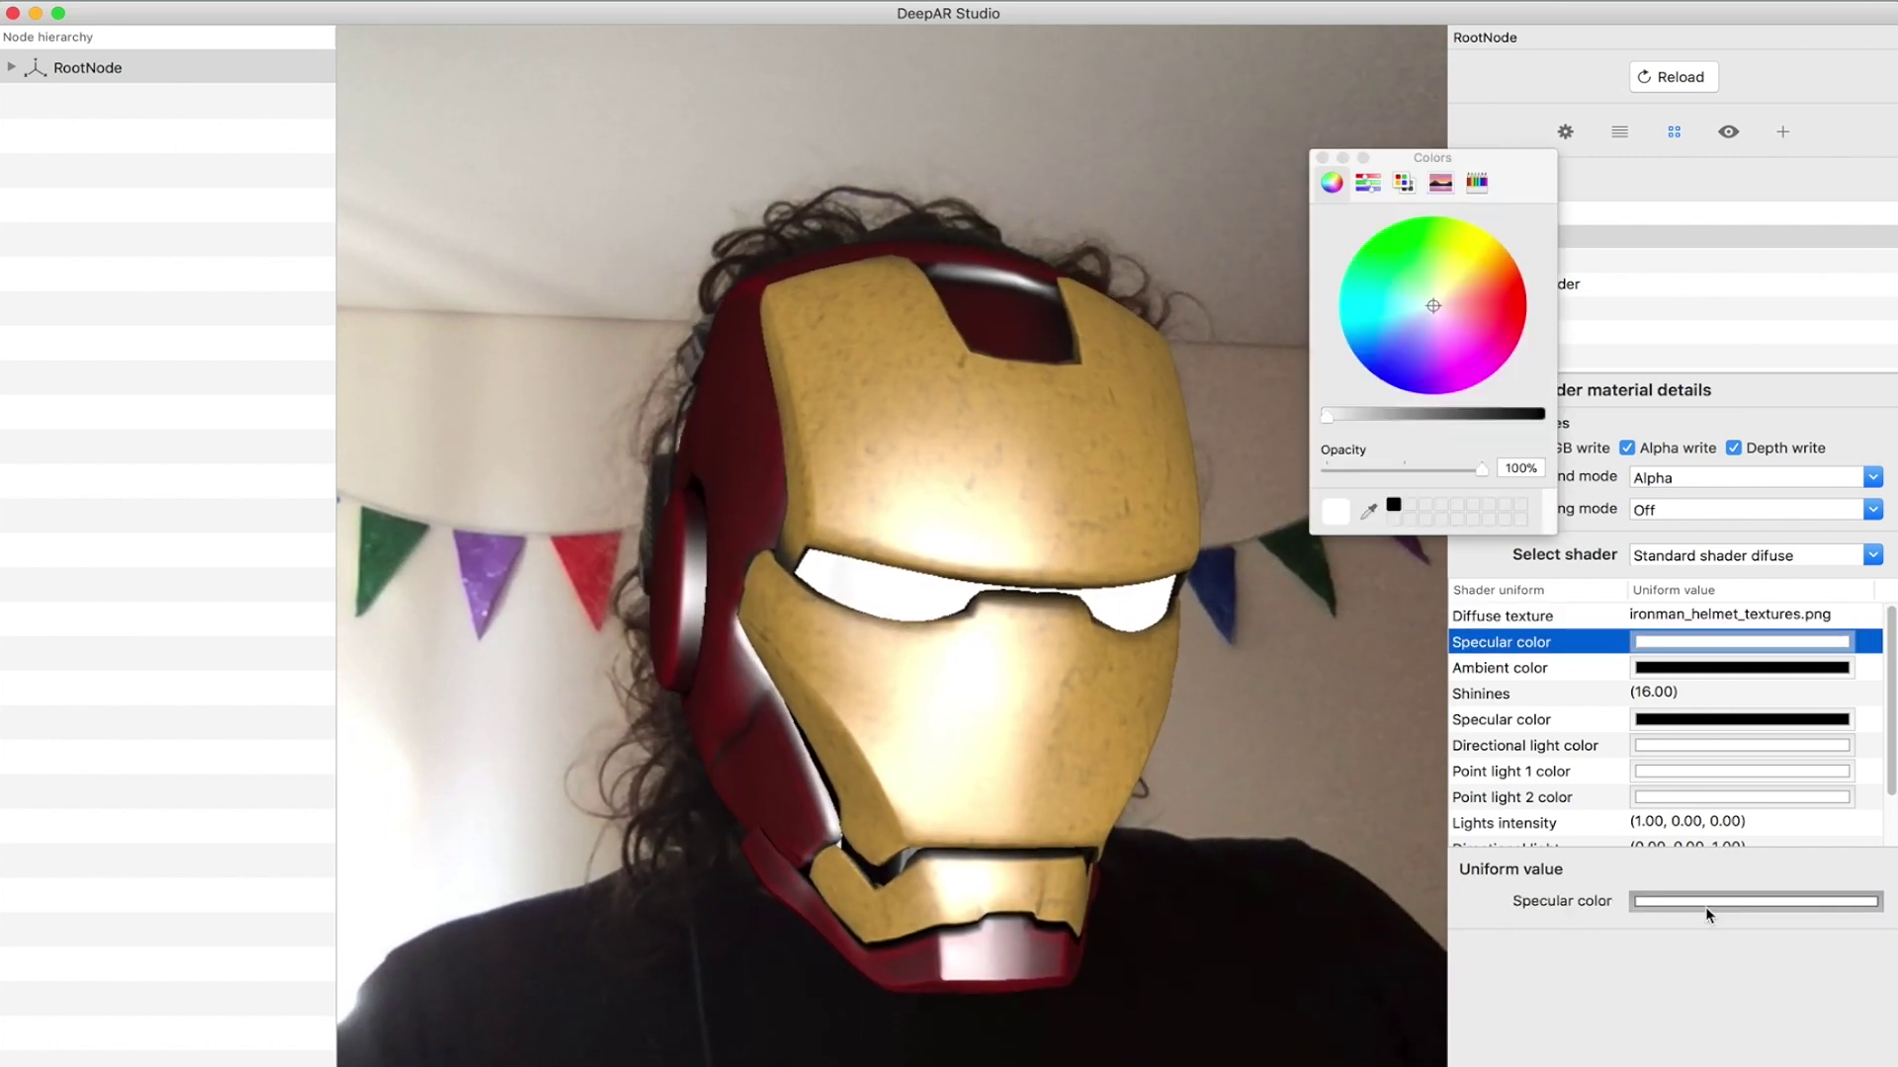
pyautogui.moveTo(1456, 419); pyautogui.dragTo(1481, 419)
pyautogui.click(1396, 472)
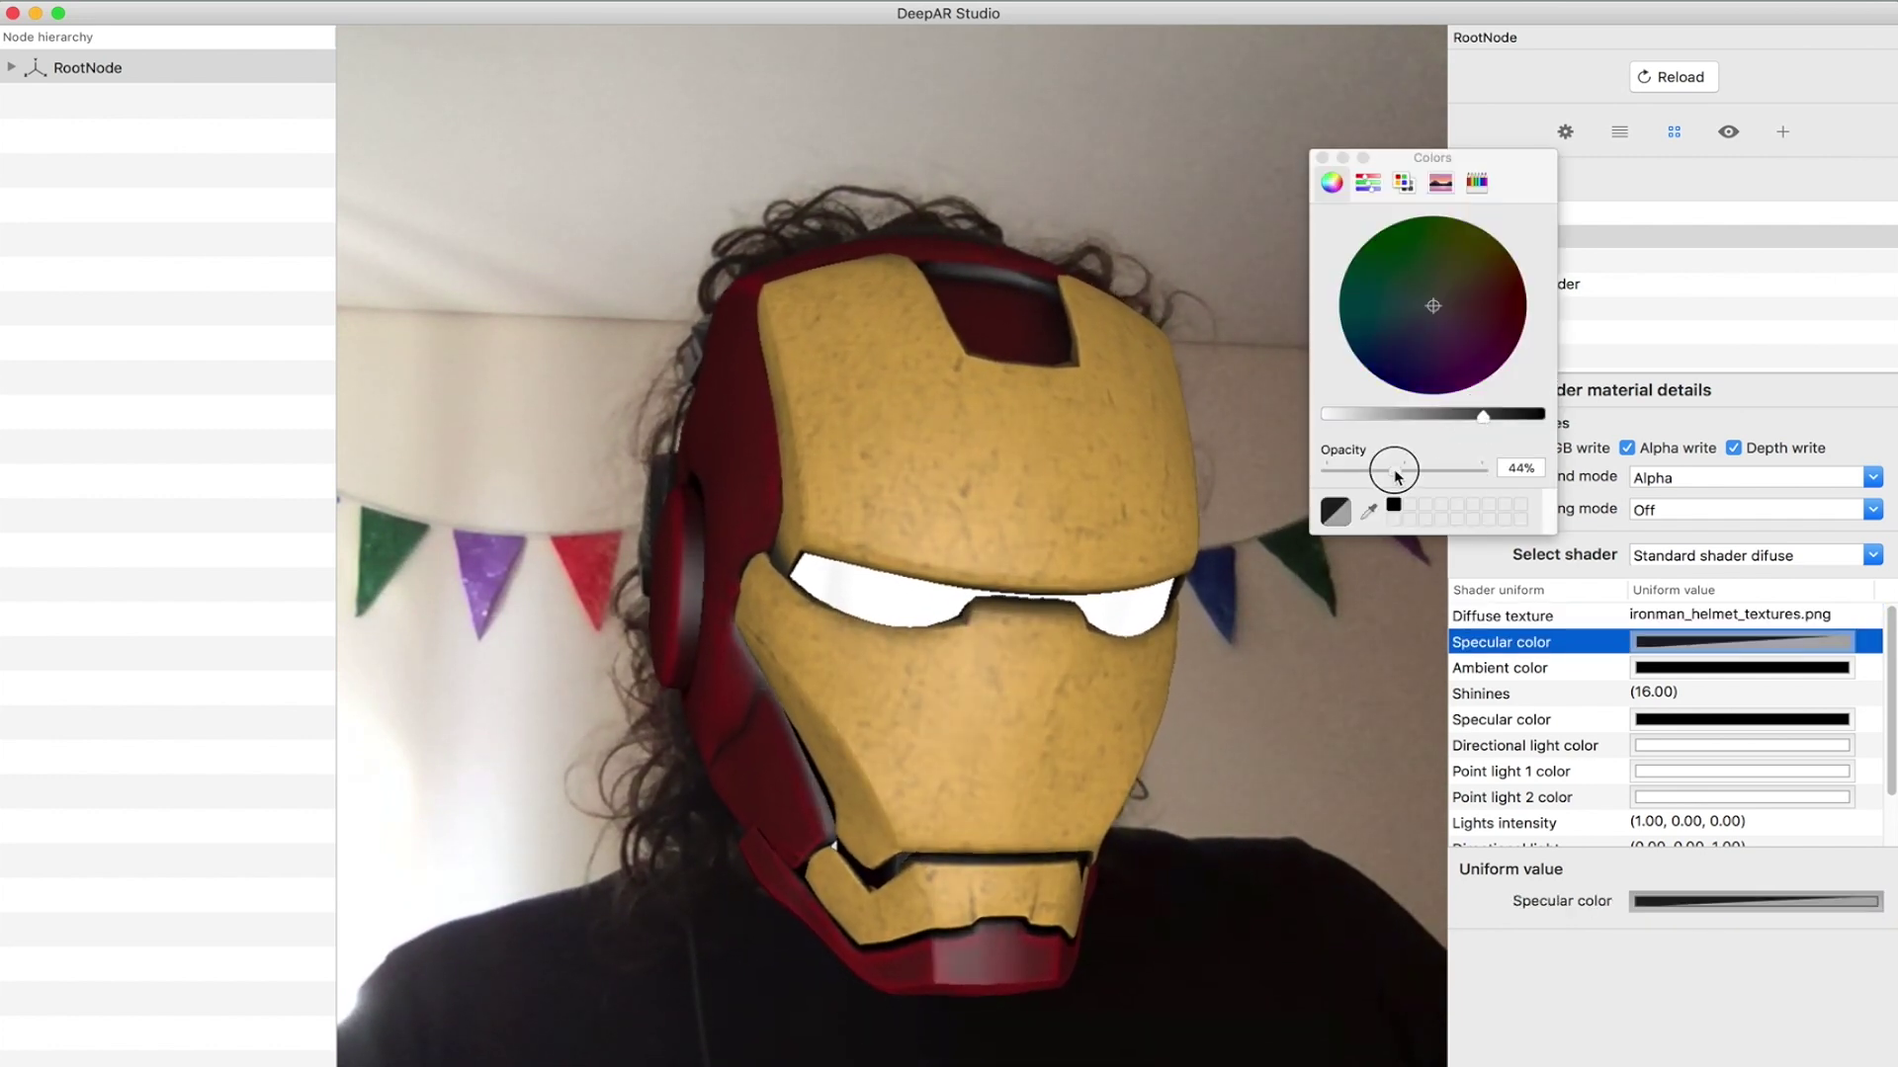
pyautogui.moveTo(1393, 471); pyautogui.dragTo(1378, 470)
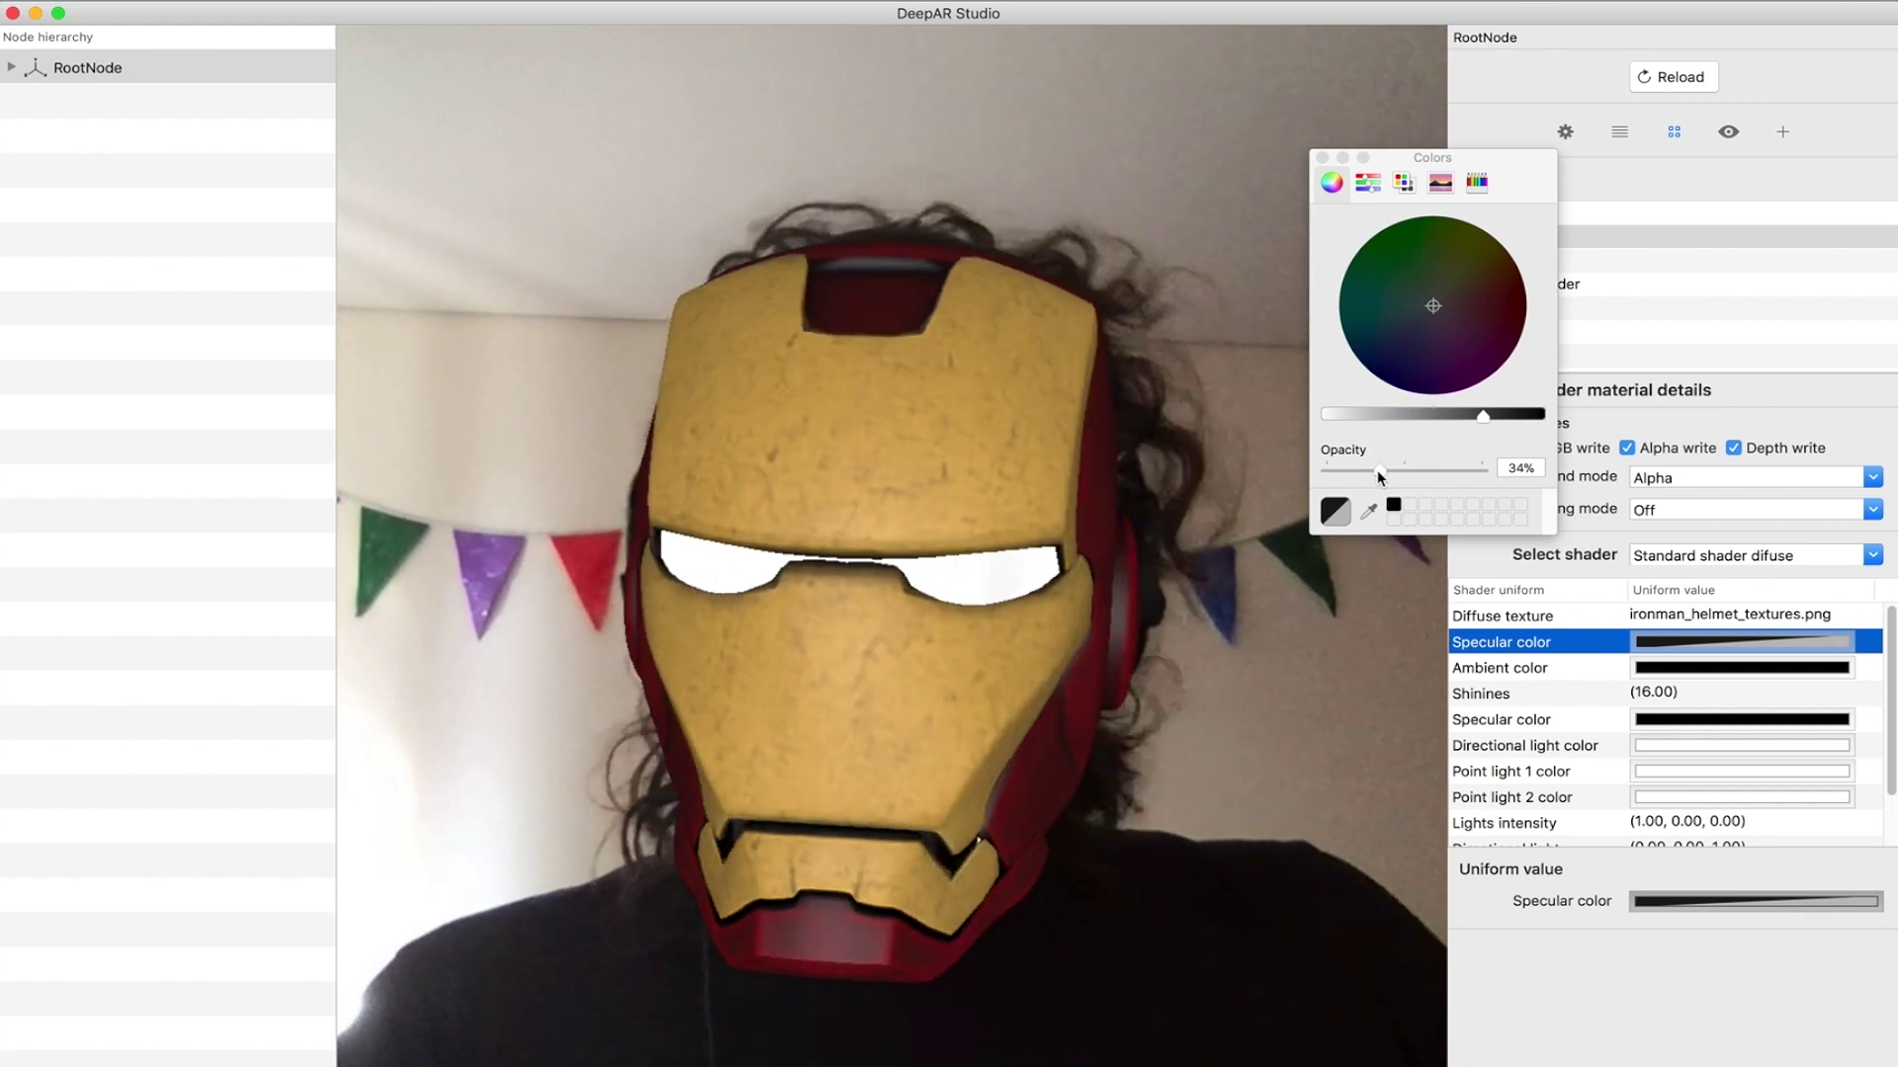
pyautogui.click(1494, 417)
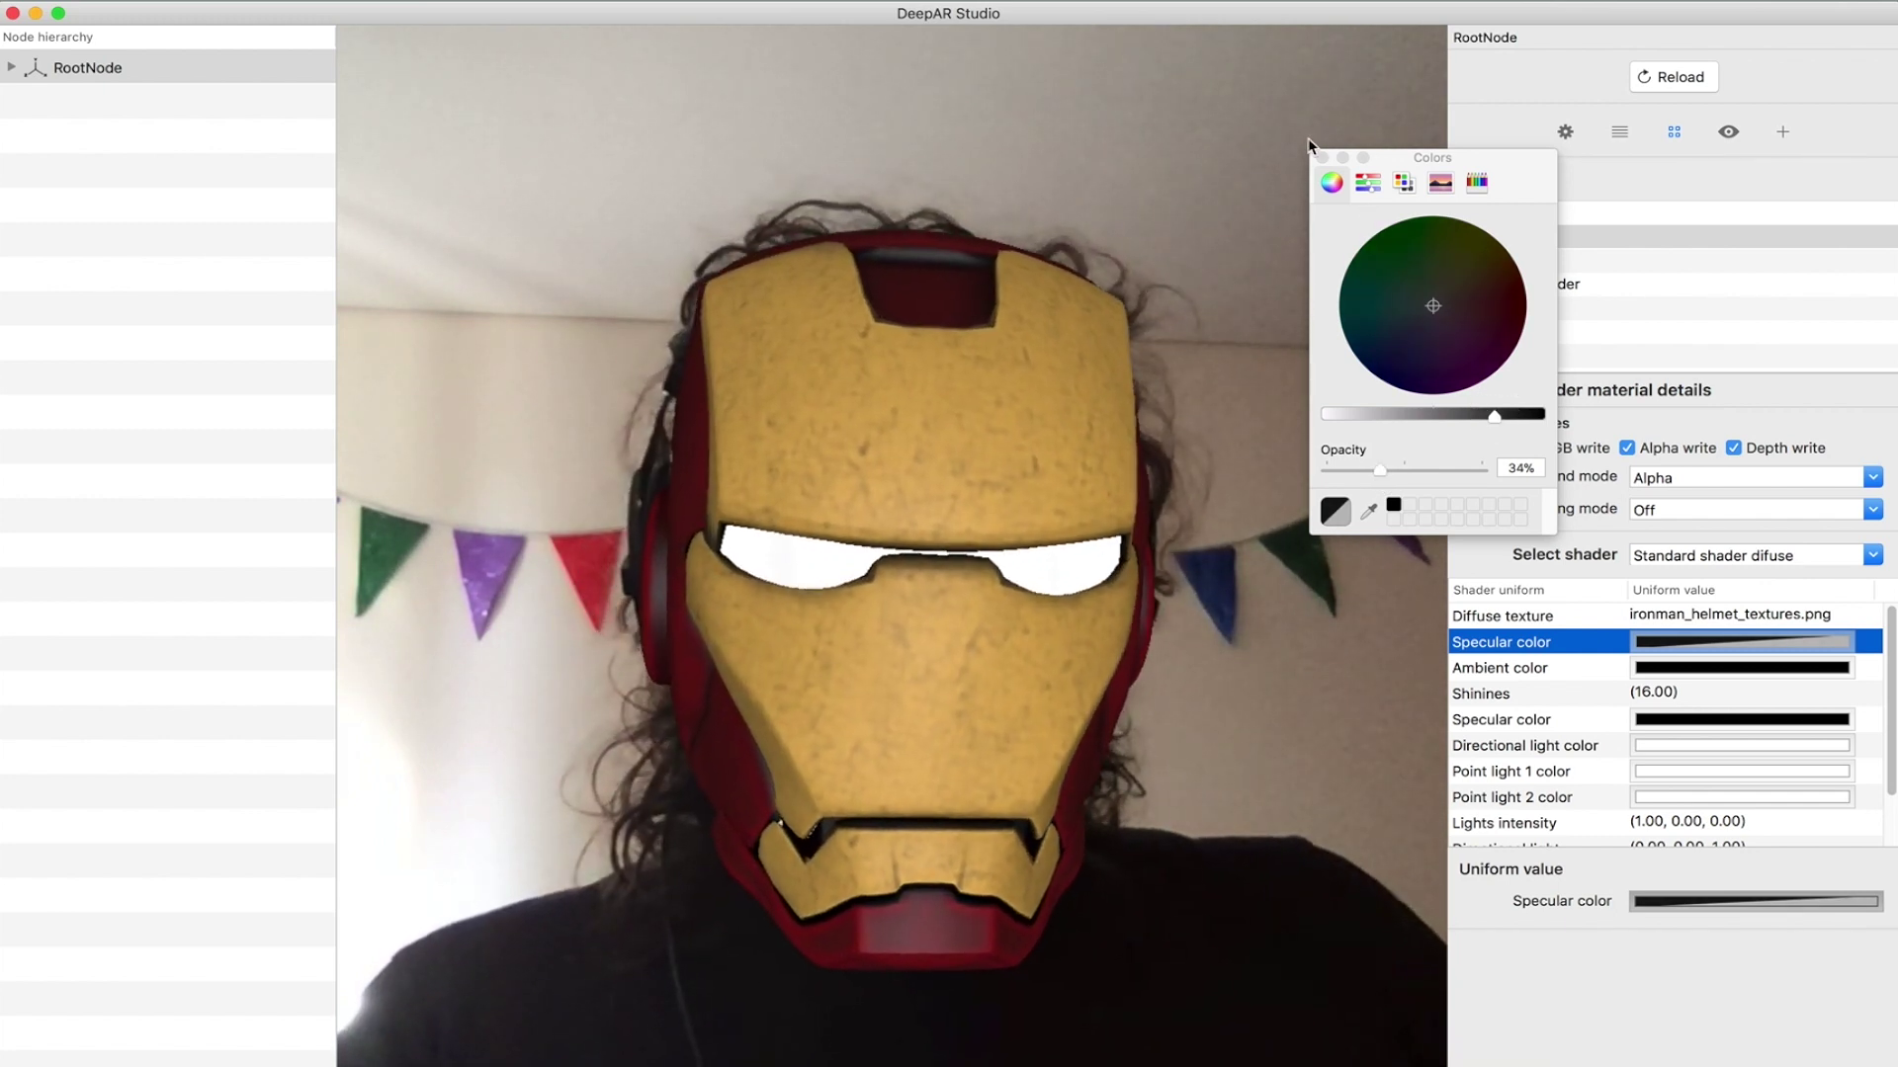
pyautogui.click(1323, 159)
# - Set visorShader's diffuse color to a near-black grey at 100% opacity
pyautogui.click(1504, 261)
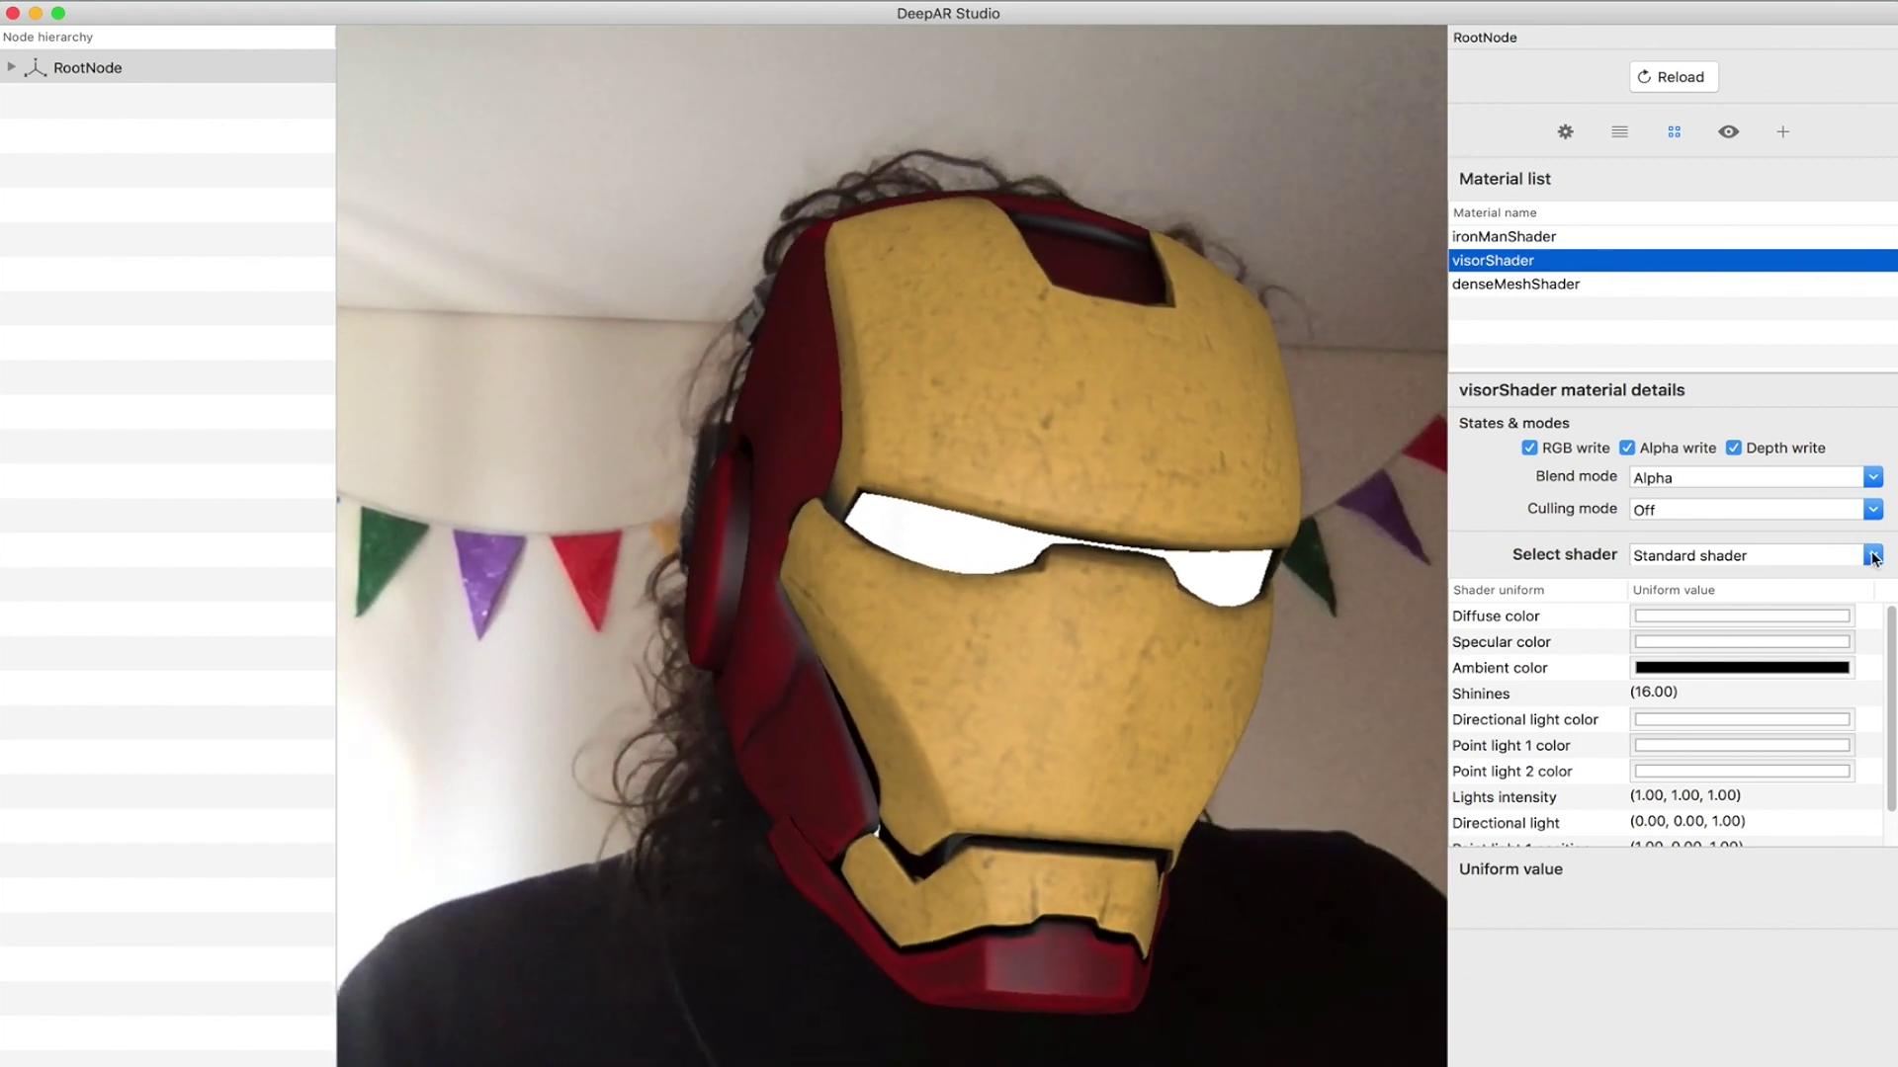
pyautogui.click(1595, 618)
pyautogui.click(1681, 902)
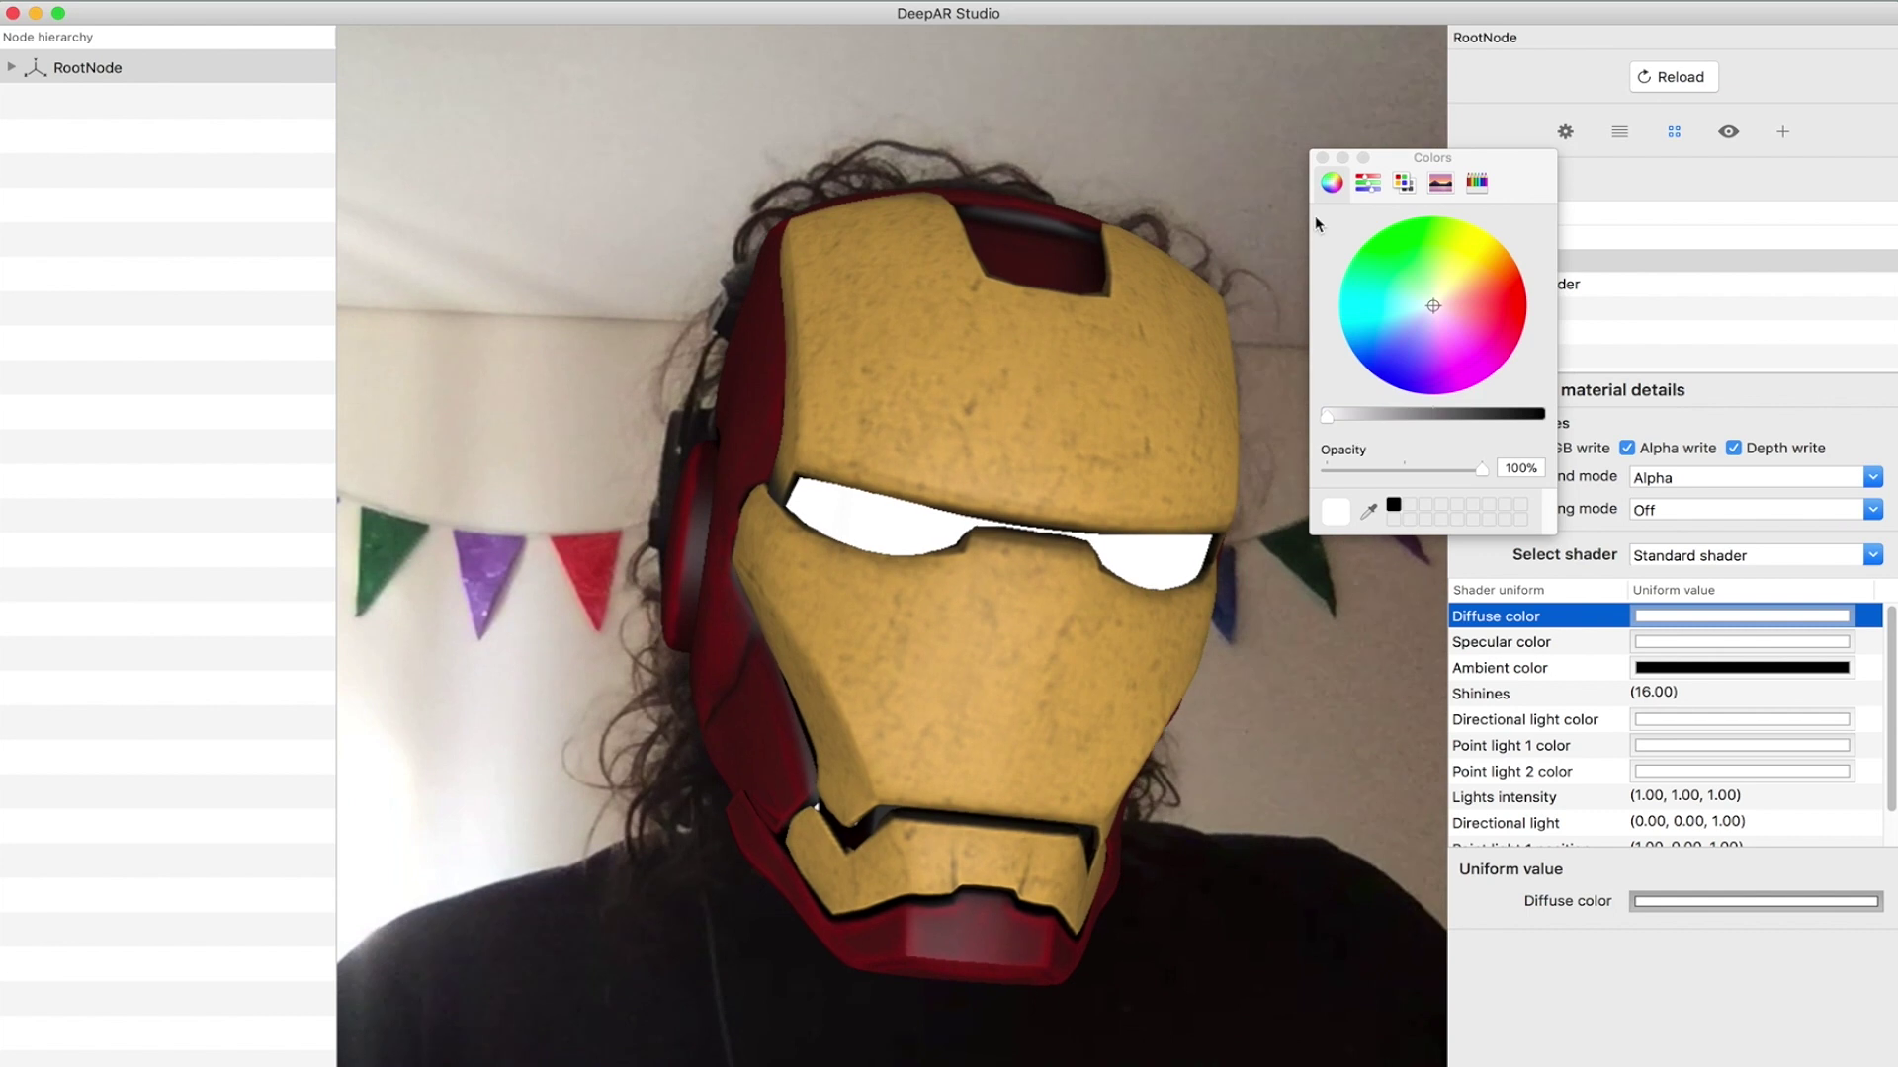
pyautogui.click(1490, 416)
pyautogui.moveTo(1498, 420); pyautogui.dragTo(1526, 419)
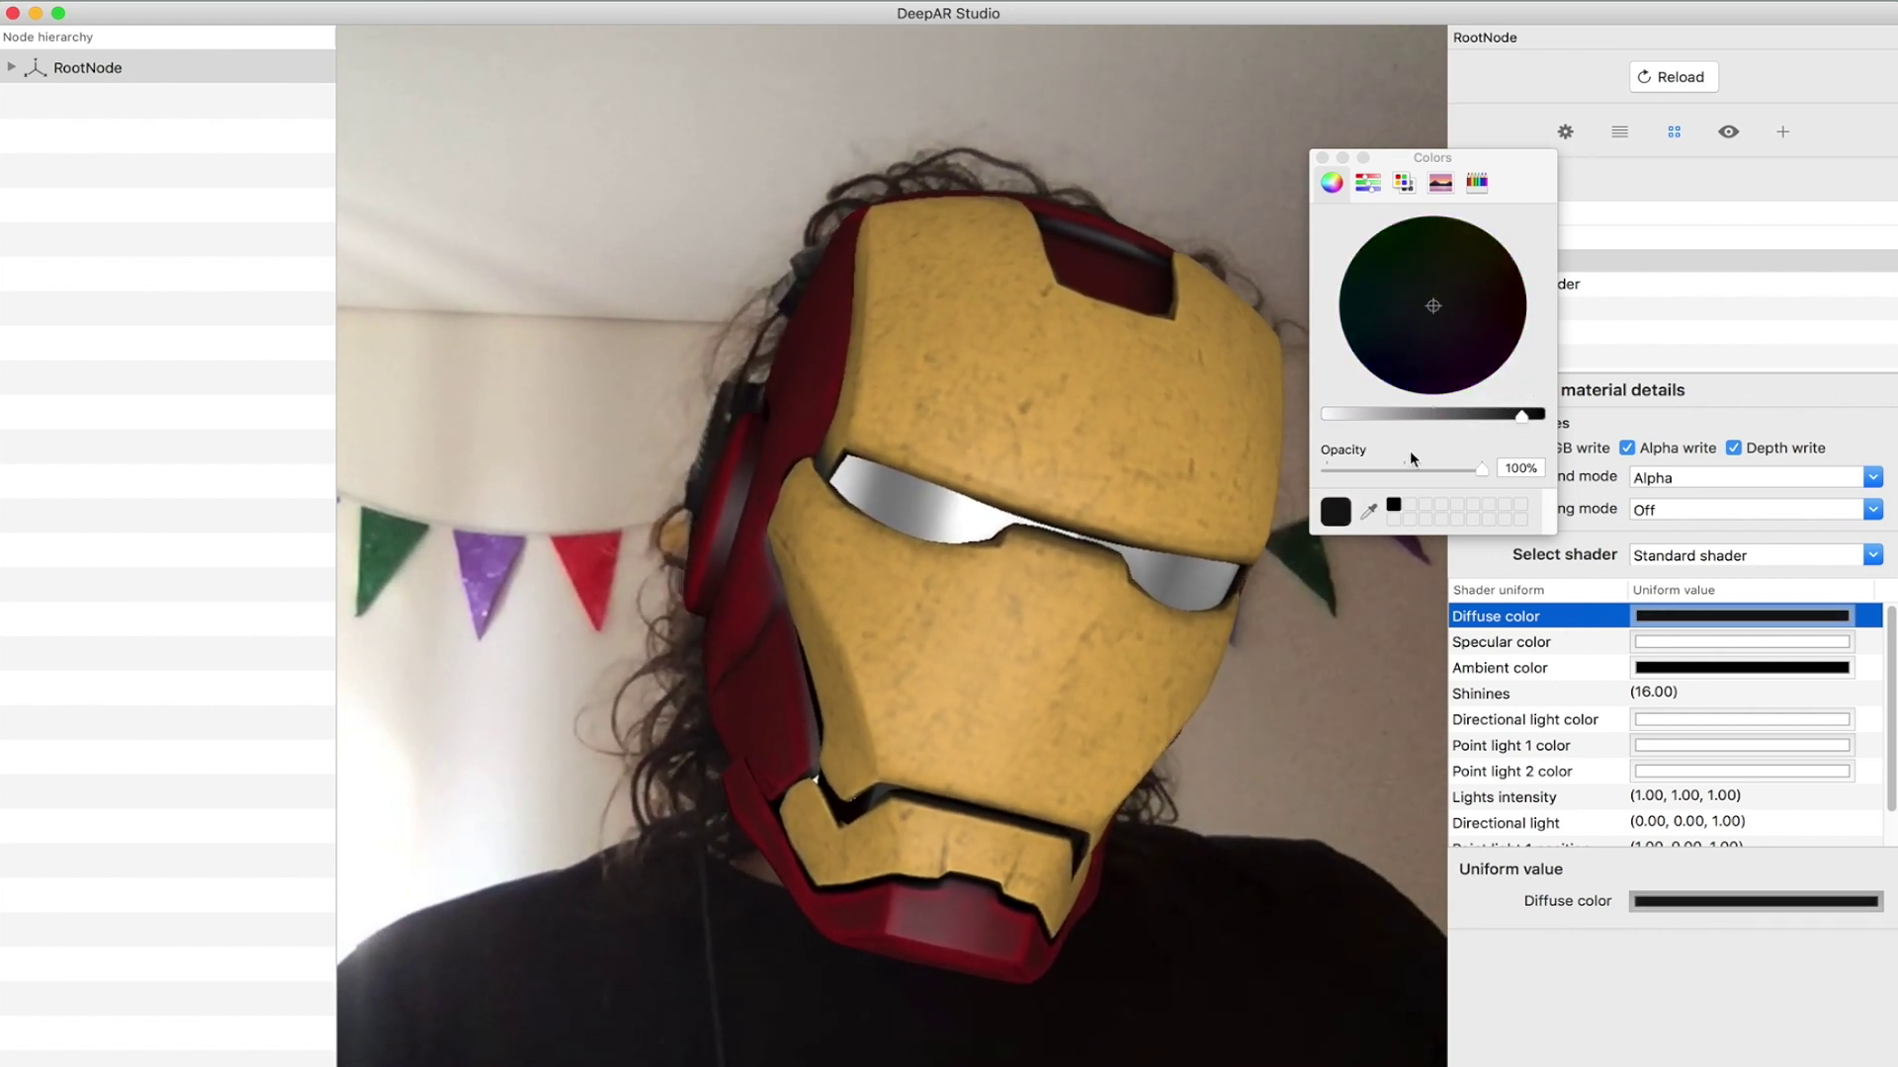
# - Set visorShader's specular color to a dark grey with 49% opacity
pyautogui.click(1603, 643)
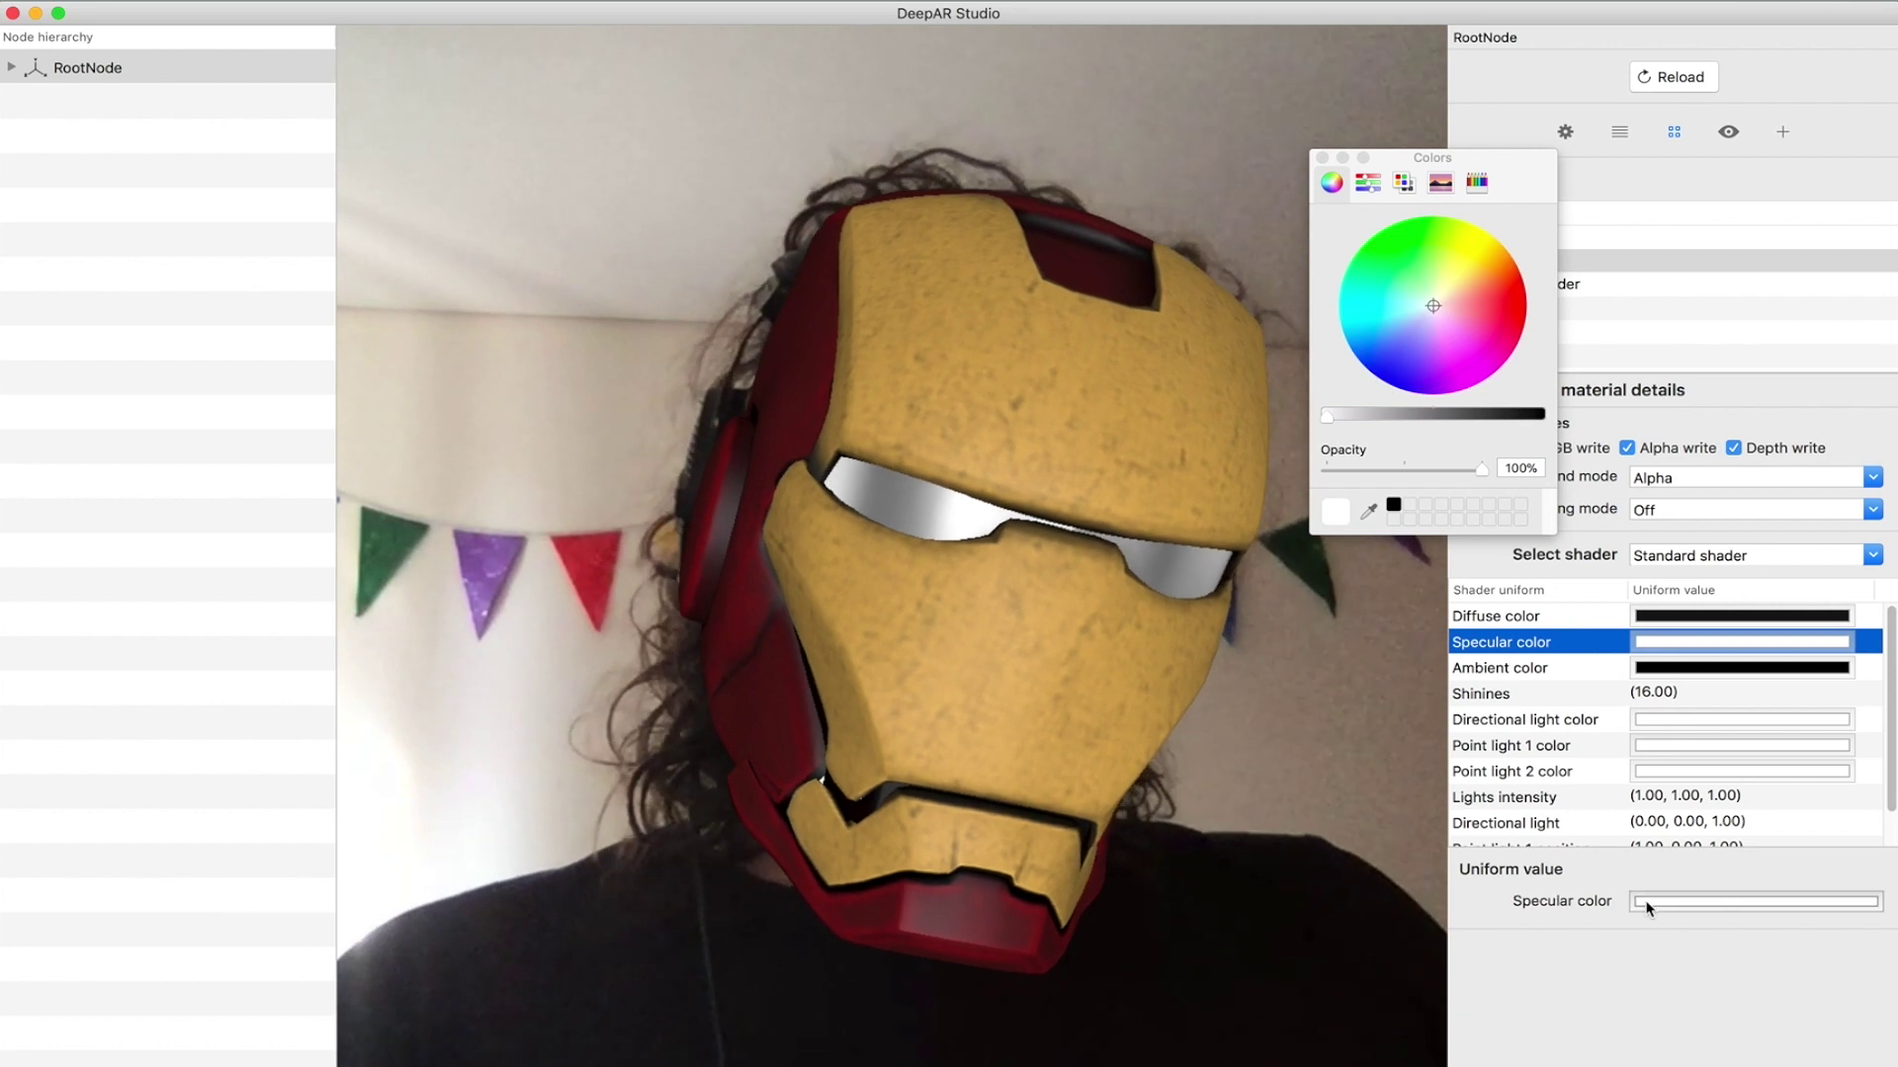
pyautogui.moveTo(1401, 417); pyautogui.dragTo(1425, 418)
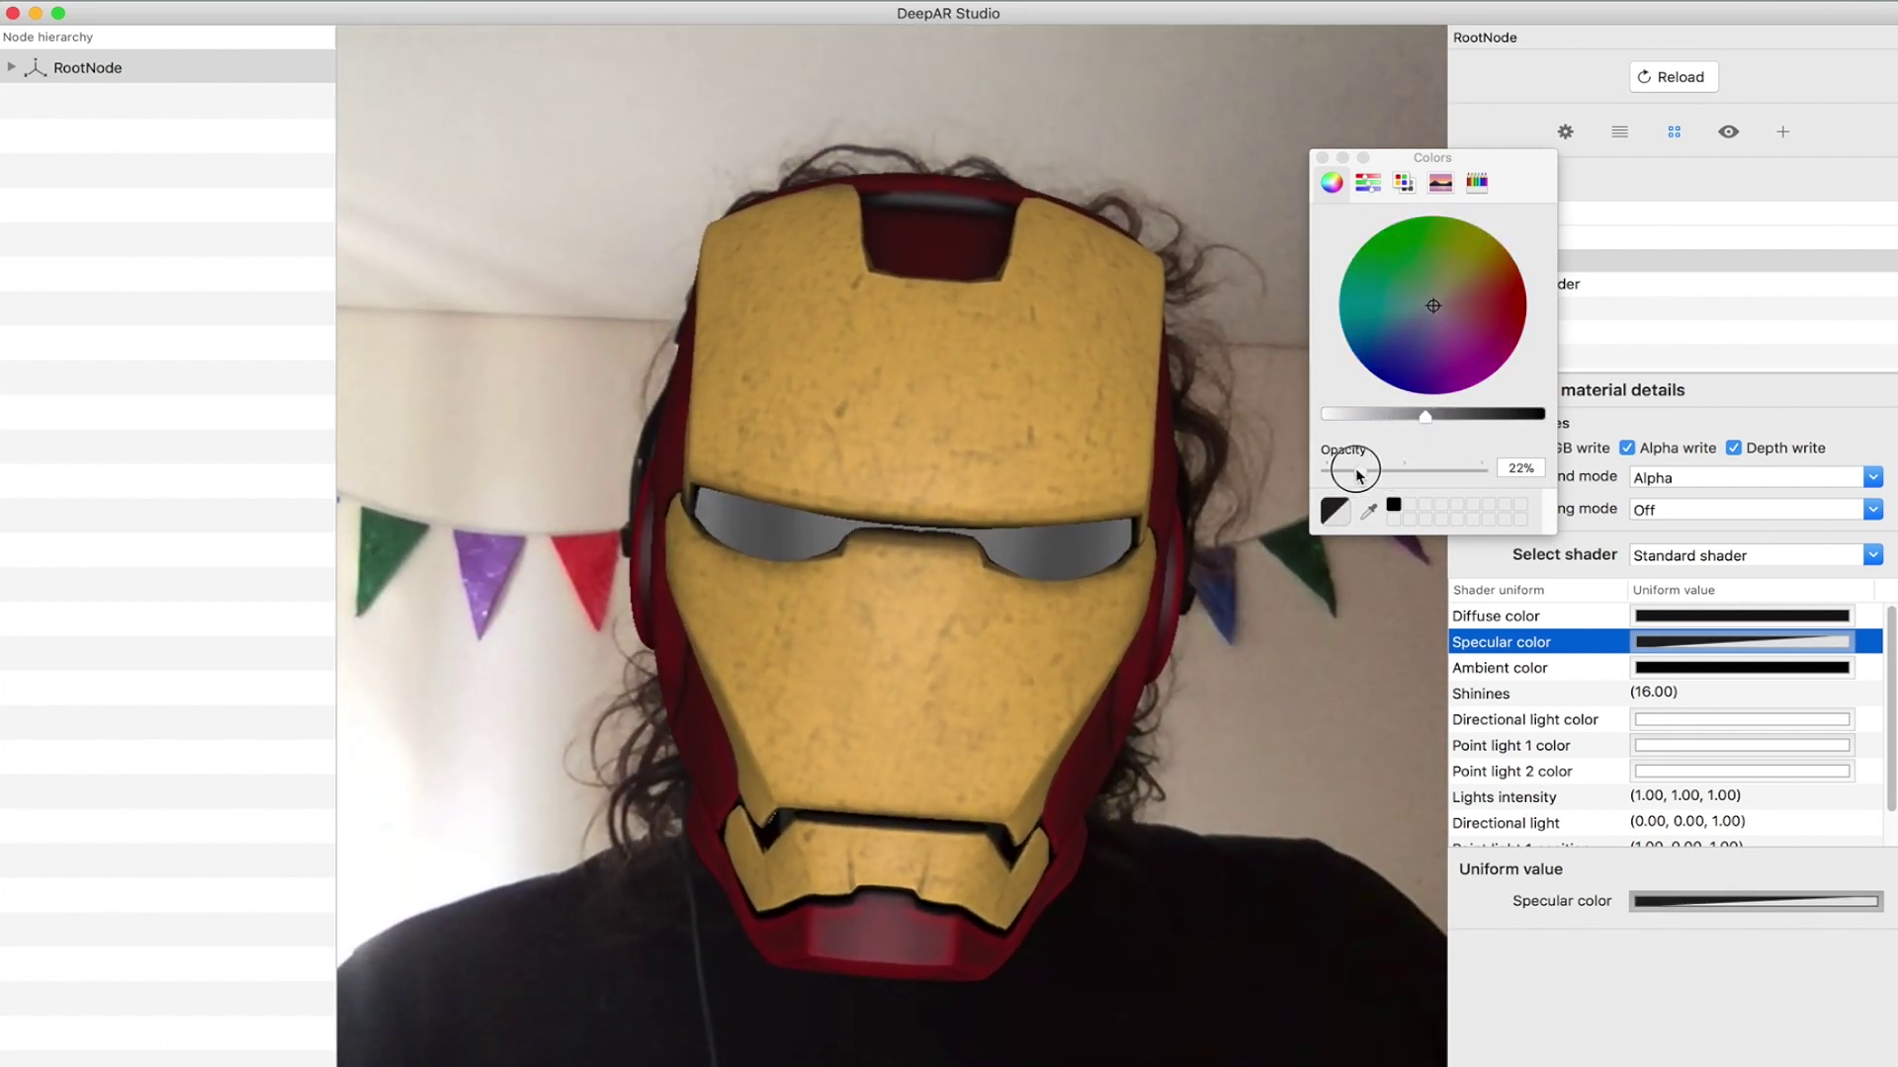
pyautogui.moveTo(1381, 474); pyautogui.dragTo(1460, 422)
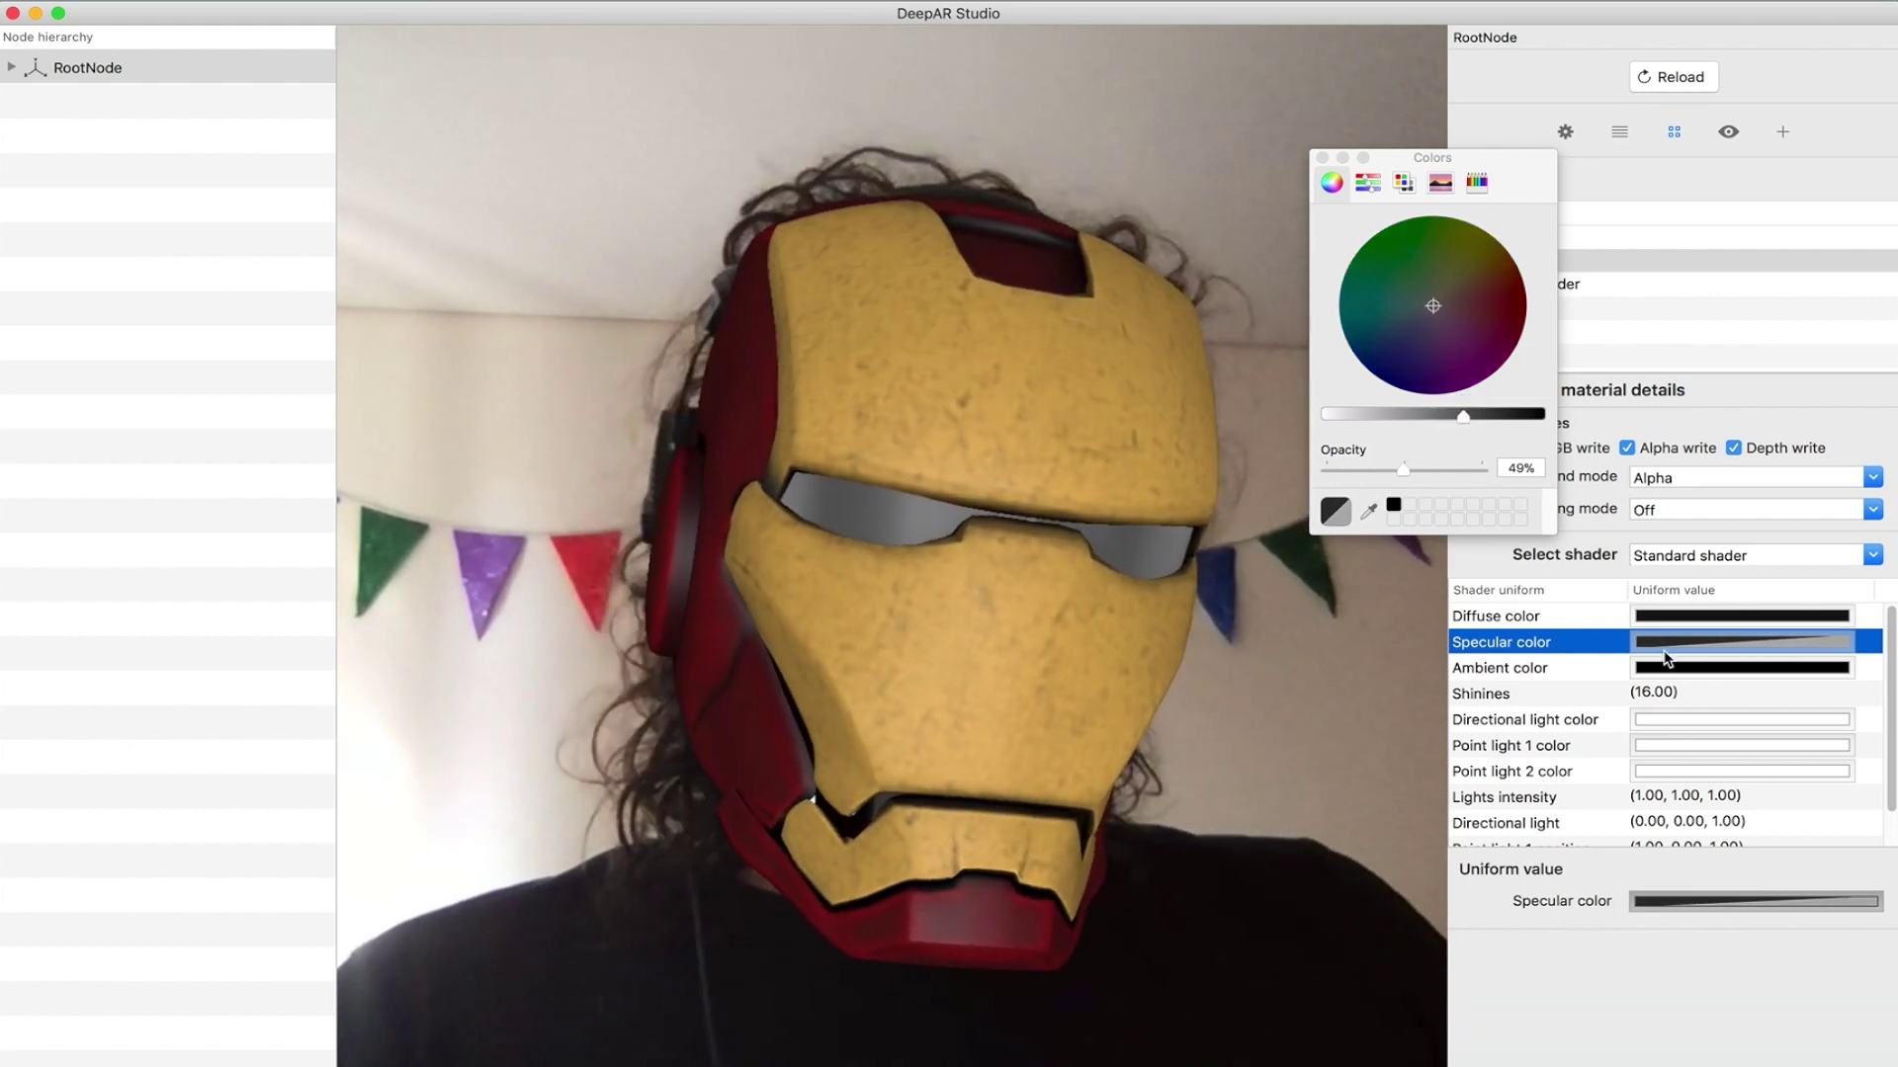
# - Darken visorShader's diffuse color to almost pure black with 82% opacity and close the color picker
pyautogui.click(1606, 617)
pyautogui.moveTo(1528, 423); pyautogui.dragTo(1544, 425)
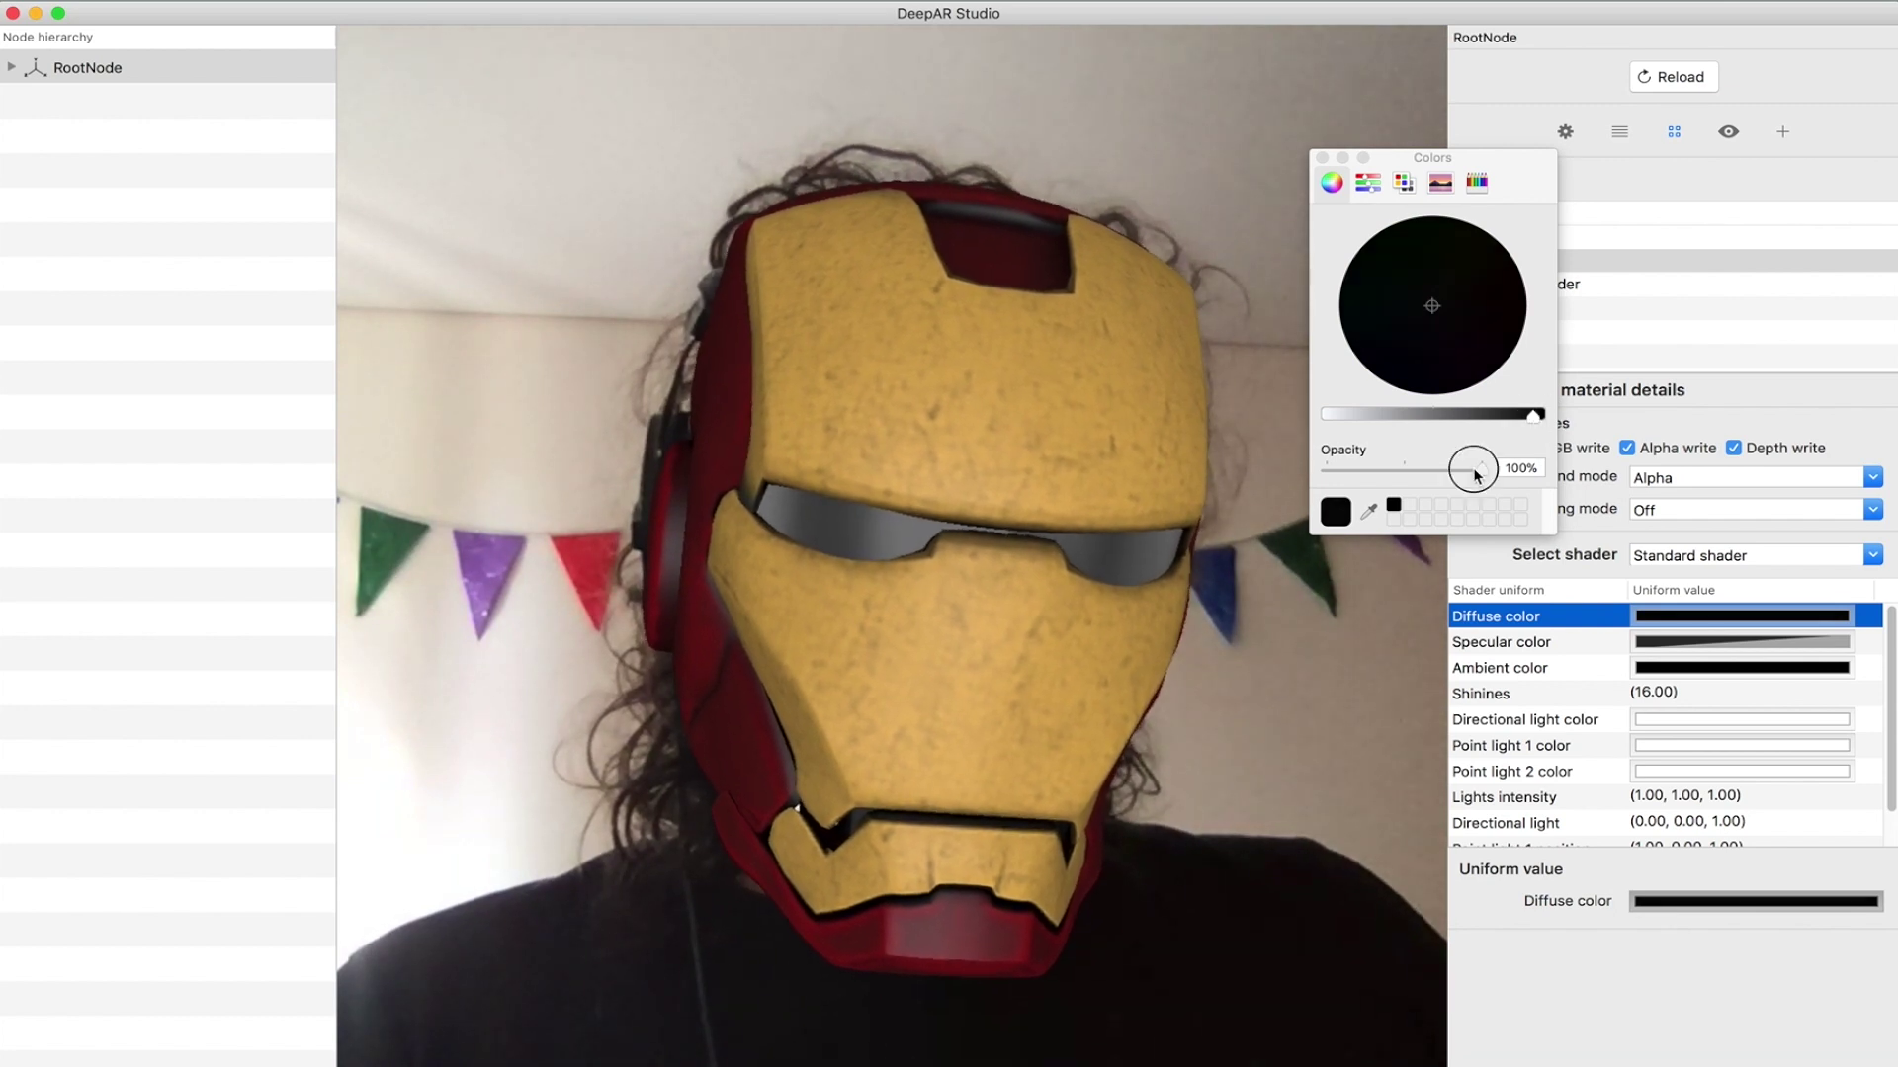
pyautogui.moveTo(1479, 473); pyautogui.dragTo(1441, 473)
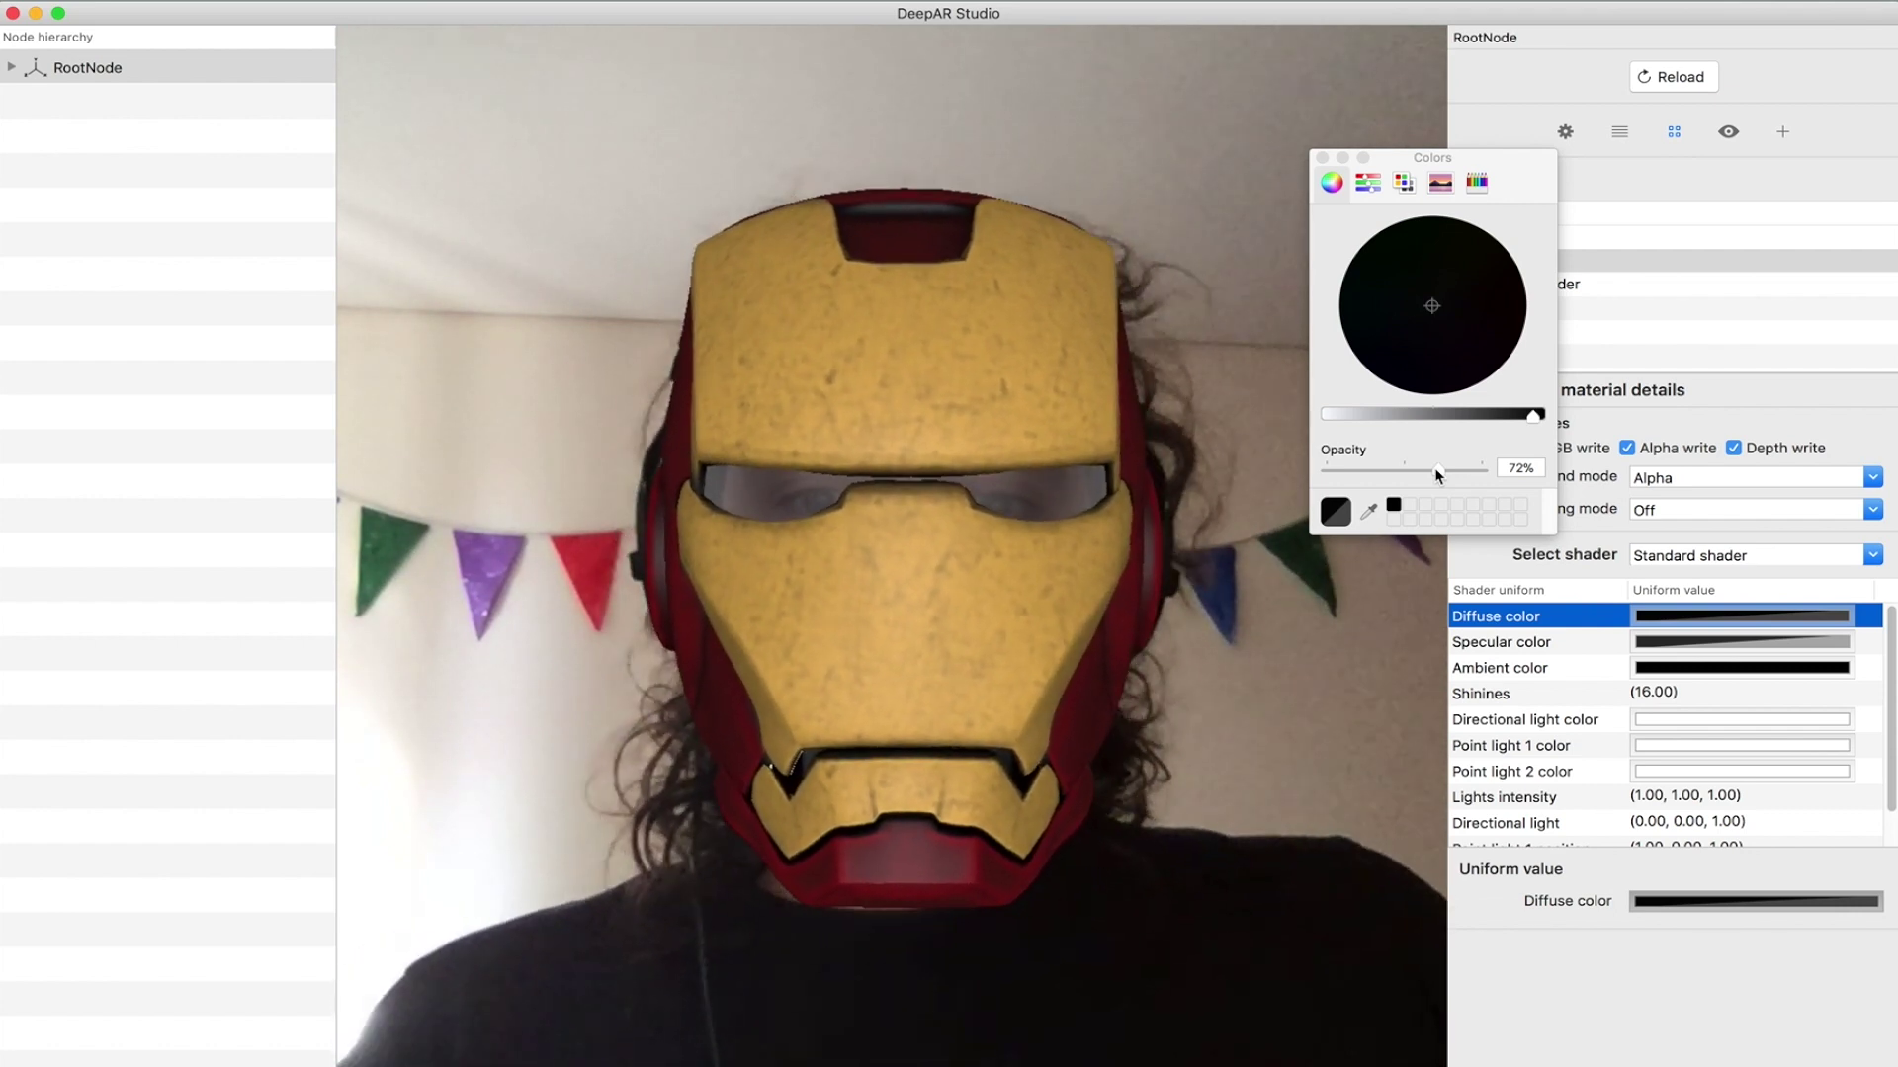
pyautogui.moveTo(1436, 474)
pyautogui.mouseDown()
pyautogui.moveTo(1354, 478)
pyautogui.moveTo(1467, 482)
pyautogui.mouseUp()
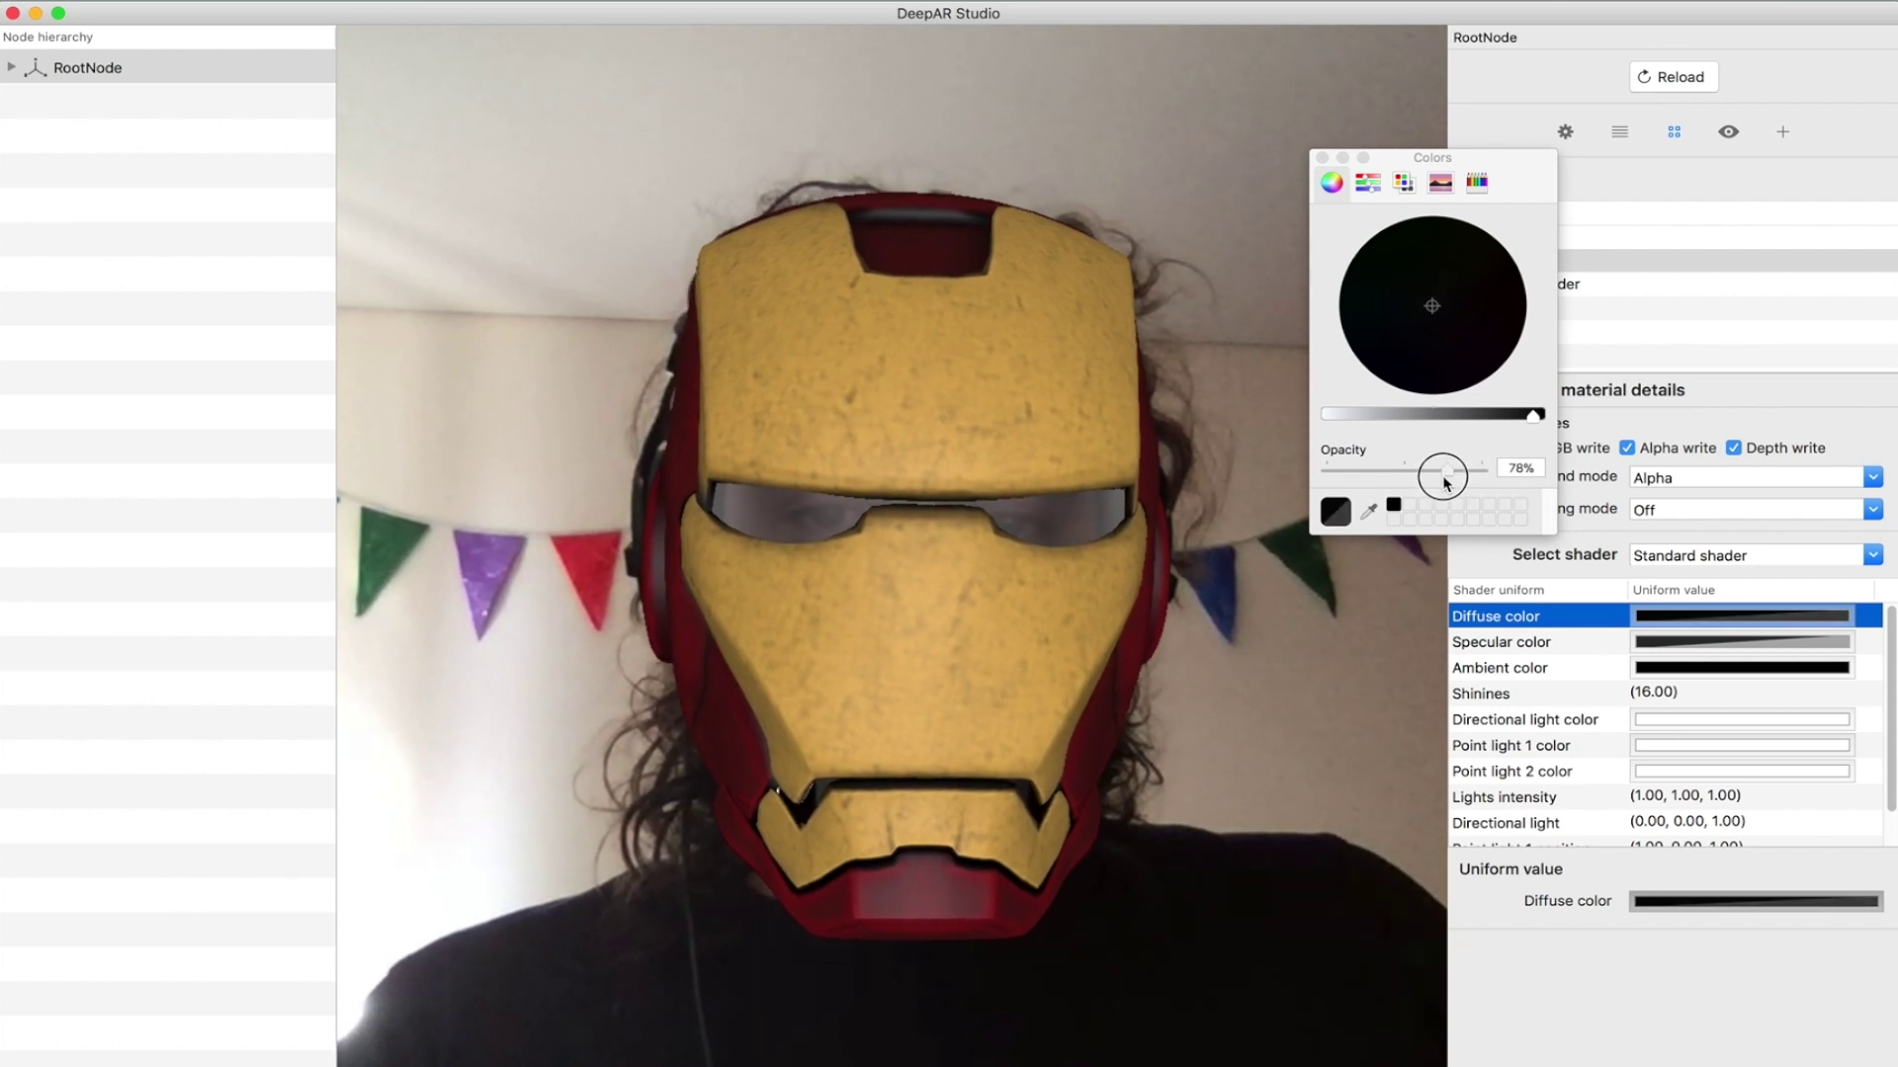
pyautogui.moveTo(1448, 481); pyautogui.dragTo(1387, 474)
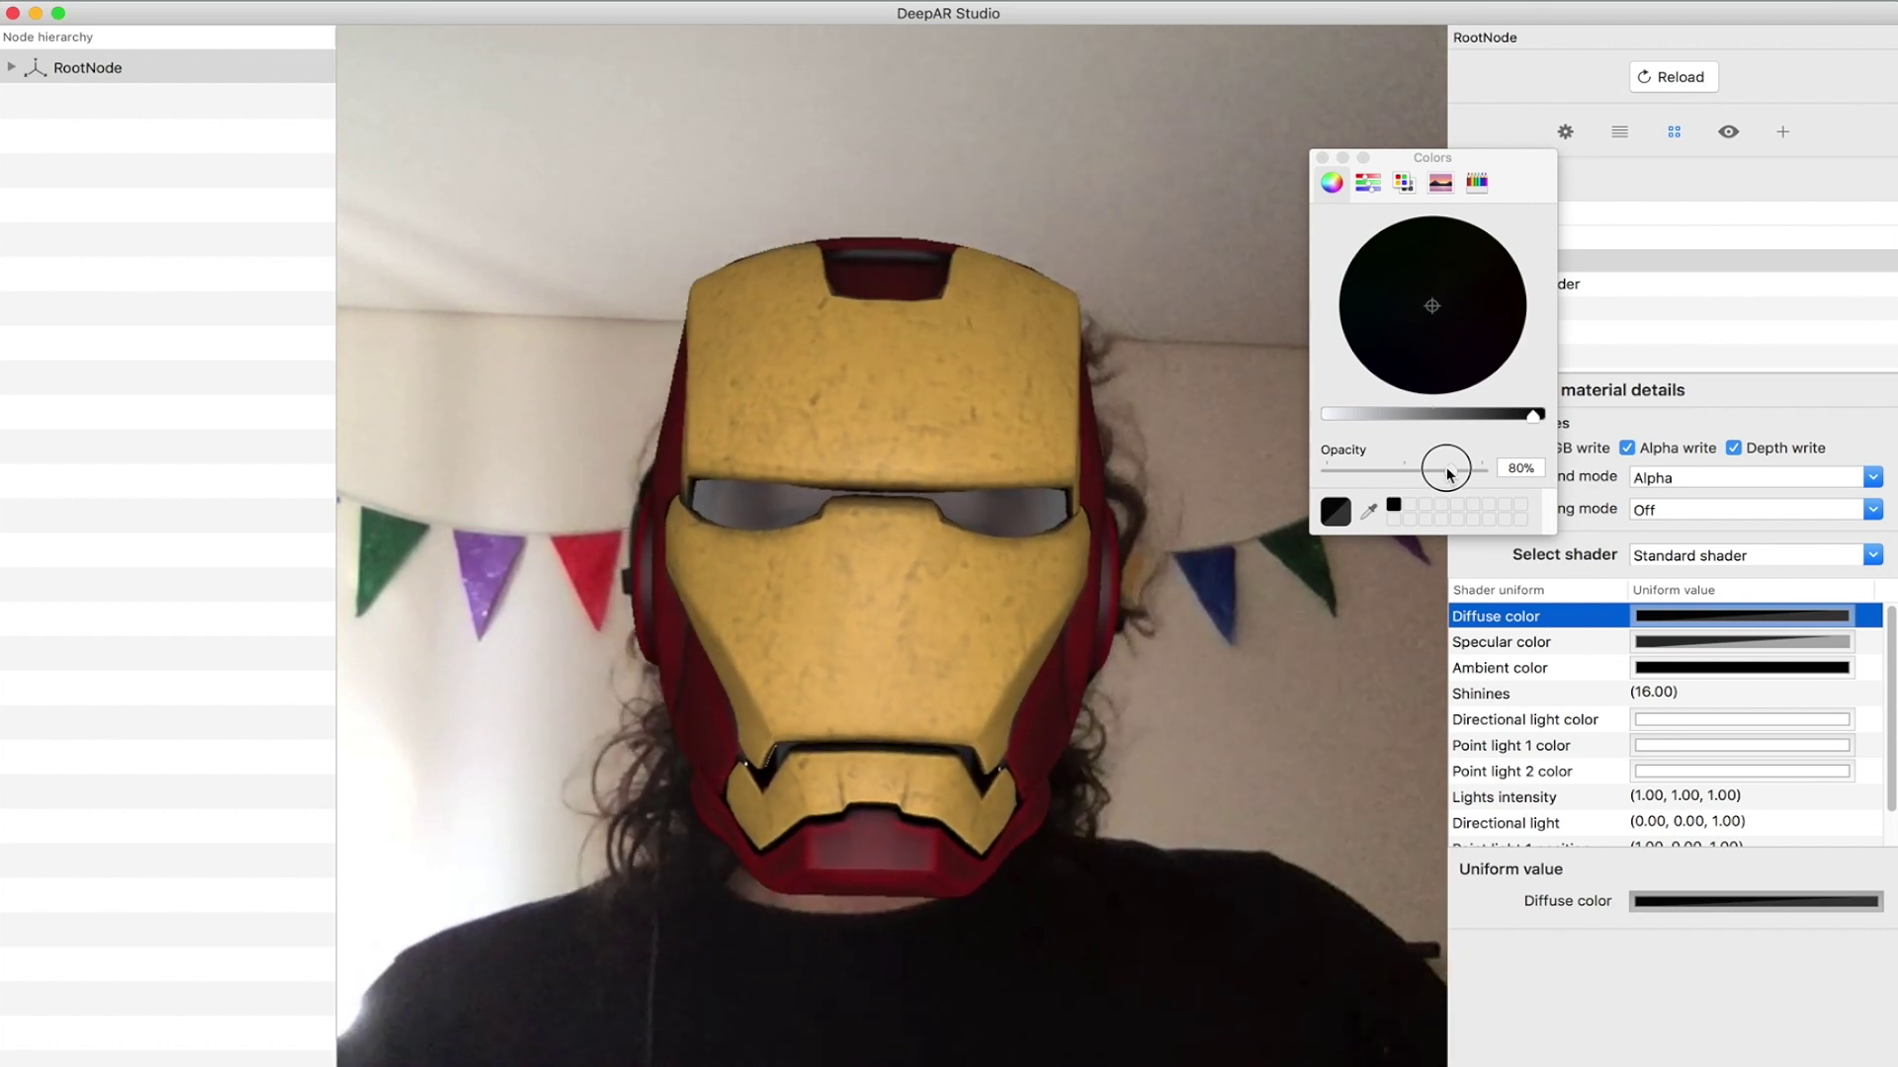
pyautogui.moveTo(1449, 474); pyautogui.dragTo(1449, 473)
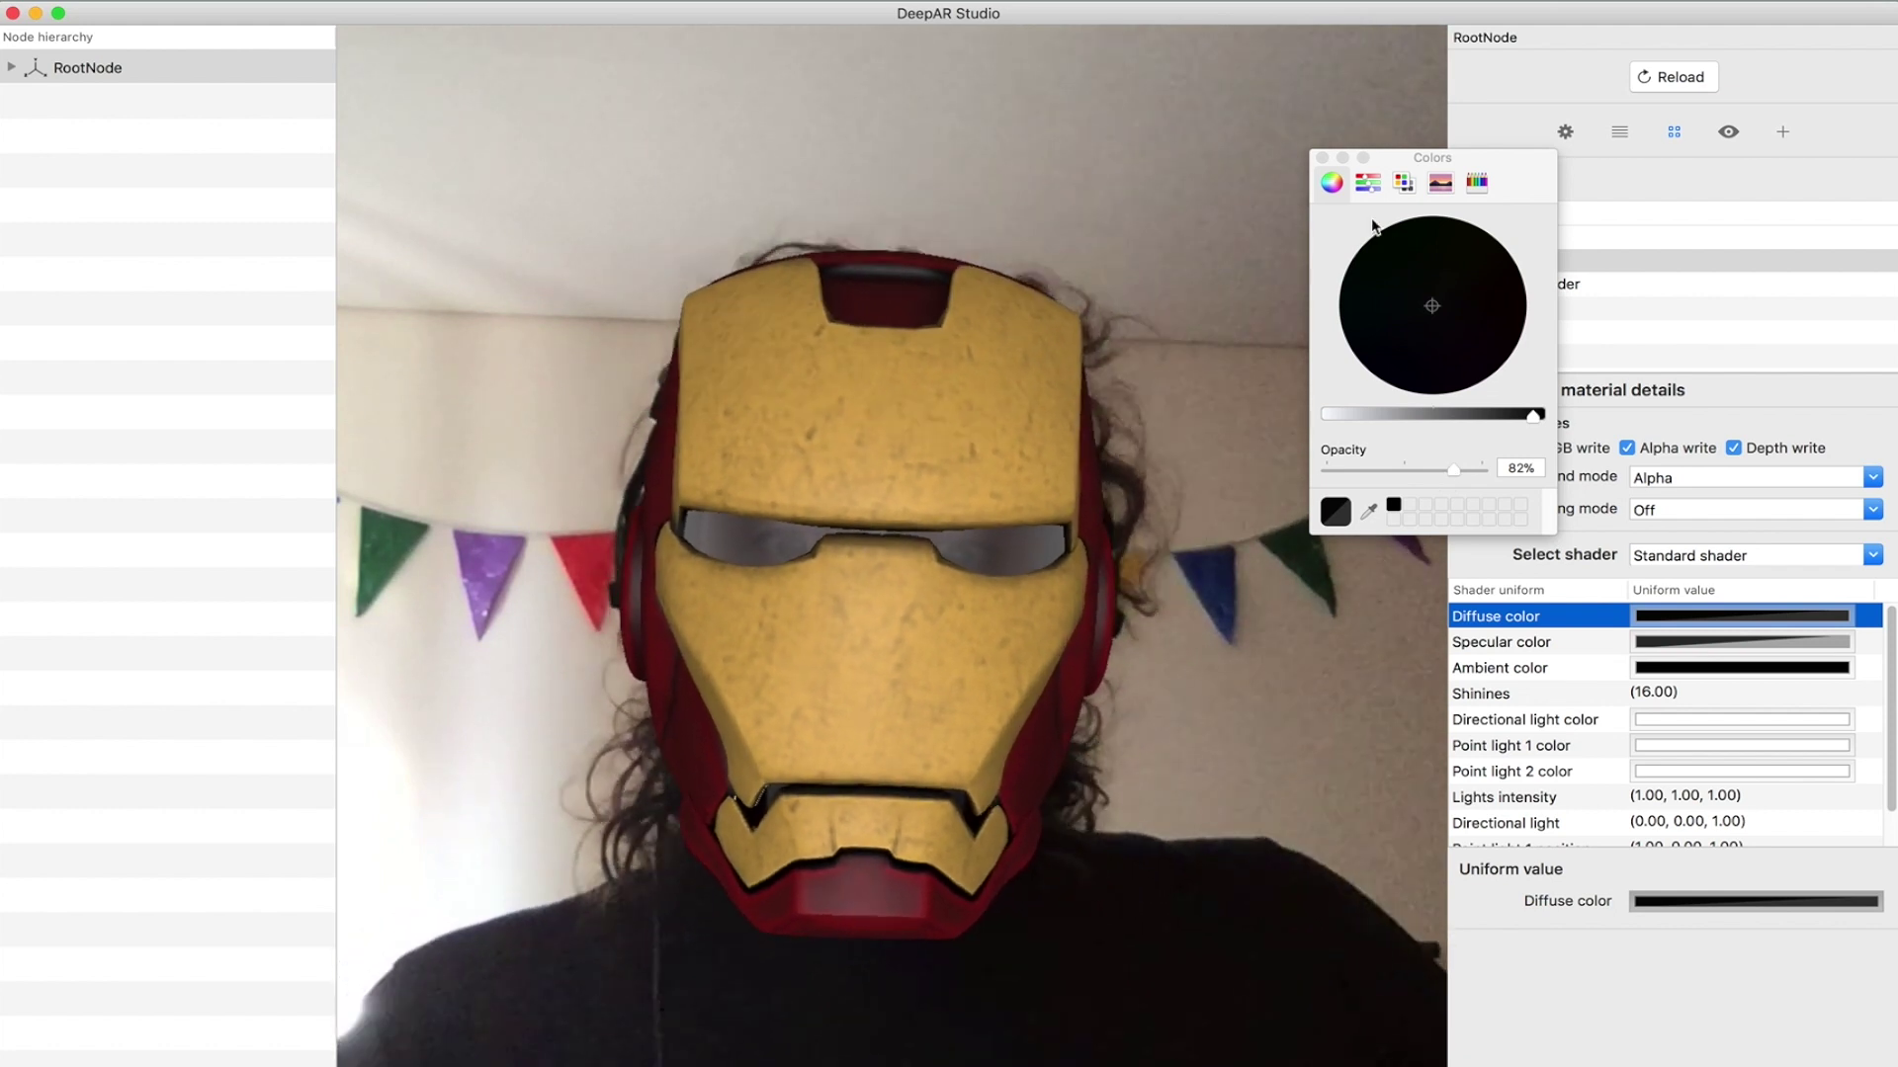
pyautogui.click(1322, 160)
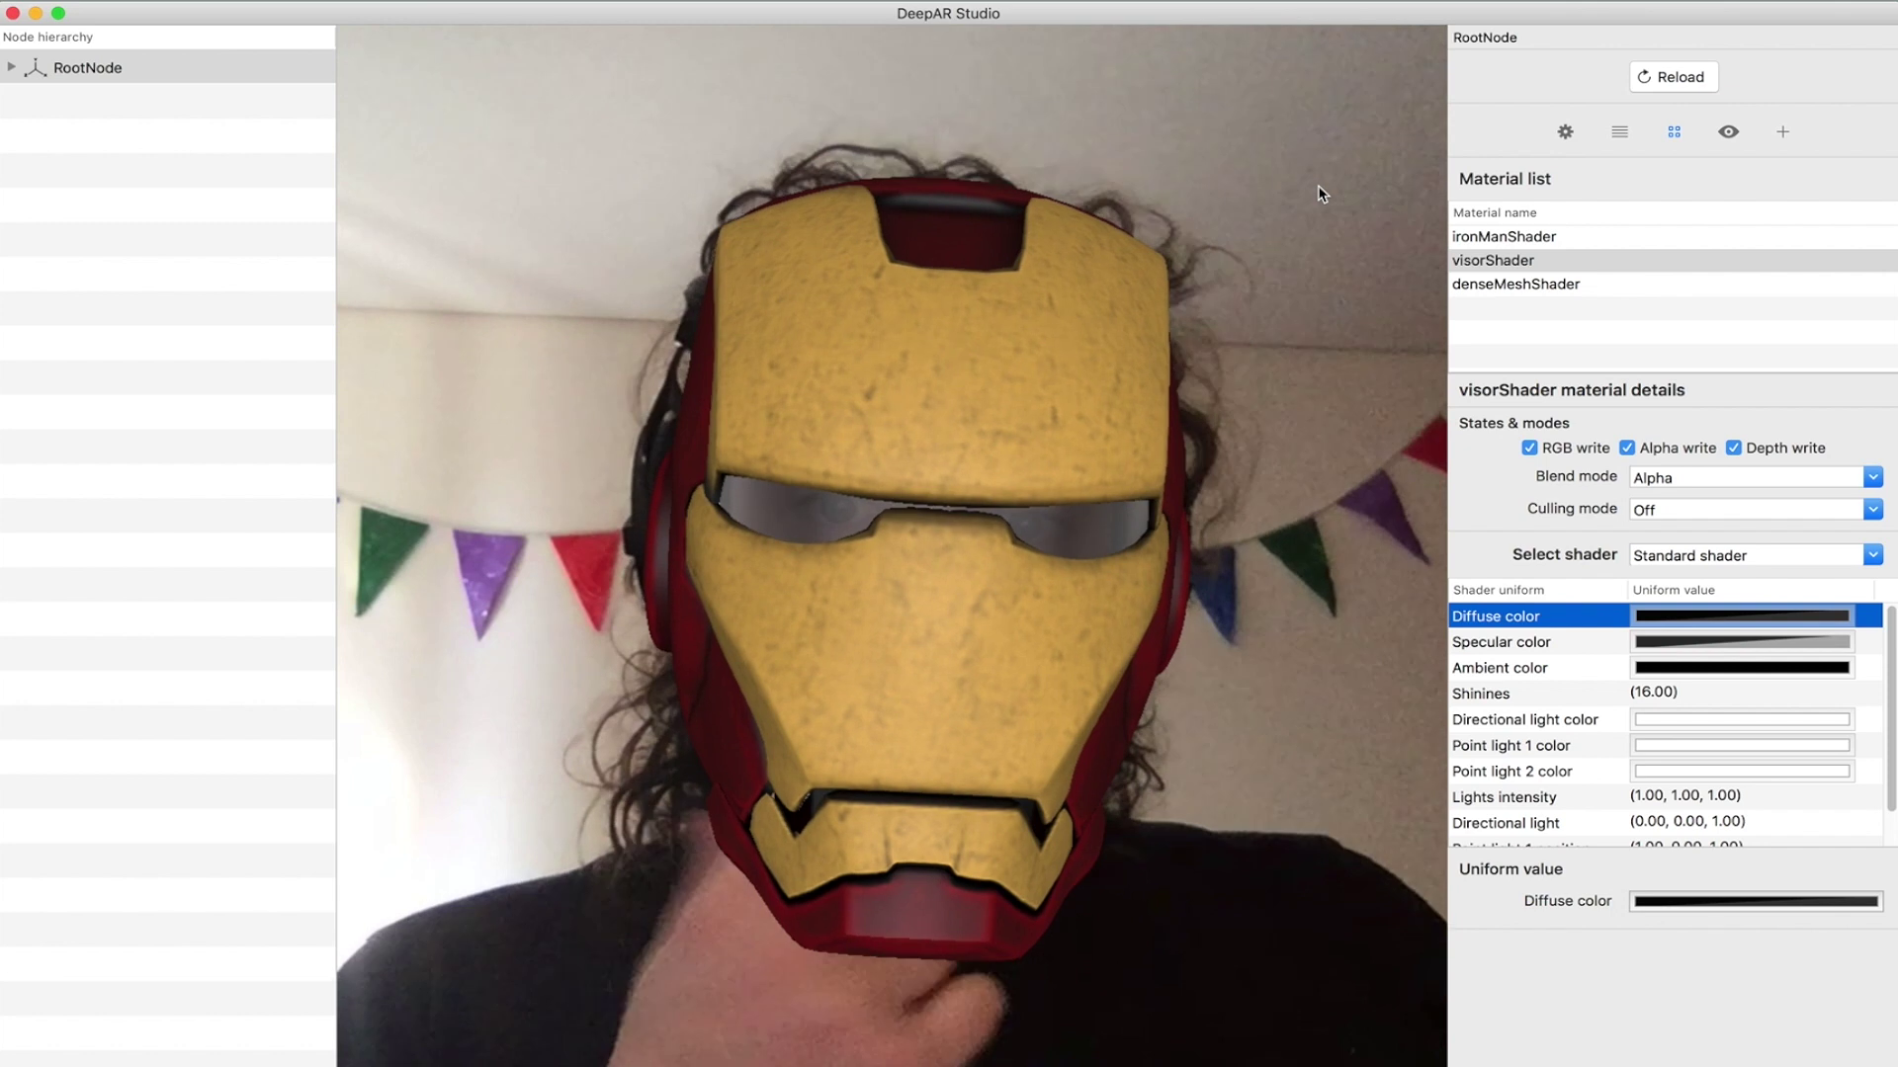
# - Expand RootNode and examine the denseMesh node's transform and node properties
pyautogui.click(13, 68)
pyautogui.click(106, 138)
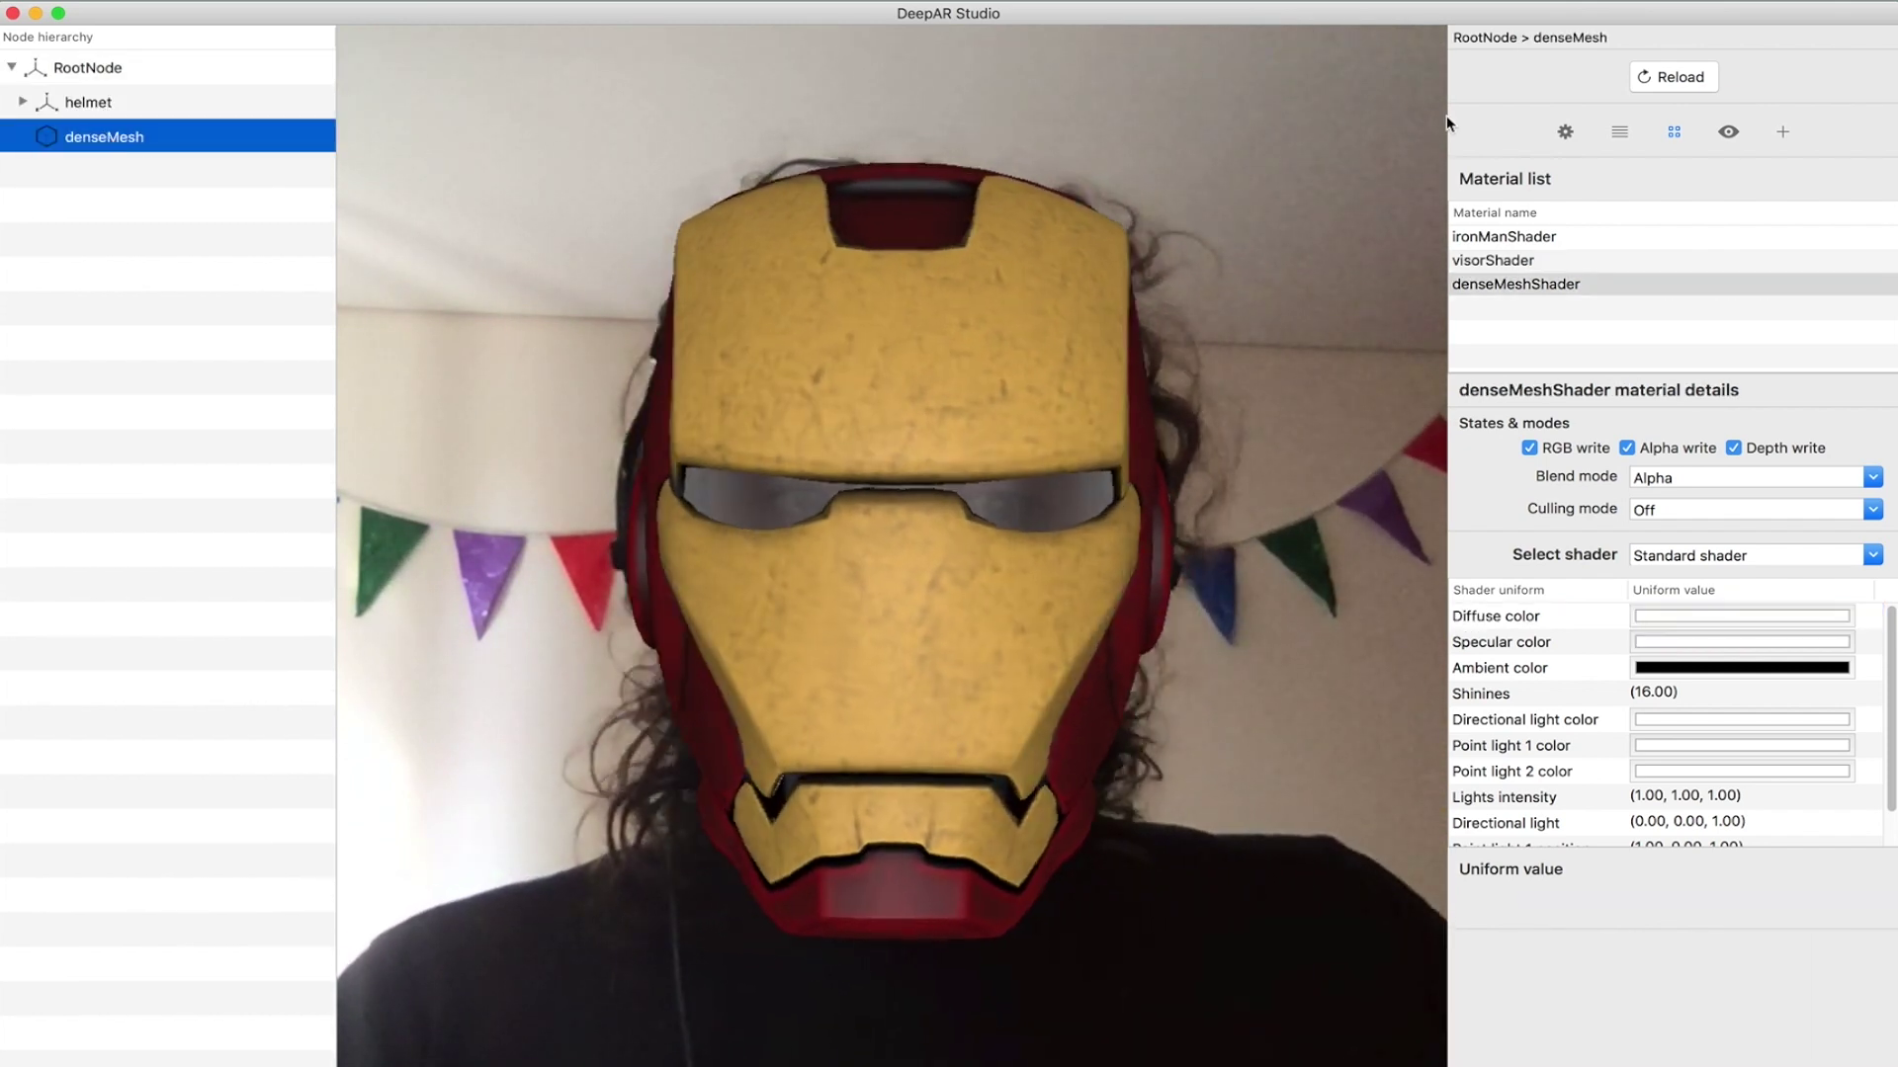
pyautogui.click(1568, 133)
pyautogui.click(1586, 301)
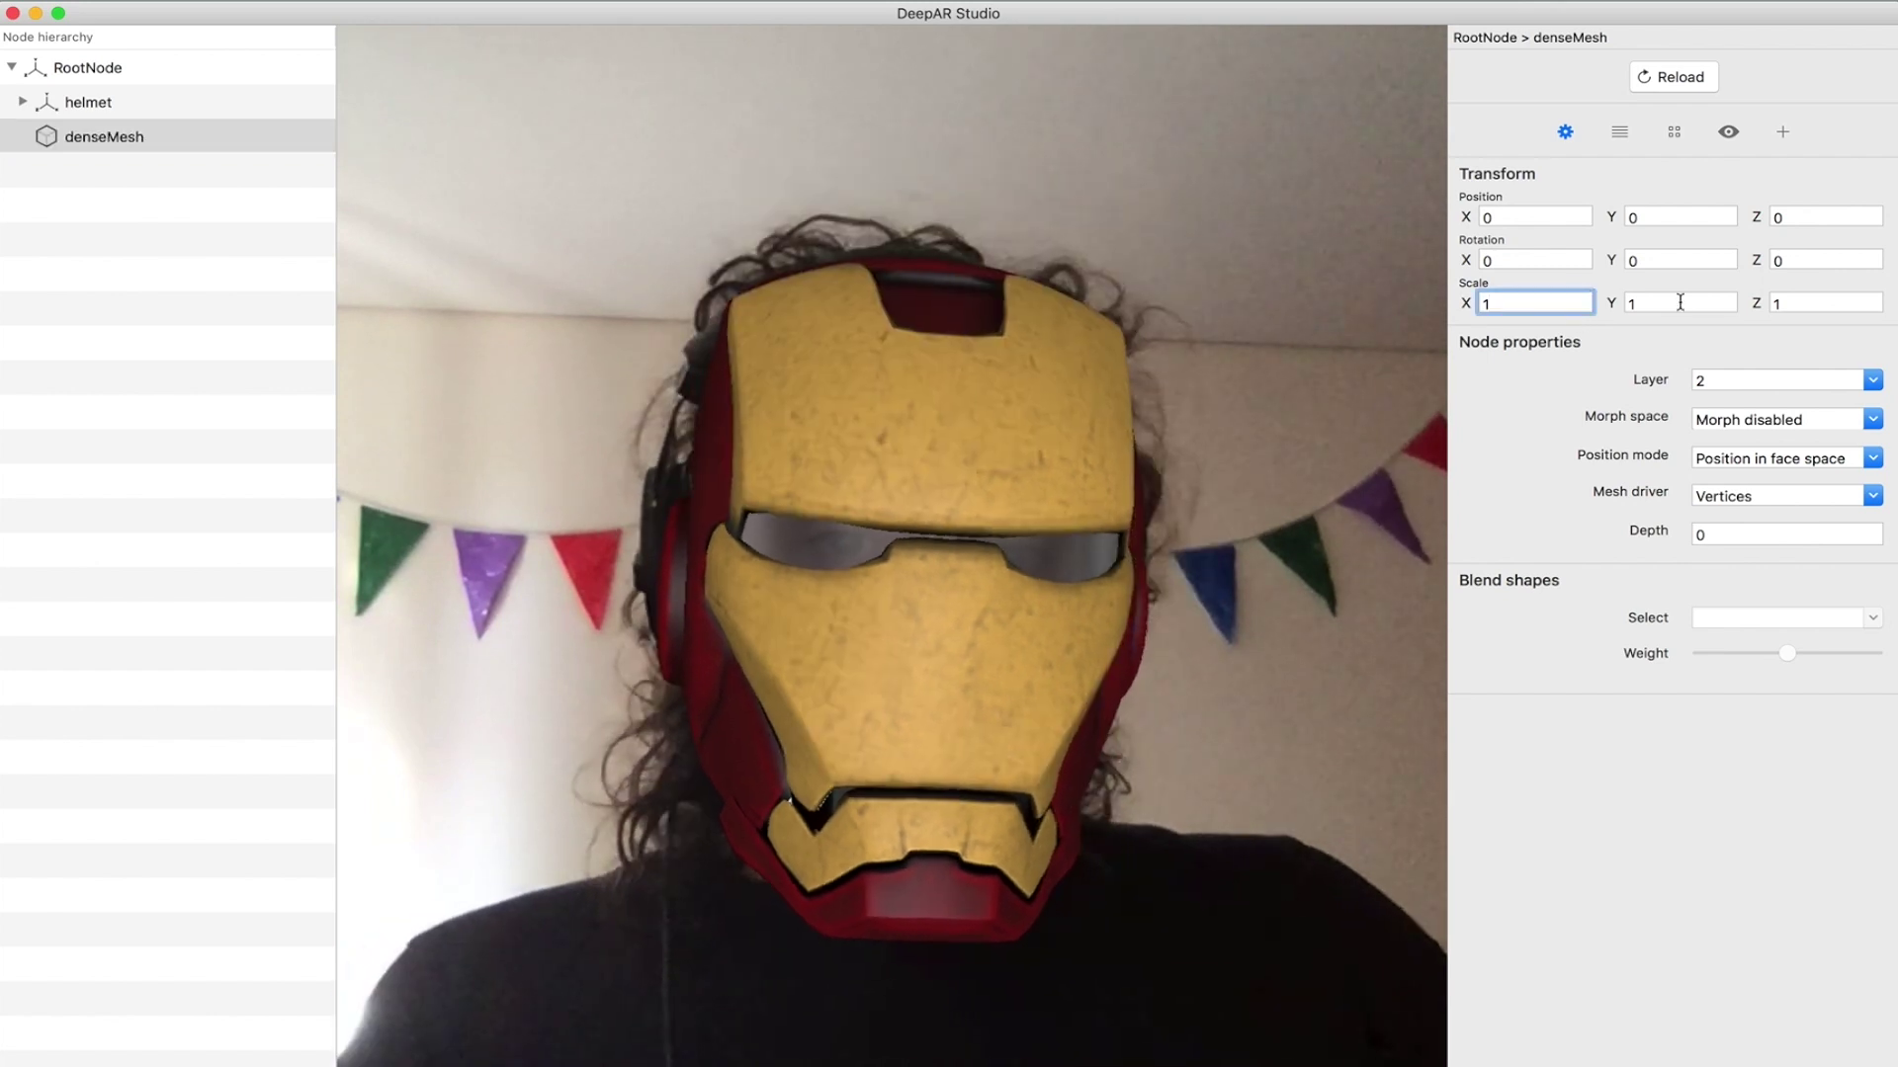
pyautogui.click(1528, 259)
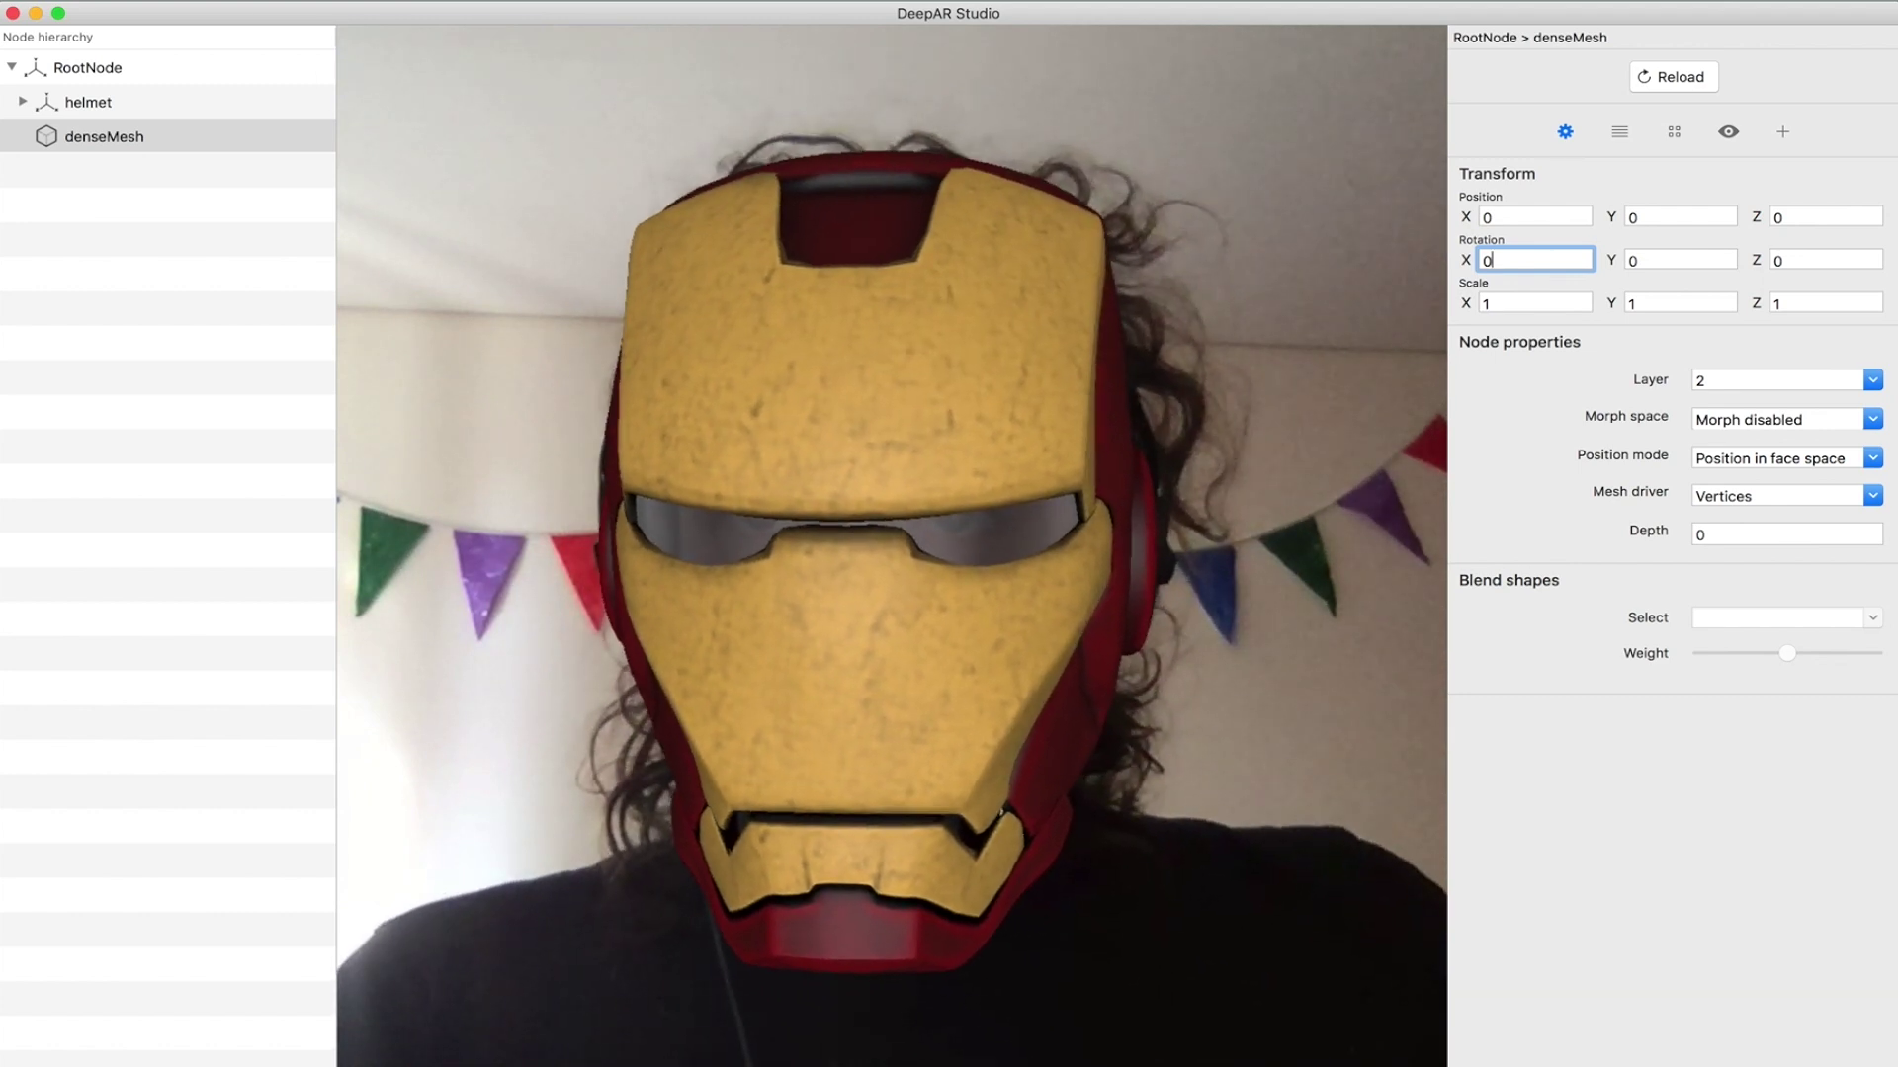
# - In the Animations state editor, rename the idle state CloseIdle and assign it the Take 001 animation
pyautogui.click(213, 1)
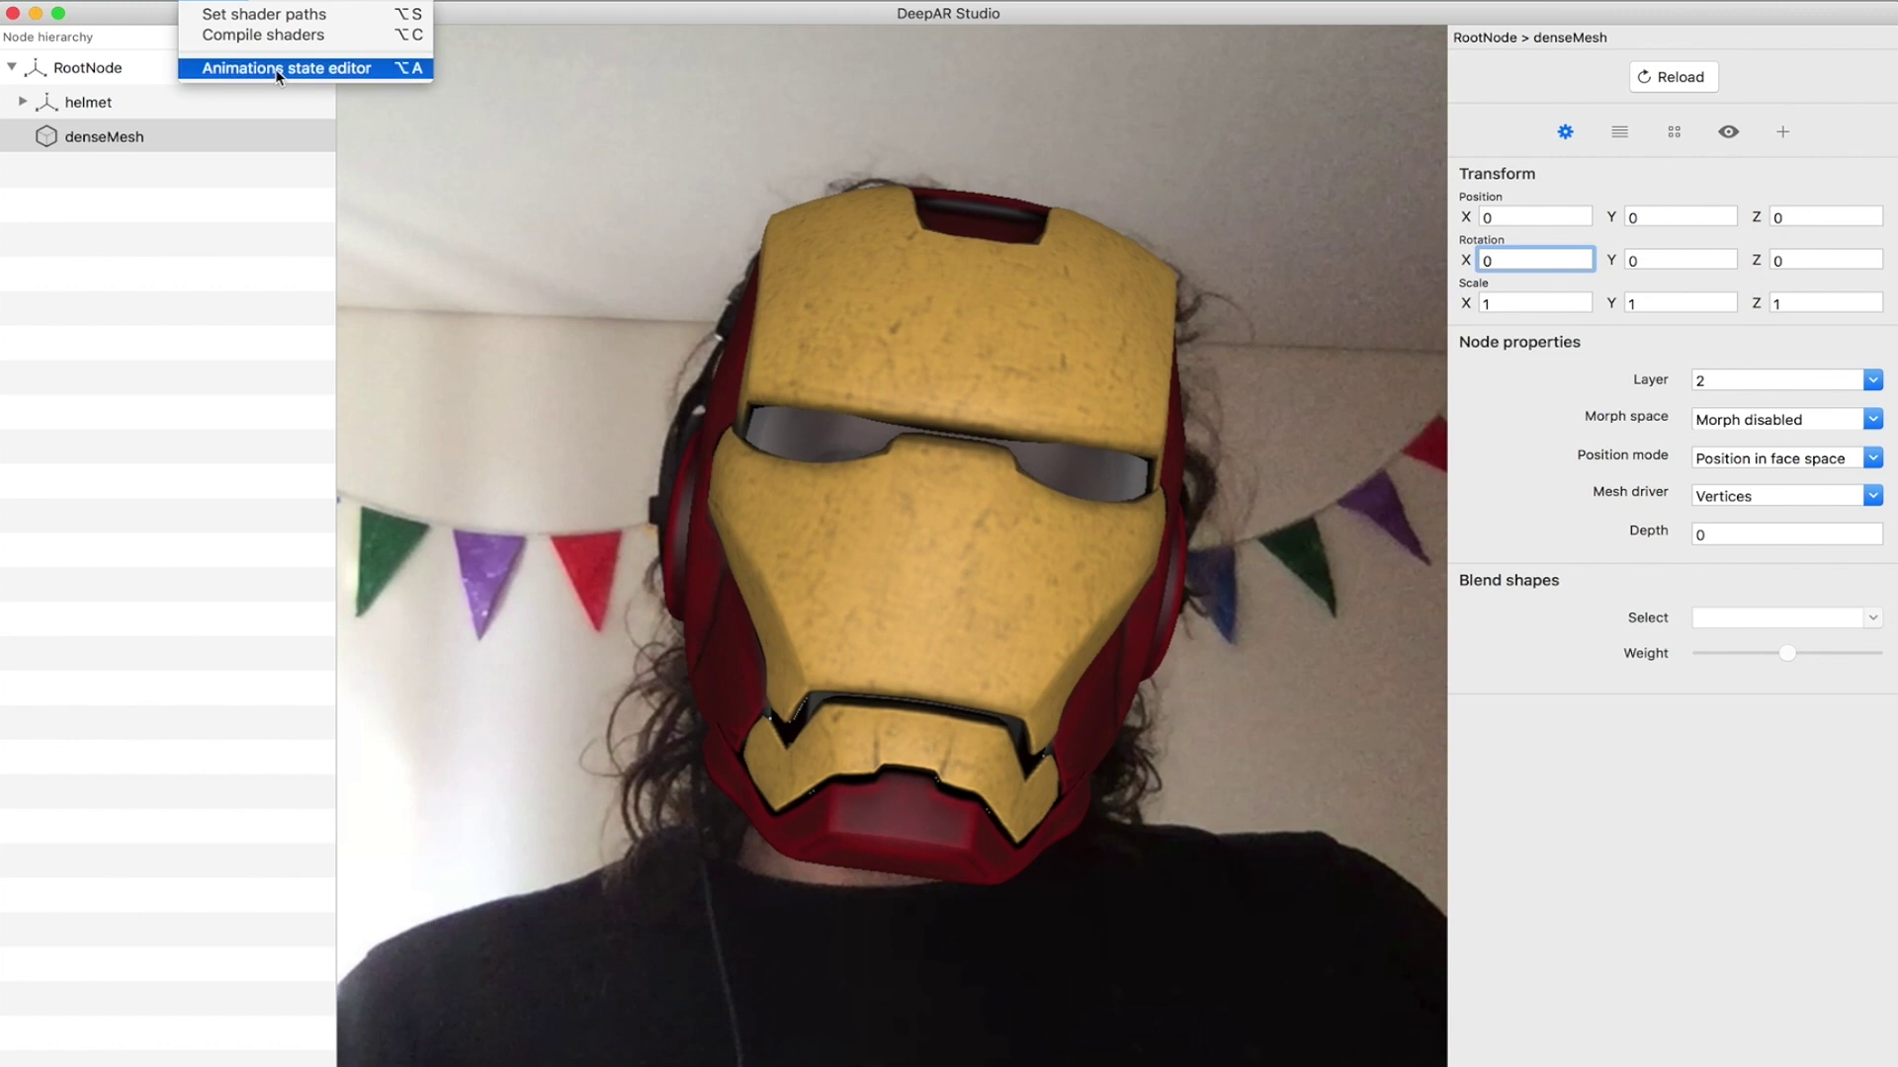
pyautogui.click(277, 69)
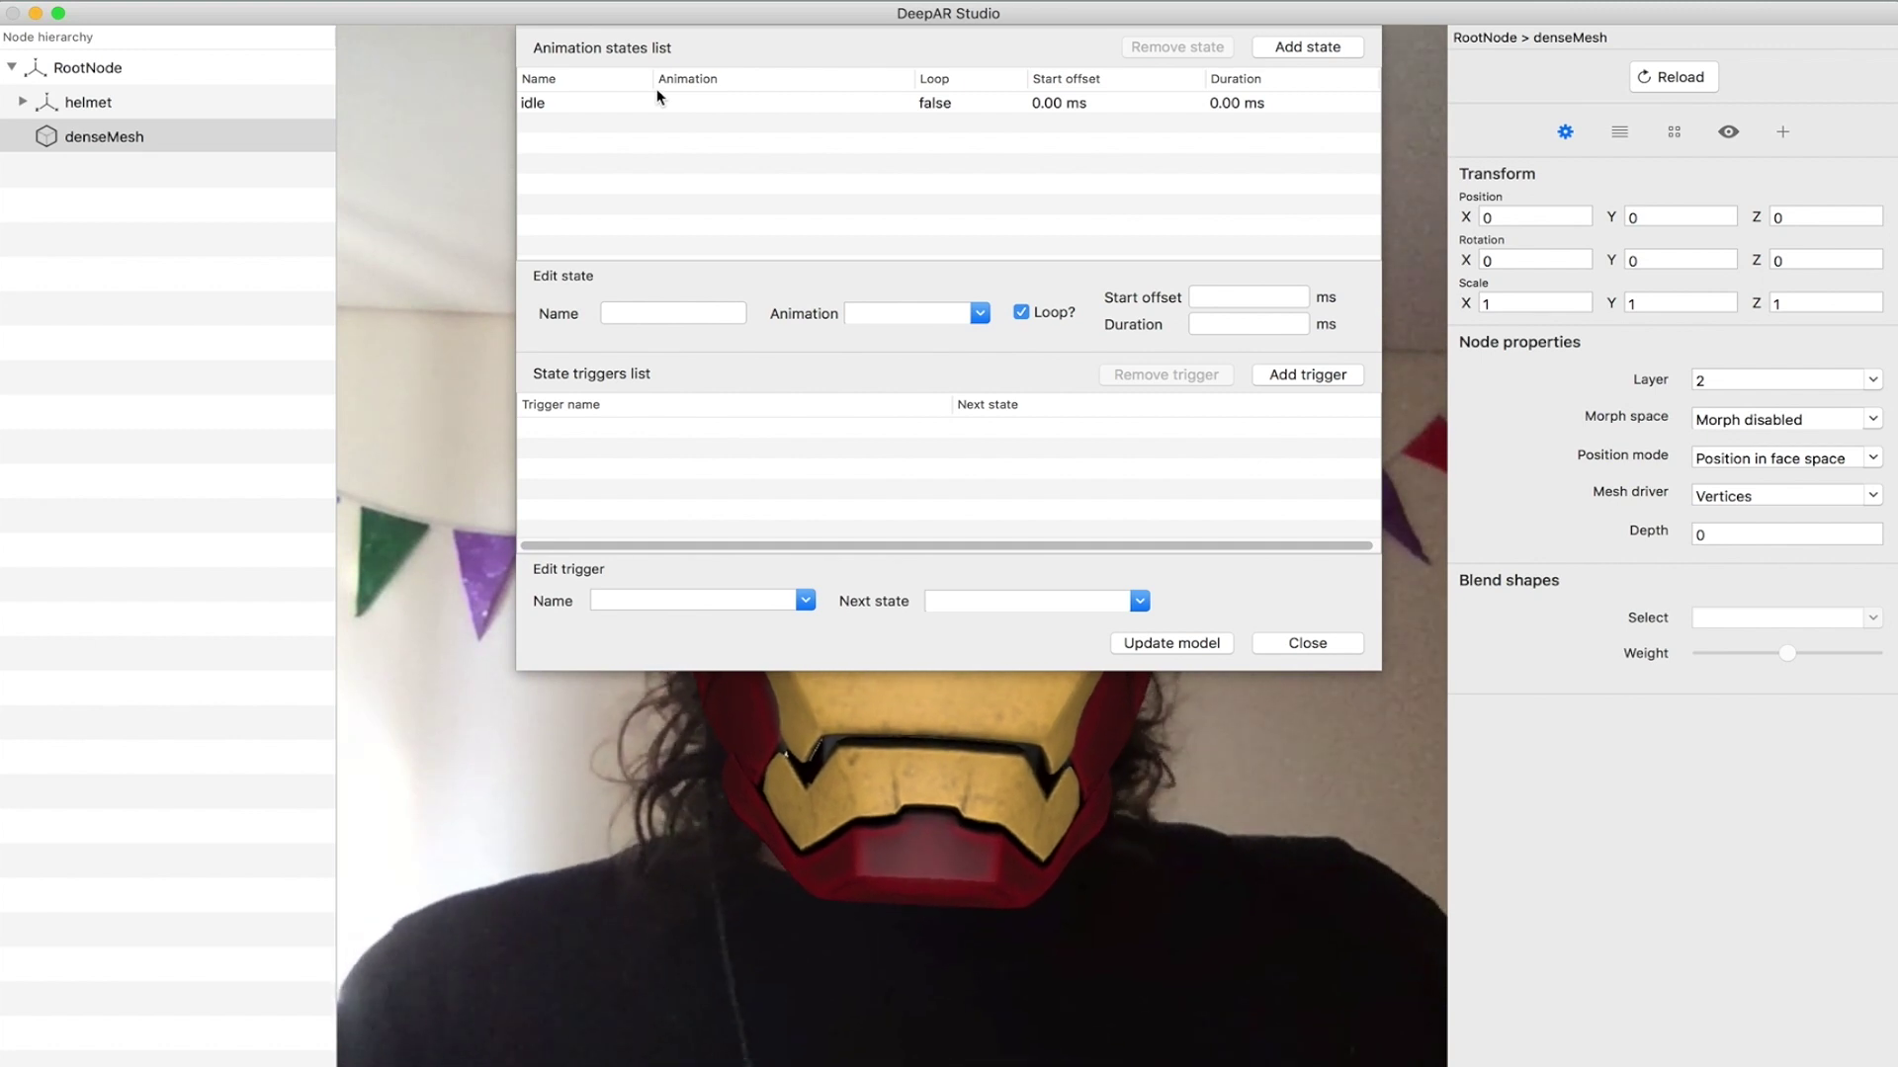
pyautogui.click(744, 106)
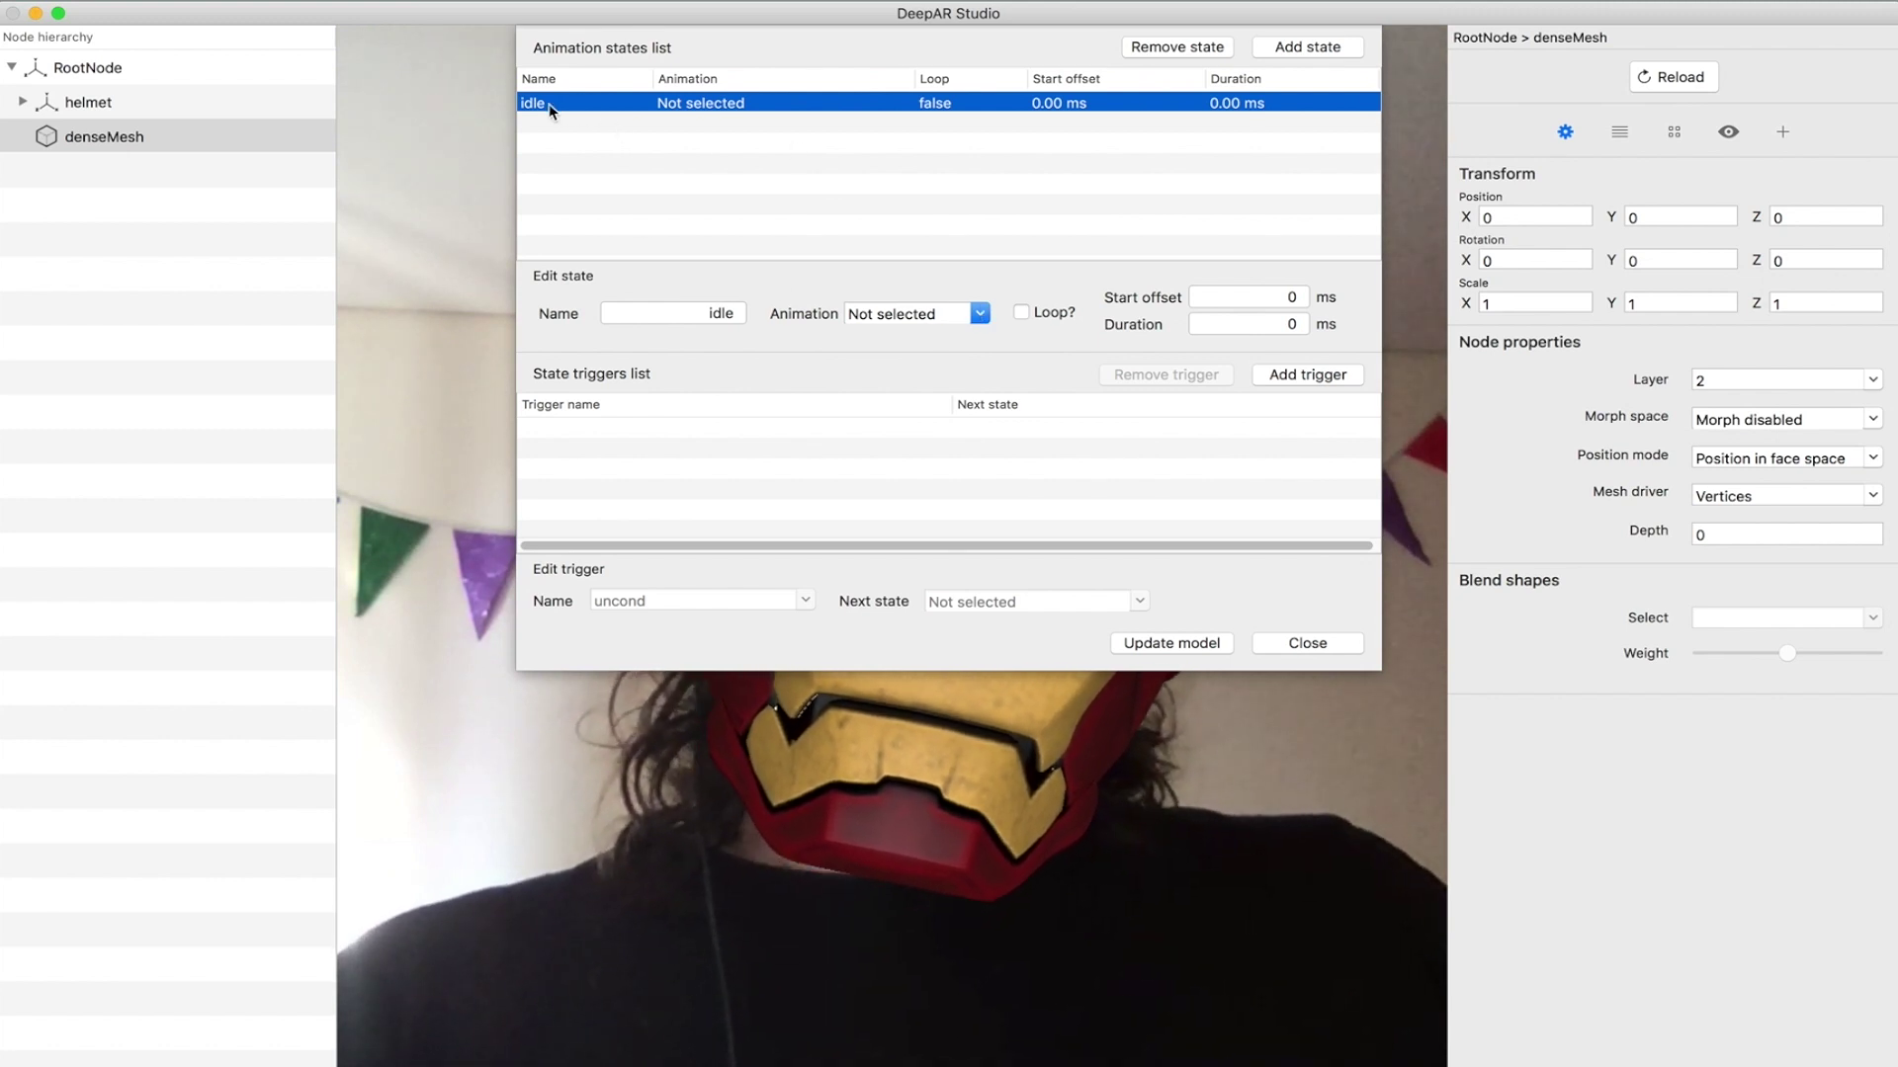
pyautogui.doubleClick(697, 322)
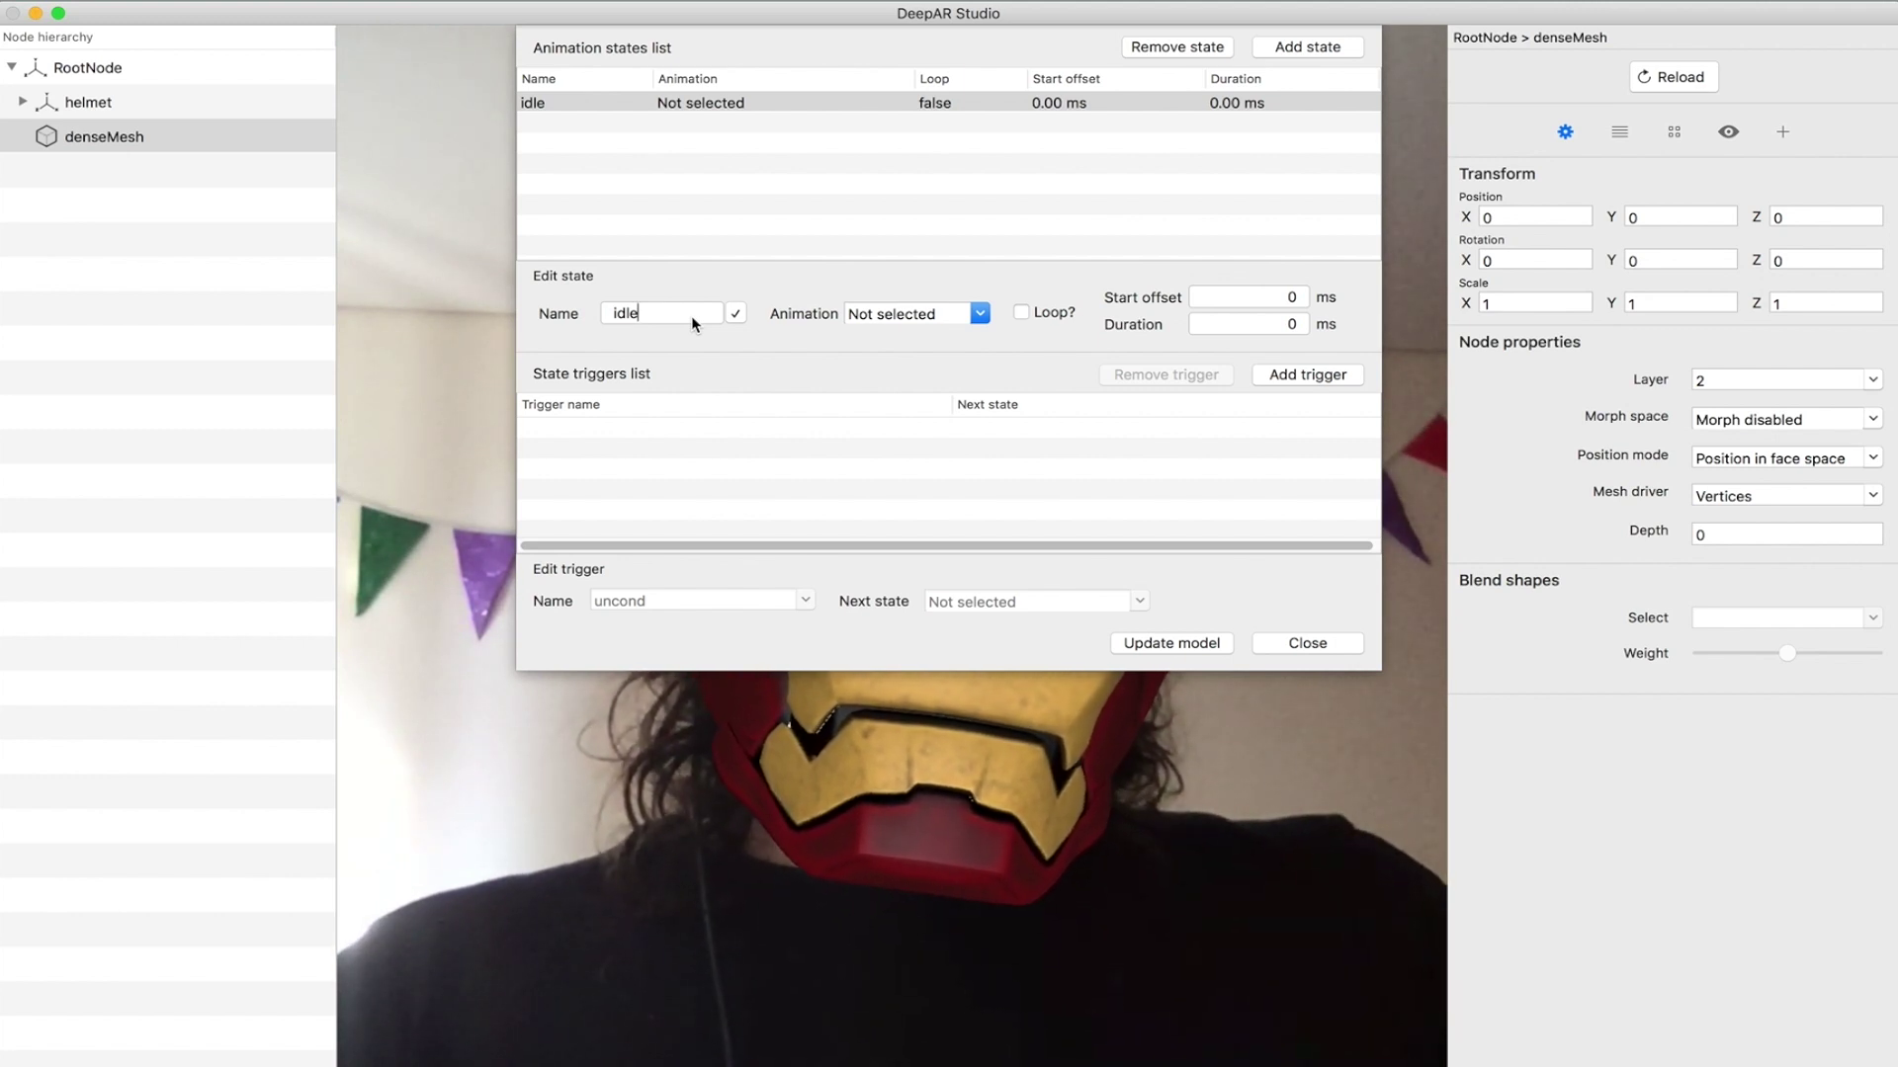
pyautogui.write('Closed')
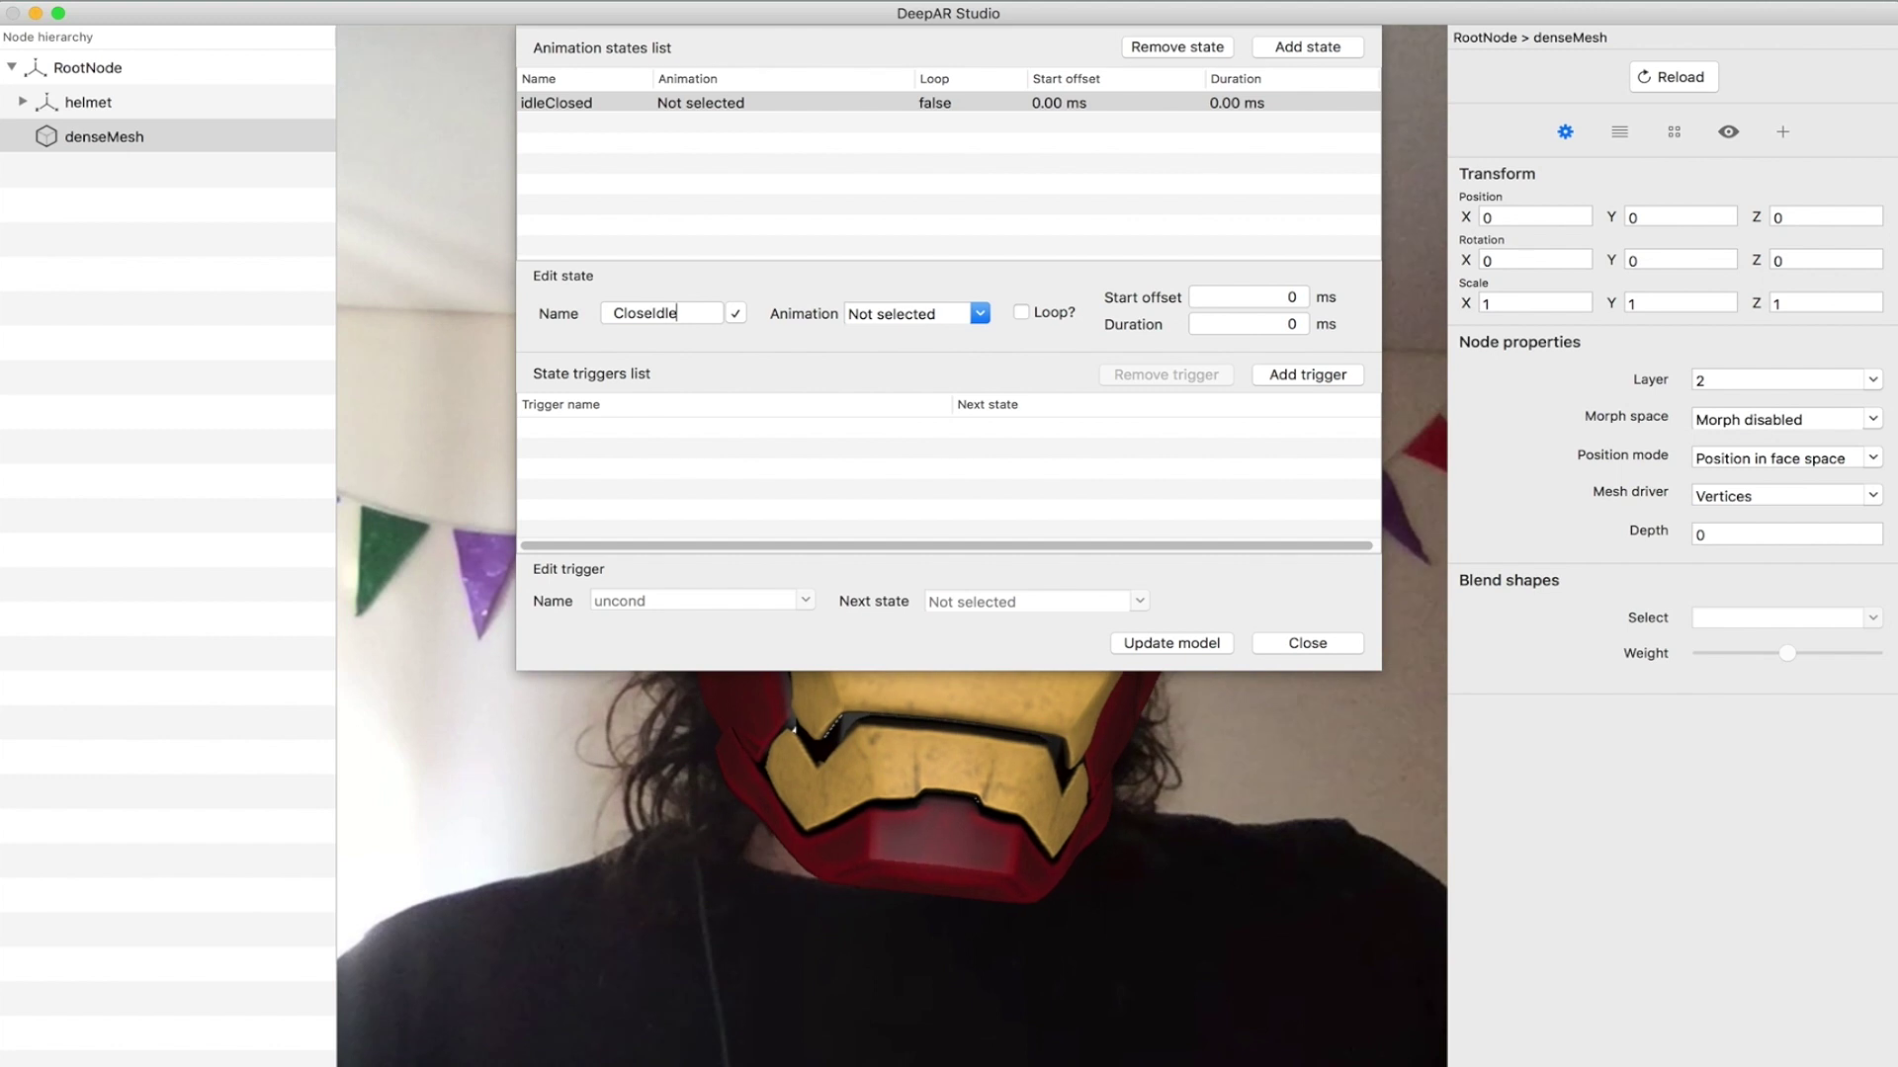
pyautogui.click(980, 314)
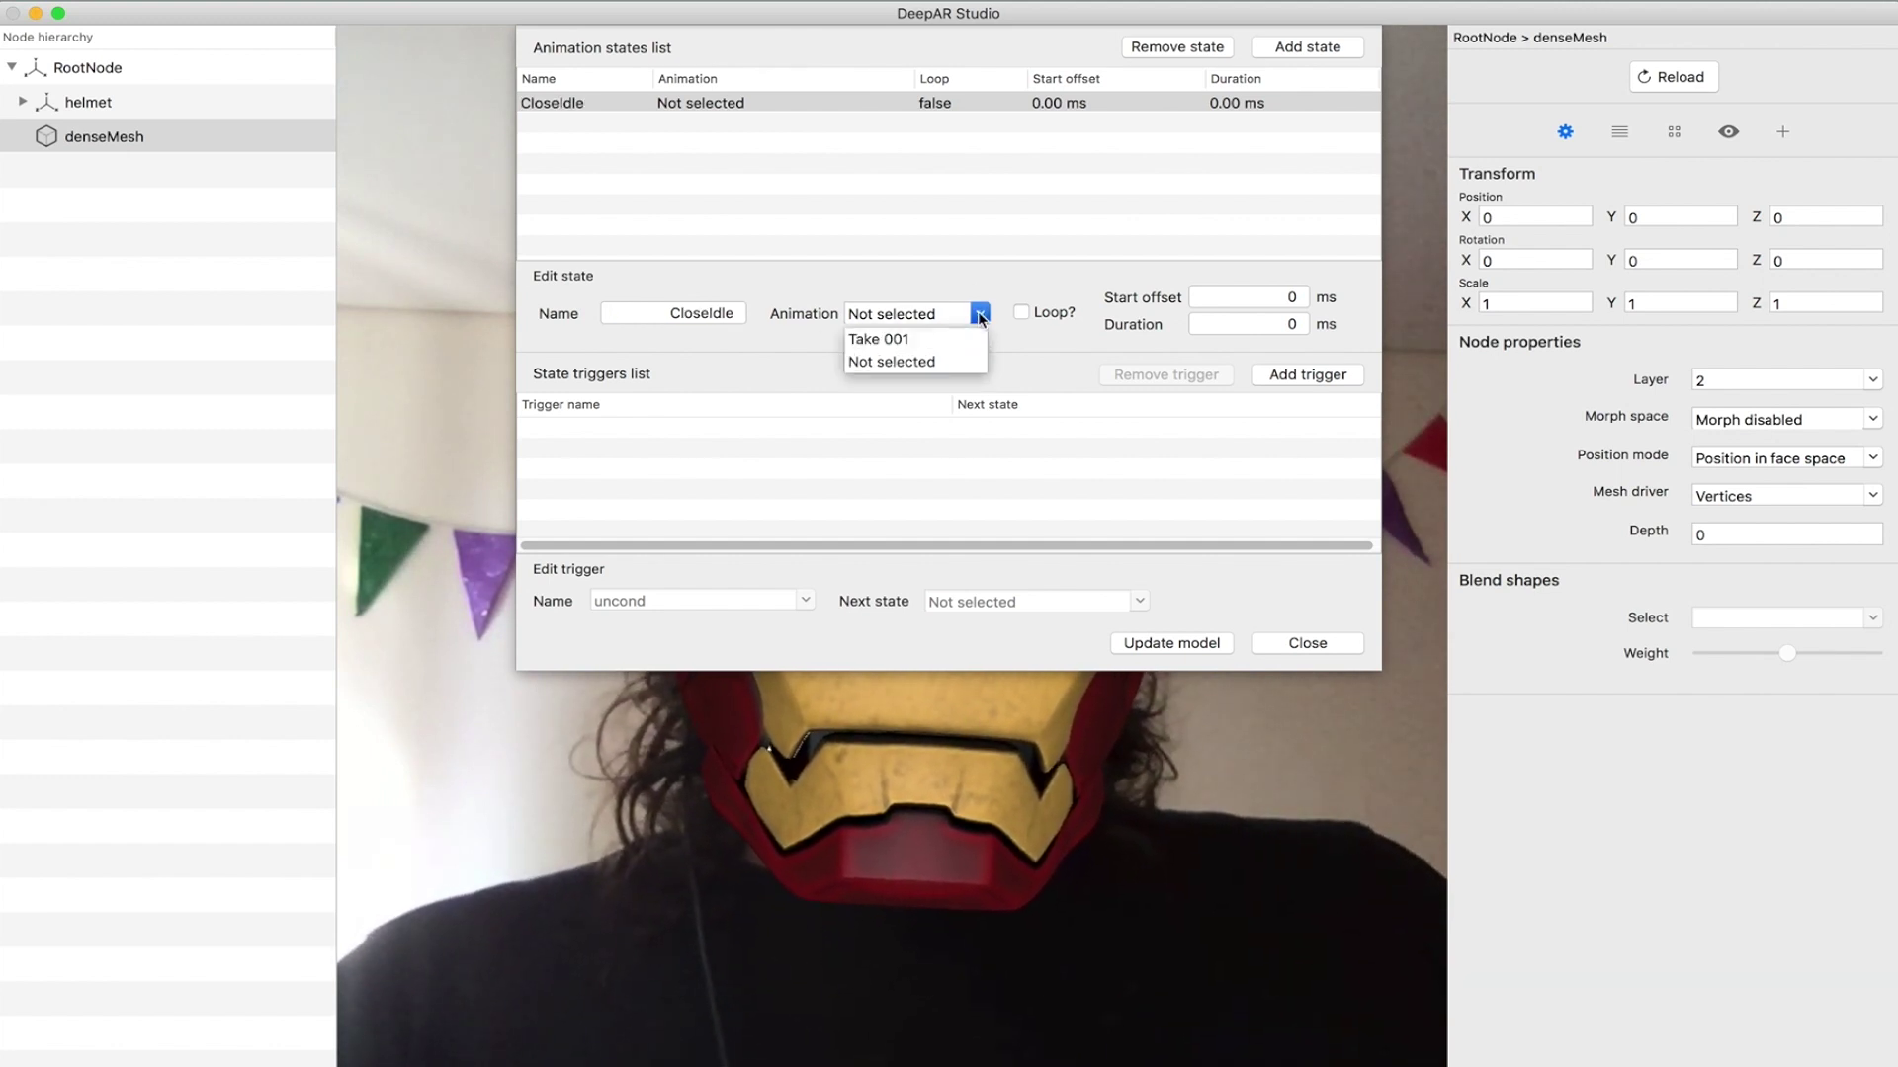
pyautogui.click(924, 341)
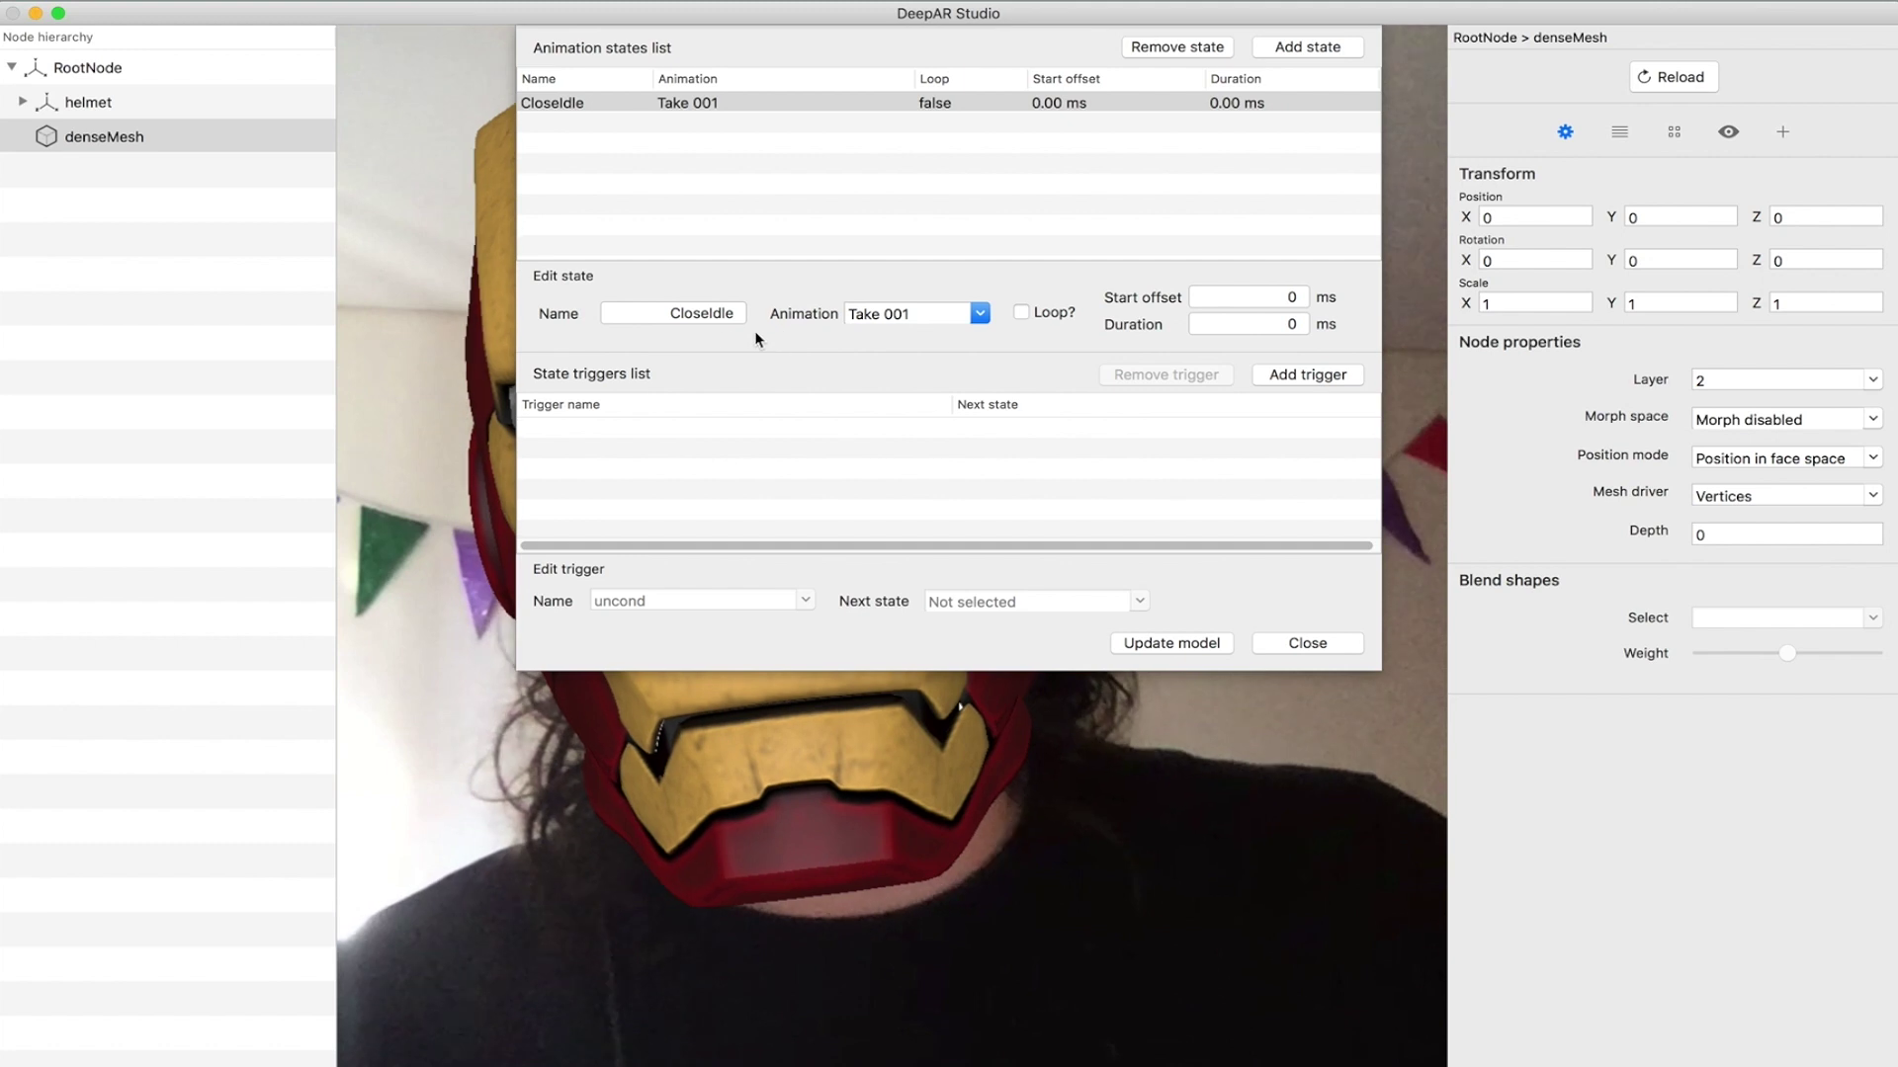
# - Add a trigger to the CloseIdle state and set its name to mouth_open
pyautogui.click(1283, 374)
pyautogui.click(583, 432)
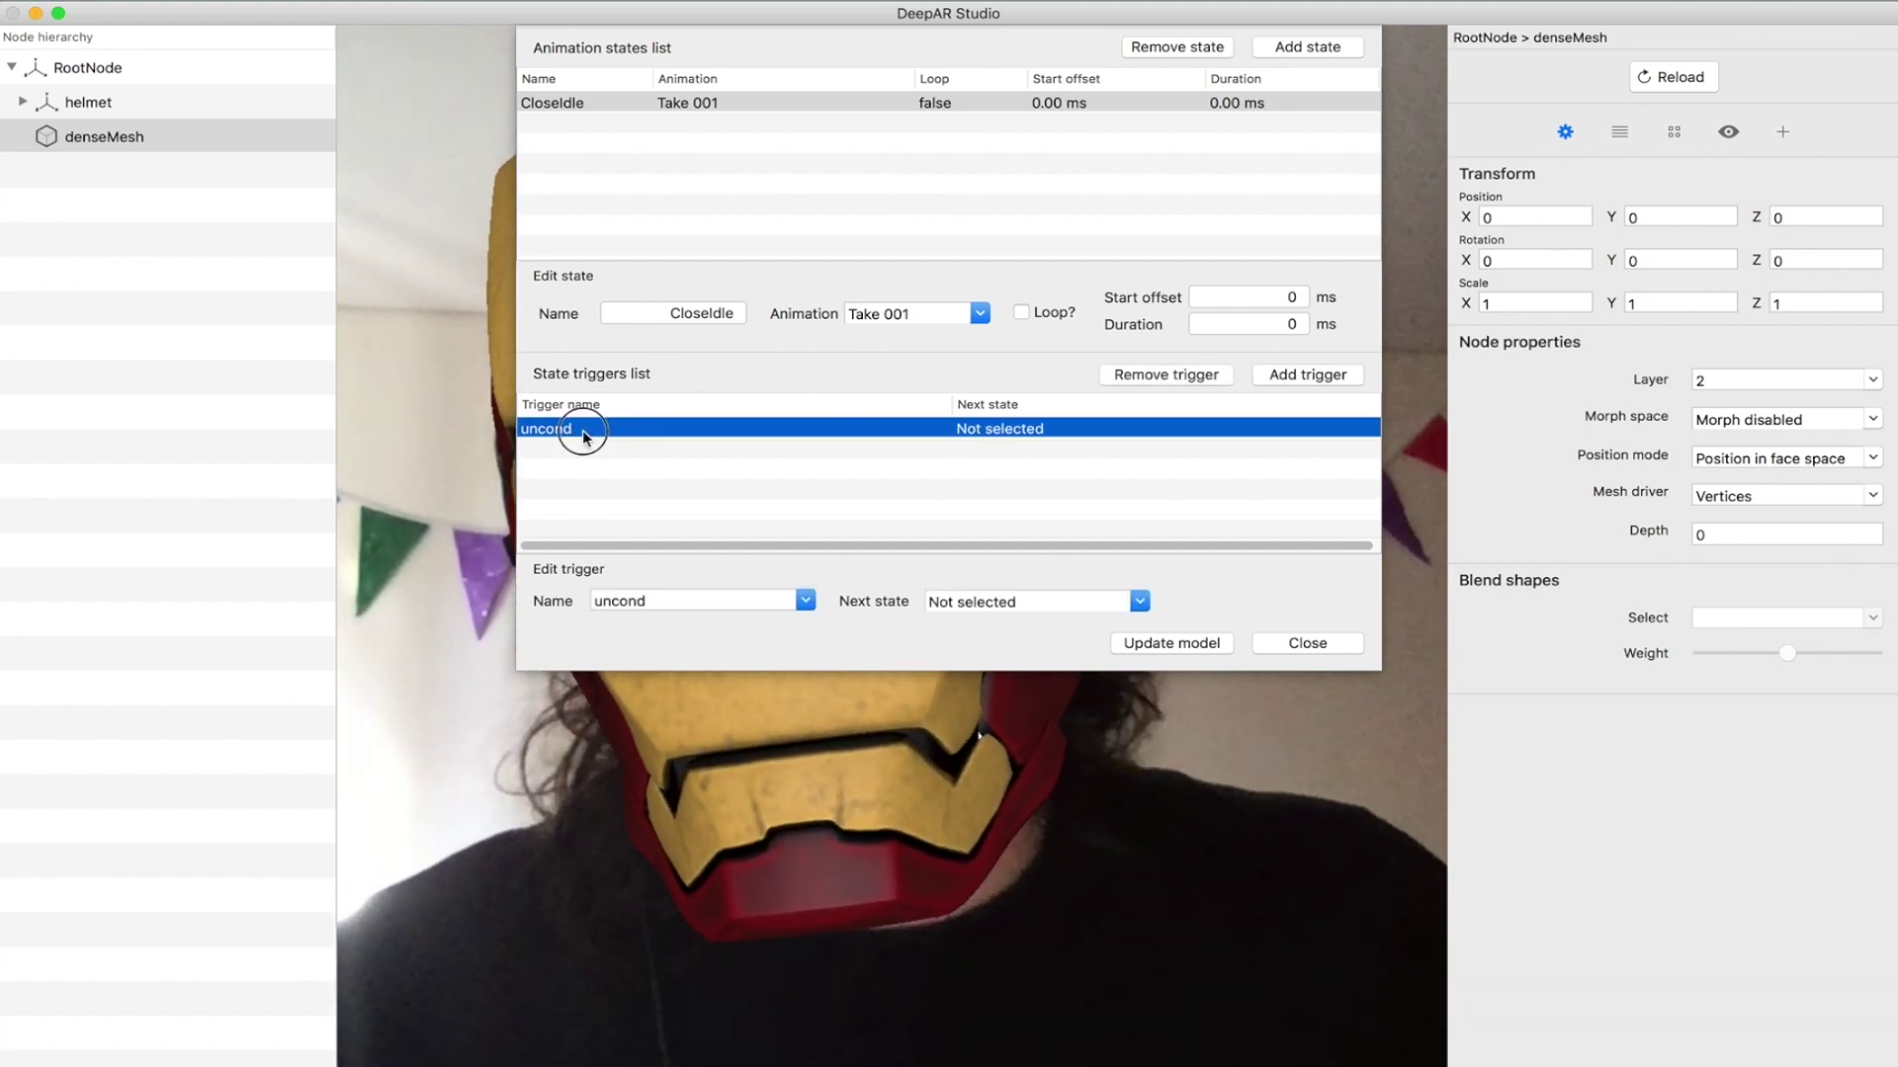
pyautogui.click(805, 600)
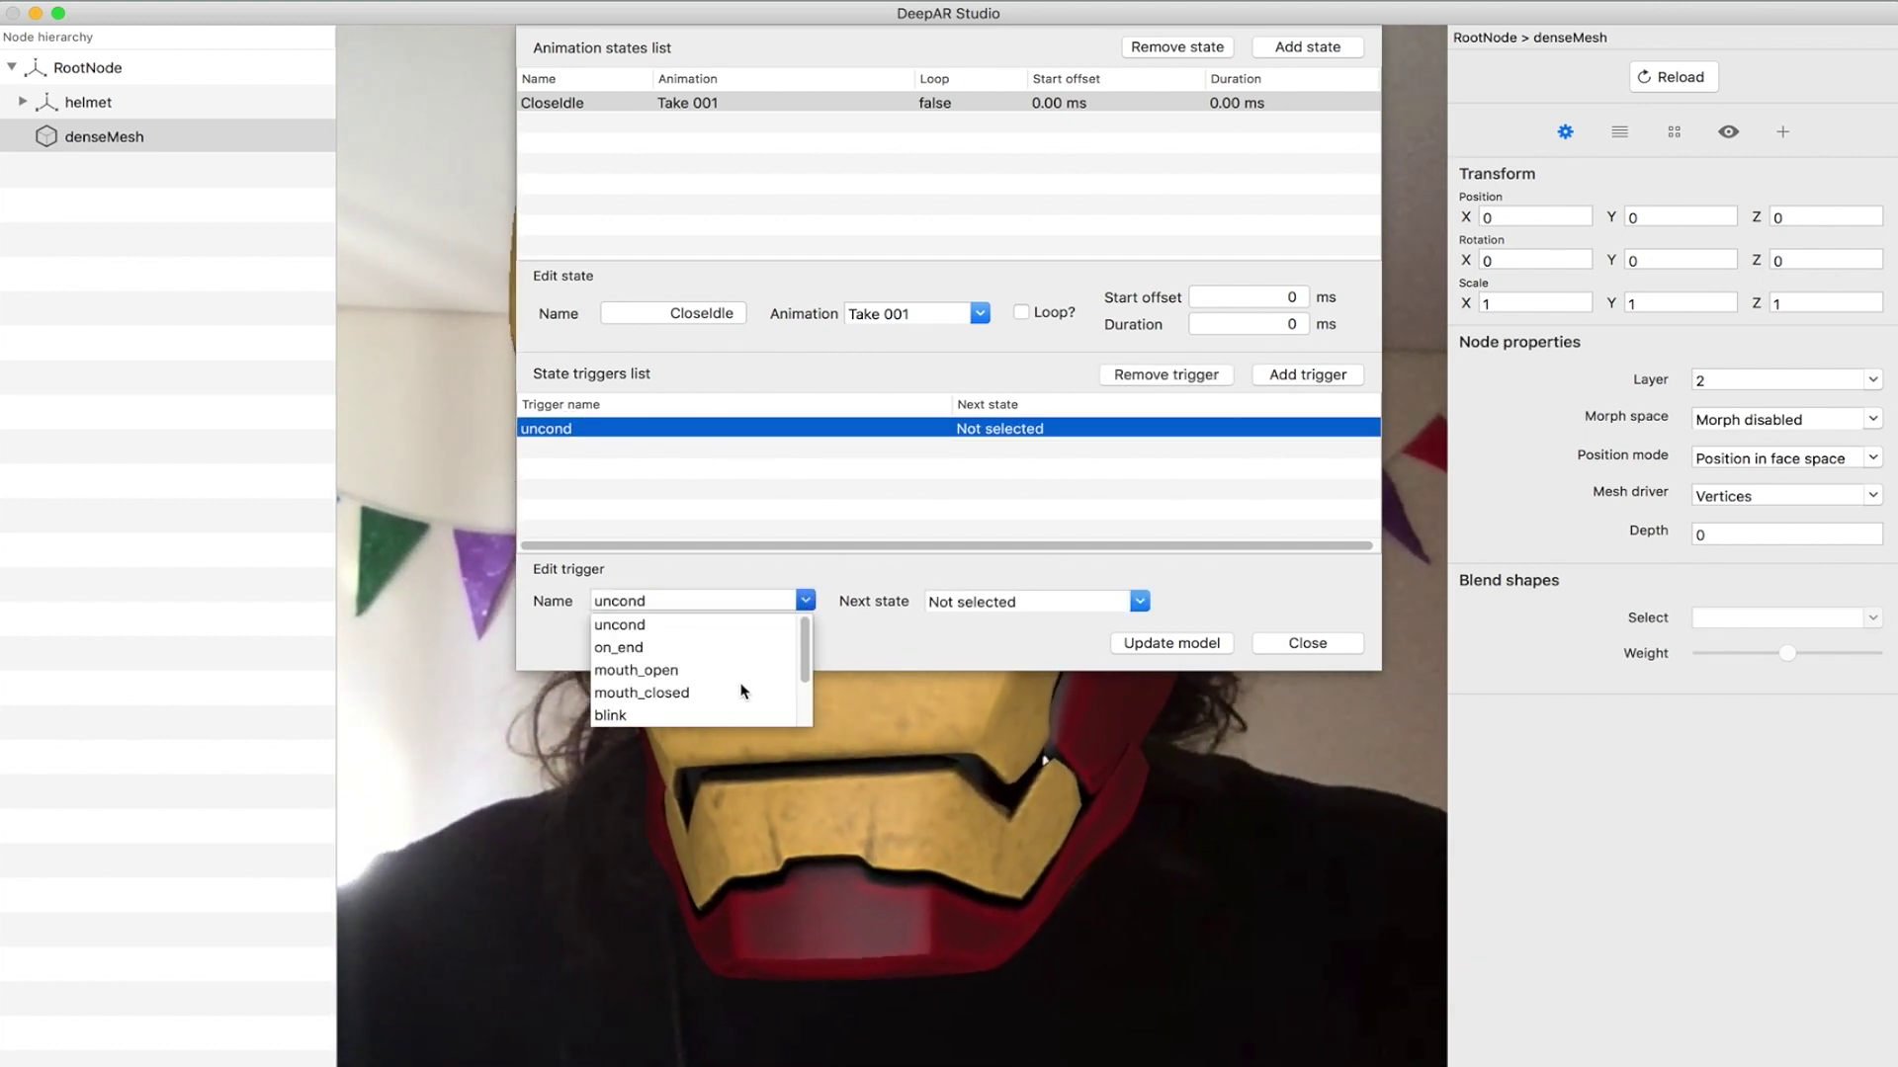
pyautogui.scroll(-1, 662, 667)
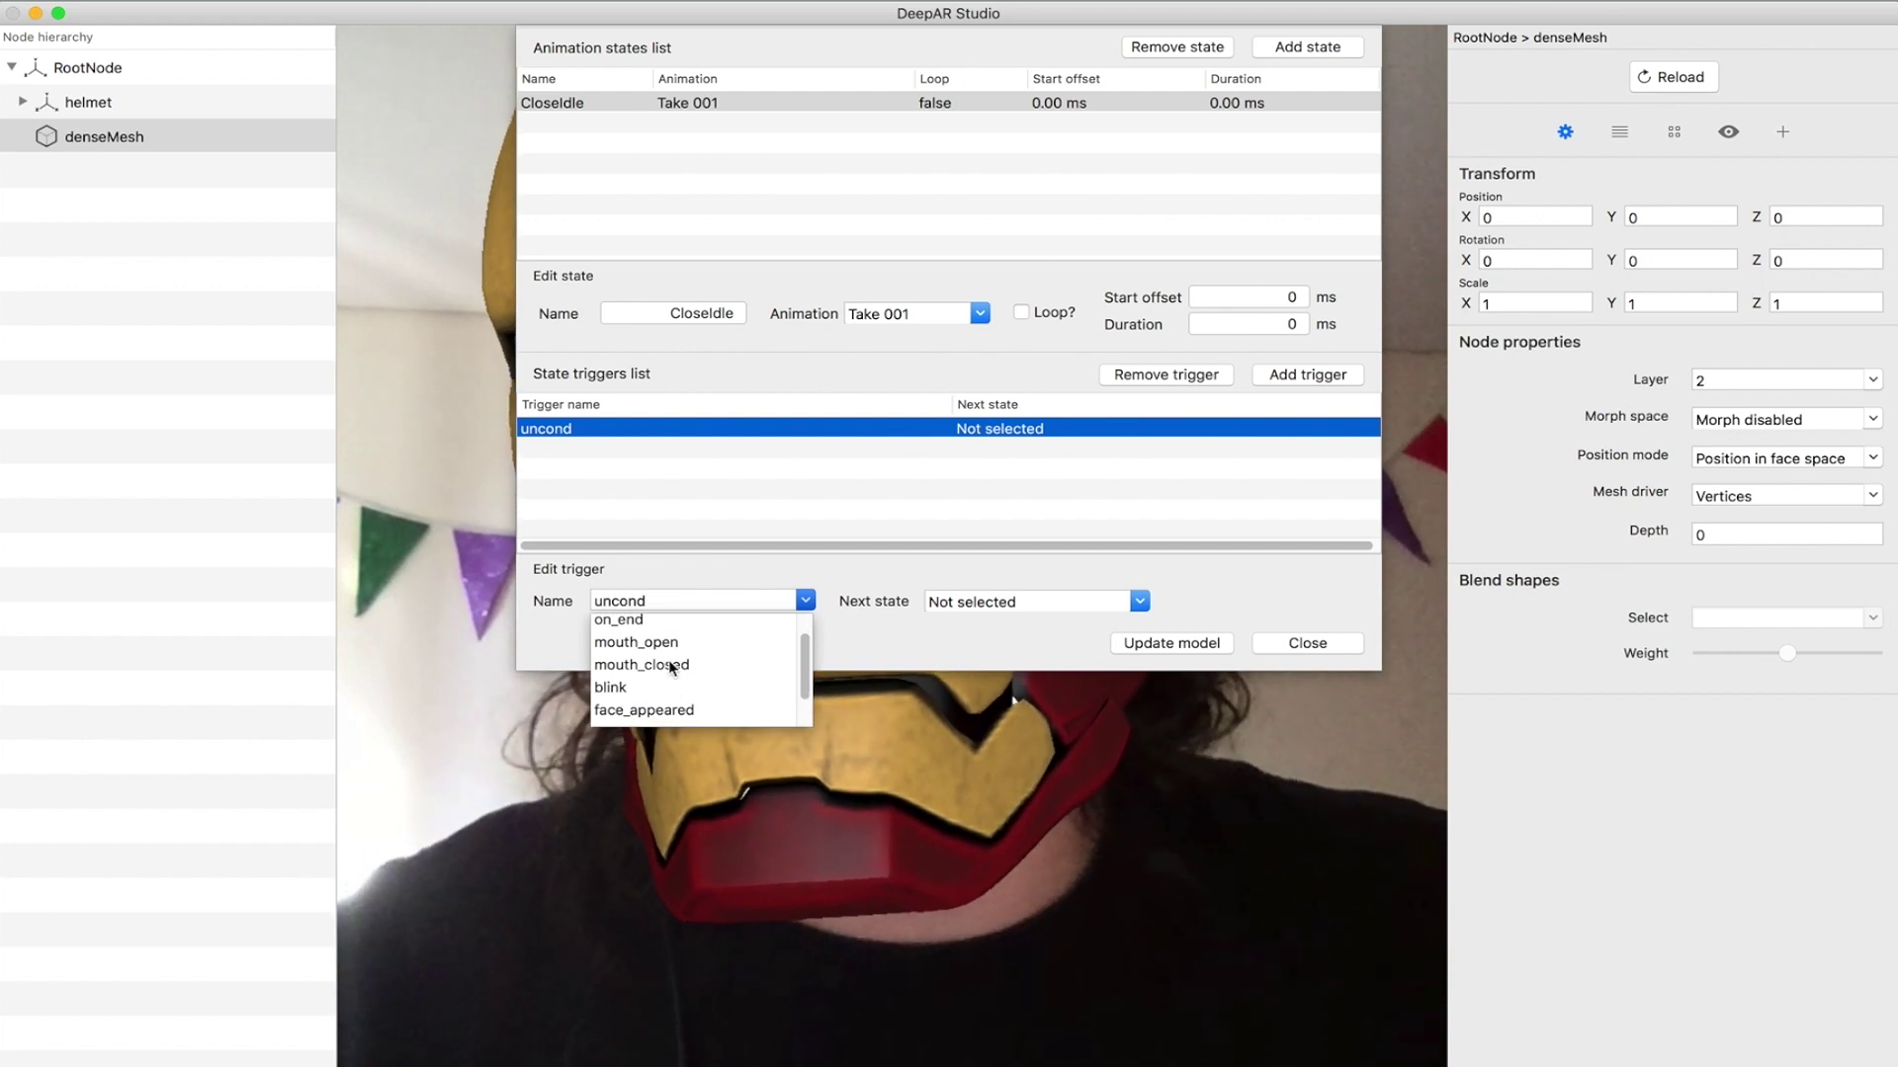
pyautogui.scroll(1, 668, 669)
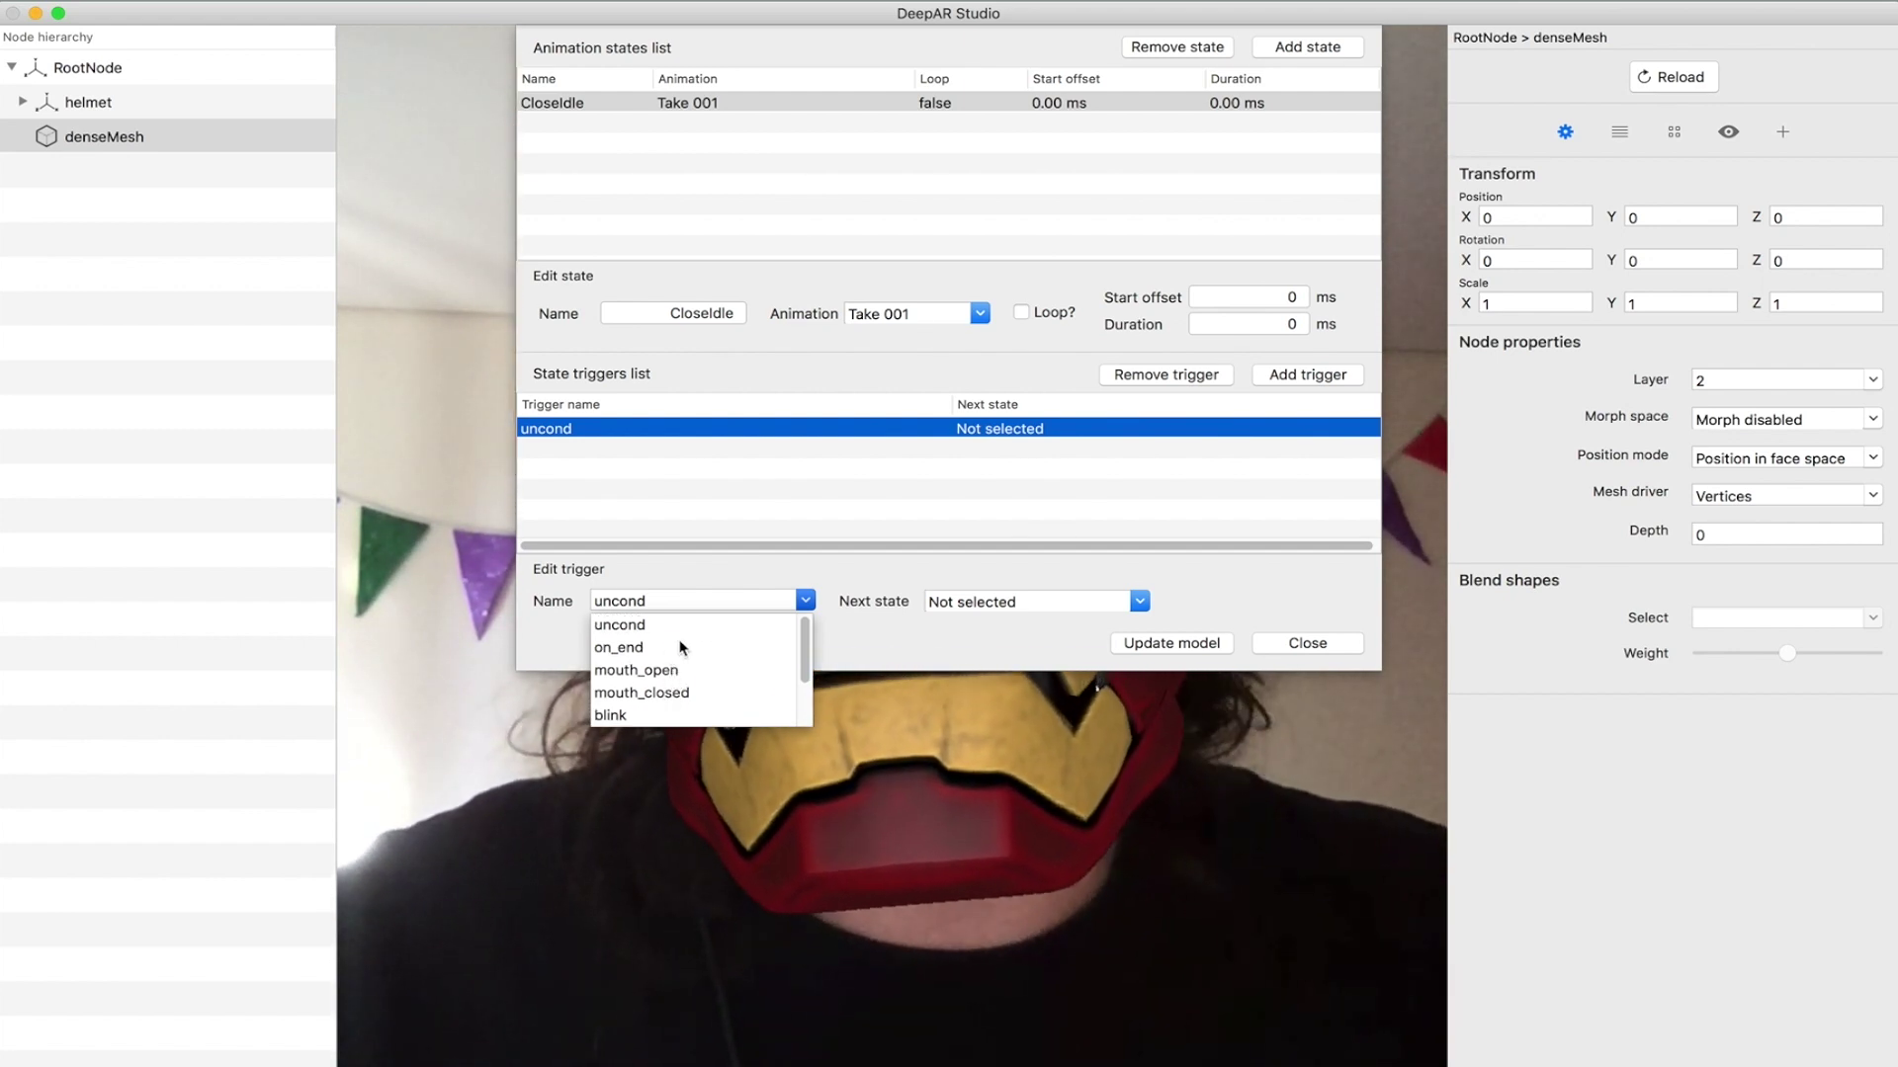
pyautogui.scroll(-3, 682, 657)
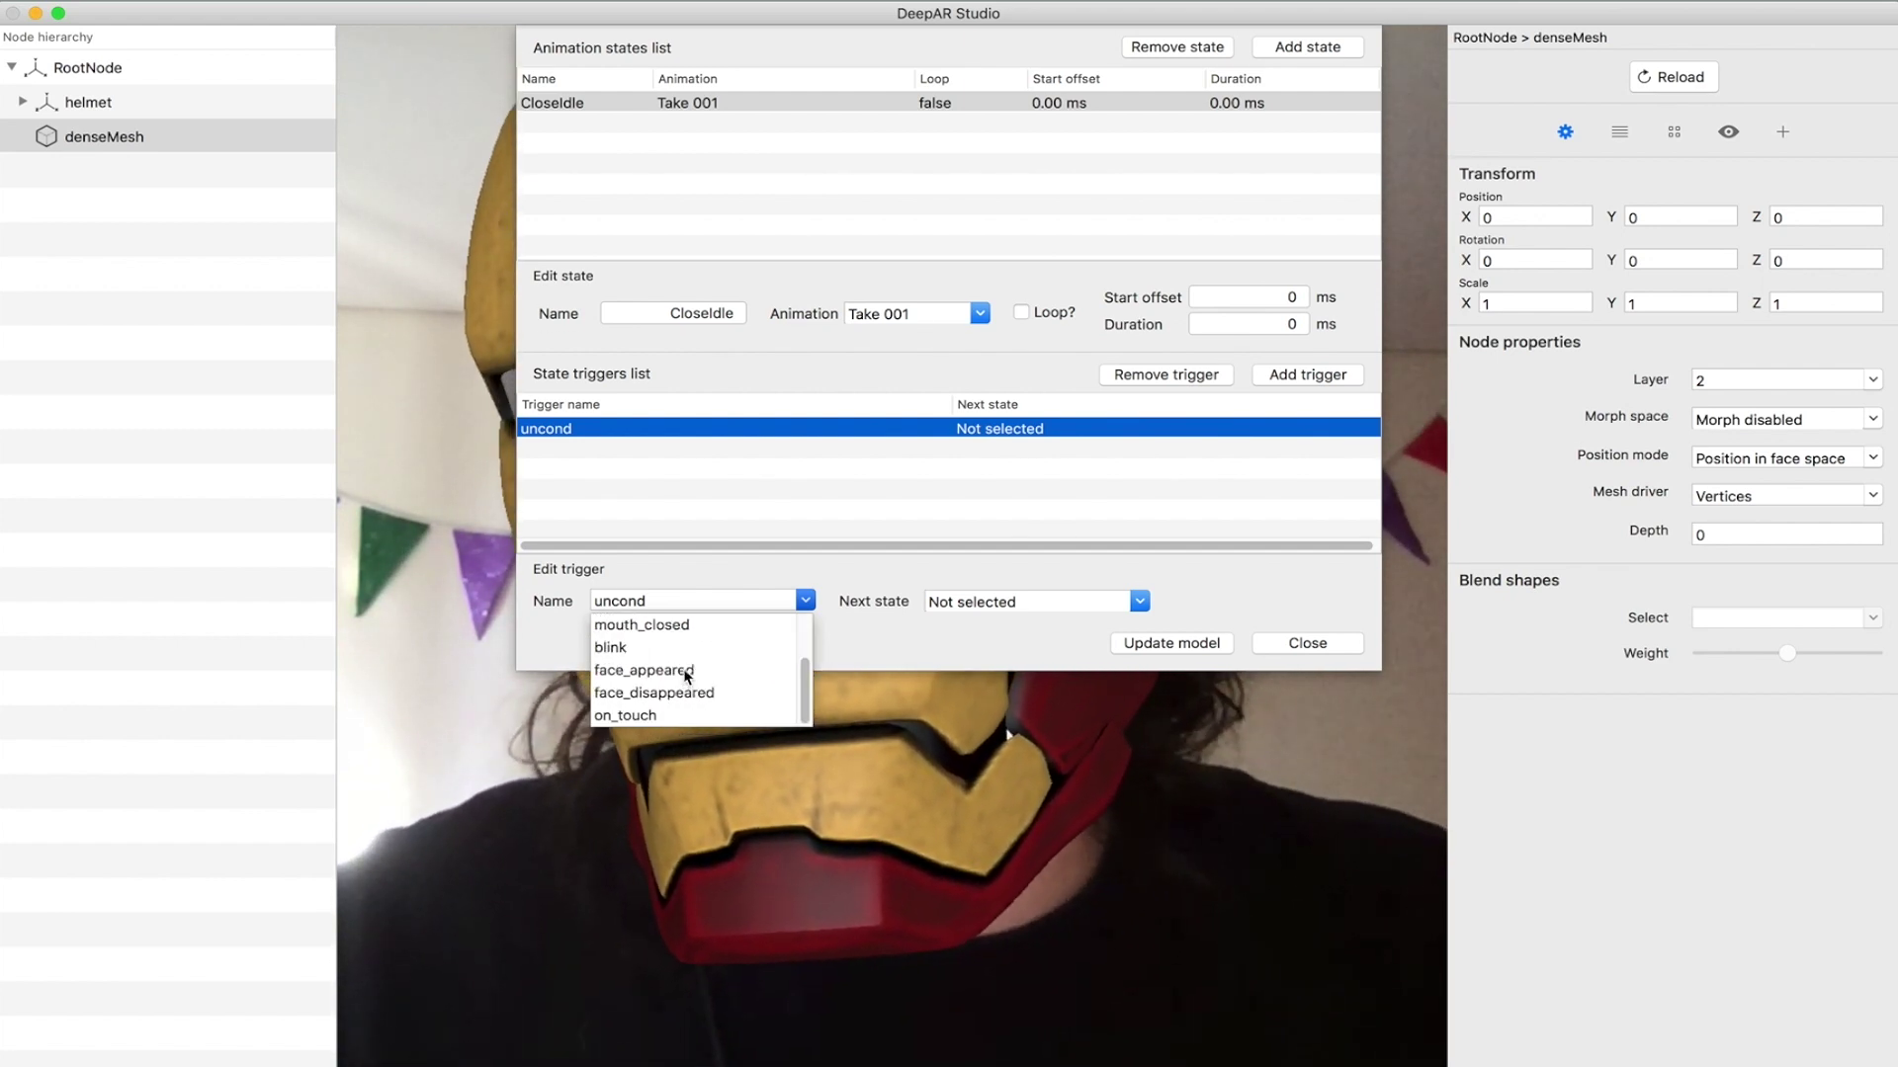
pyautogui.scroll(2, 686, 670)
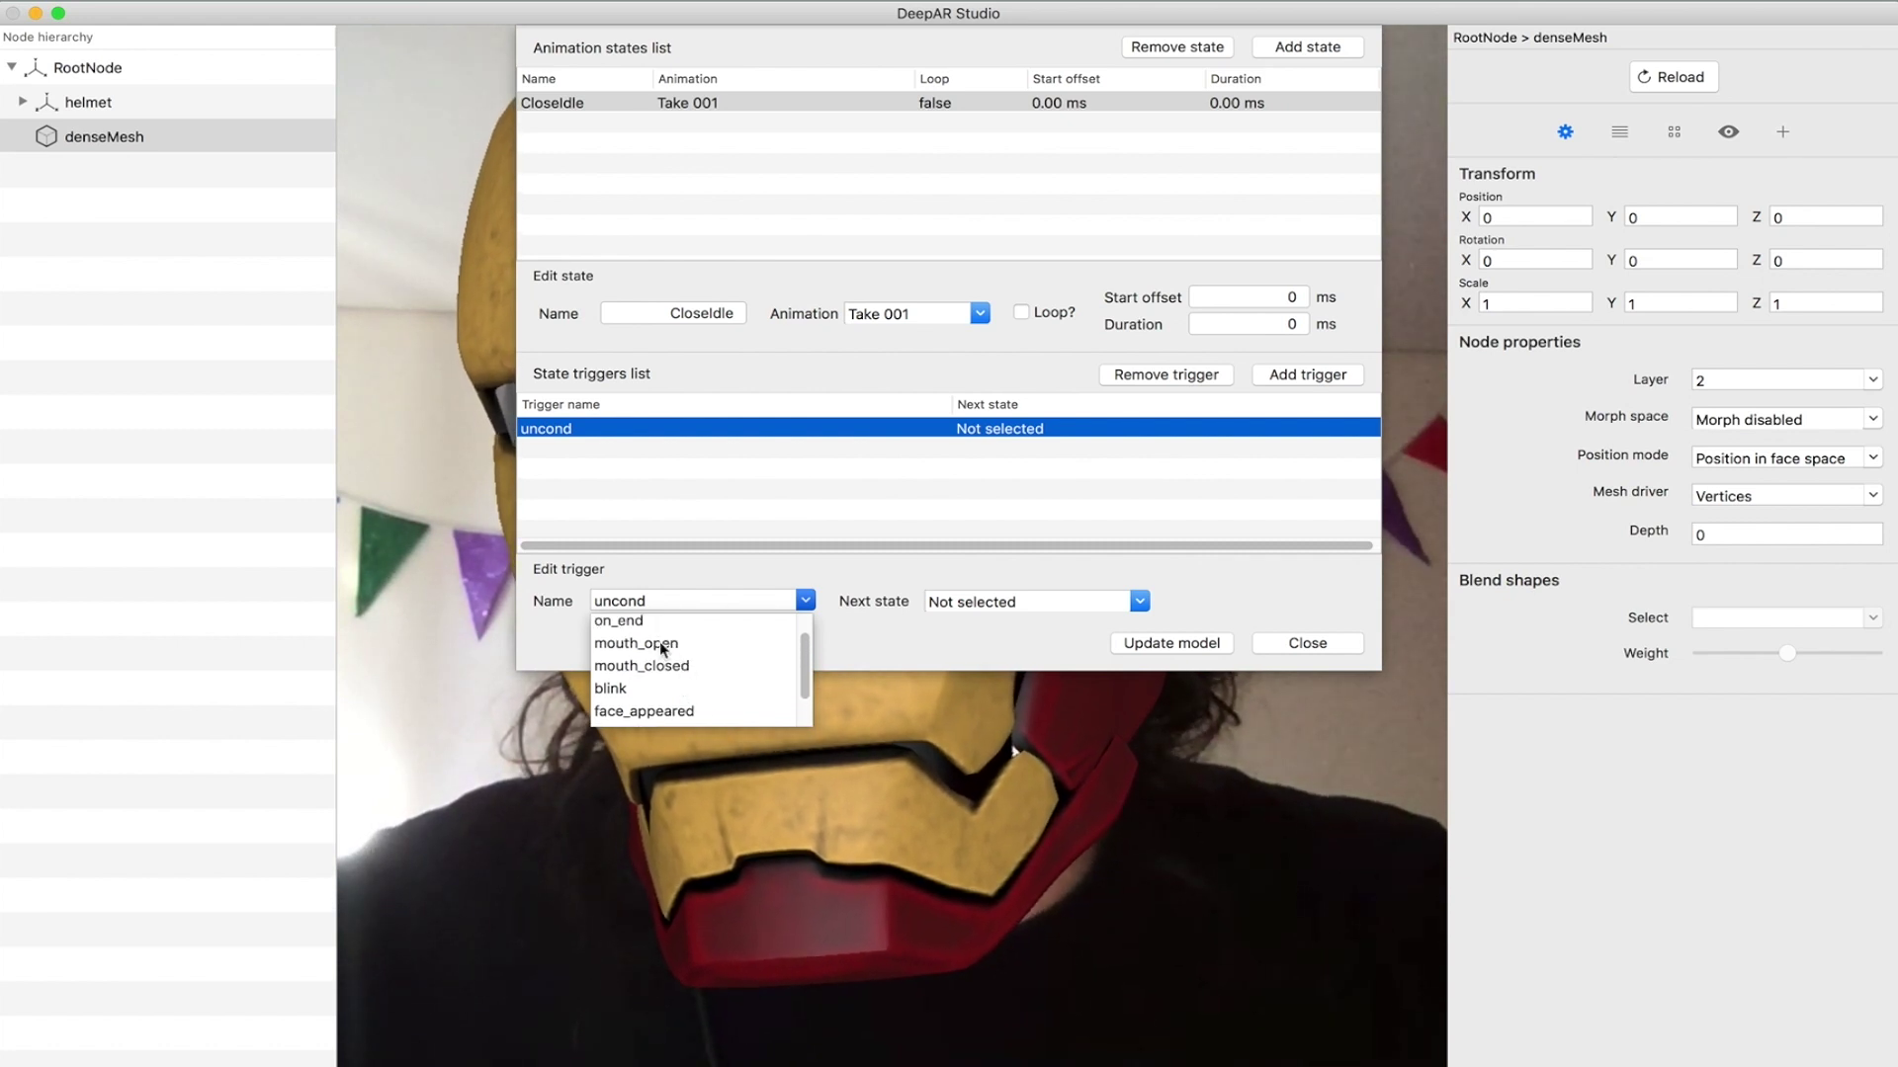
pyautogui.click(660, 645)
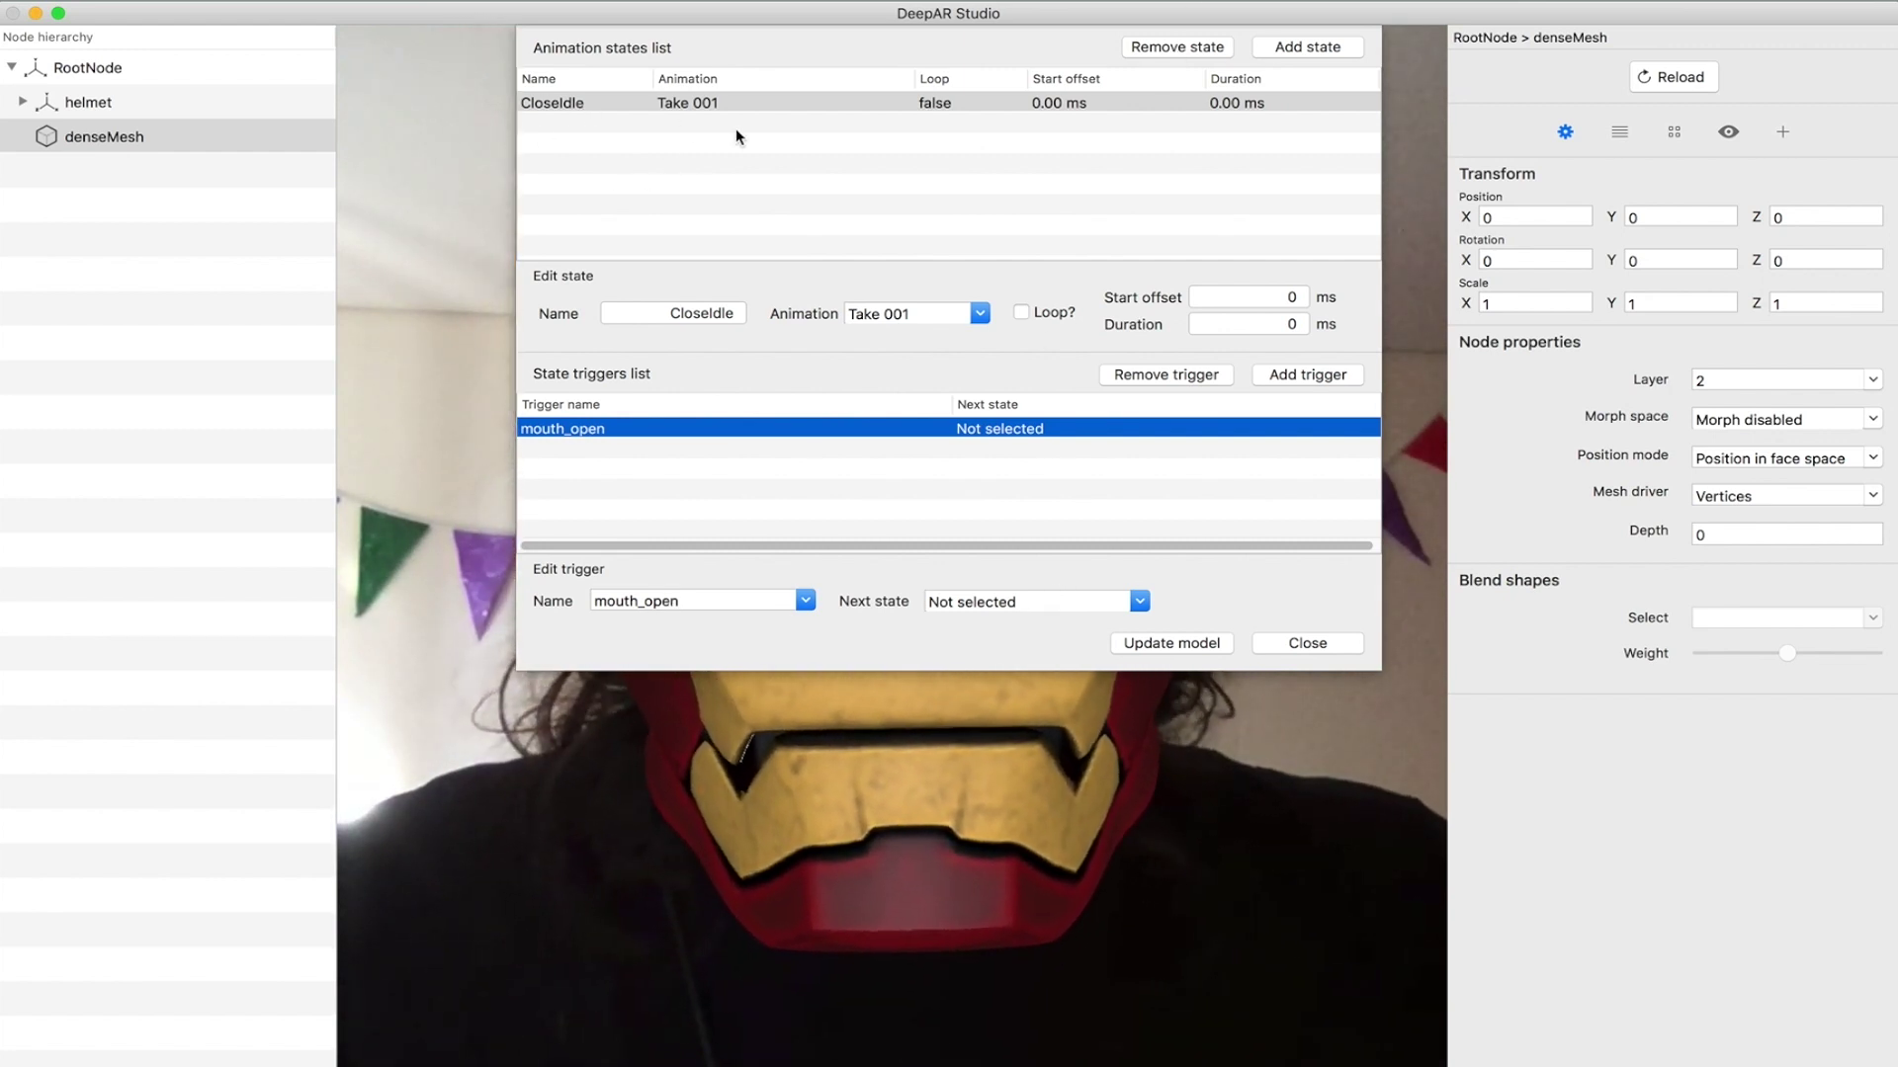
# - Add a second animation state and name it openingAnim
pyautogui.click(1320, 46)
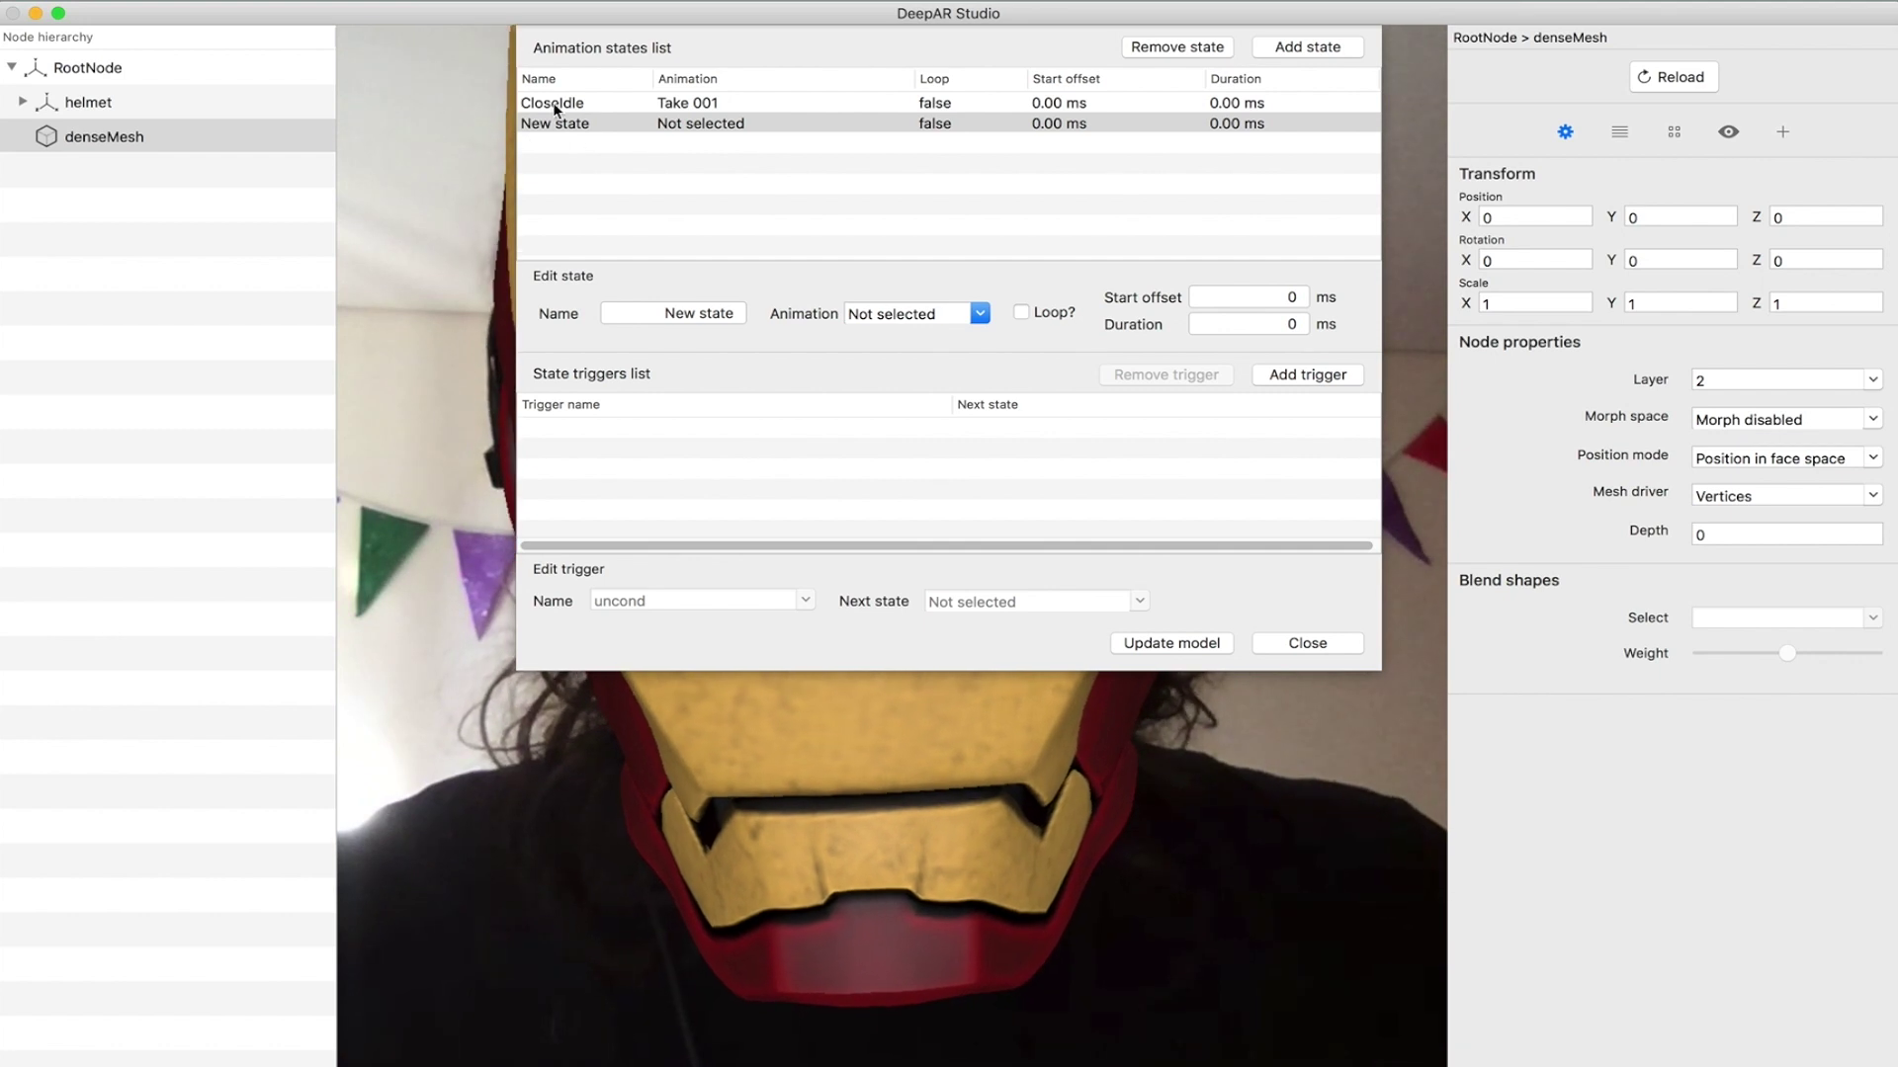
pyautogui.doubleClick(680, 313)
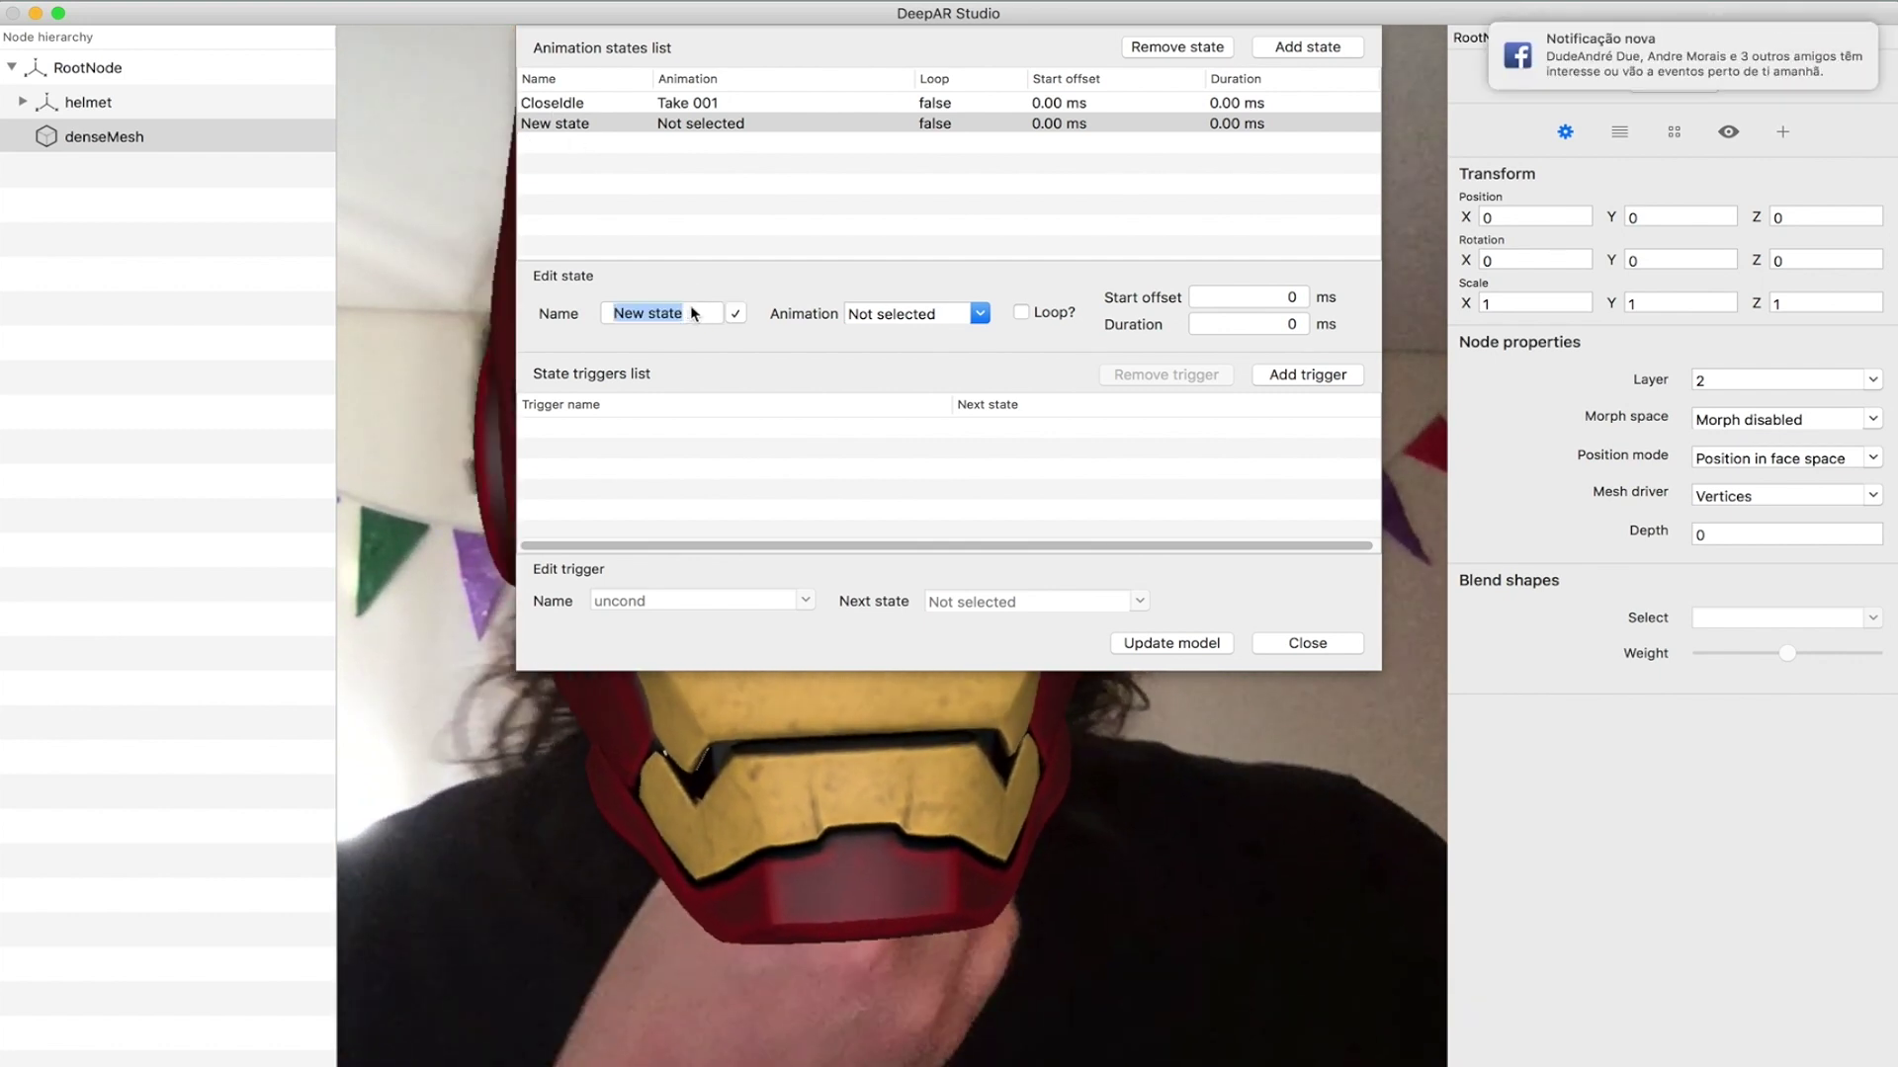
pyautogui.write('open')
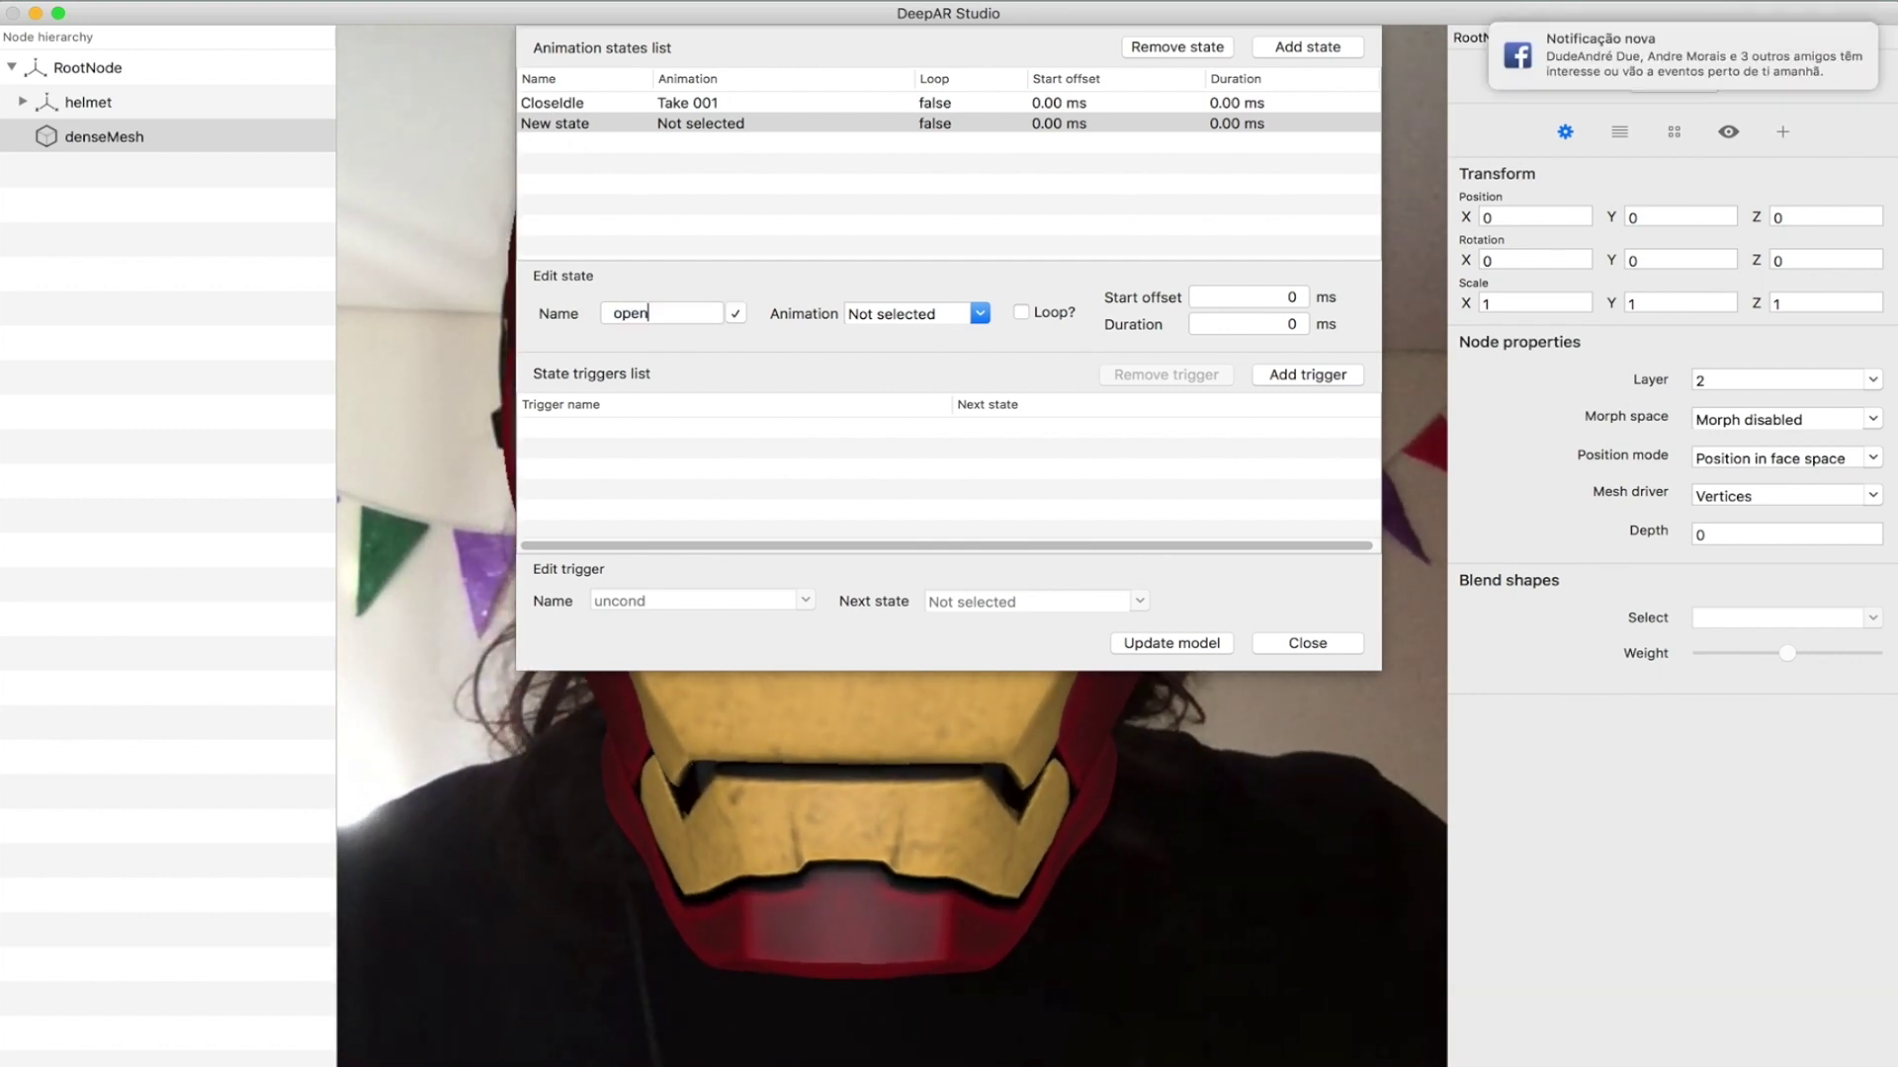
pyautogui.write('ingAni')
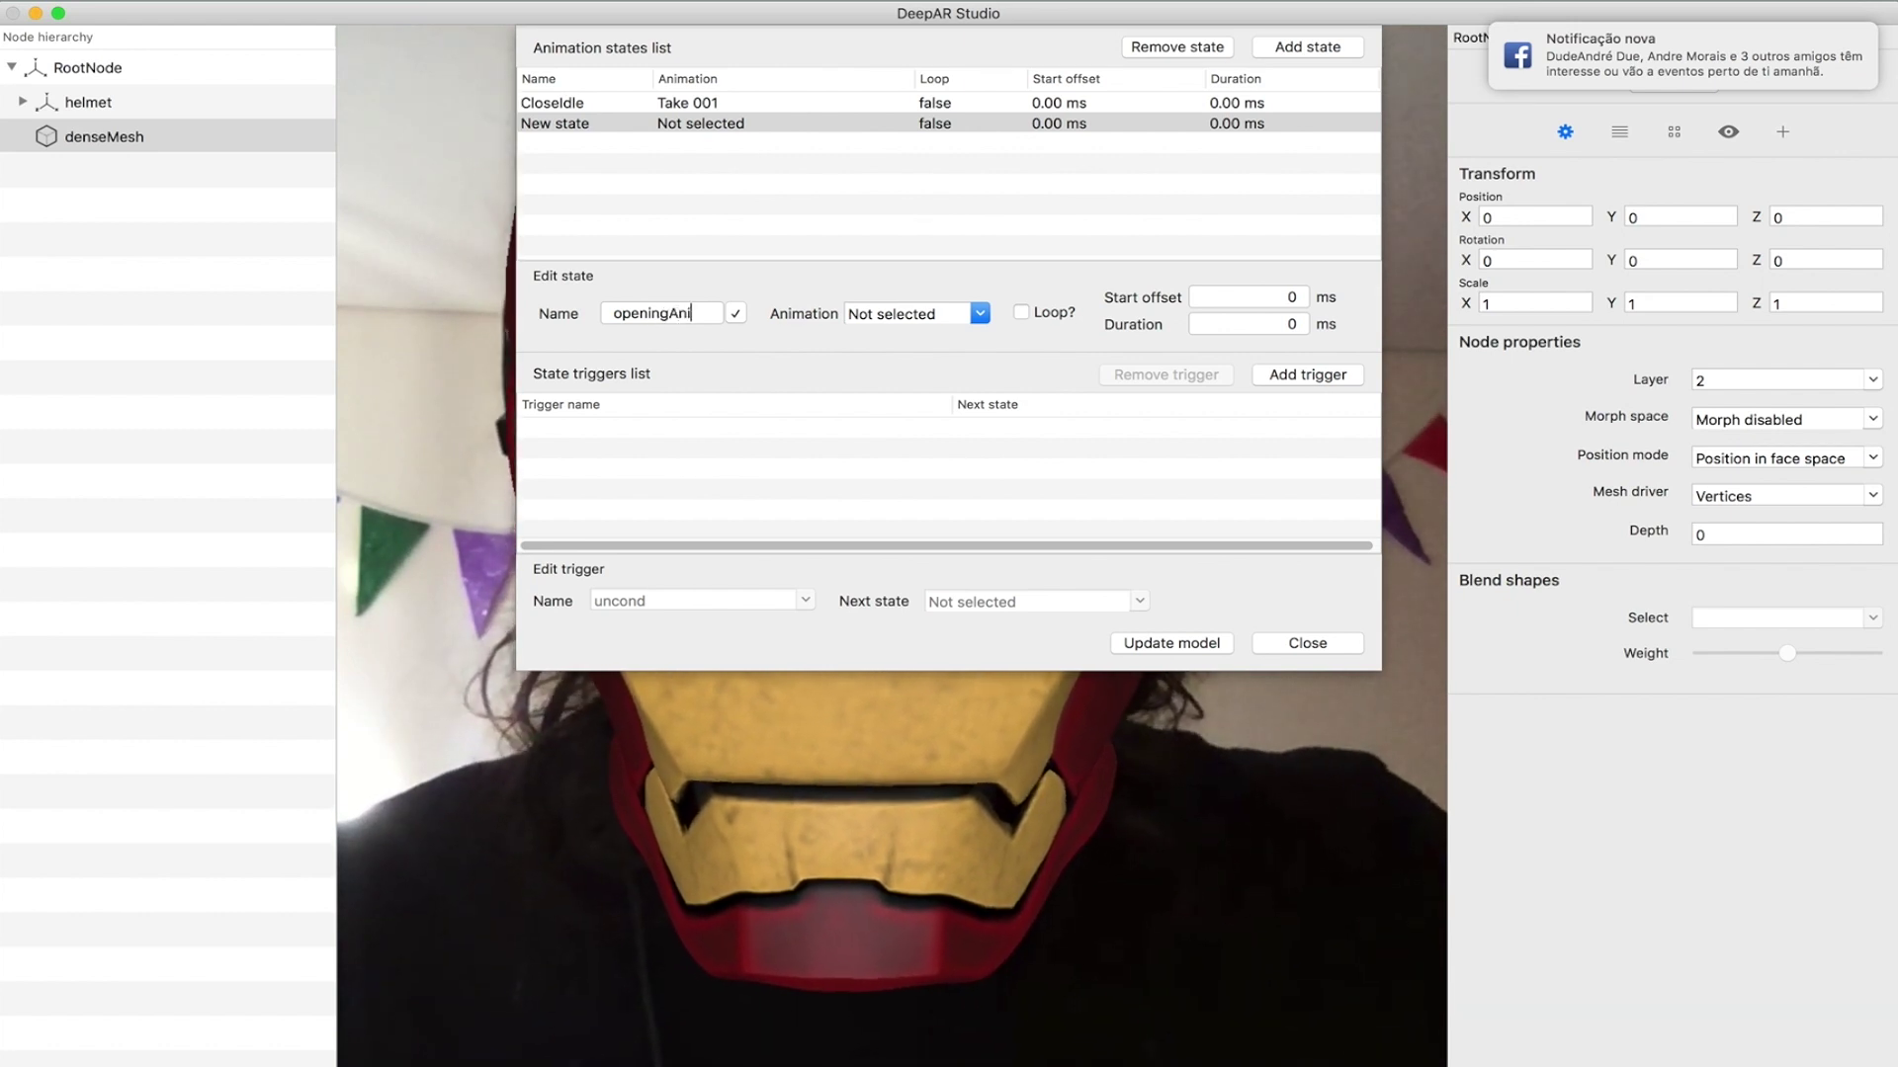
pyautogui.write('m')
pyautogui.press('Return')
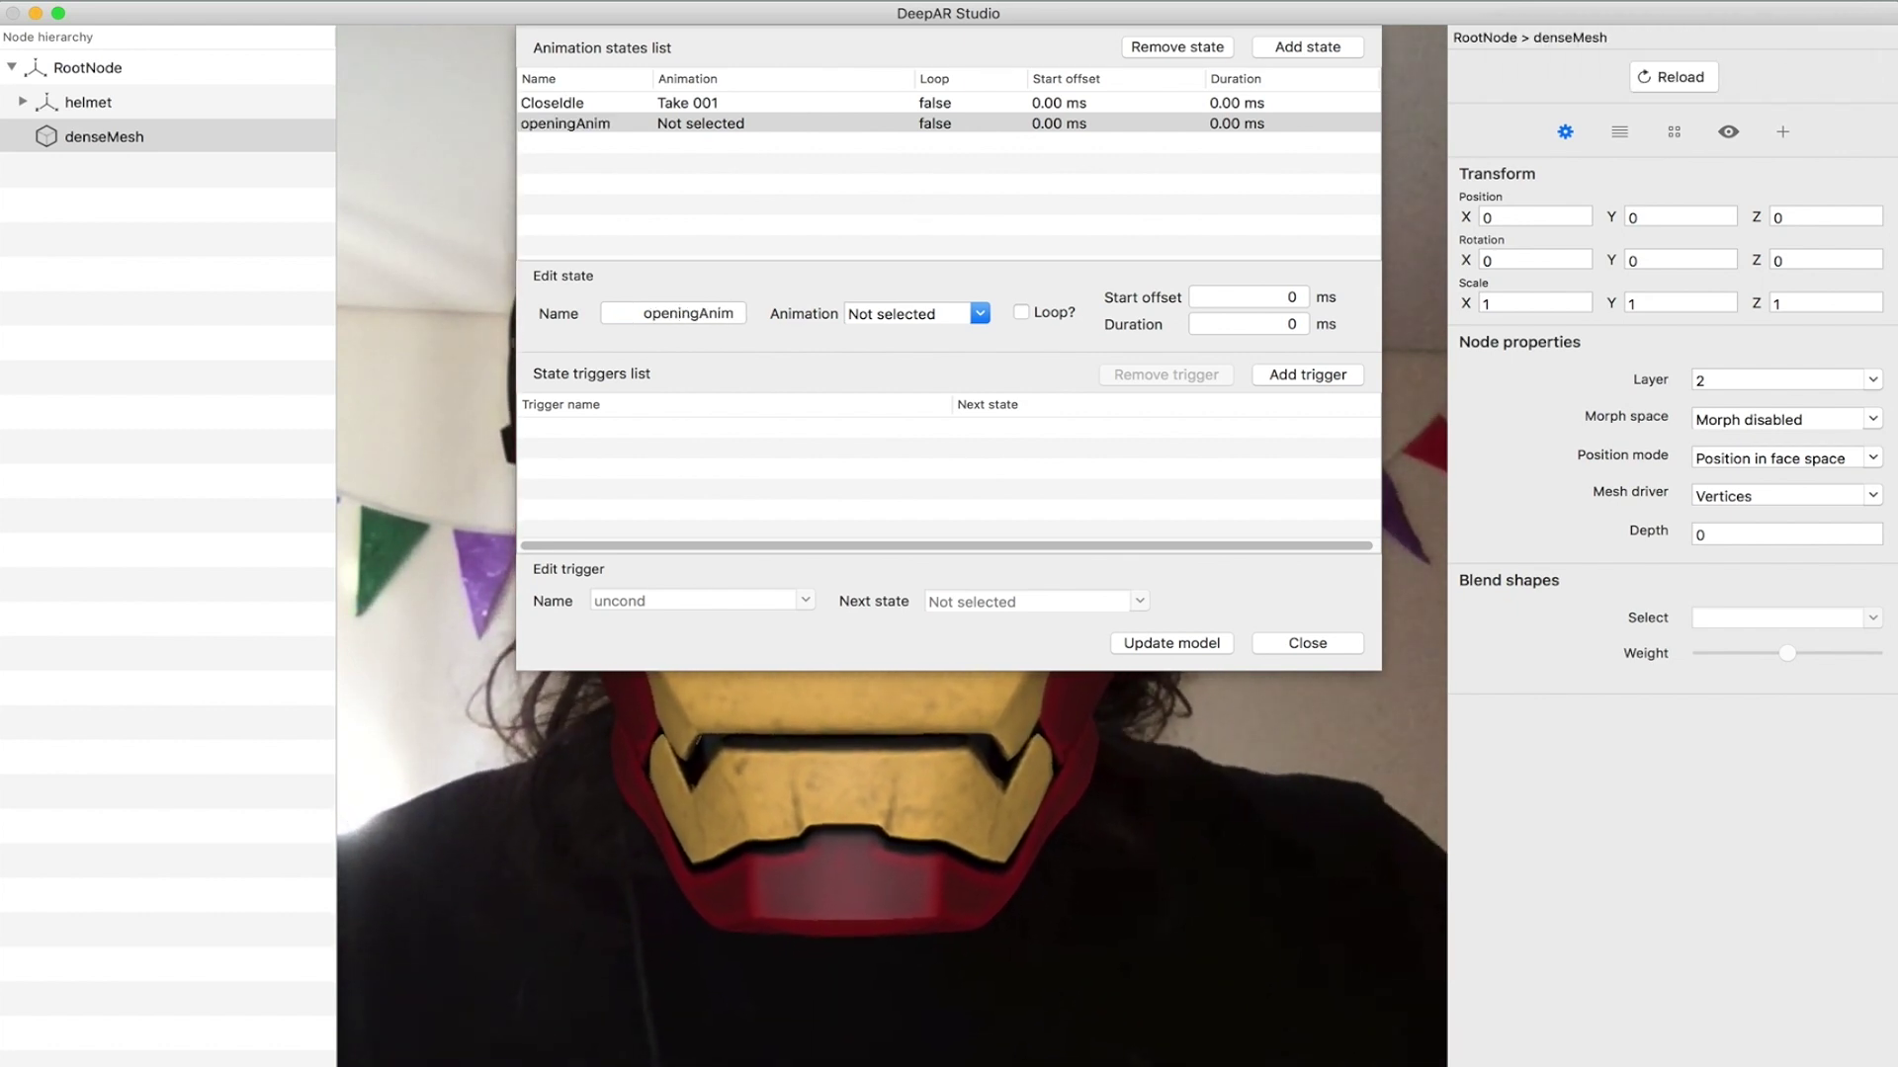
# - Assign the Take 001 animation to openingAnim and set its duration to 800 ms
pyautogui.click(980, 313)
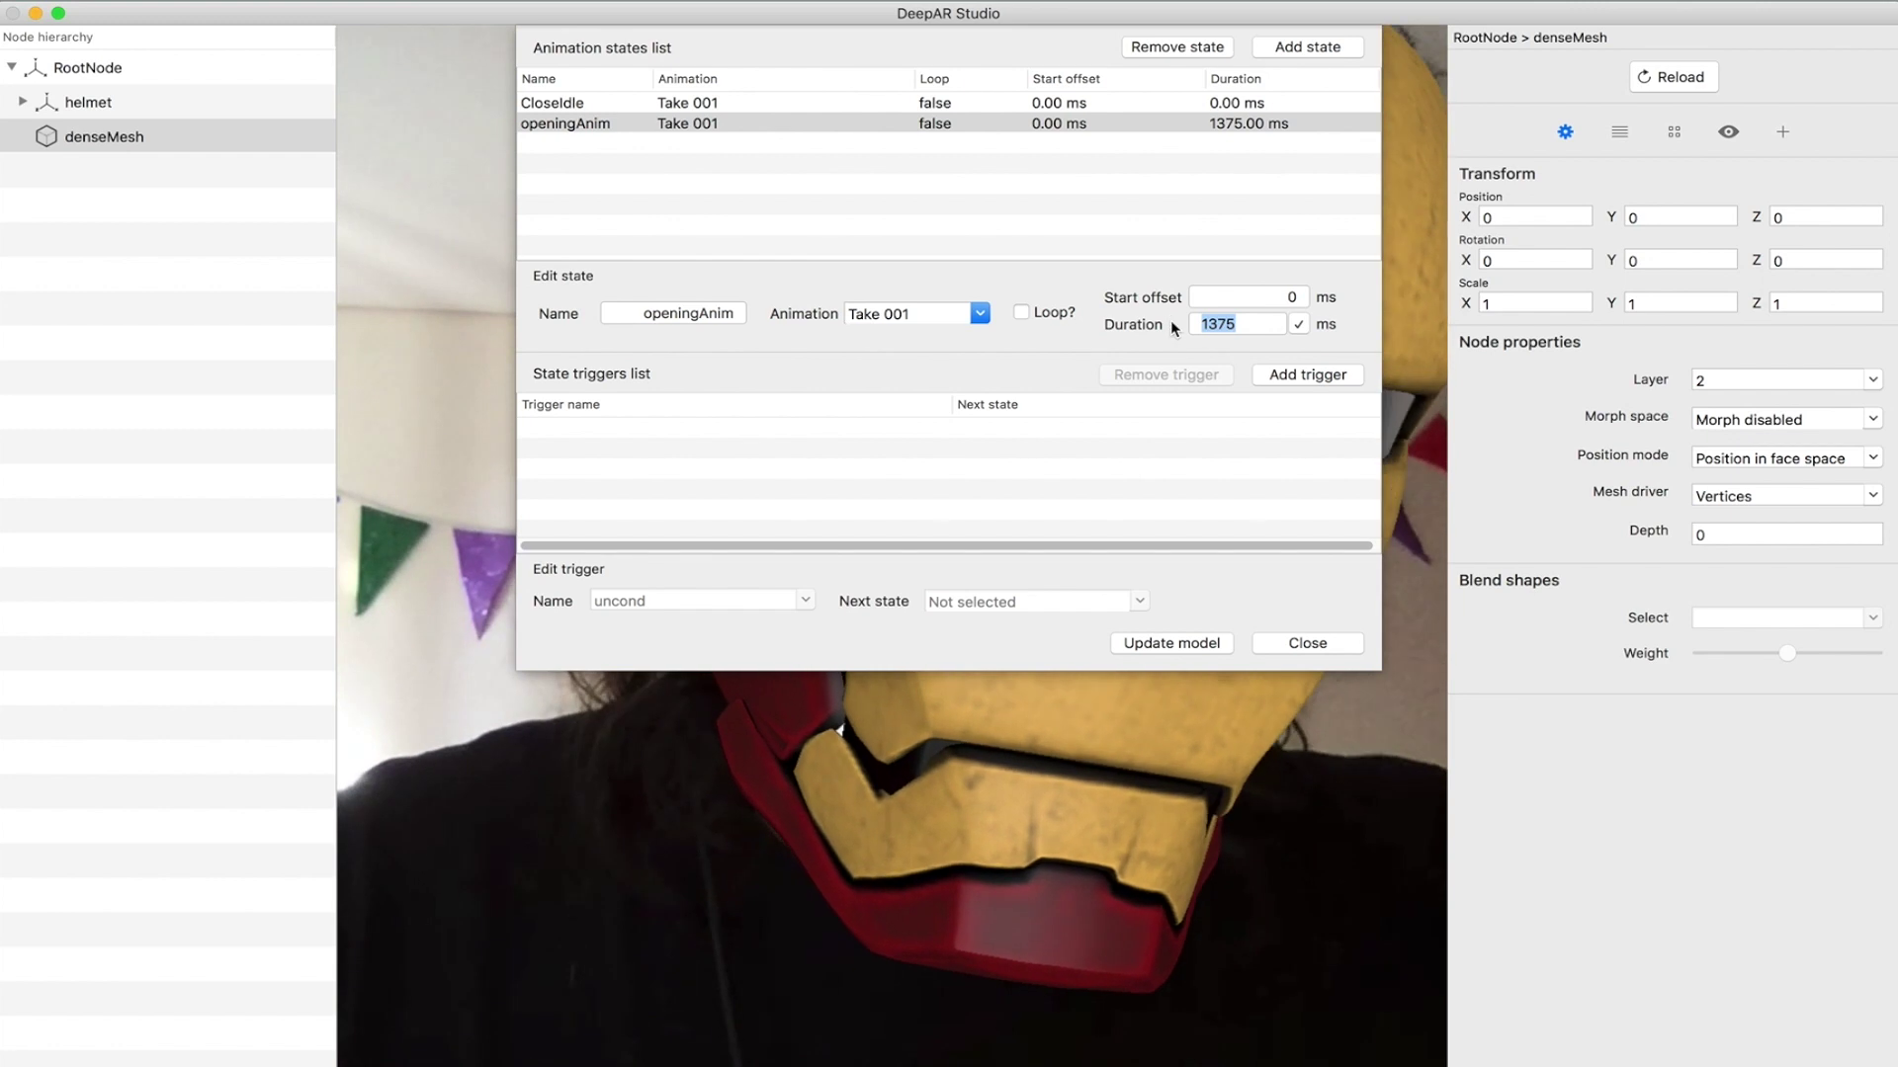
pyautogui.write('800')
pyautogui.press('Return')
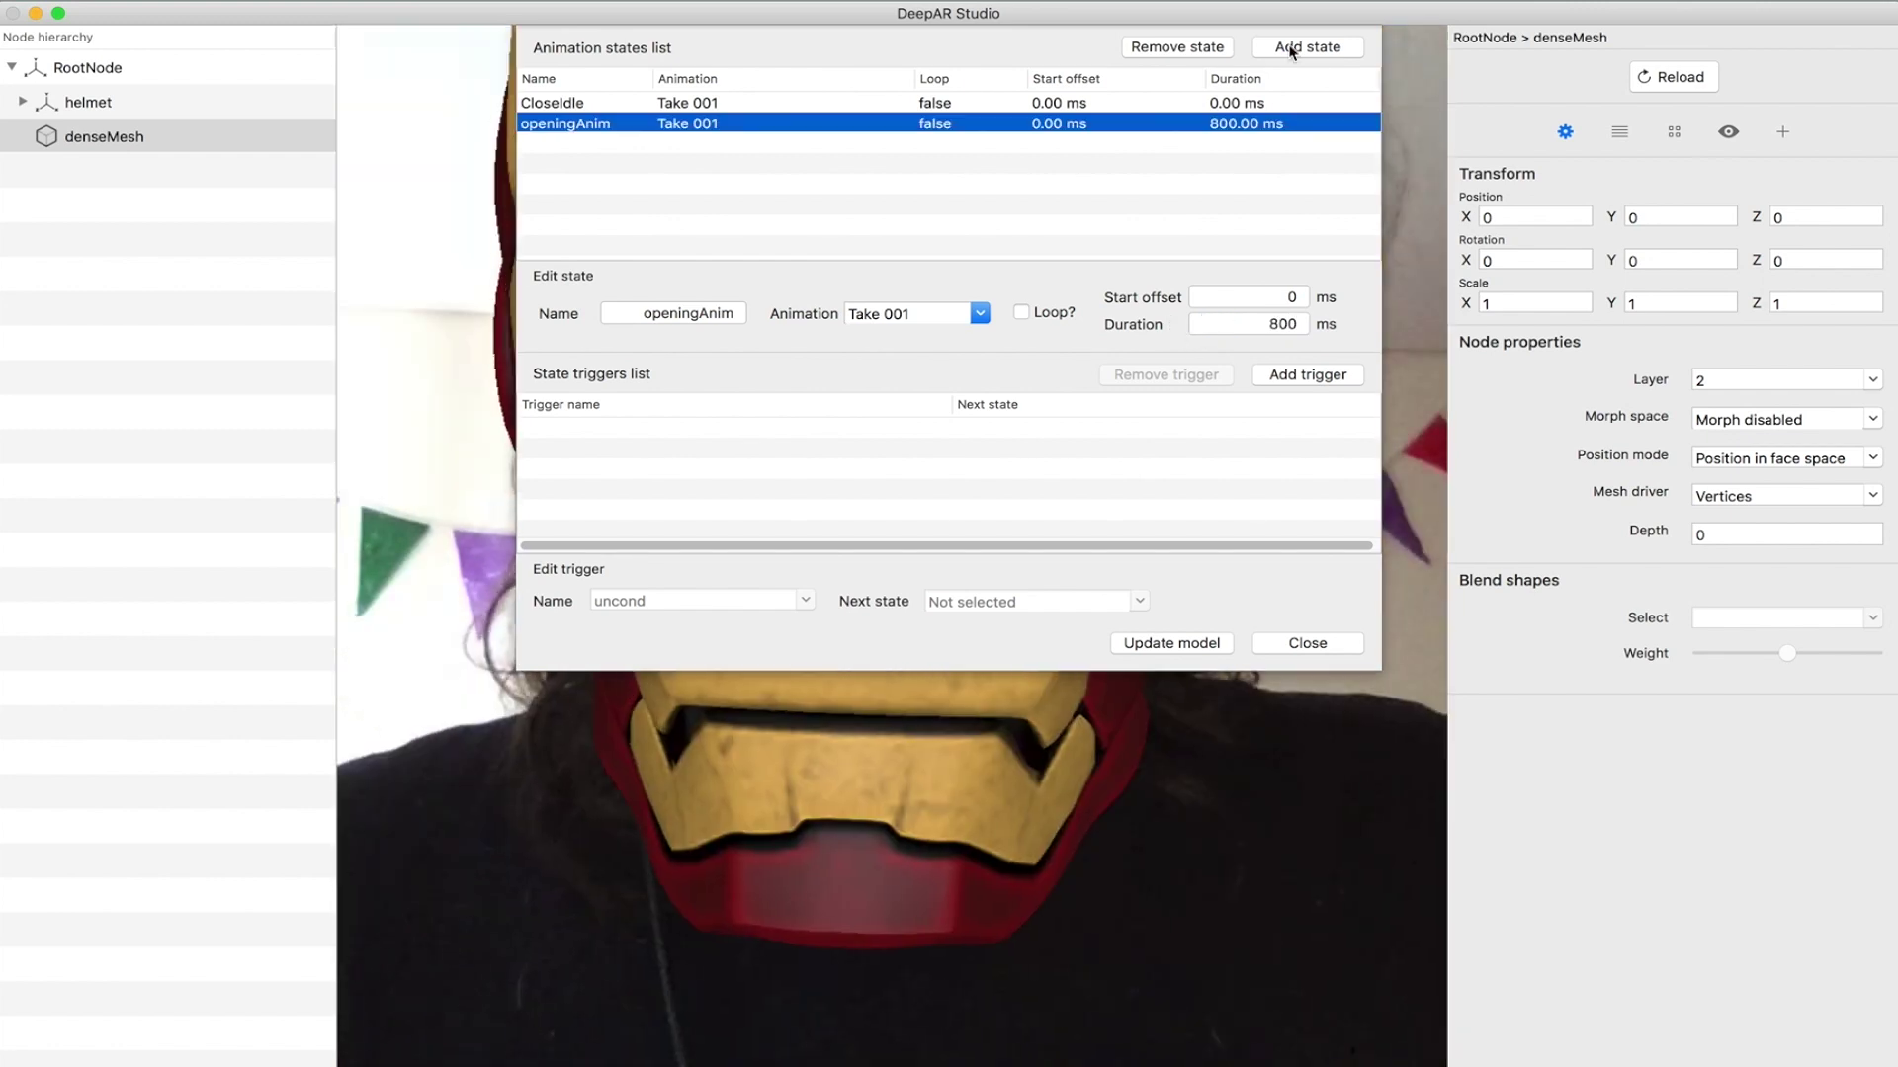
# - Add a third animation state and name it OpenIdle
pyautogui.click(1307, 46)
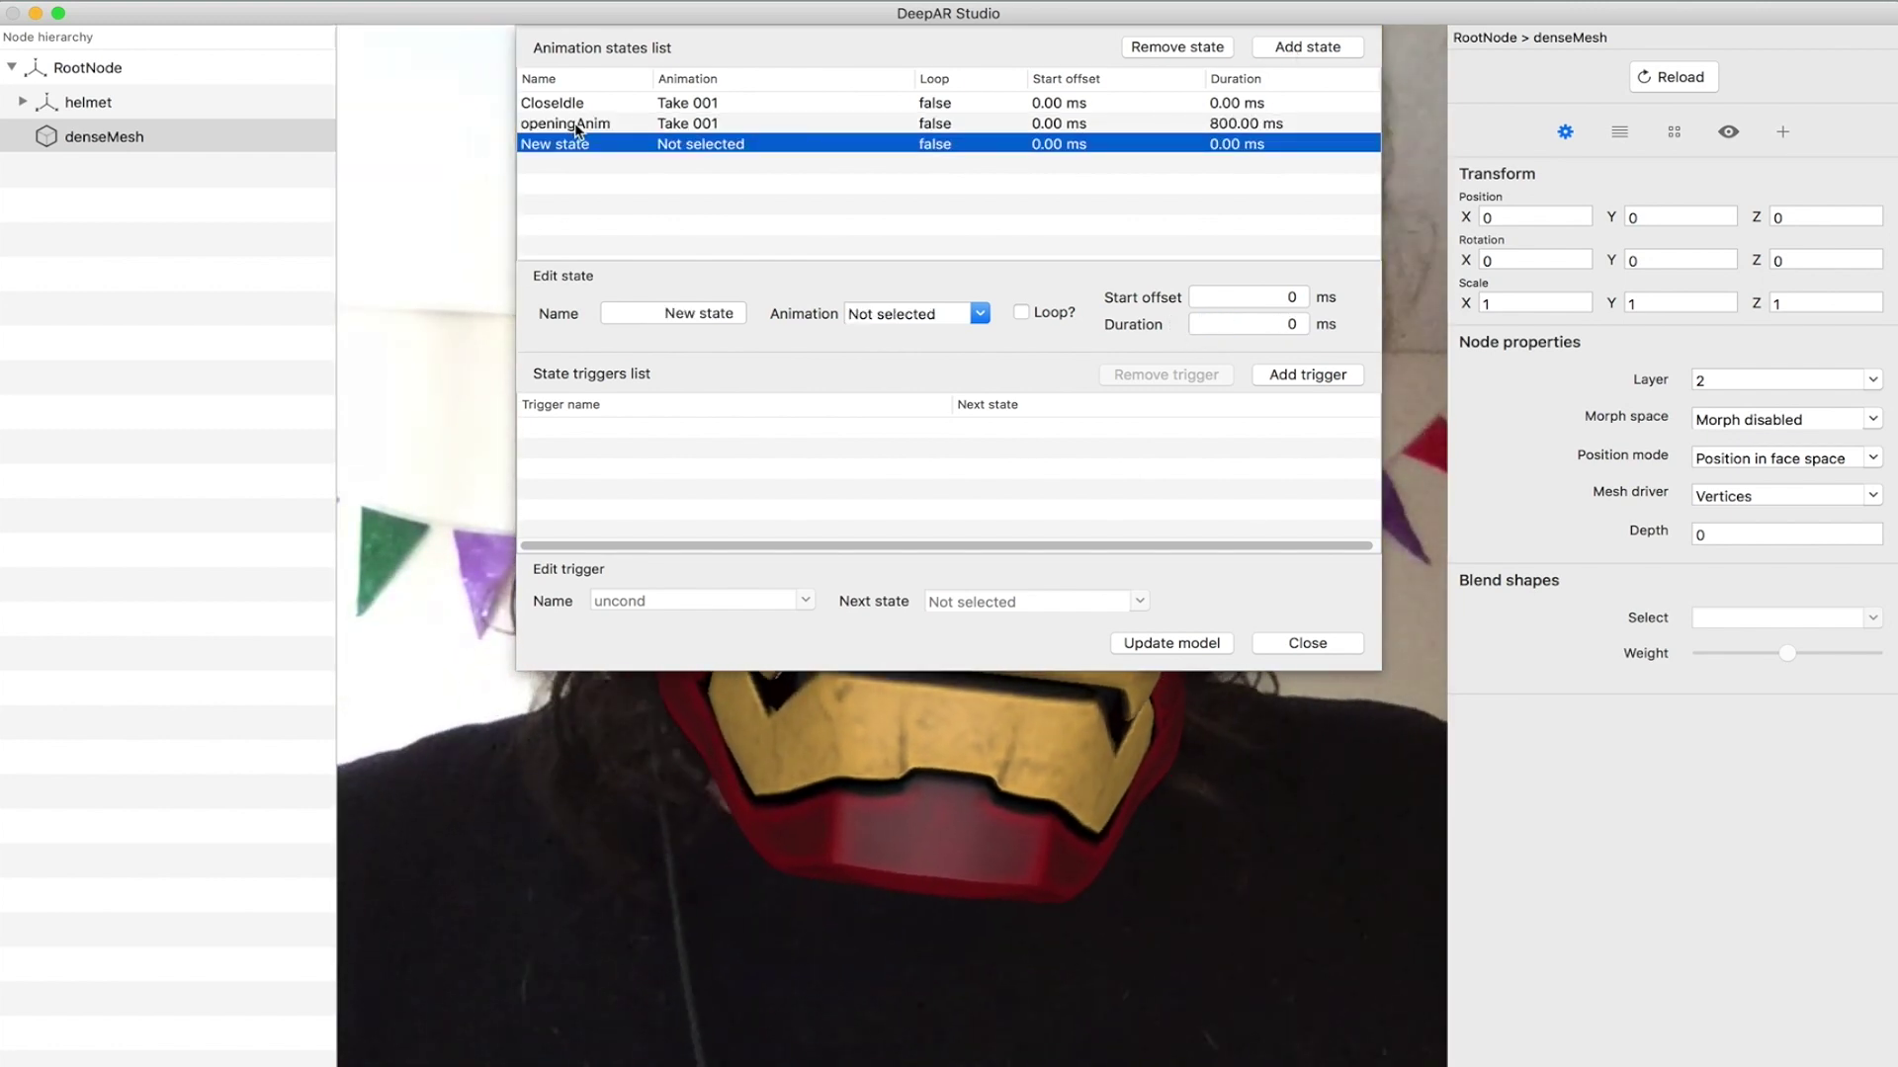
pyautogui.click(676, 309)
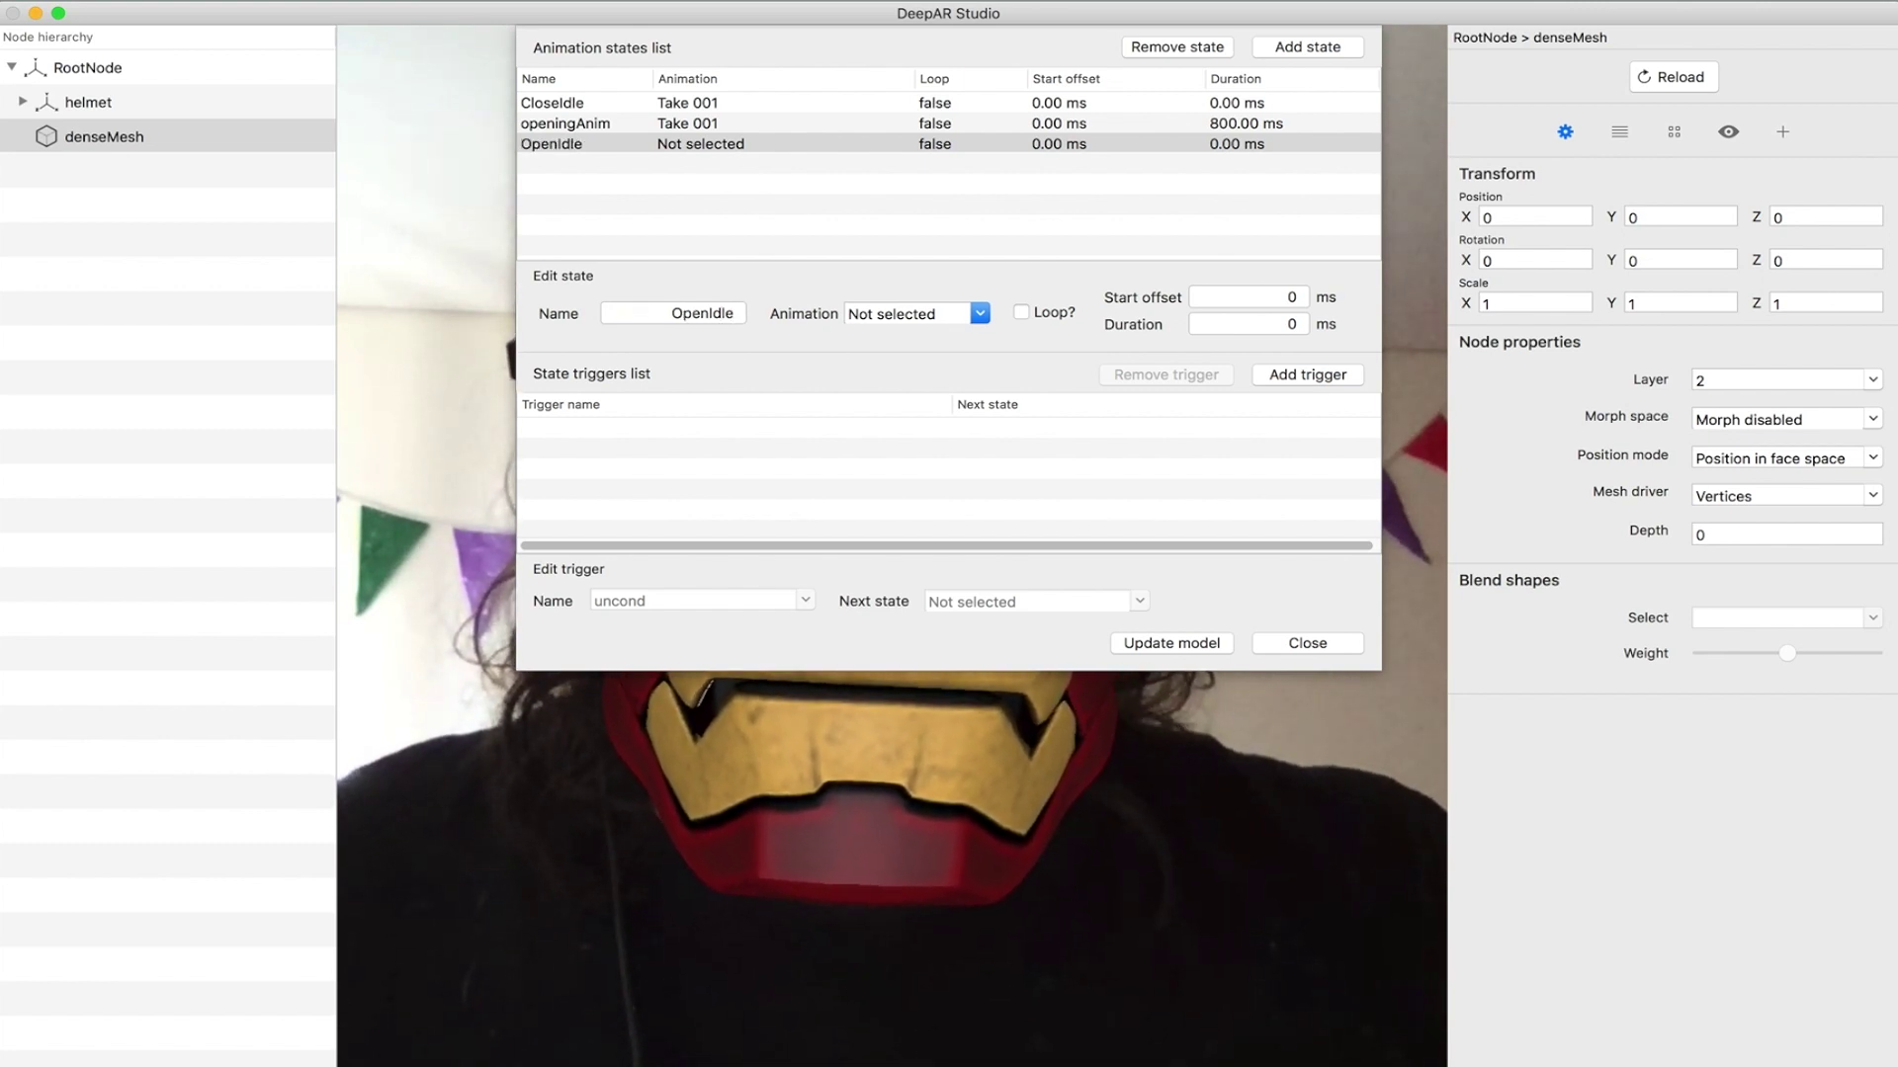
# - Add a fourth animation state named closingAnim and assign the Take 001 animation to both closingAnim and OpenIdle
pyautogui.click(1325, 49)
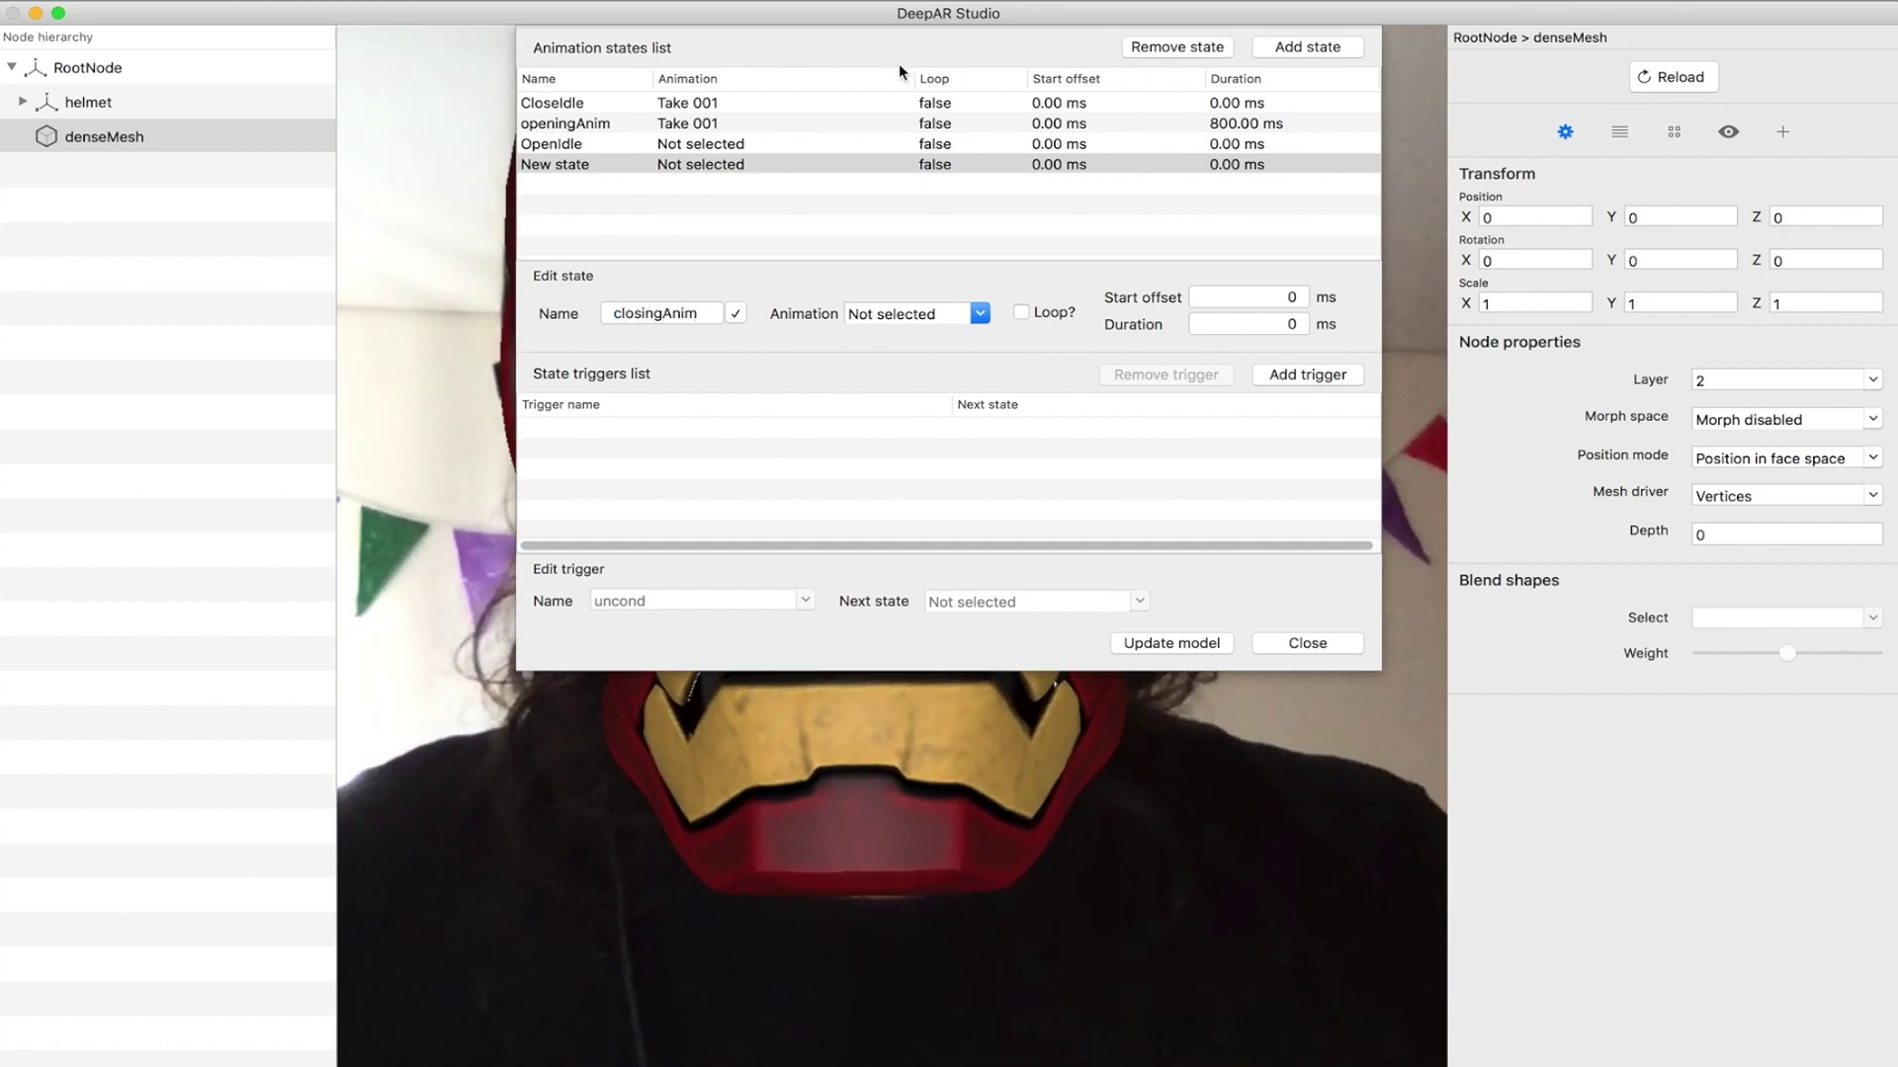
pyautogui.click(979, 314)
pyautogui.click(879, 339)
pyautogui.press('Return')
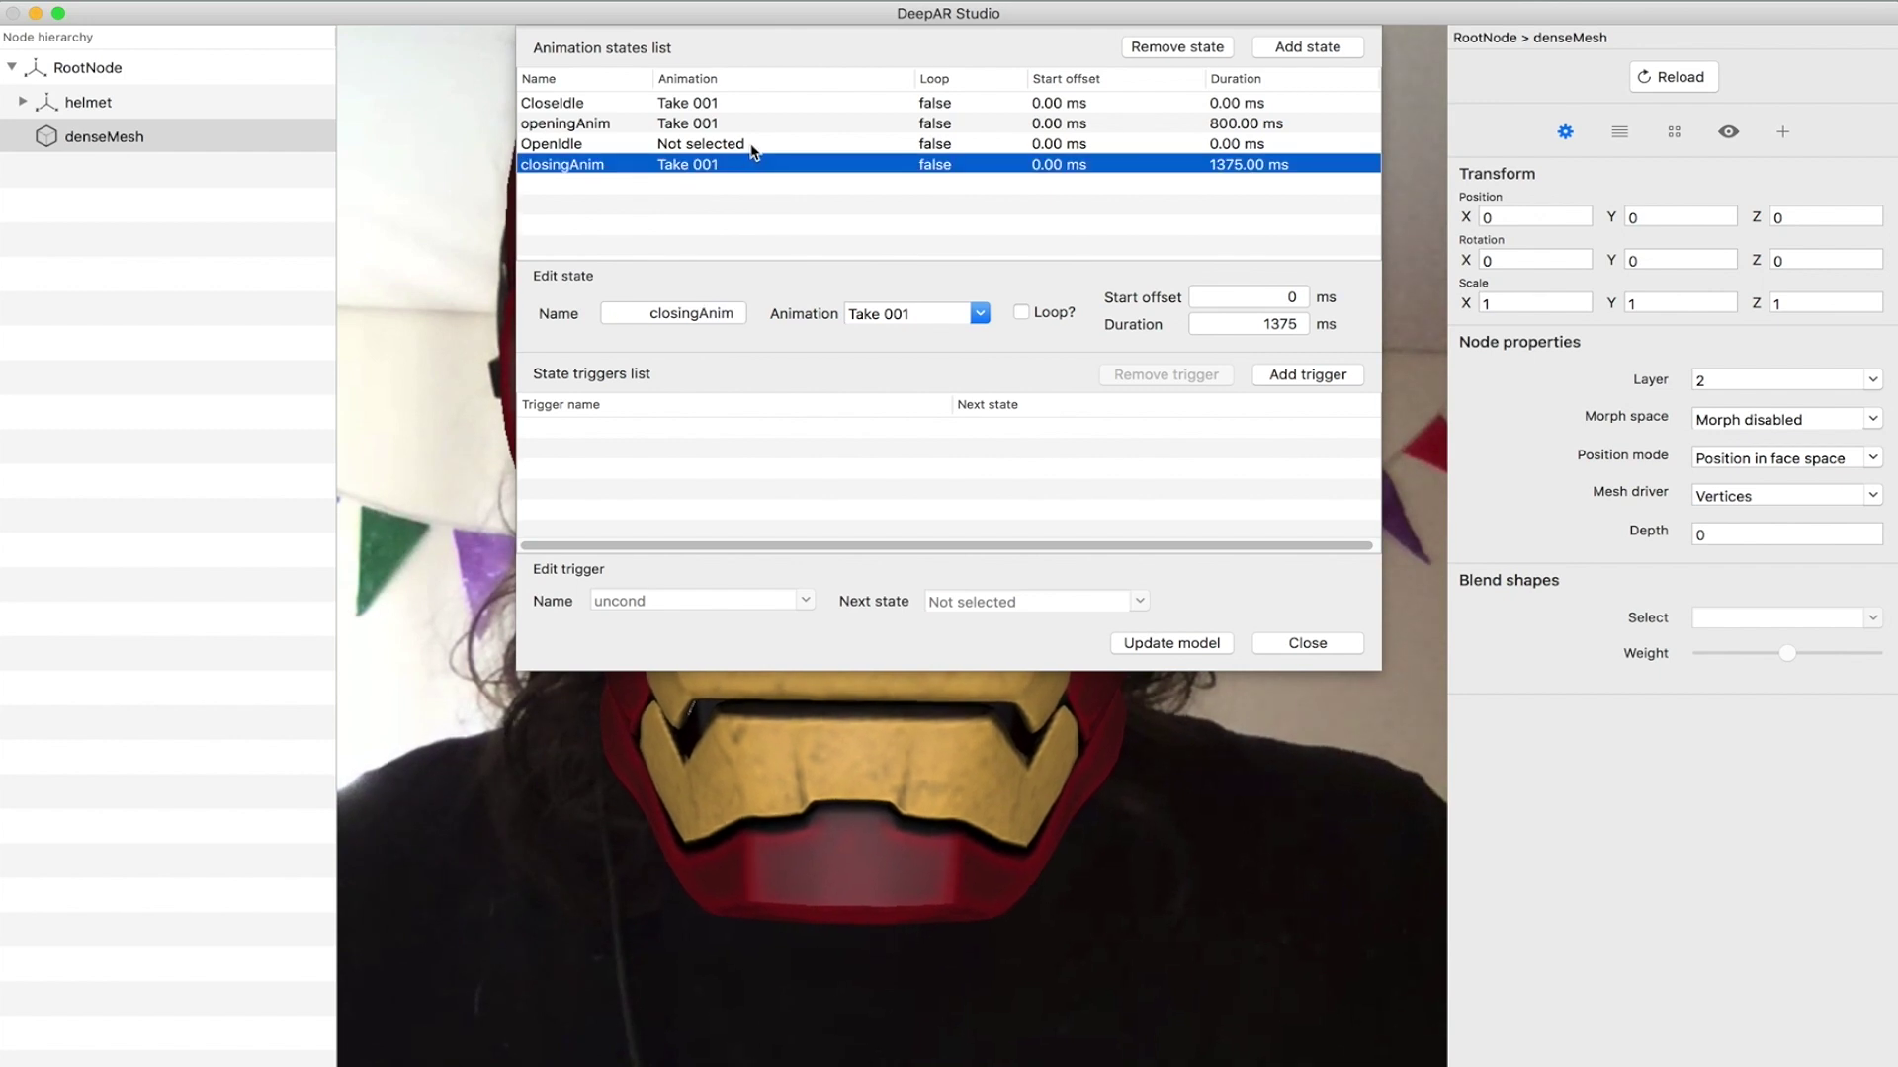
pyautogui.press('Up')
pyautogui.click(602, 164)
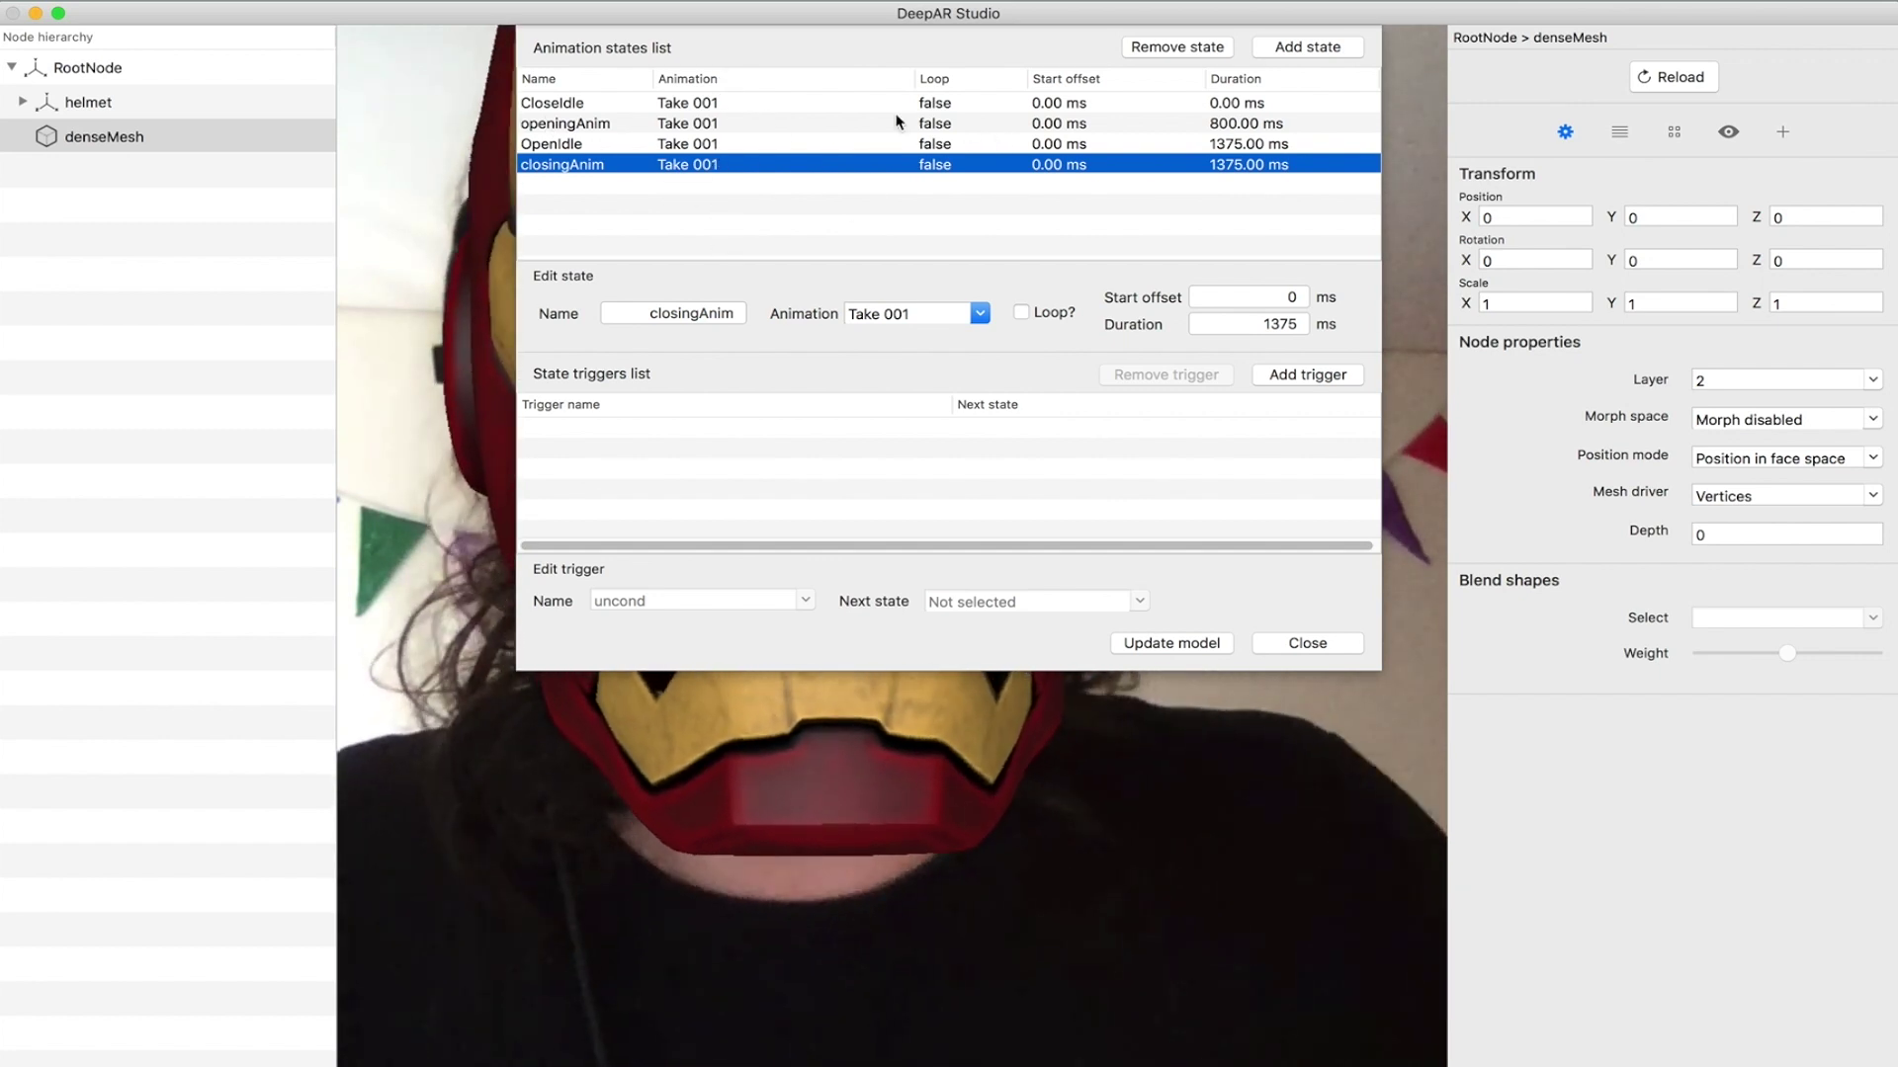
# - Set openingAnim as the next state of the CloseIdle state's mouth_open trigger
pyautogui.click(584, 103)
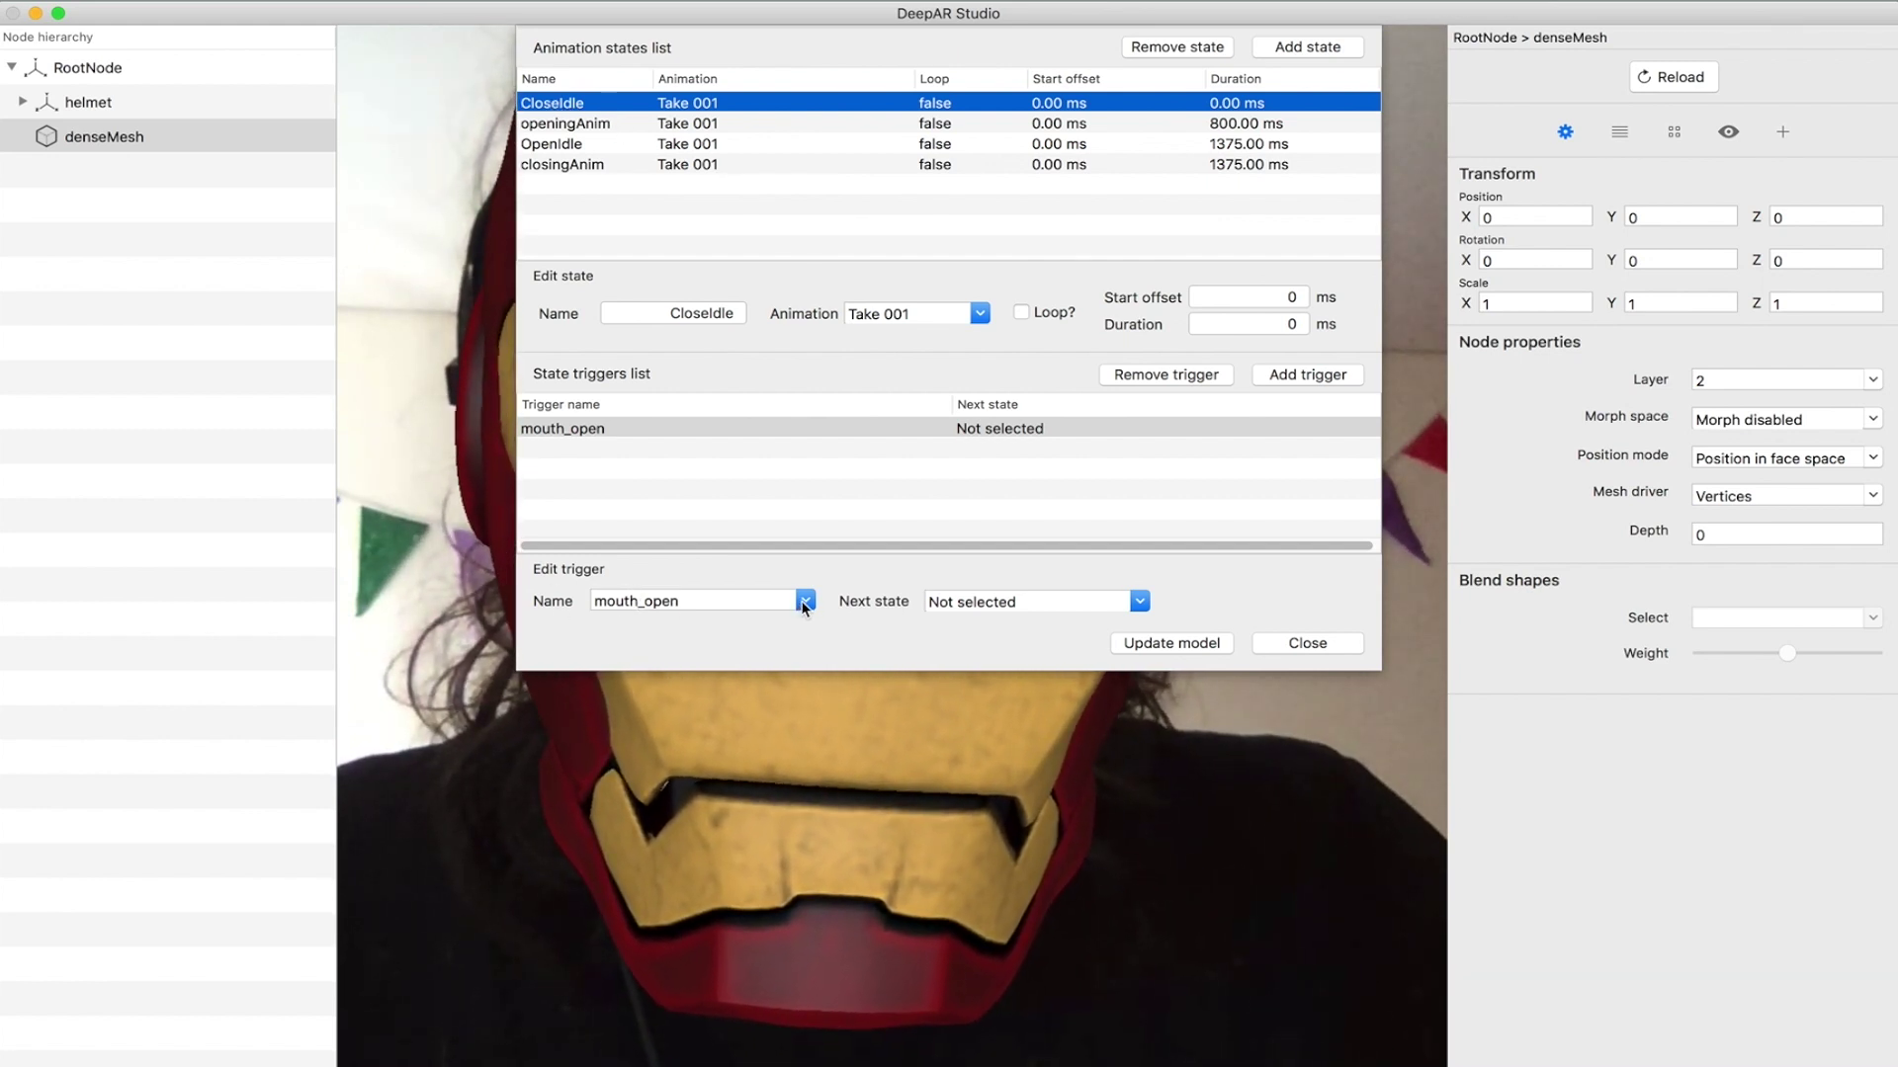
pyautogui.click(1139, 601)
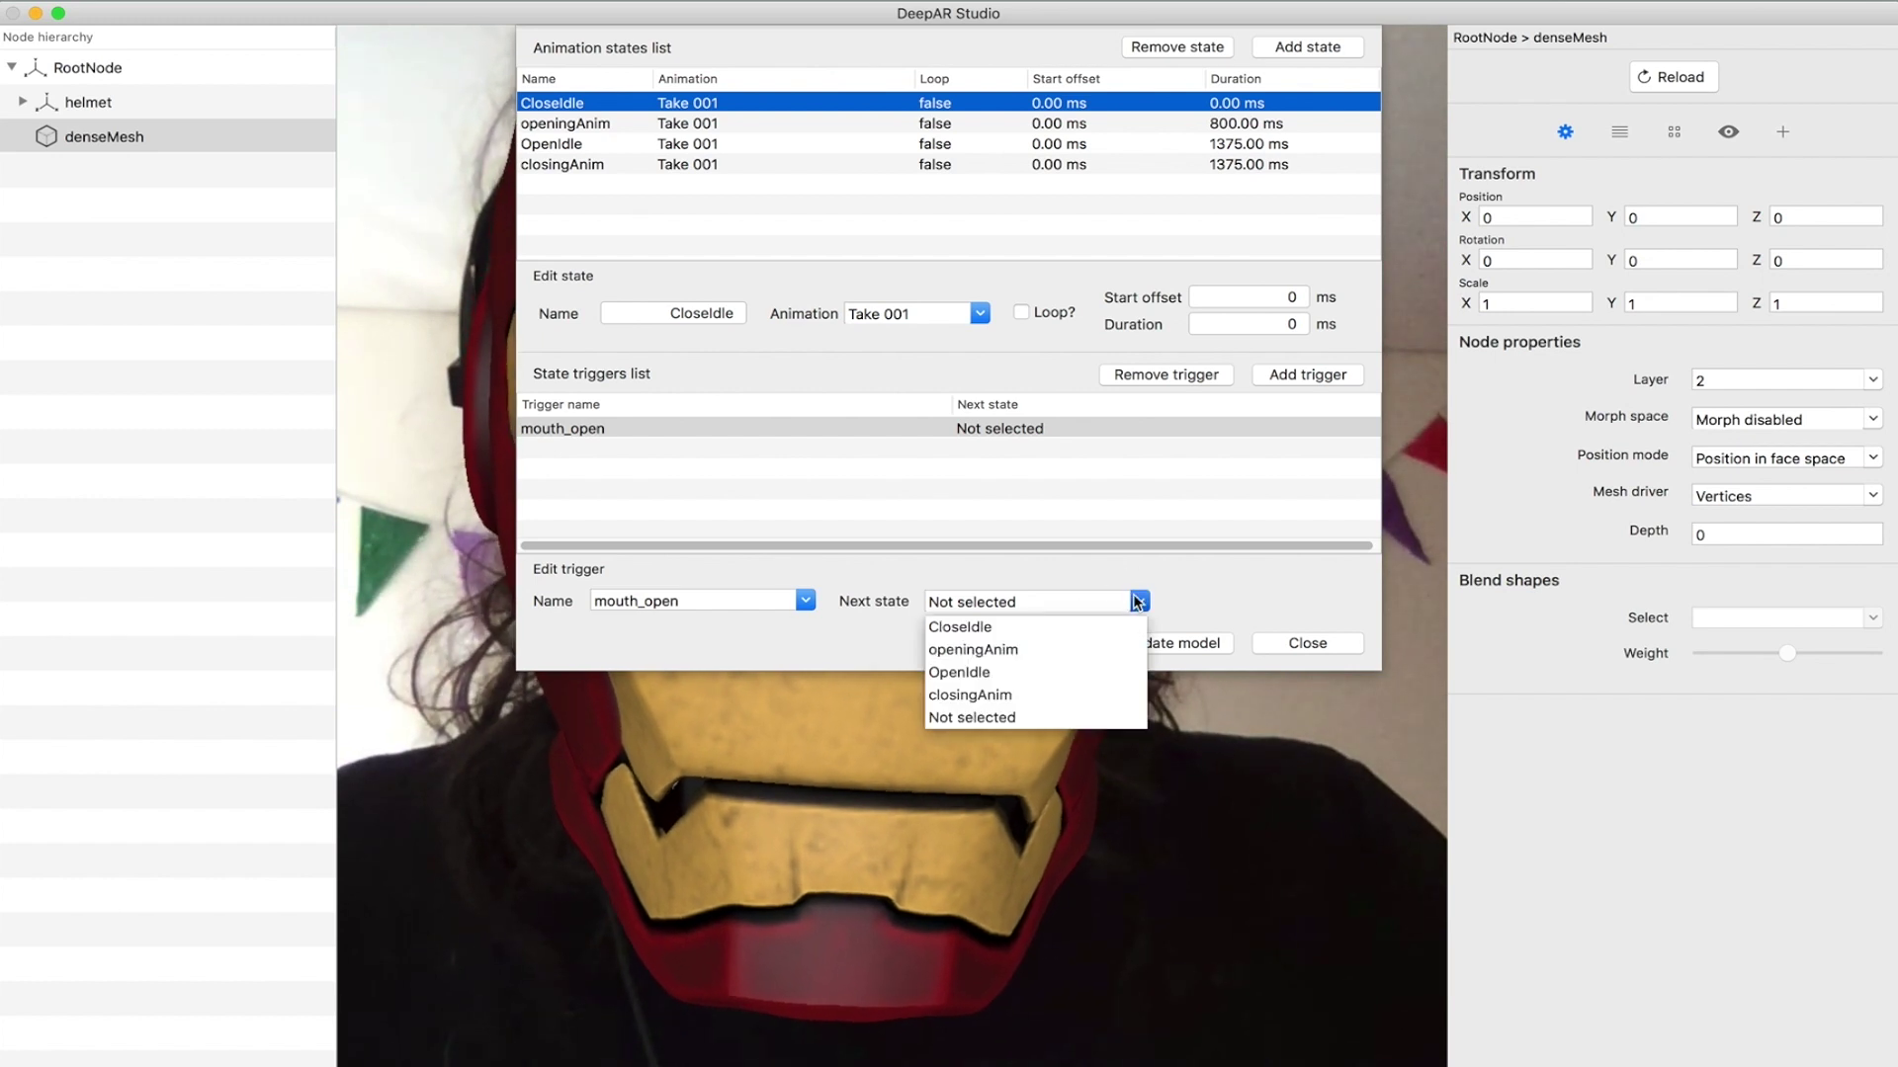
pyautogui.click(1000, 650)
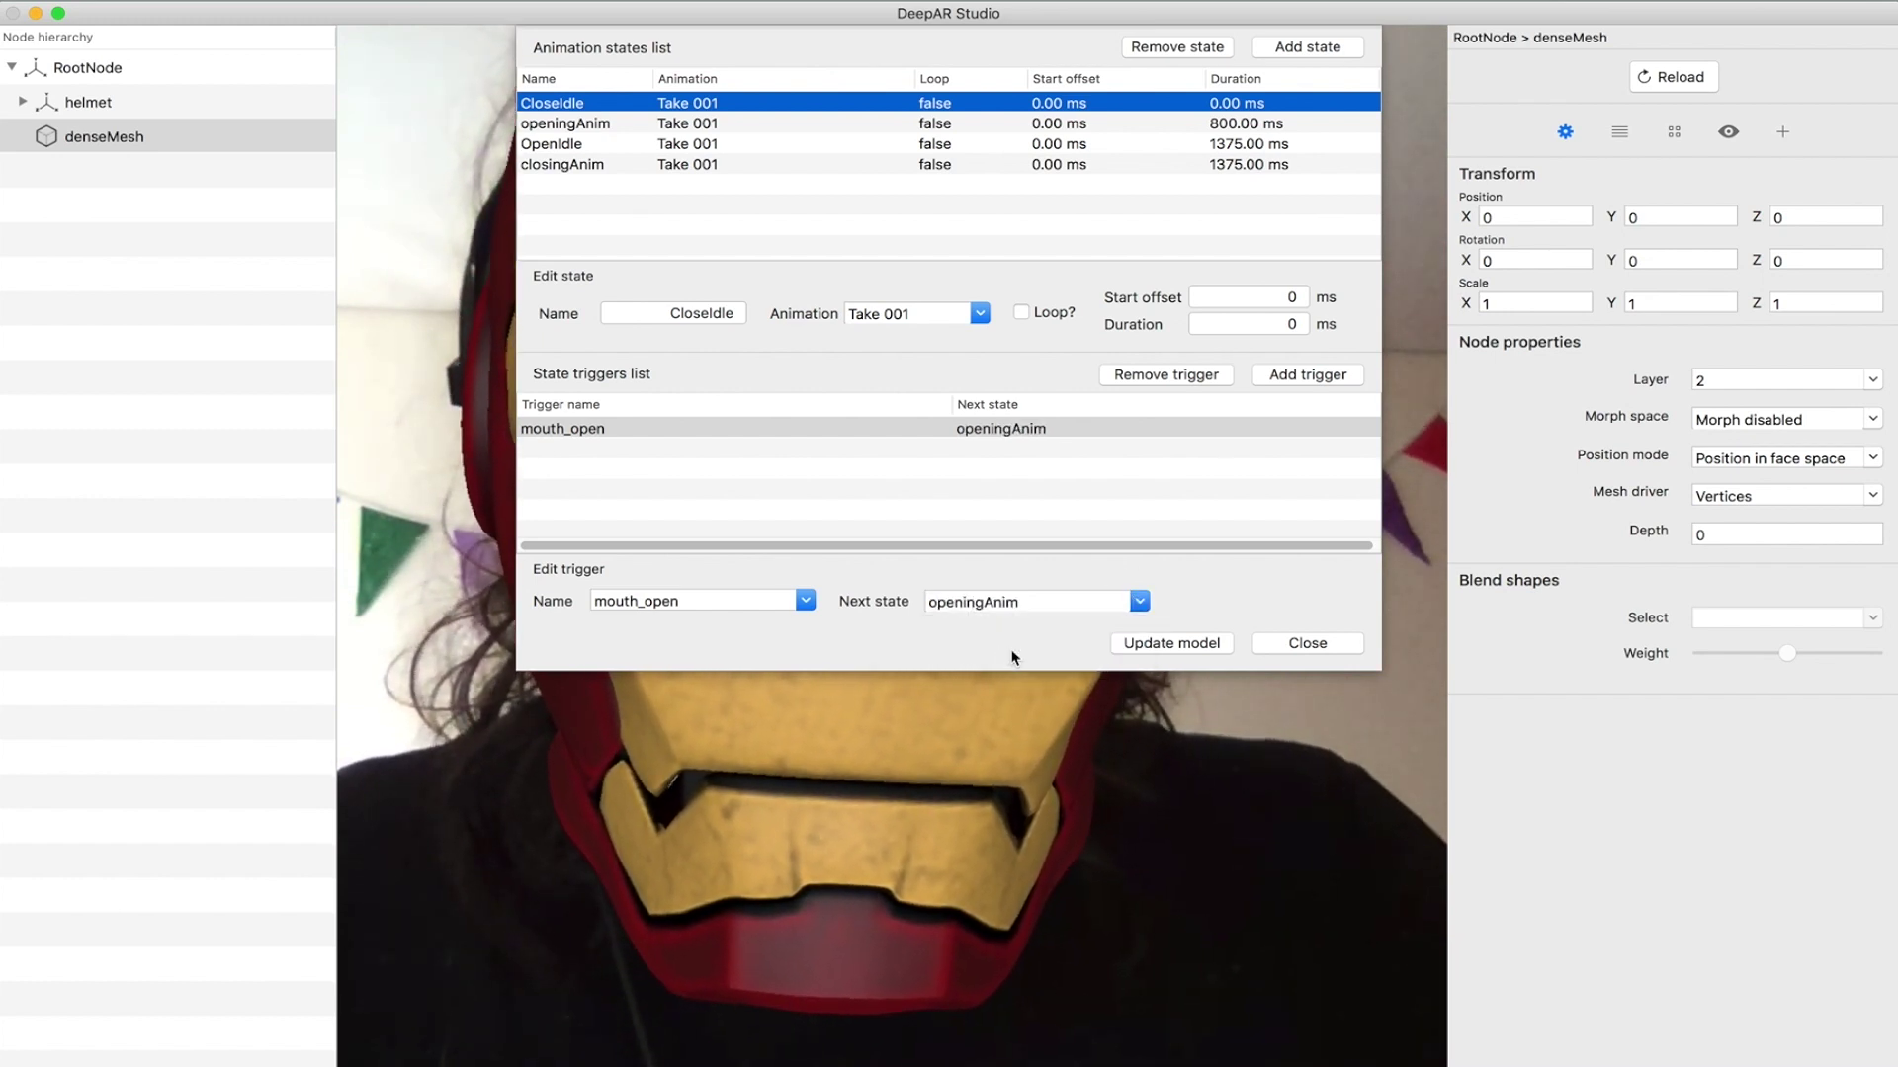
# - Add an on_end trigger to the openingAnim state with OpenIdle as its next state
pyautogui.click(601, 124)
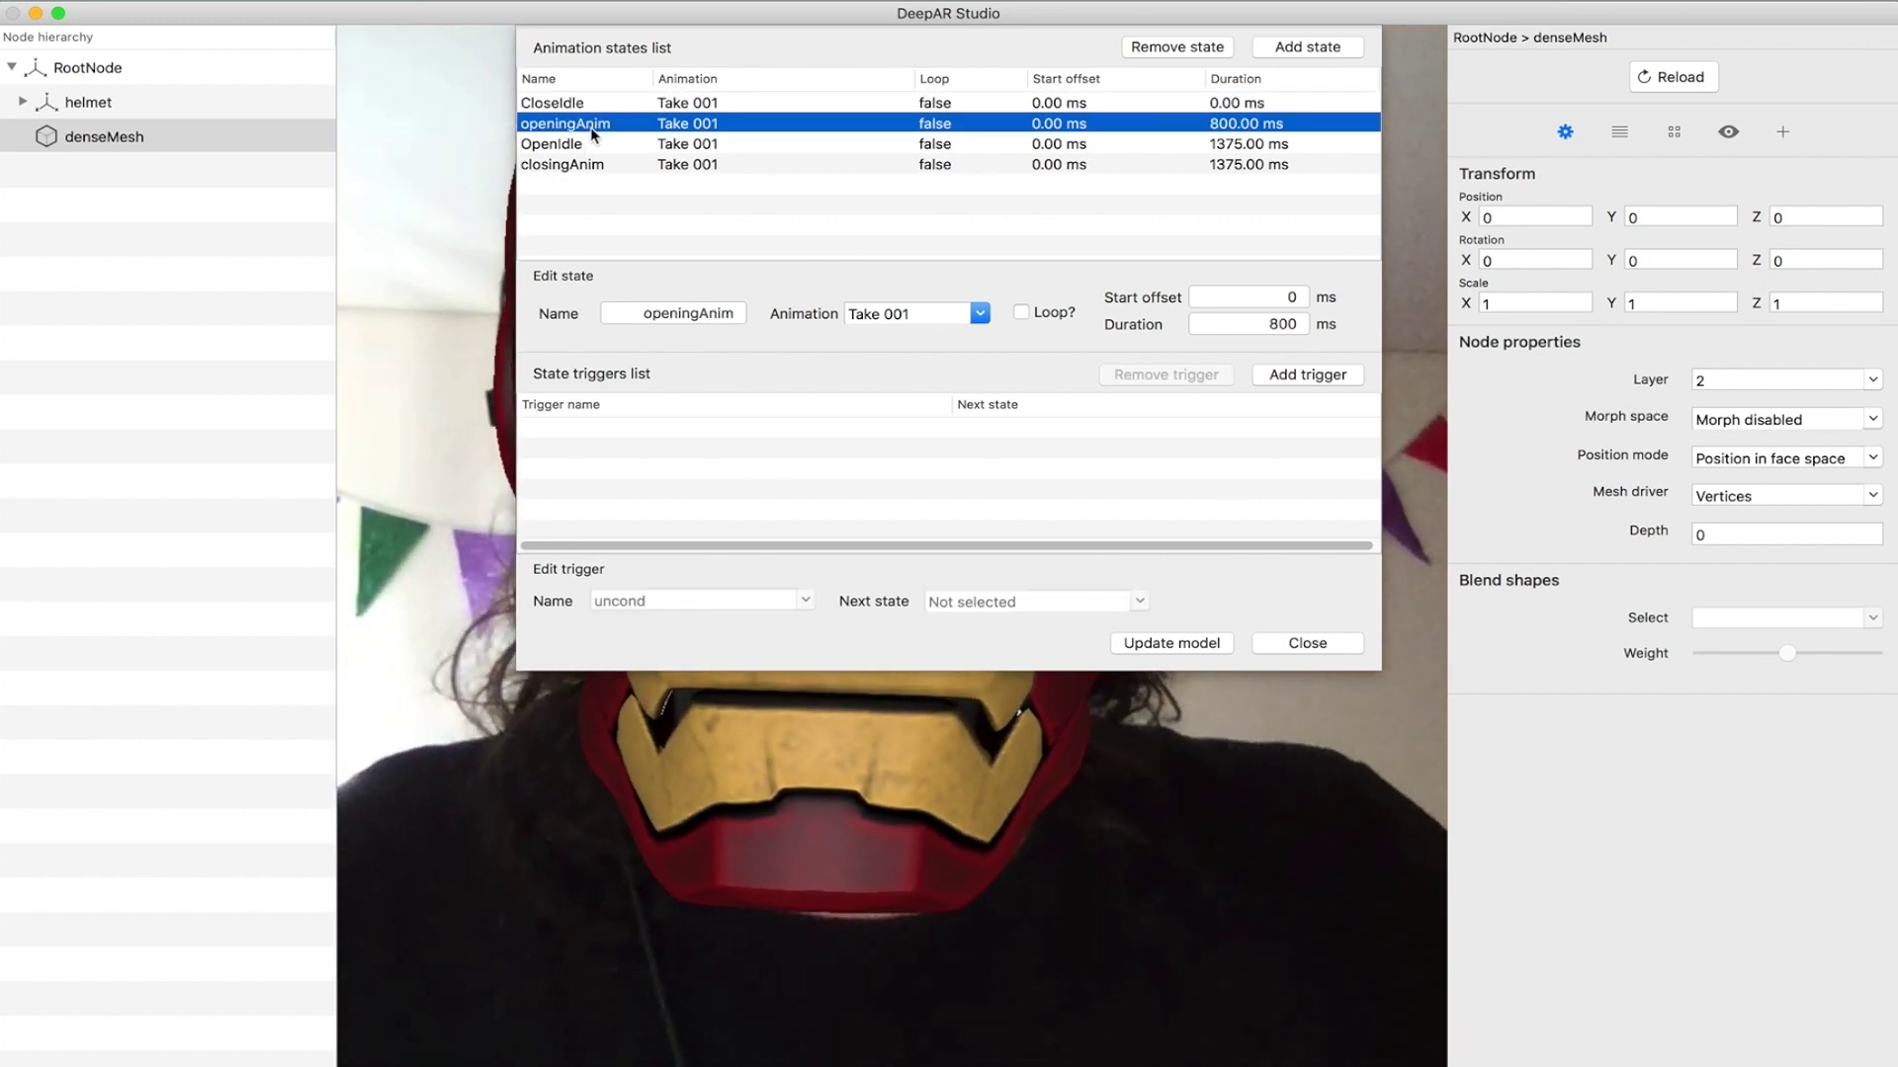
pyautogui.click(1307, 374)
pyautogui.click(661, 428)
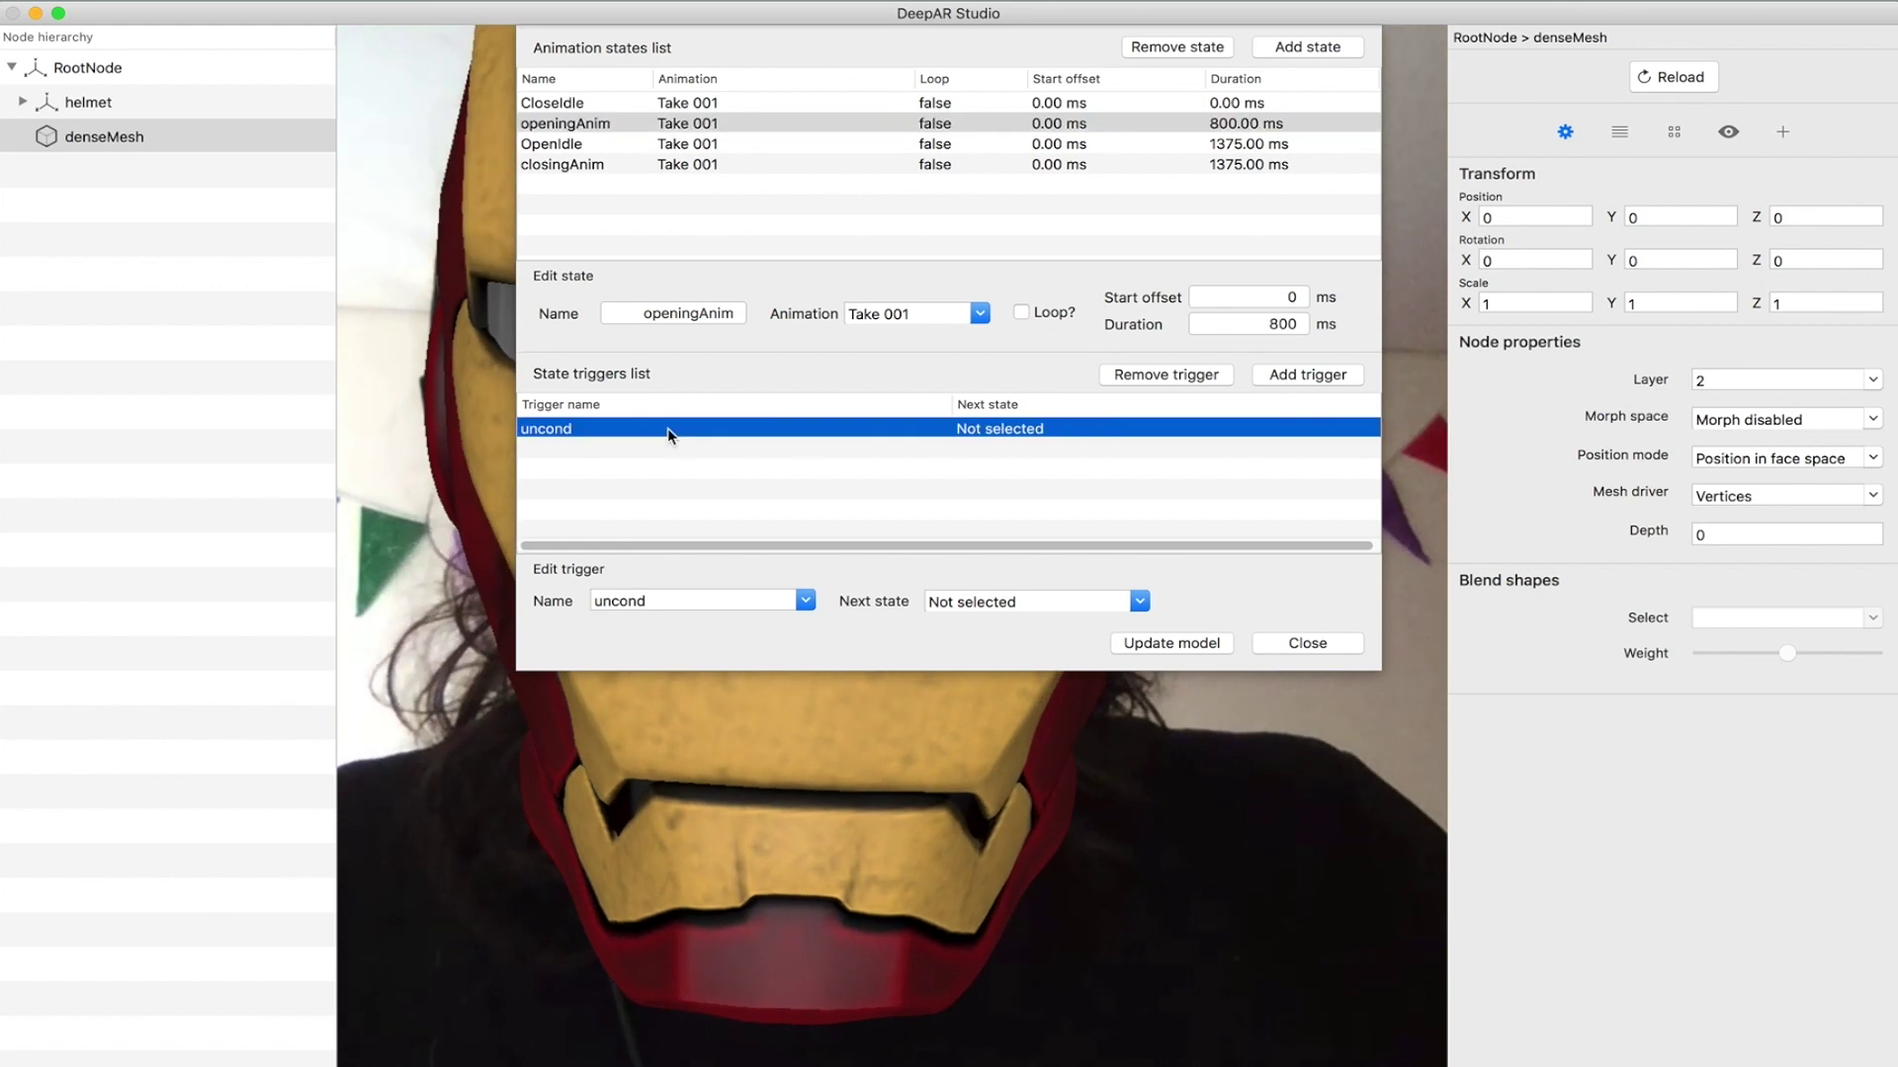
pyautogui.click(603, 127)
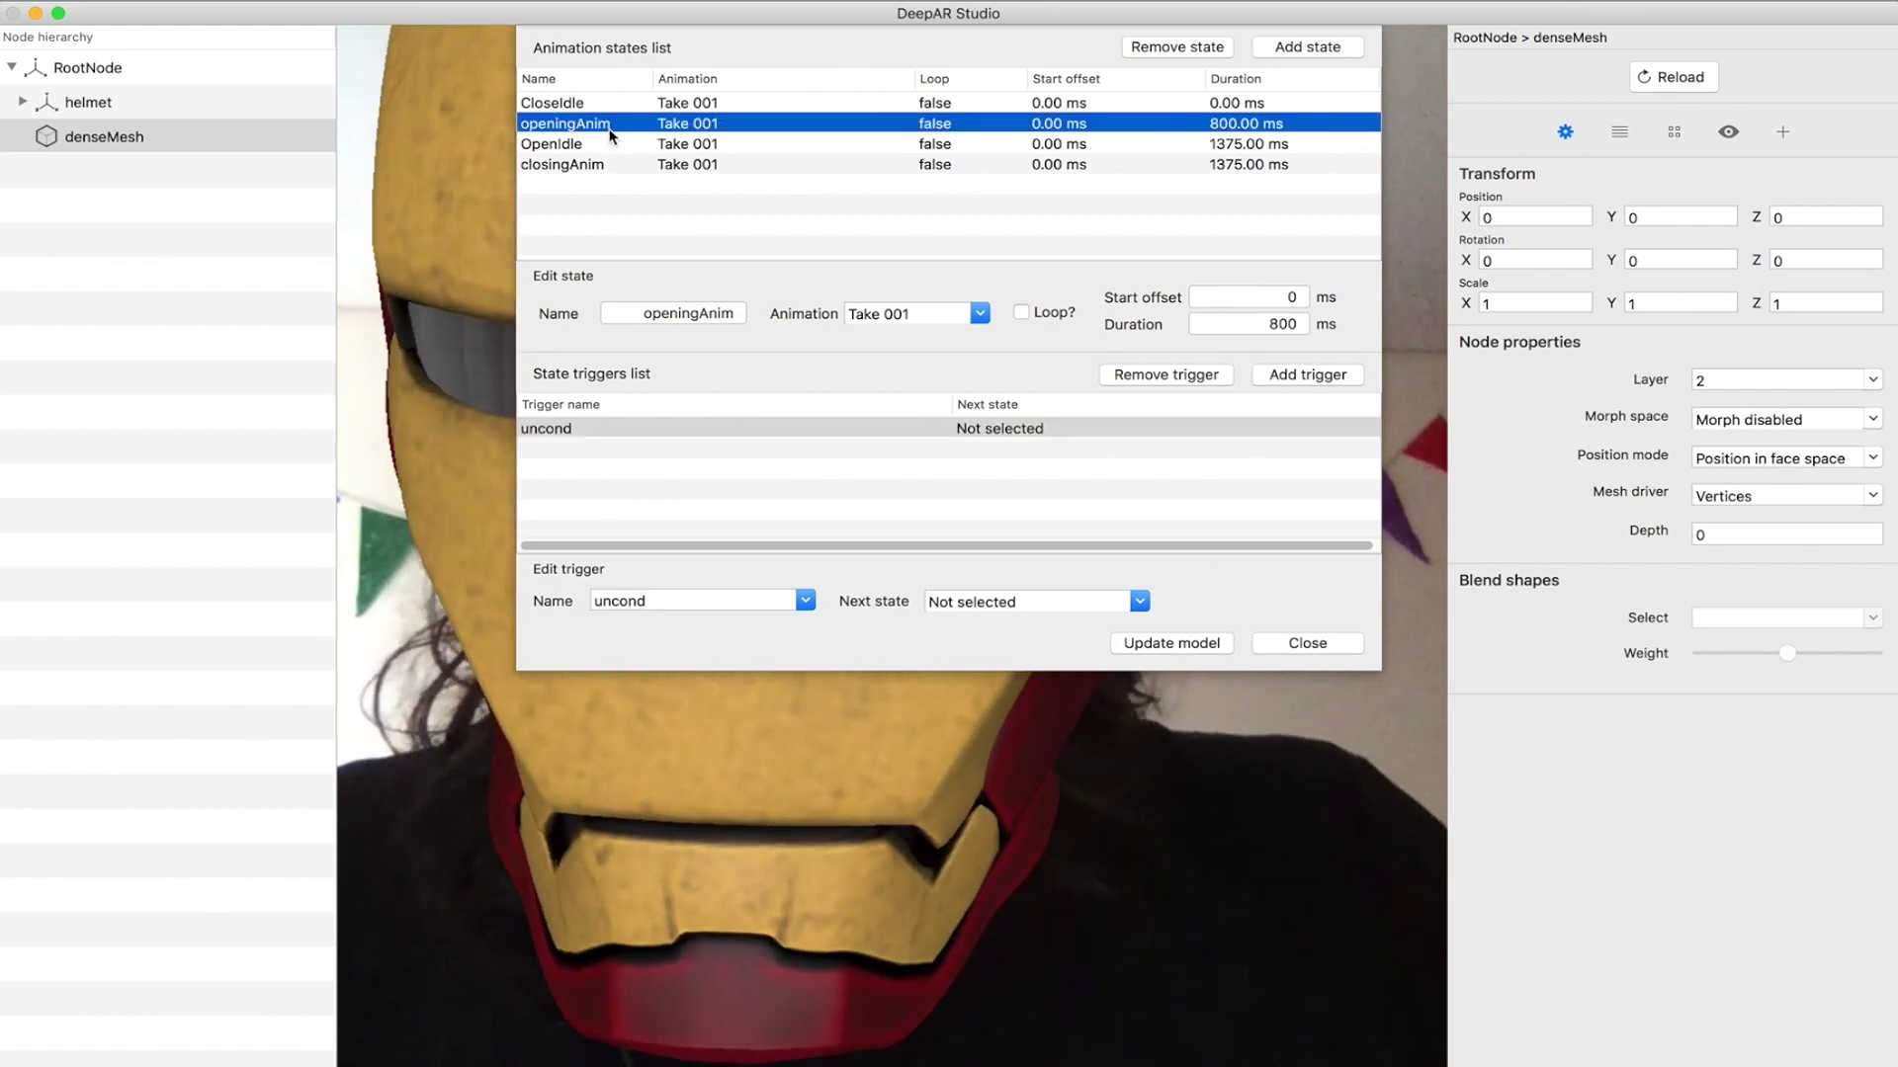
pyautogui.click(776, 600)
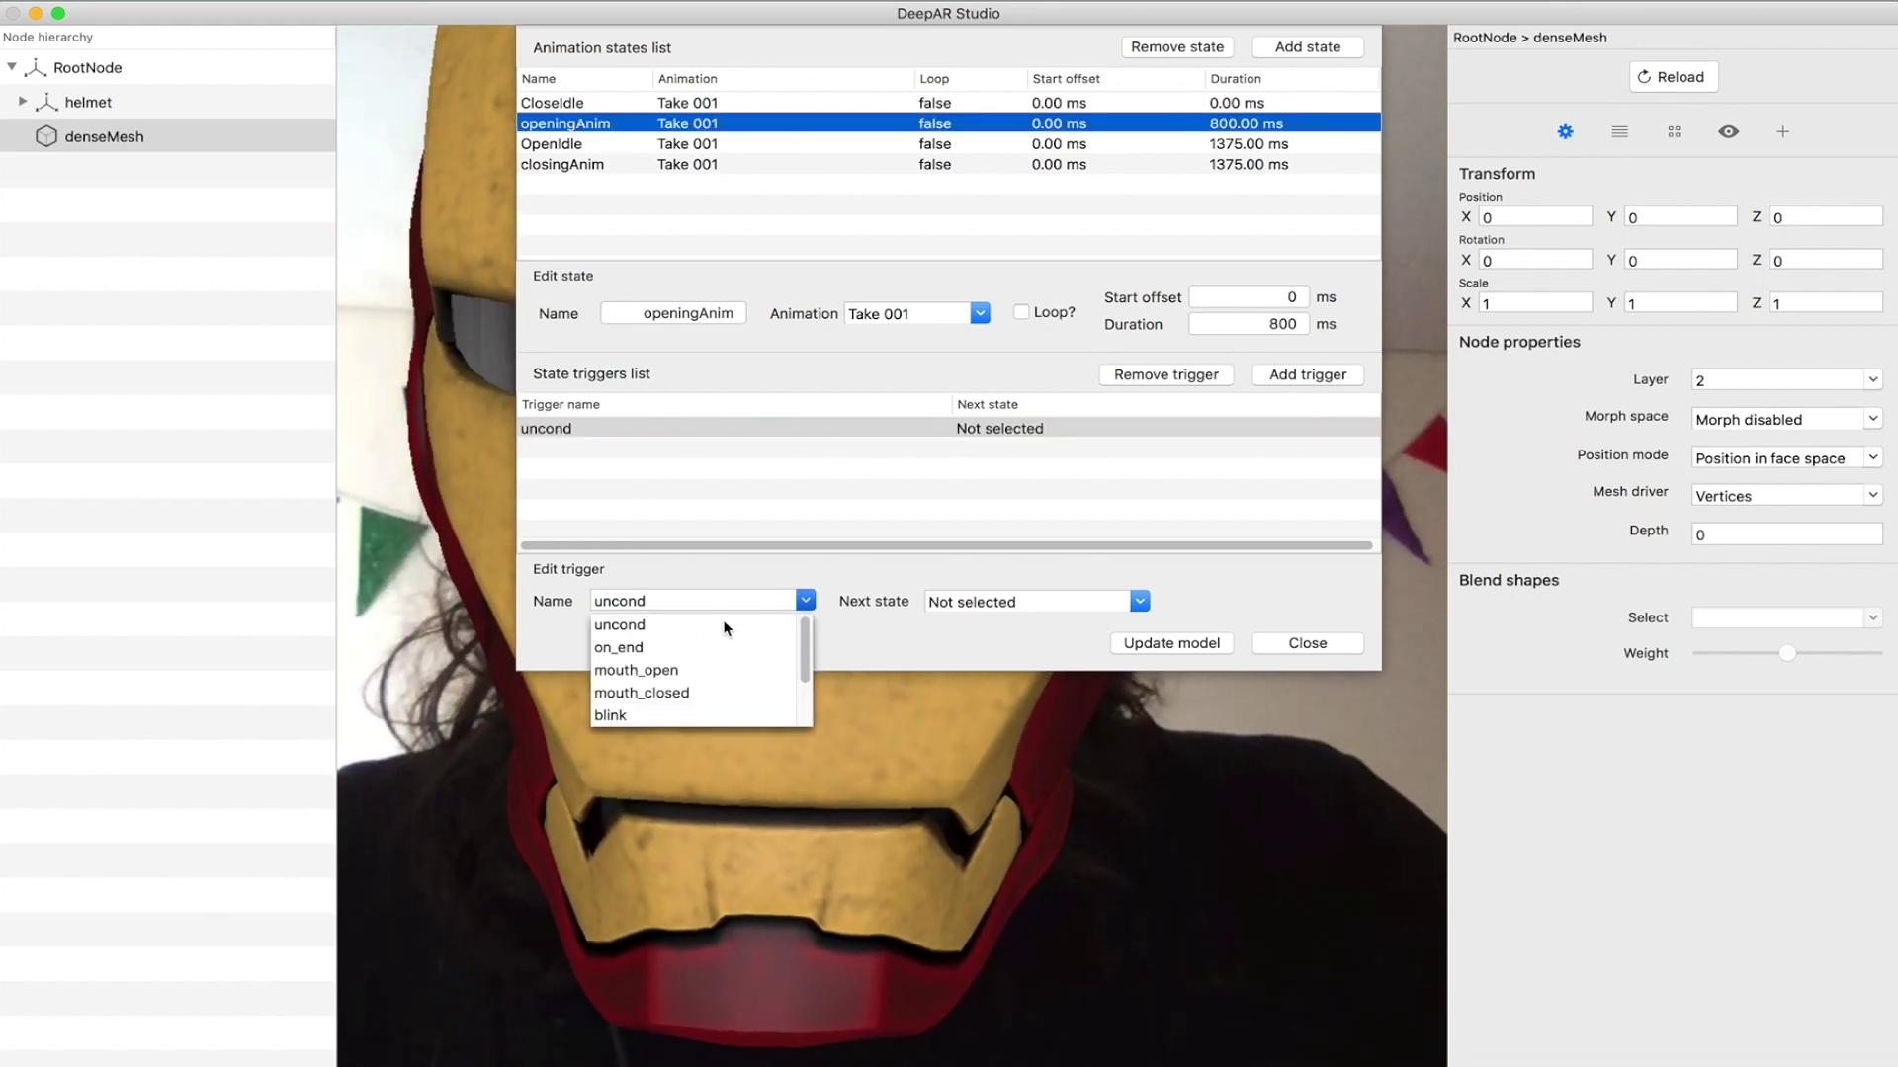
pyautogui.click(664, 644)
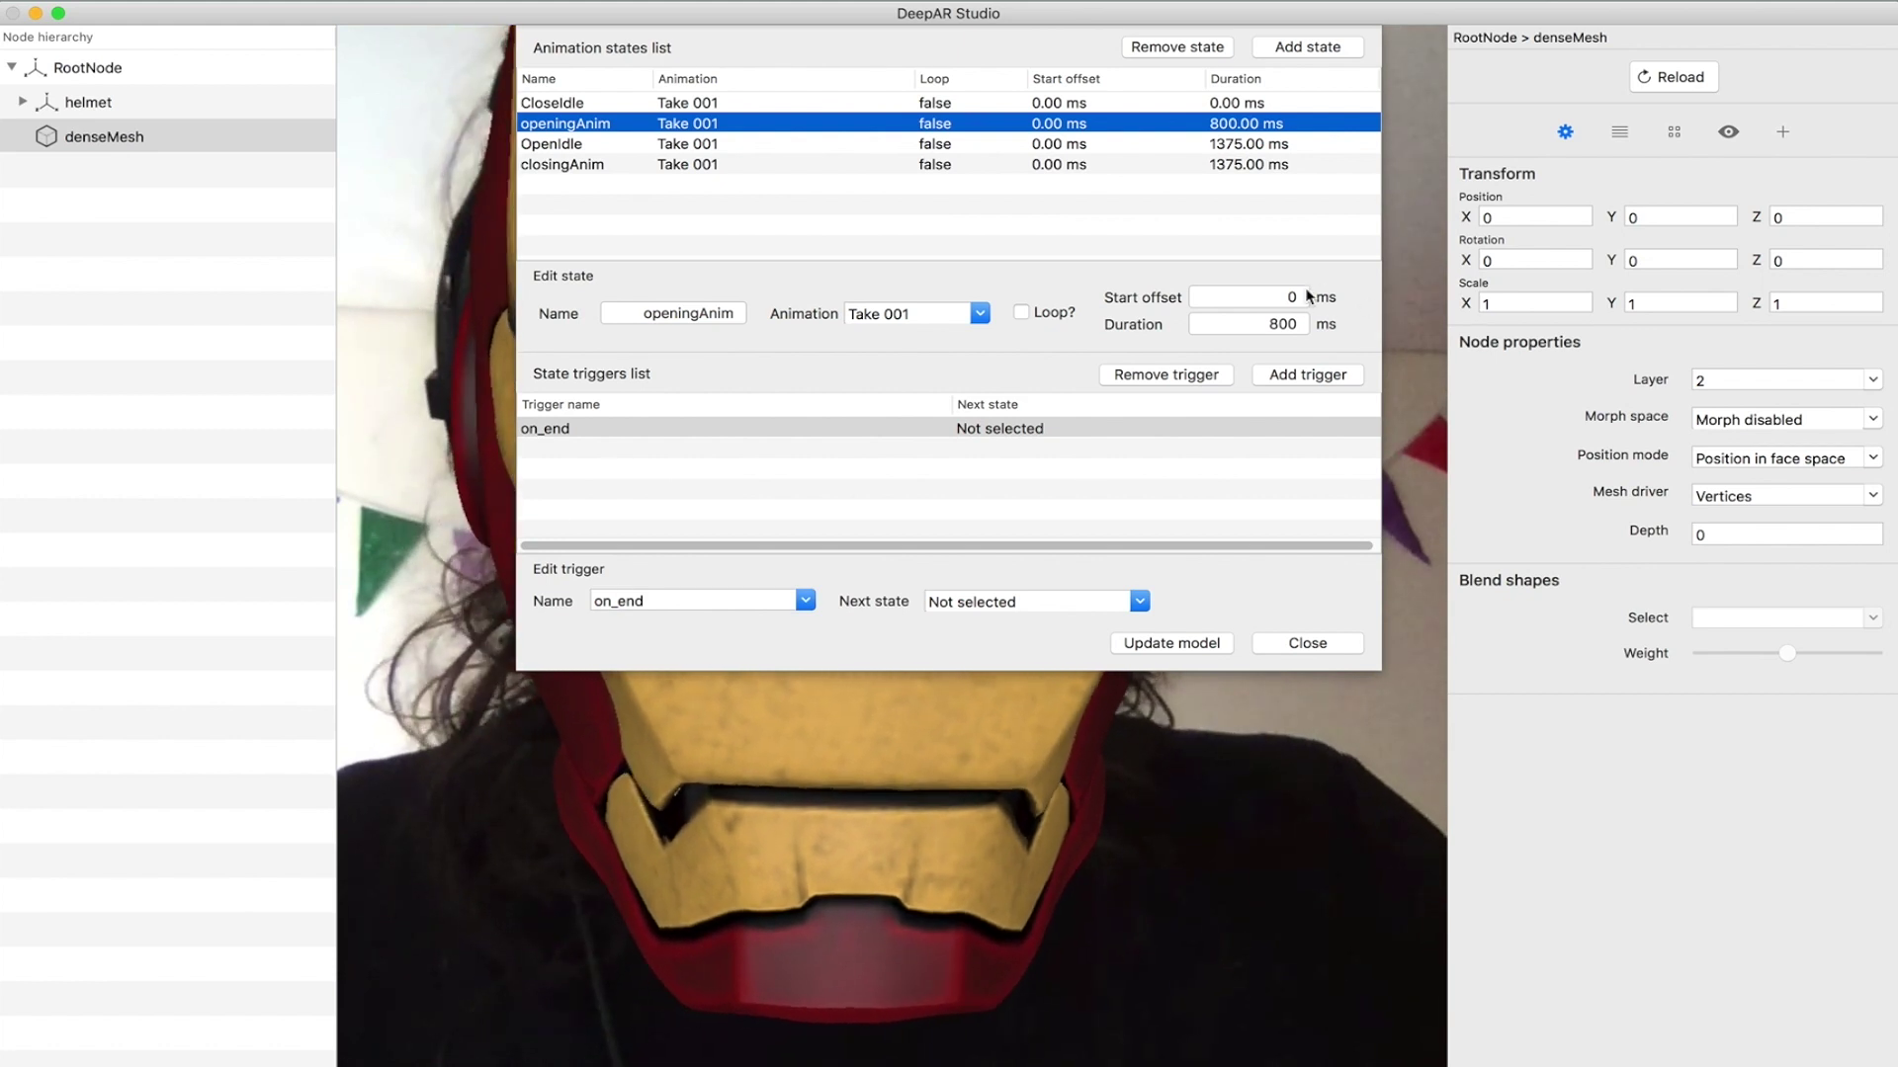
pyautogui.click(1139, 599)
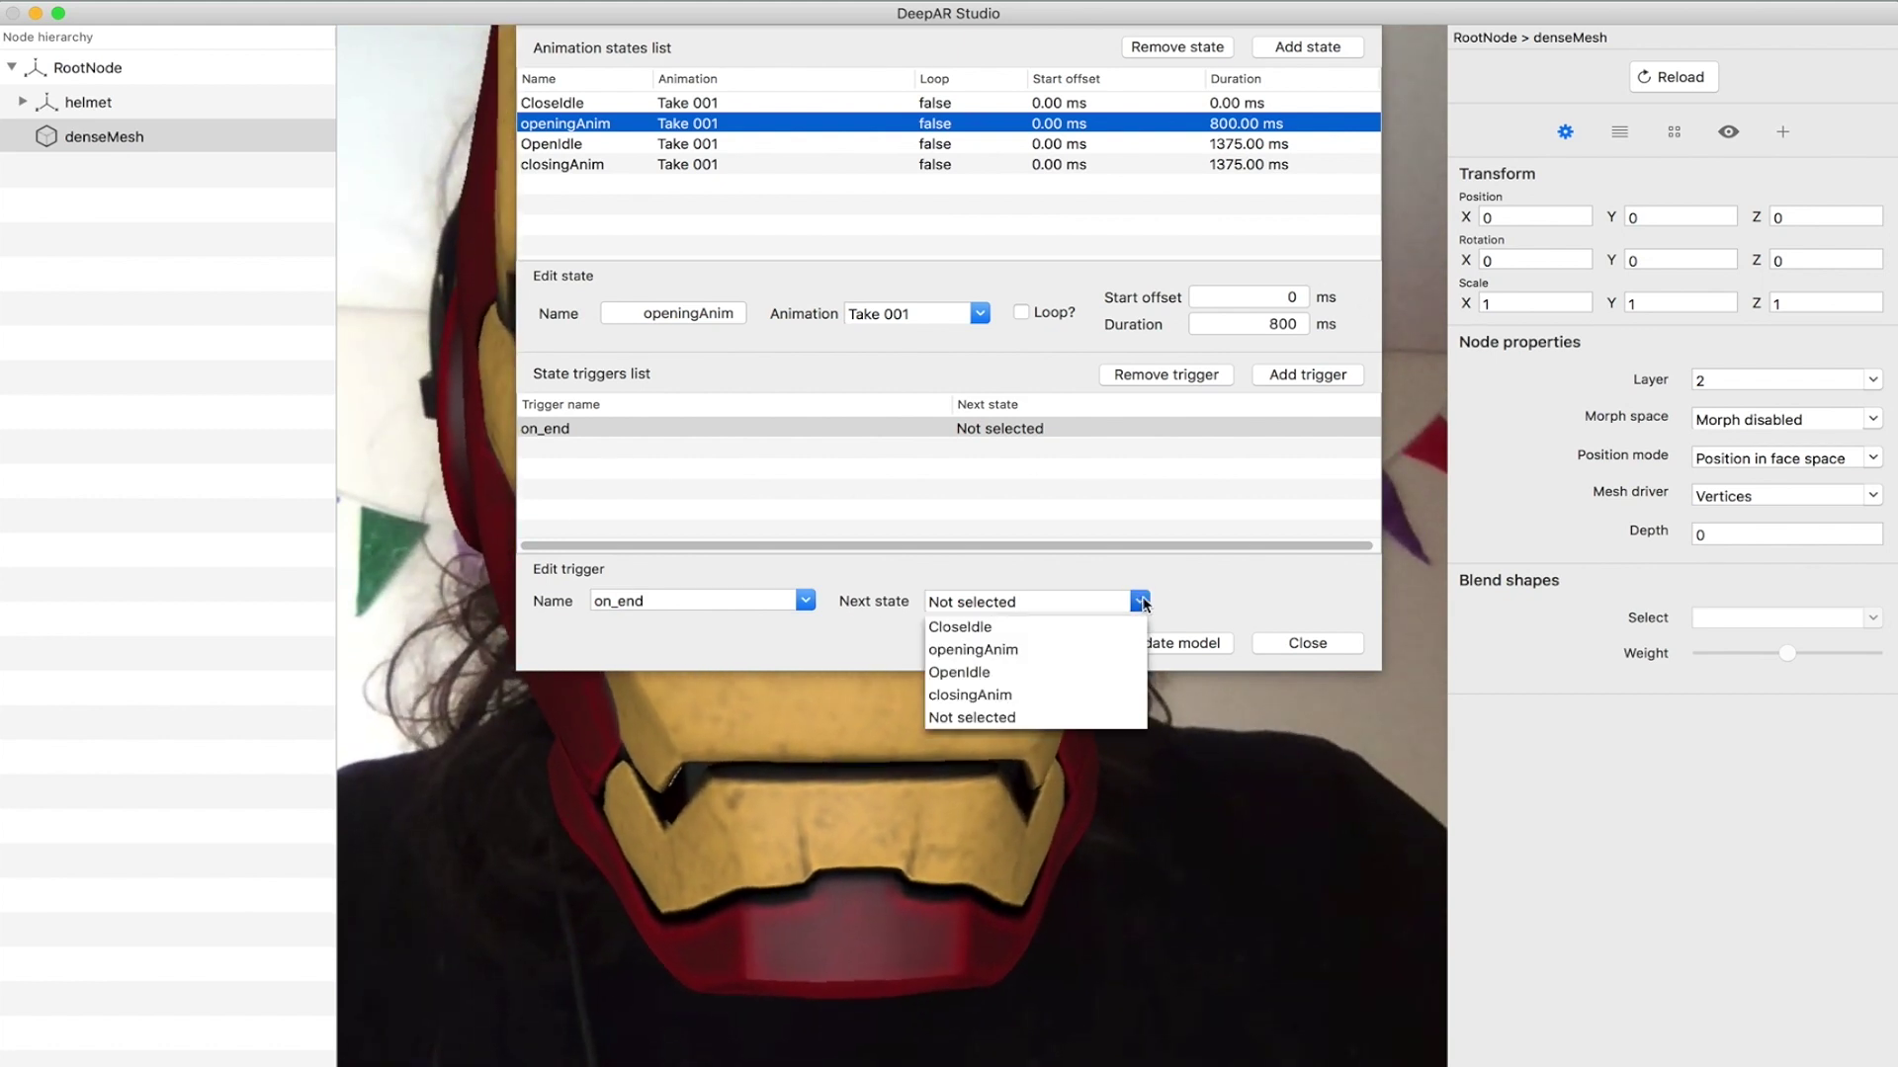
pyautogui.click(990, 675)
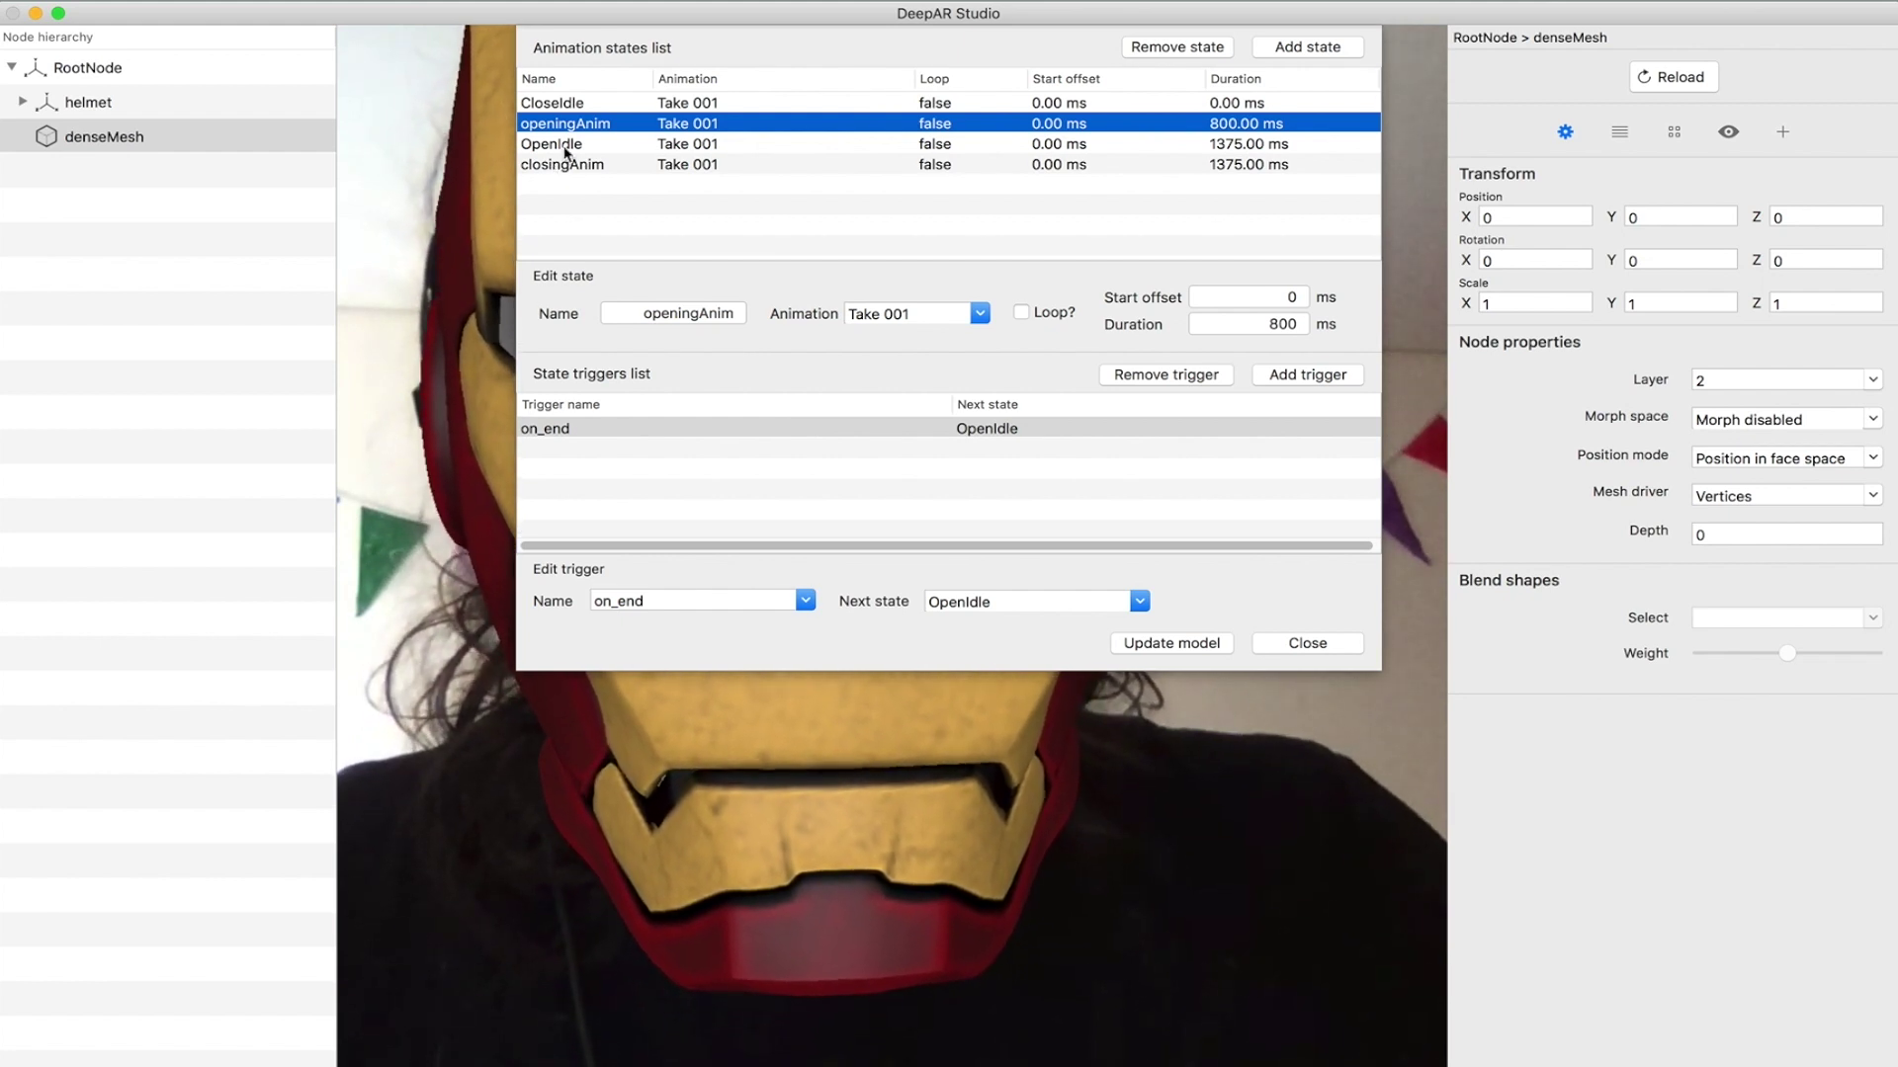
# - Set the OpenIdle state's start offset to 800 ms and its duration to 0 ms
pyautogui.click(638, 144)
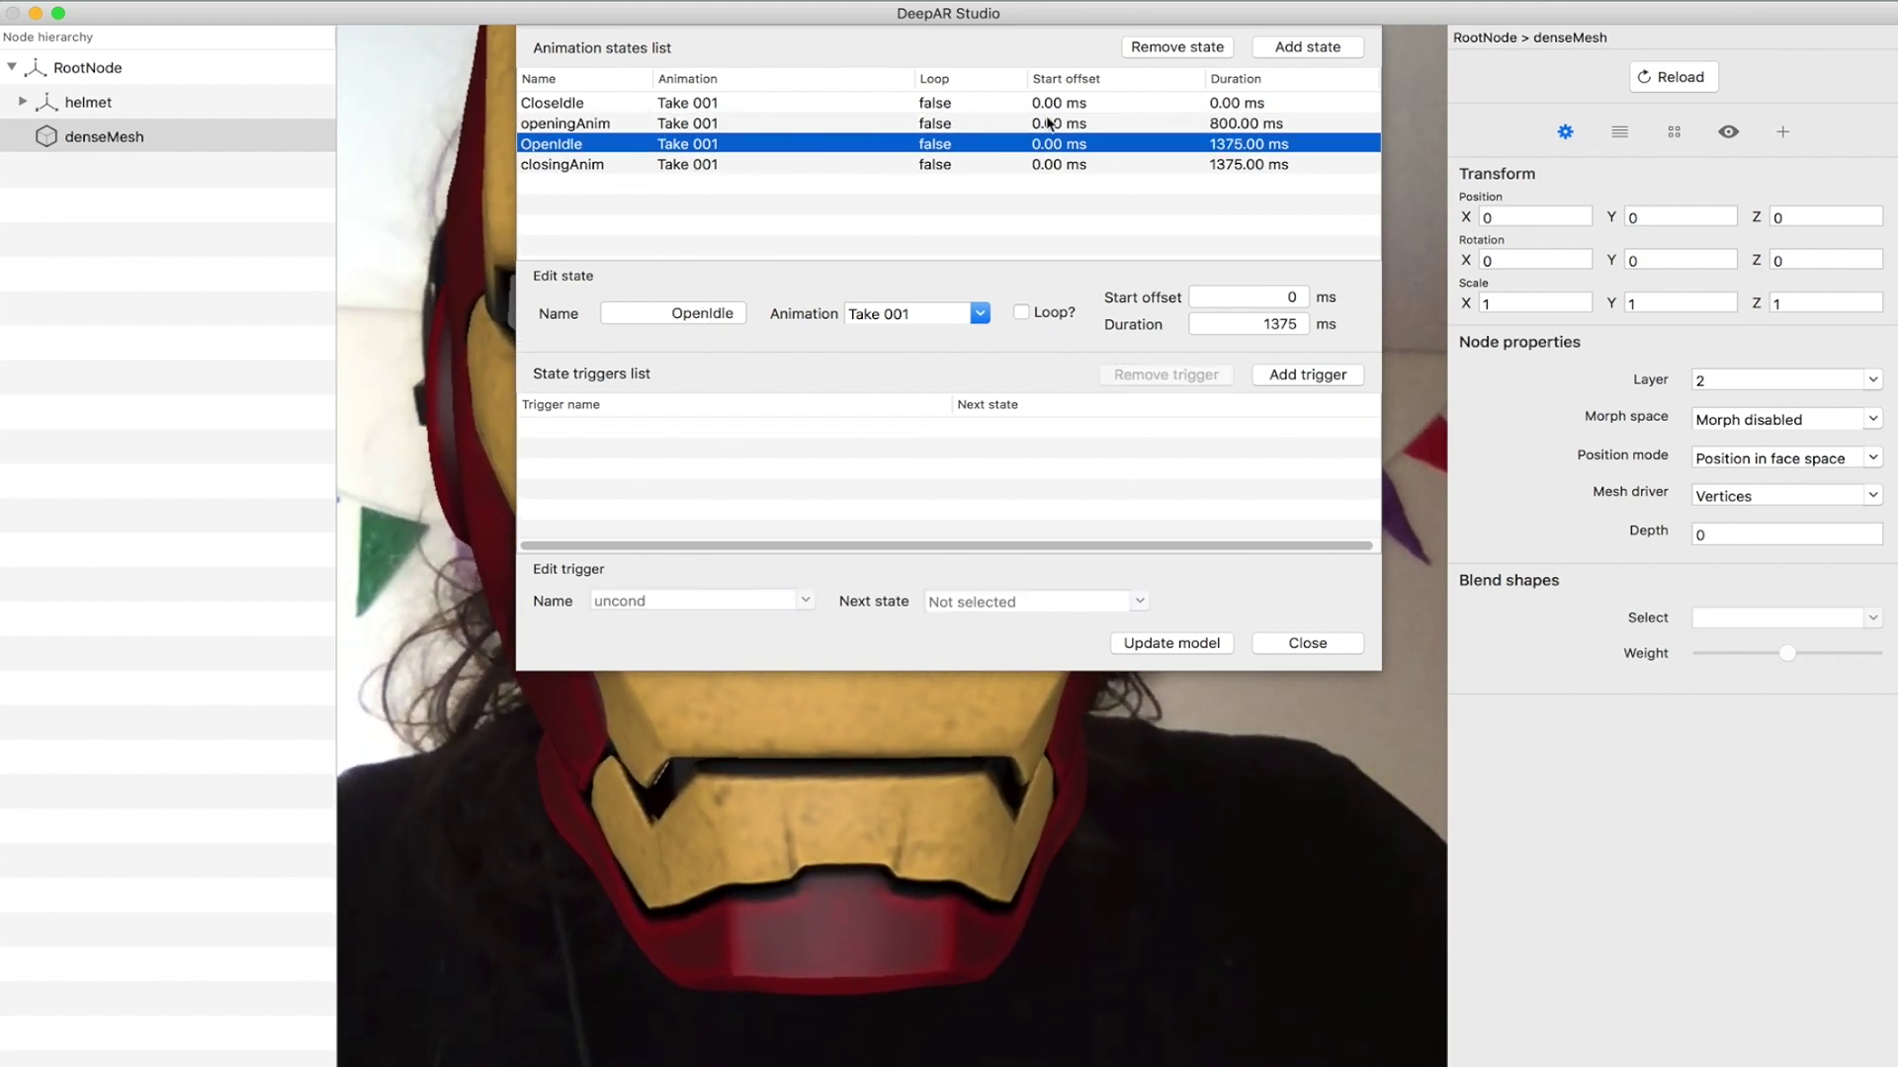
pyautogui.click(1260, 296)
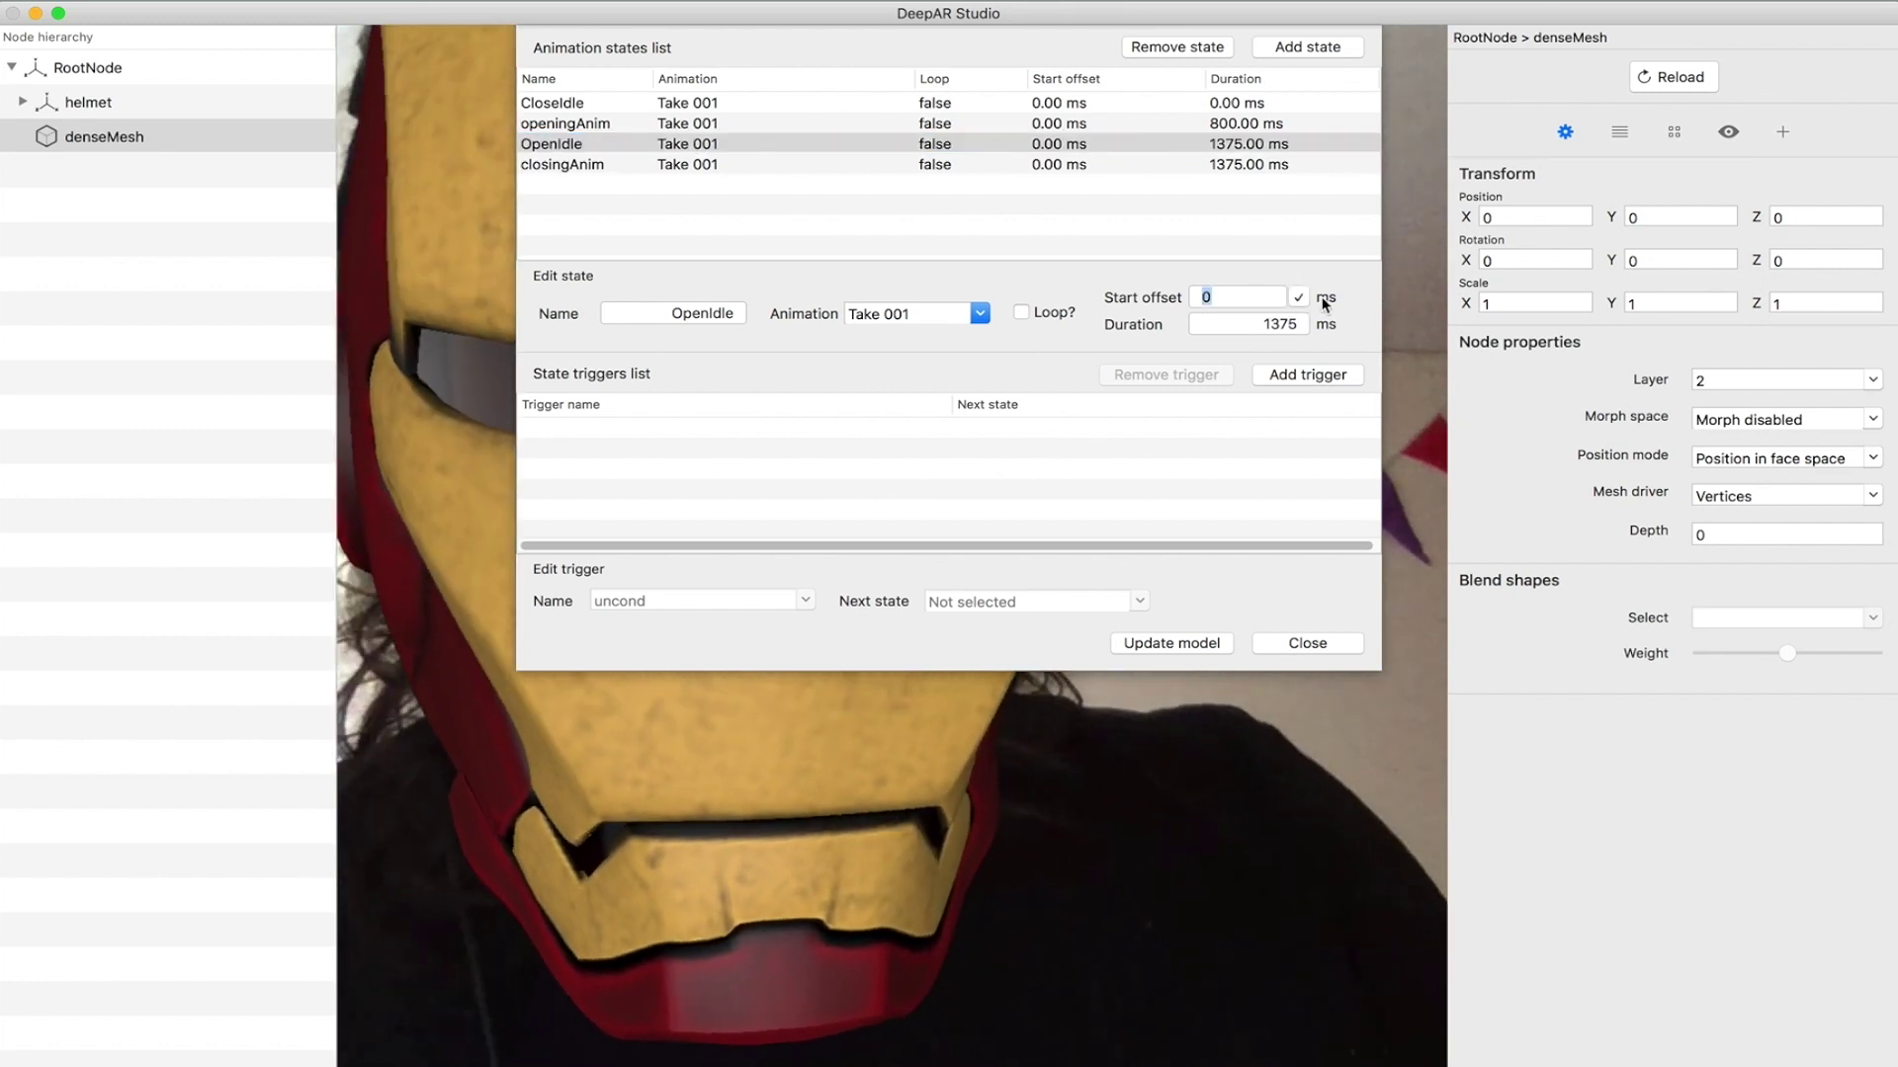
pyautogui.write('800')
pyautogui.click(1247, 323)
pyautogui.write('0')
pyautogui.press('Return')
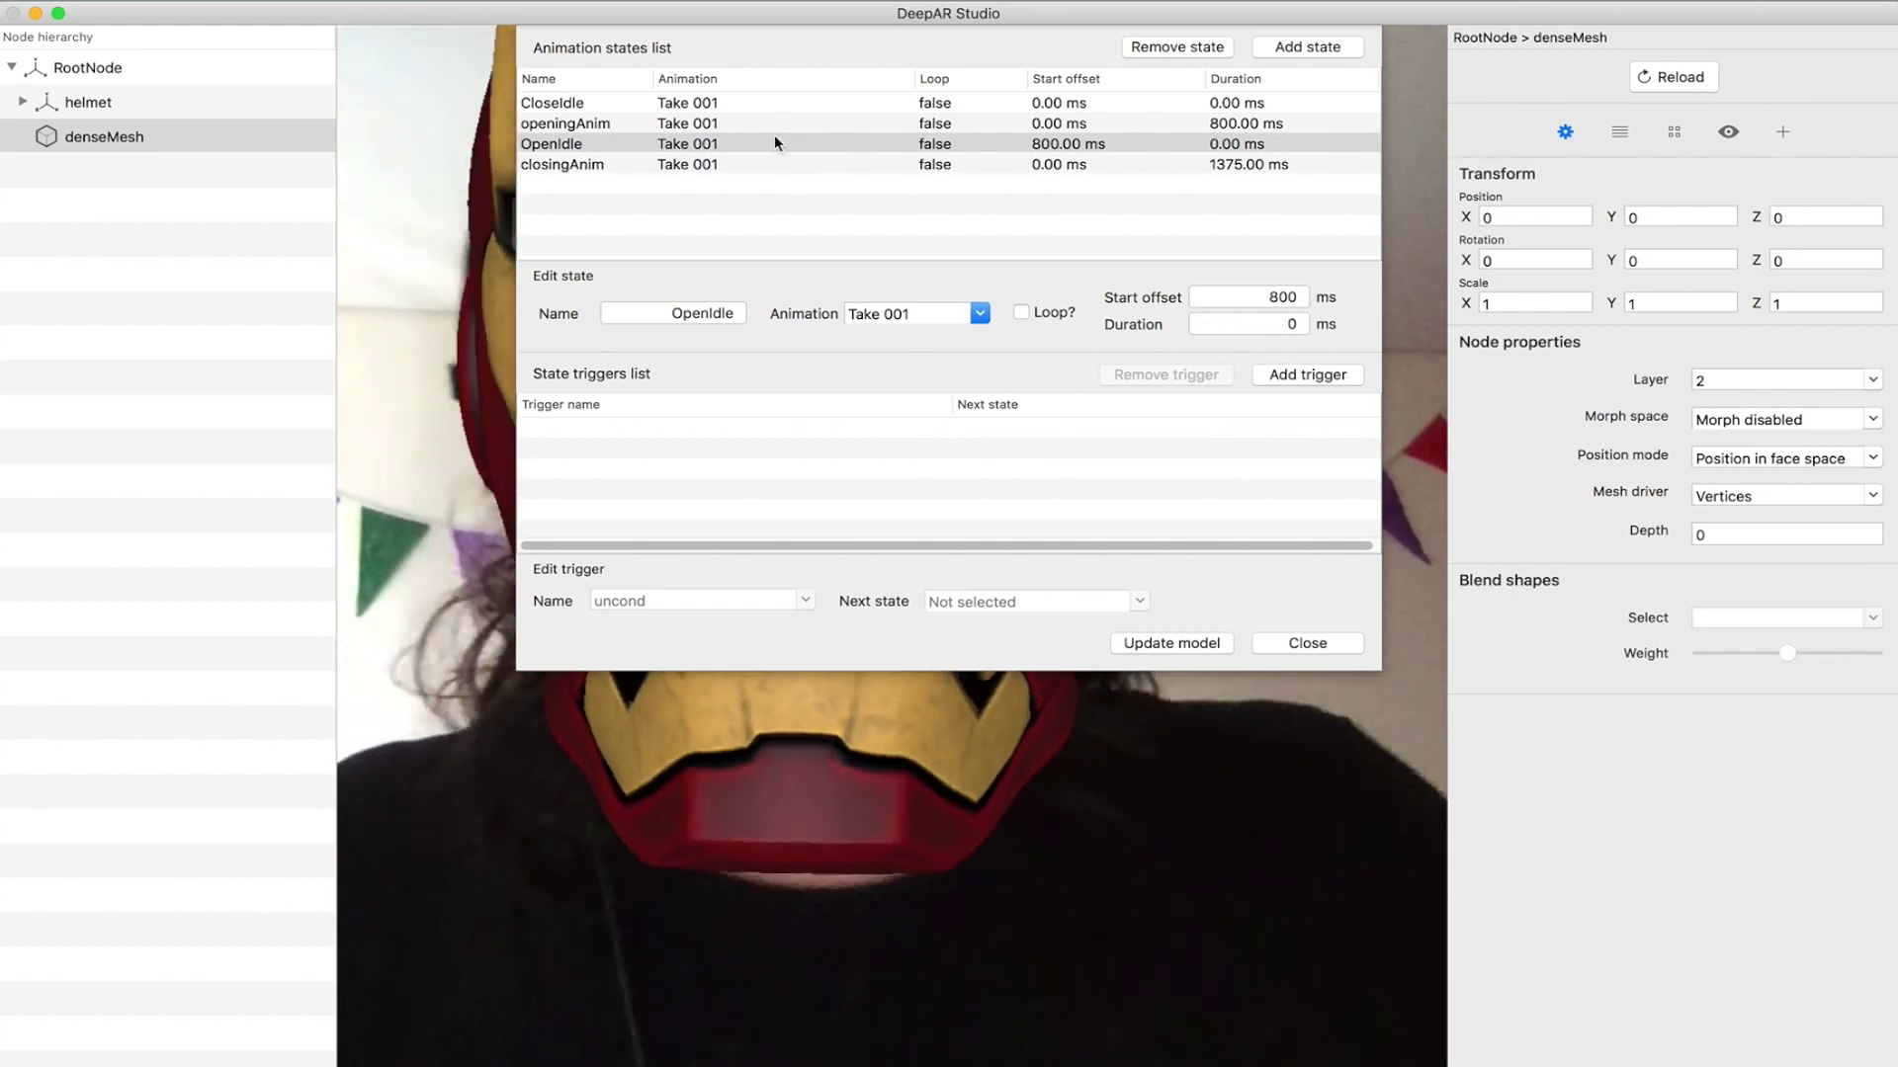
# - Add a mouth_open trigger to the OpenIdle state with closingAnim as its next state
pyautogui.click(613, 144)
pyautogui.click(1300, 376)
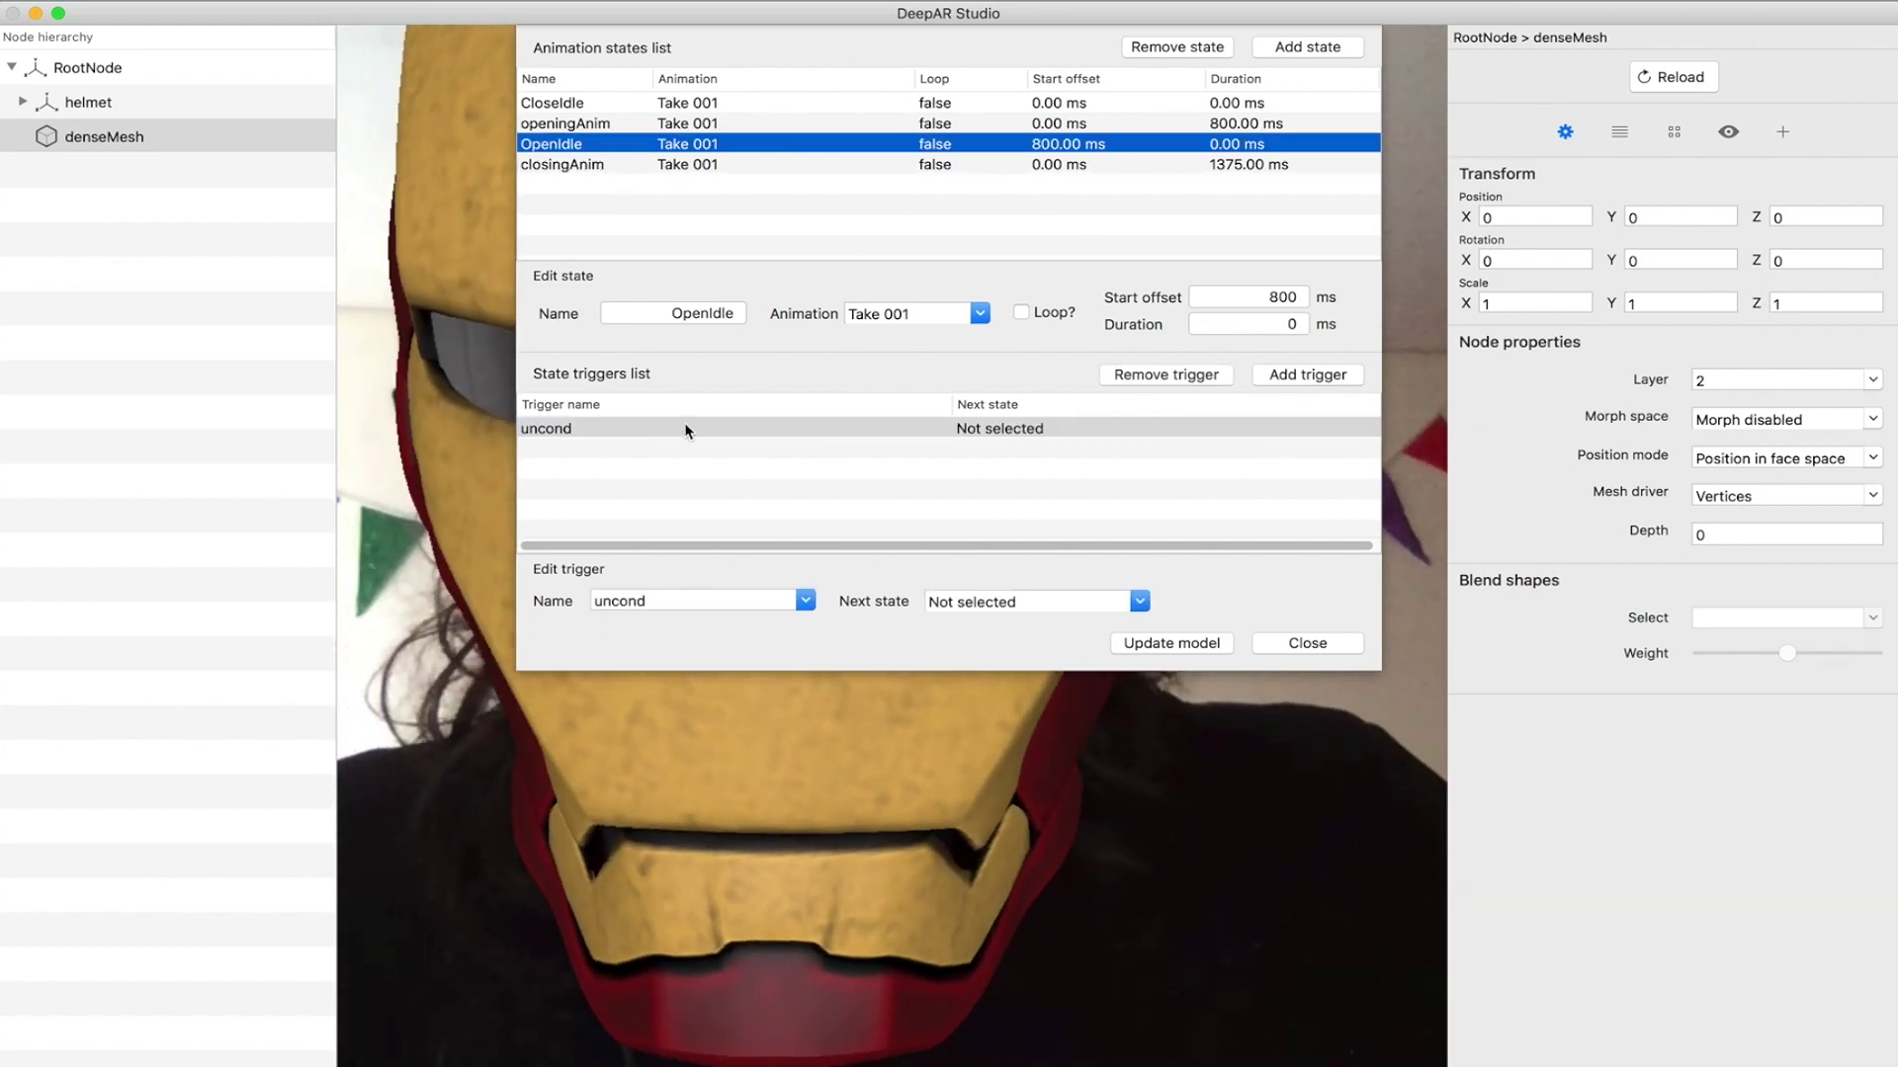
pyautogui.click(805, 600)
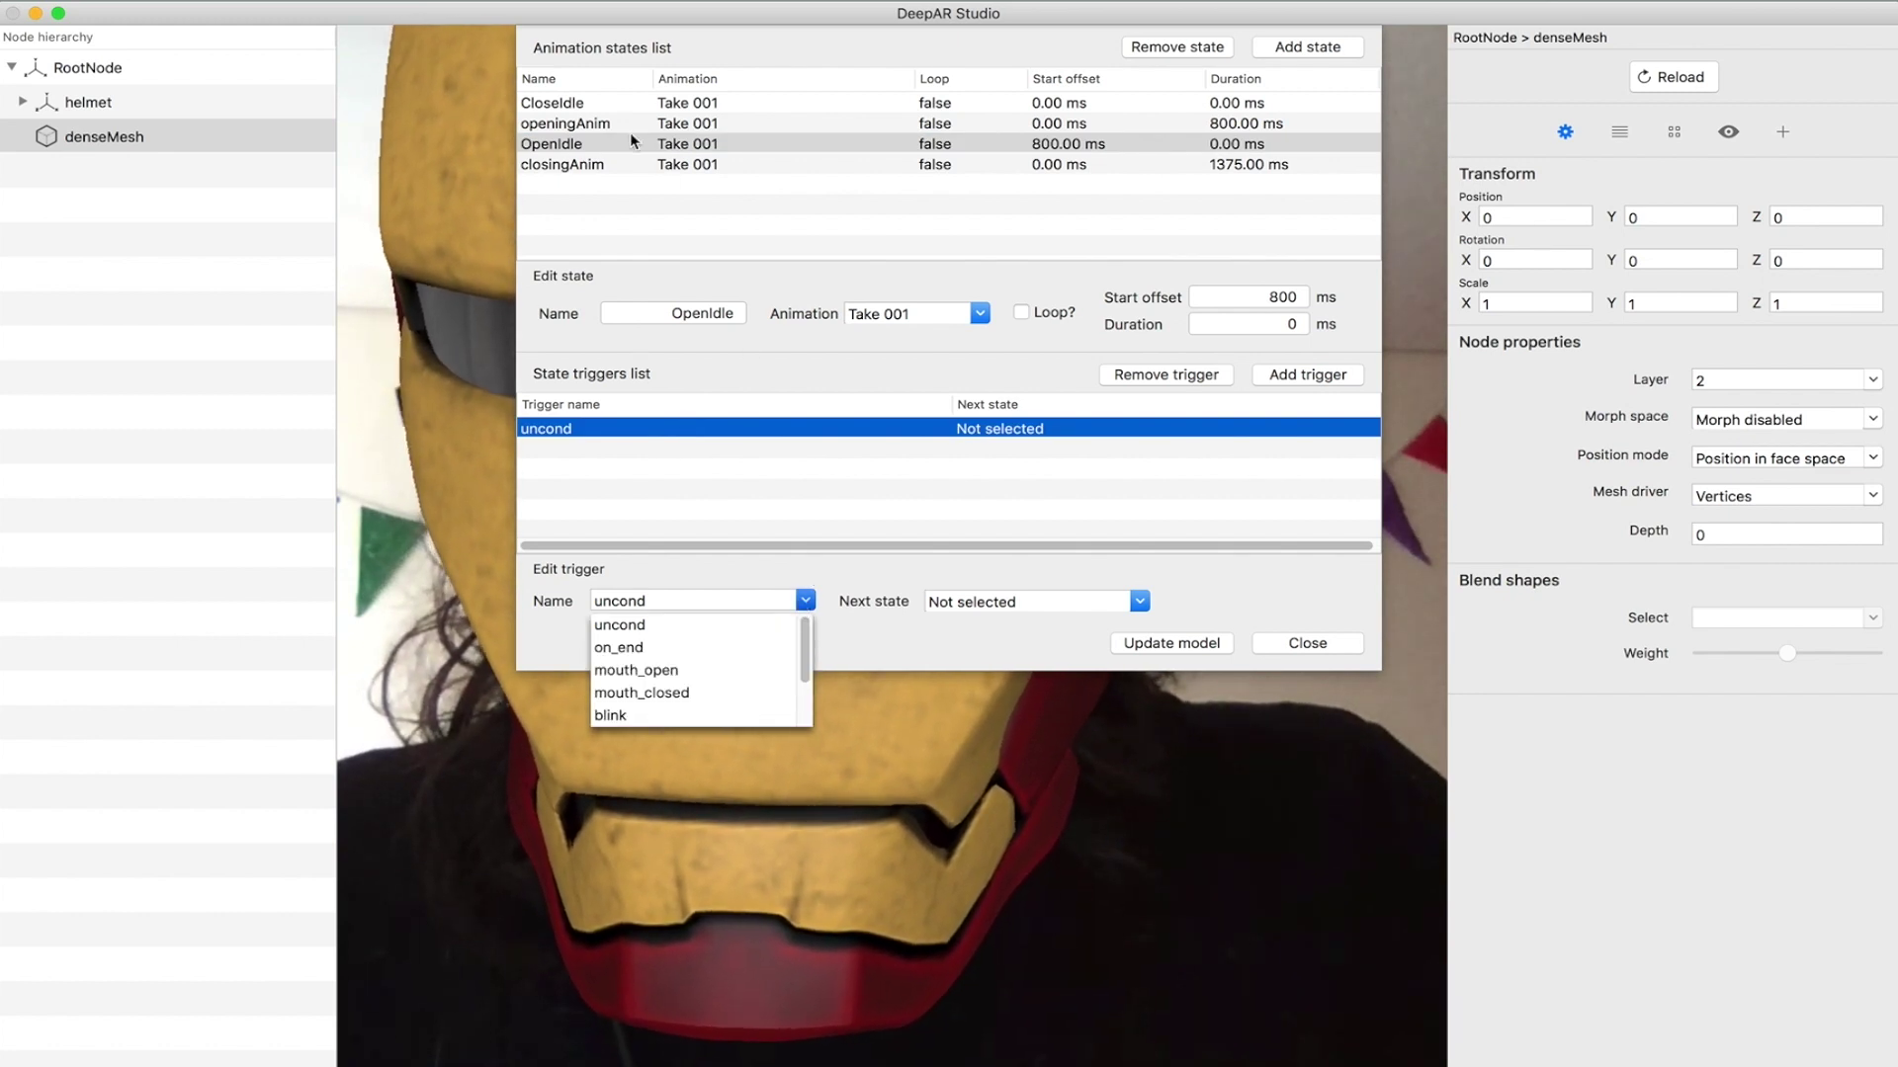
pyautogui.click(667, 670)
pyautogui.click(1138, 602)
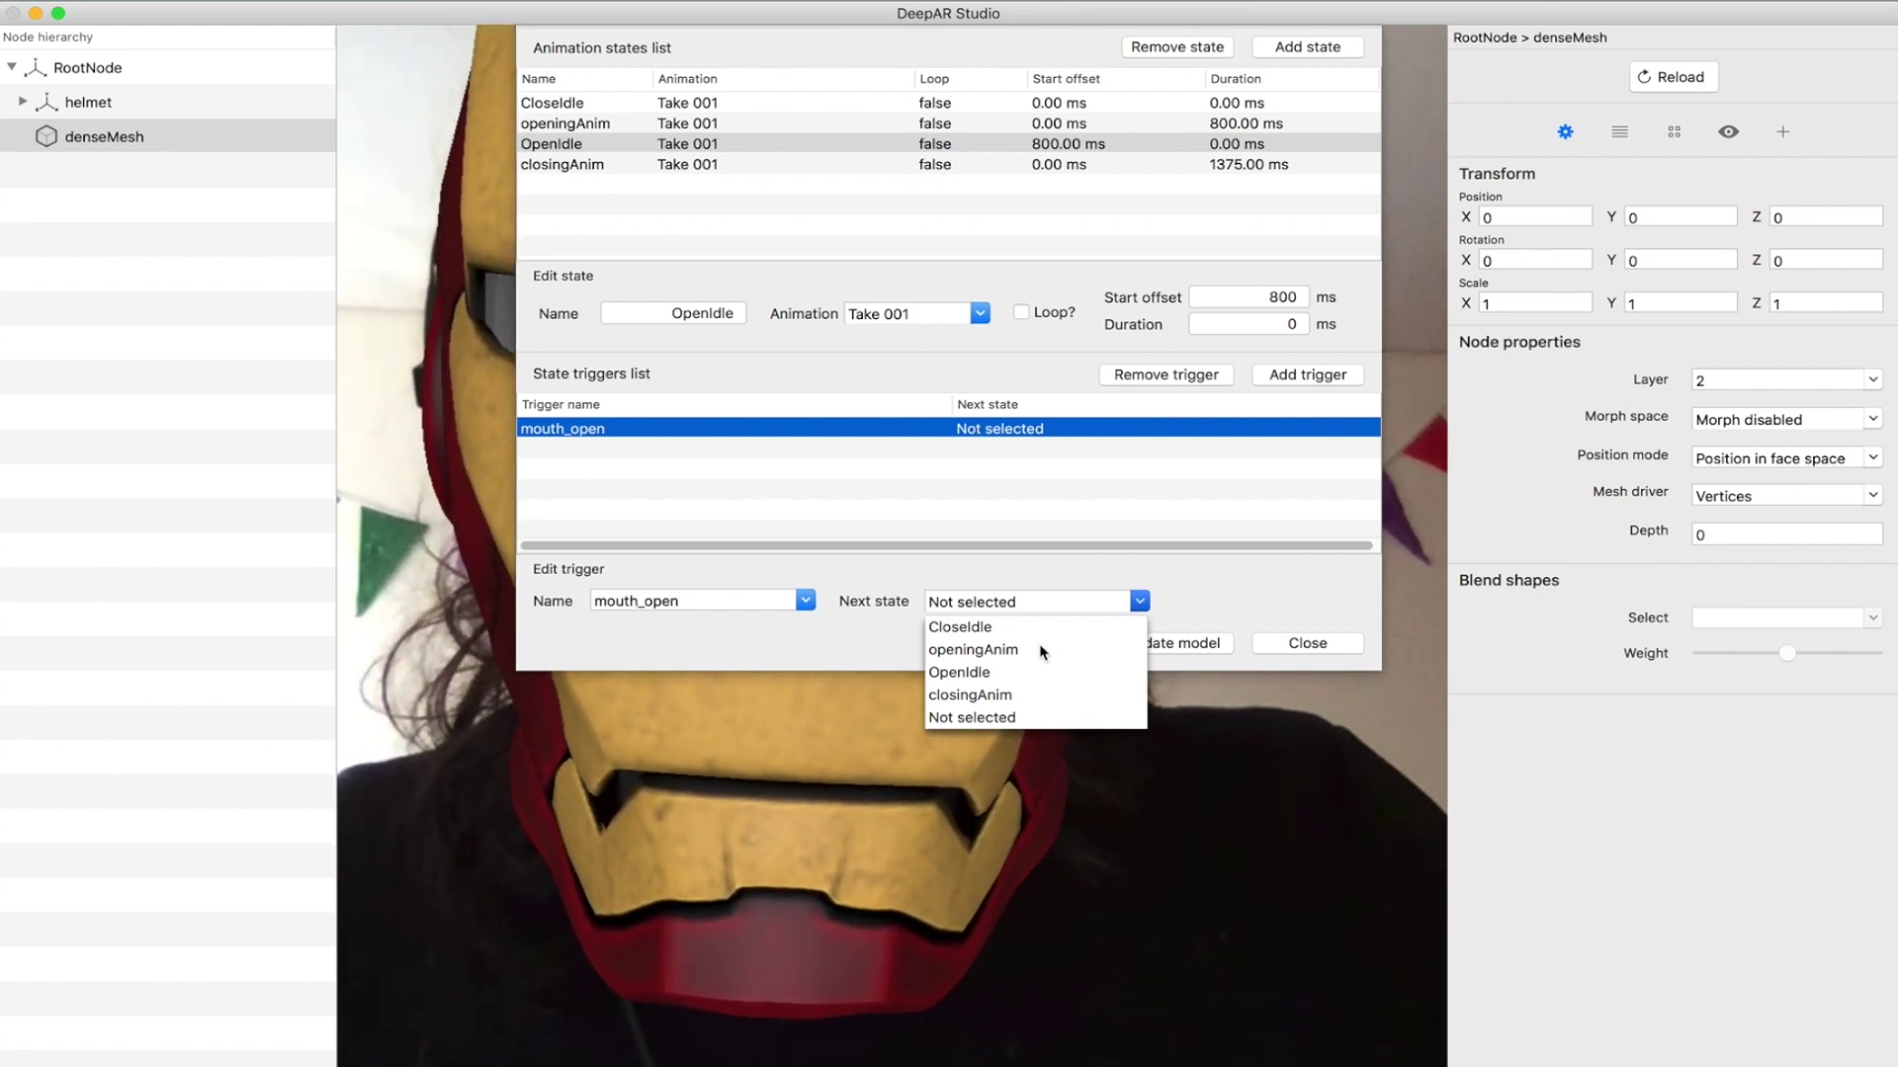
pyautogui.click(1005, 690)
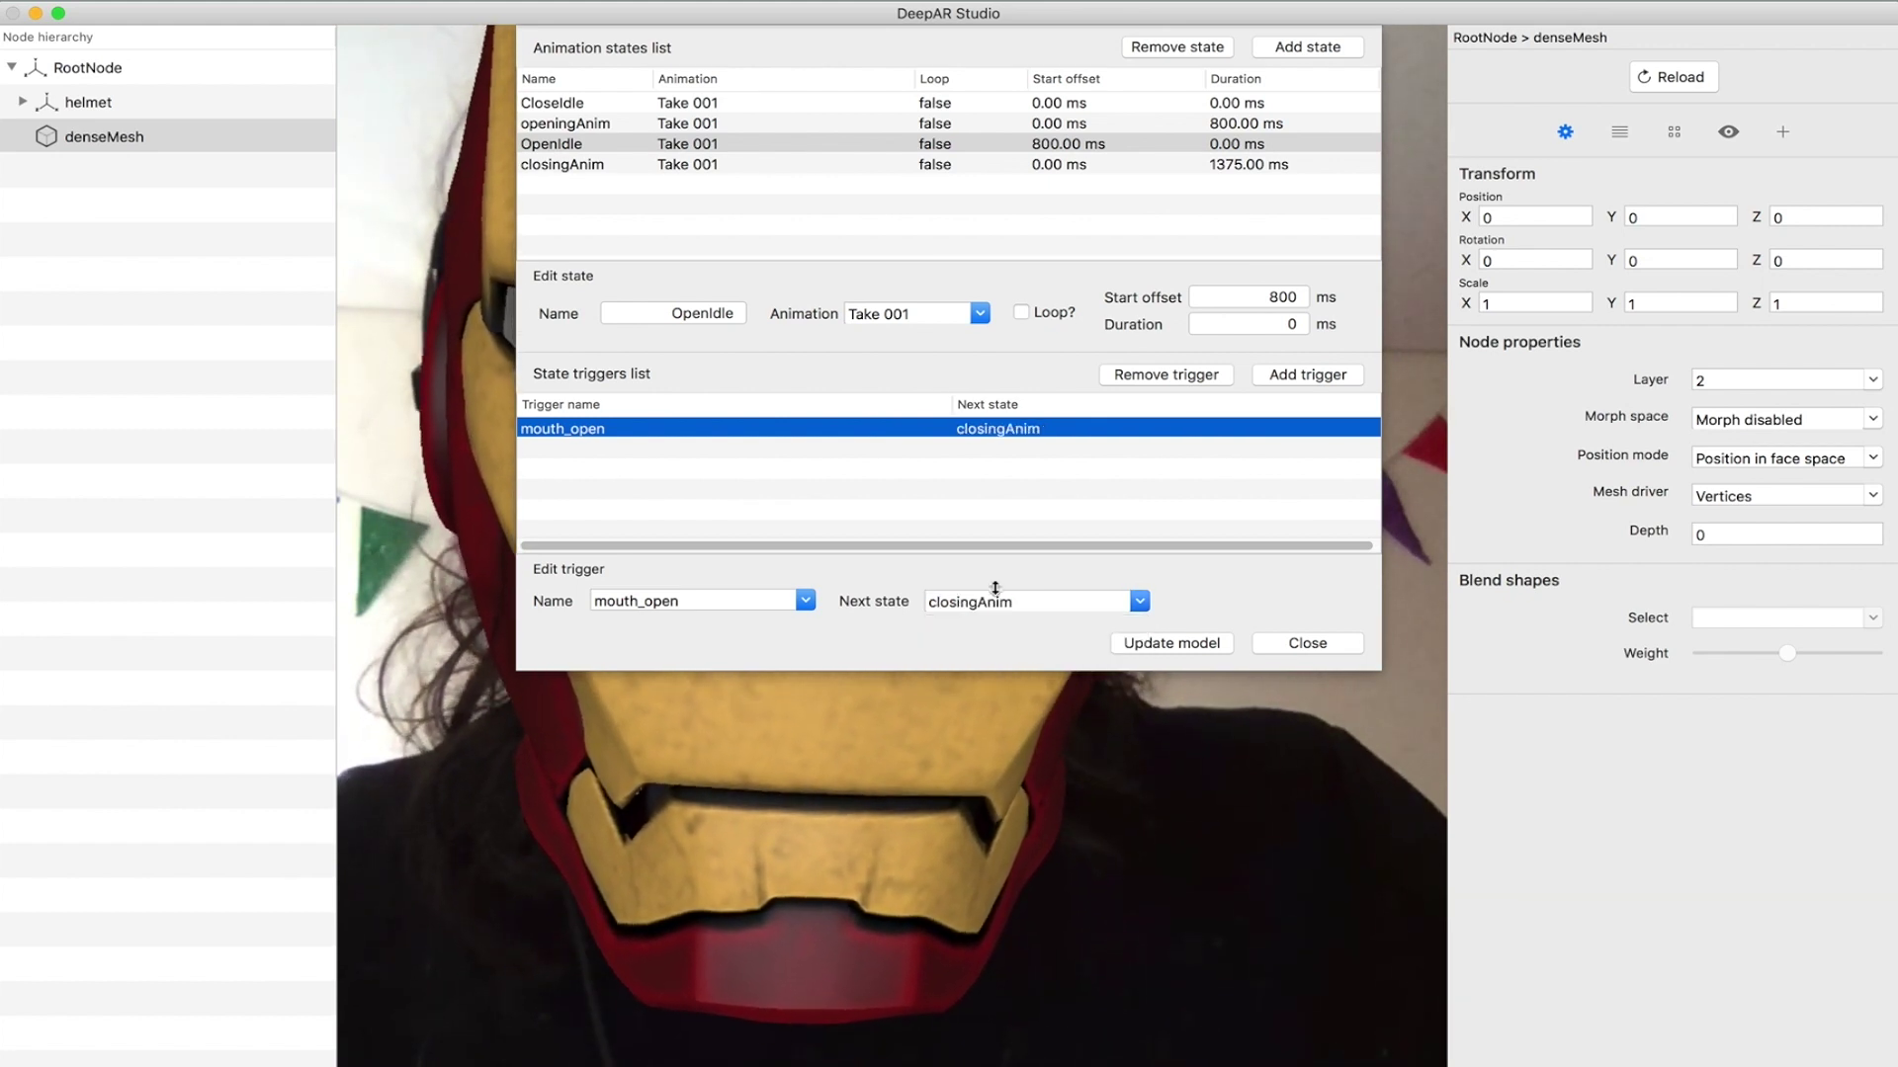
pyautogui.click(732, 146)
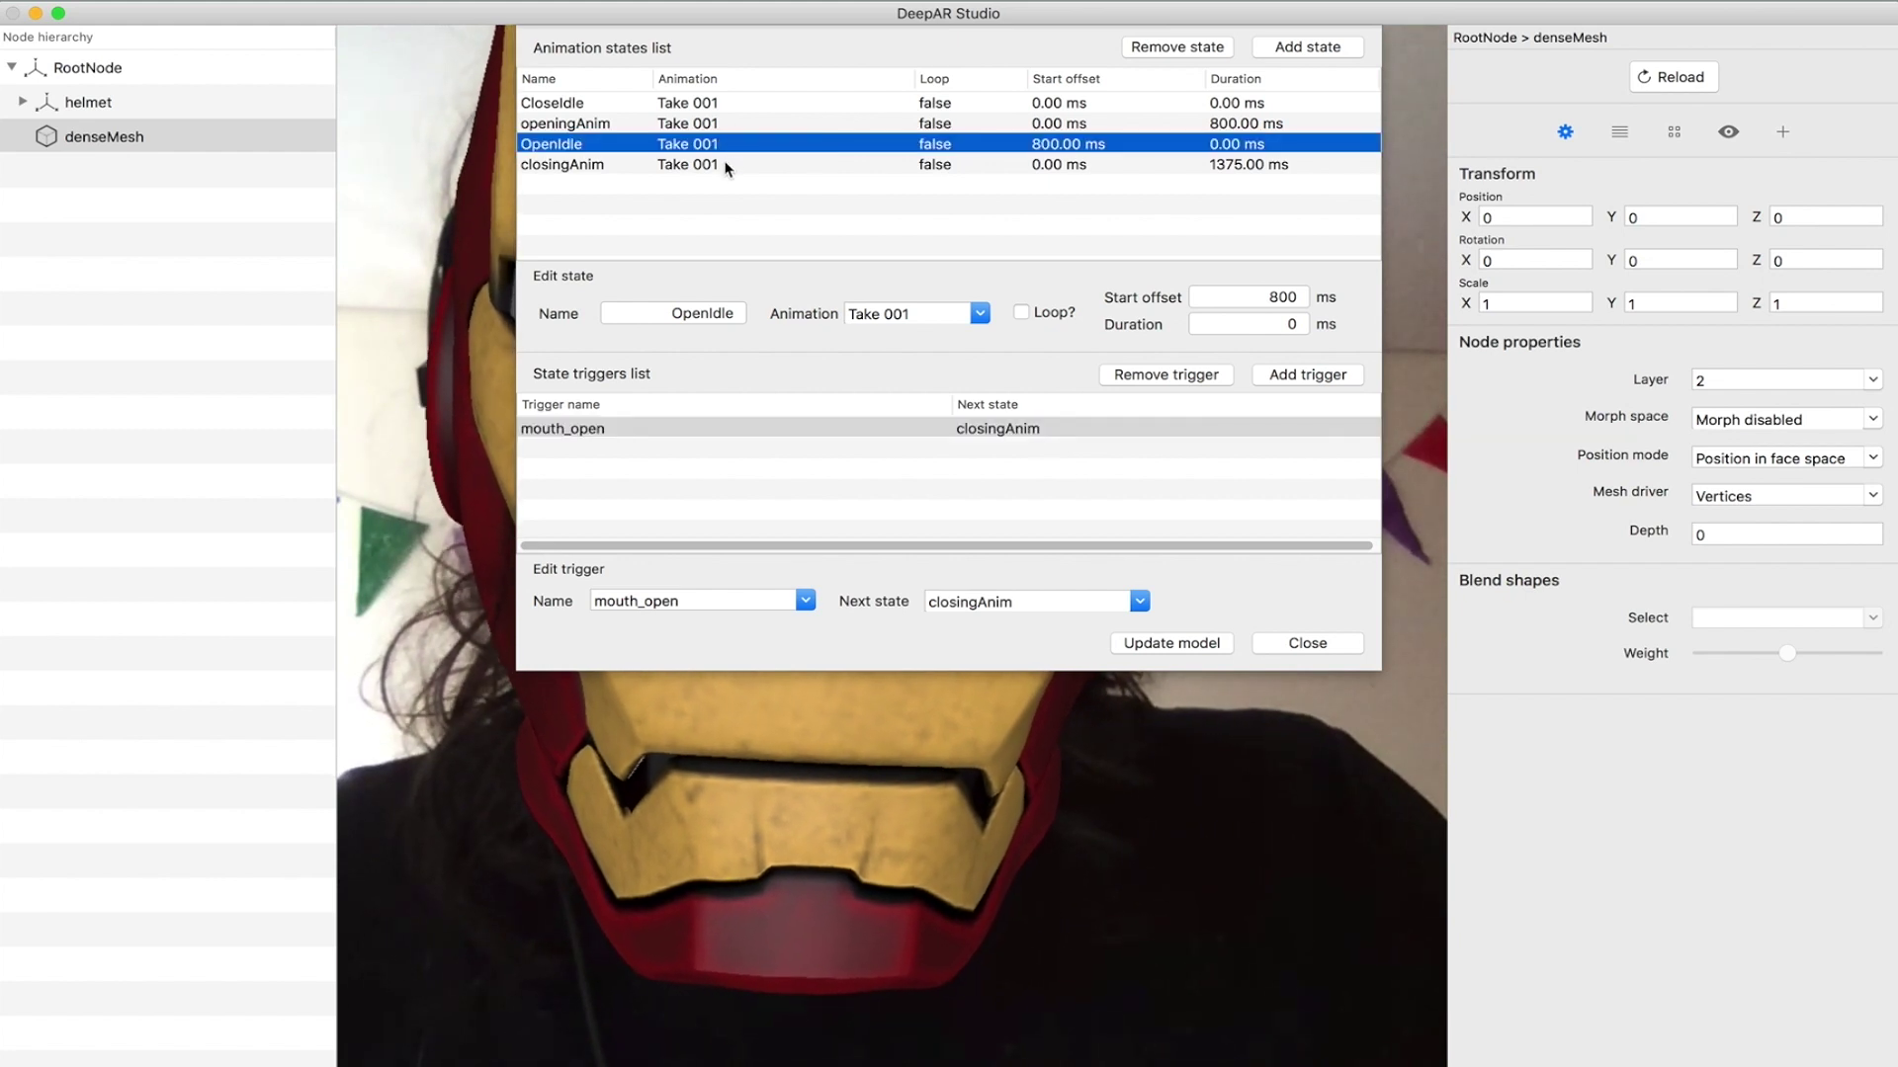
# - Set the closingAnim state's start offset to 800 ms
pyautogui.click(728, 164)
pyautogui.doubleClick(1276, 298)
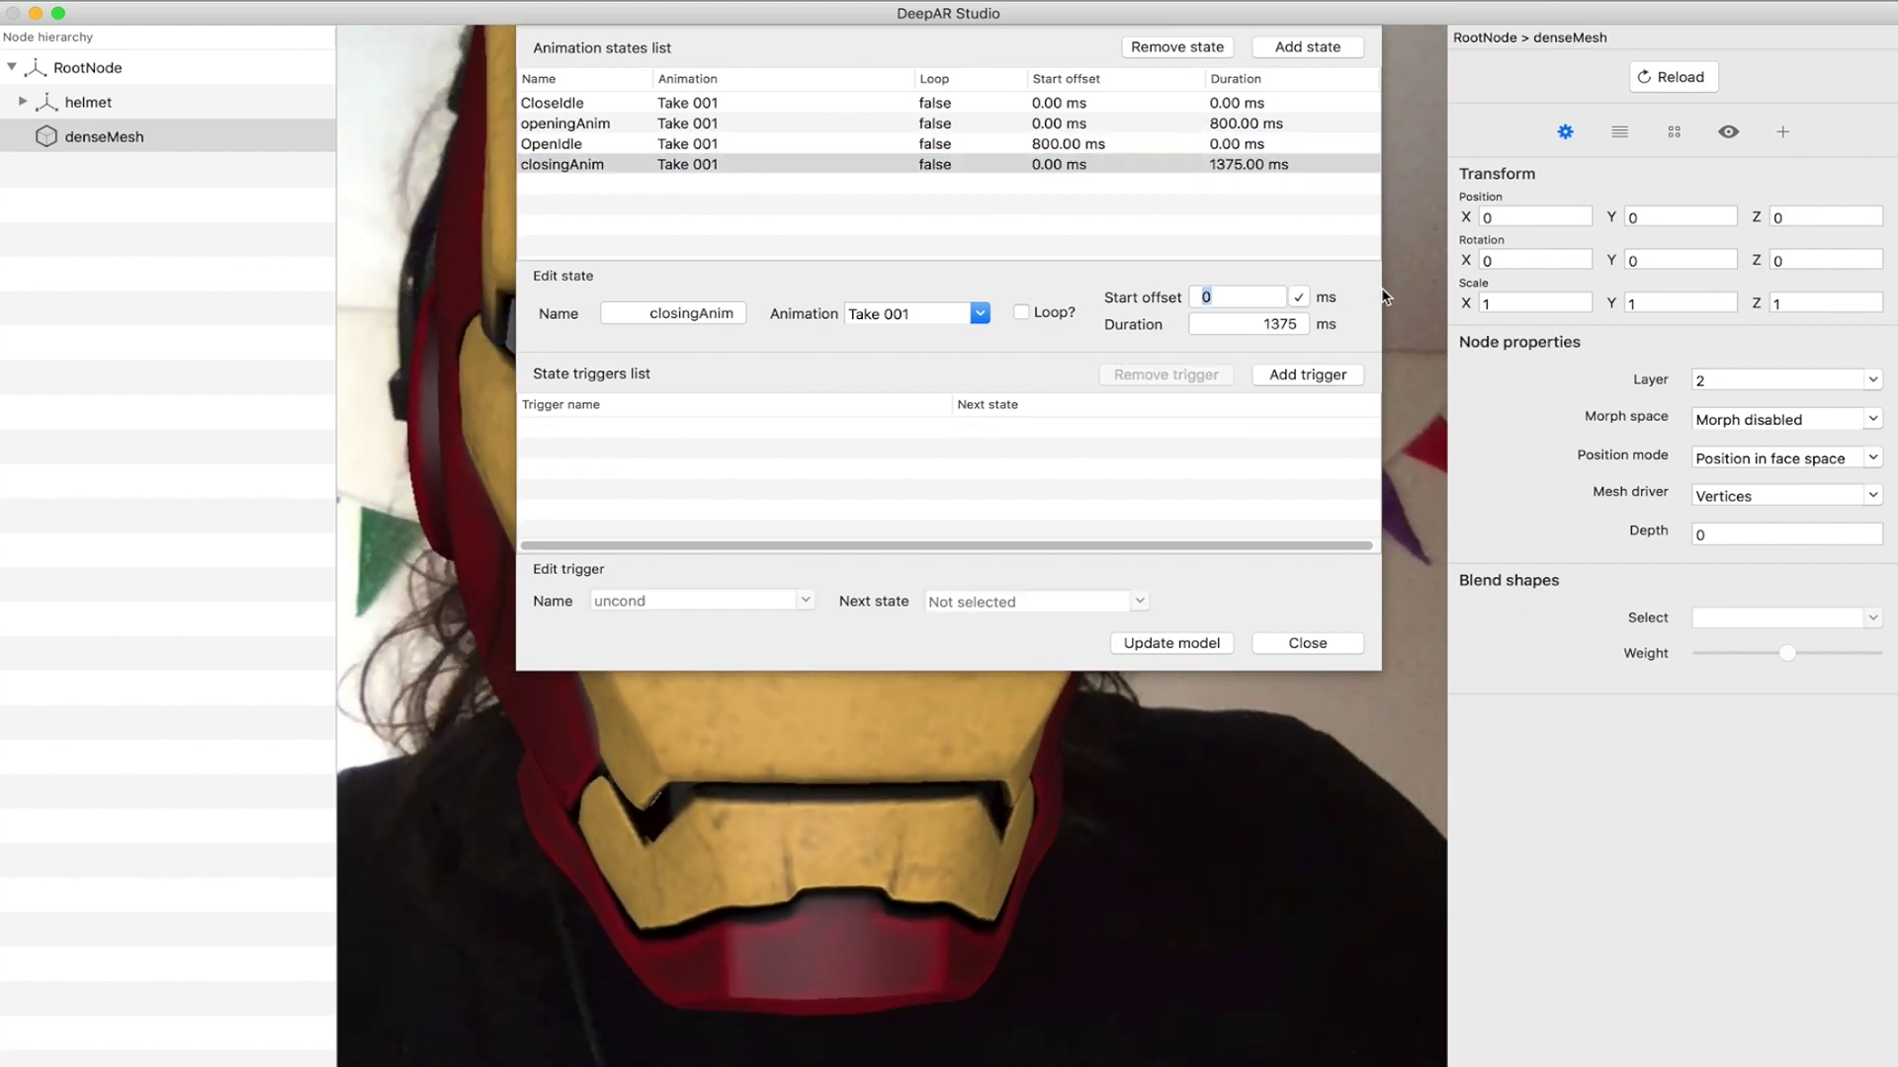
pyautogui.write('800')
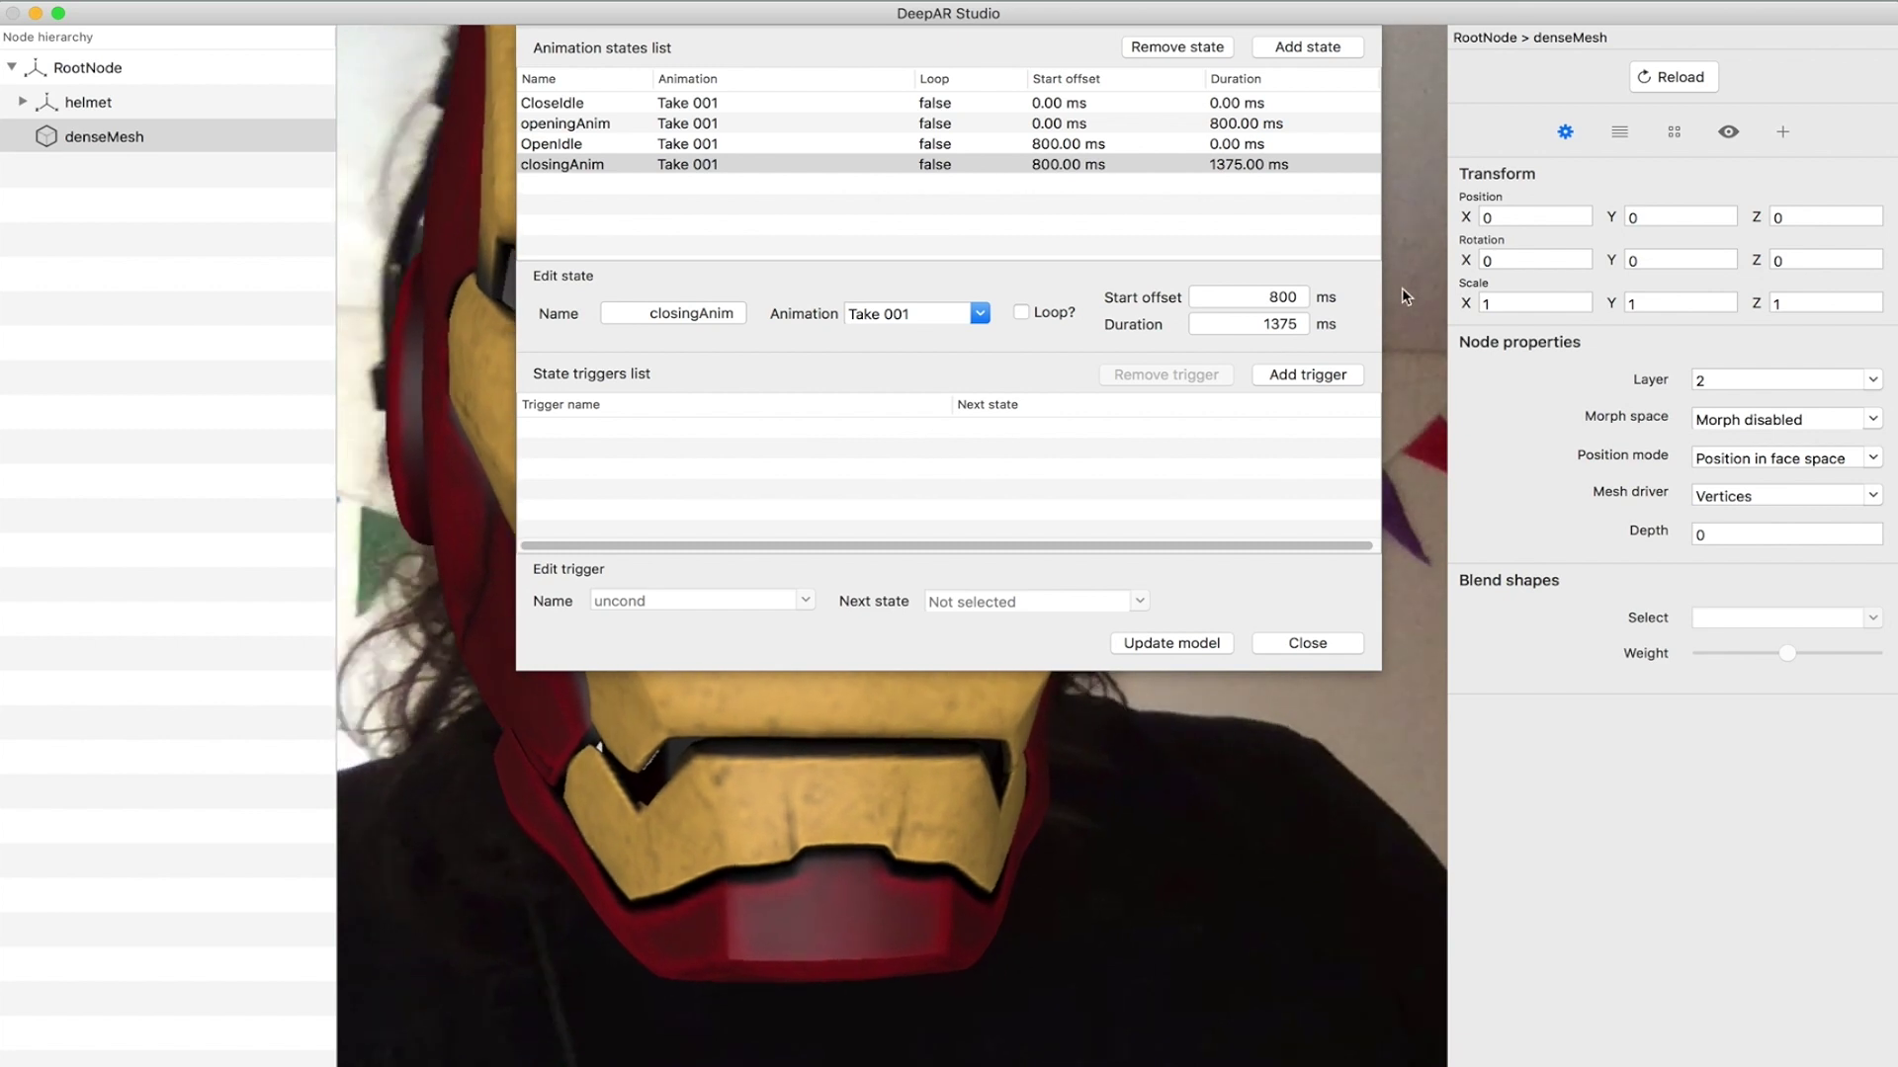
pyautogui.doubleClick(1295, 325)
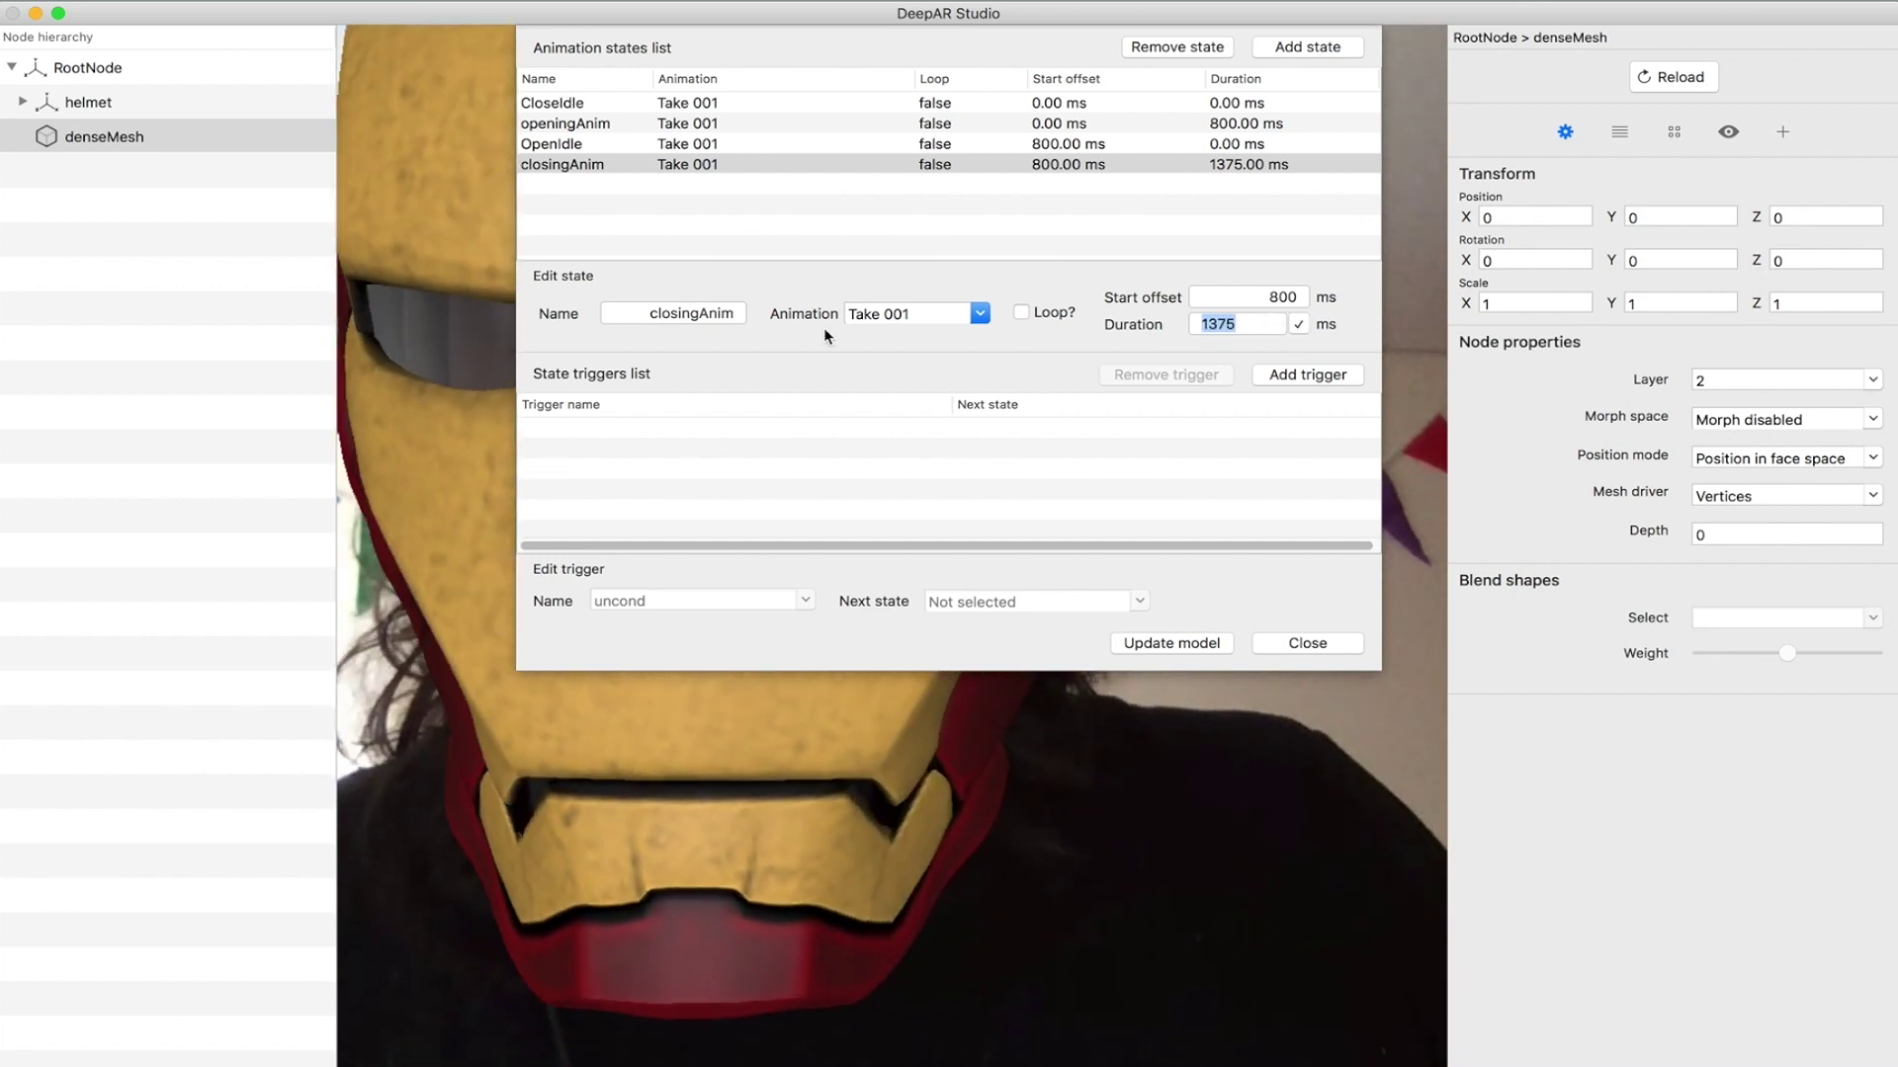
# - Add an on_end trigger to closingAnim with CloseIdle as its next state, then update the model and close the animation states editor
pyautogui.click(1325, 377)
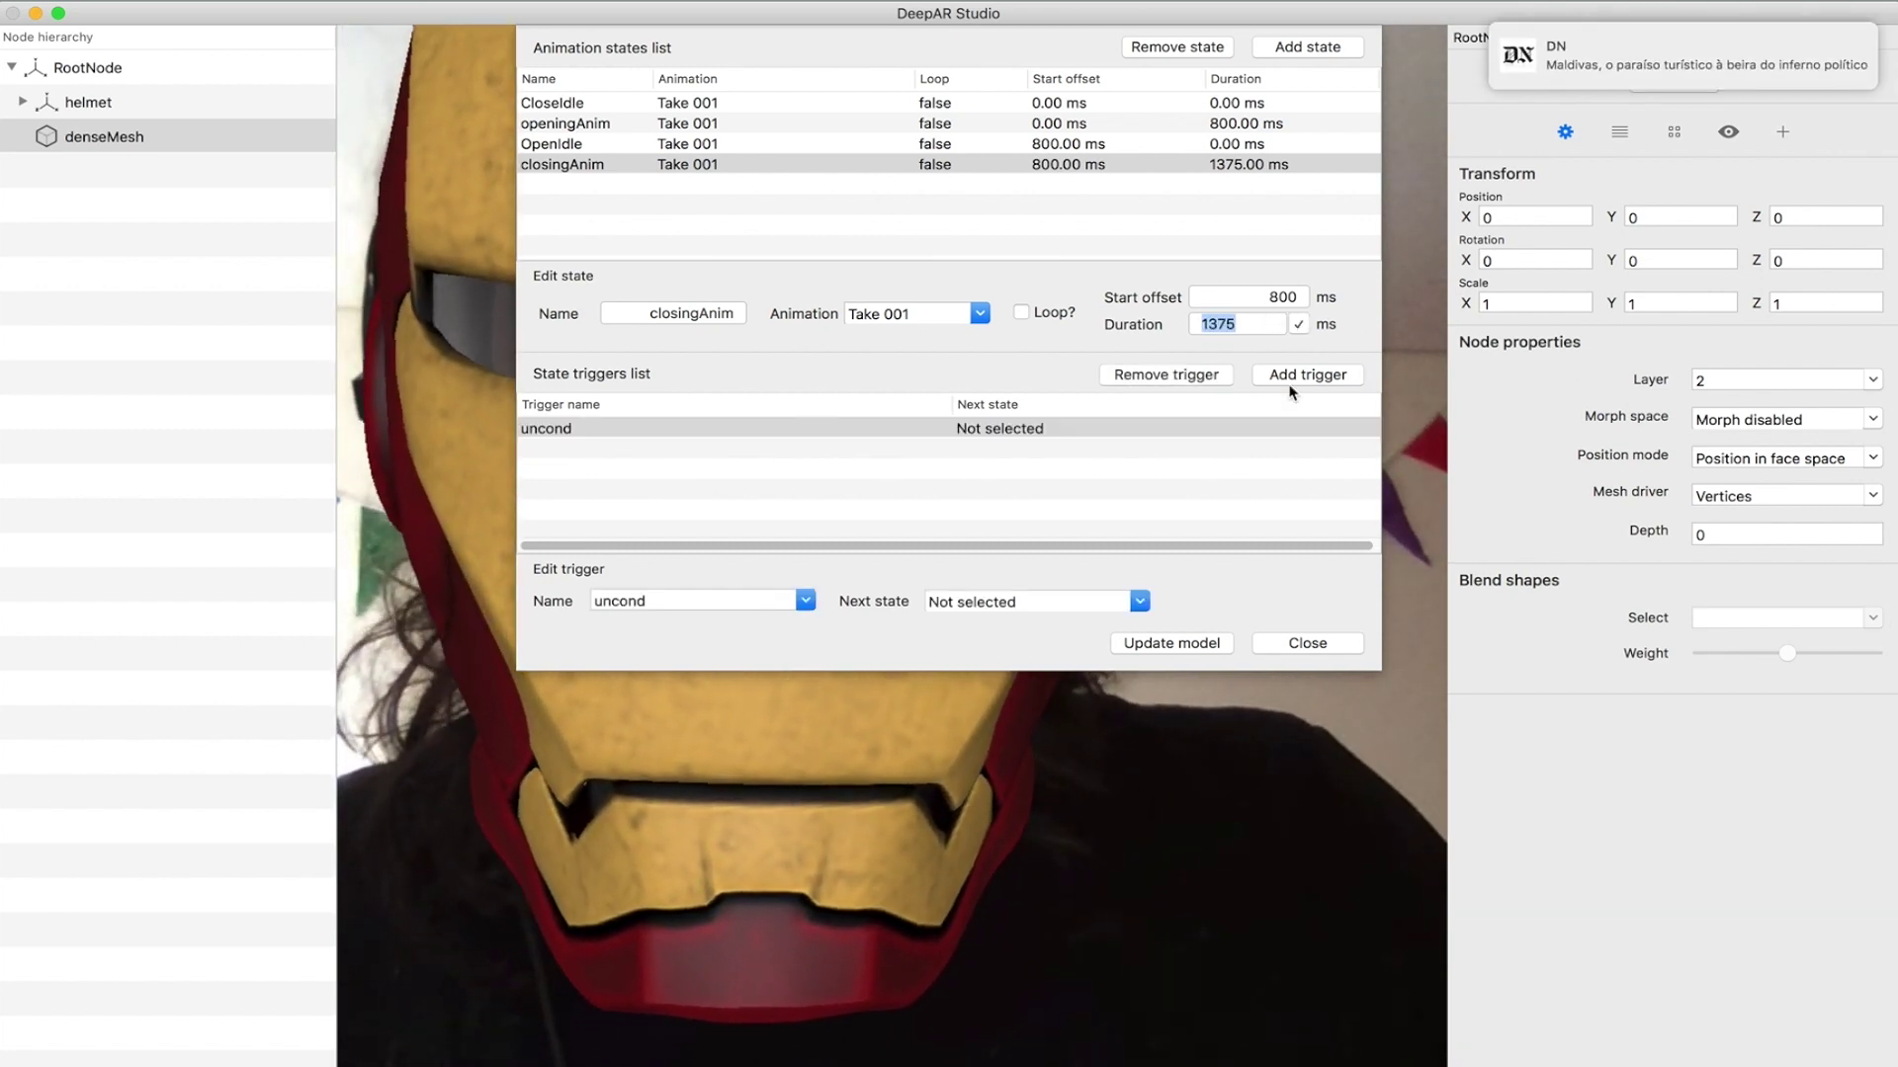
pyautogui.click(628, 433)
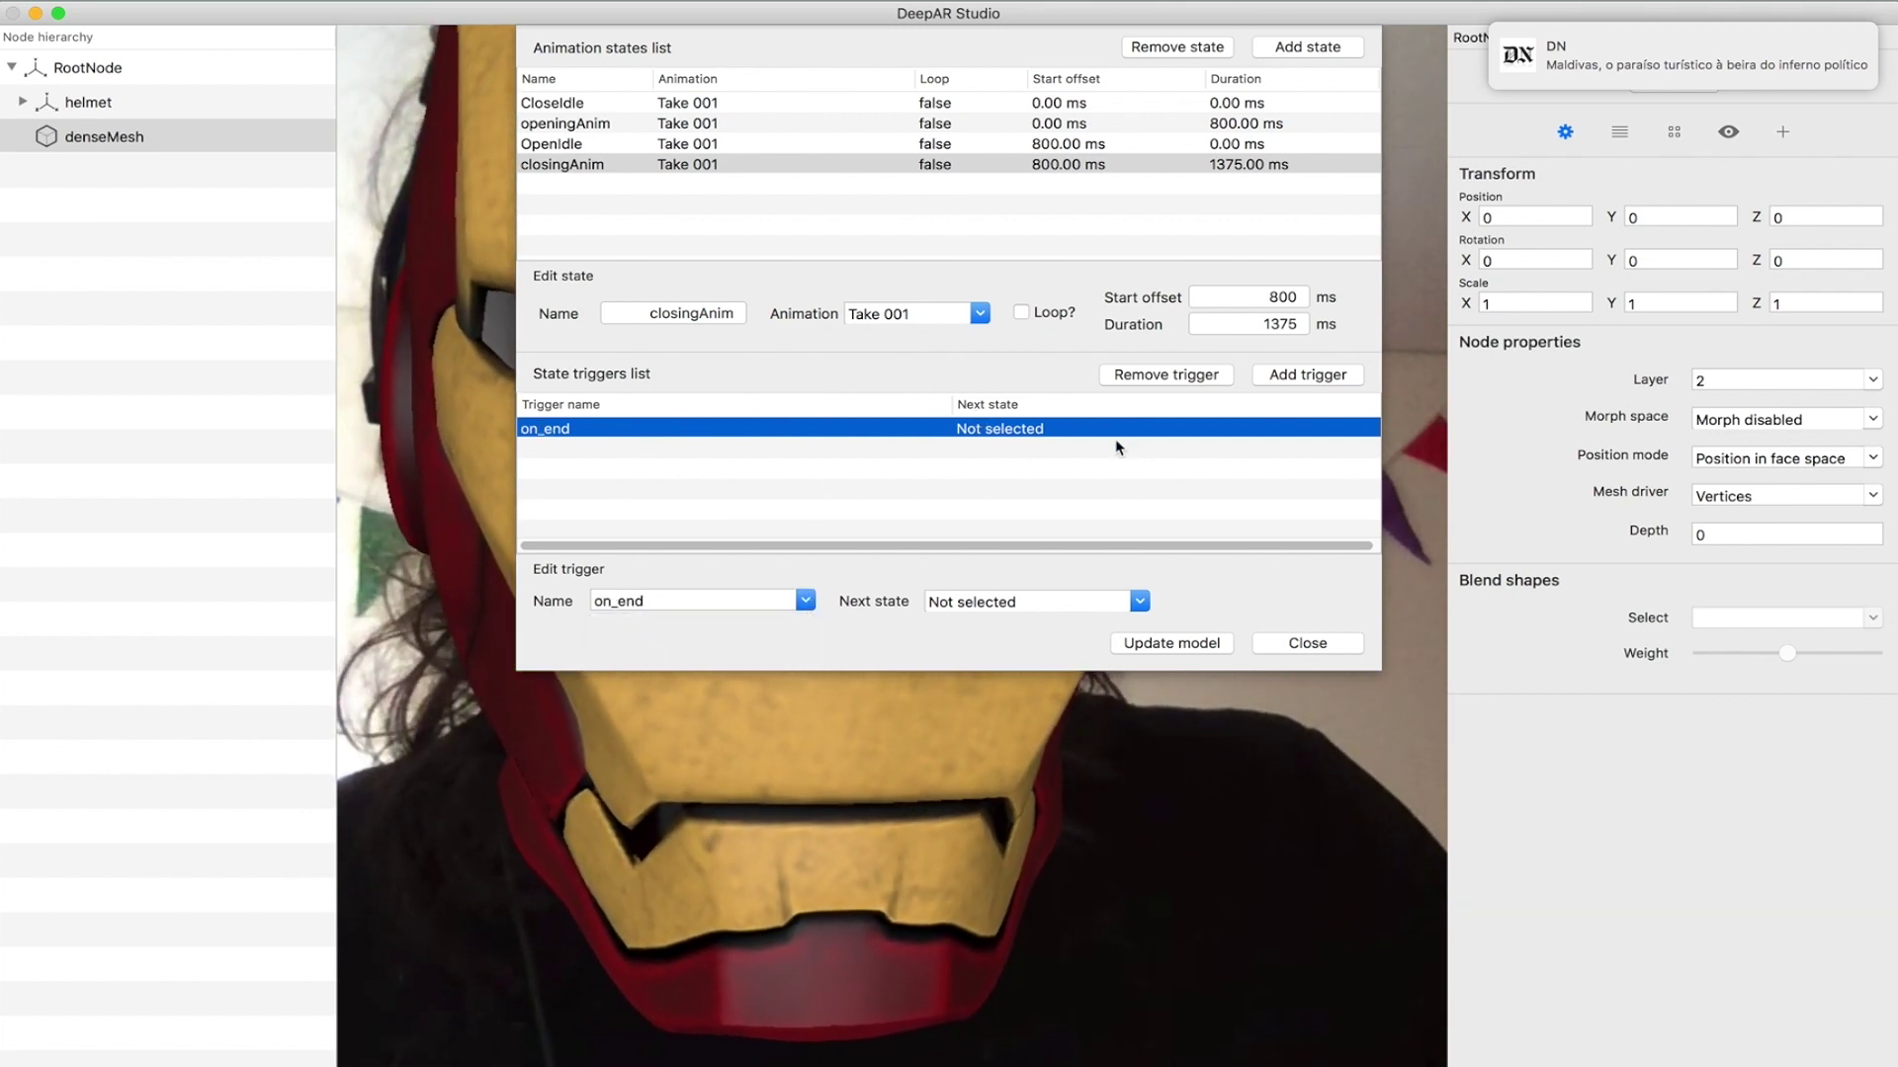
pyautogui.click(1132, 593)
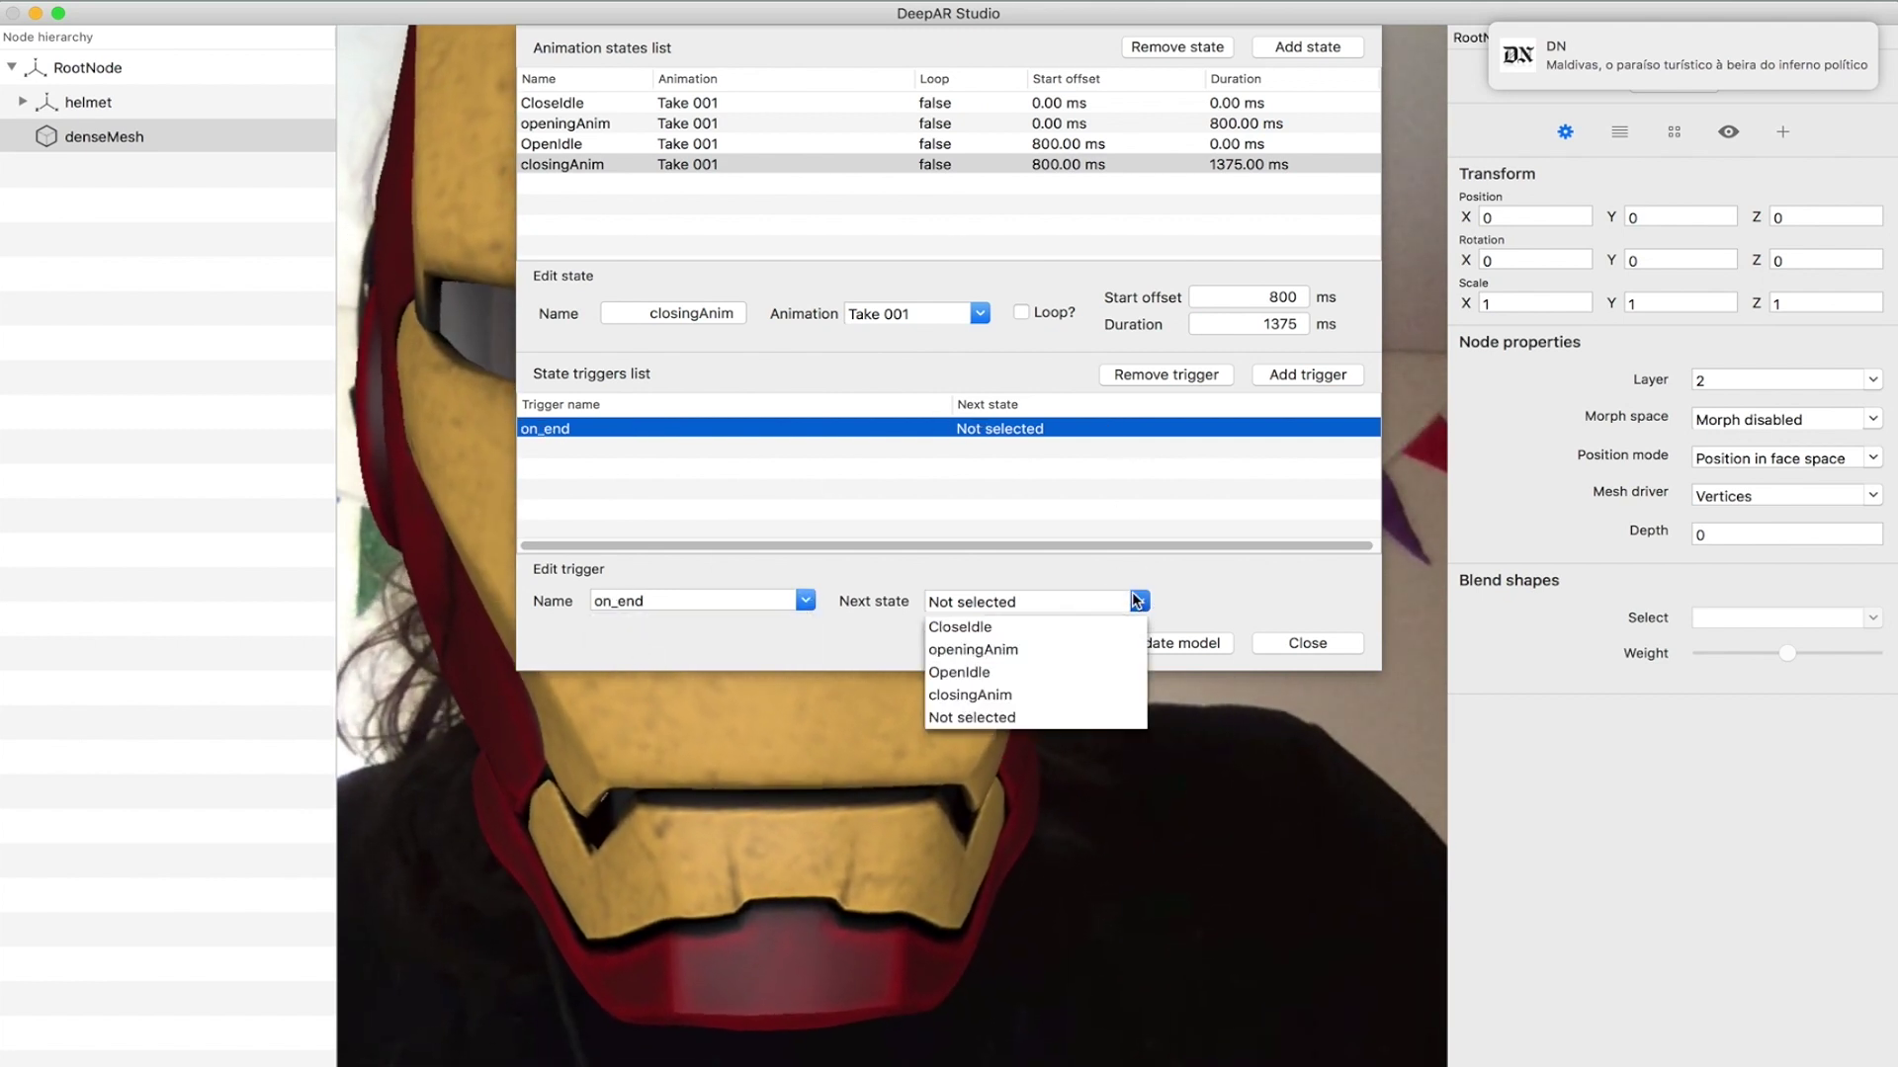
pyautogui.click(961, 630)
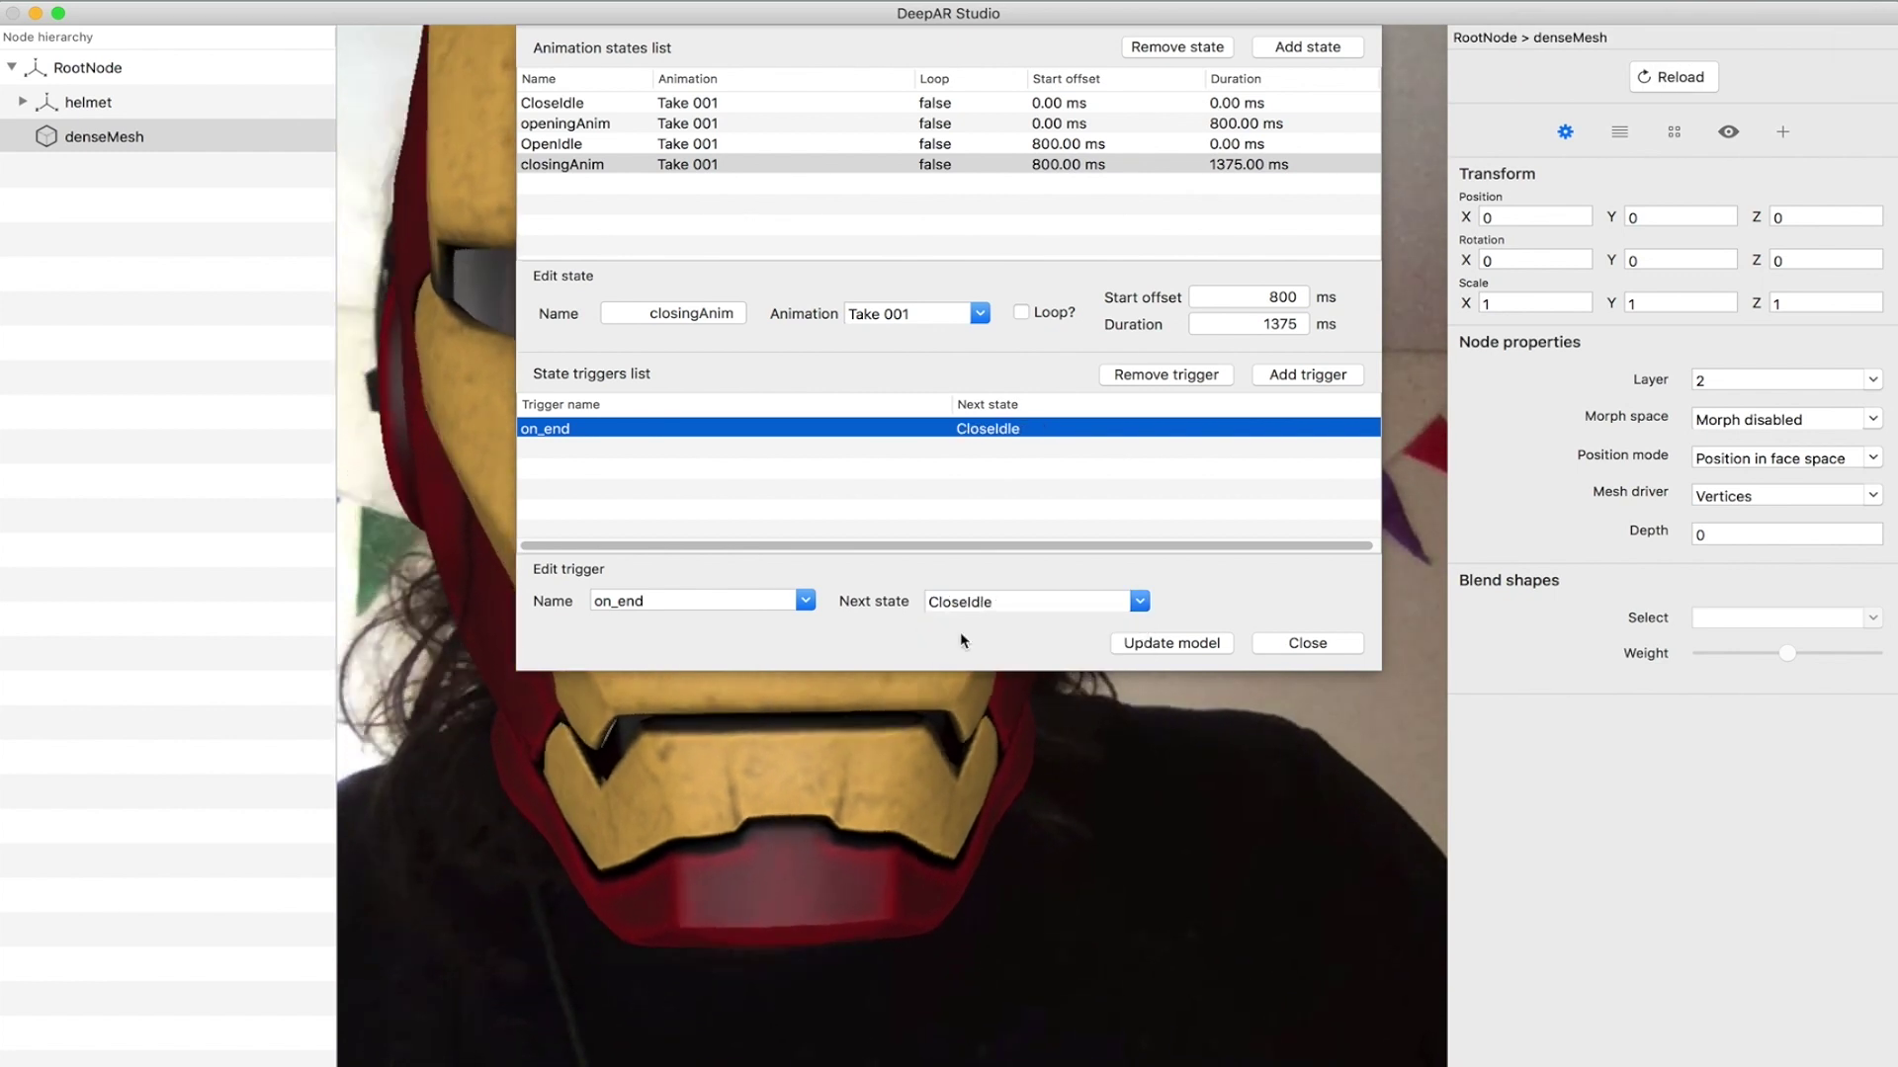
pyautogui.click(1195, 638)
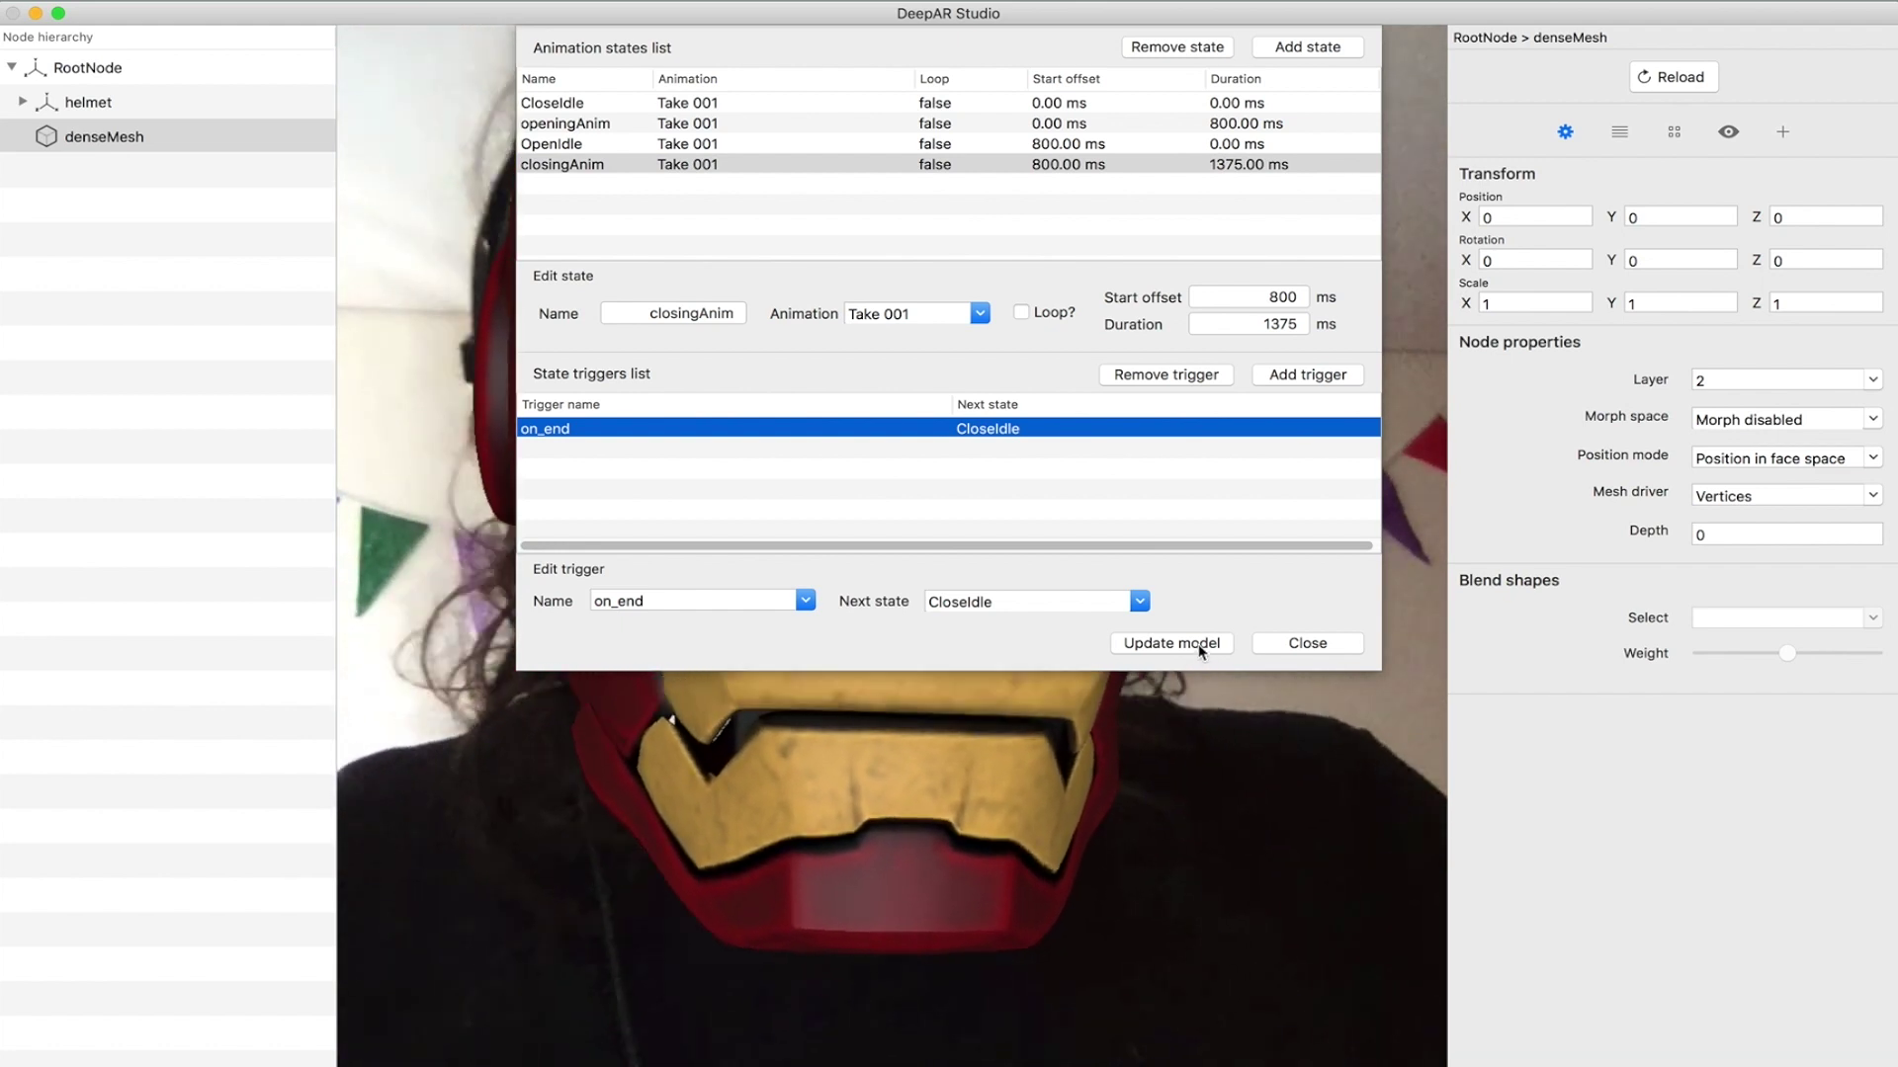
pyautogui.click(1305, 645)
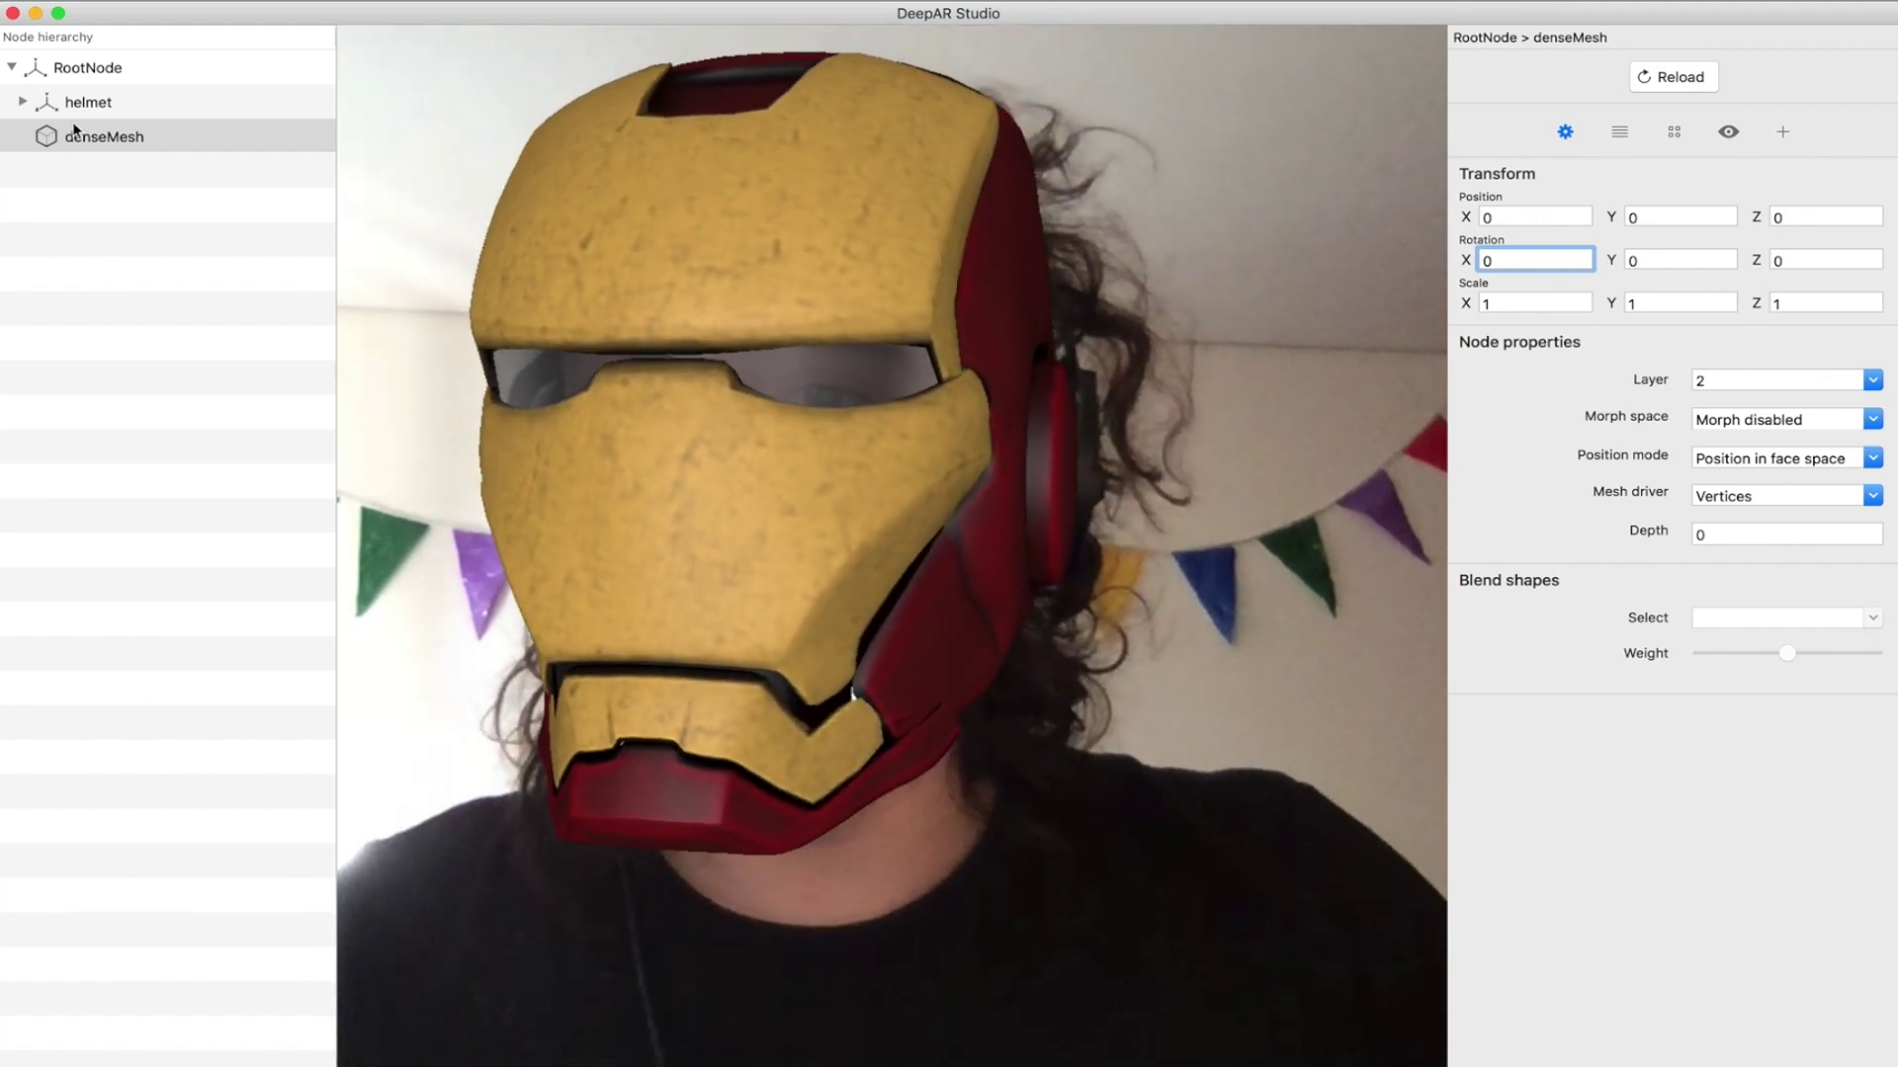
# - Set the morph space of the denseMesh node to Morph enabled alpha
pyautogui.click(126, 135)
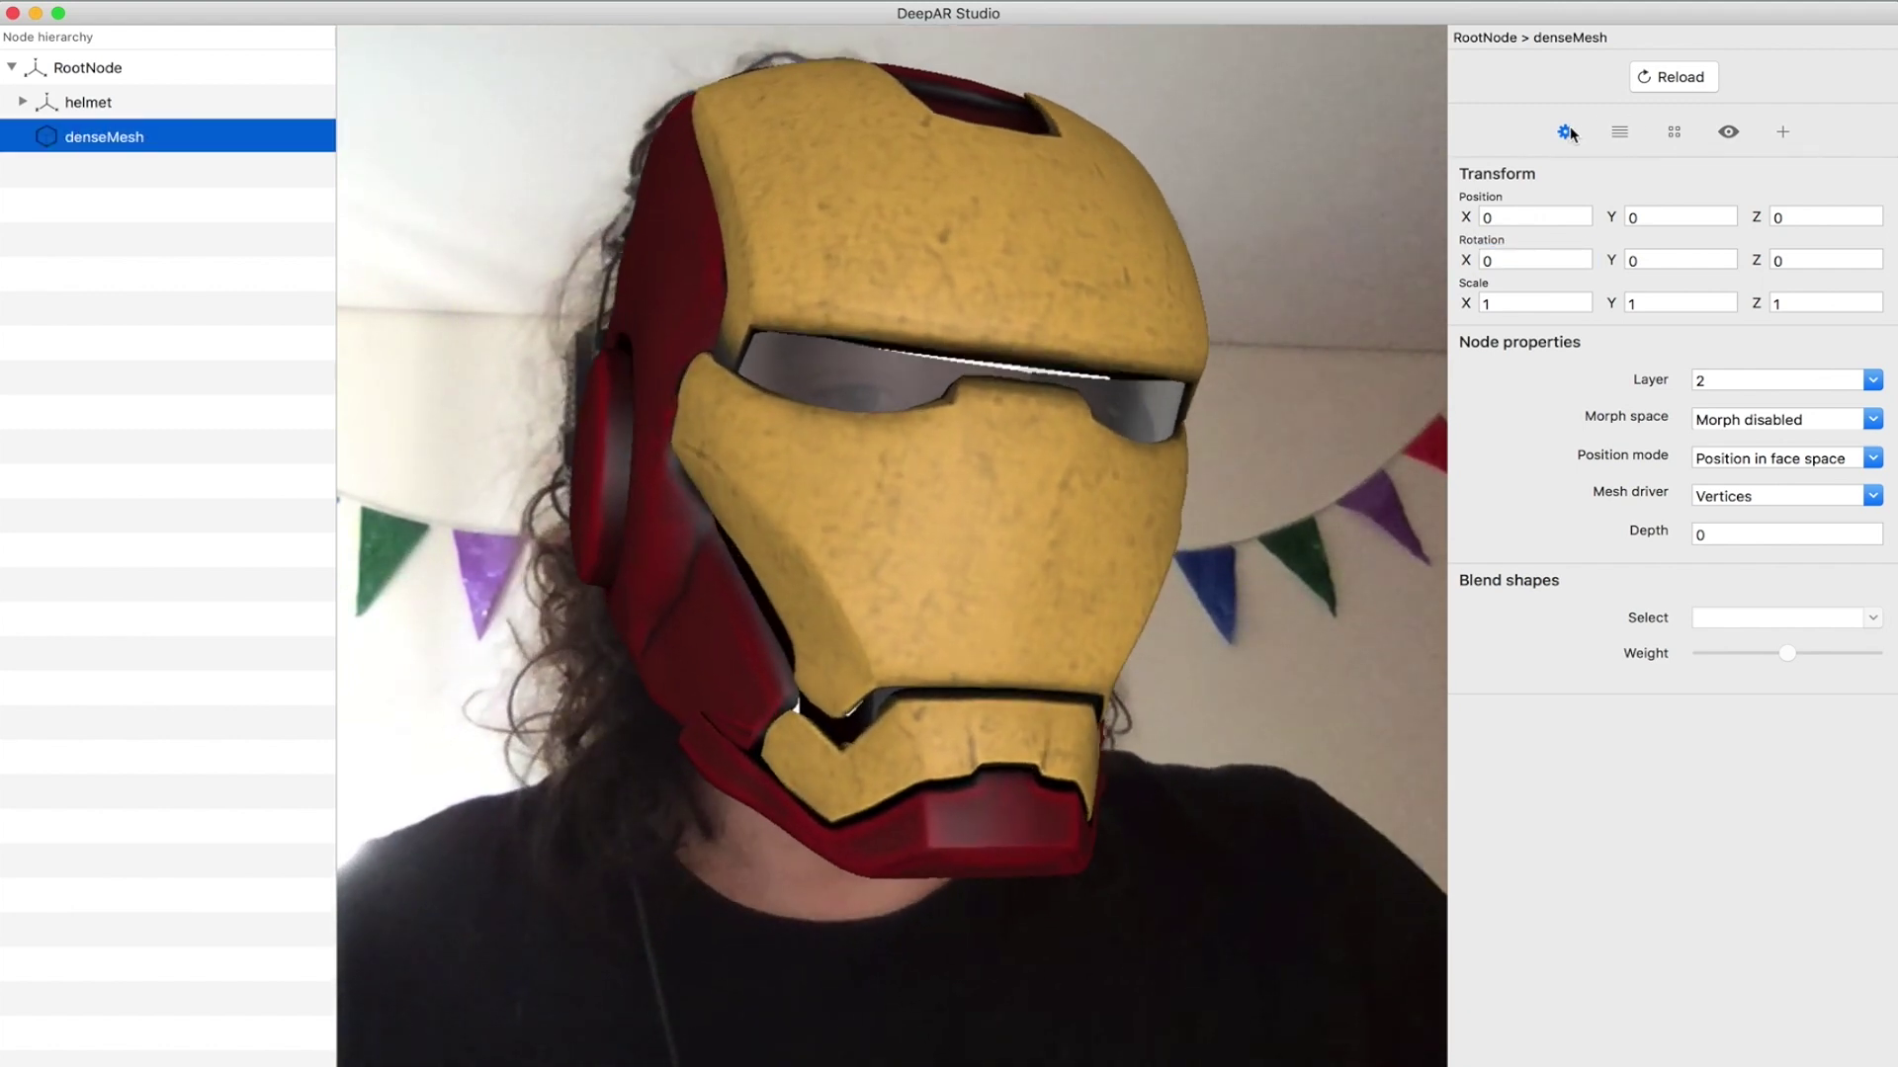
pyautogui.click(1678, 136)
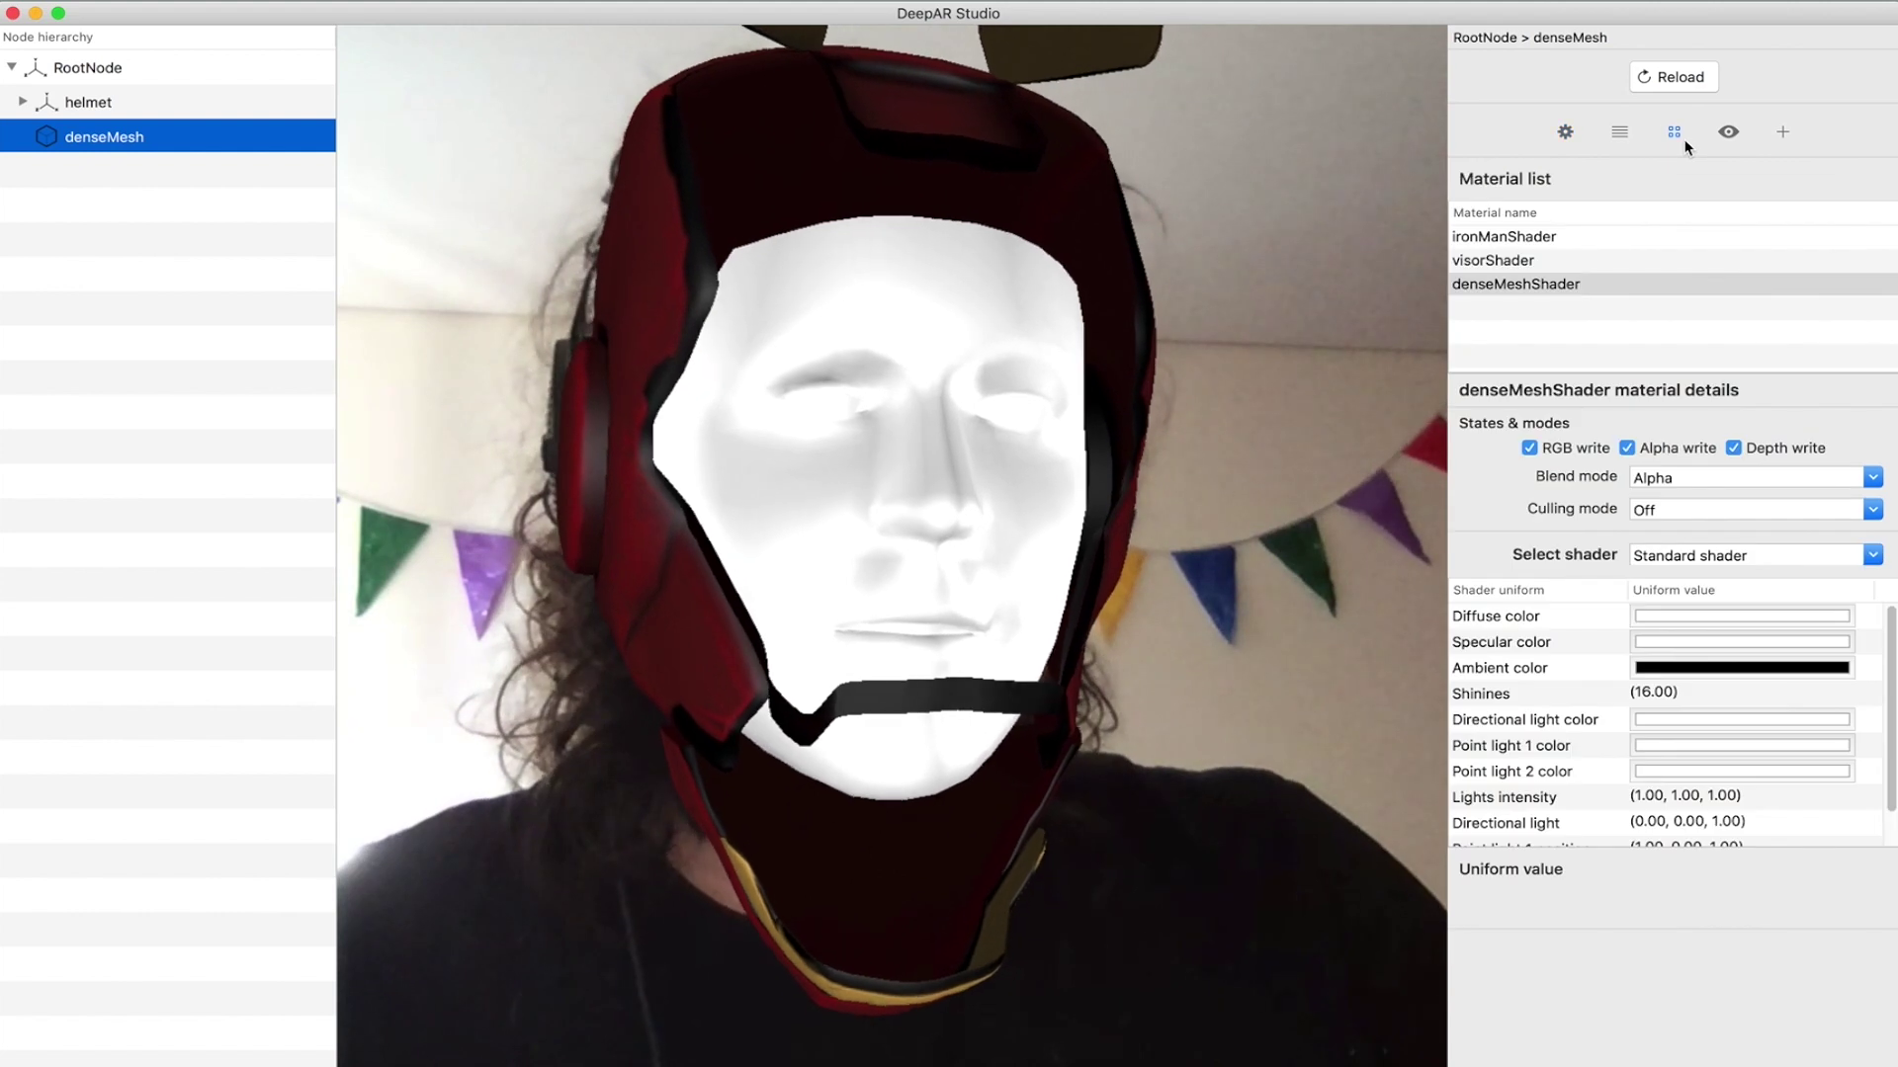
pyautogui.click(1565, 132)
pyautogui.click(1866, 420)
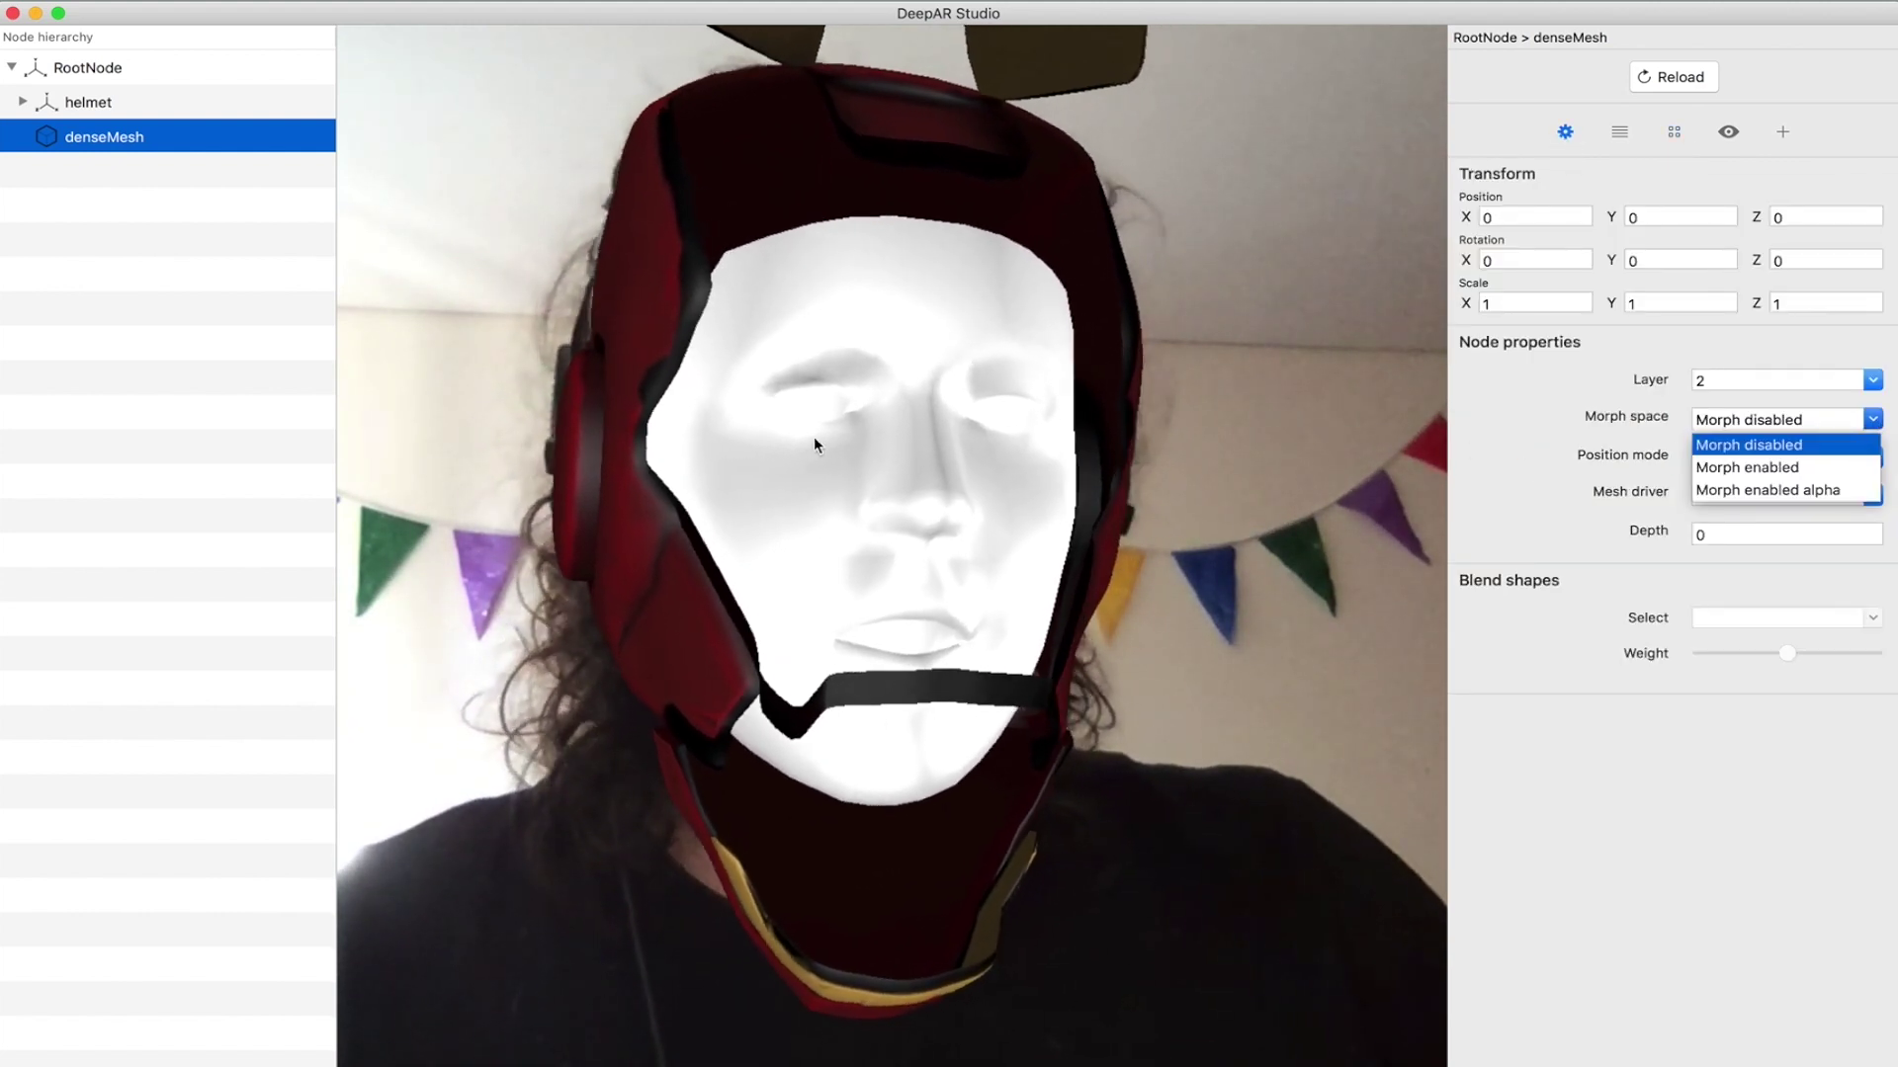
pyautogui.click(1764, 493)
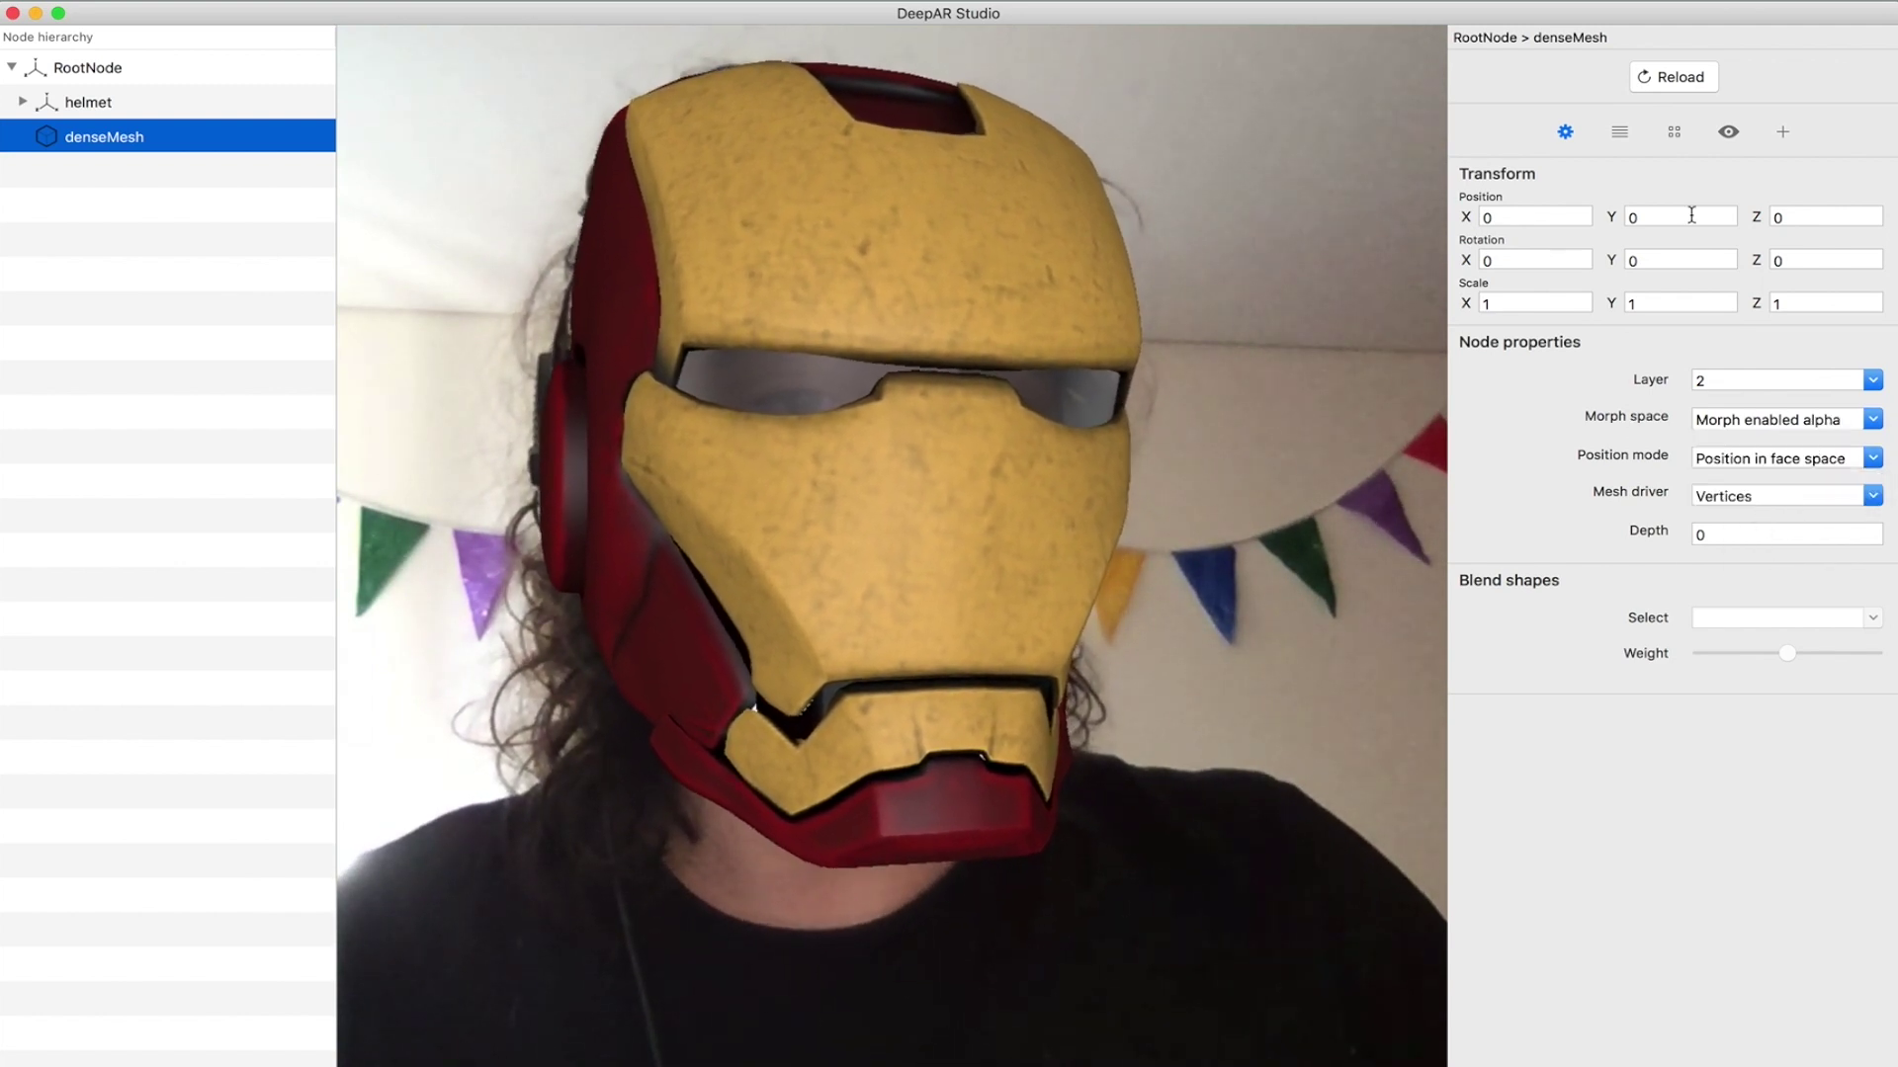
# - Switch the denseMeshShader material to the Simple Morph shader
pyautogui.click(1675, 131)
pyautogui.click(1581, 284)
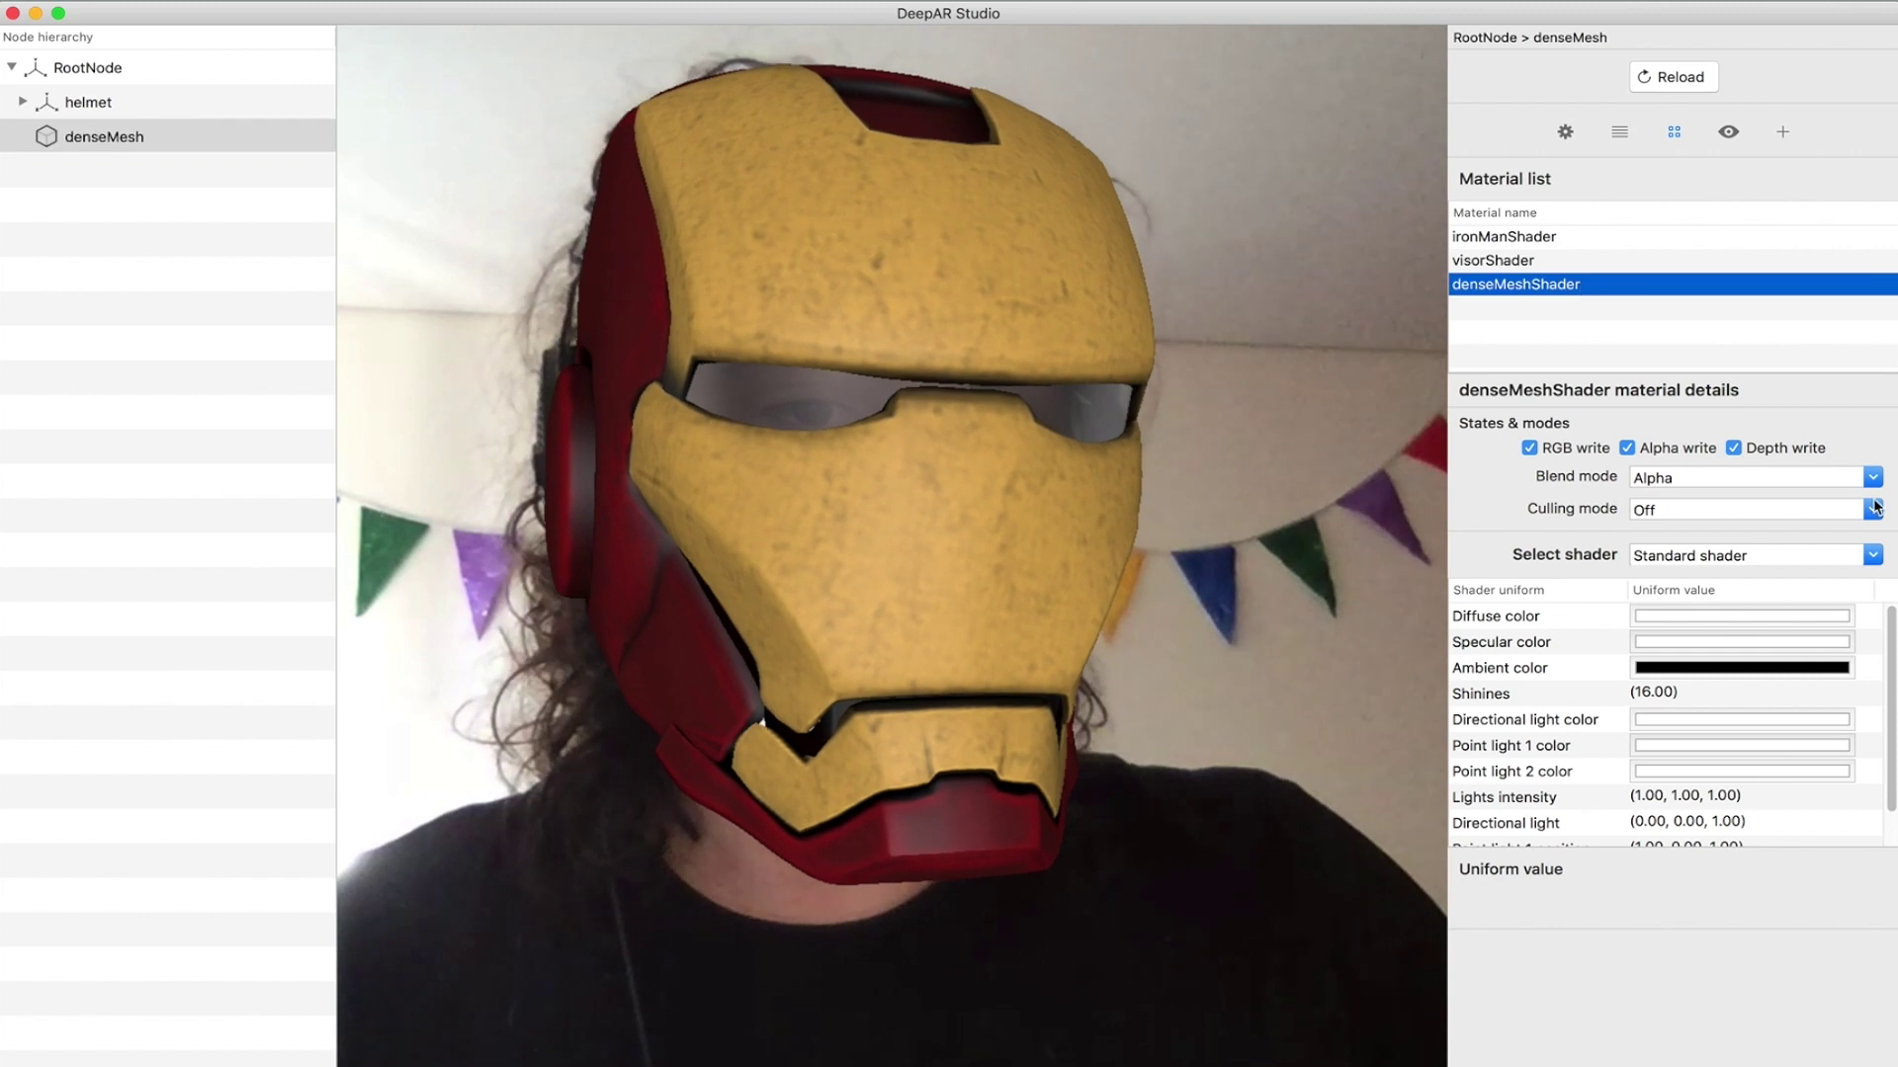
pyautogui.click(1873, 554)
pyautogui.scroll(-3, 1720, 649)
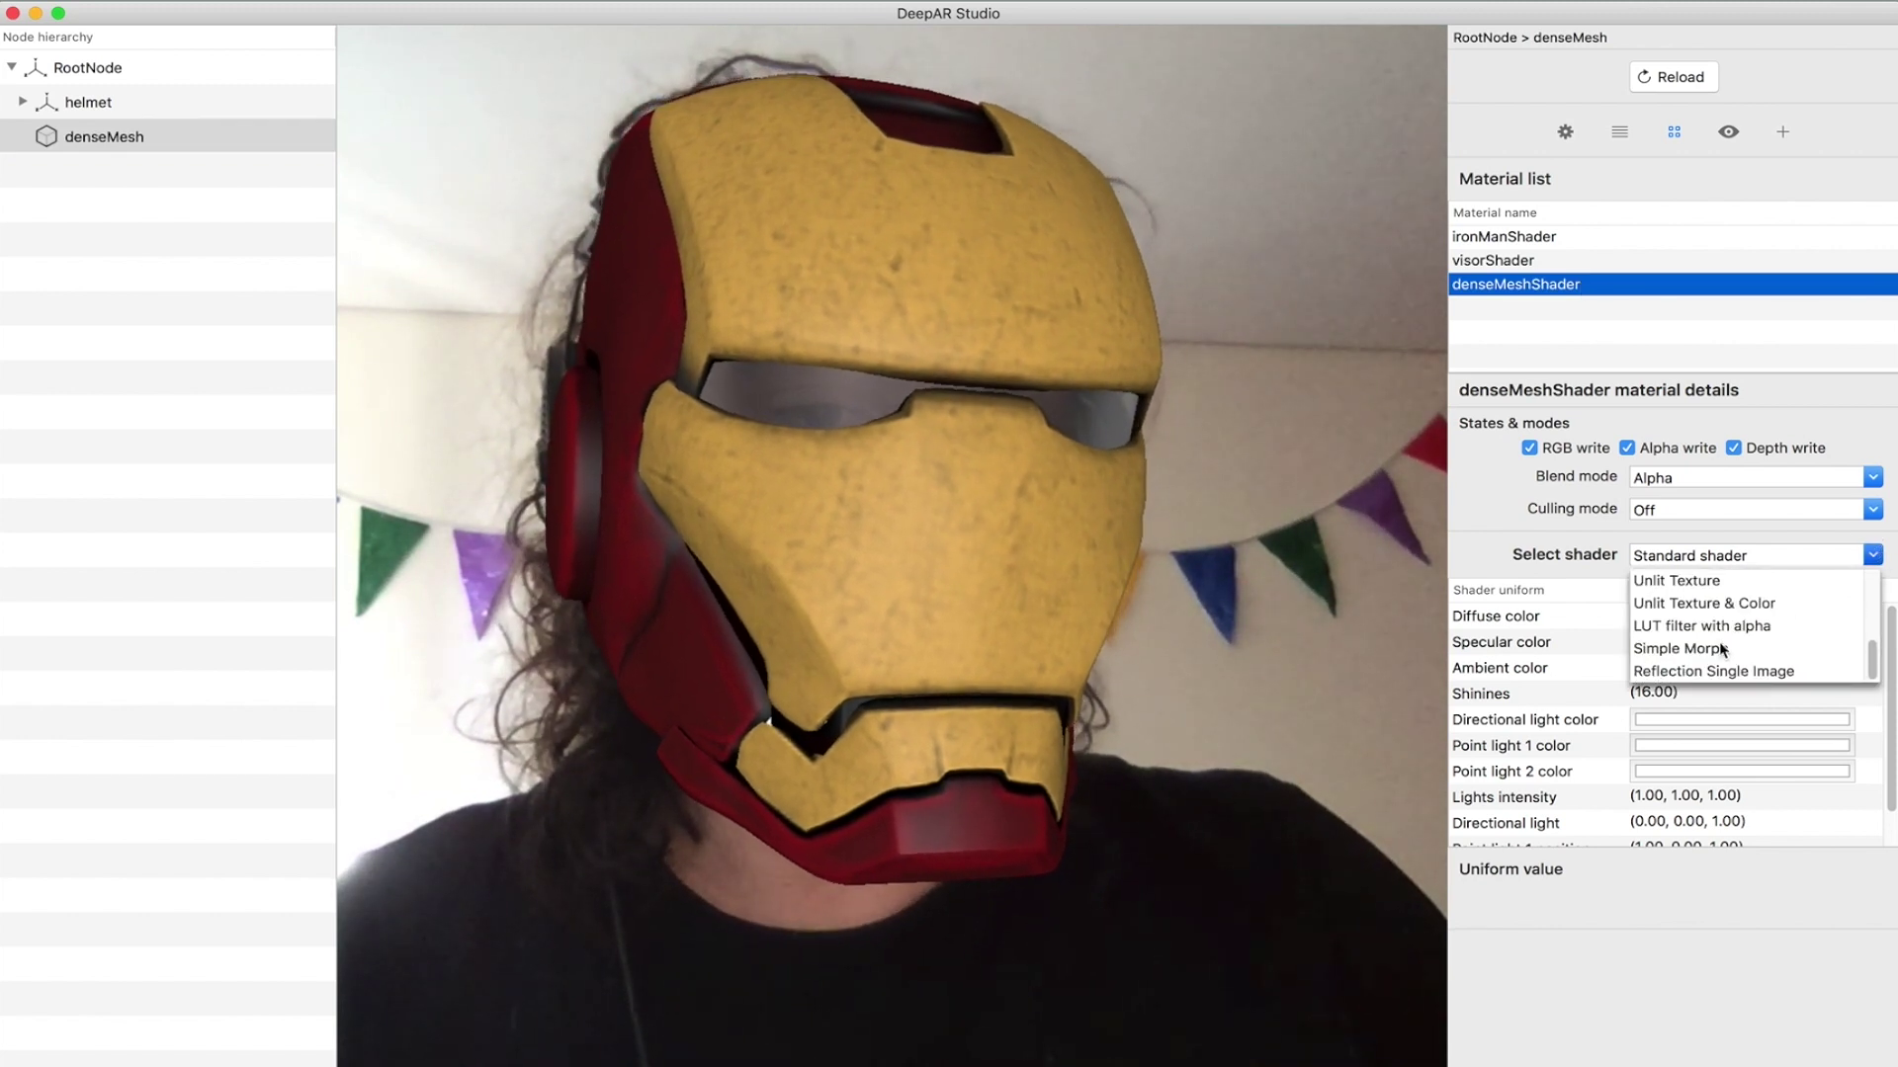
pyautogui.click(1669, 656)
# - Assign Camera texture to both the video texture and alpha mask texture of denseMeshShader, and reload the effect
pyautogui.click(1663, 617)
pyautogui.click(1871, 904)
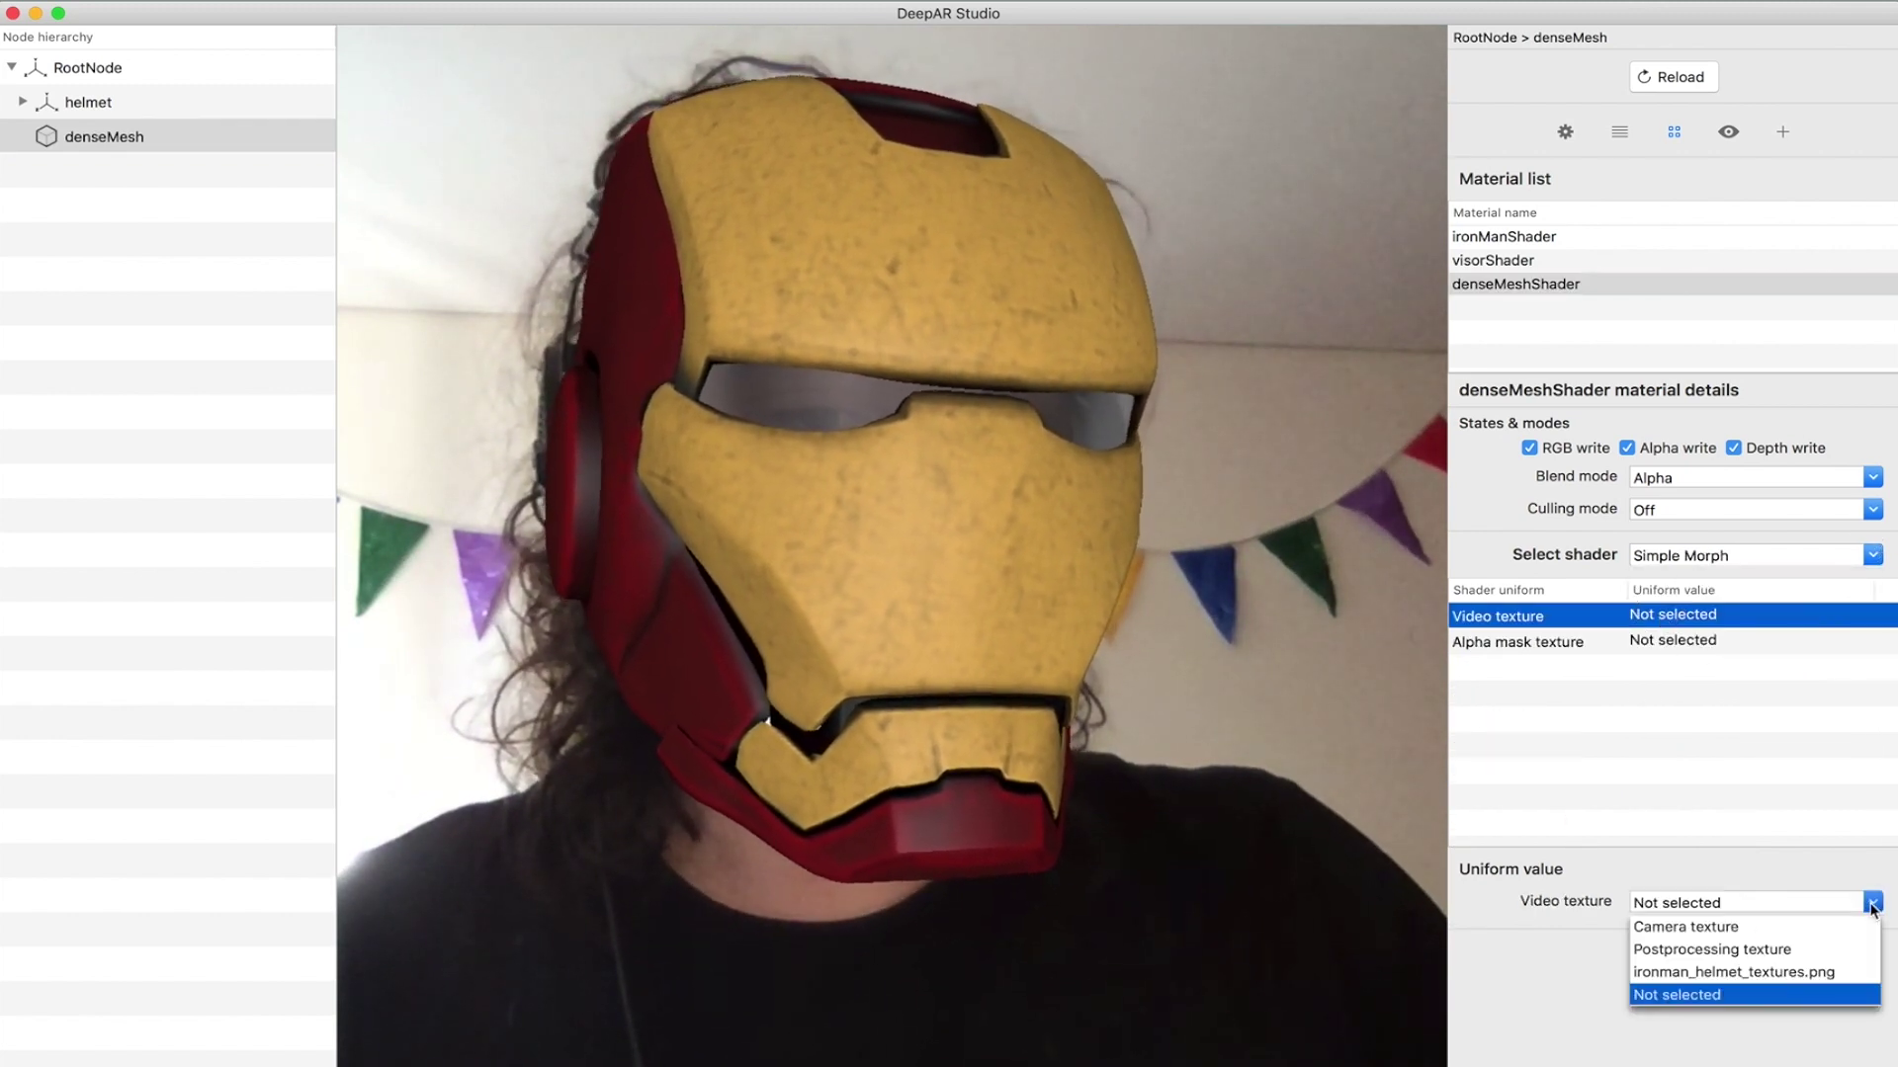
pyautogui.click(1685, 927)
pyautogui.click(1694, 642)
pyautogui.click(1769, 902)
pyautogui.click(1771, 926)
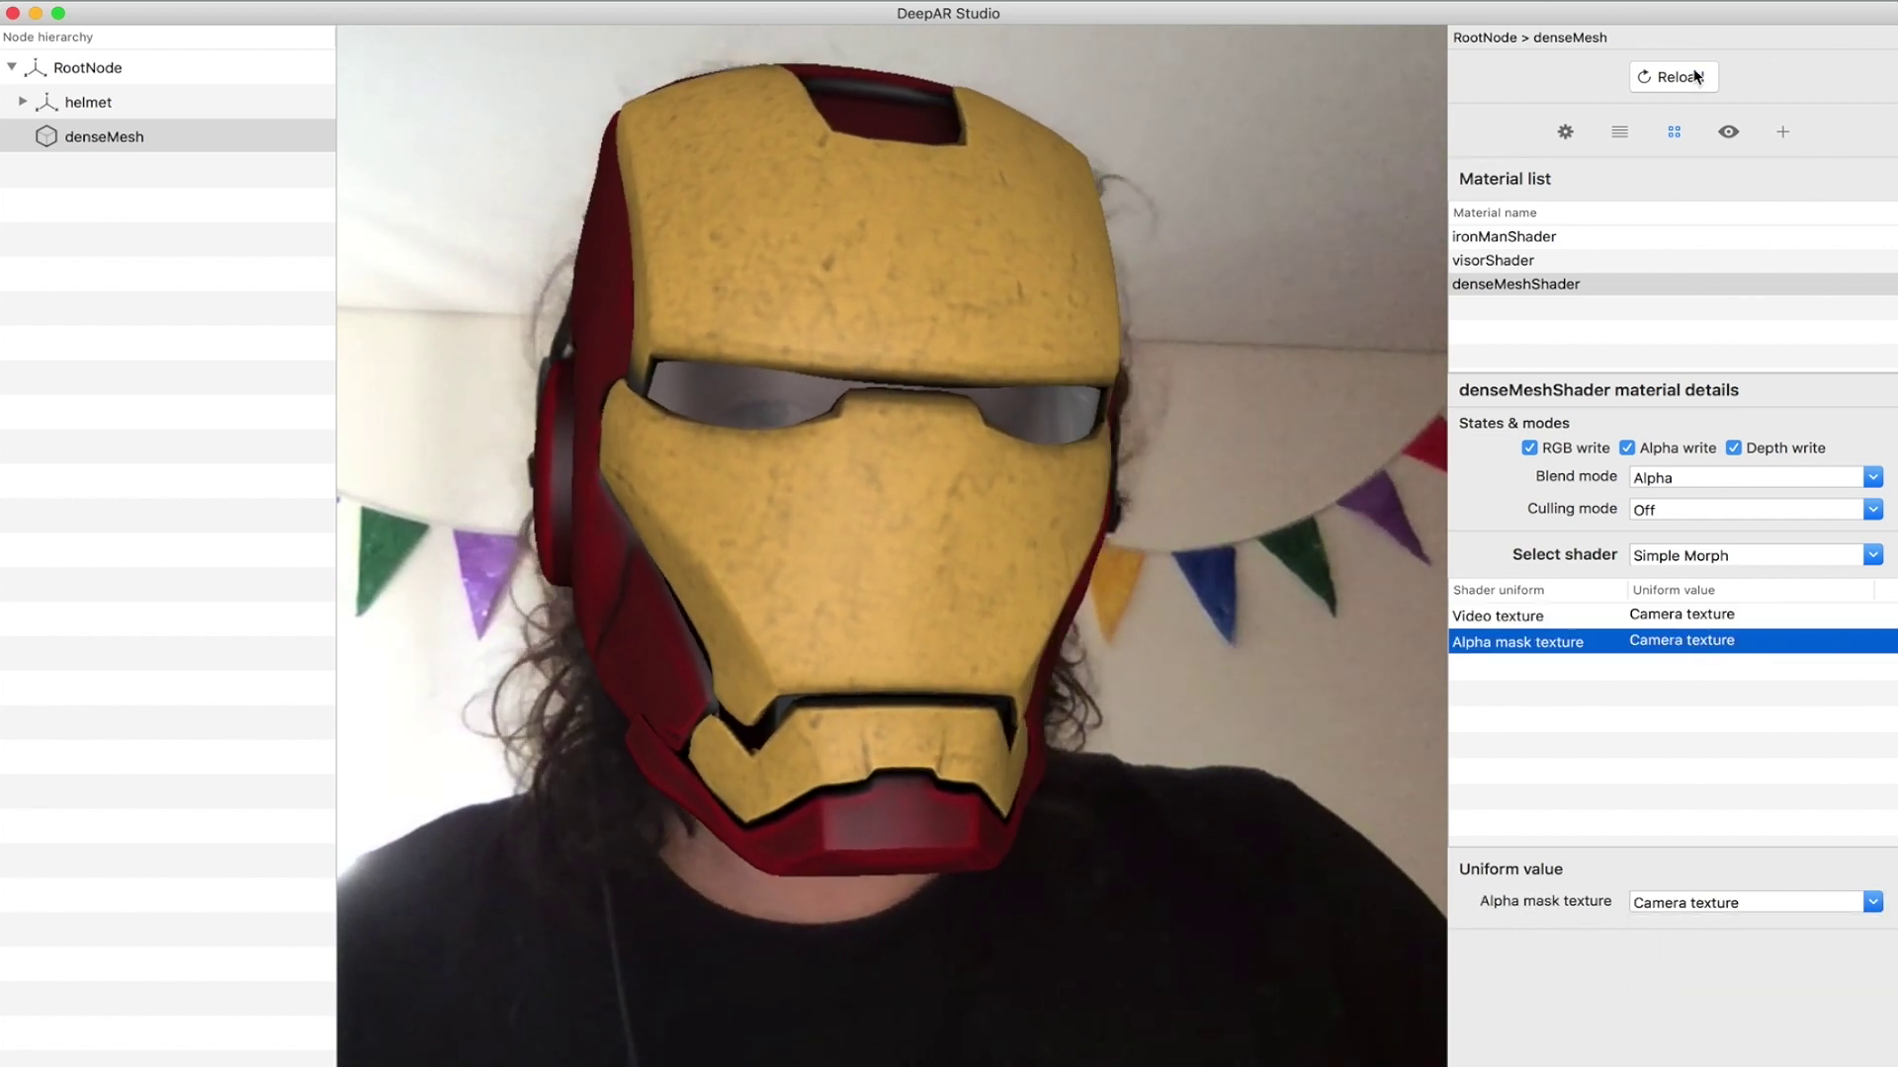
pyautogui.click(1696, 79)
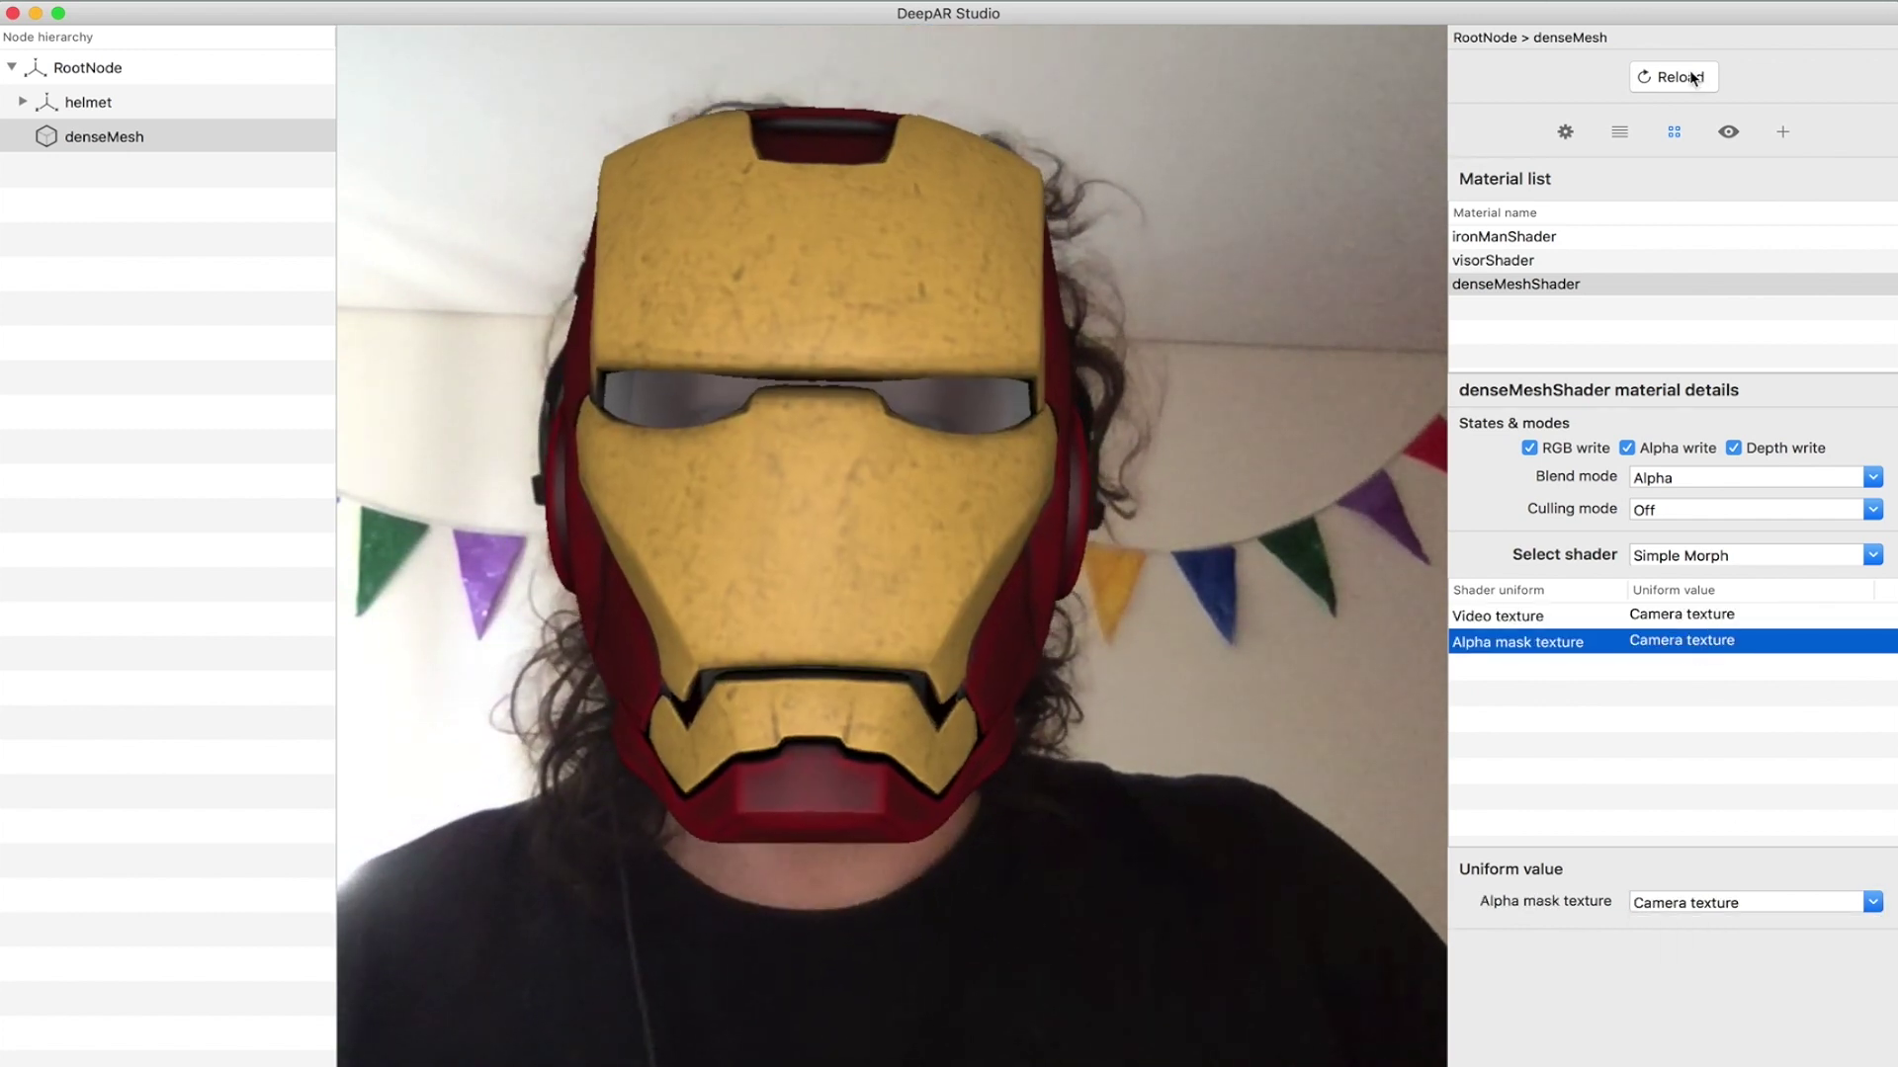
pyautogui.click(1686, 79)
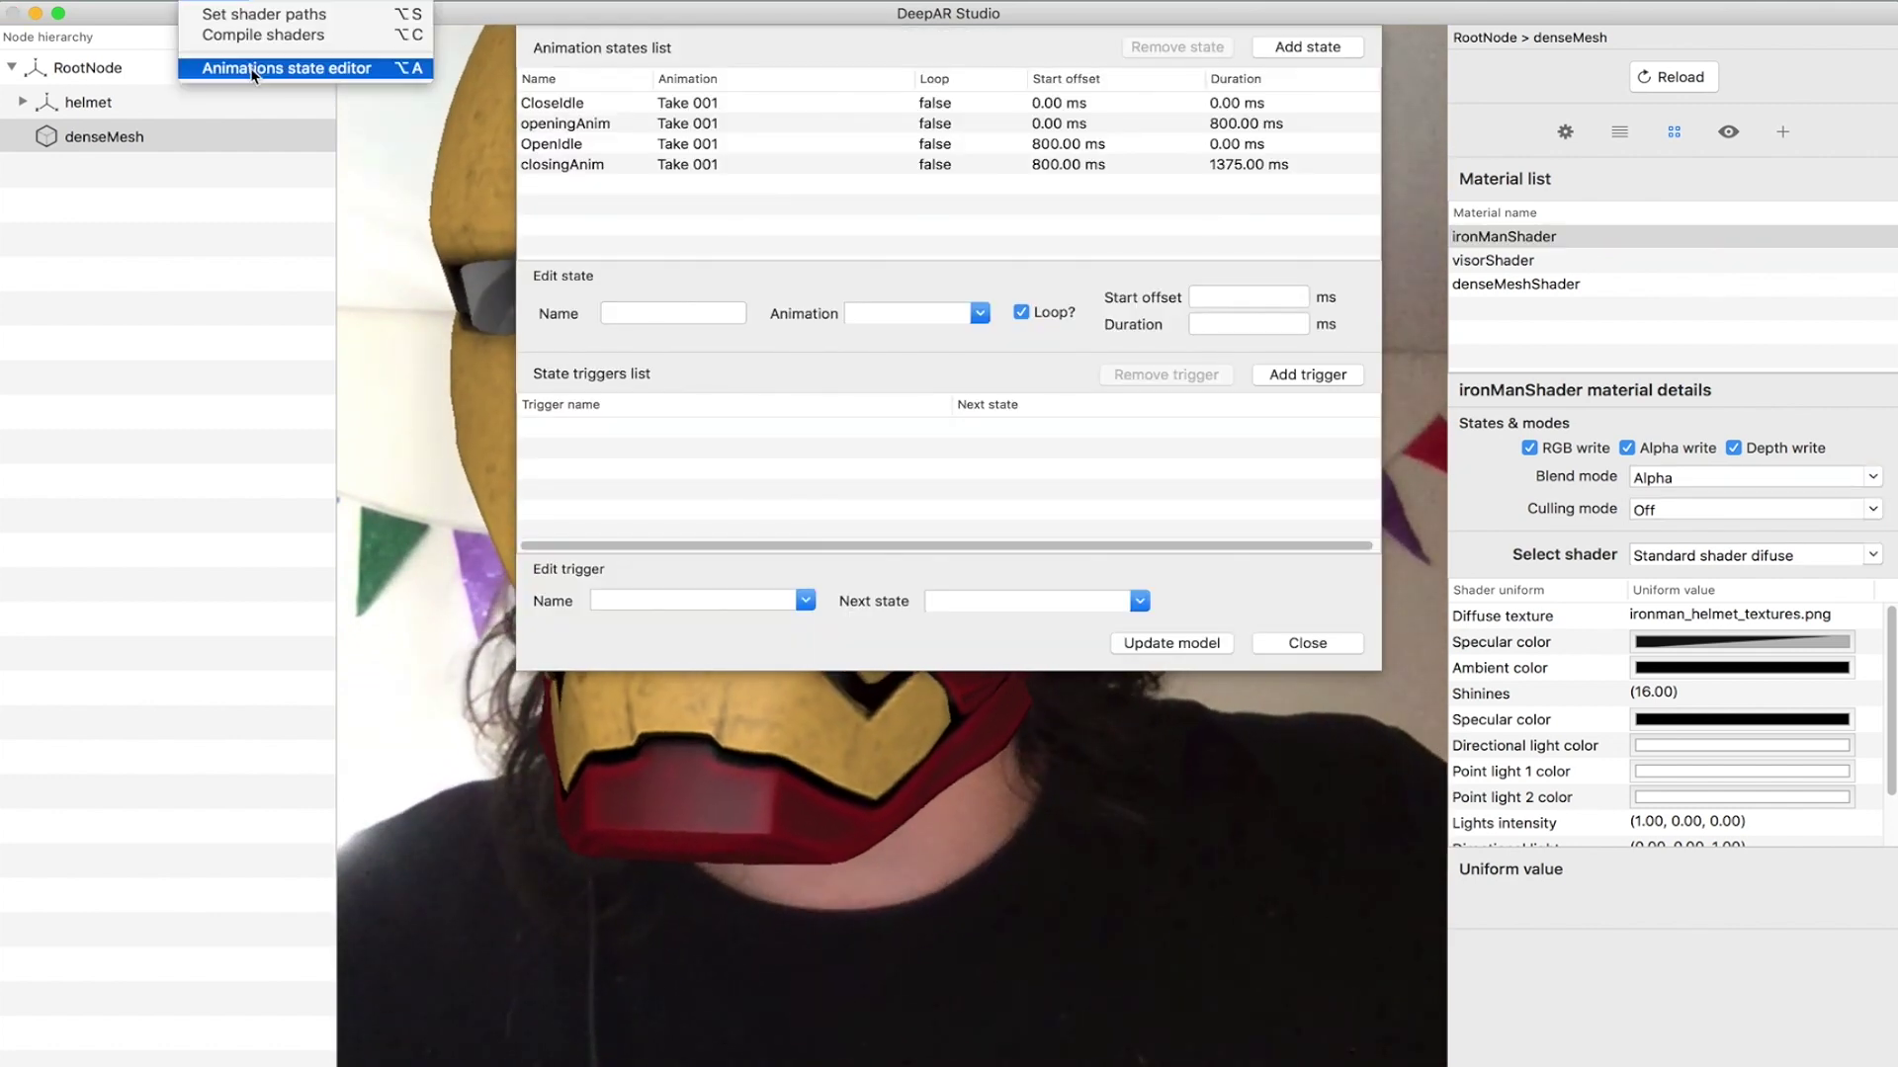
# - Open the animations state editor and add a state named pause with a 5000 ms duration and no animation
pyautogui.click(251, 67)
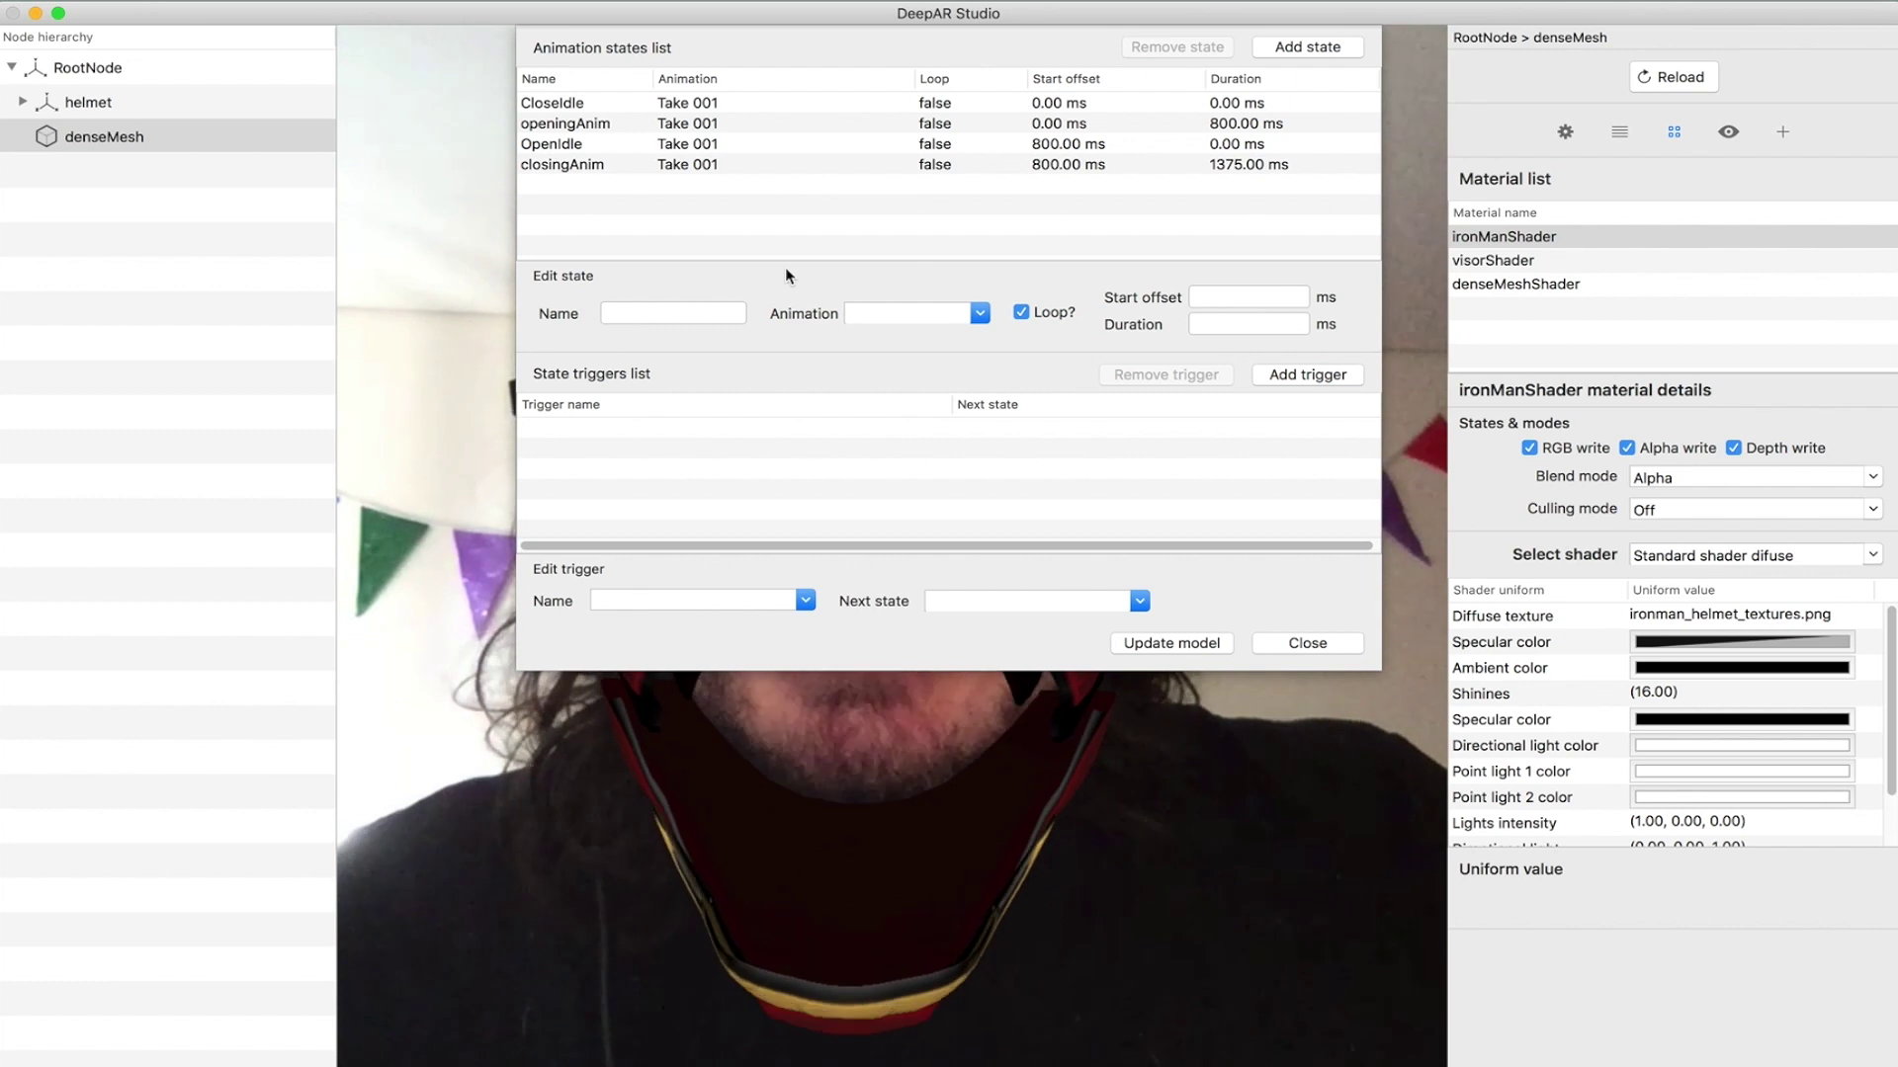
pyautogui.click(1302, 53)
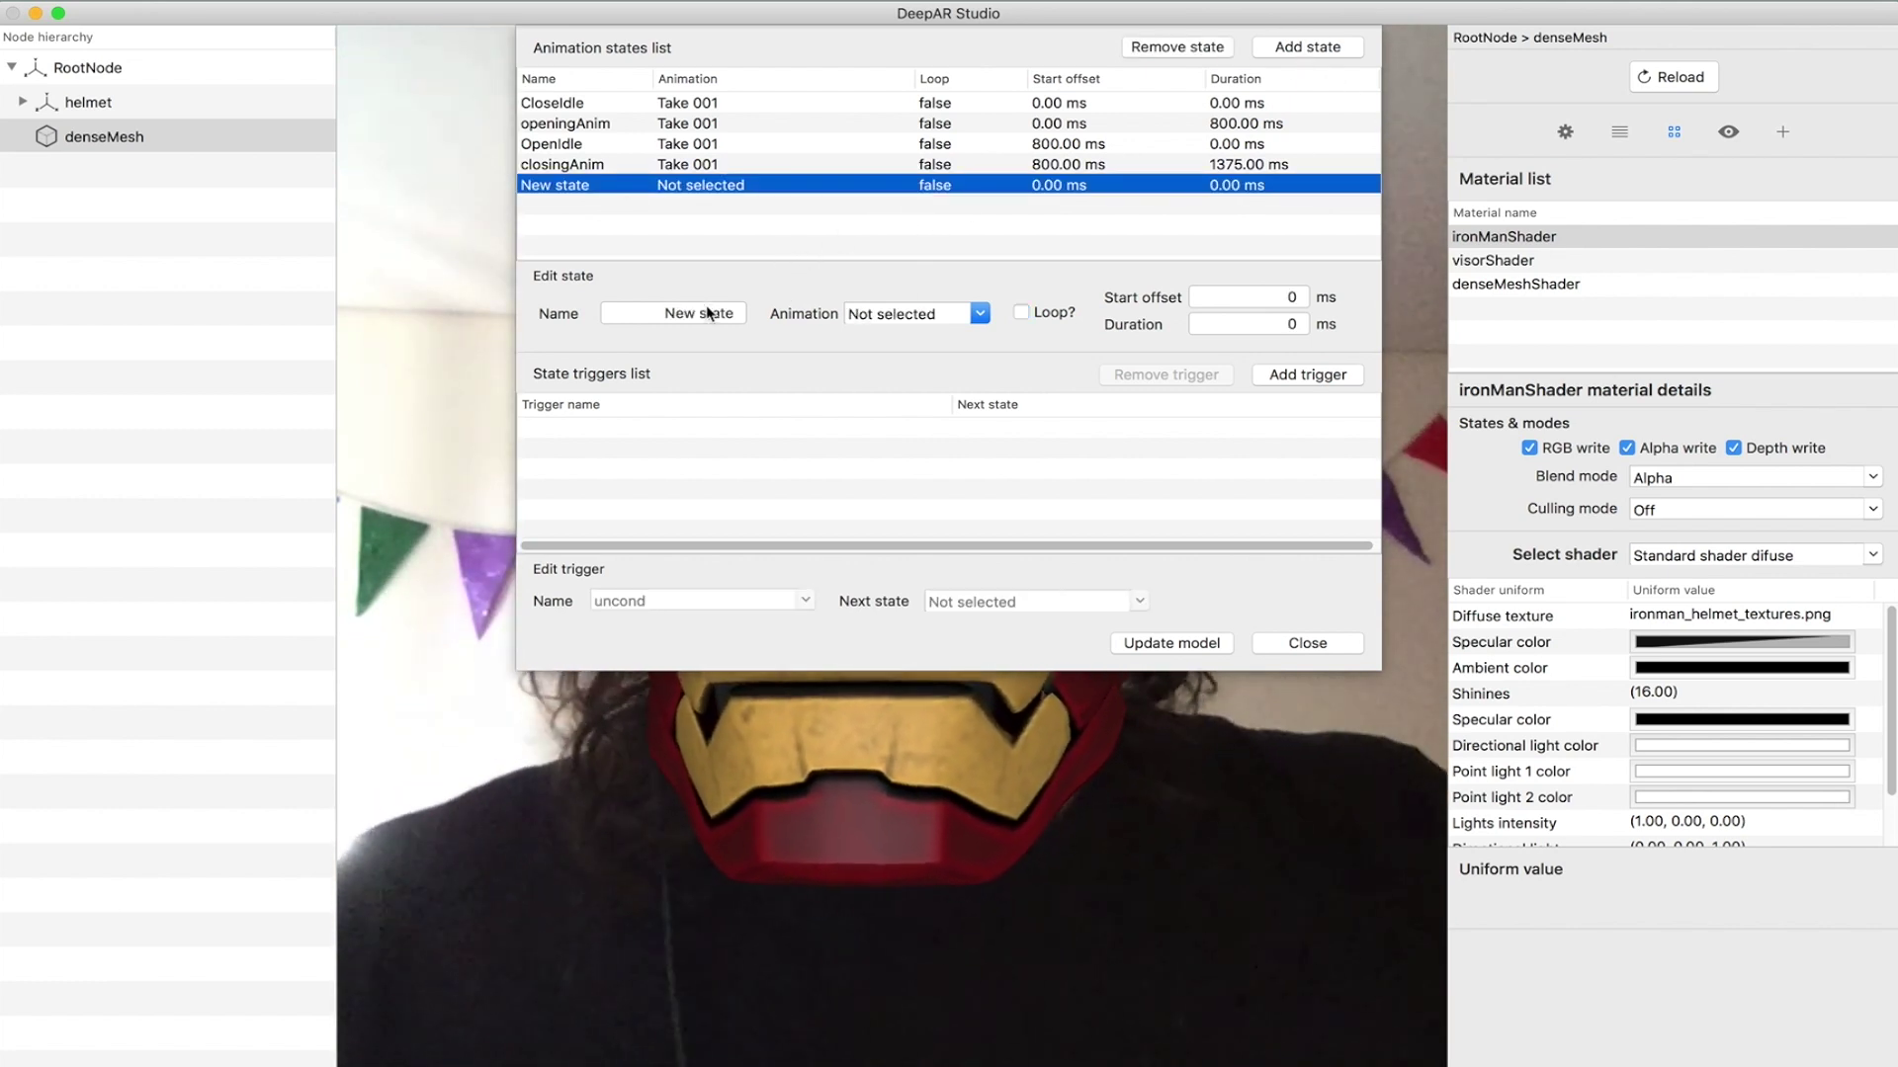
pyautogui.click(708, 308)
pyautogui.write('pause')
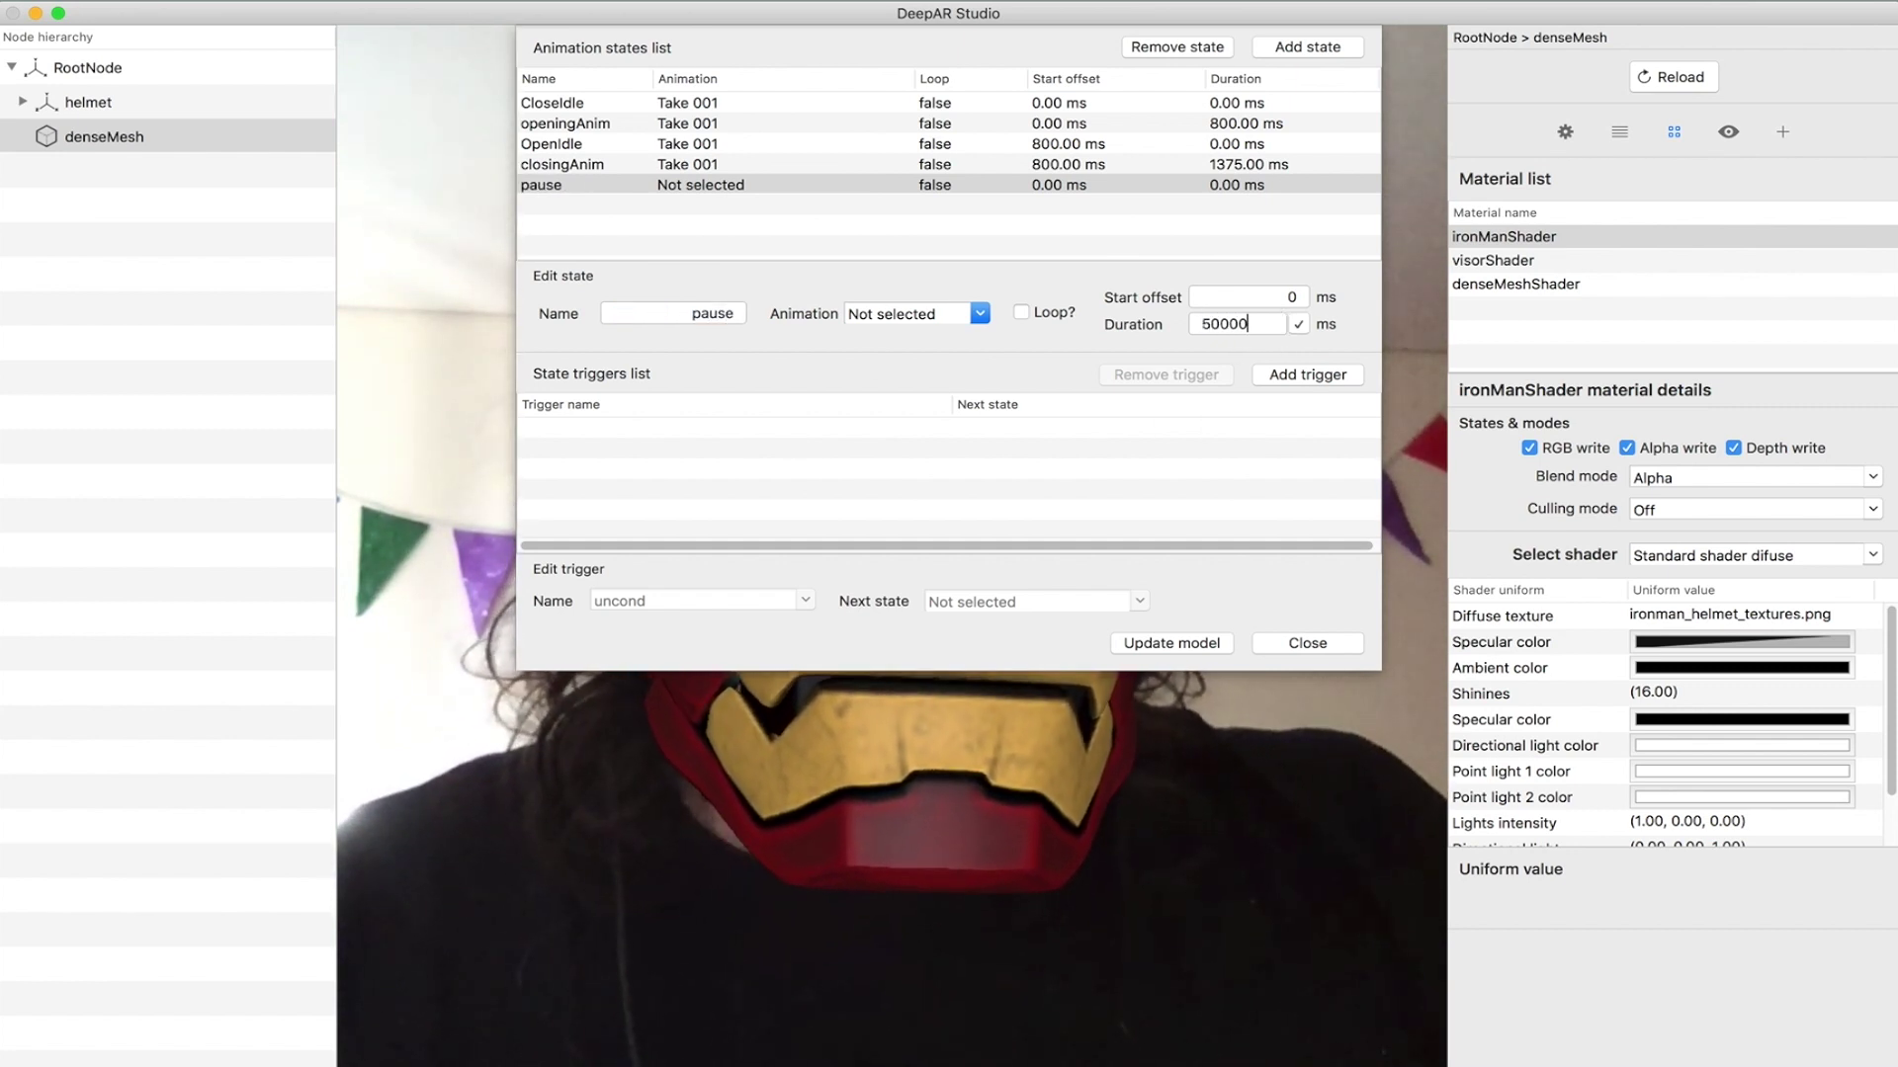
pyautogui.press('Return')
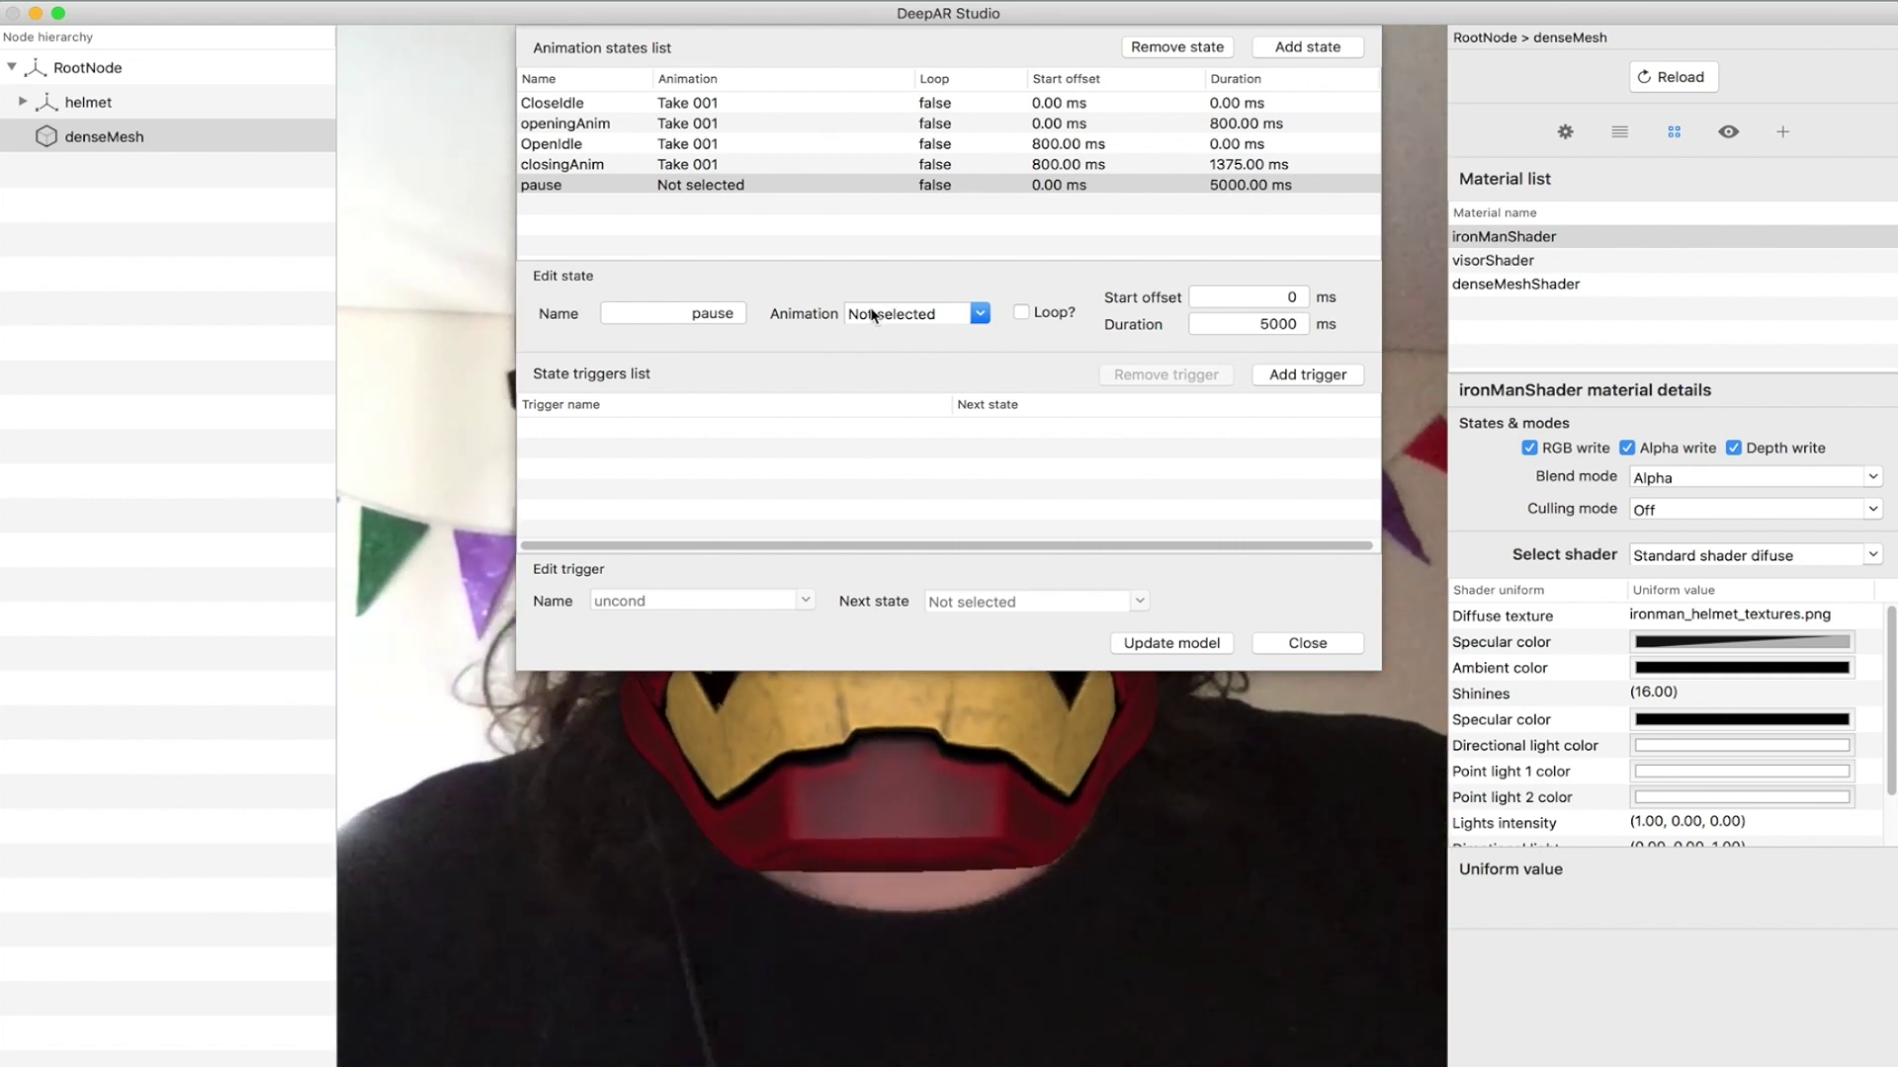
pyautogui.click(978, 315)
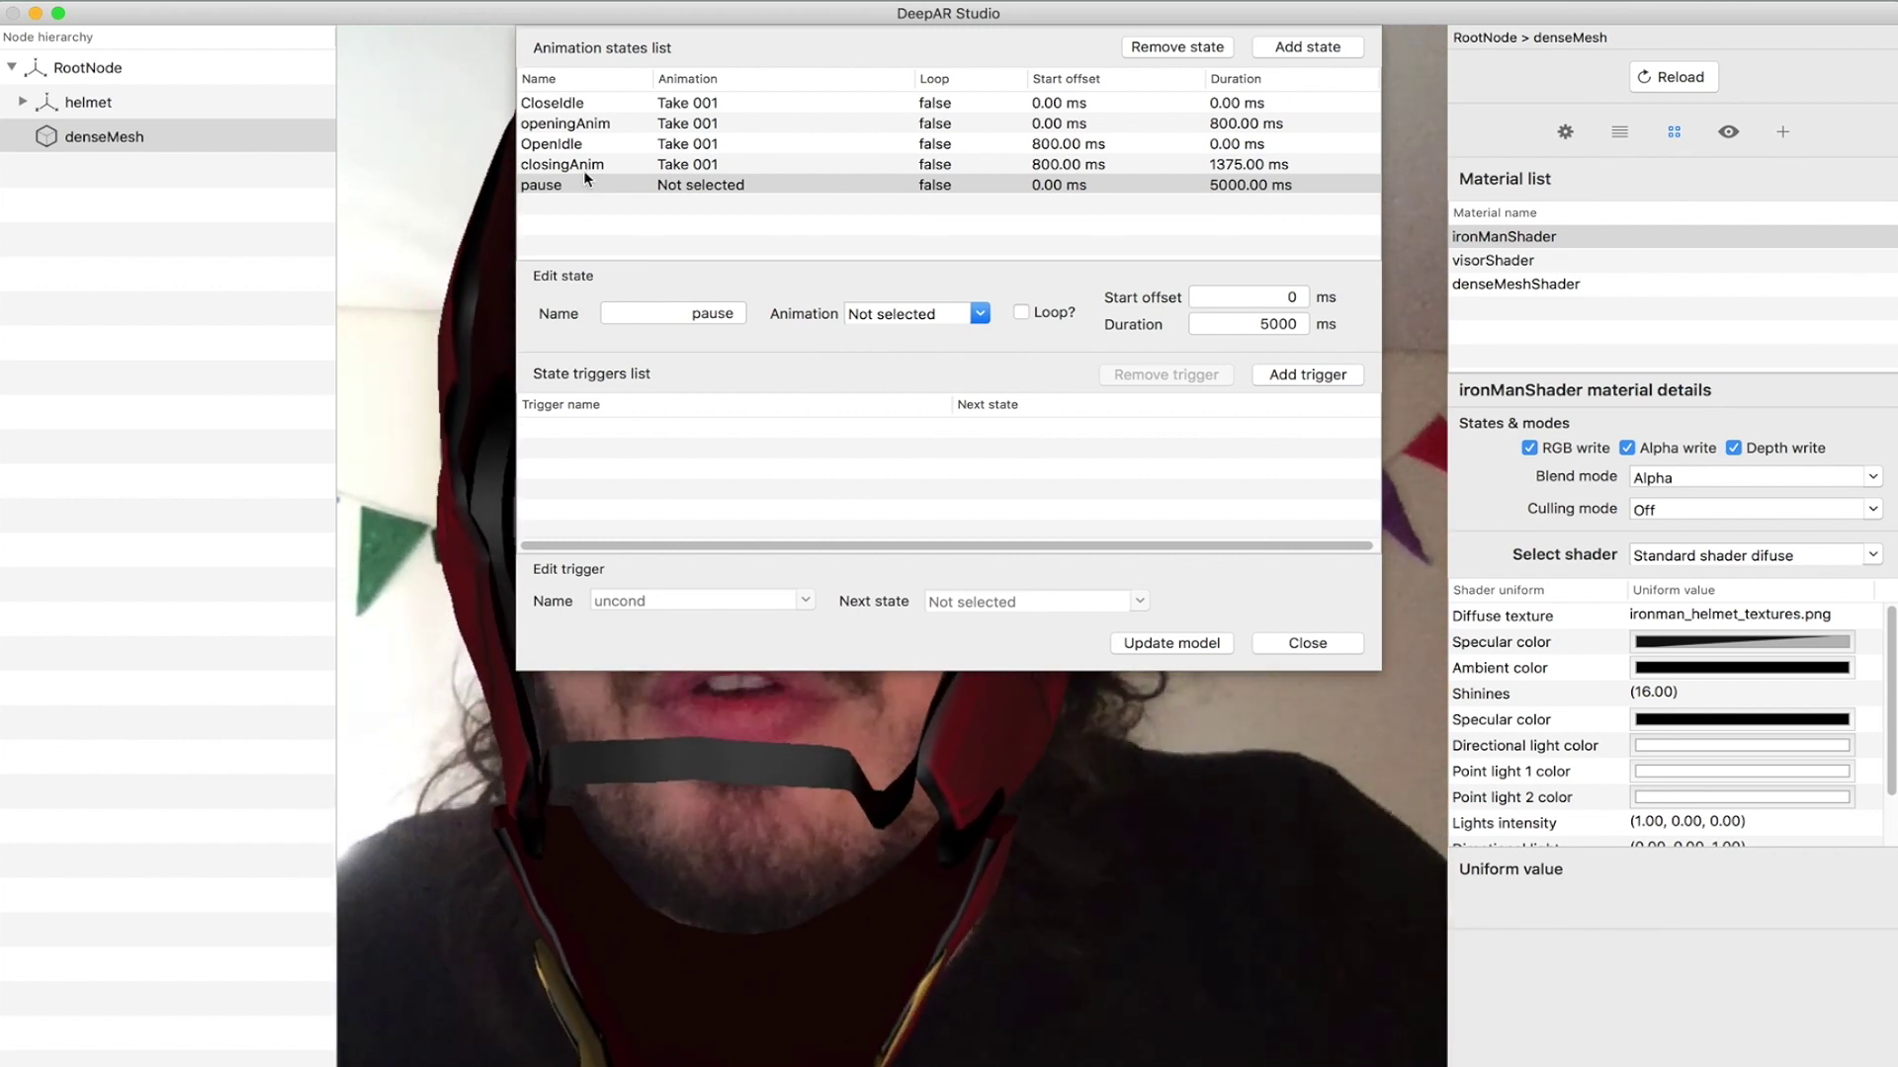
# - Change the next state of openingAnim's on_end trigger to pause
pyautogui.click(929, 123)
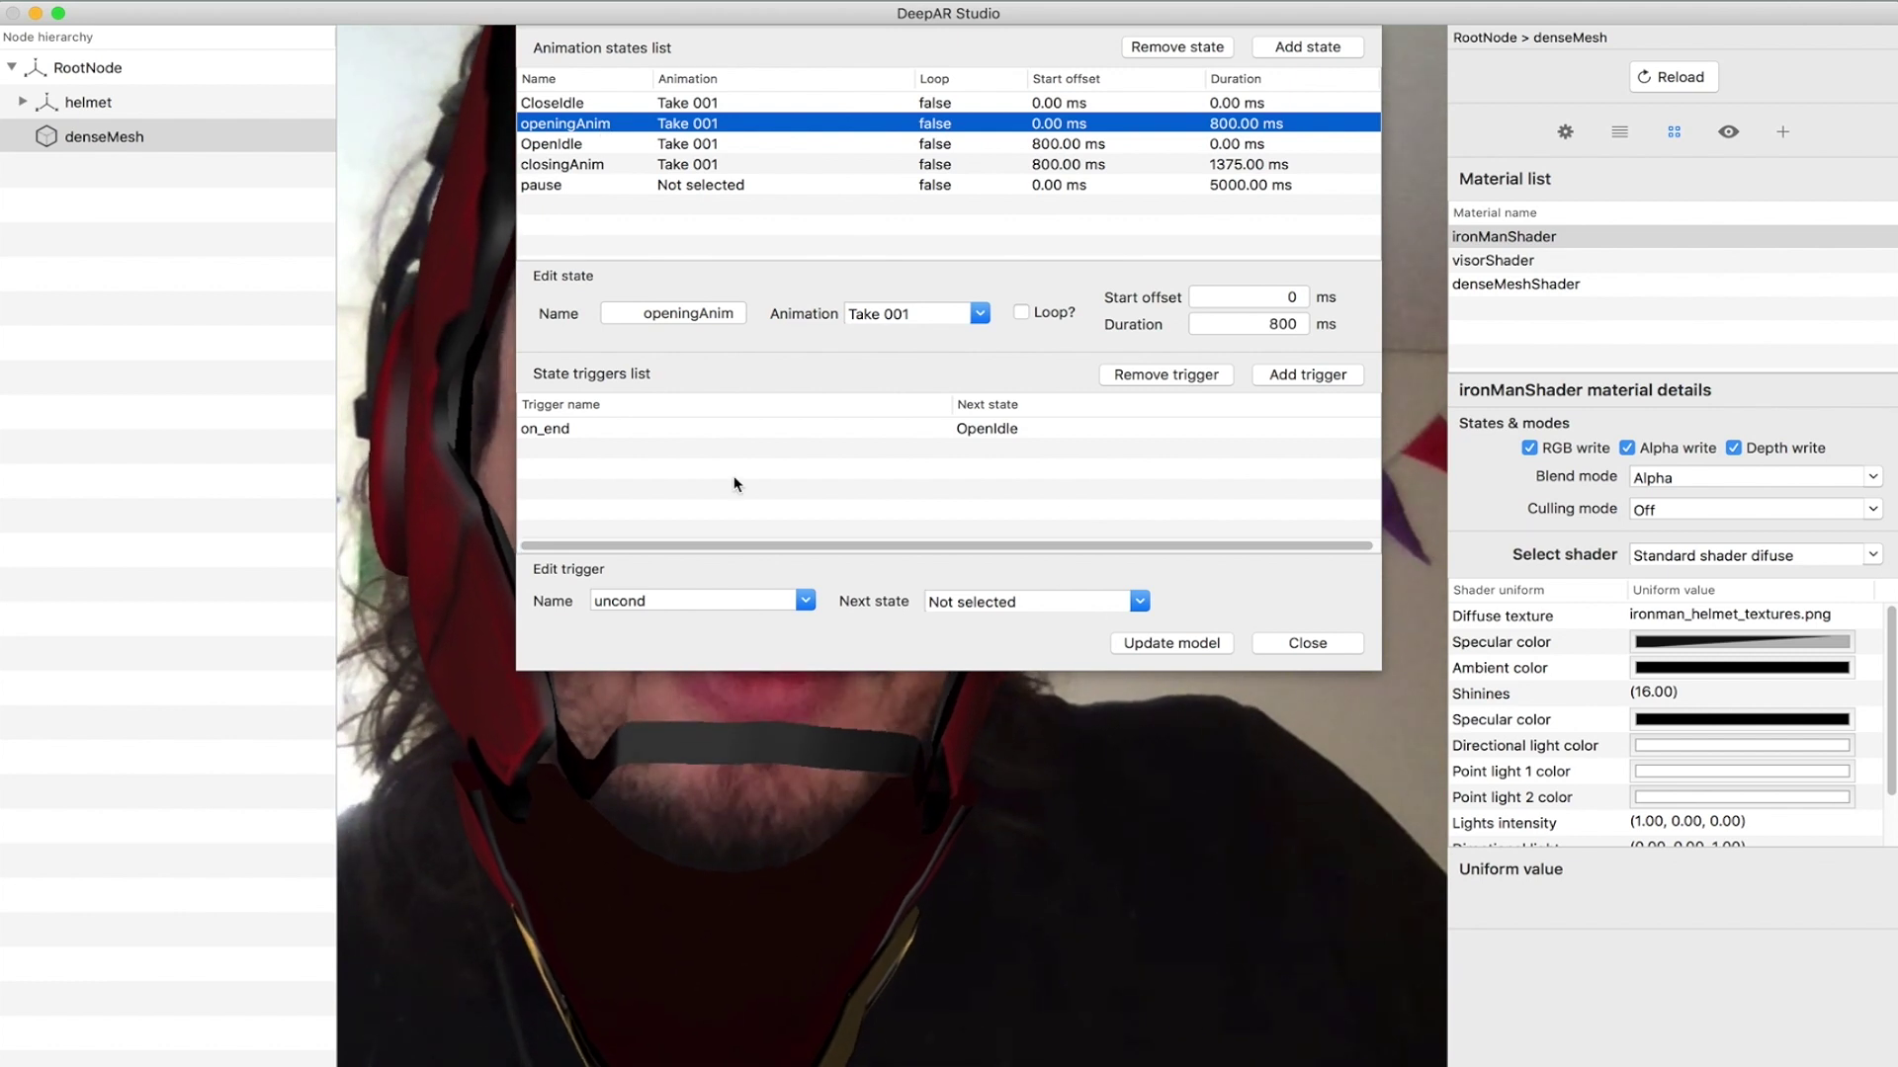
pyautogui.click(594, 143)
pyautogui.click(594, 124)
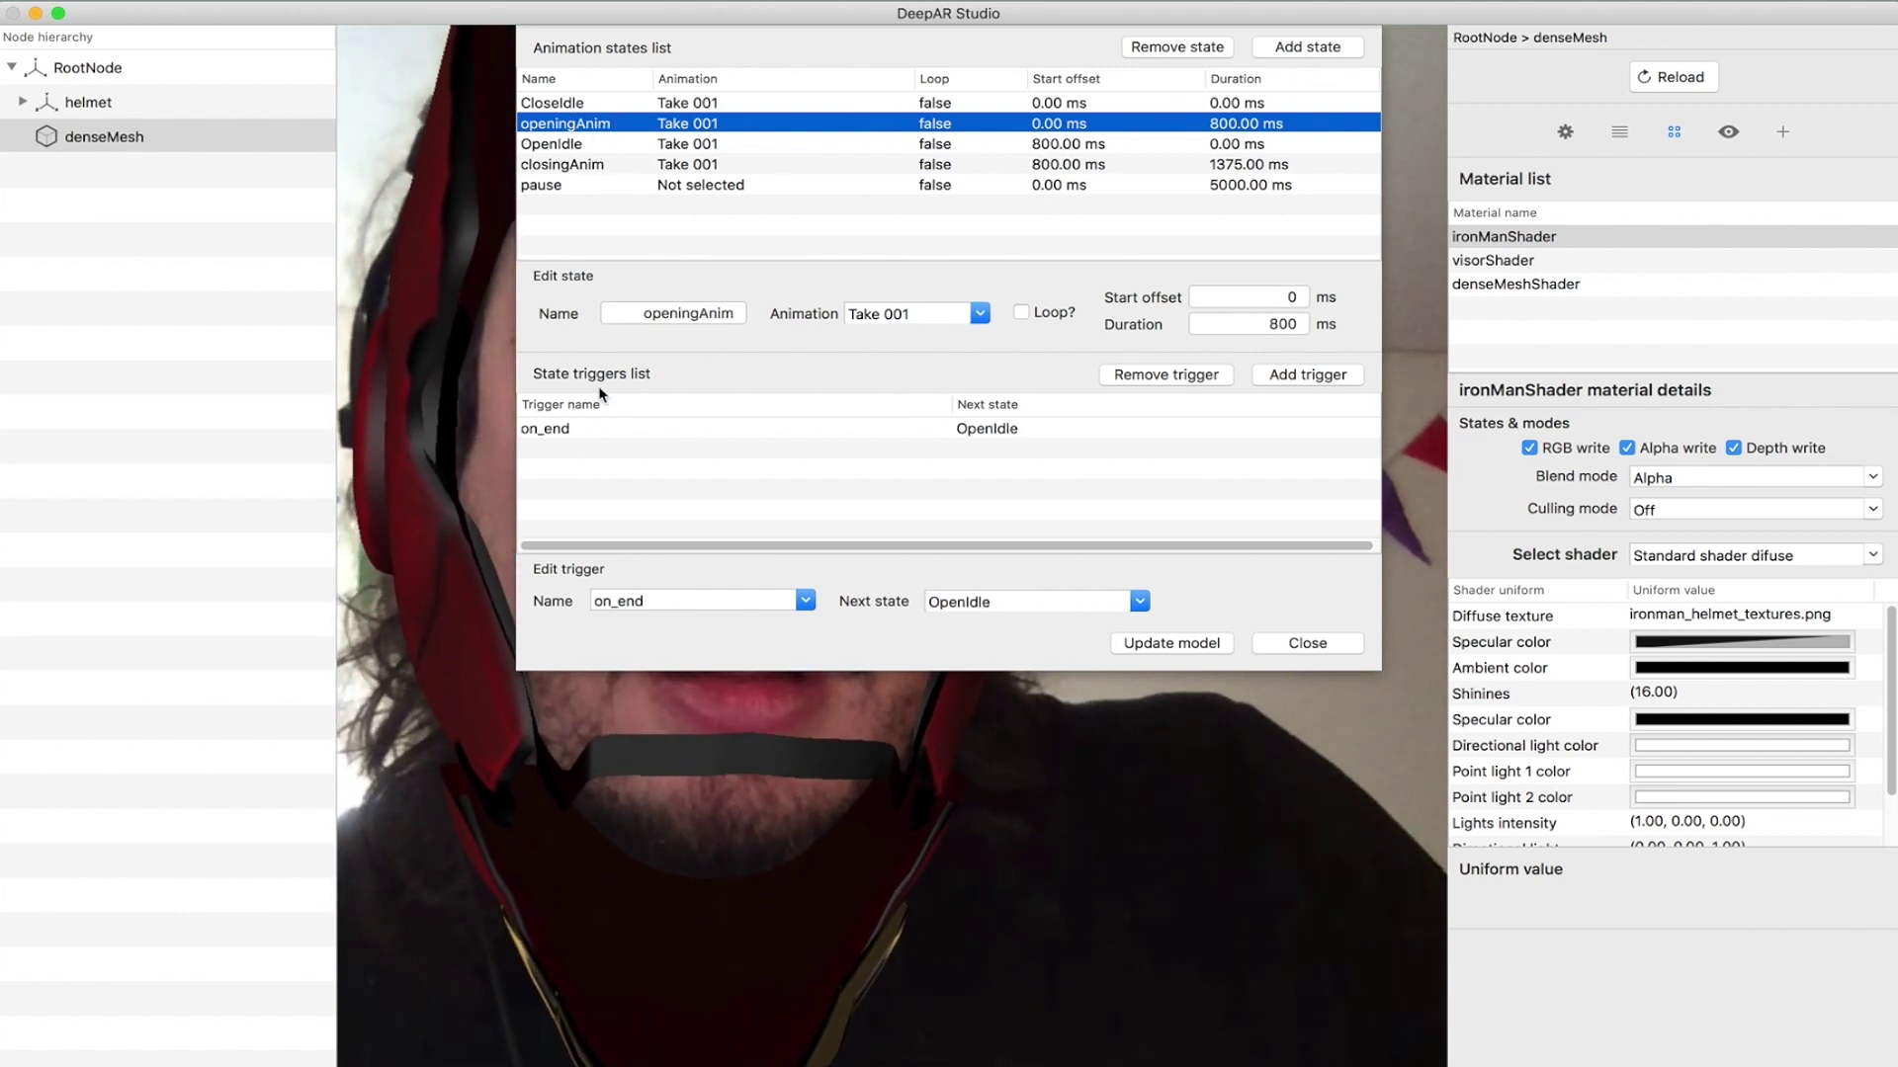
pyautogui.click(600, 429)
pyautogui.click(1141, 603)
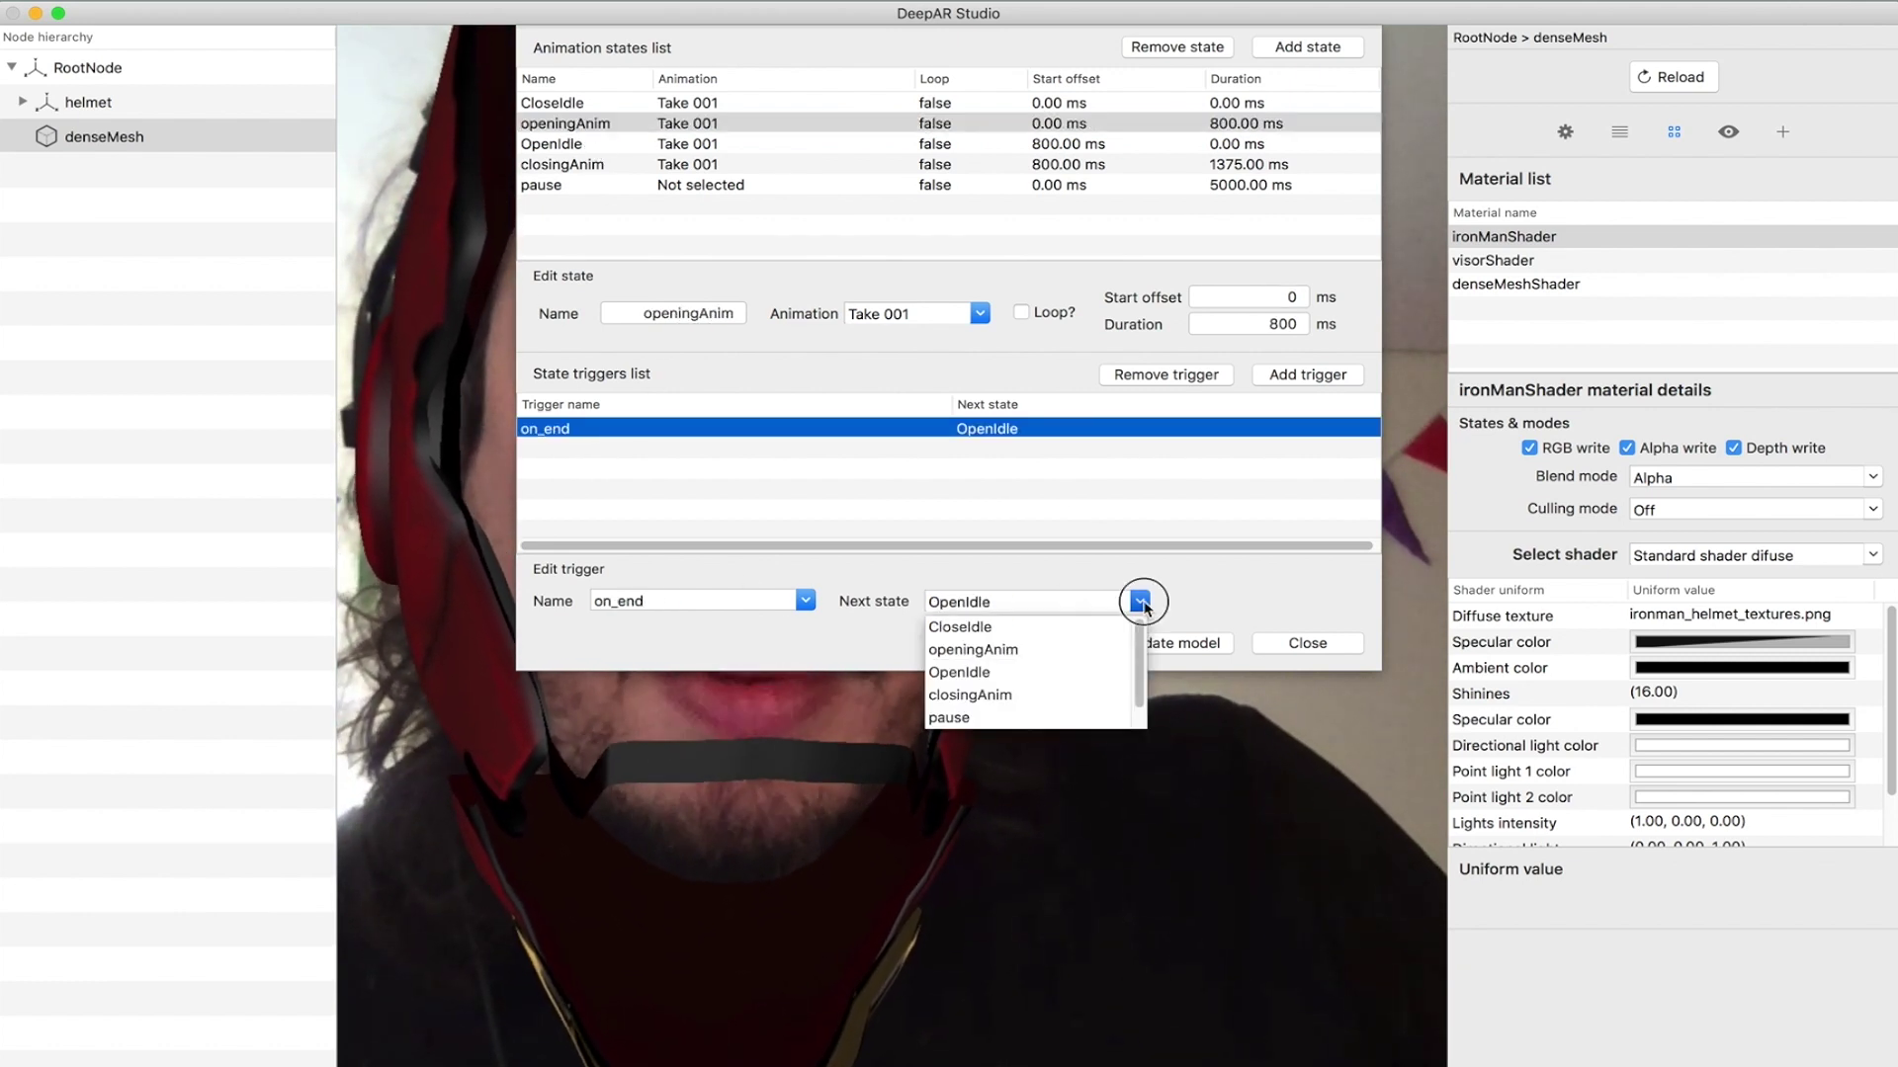
pyautogui.click(964, 718)
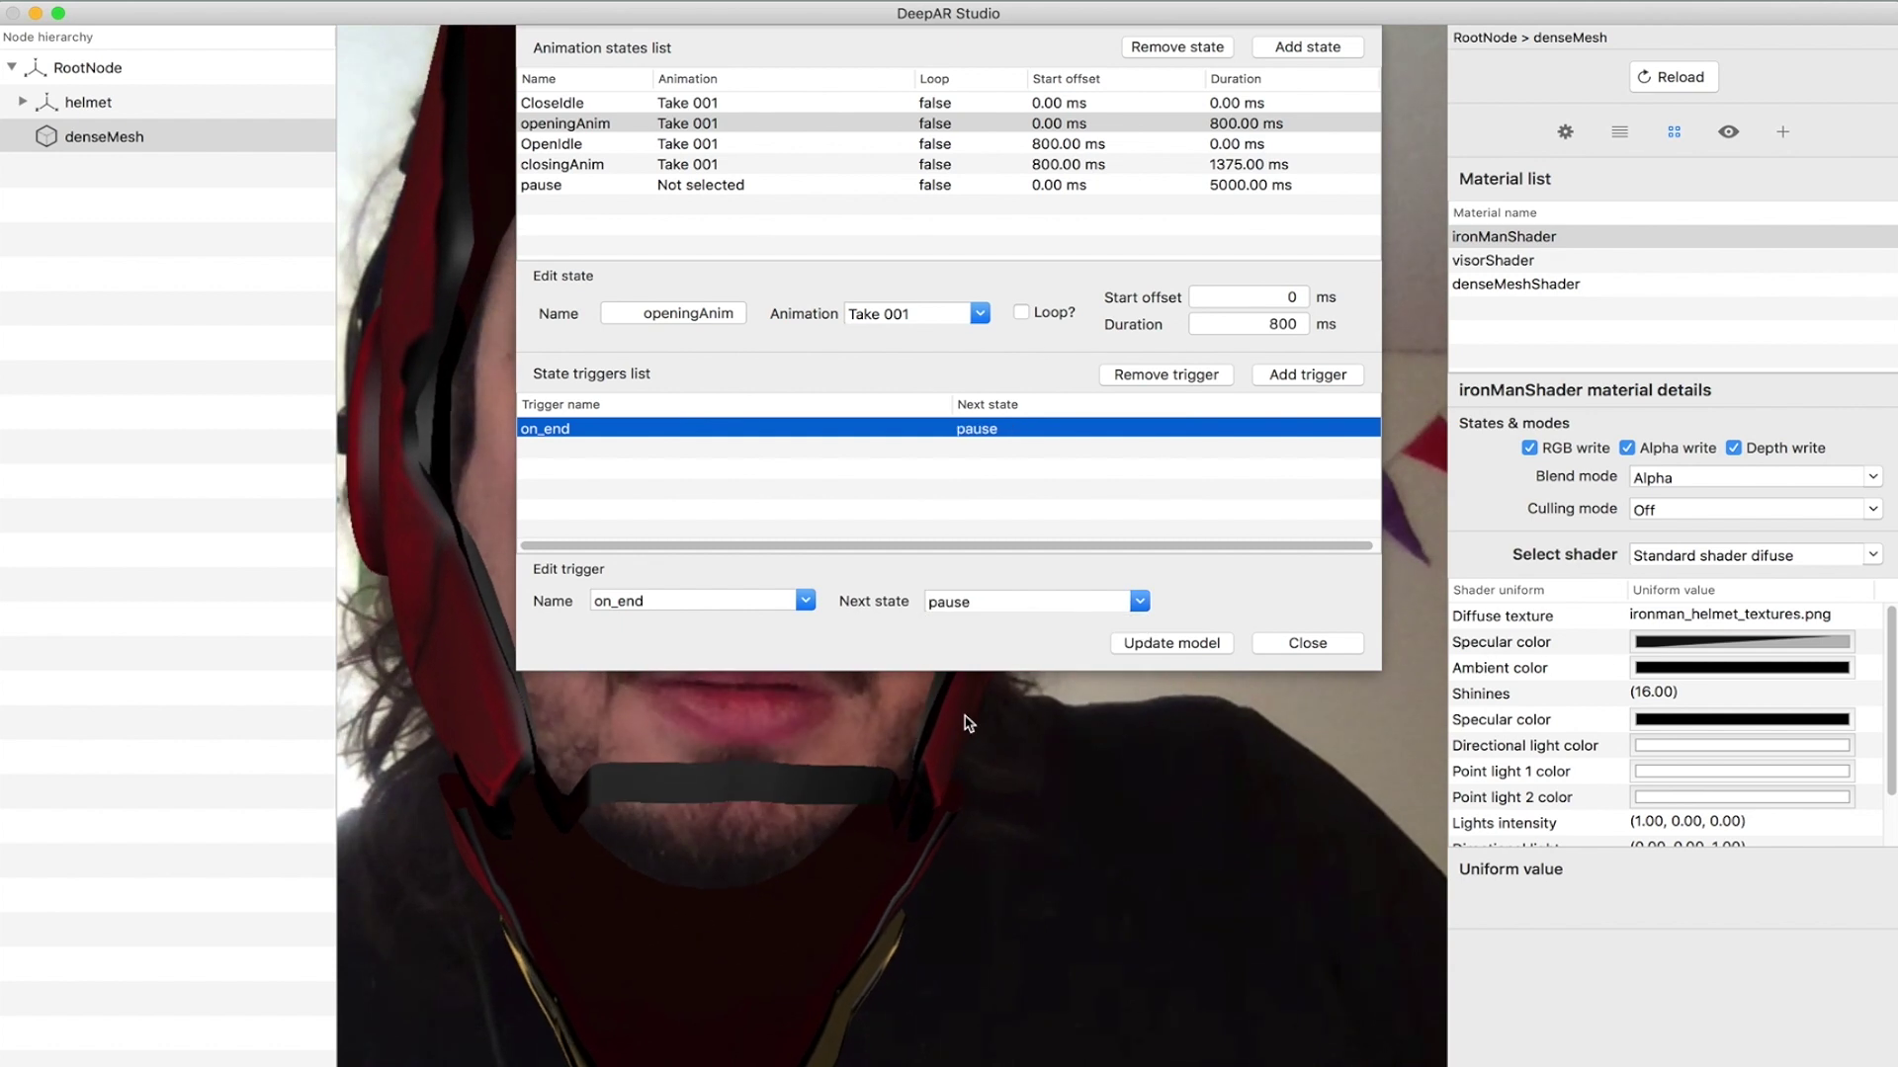
# - Add an on_end trigger to the pause state with OpenIdle as its next state
pyautogui.click(620, 188)
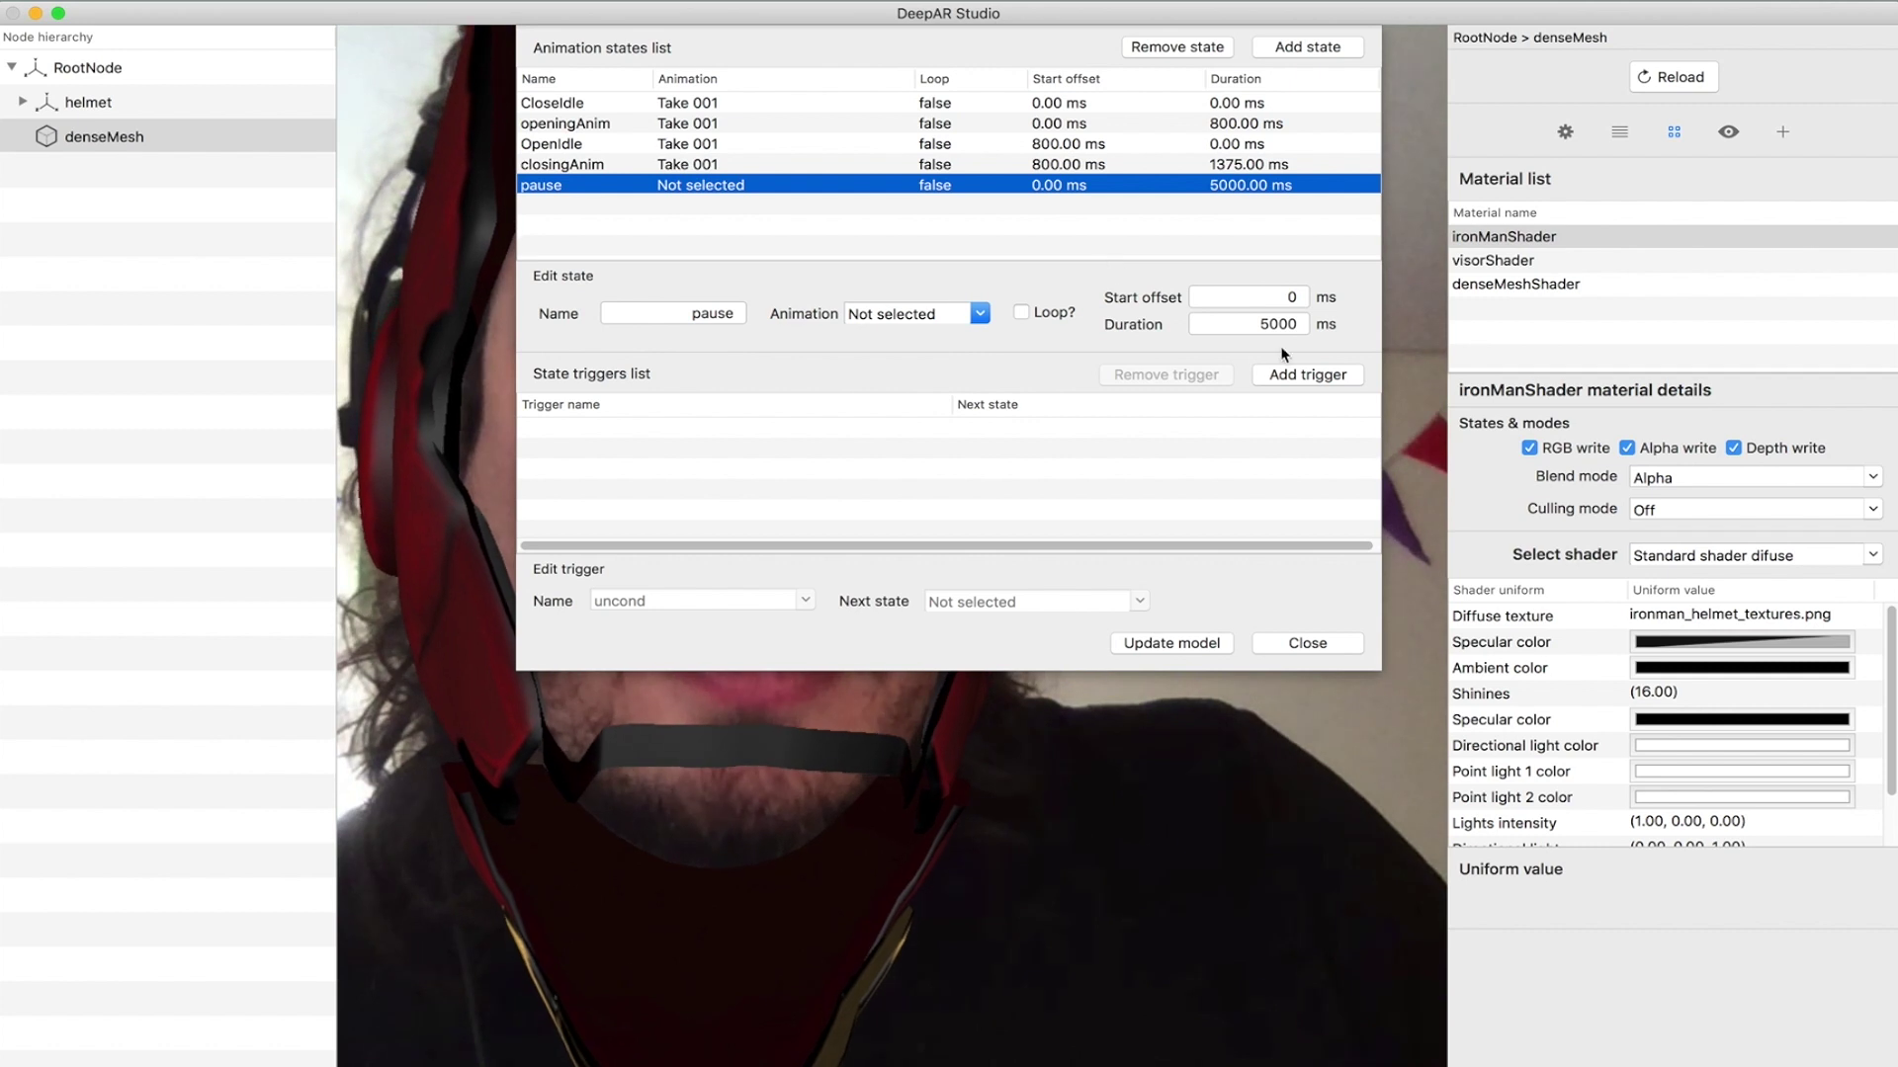
pyautogui.click(1309, 375)
pyautogui.click(1137, 428)
pyautogui.click(805, 601)
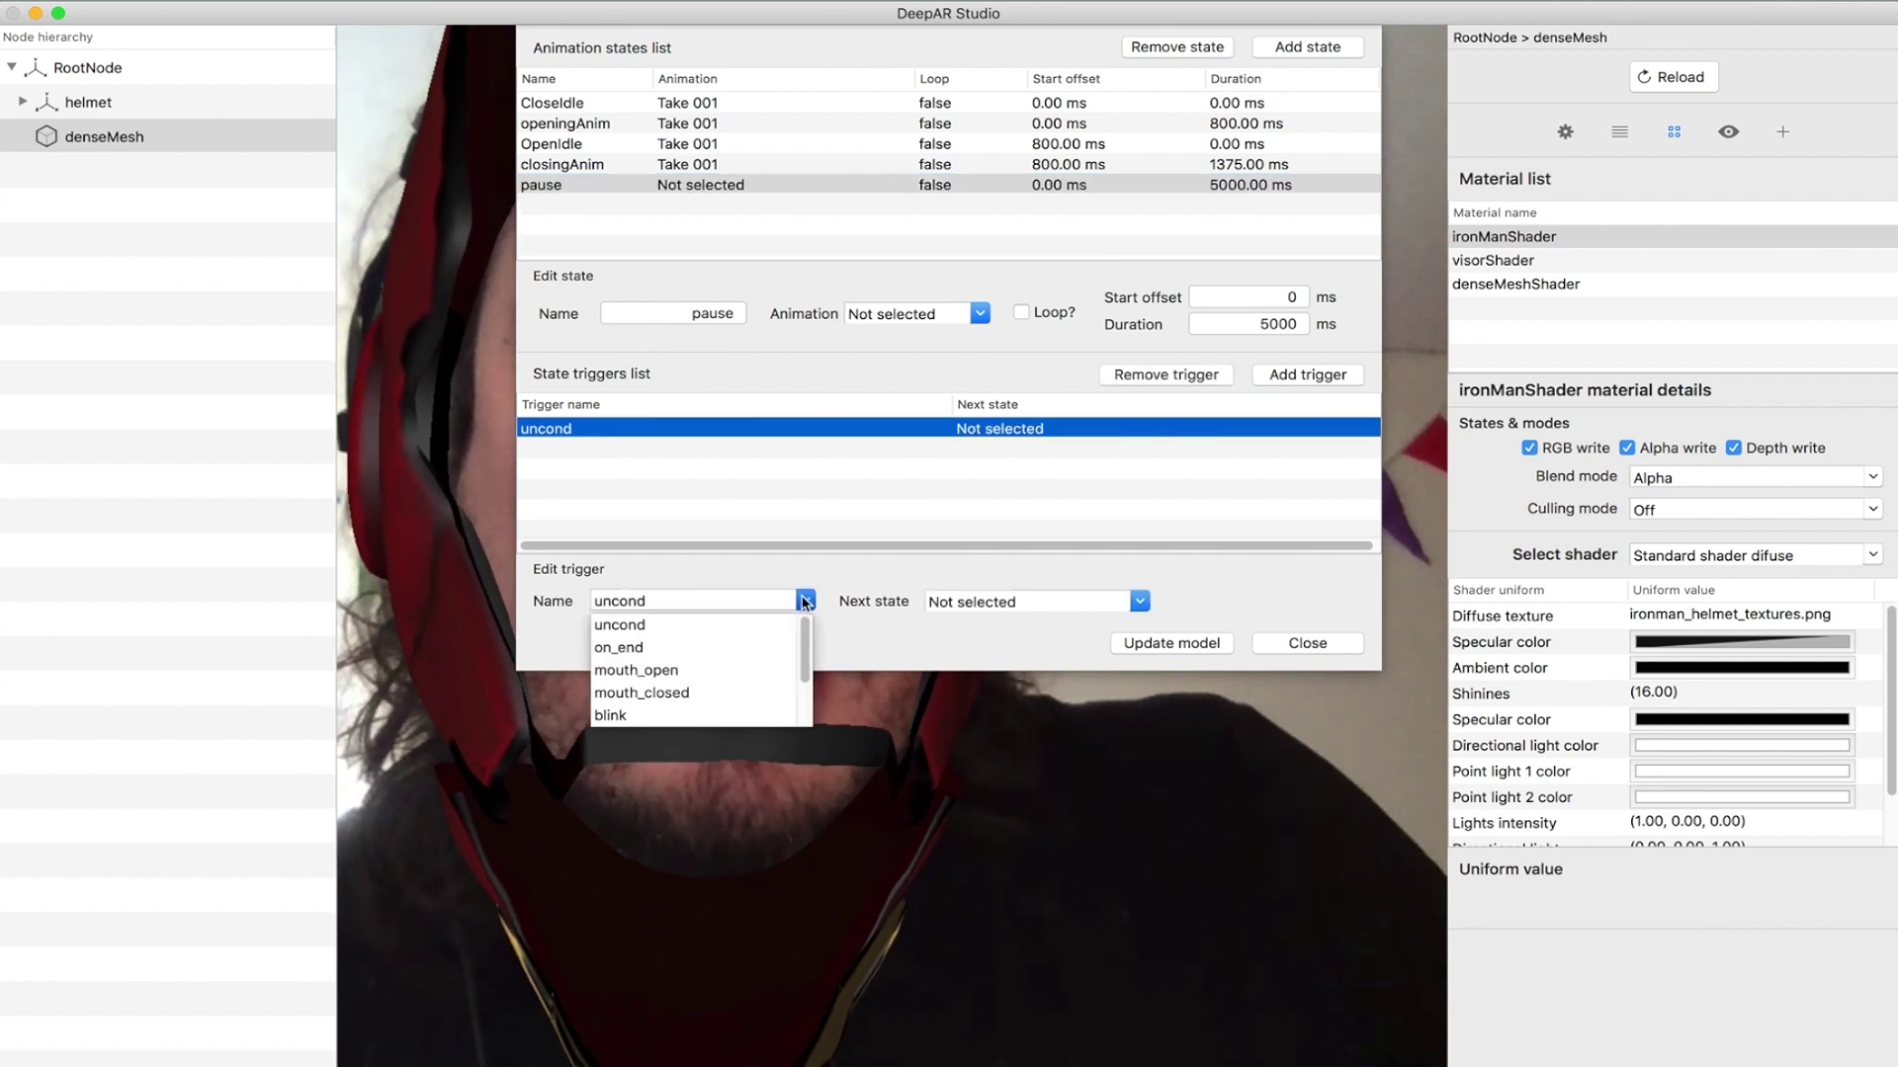
pyautogui.click(689, 647)
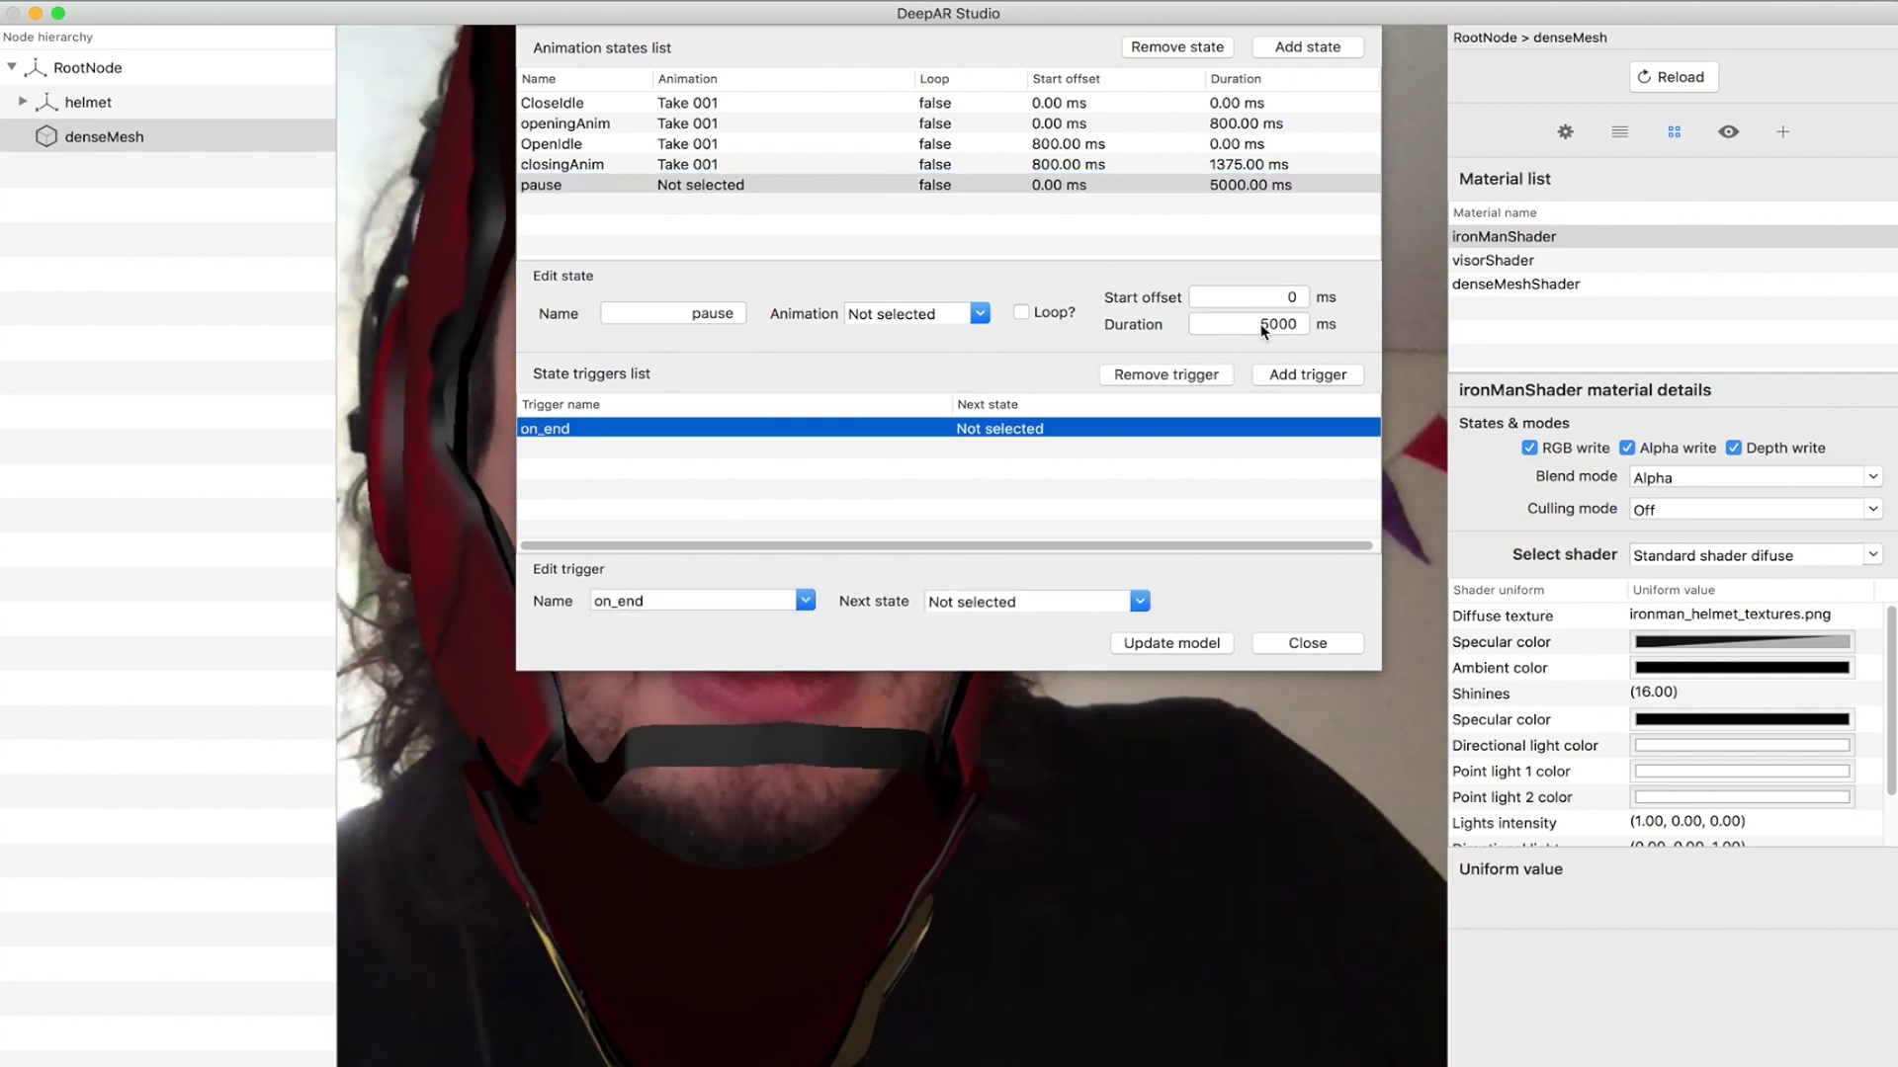
pyautogui.click(1139, 601)
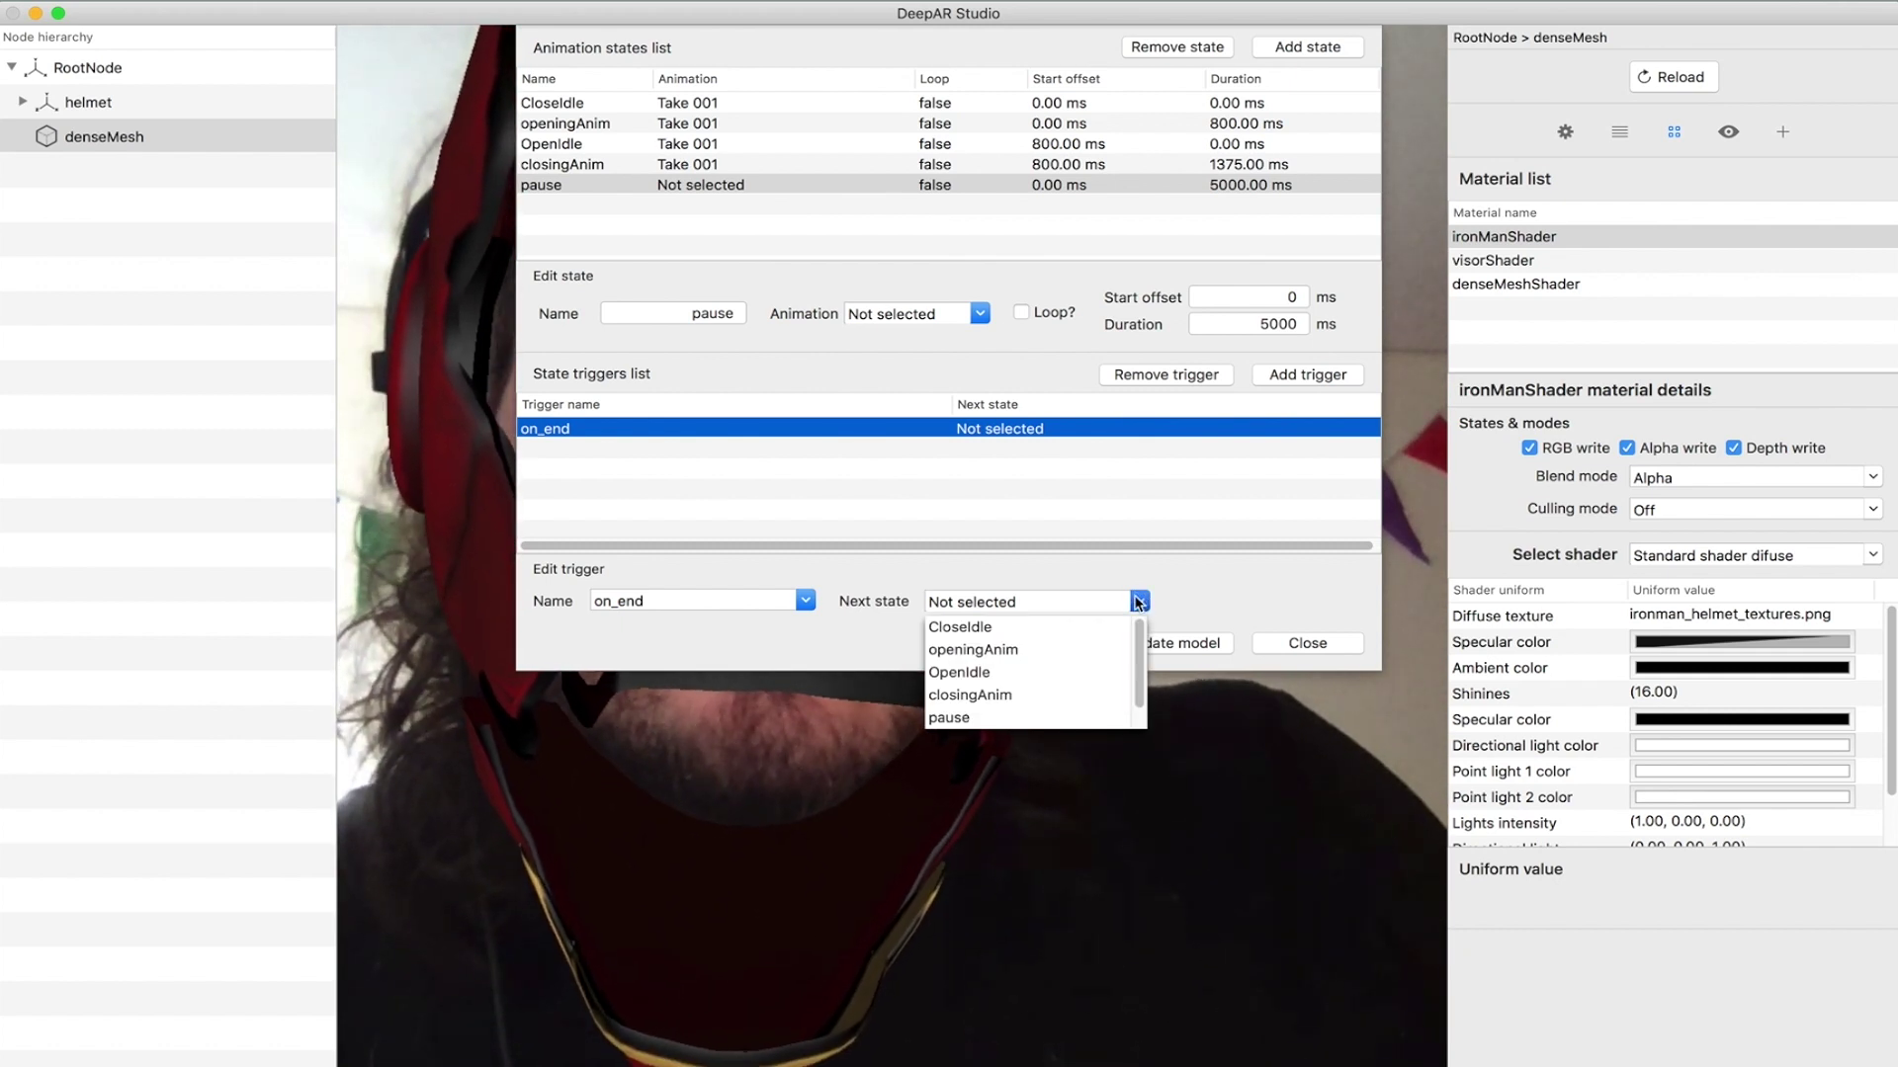
pyautogui.click(1003, 676)
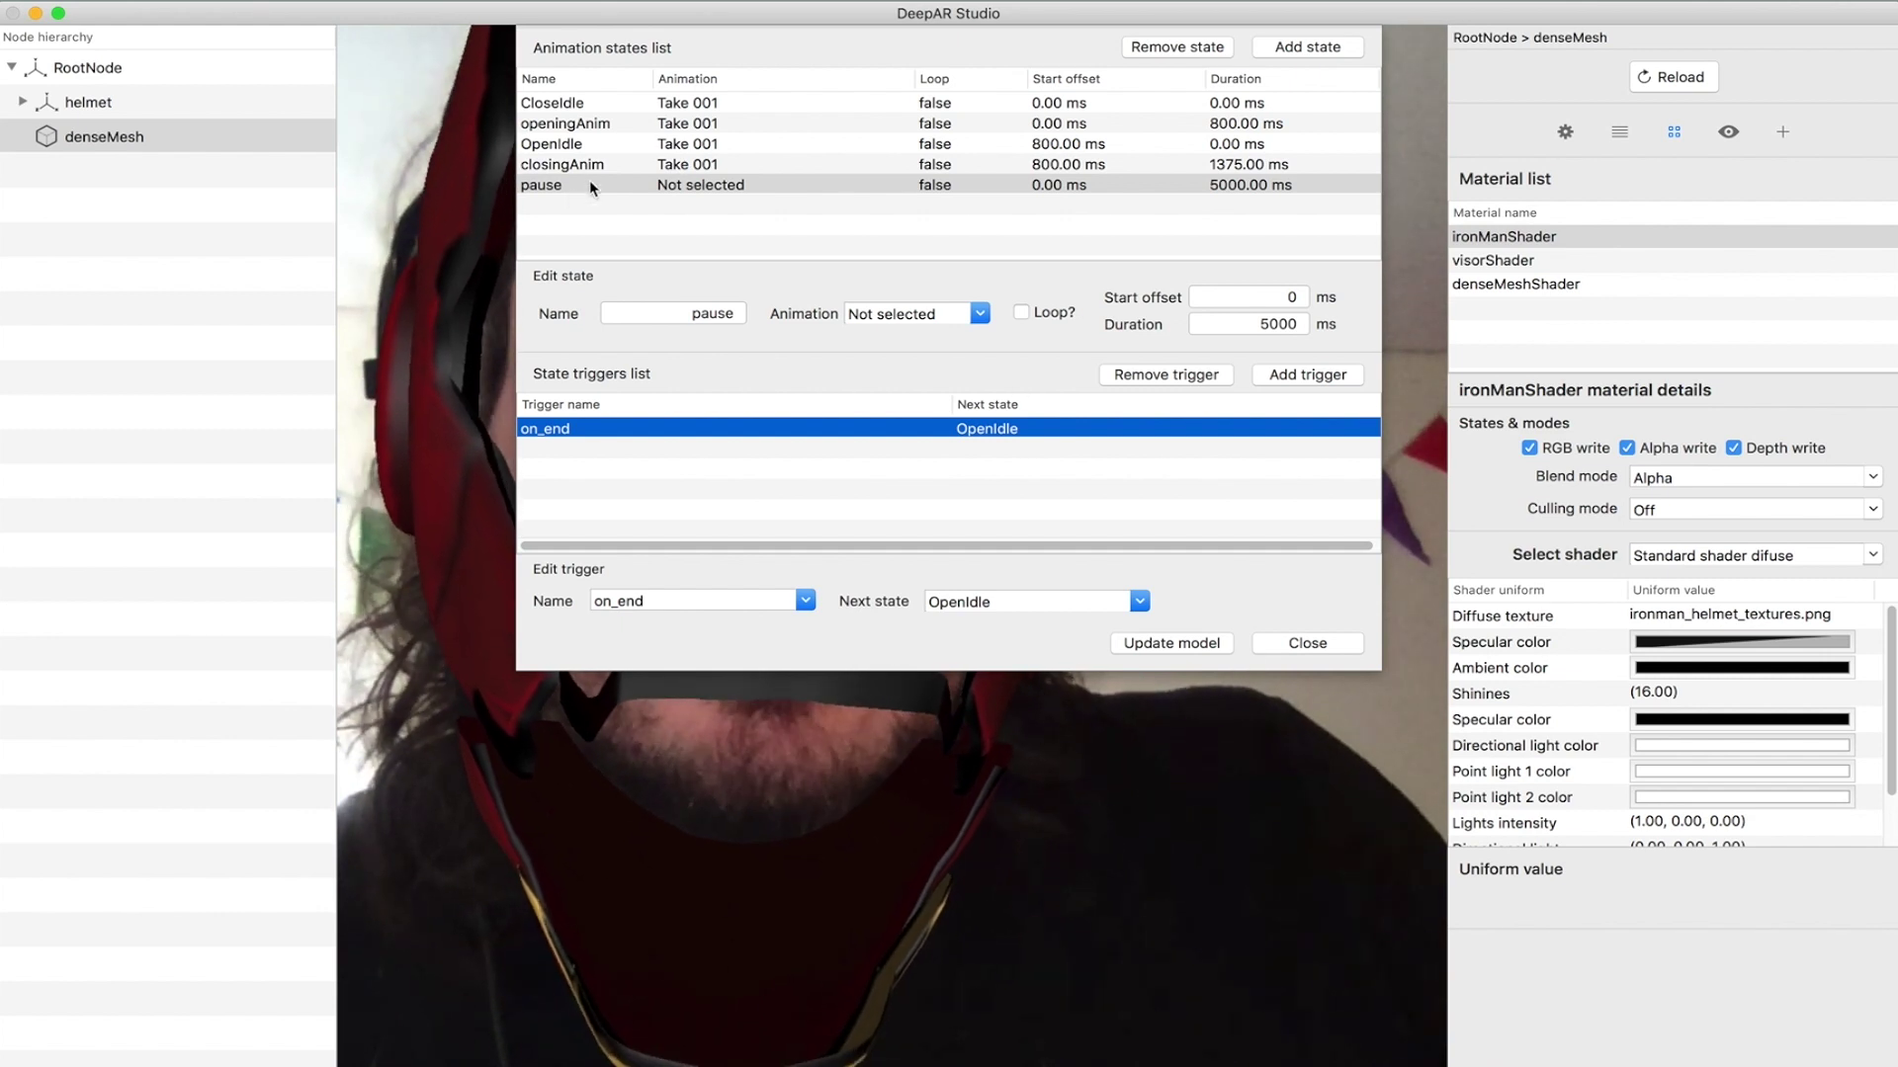
# - Add another animation state named pause2 with a 5000 ms duration
pyautogui.click(584, 144)
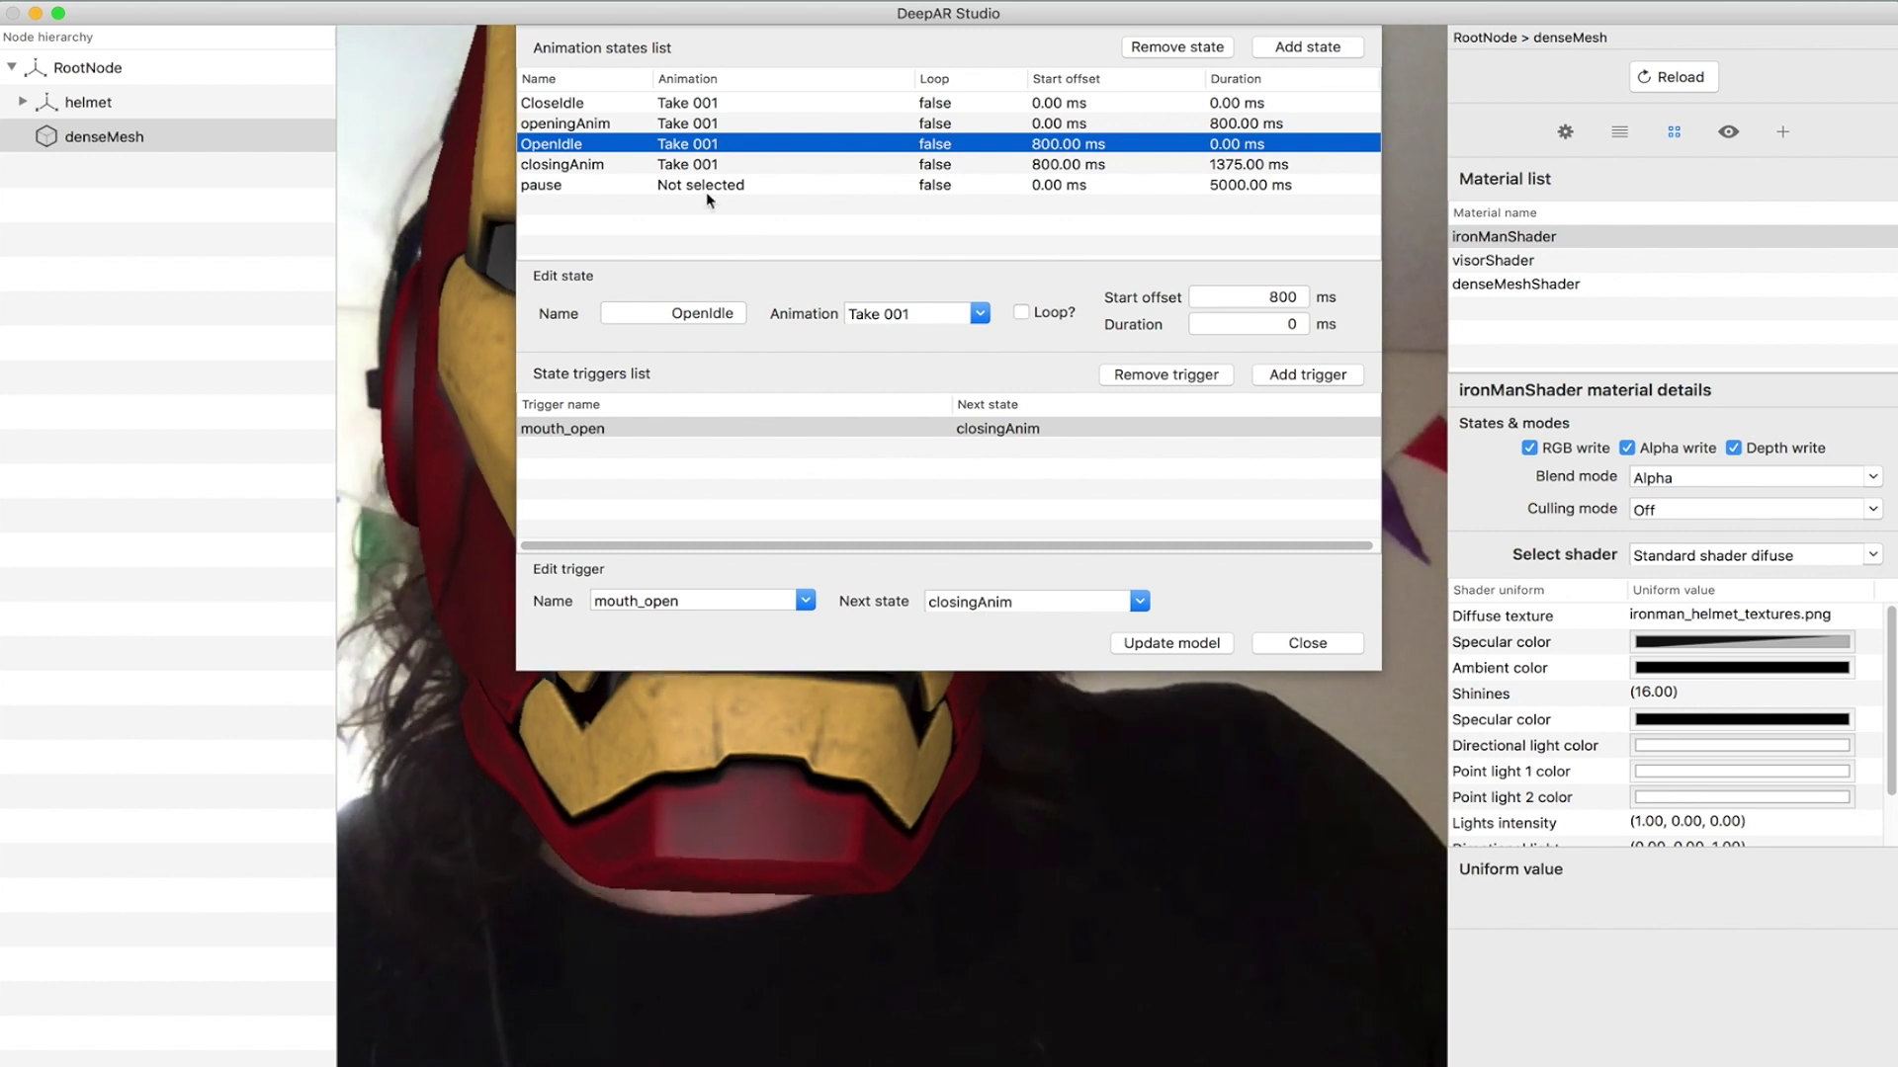
pyautogui.click(620, 164)
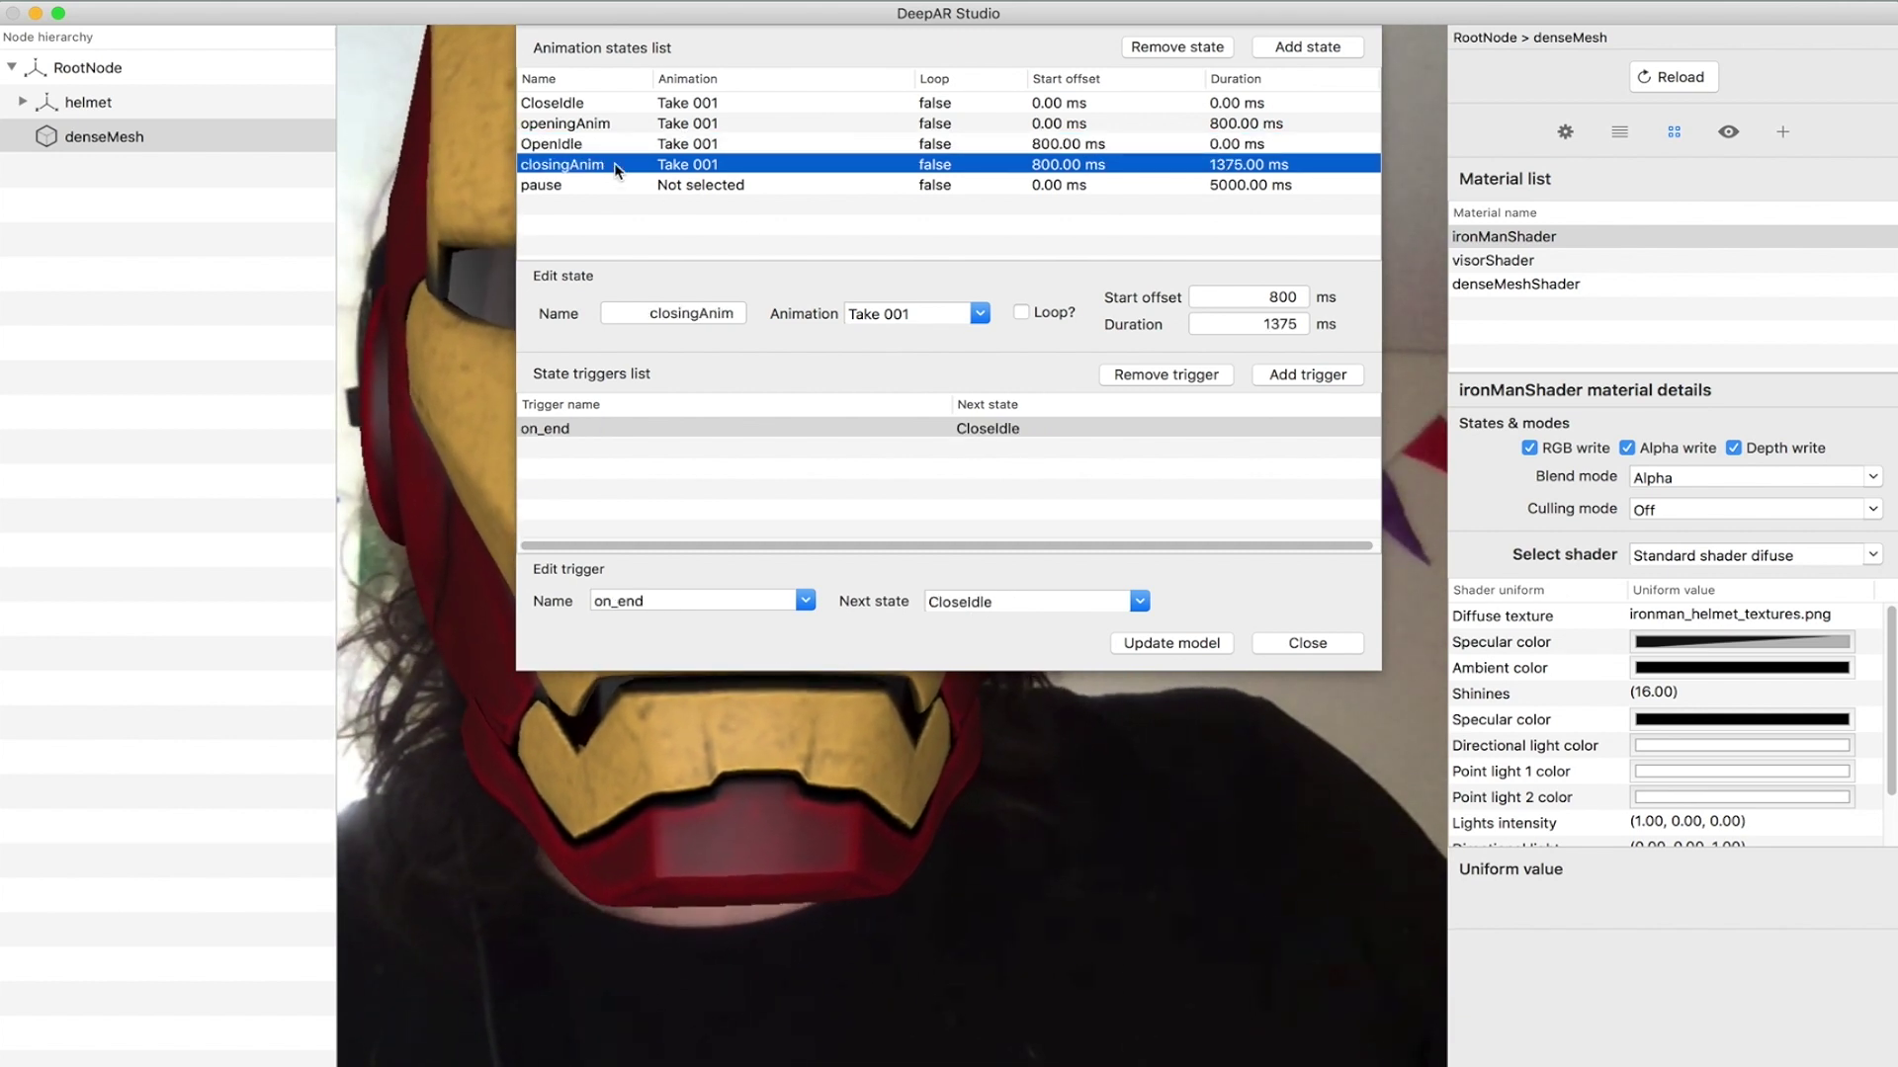
pyautogui.click(1307, 46)
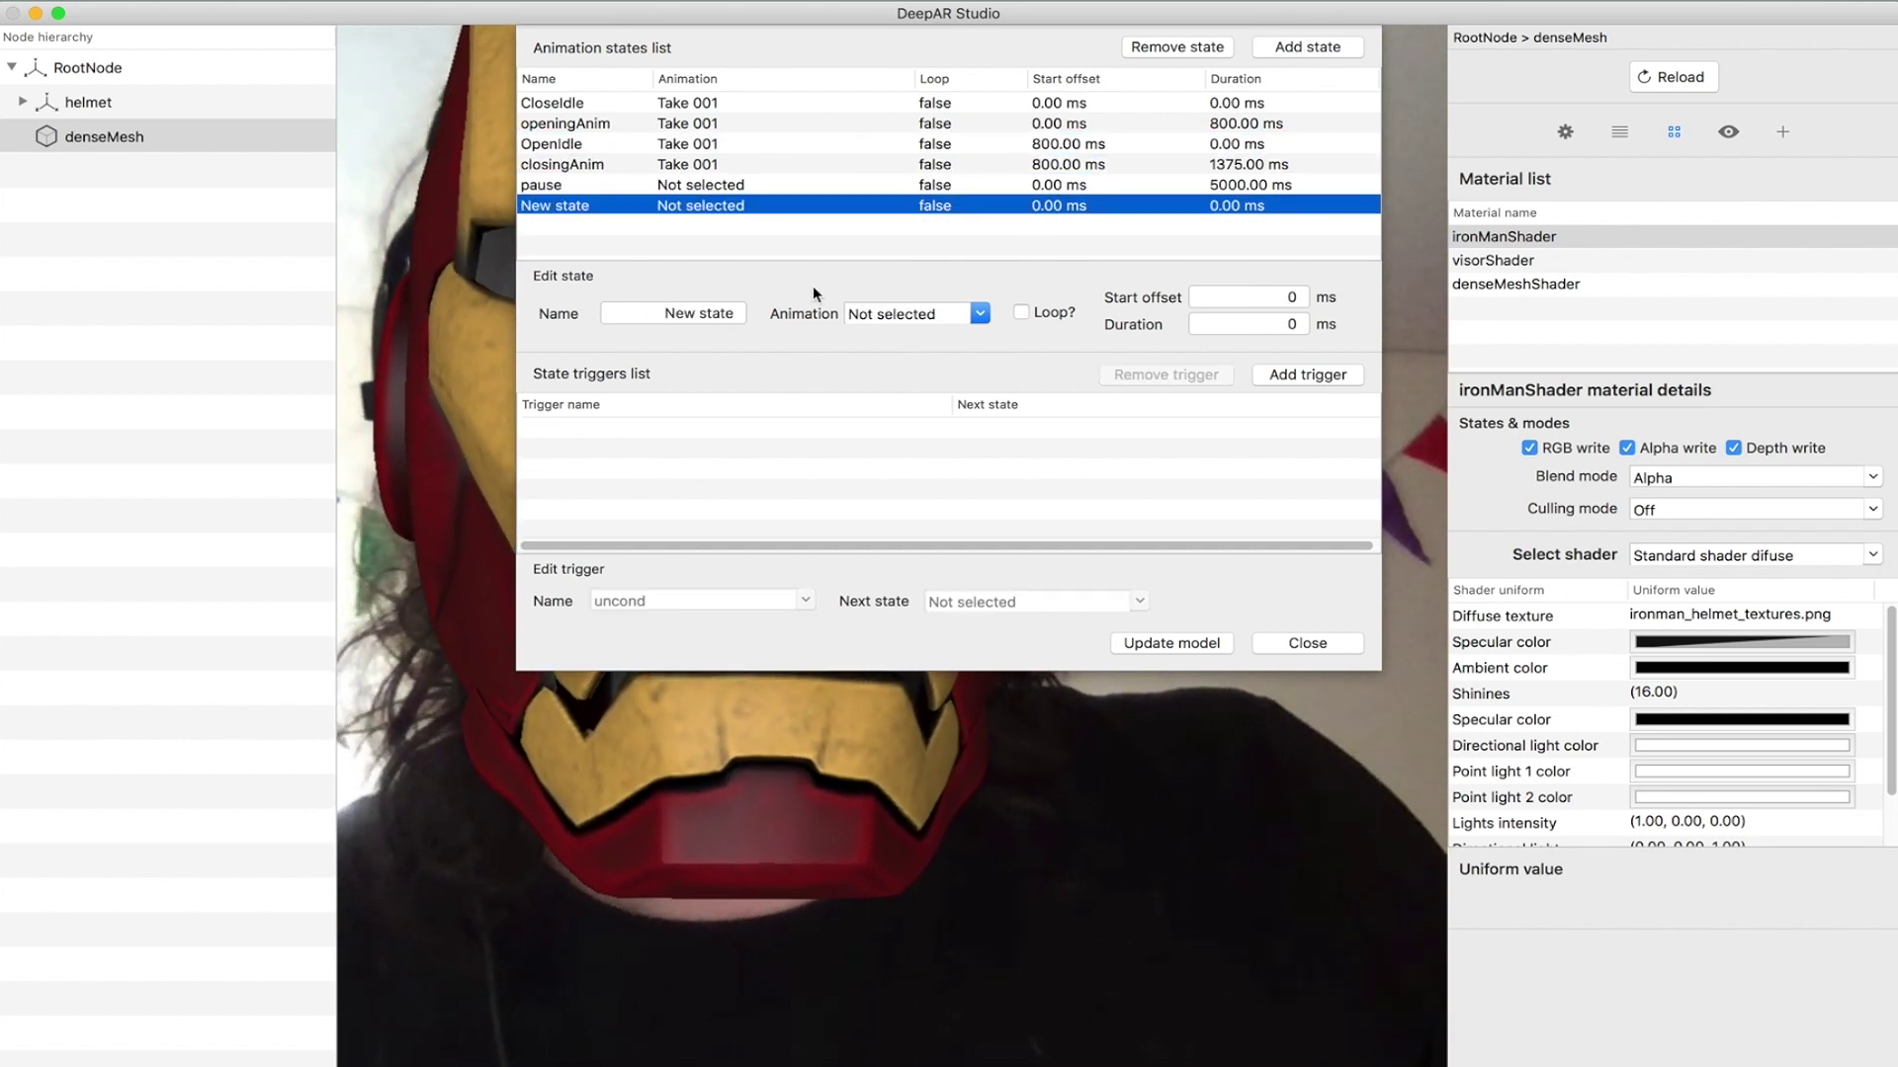
pyautogui.click(735, 316)
pyautogui.write('pause')
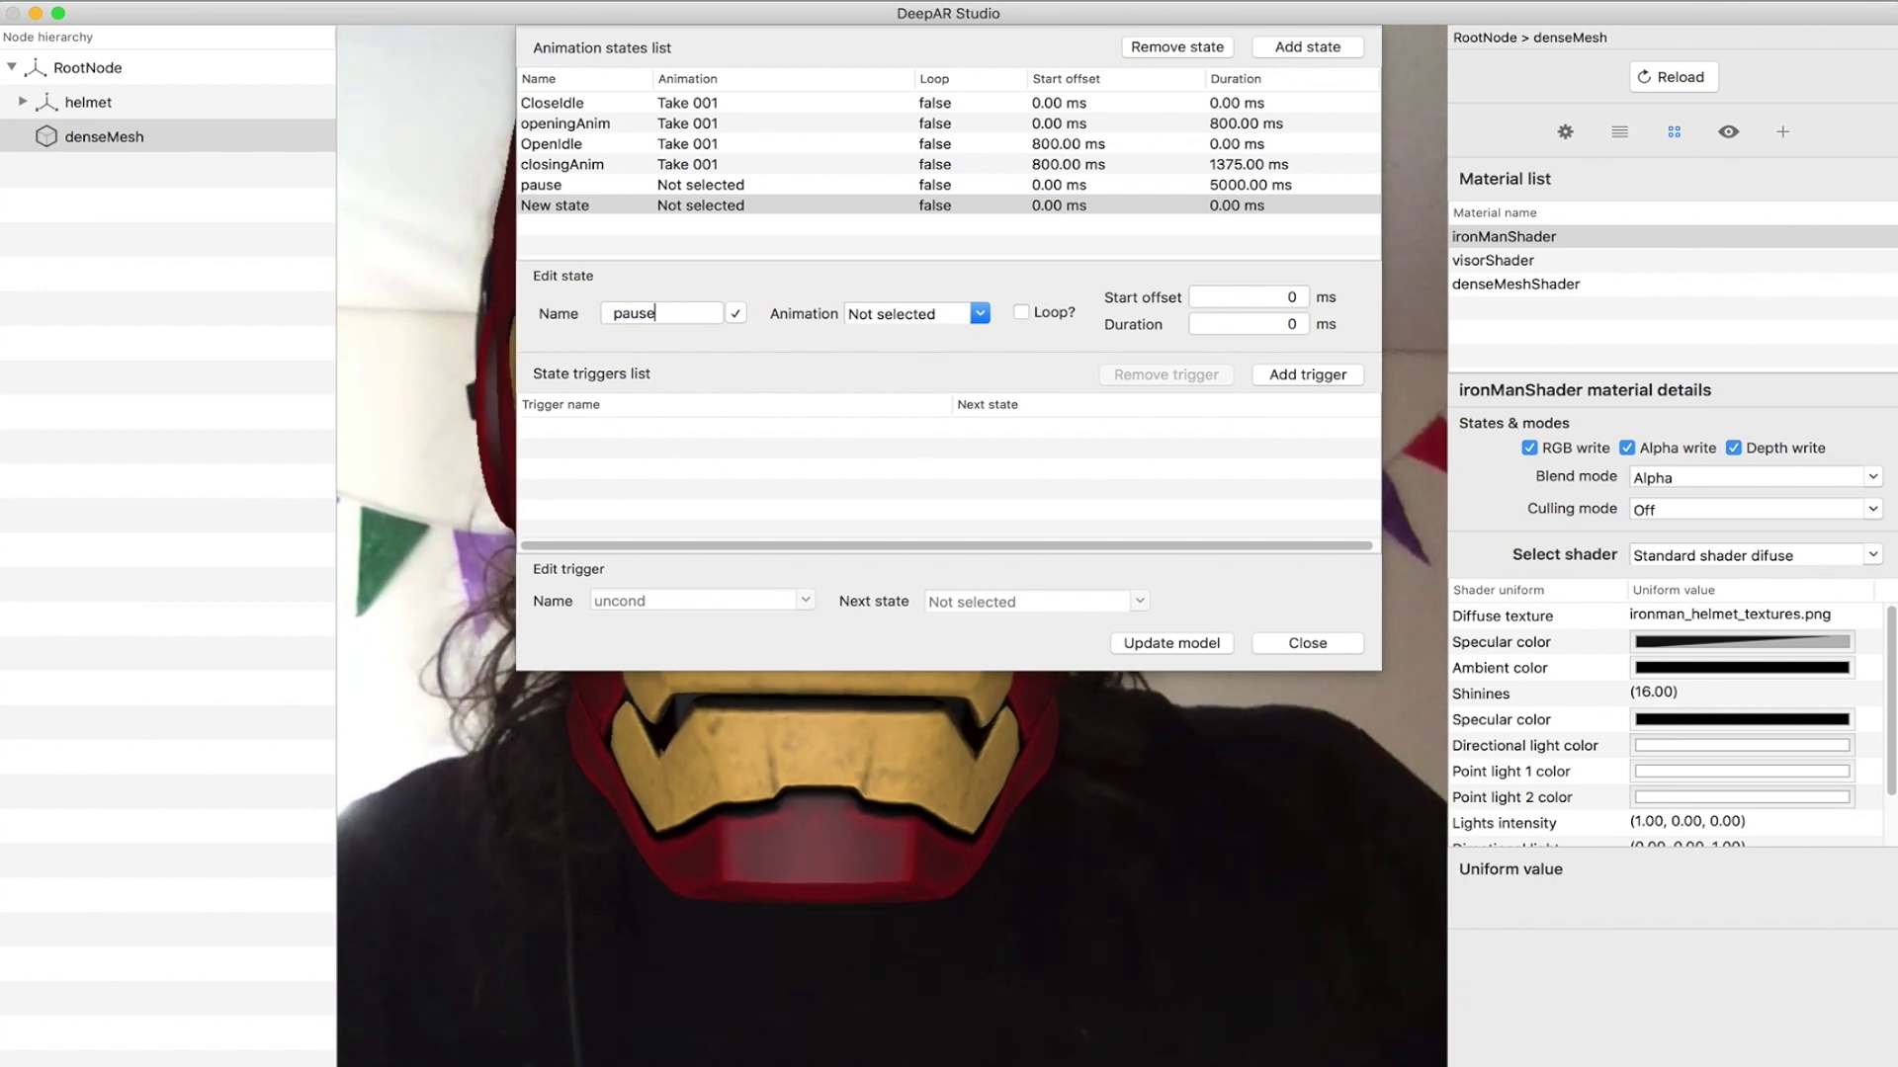
pyautogui.write('2')
pyautogui.press('Return')
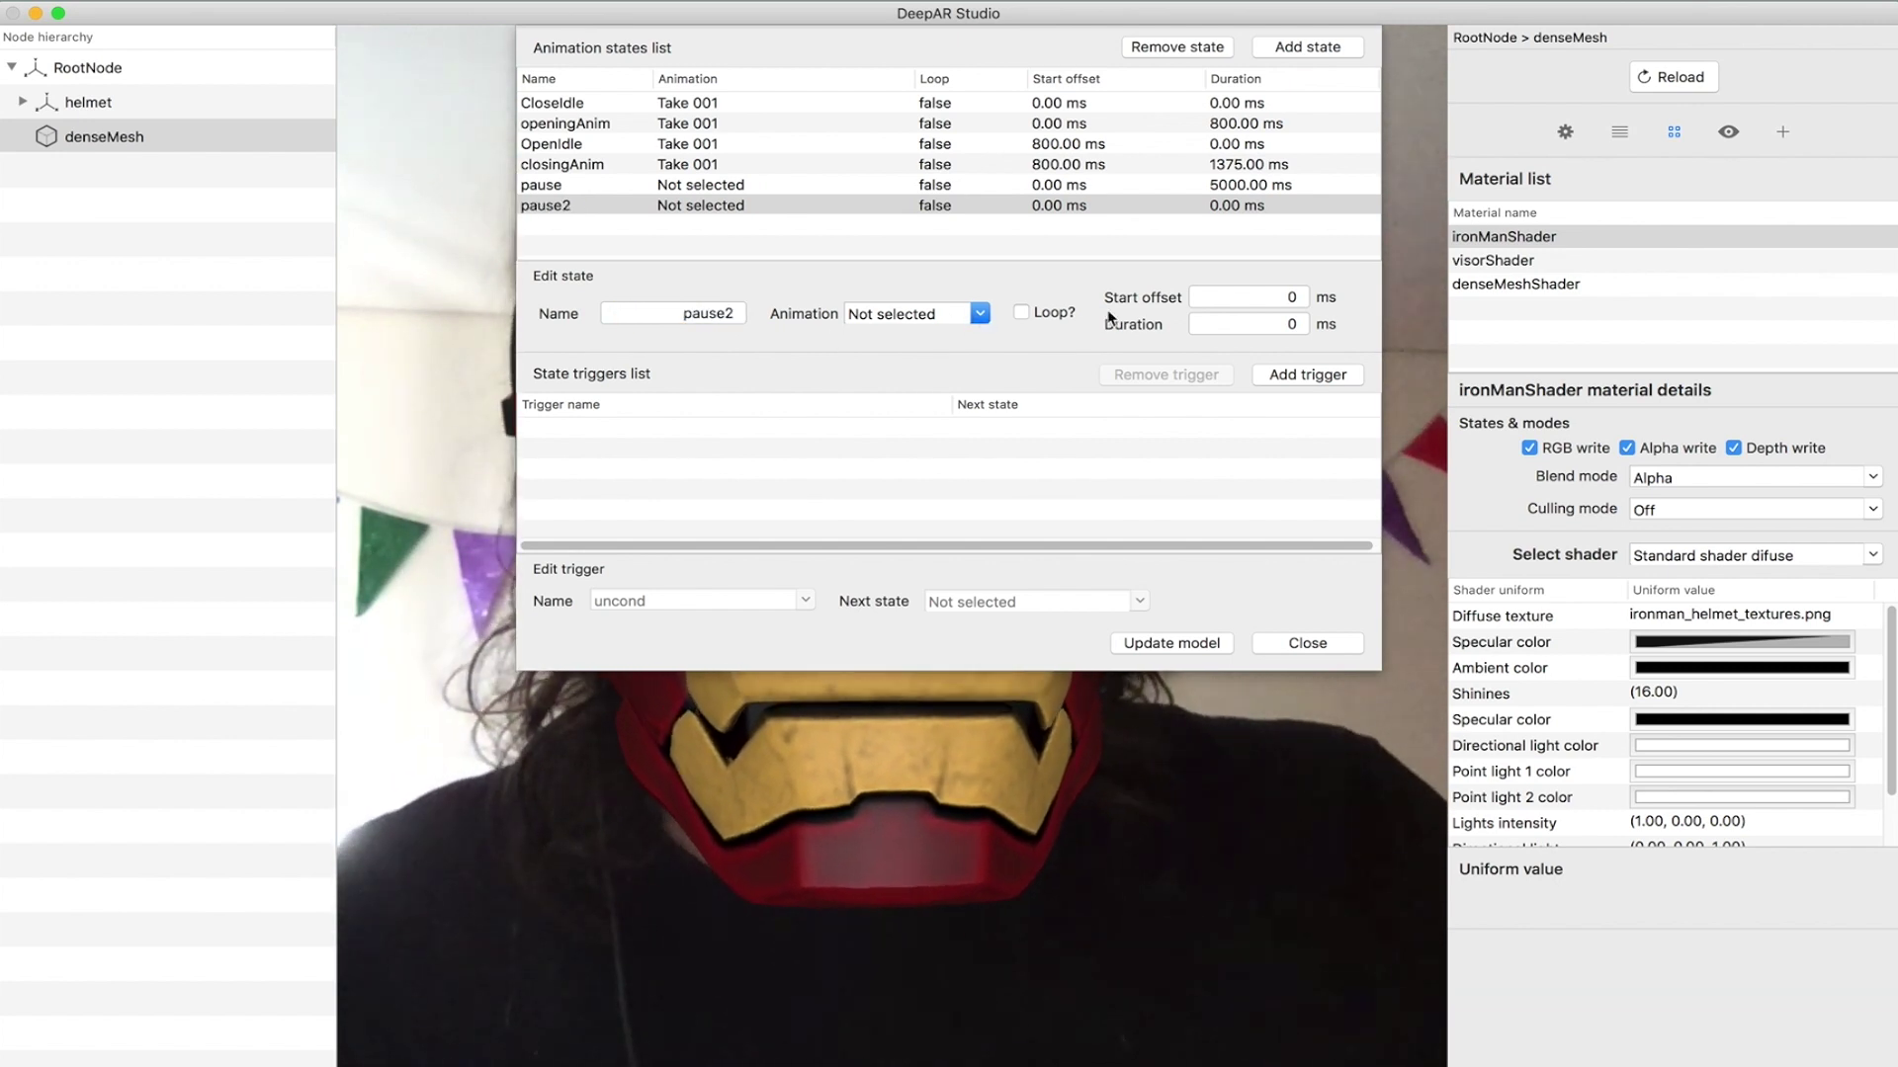
pyautogui.write('5000')
pyautogui.press('Return')
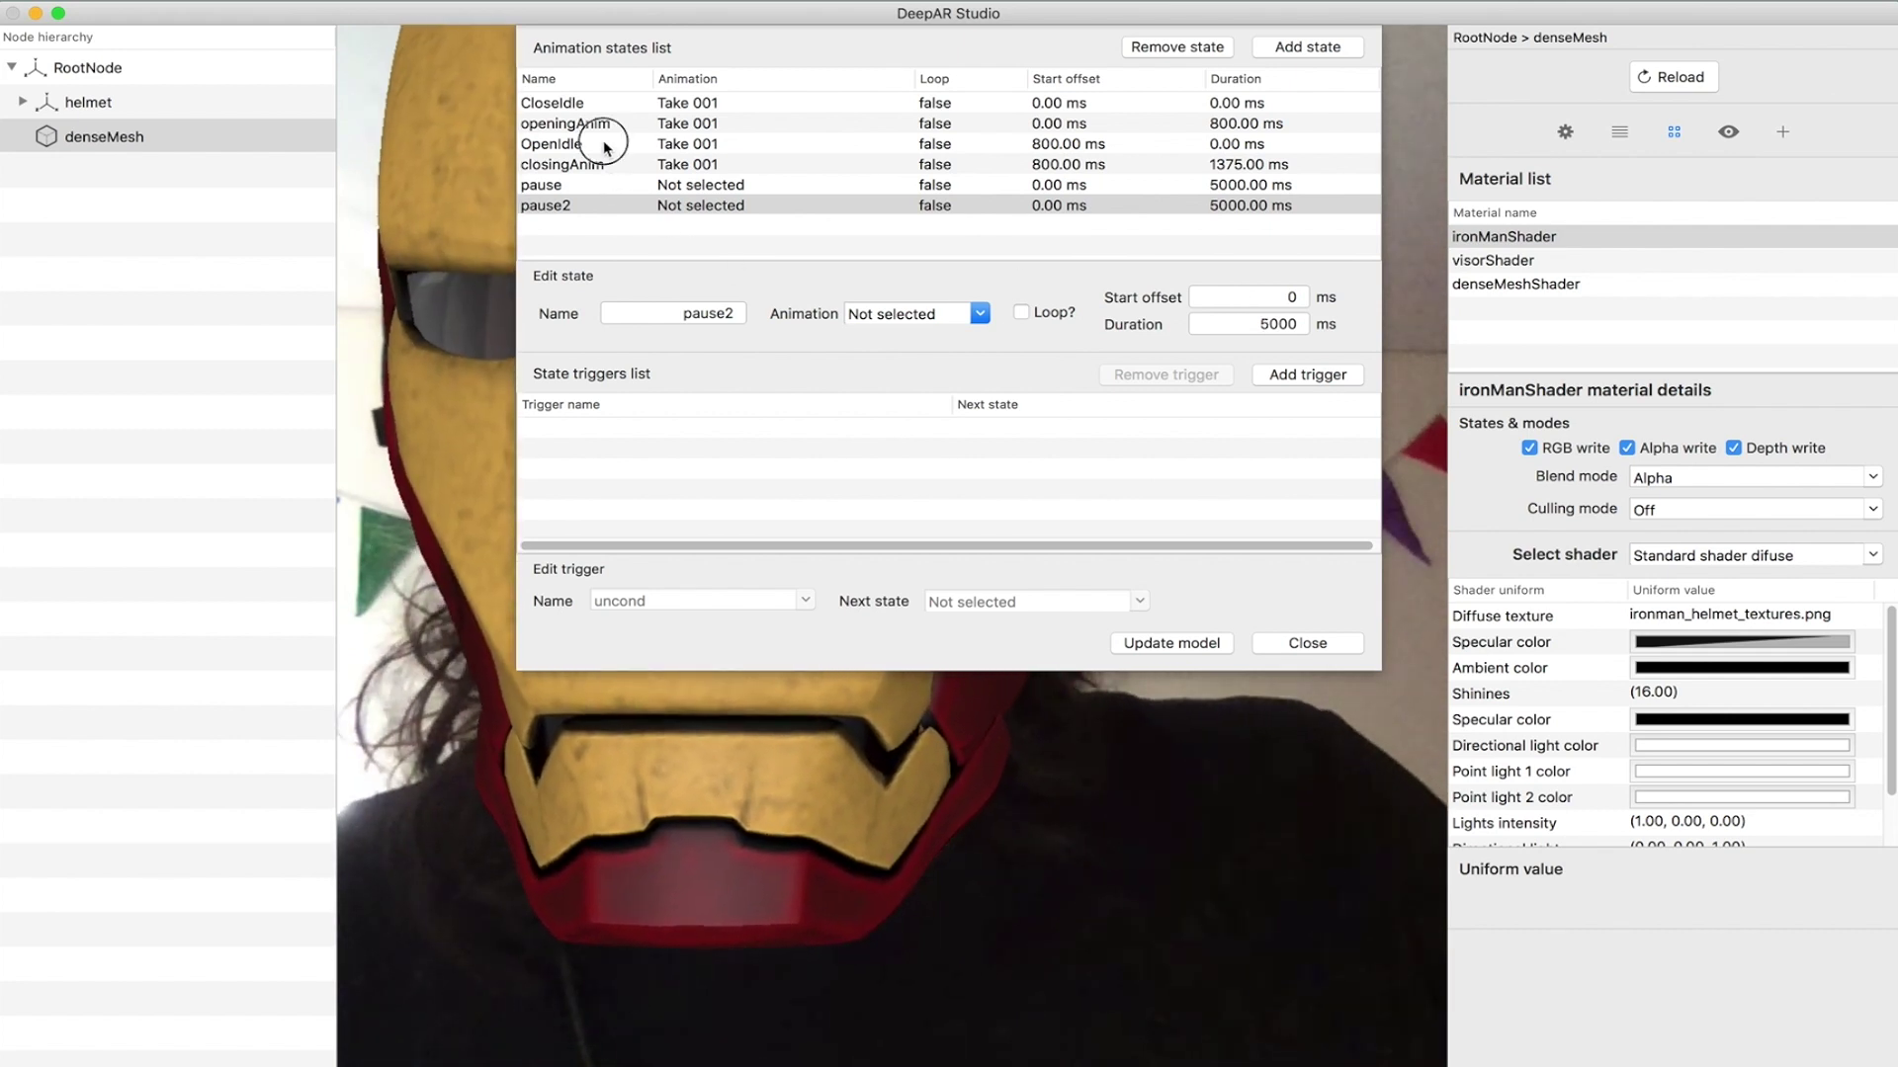
# - Change the next state of closingAnim's on_end trigger to pause2
pyautogui.click(606, 145)
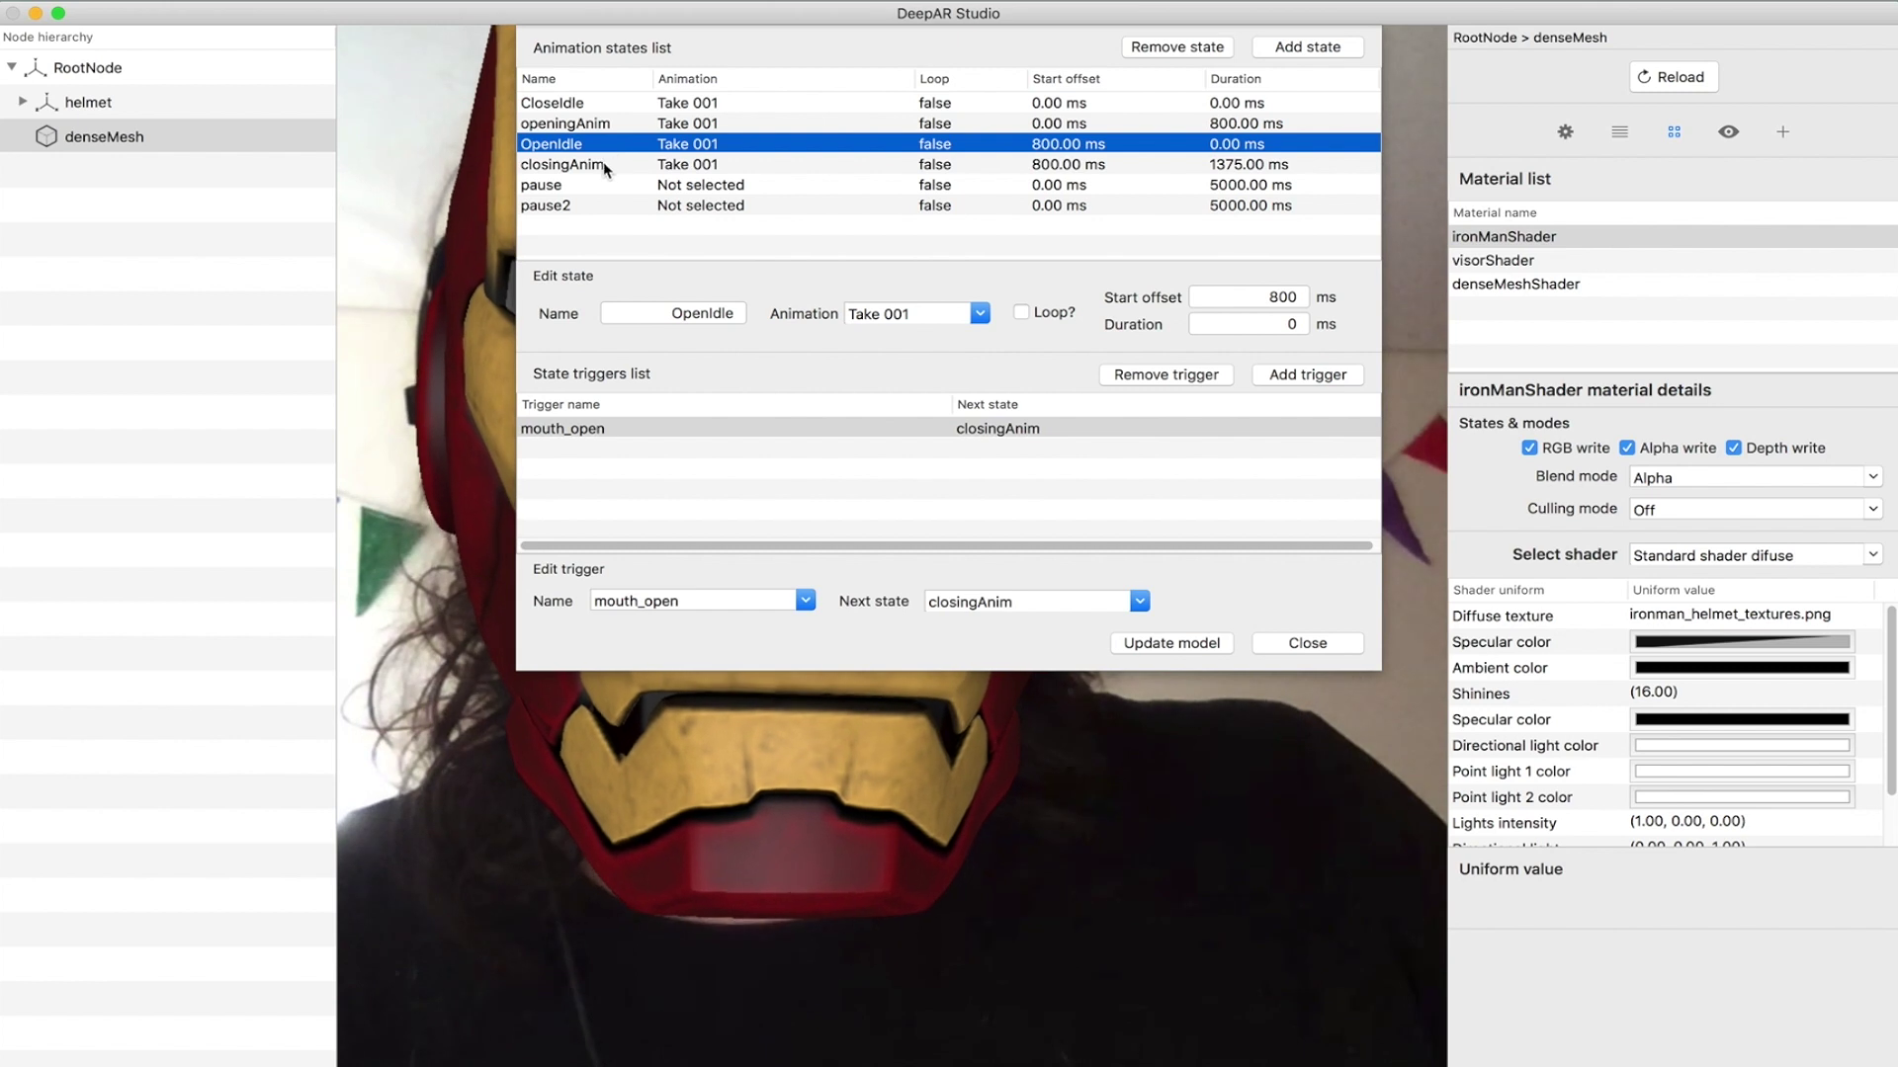
pyautogui.click(604, 165)
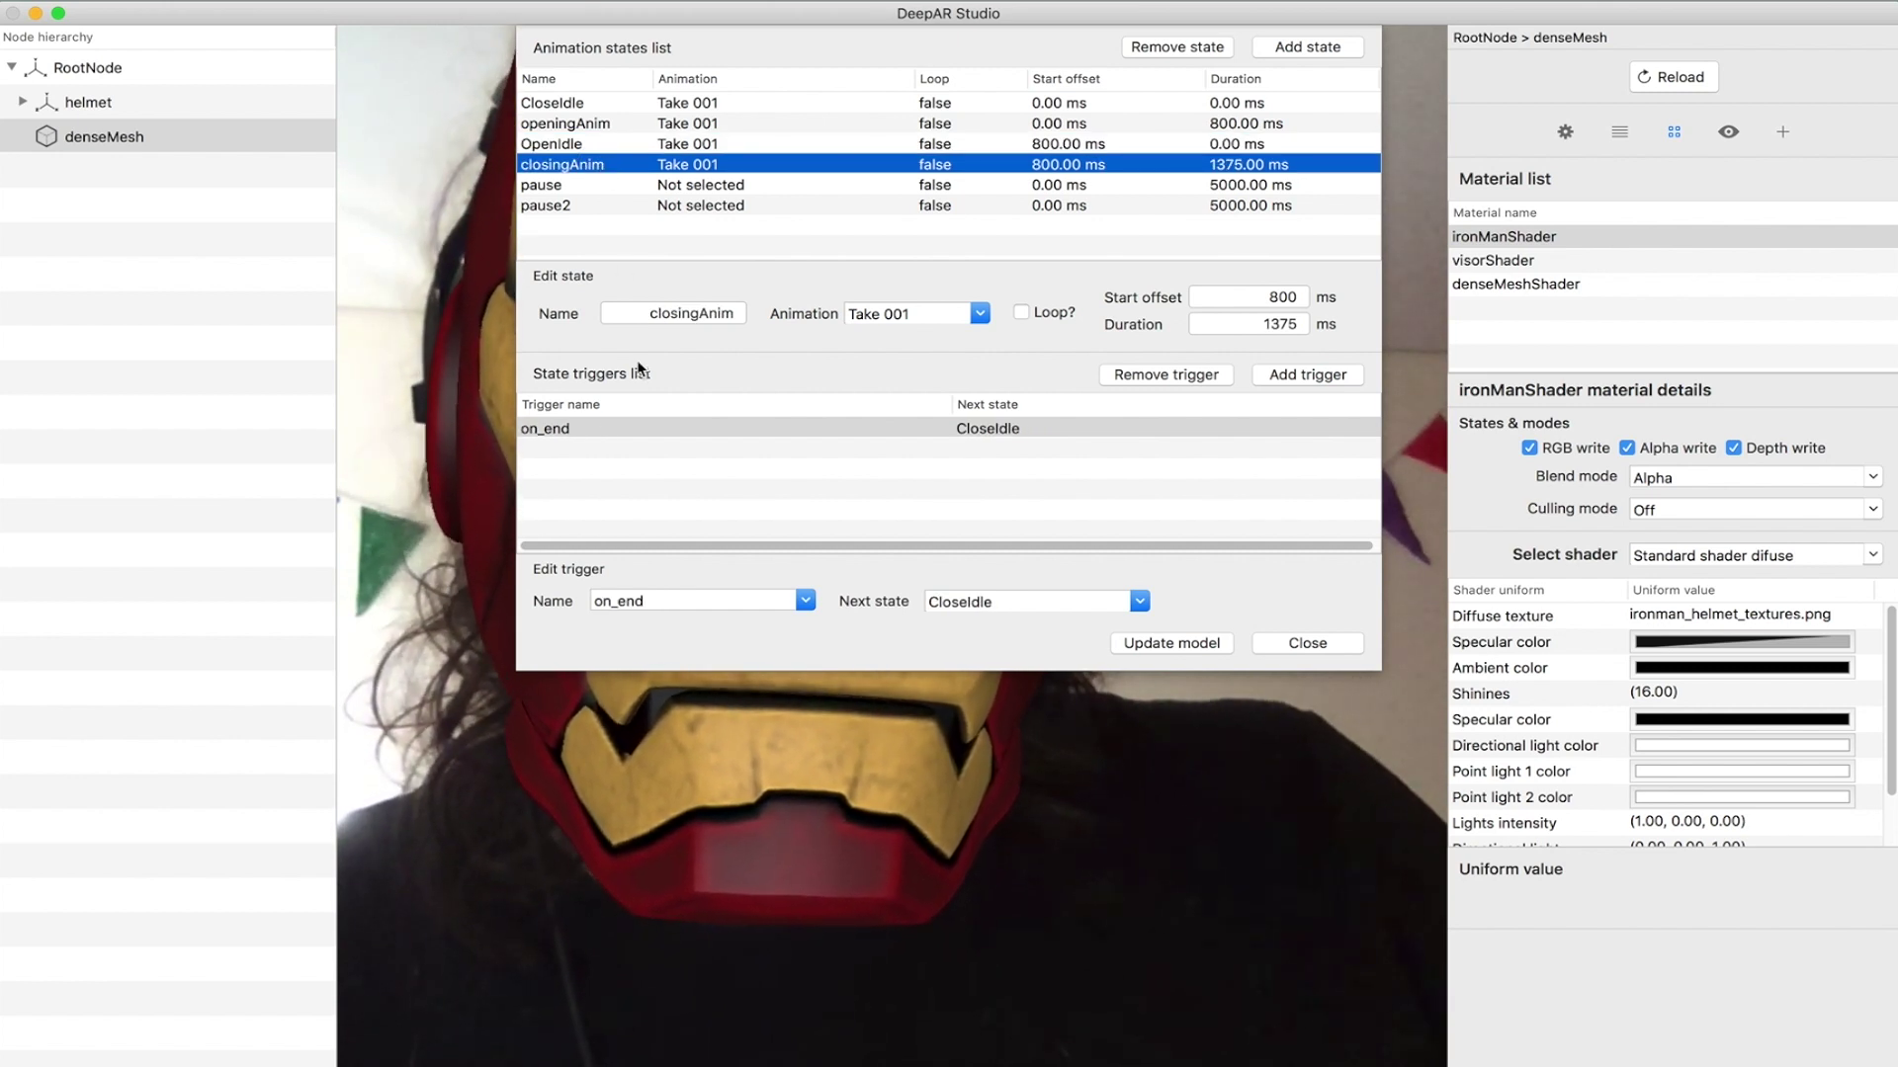
pyautogui.click(643, 431)
pyautogui.click(1139, 602)
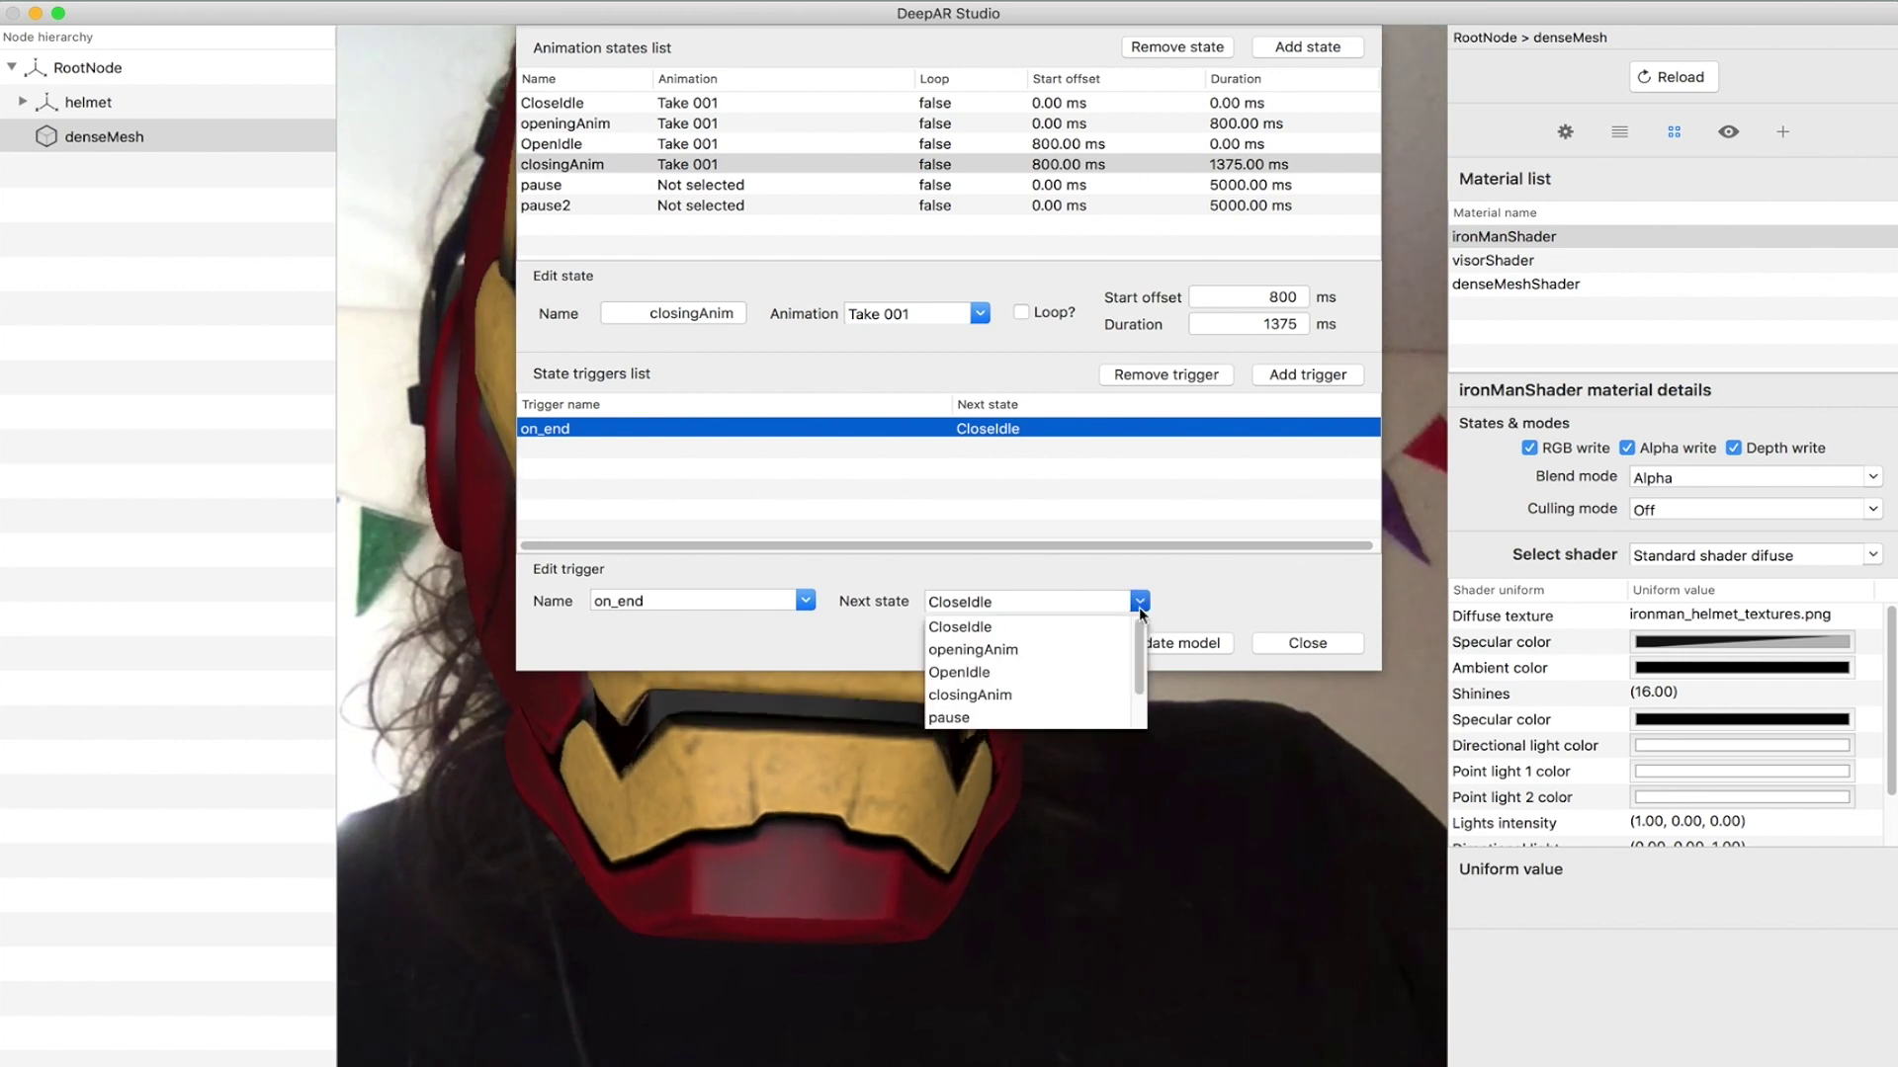
pyautogui.click(1012, 695)
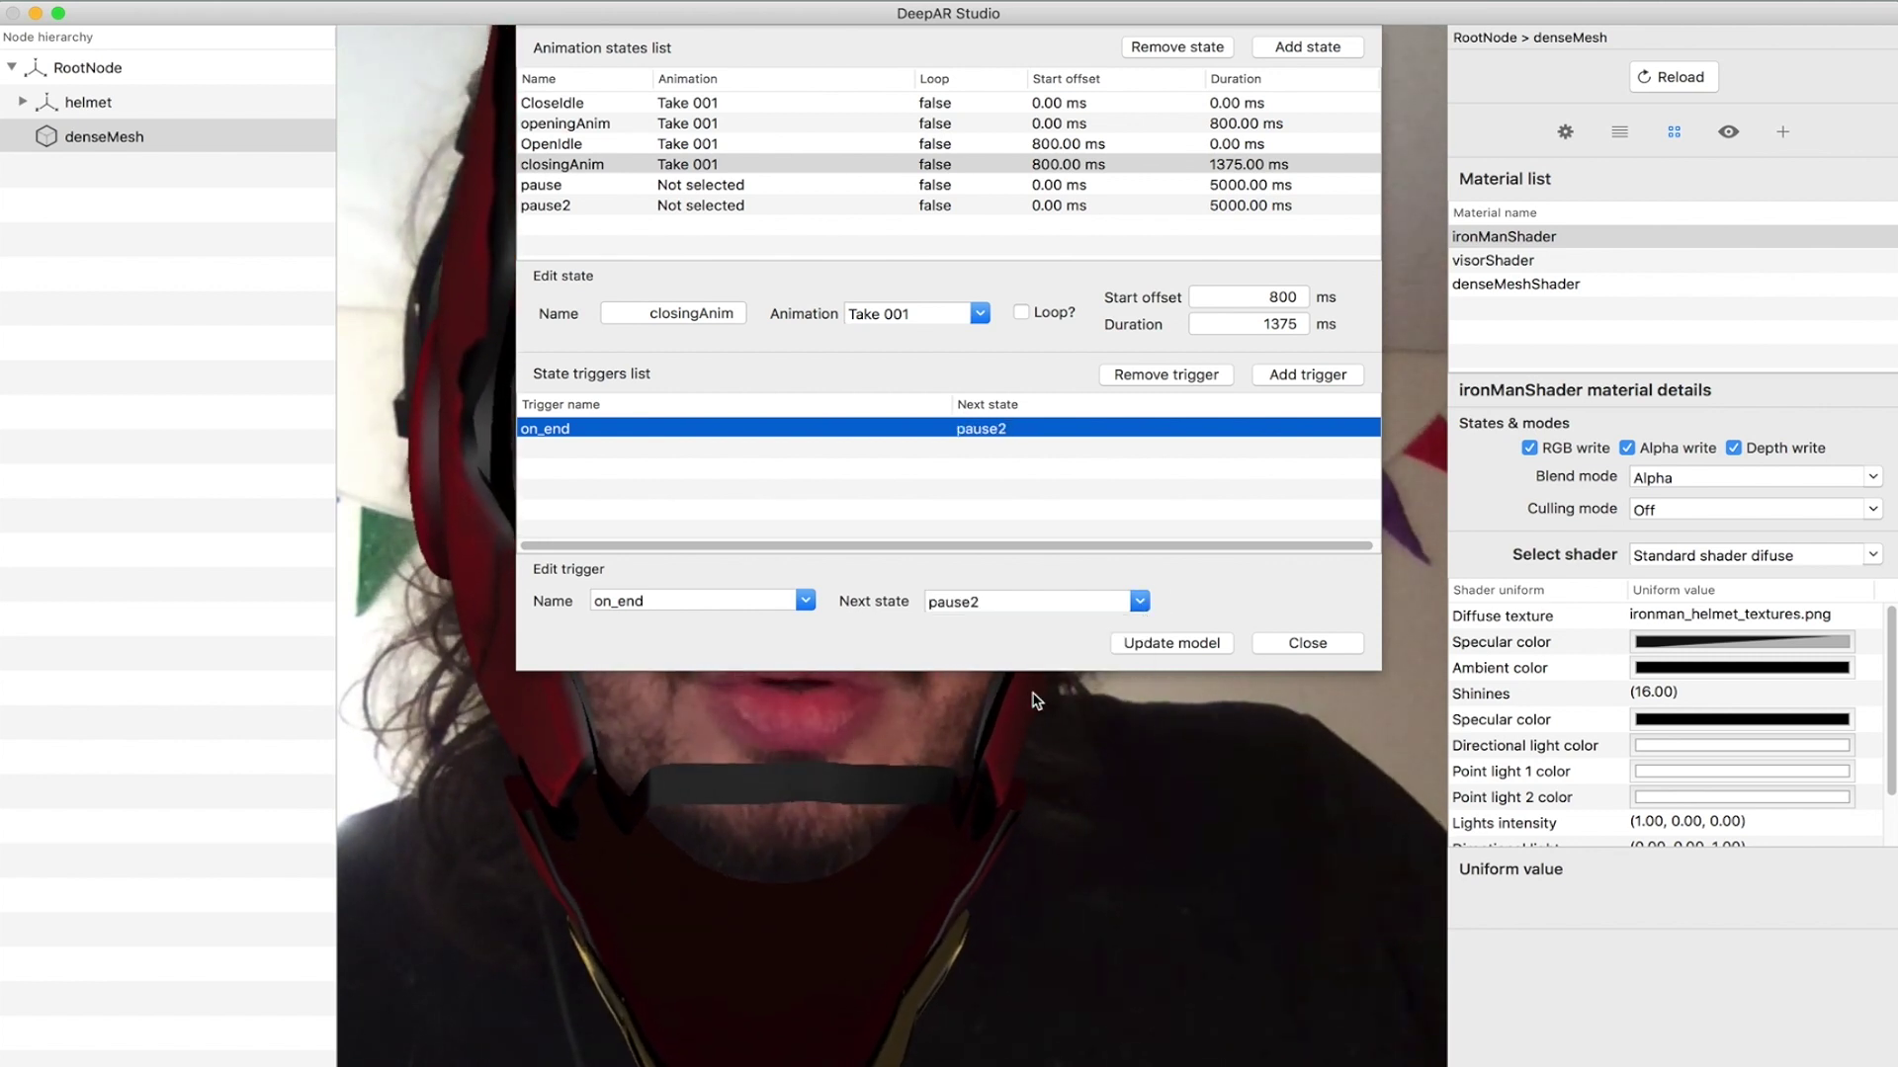
# - Add an on_end trigger to the pause2 state with CloseIdle as its next state
pyautogui.click(549, 205)
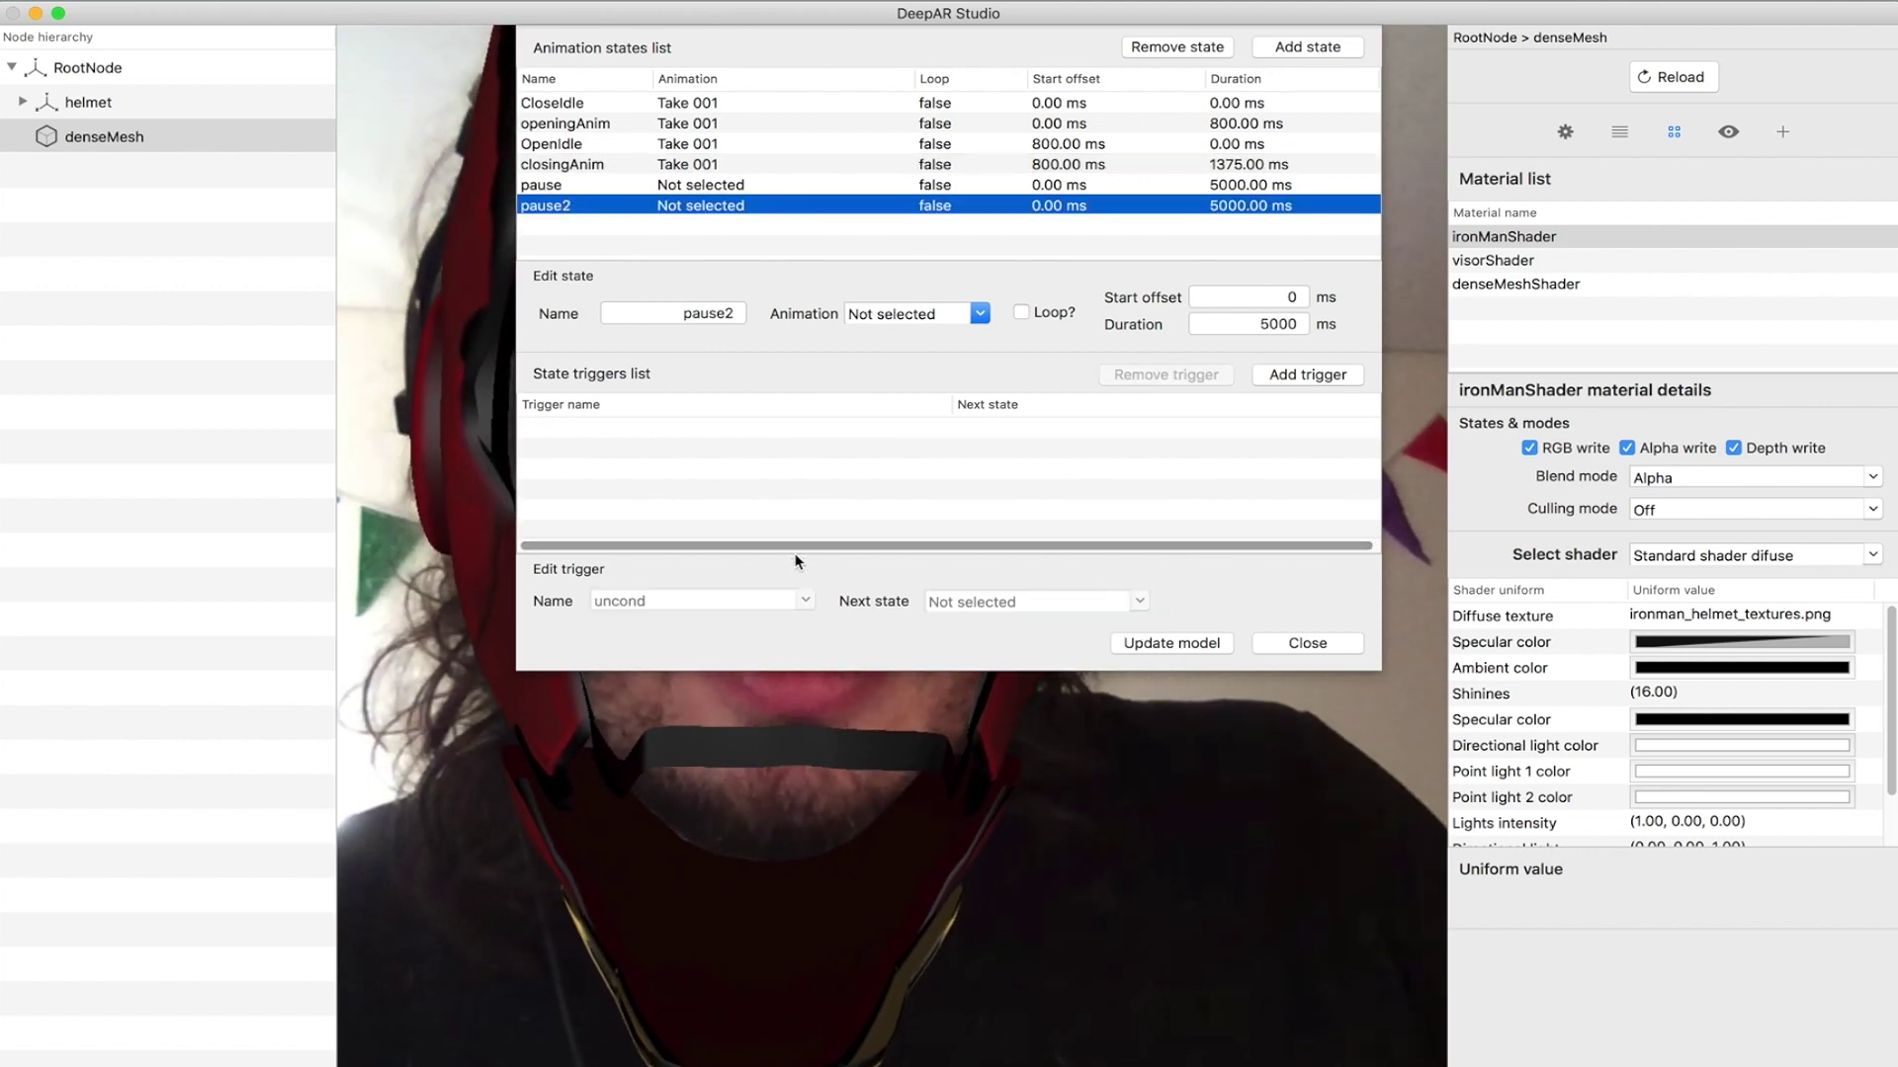
pyautogui.click(1297, 374)
pyautogui.click(775, 427)
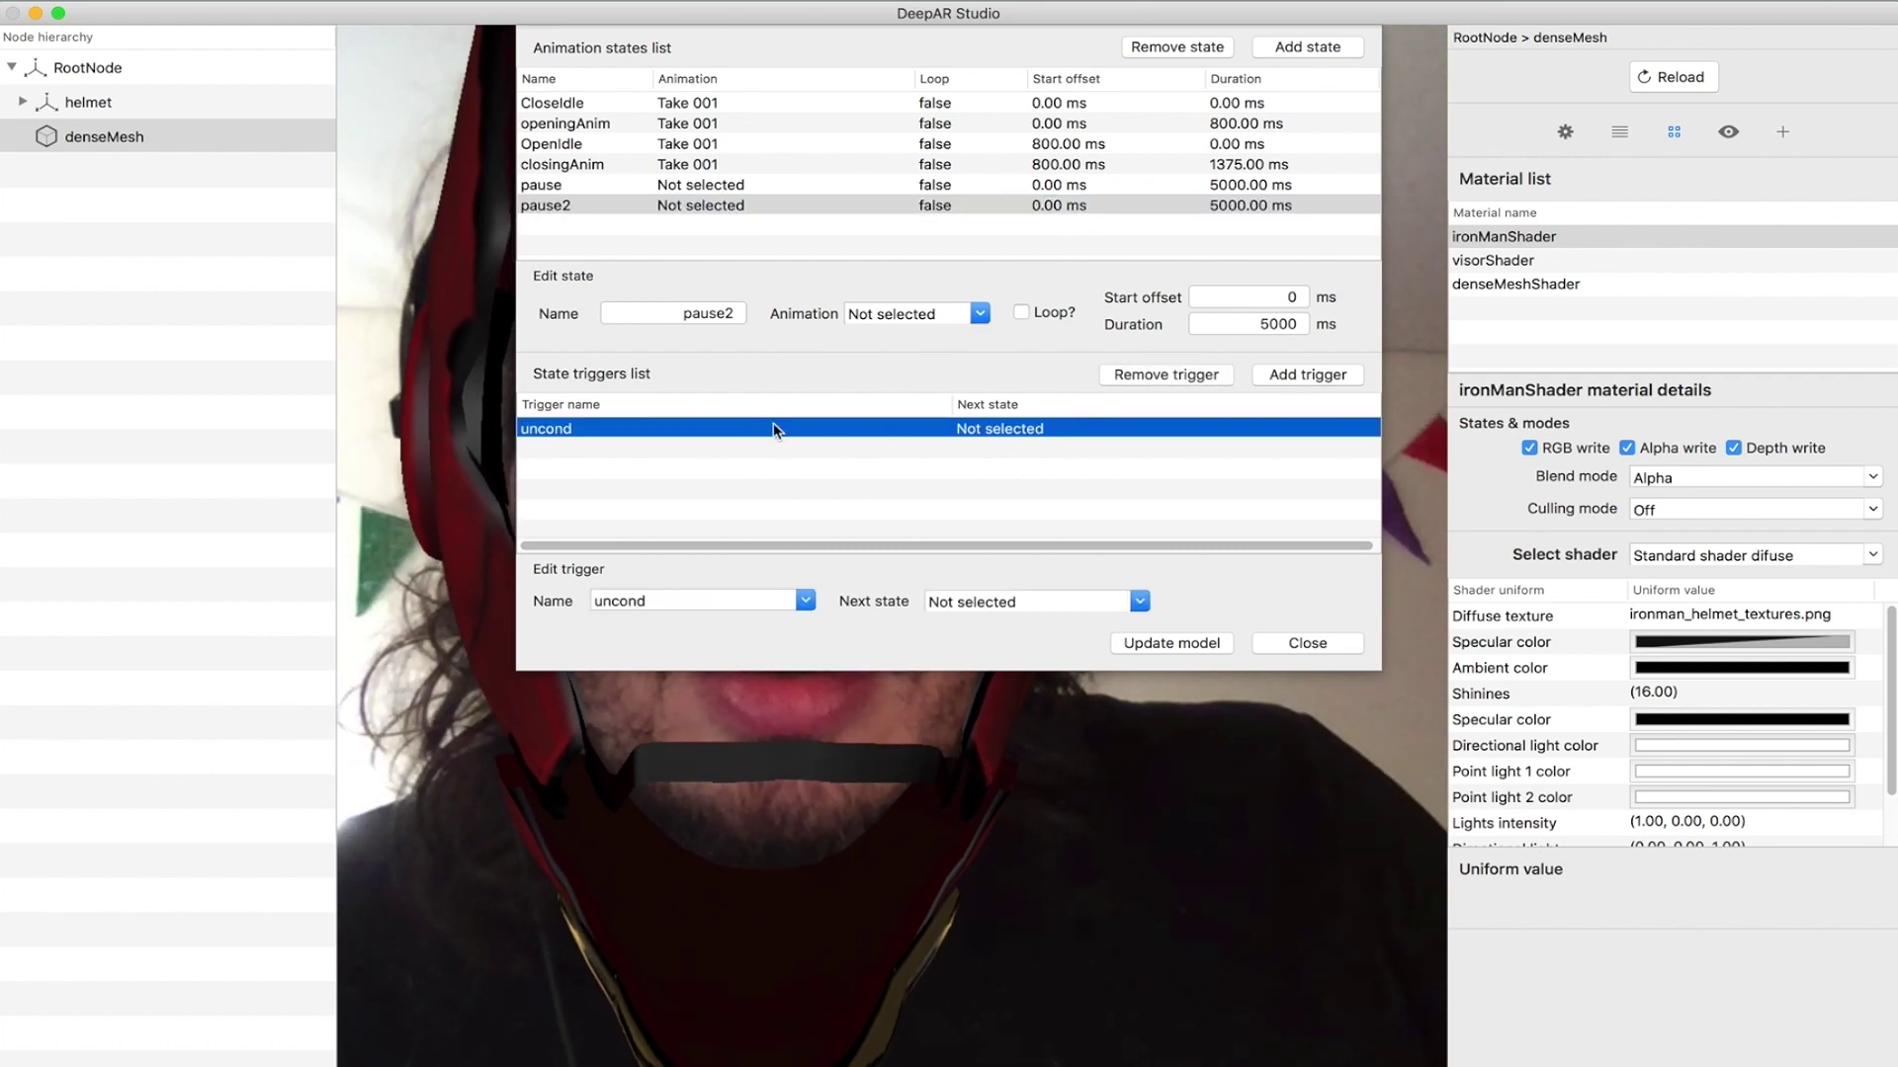
pyautogui.click(803, 602)
pyautogui.click(771, 629)
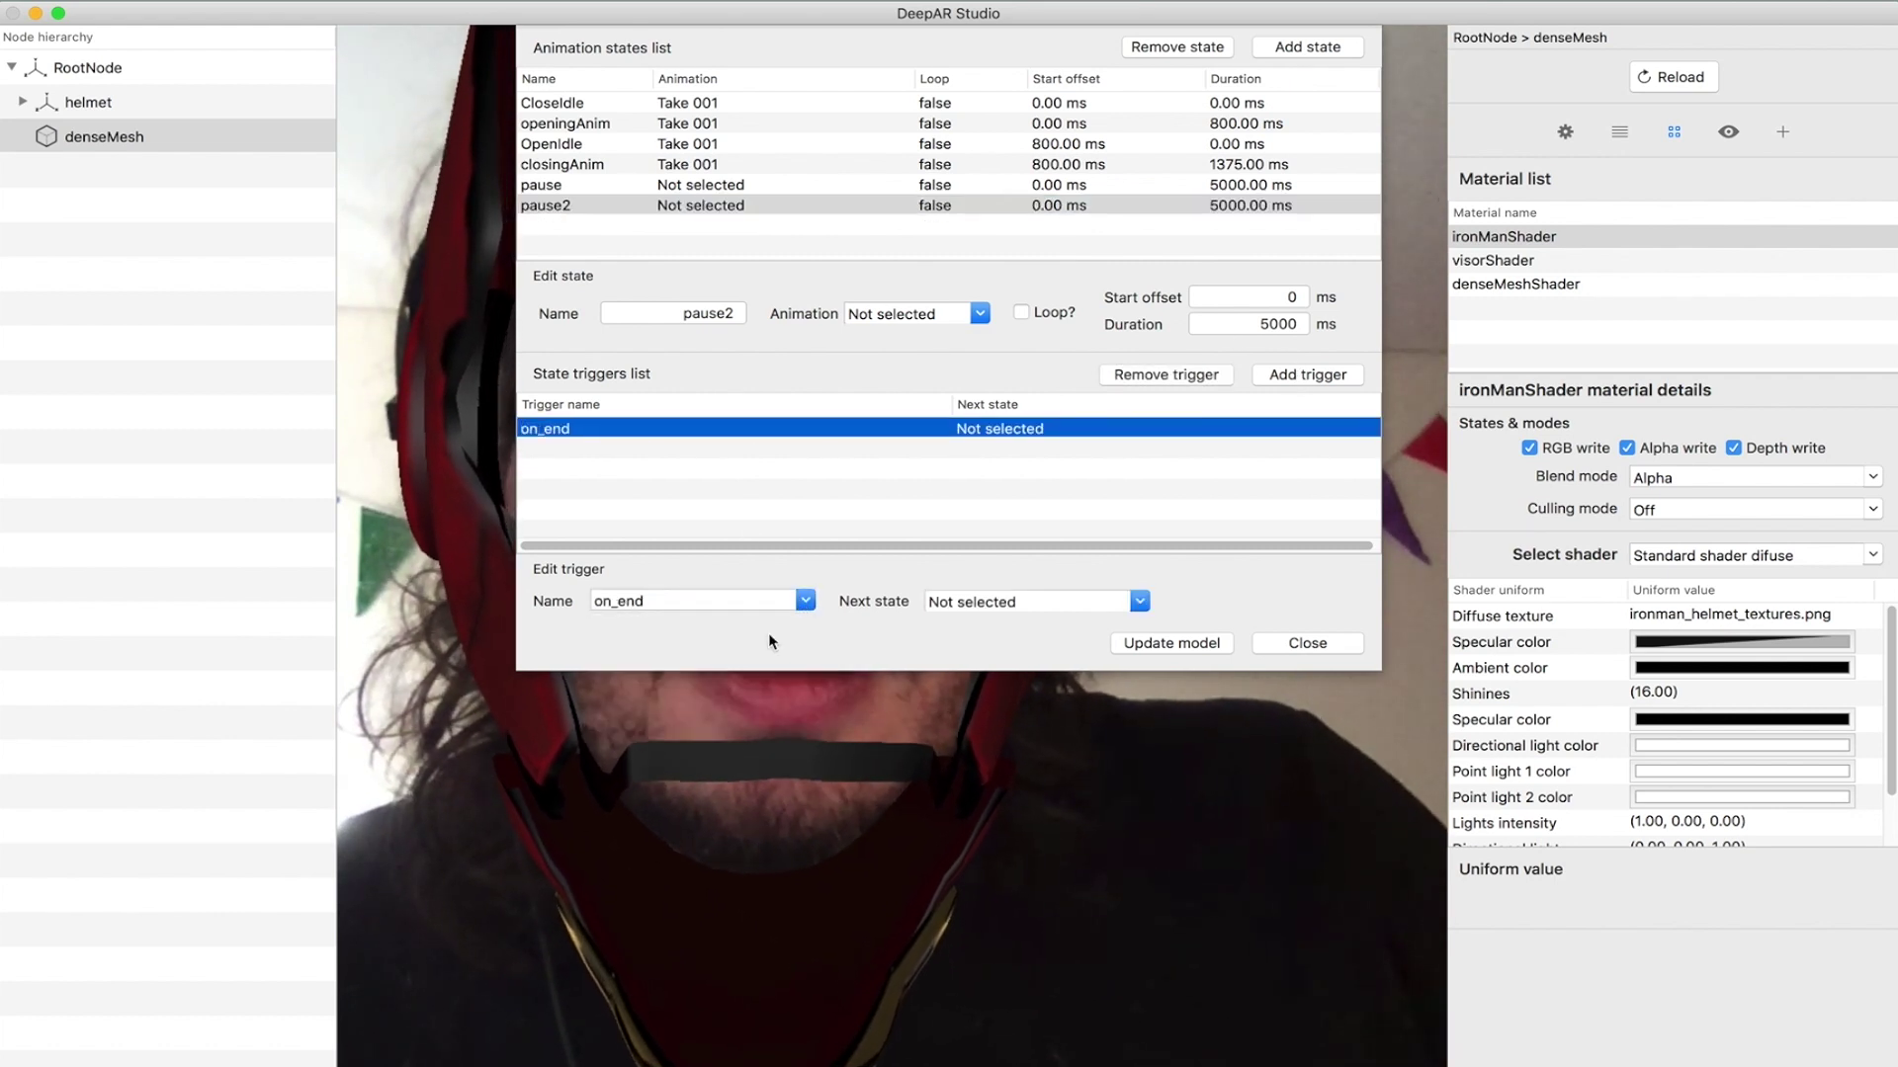
pyautogui.click(1141, 603)
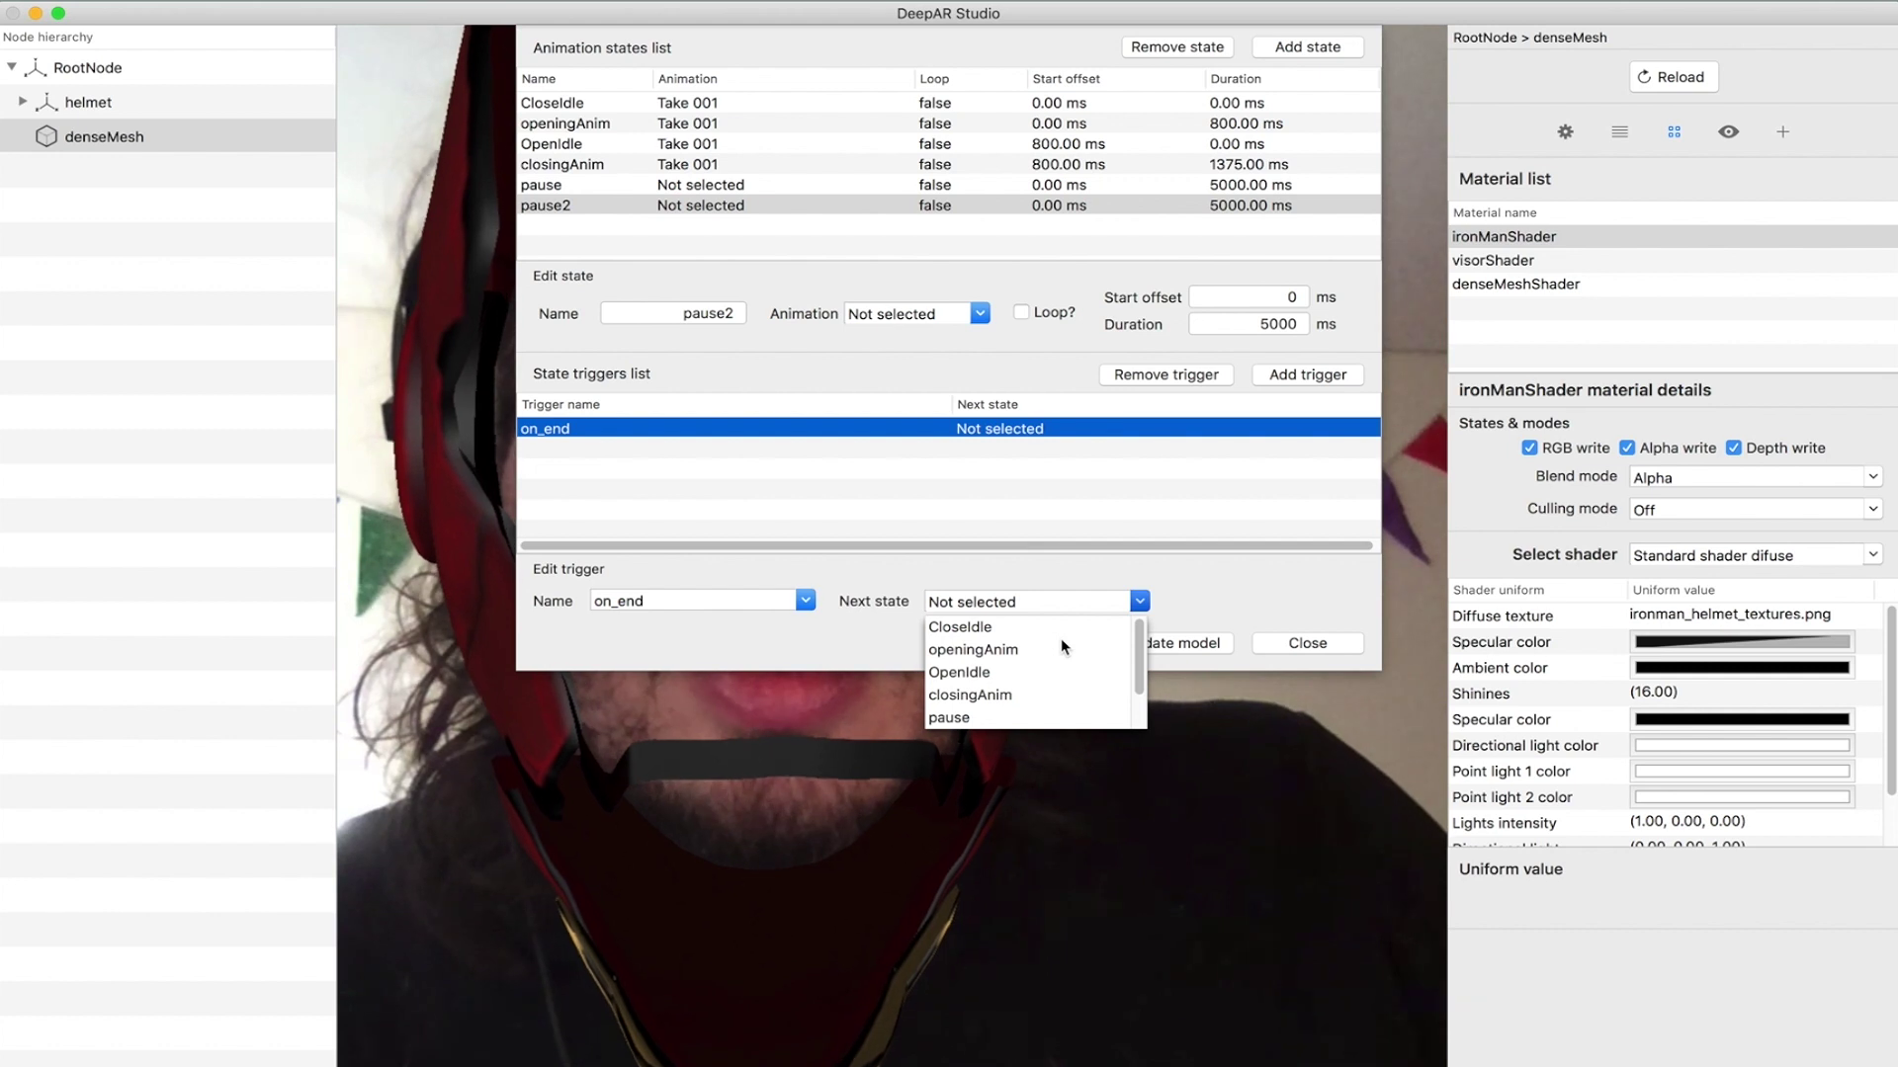
pyautogui.click(1027, 627)
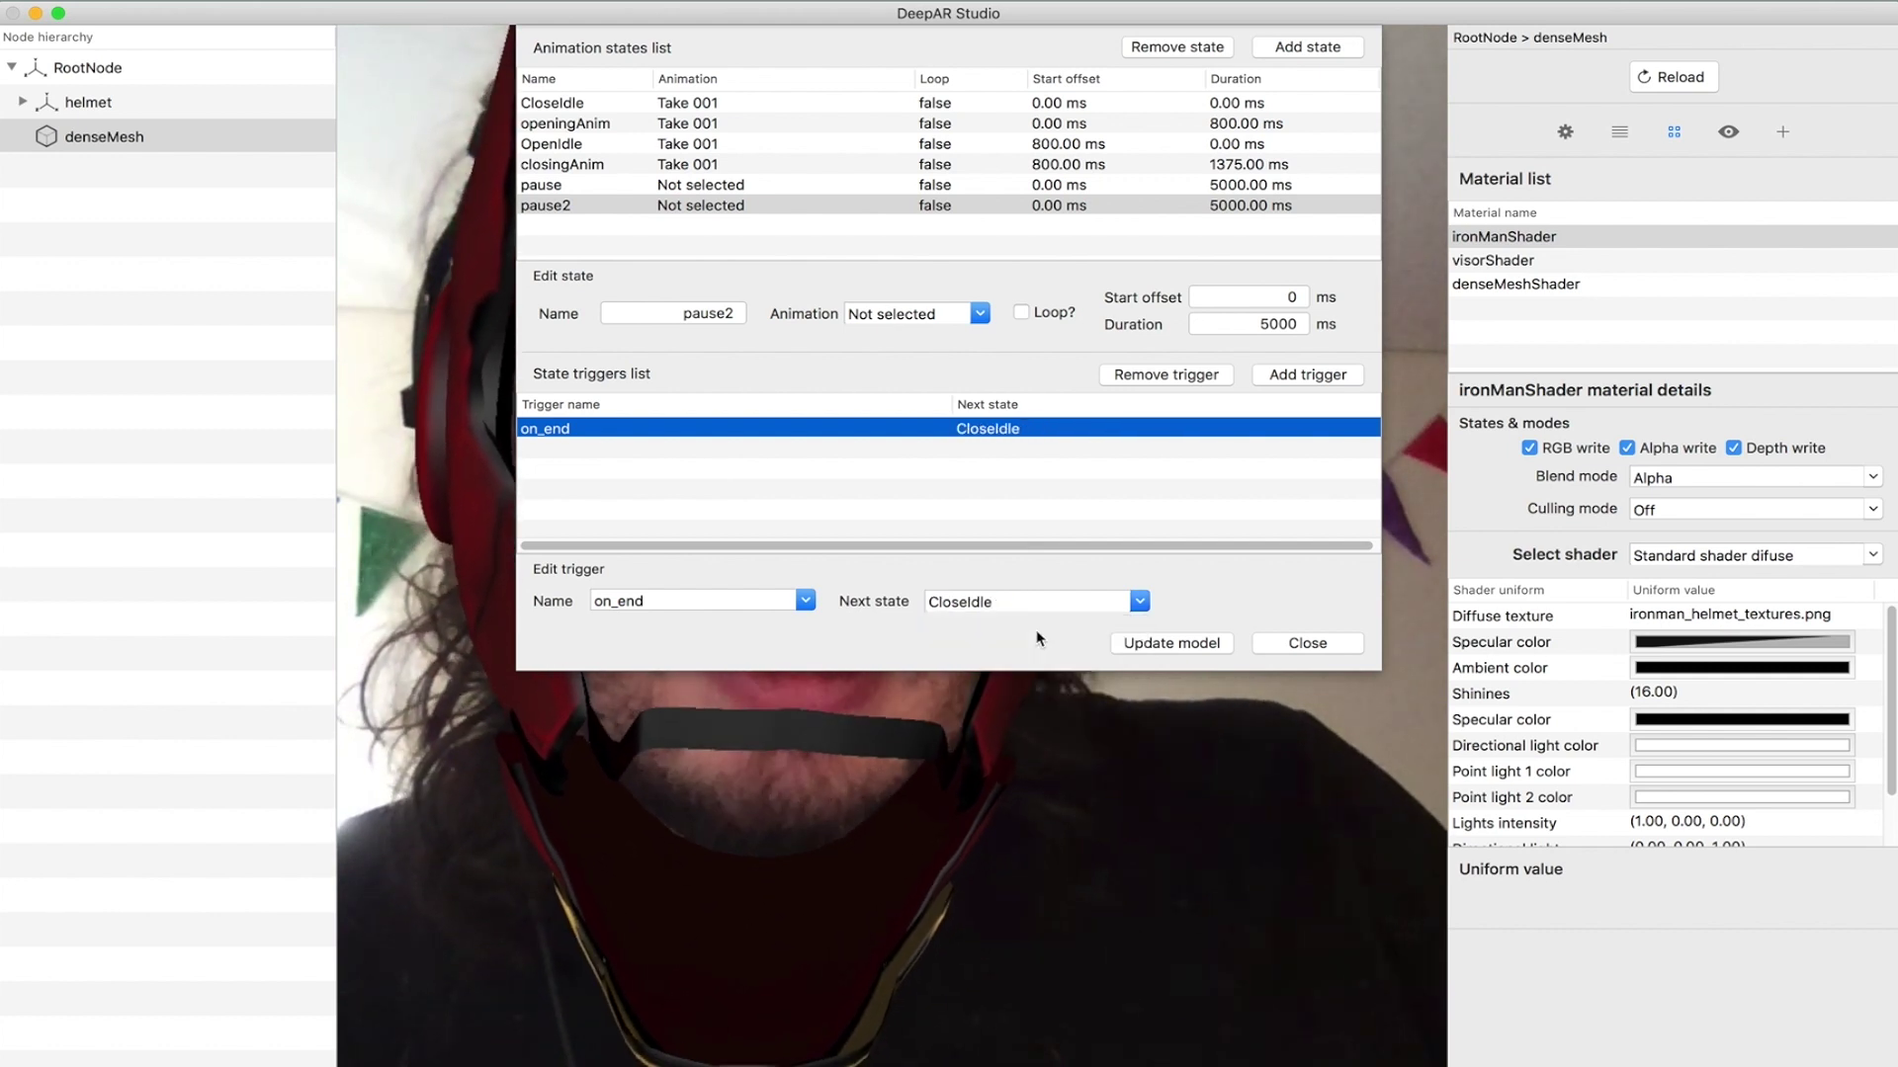
# - Update the model with the edited animation states and triggers, and close the animation state editor
pyautogui.click(1176, 644)
pyautogui.click(1307, 643)
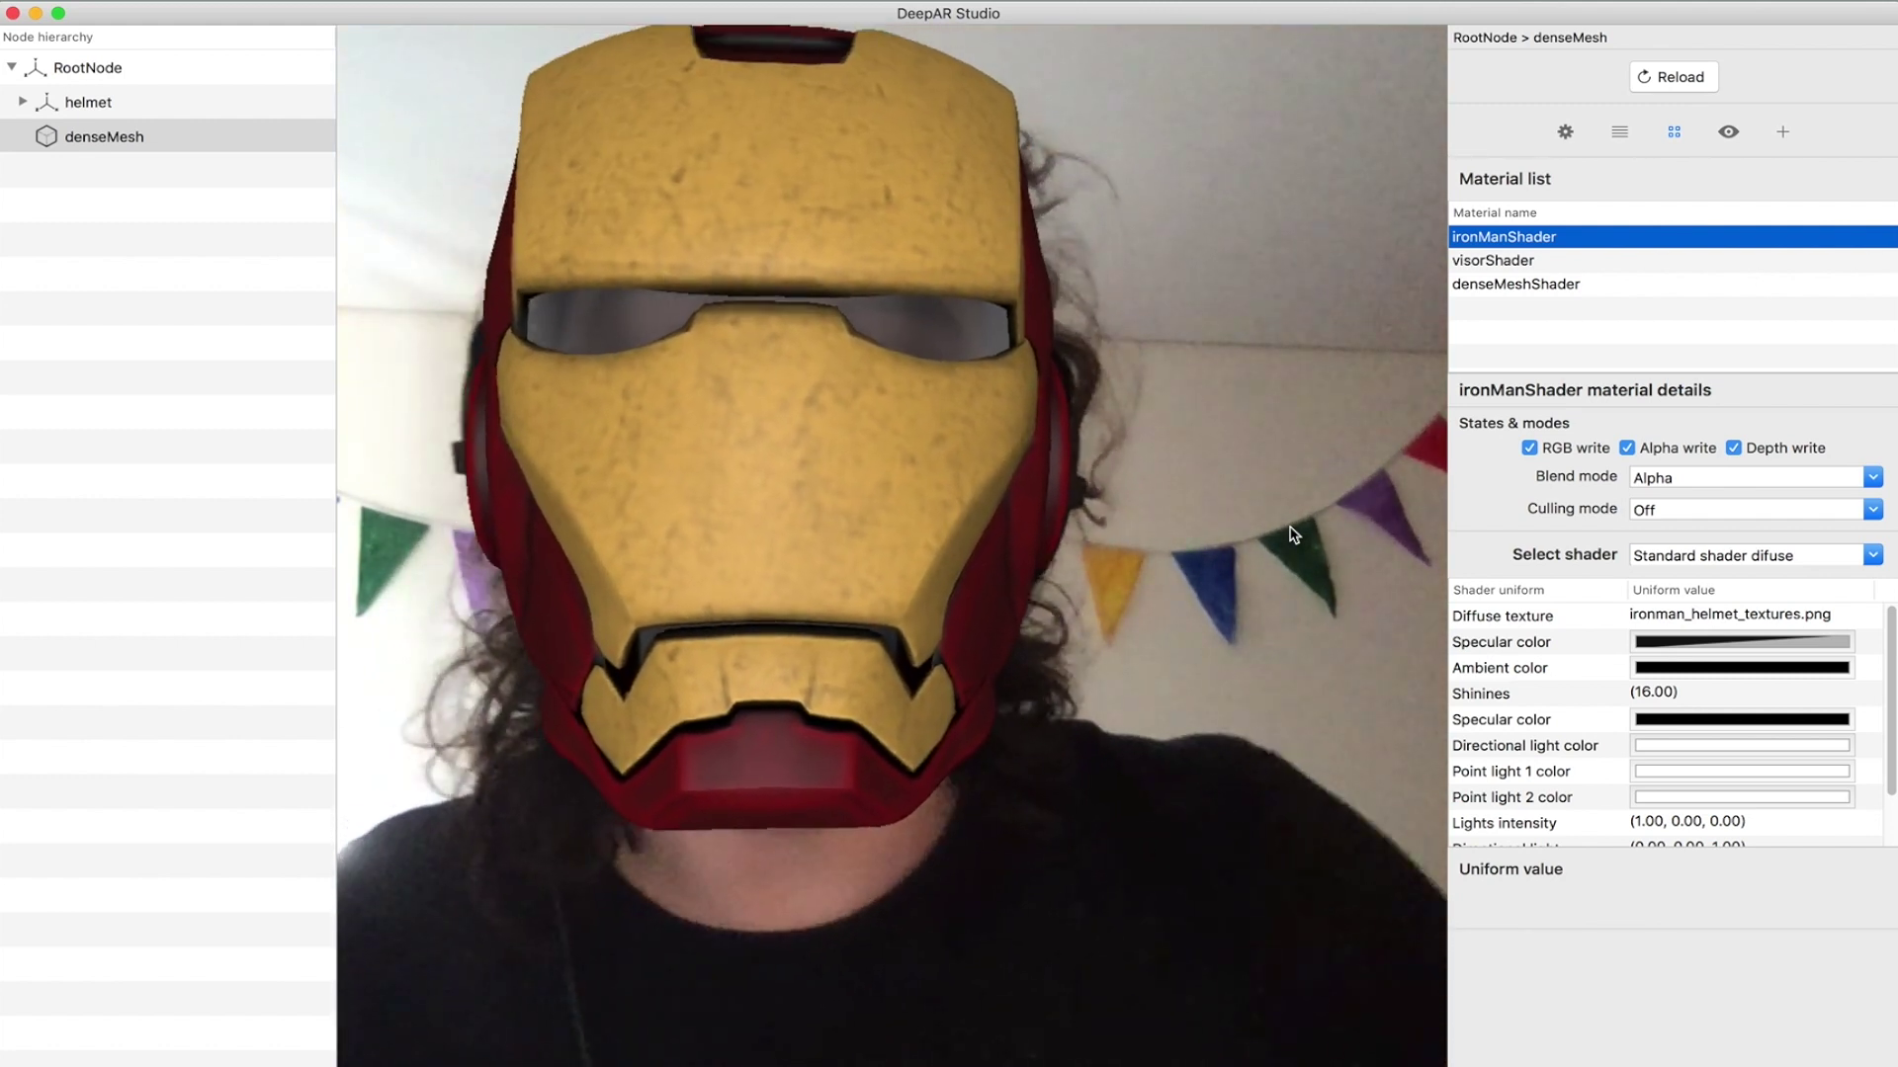
# - Export the effect under the name IronMan into the Downloads folder
pyautogui.click(1618, 132)
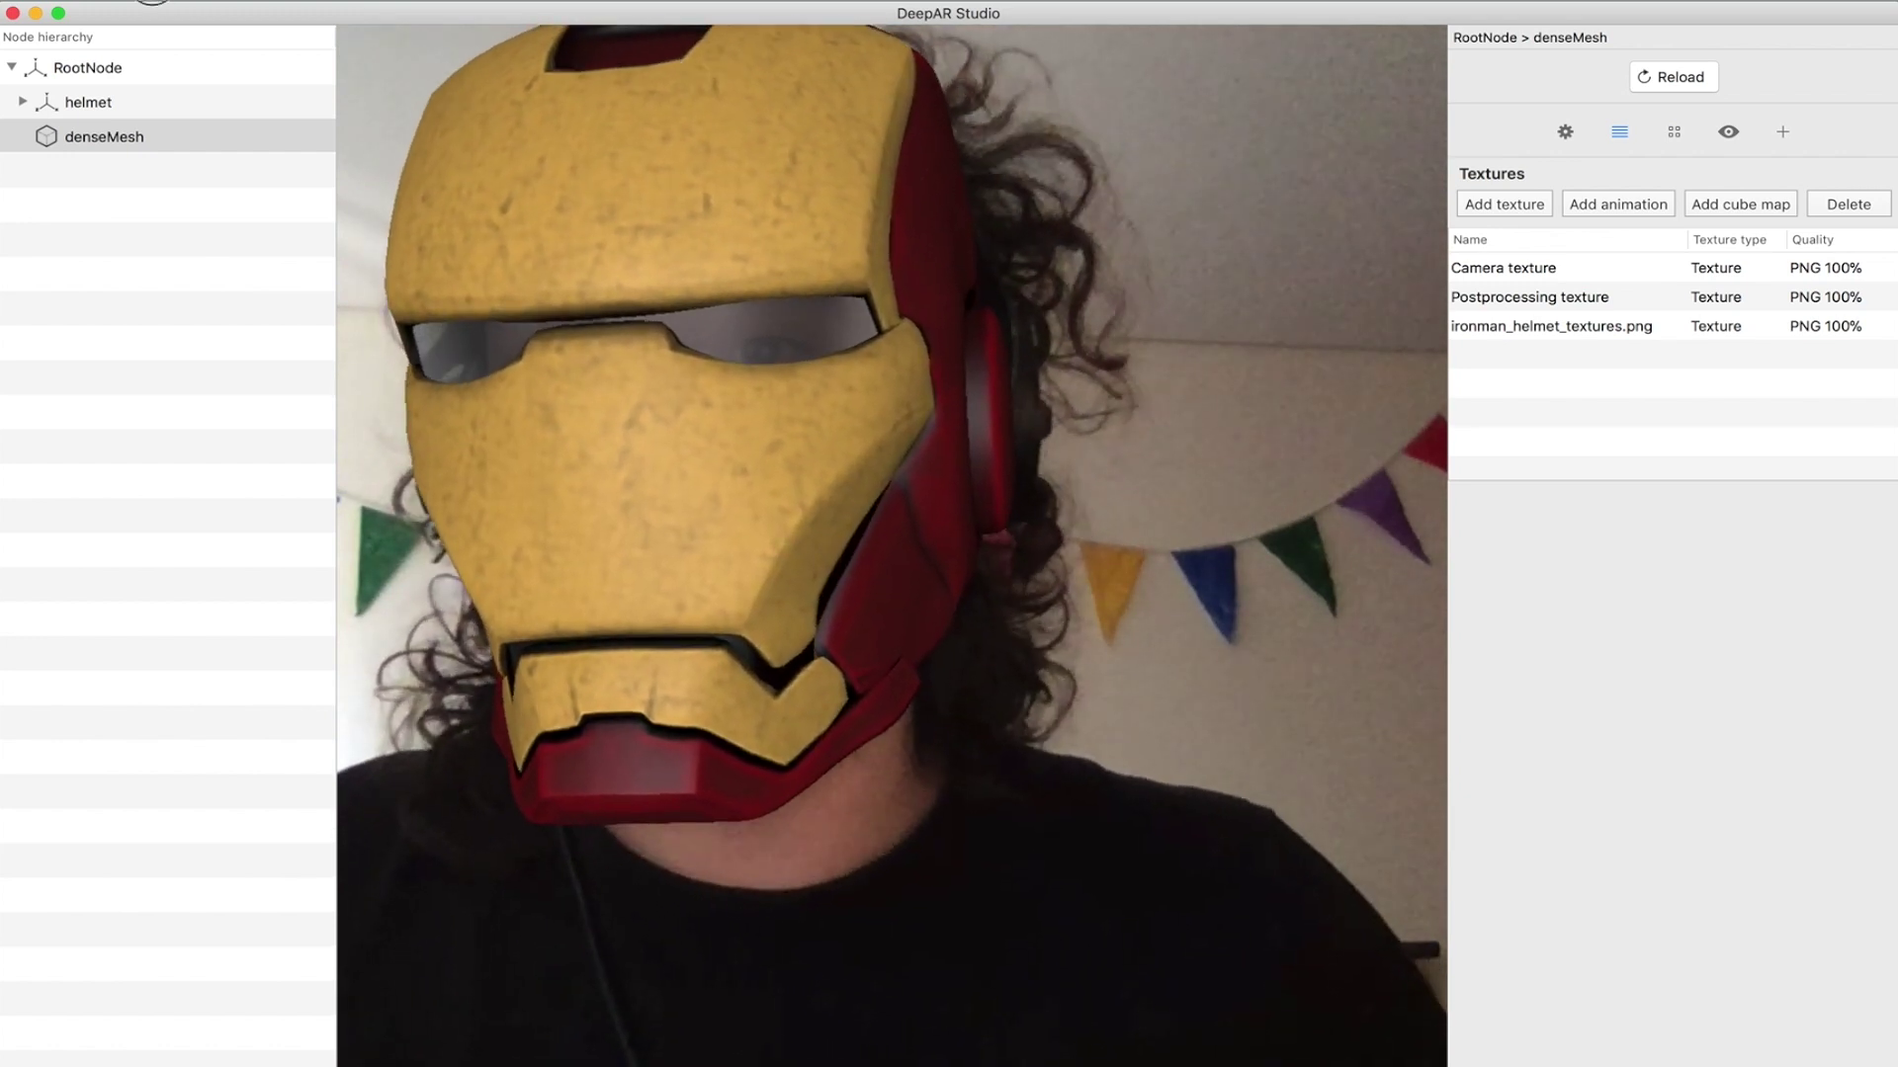
pyautogui.click(156, 1)
pyautogui.click(212, 89)
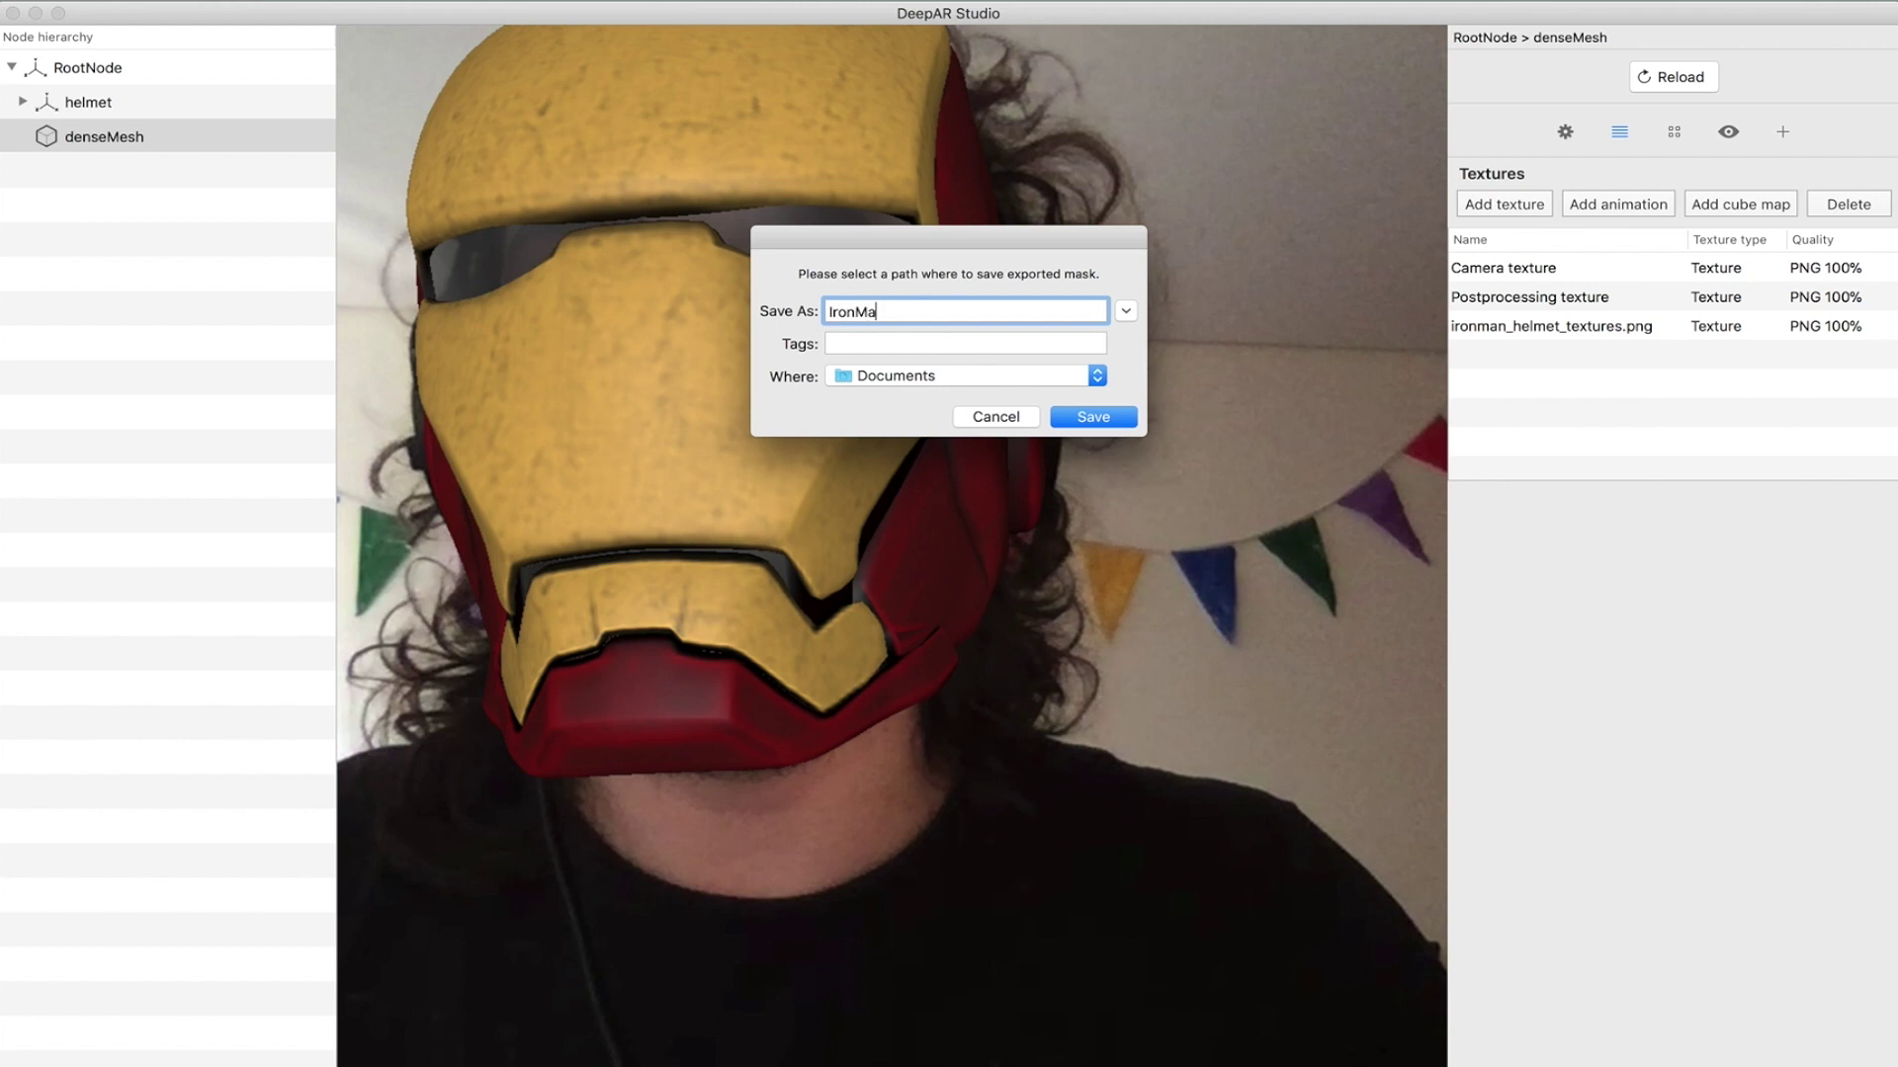
pyautogui.click(1096, 383)
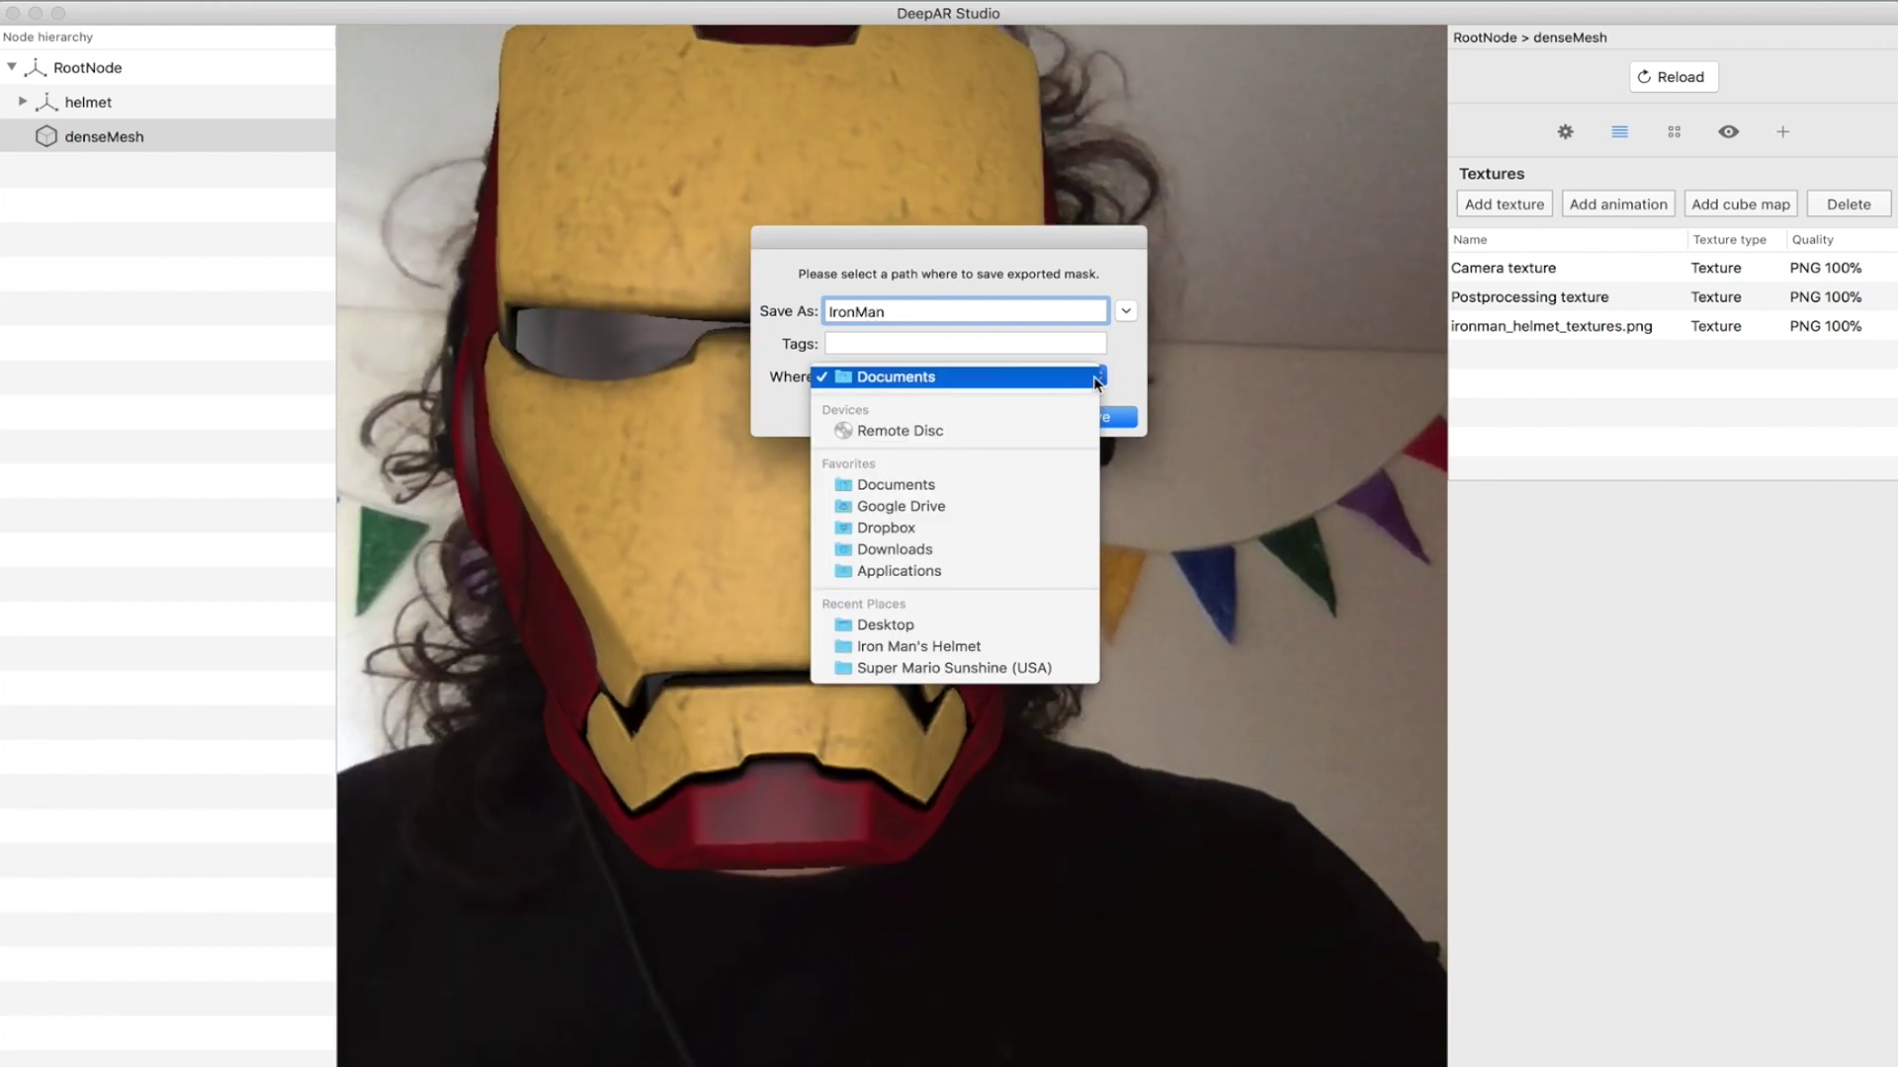
pyautogui.click(924, 547)
pyautogui.click(1088, 418)
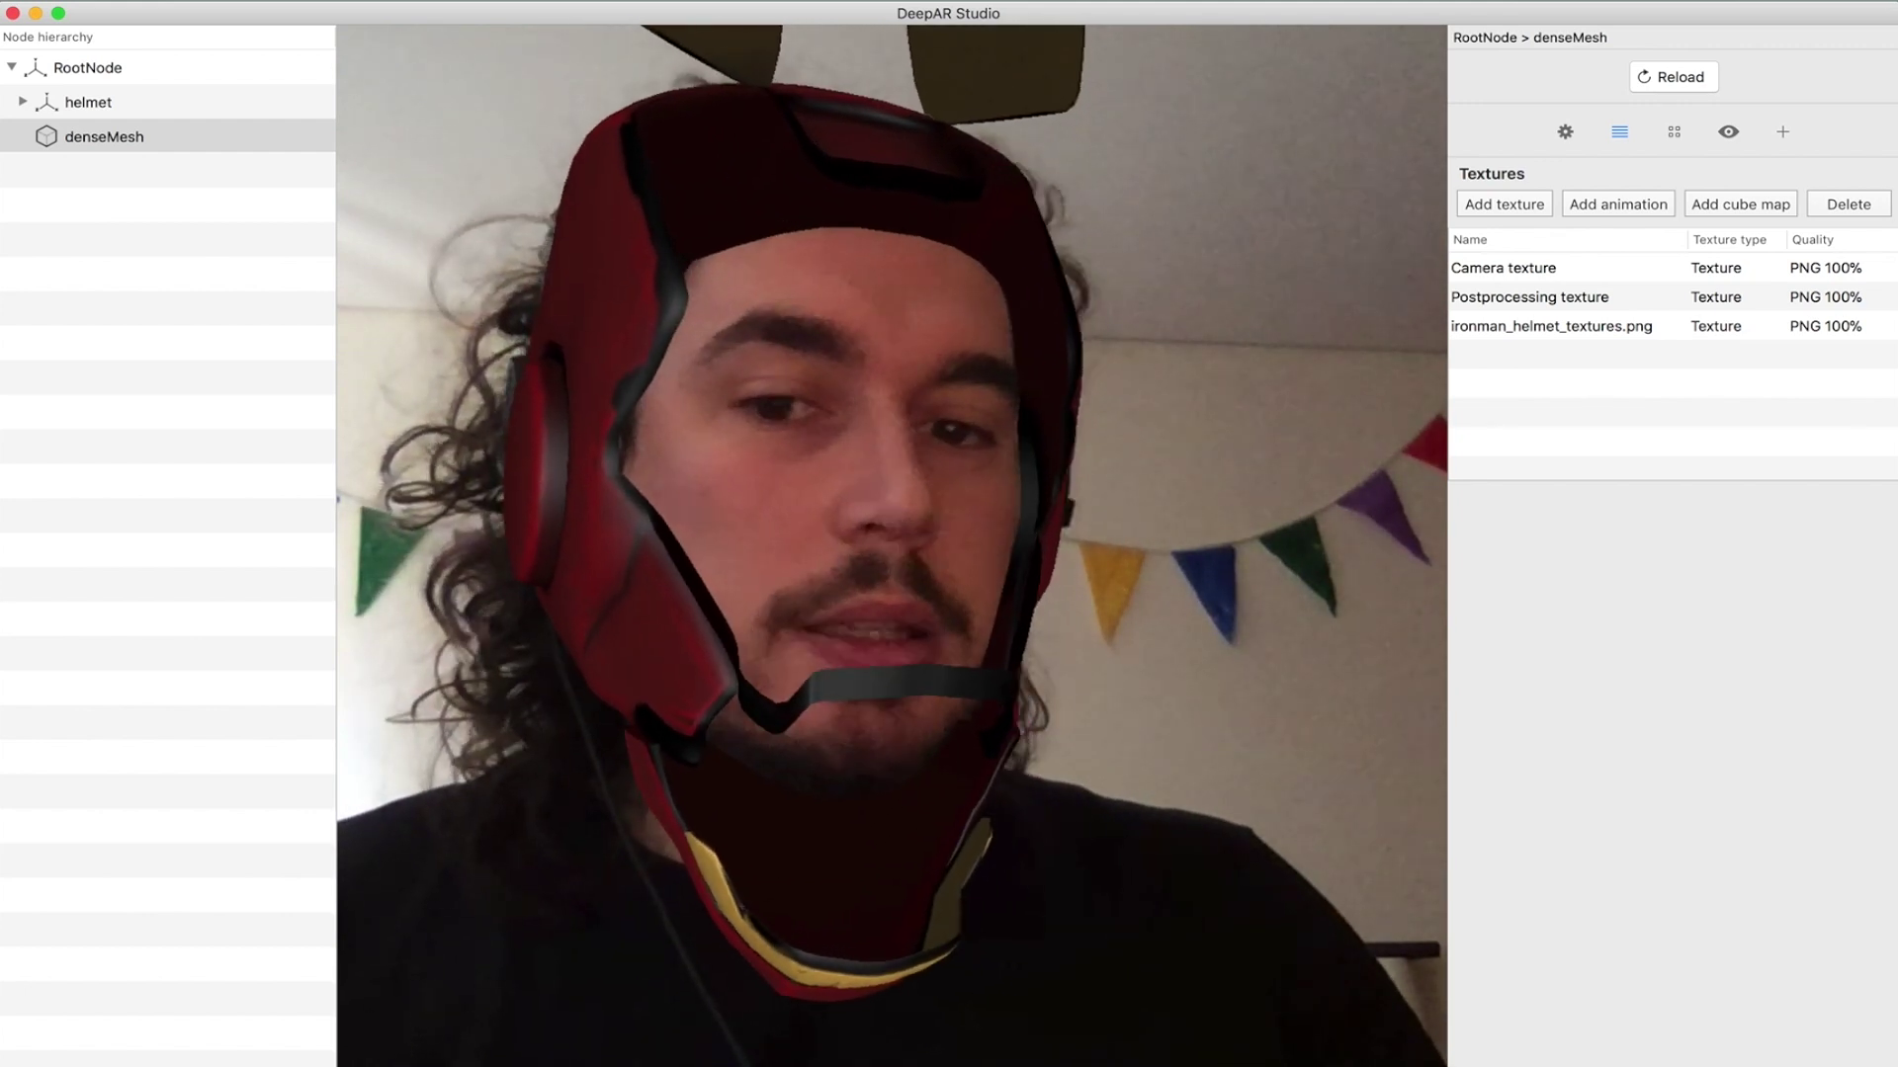
# - Switch to Finder and move the exported IronMan file from the Downloads folder into the Iron Man's Helmet folder
pyautogui.moveTo(506, 1055)
pyautogui.click(309, 1056)
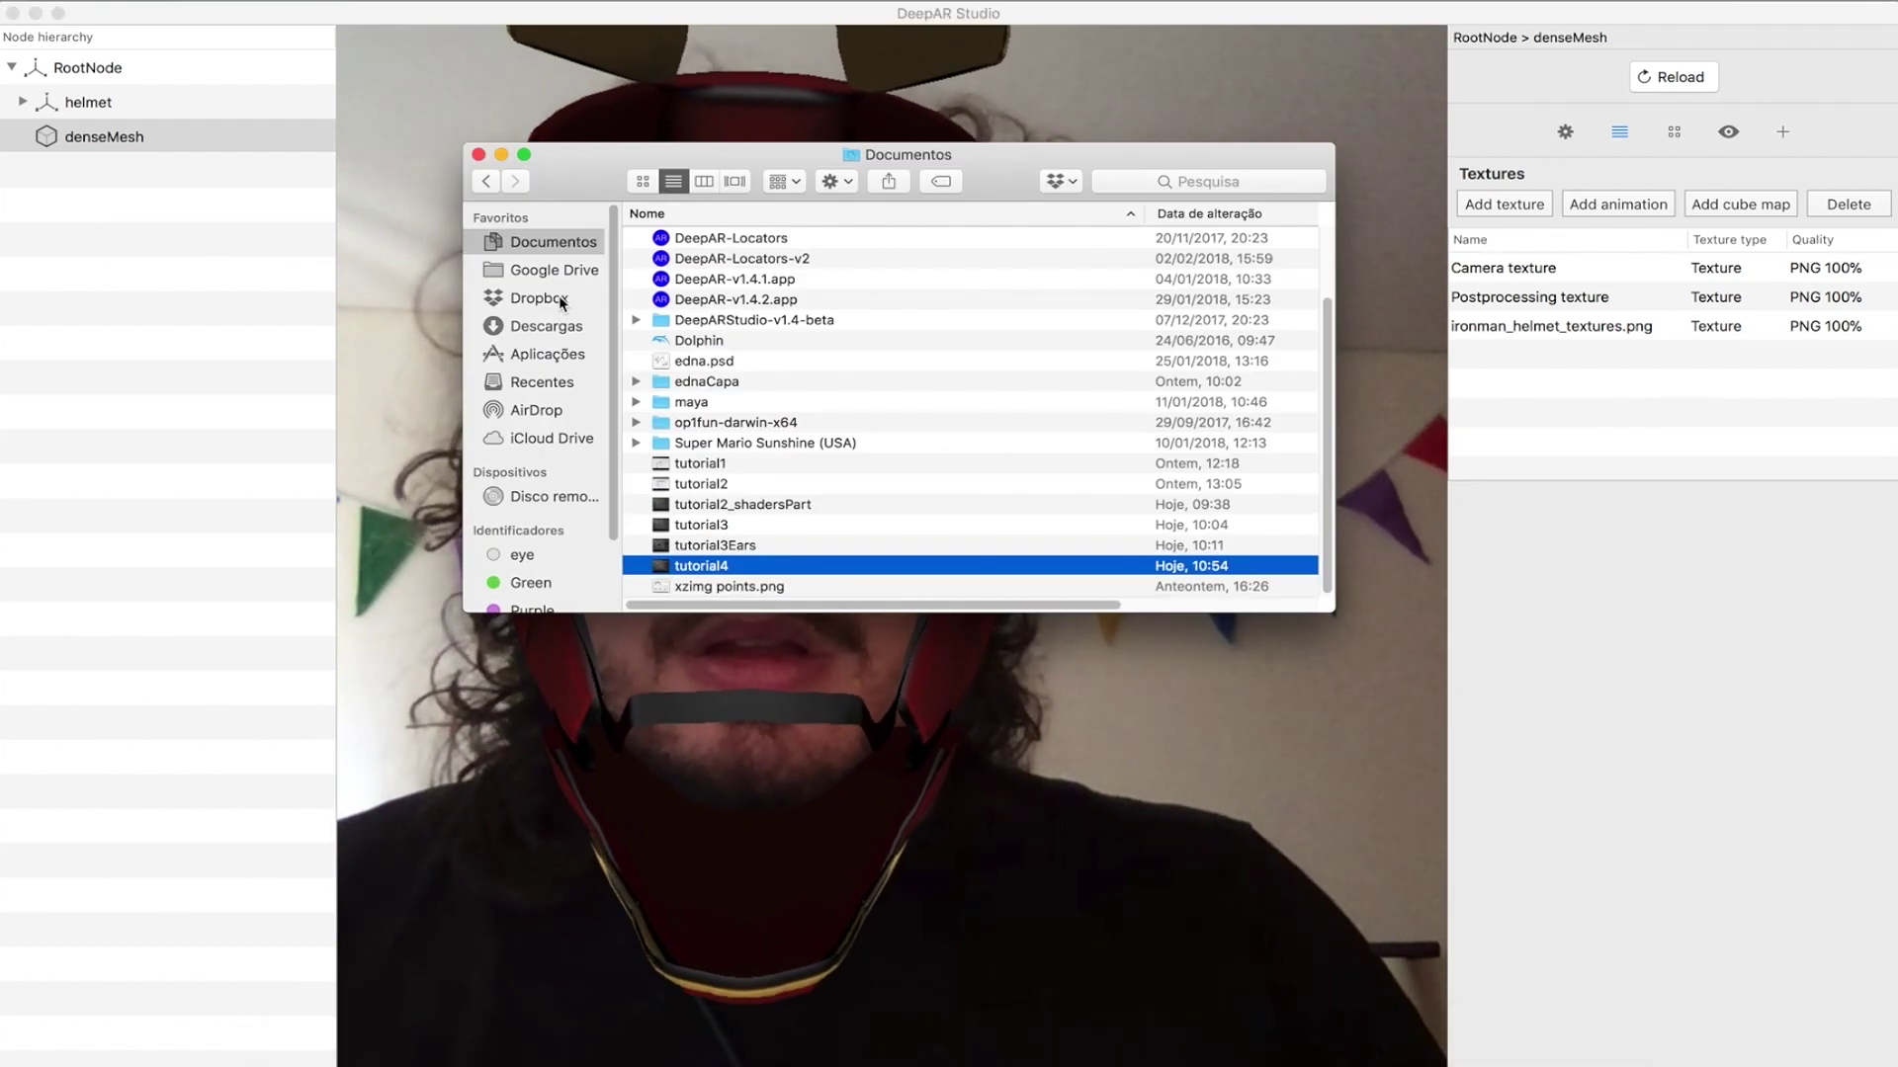
pyautogui.click(540, 329)
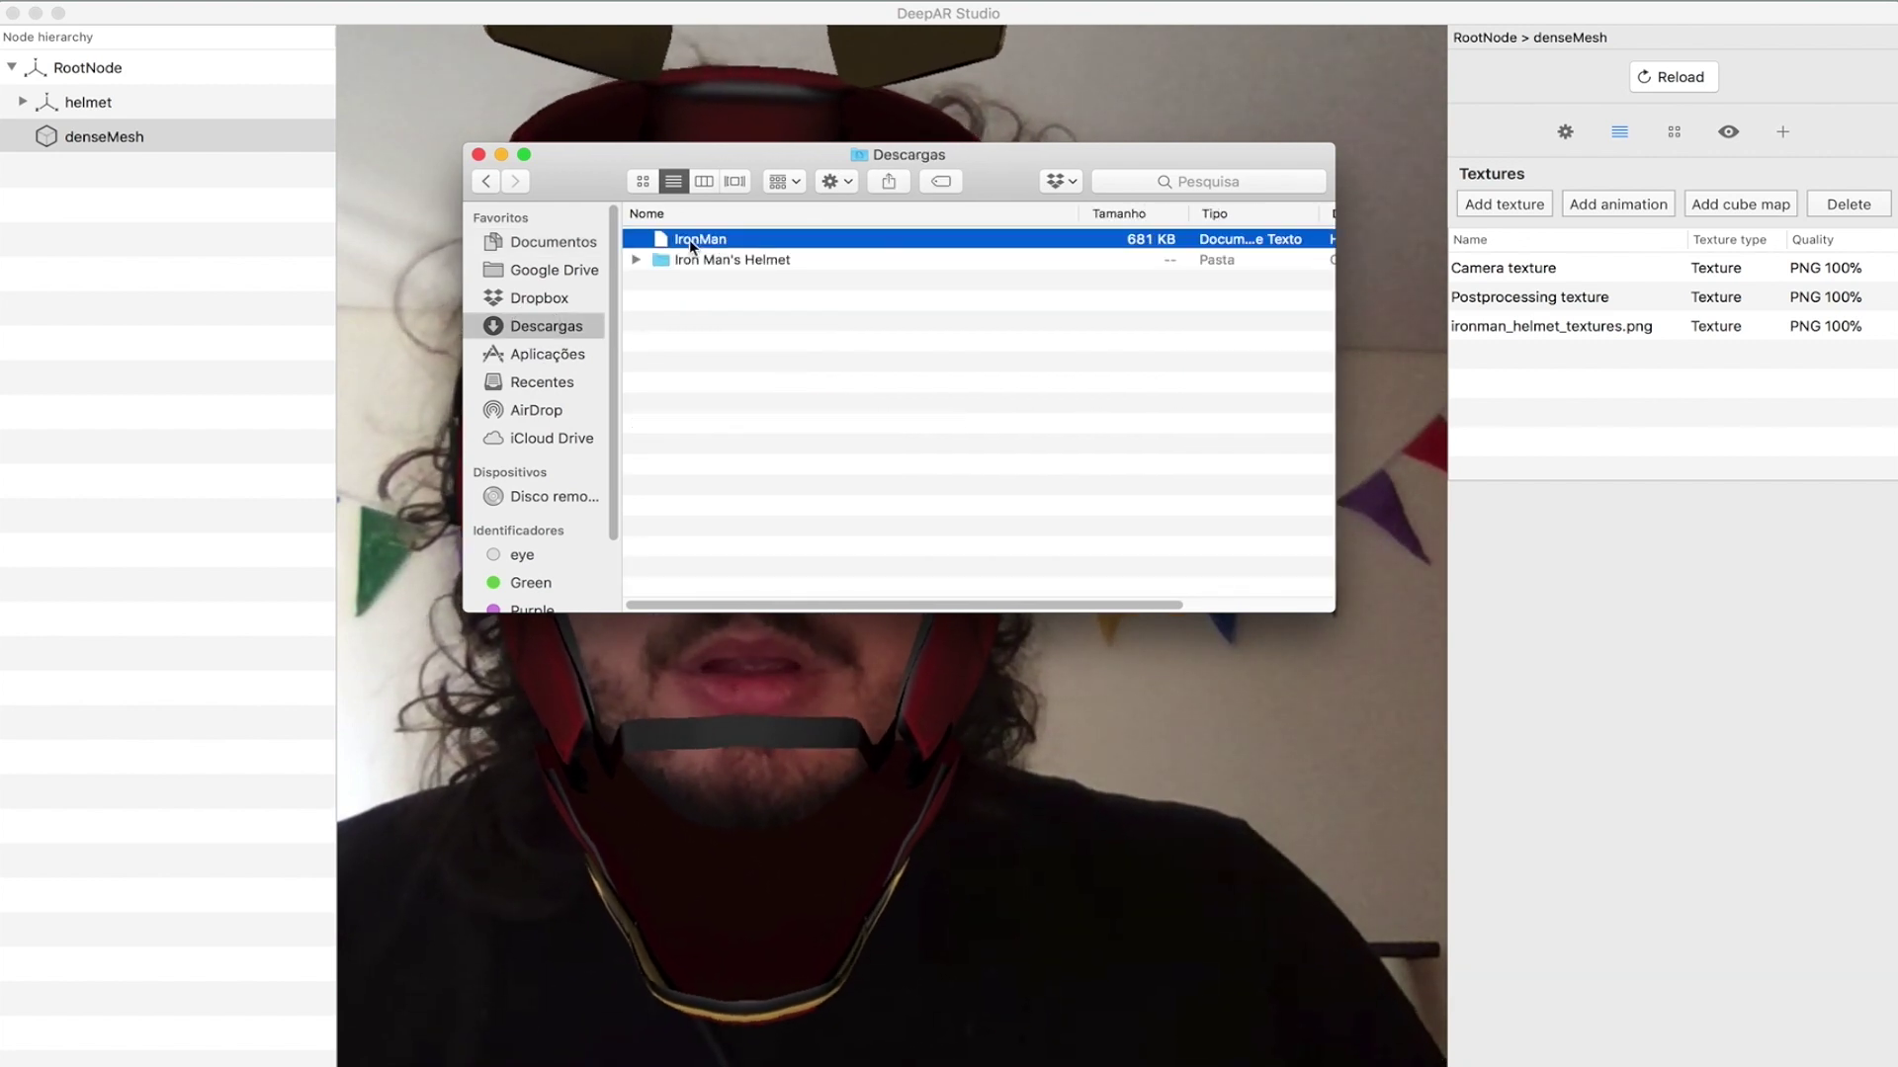
pyautogui.press('super+Tab')
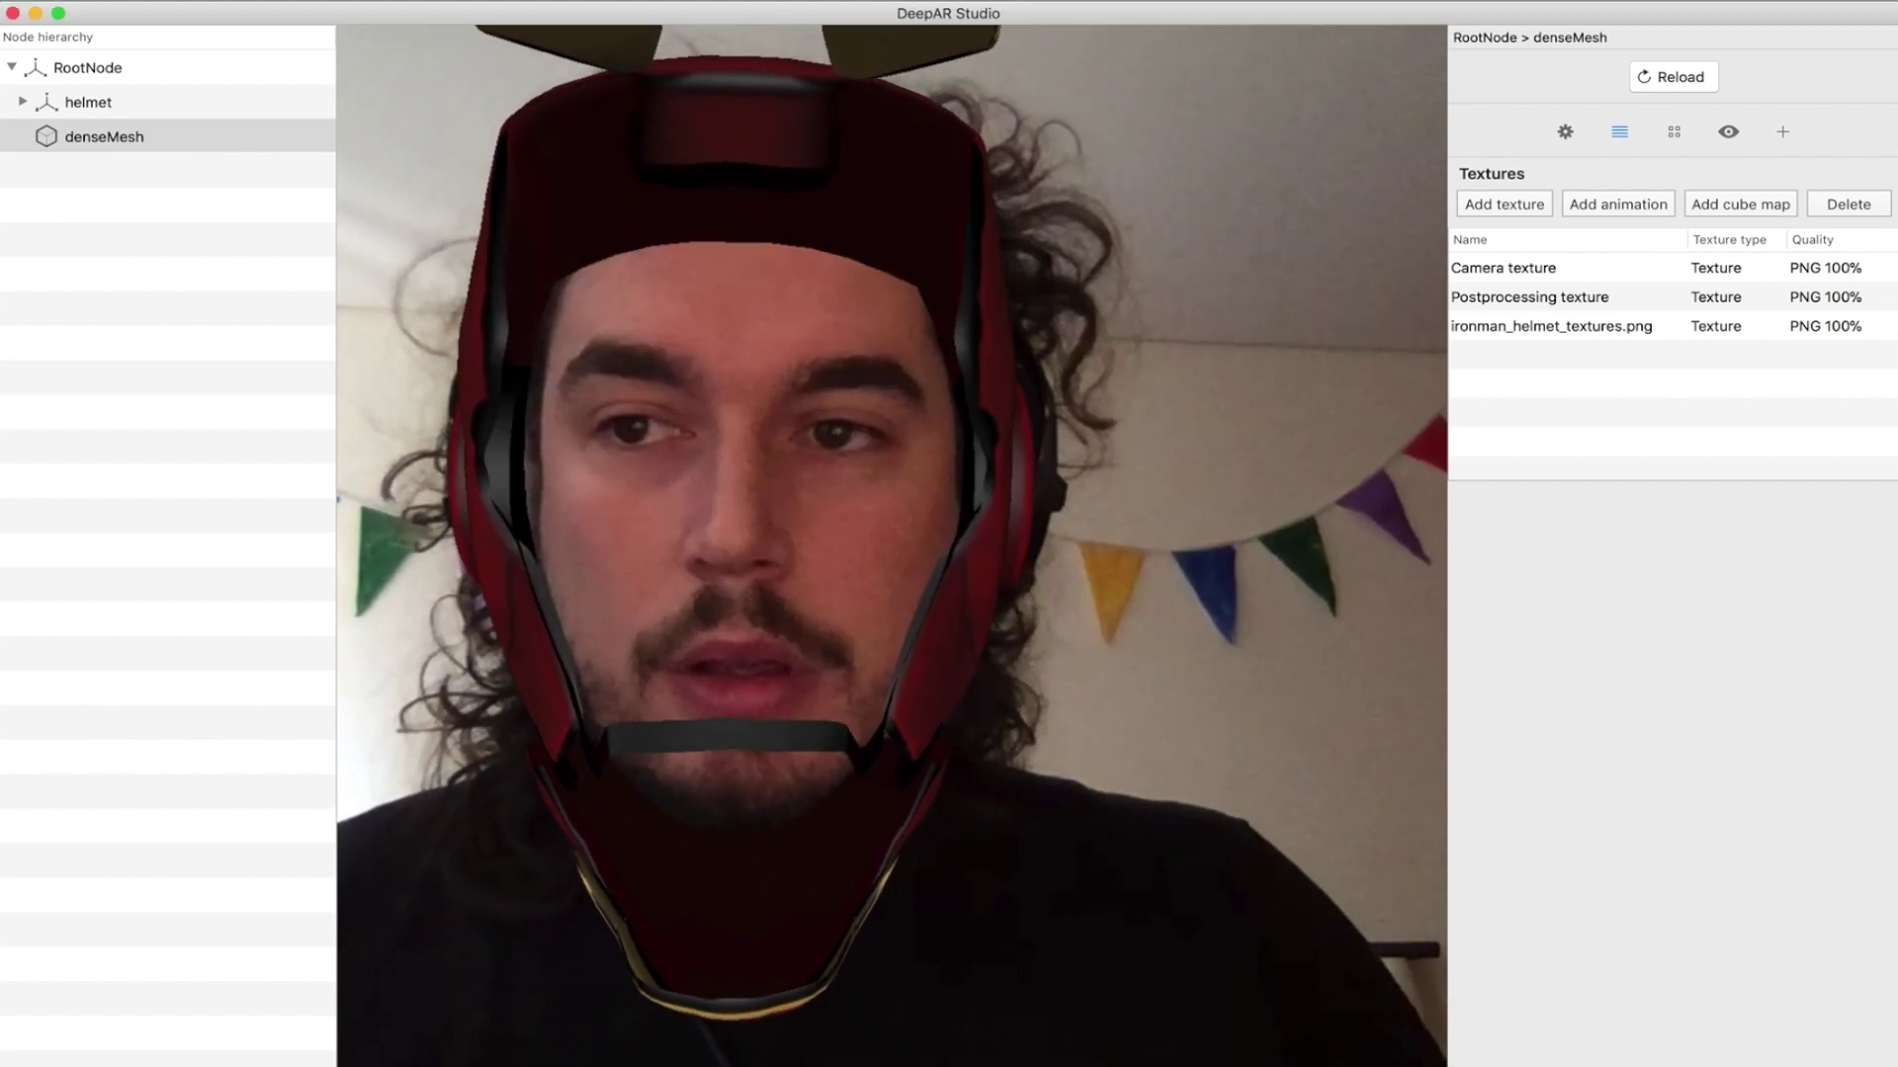
# - Close DeepAR Studio and launch DeepAR-v1.4.2 again with an empty scene
pyautogui.click(12, 14)
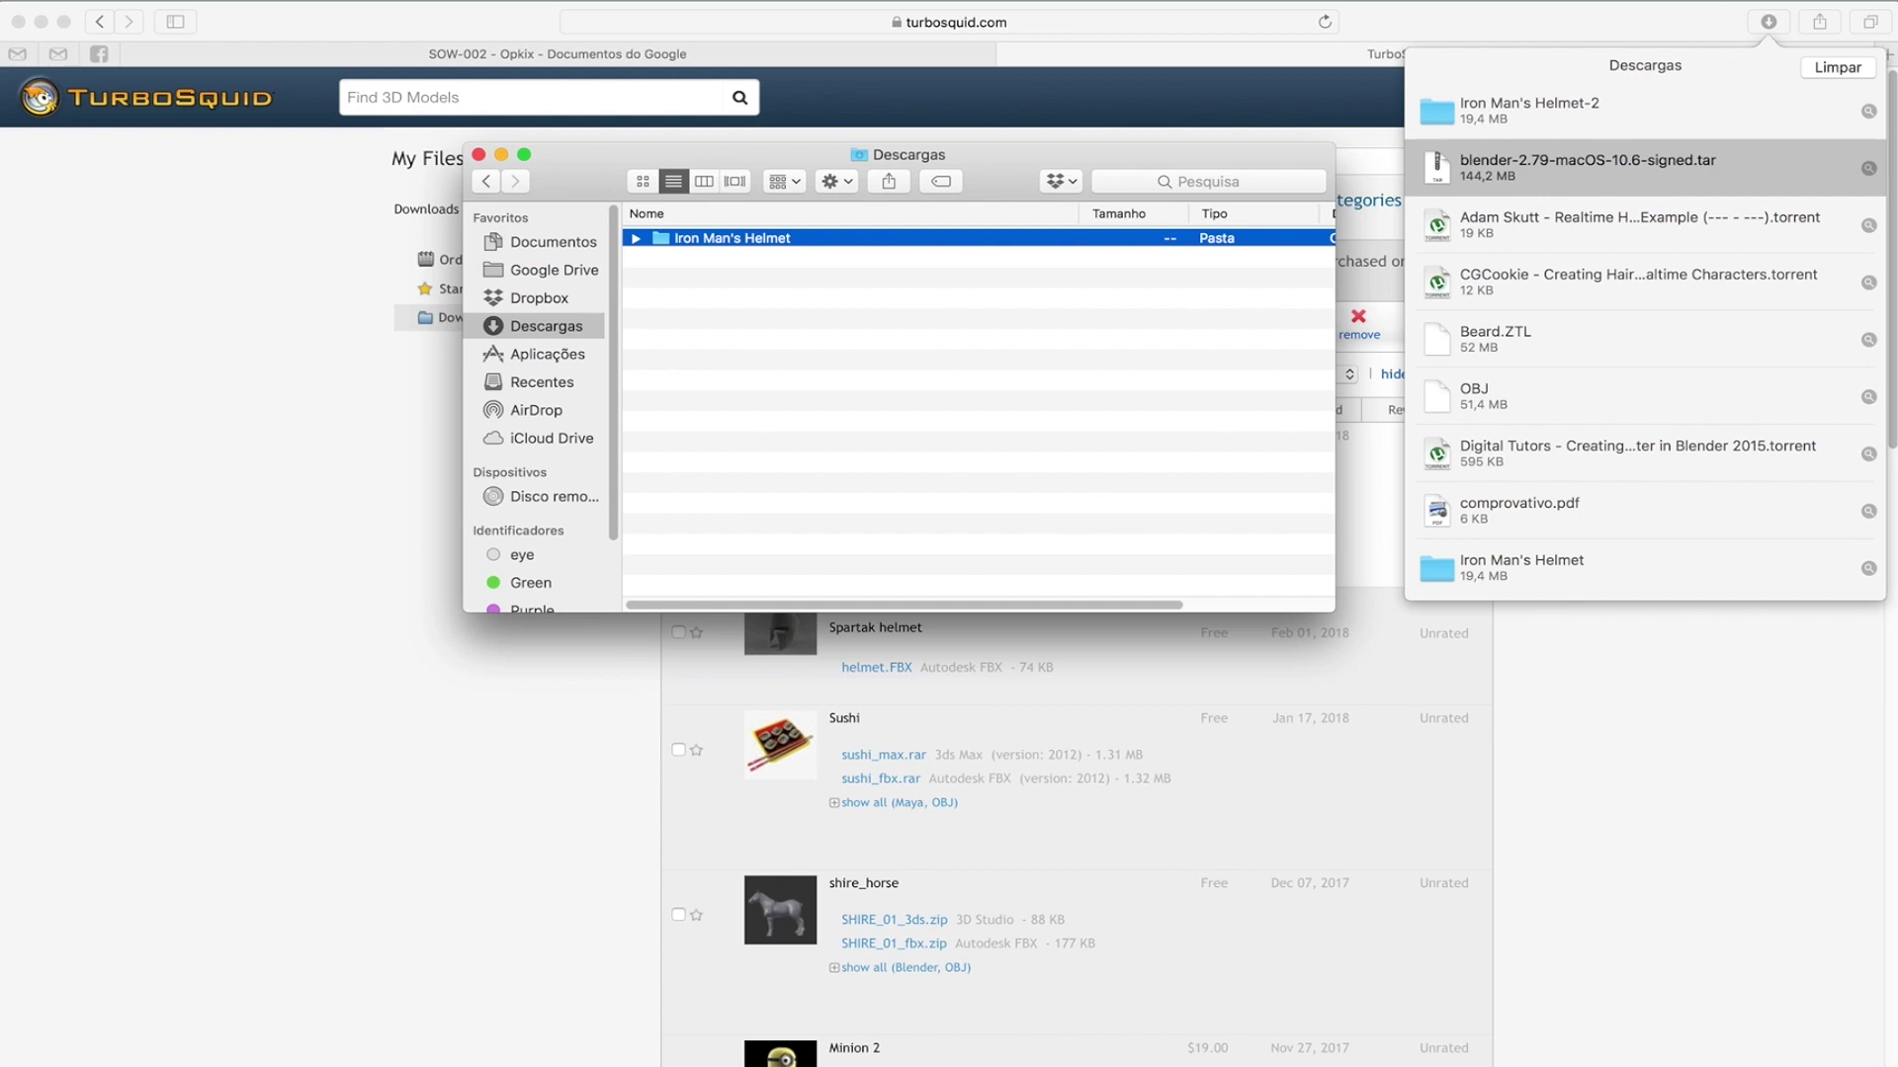
pyautogui.click(875, 1055)
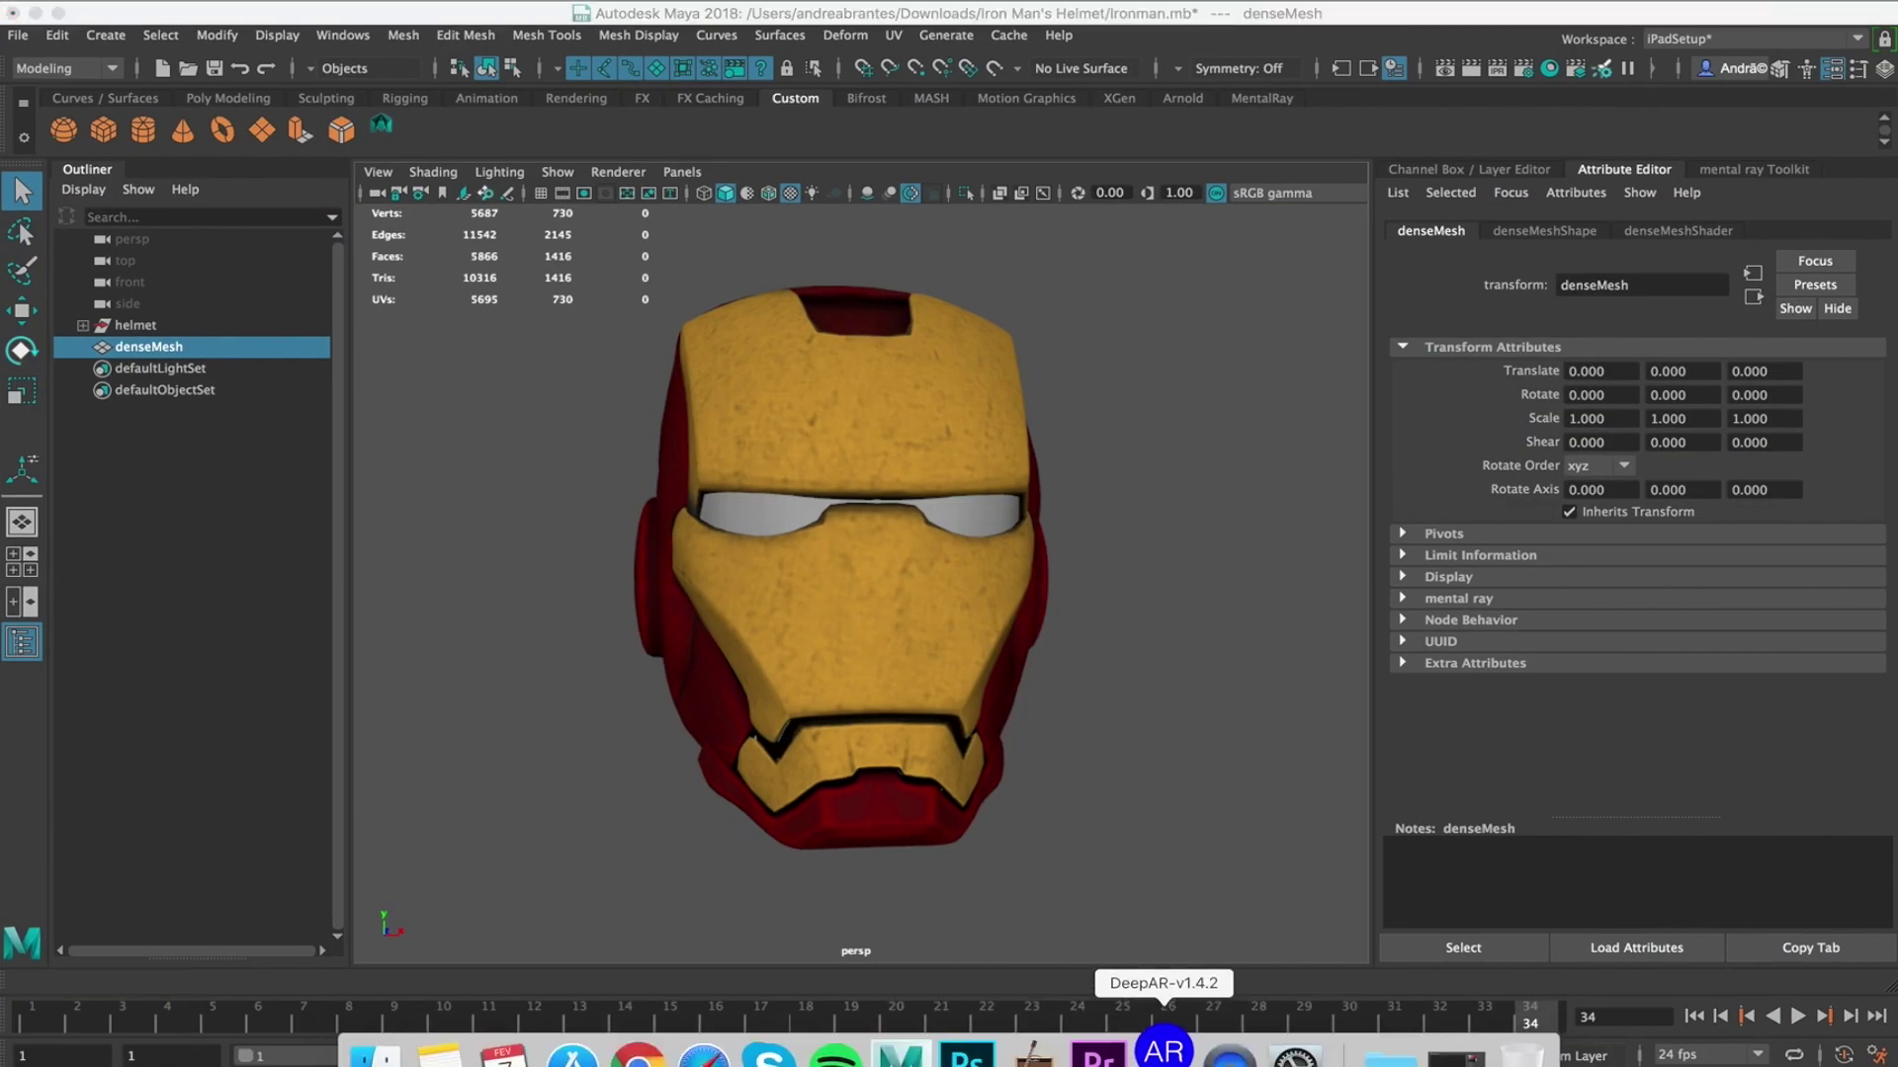
pyautogui.click(1165, 1054)
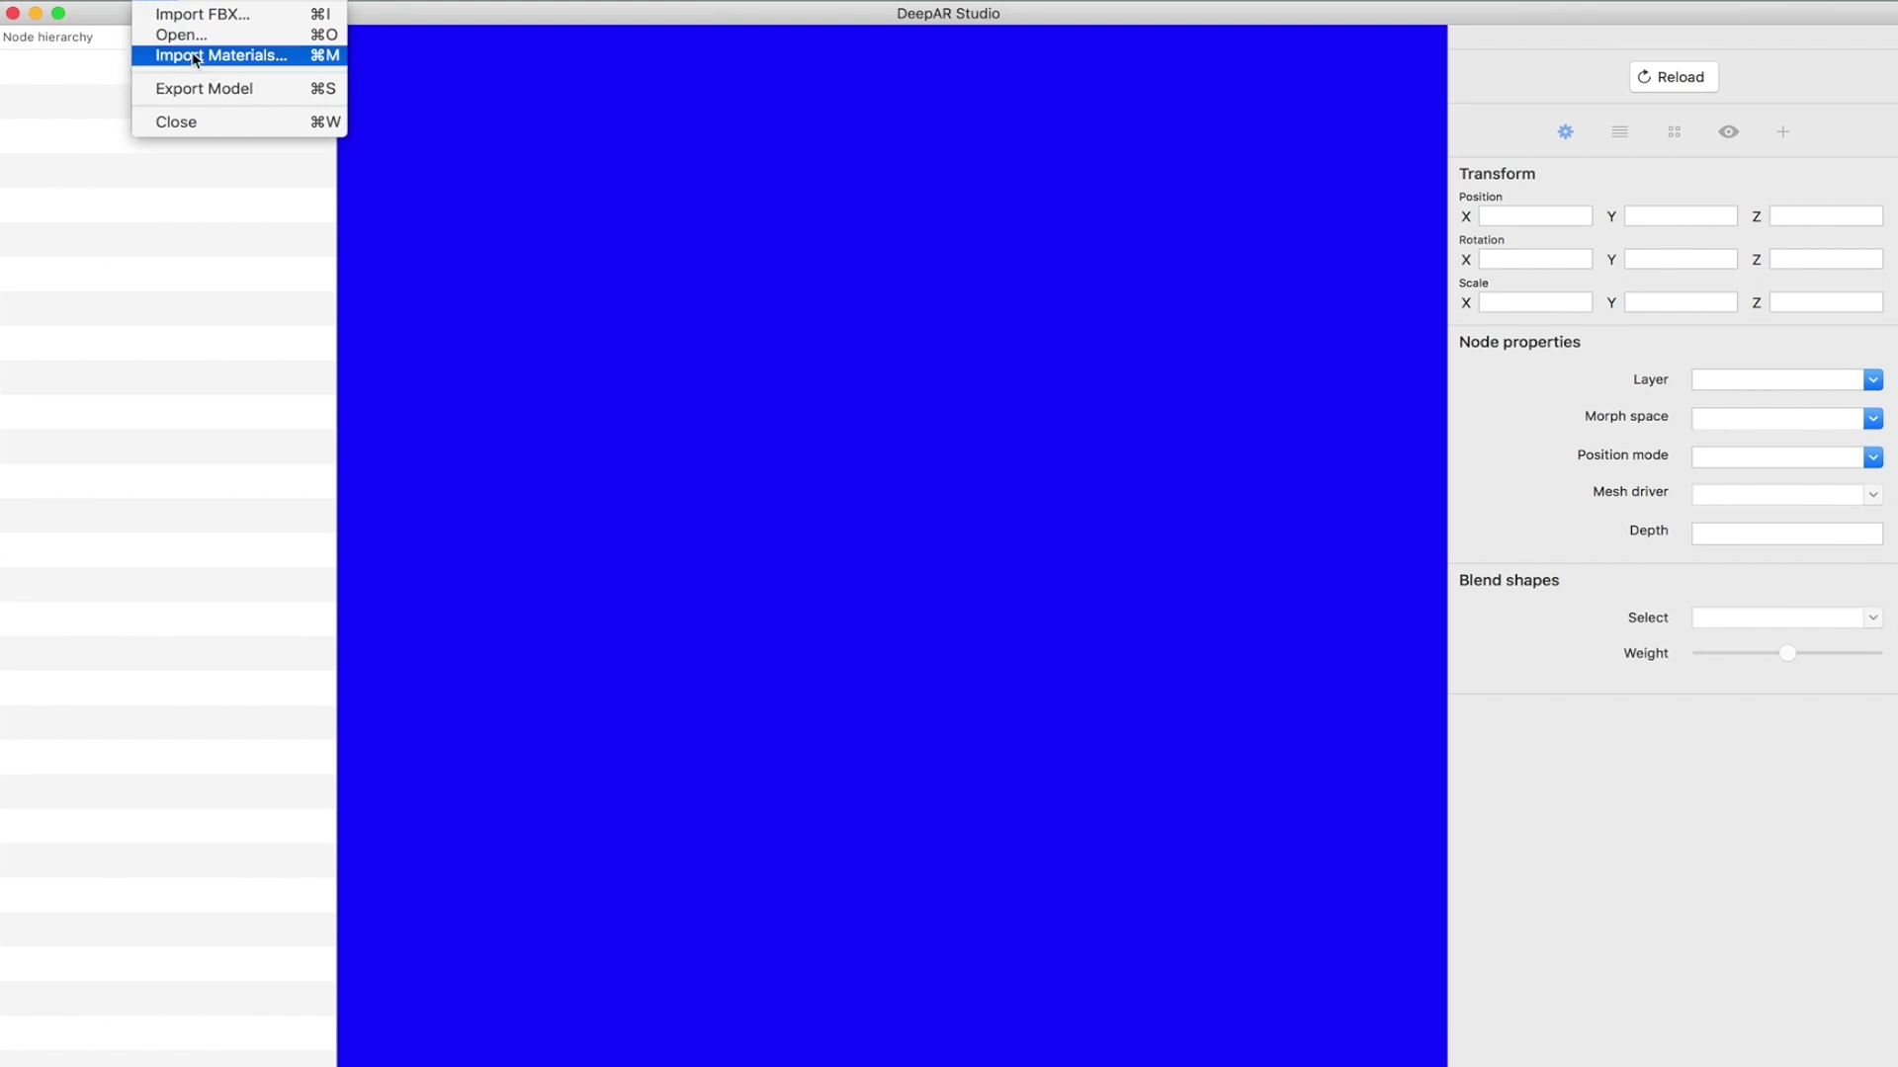
# - Open the exported IronMan effect file from the Iron Man's Helmet folder
pyautogui.click(195, 39)
pyautogui.doubleClick(815, 233)
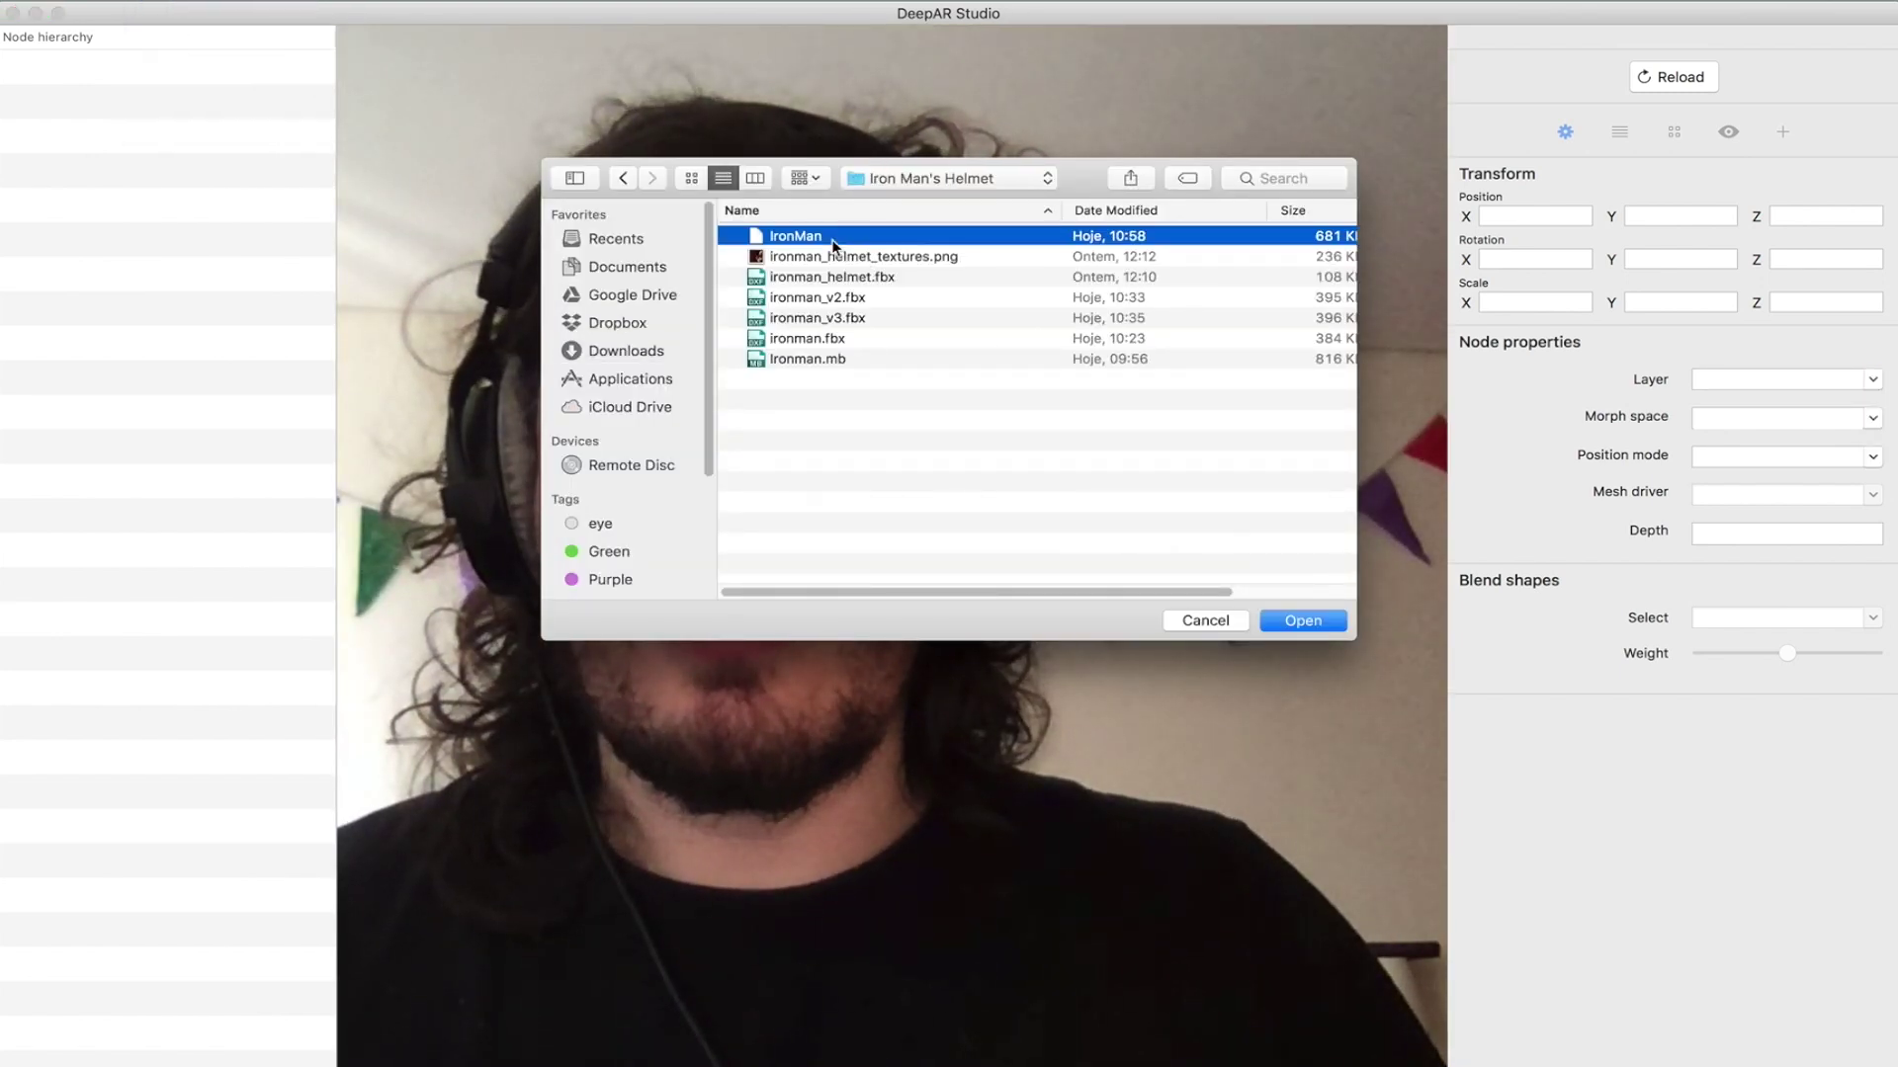
pyautogui.doubleClick(820, 237)
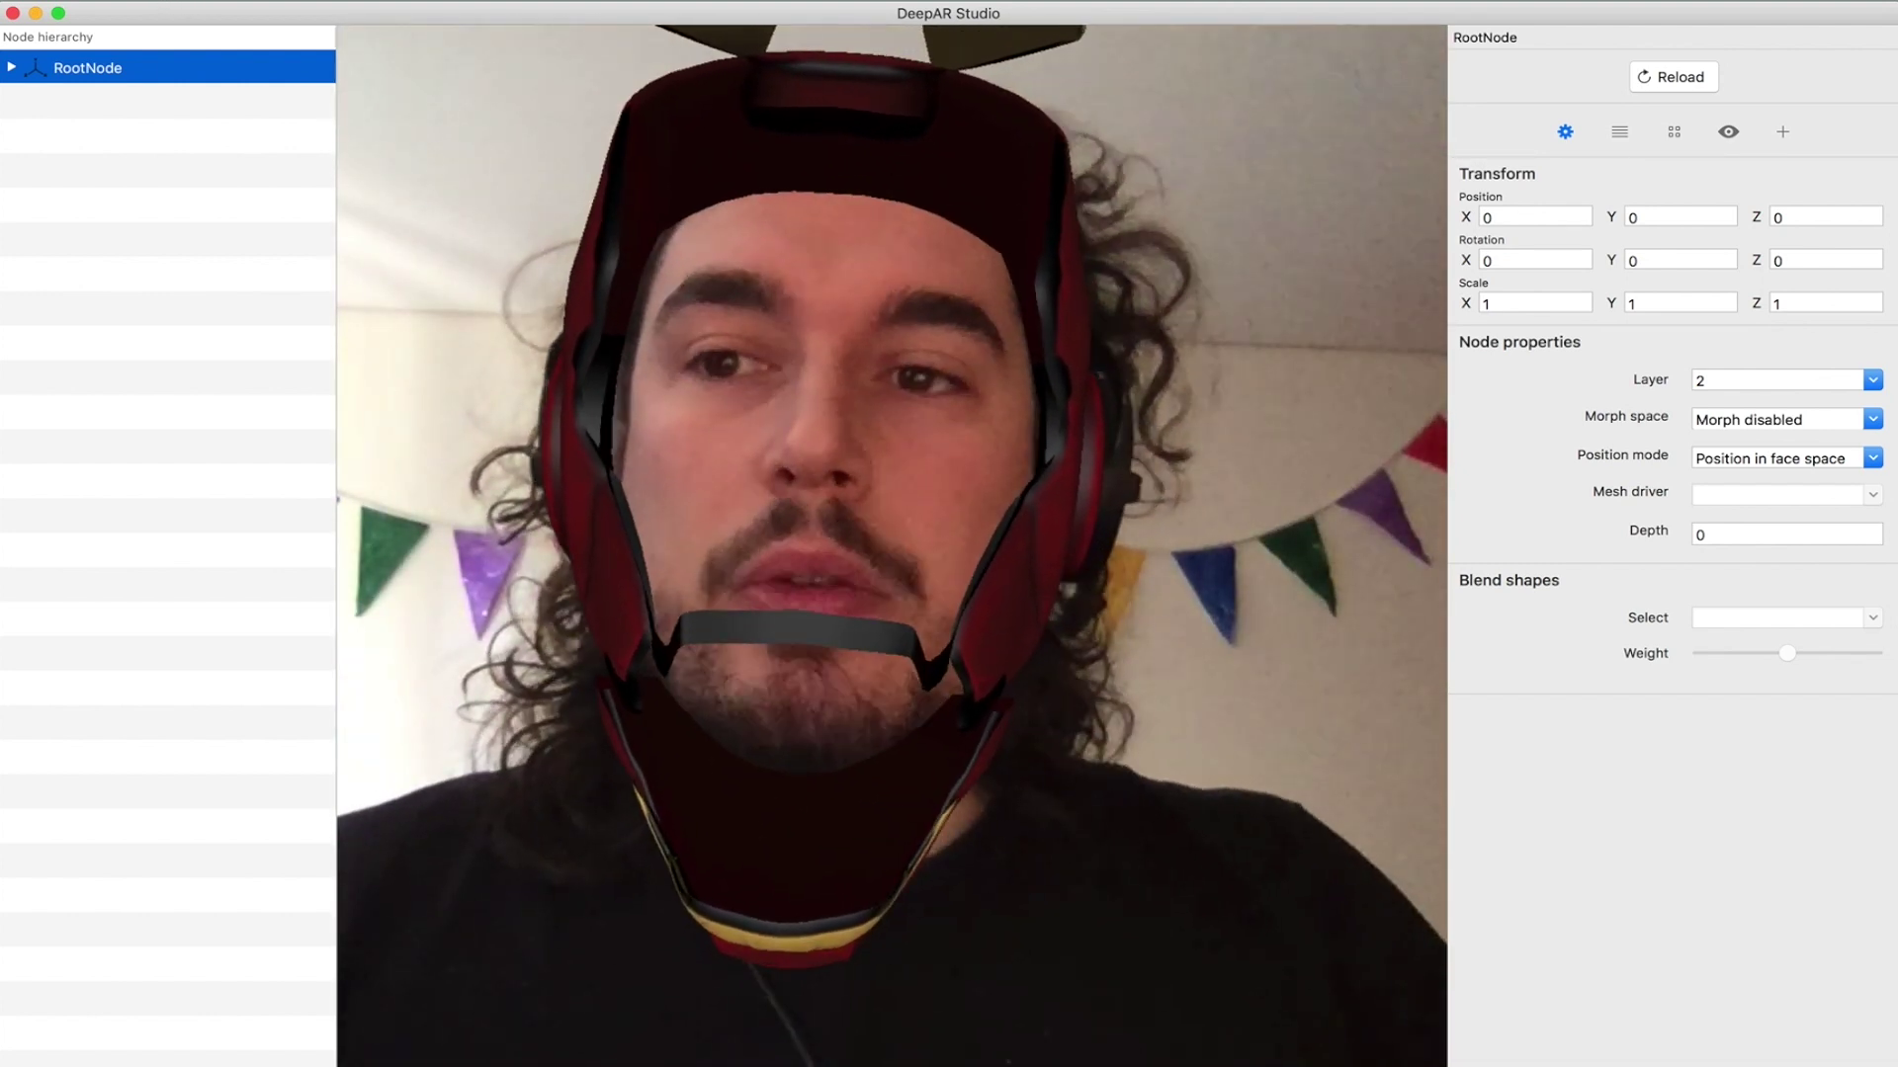
# - Examine the texture list of the reopened IronMan effect
pyautogui.click(168, 2)
pyautogui.click(924, 153)
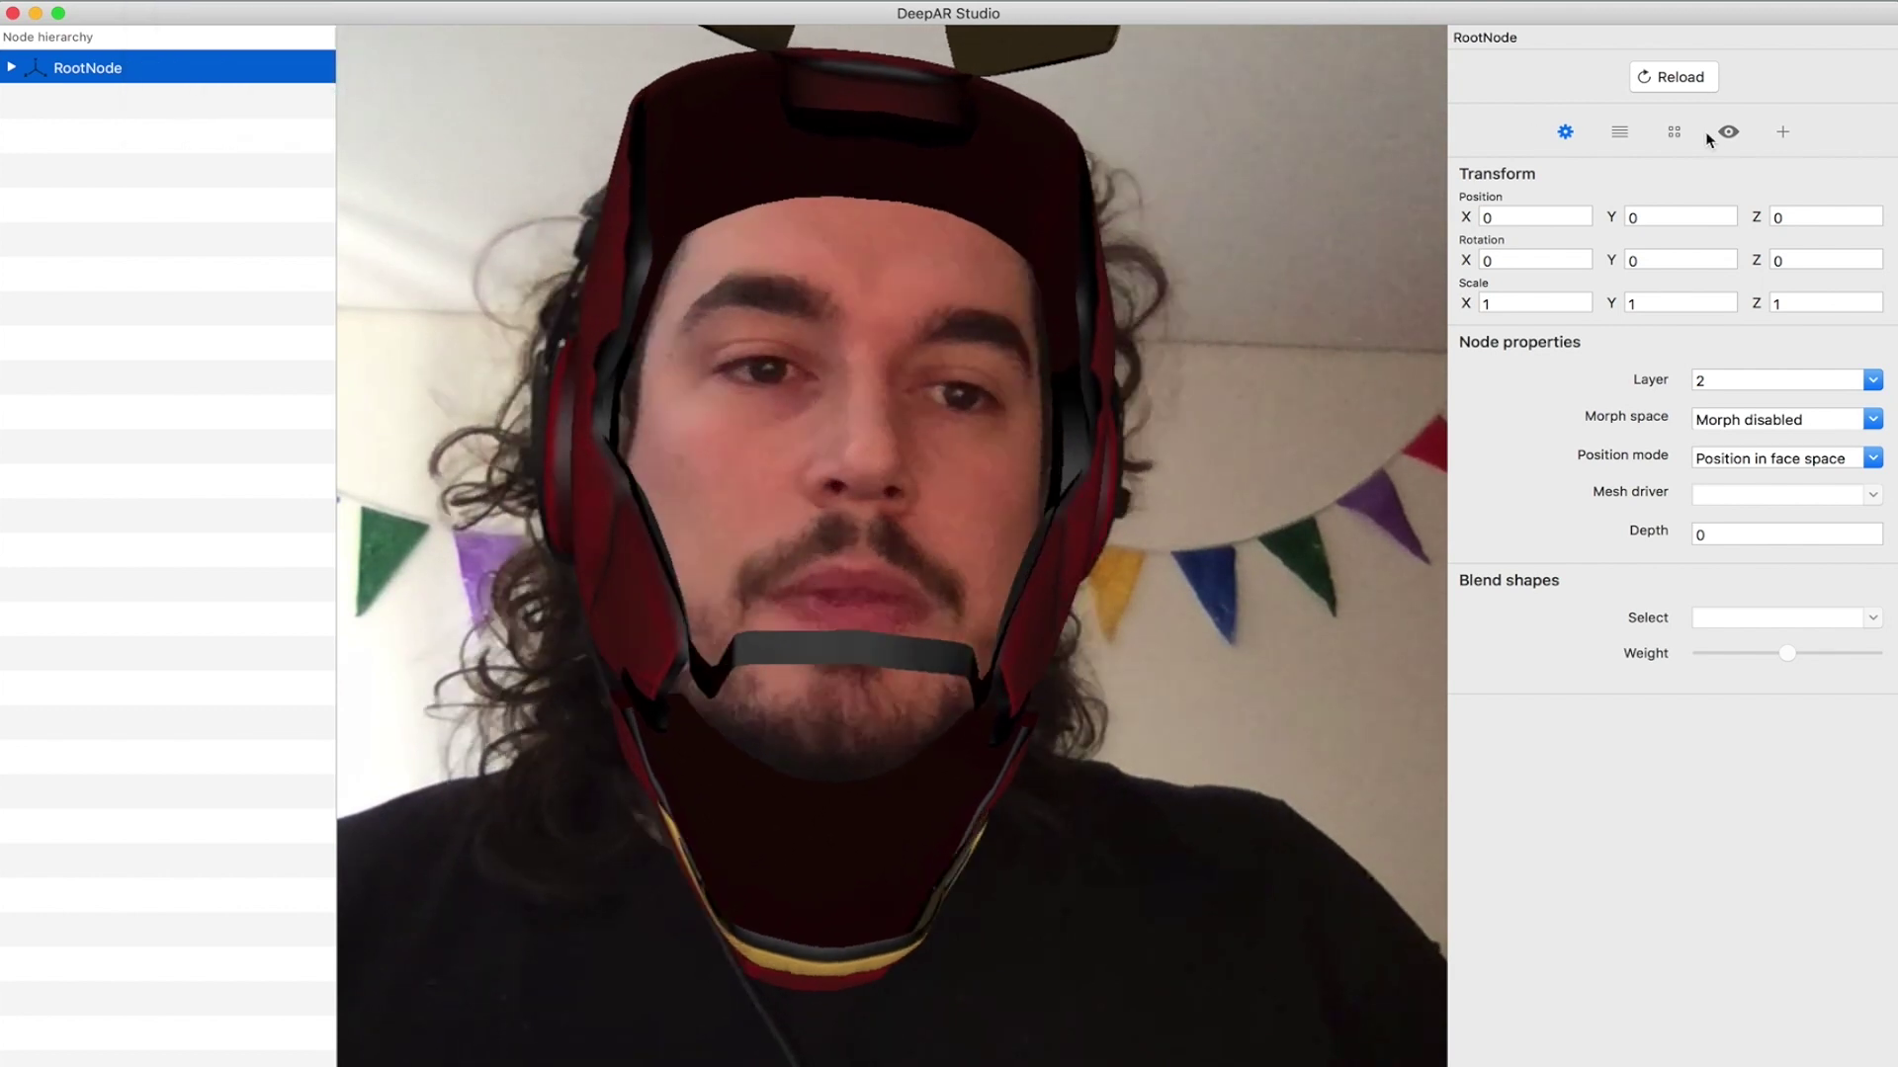
pyautogui.click(1619, 132)
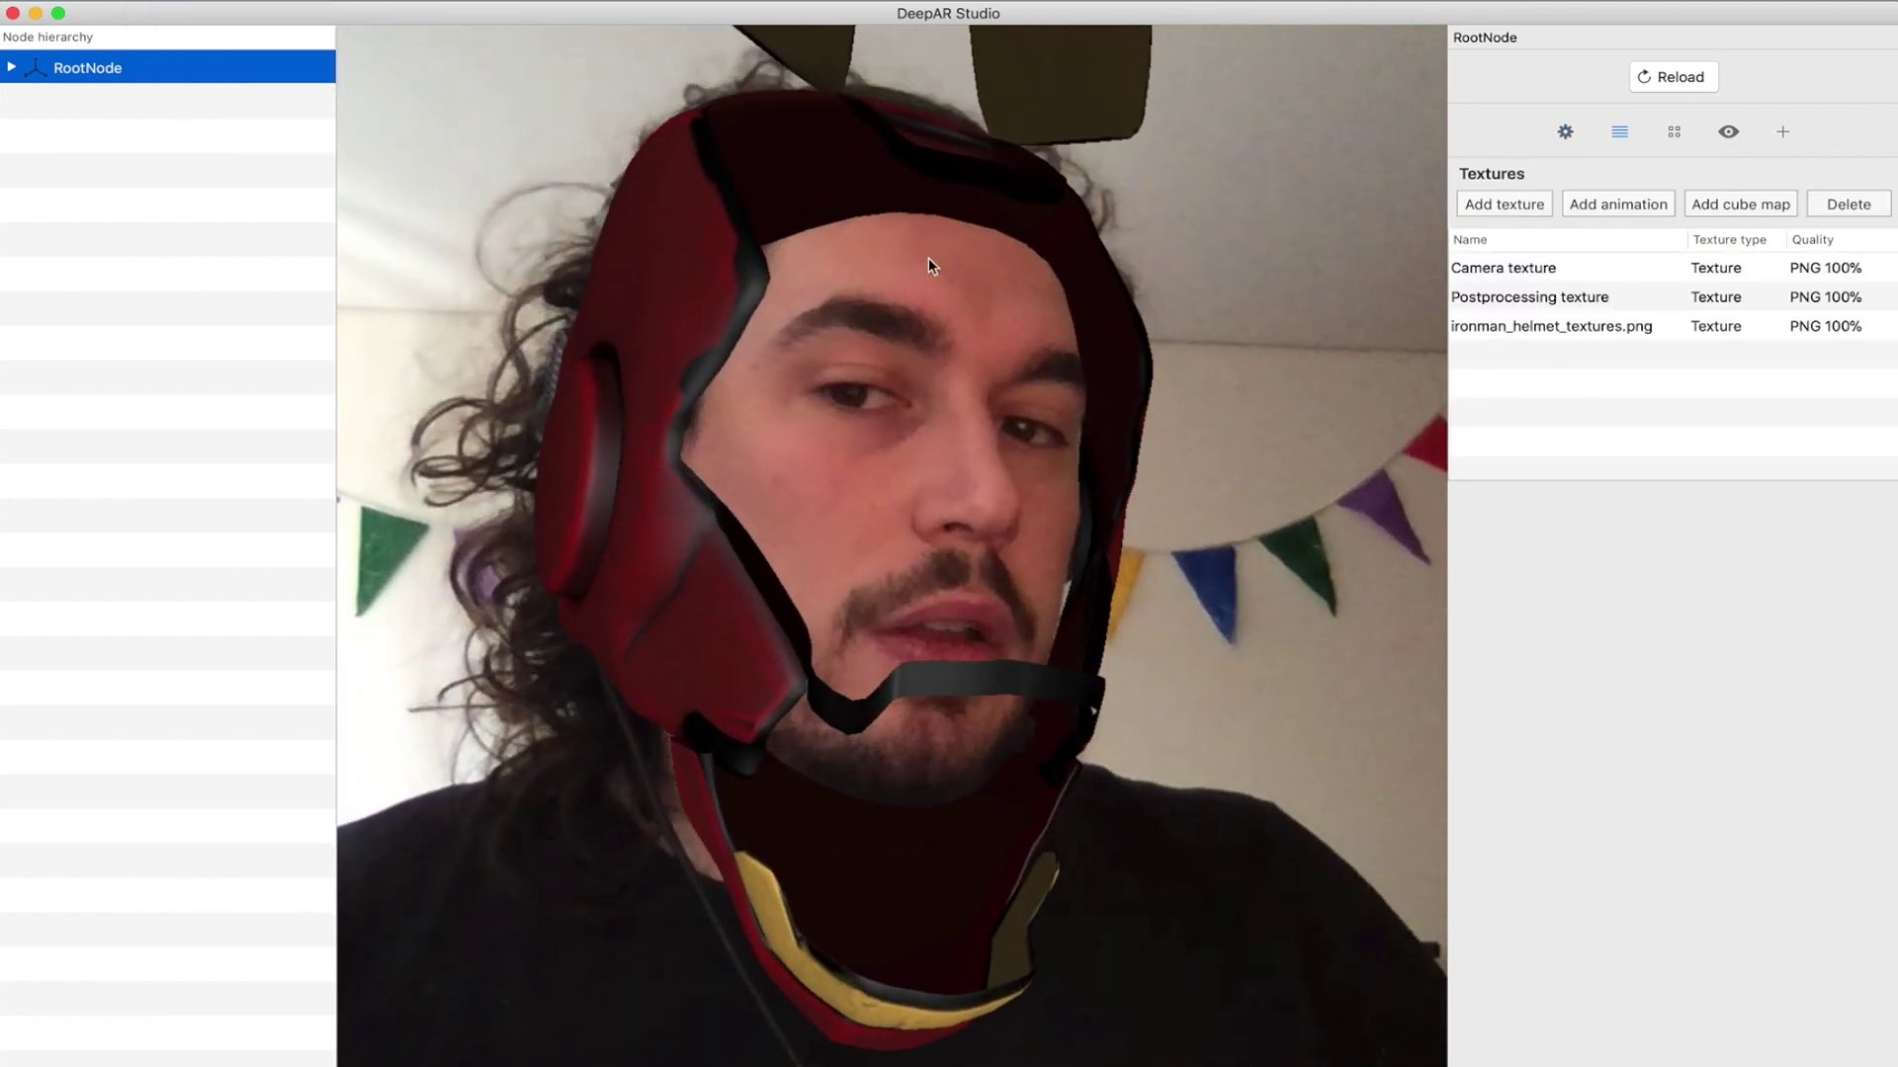
pyautogui.click(185, 1)
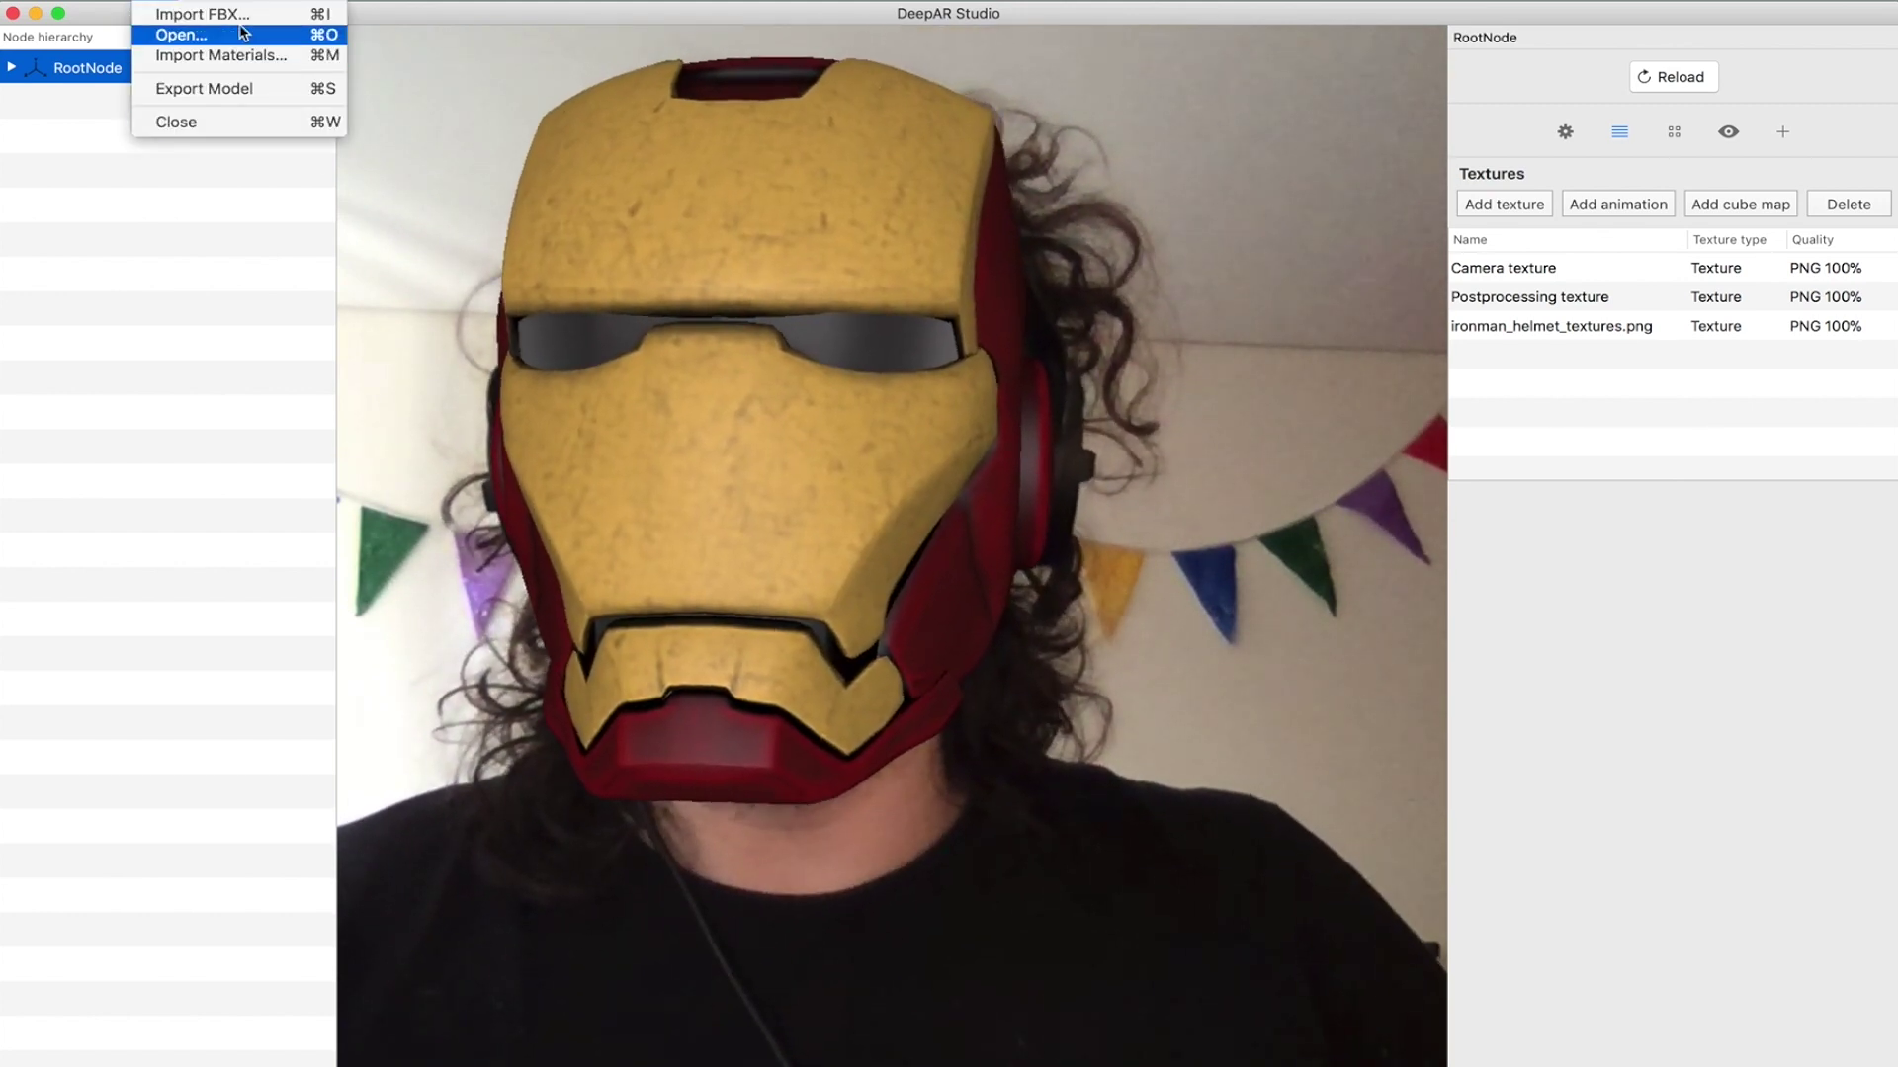
pyautogui.click(235, 57)
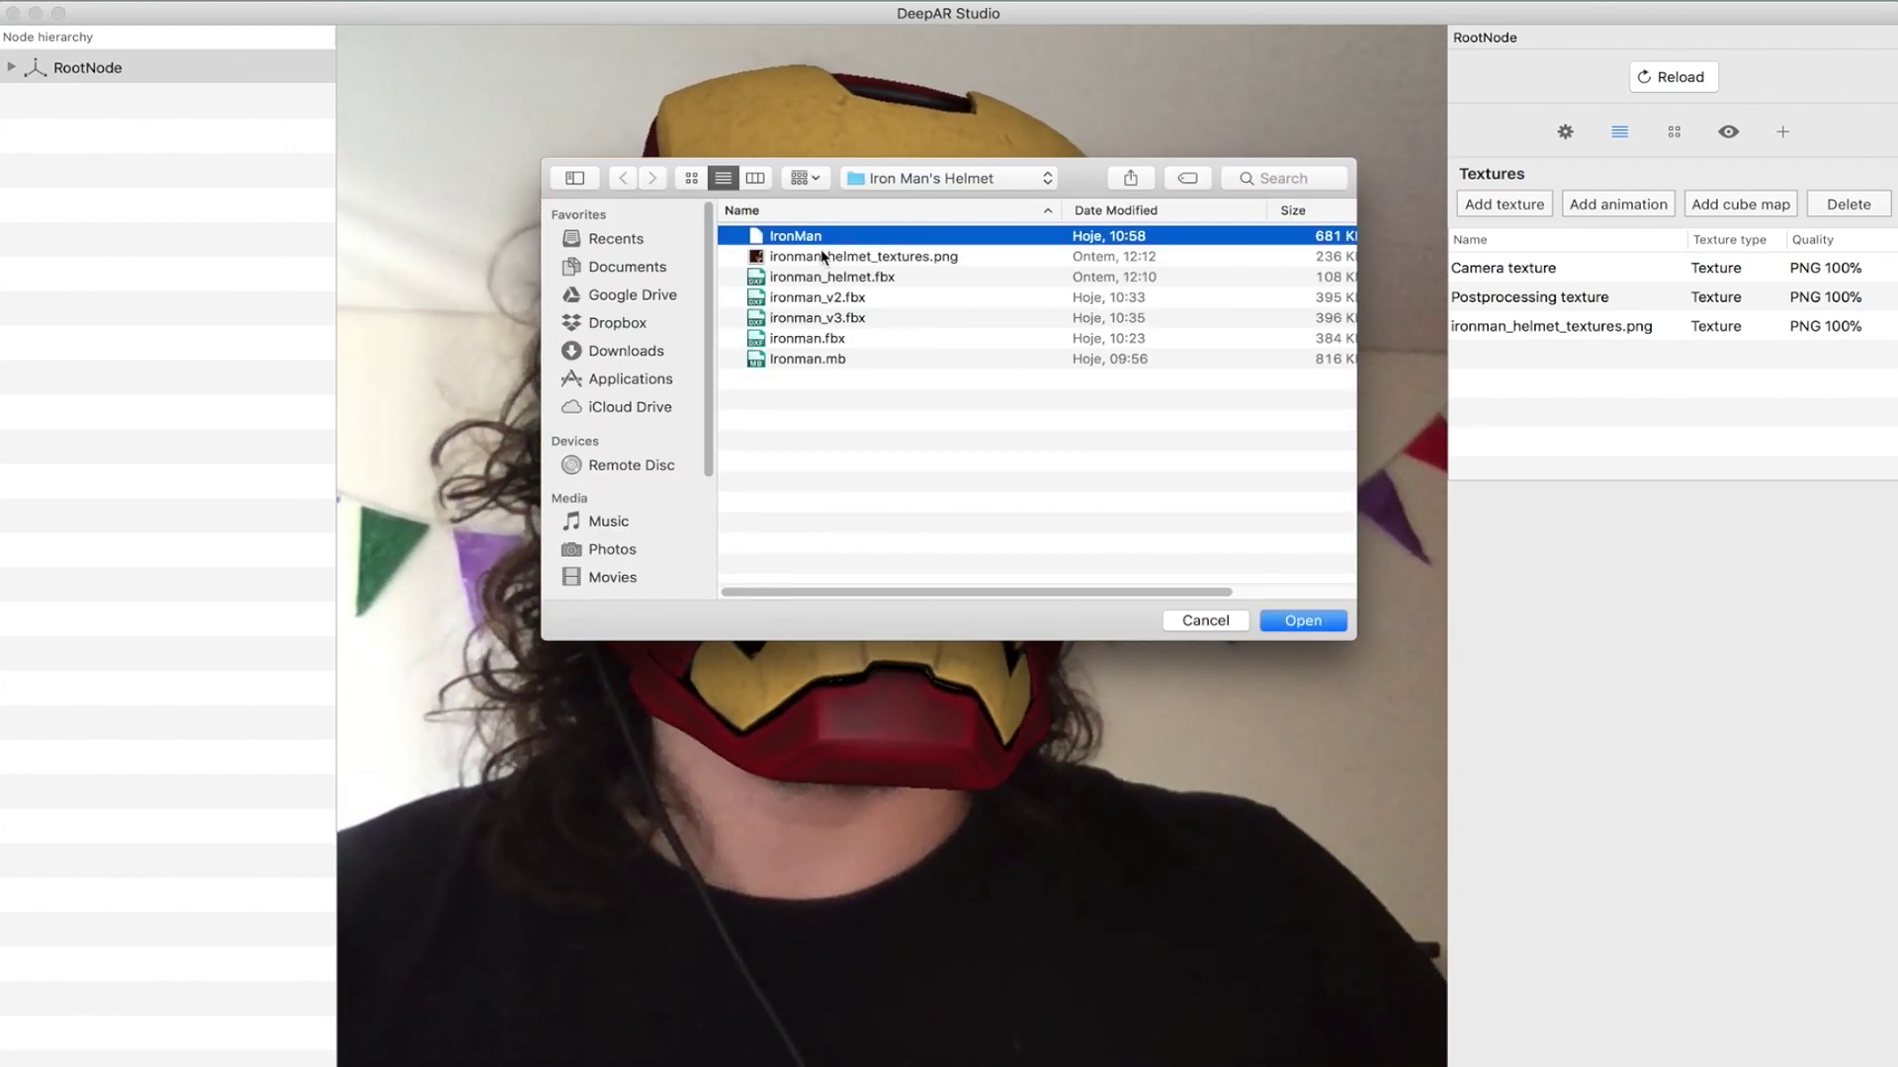
pyautogui.moveTo(1084, 180); pyautogui.dragTo(1216, 184)
pyautogui.click(1340, 625)
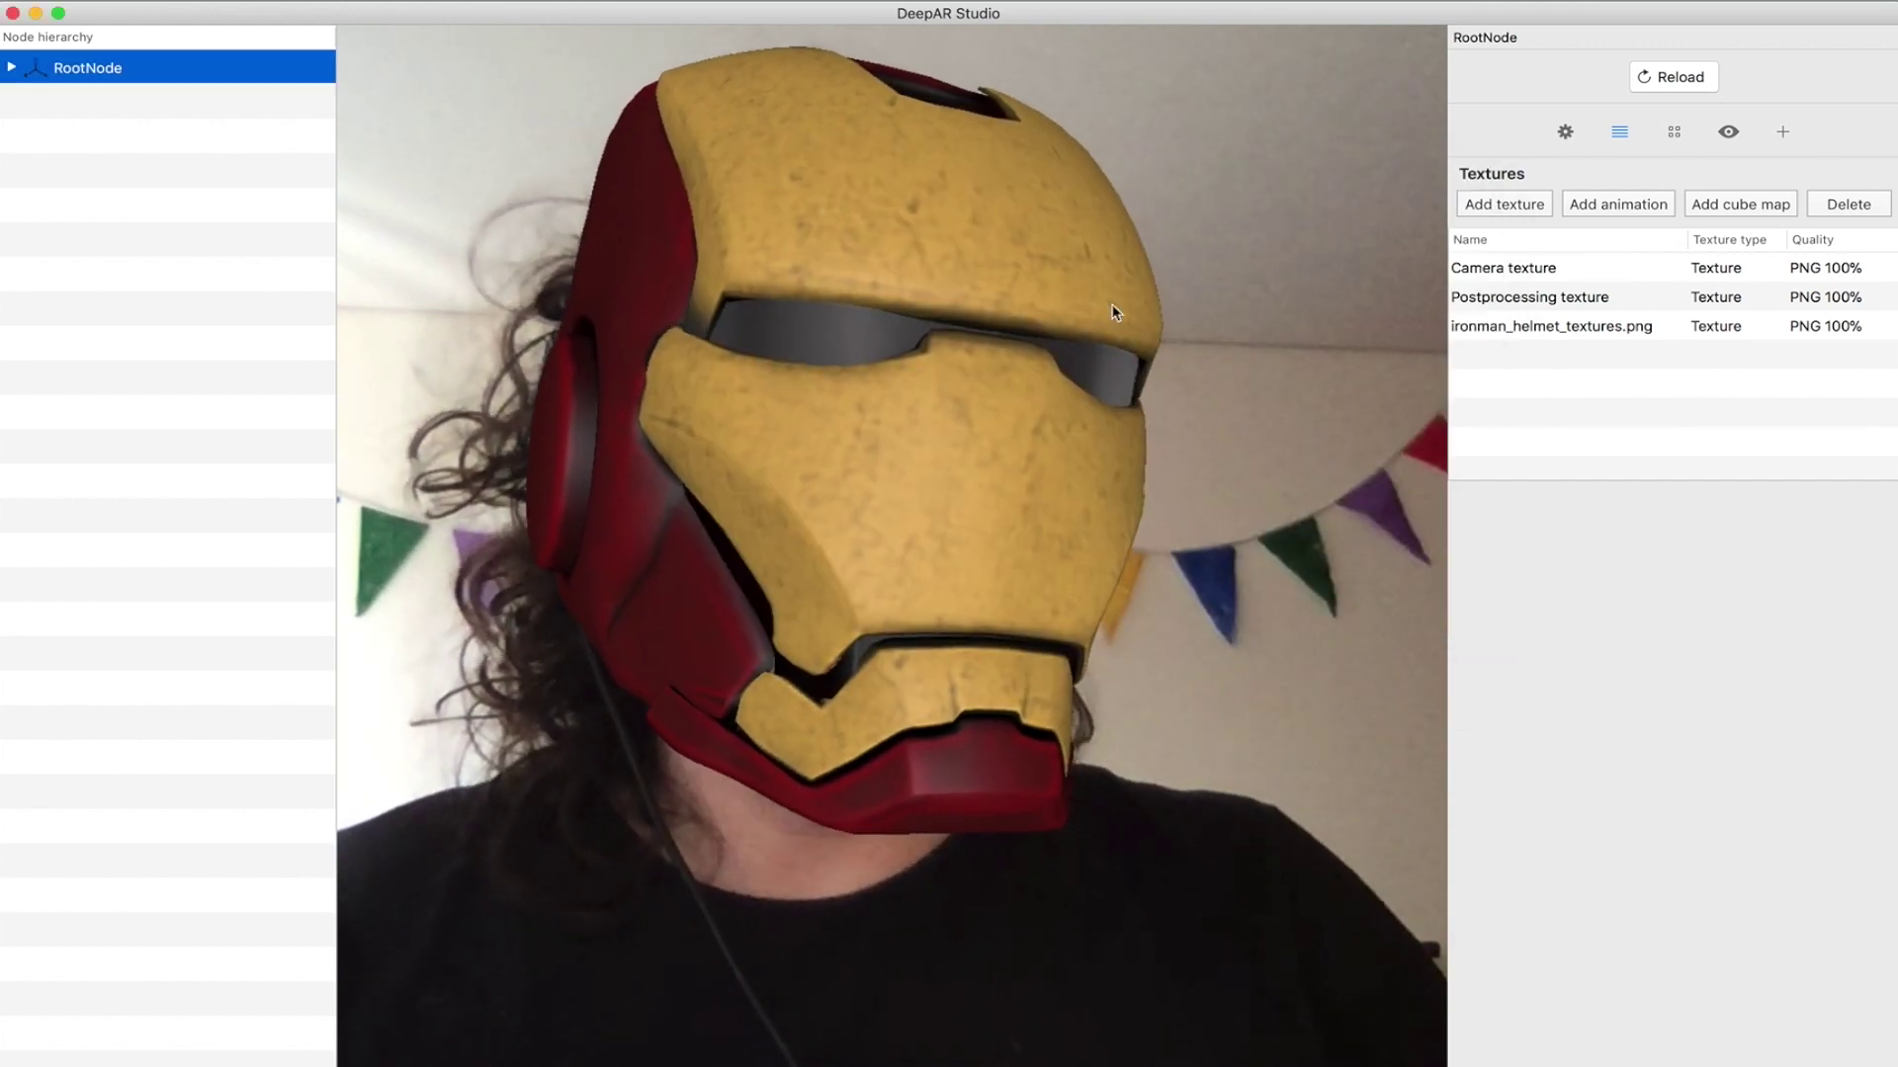